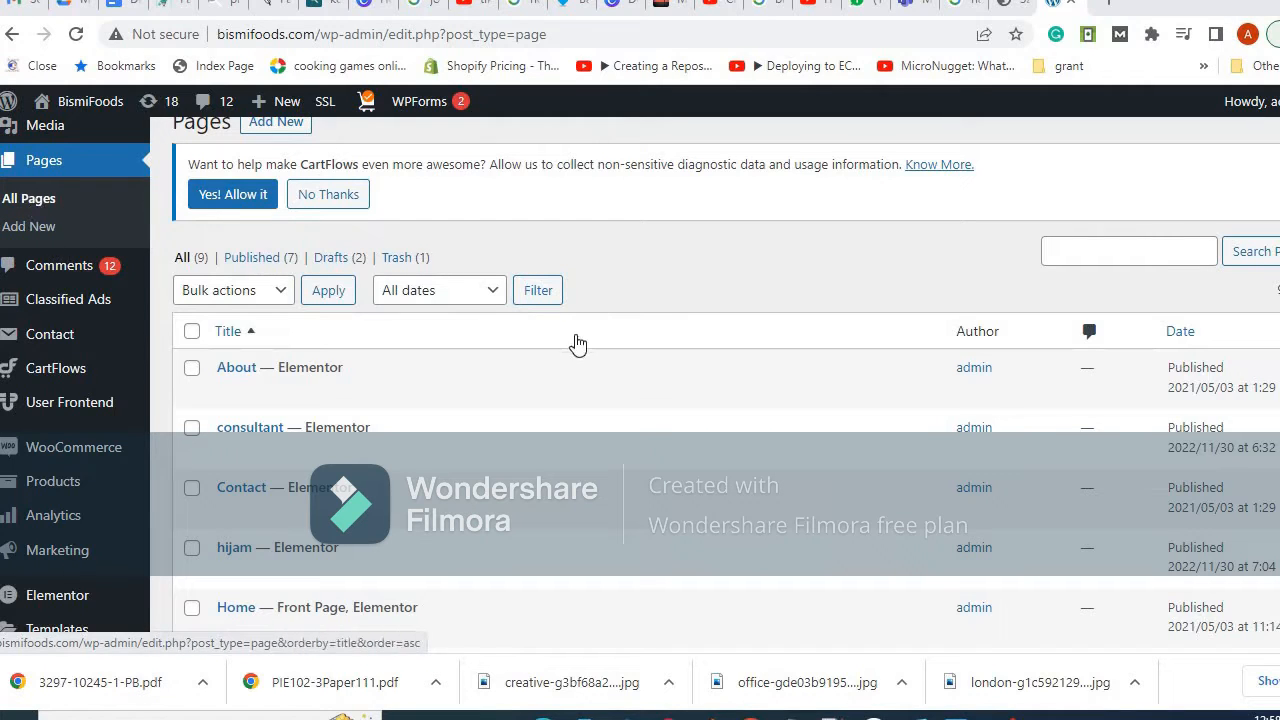
Open the "testing" page from the Pages list for editing with Elementor.
scroll(566, 358, "down", 3)
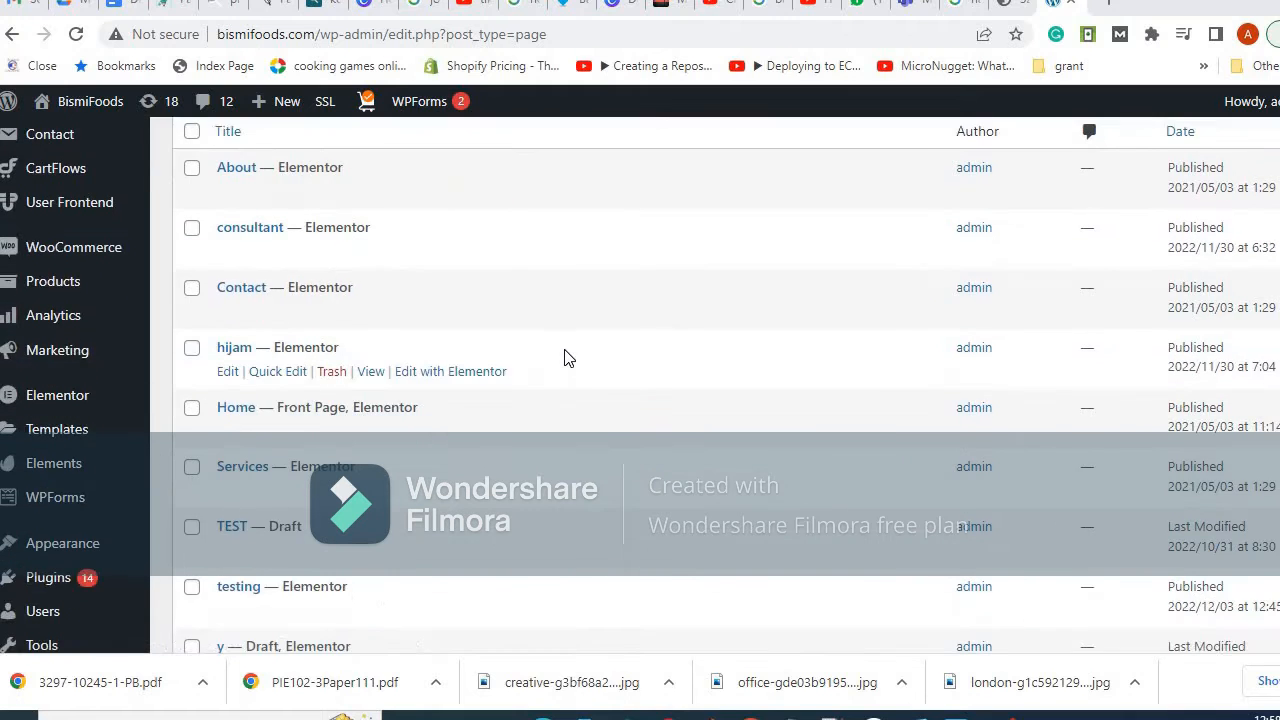
scroll(540, 352, "up", 2)
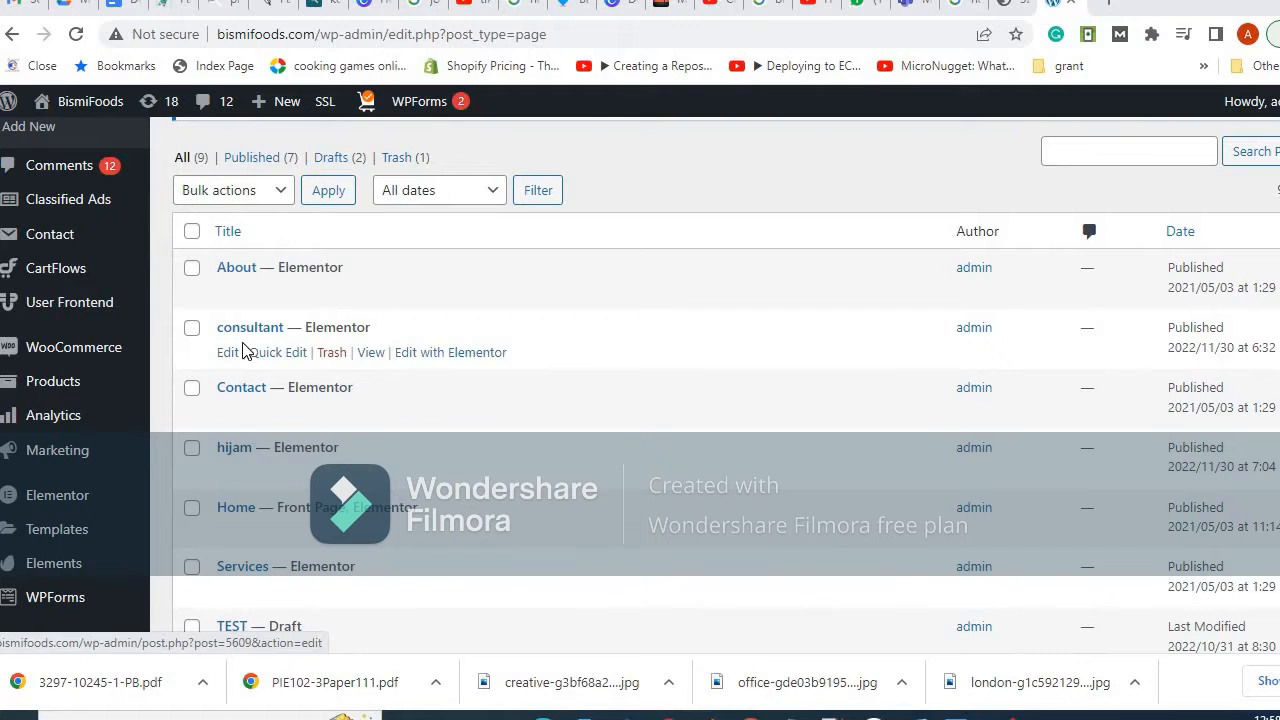
scroll(600, 418, "down", 3)
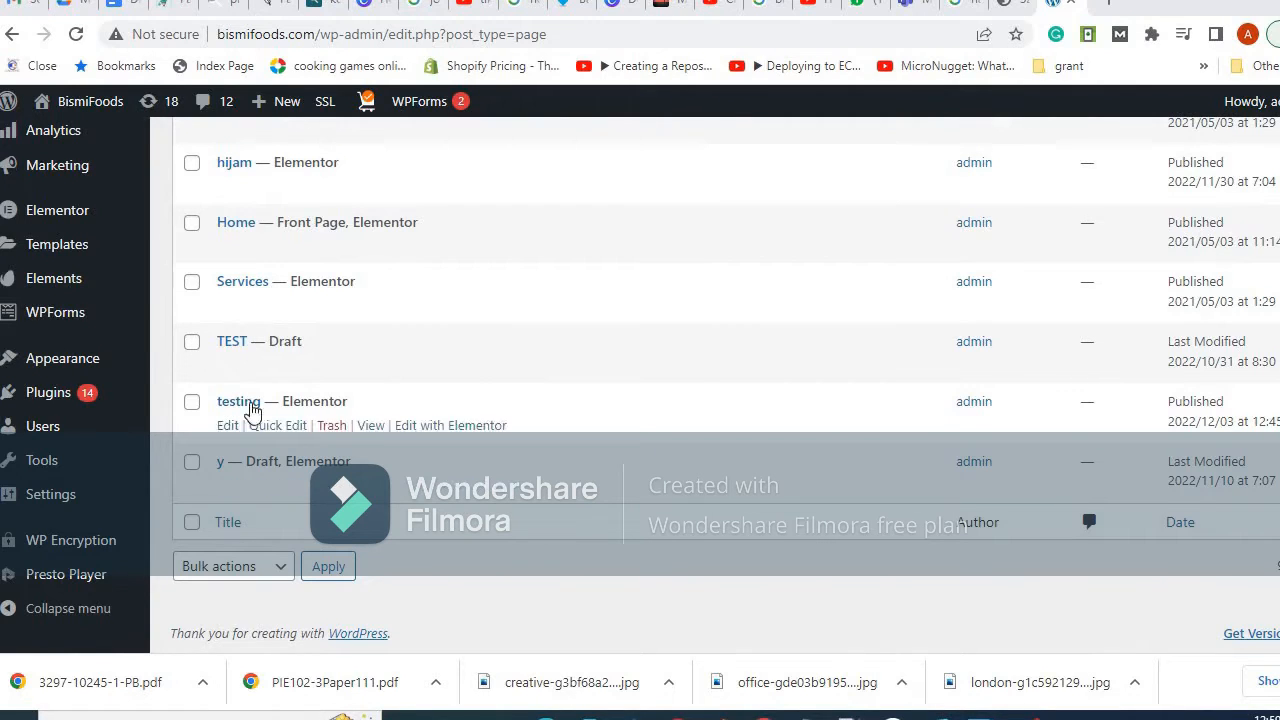
left_click(458, 426)
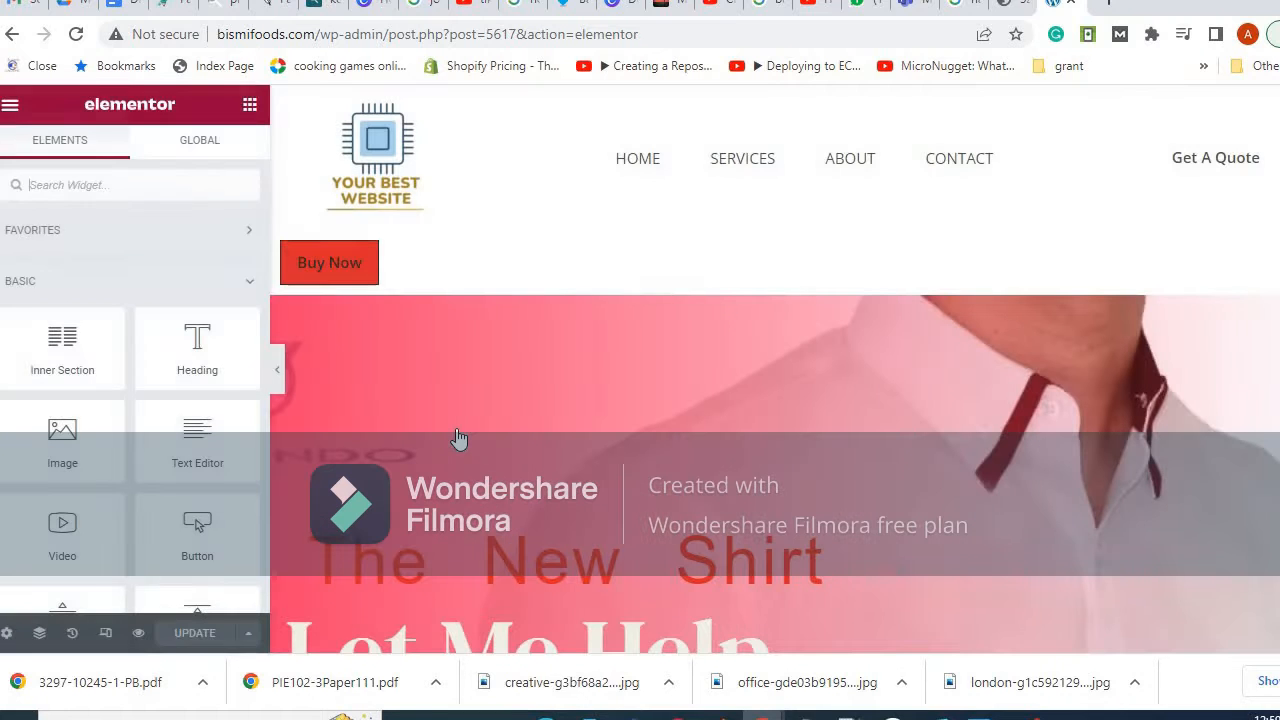
Look through the page layout from the header and hero section down to the footer and back.
scroll(980, 380, "down", 5)
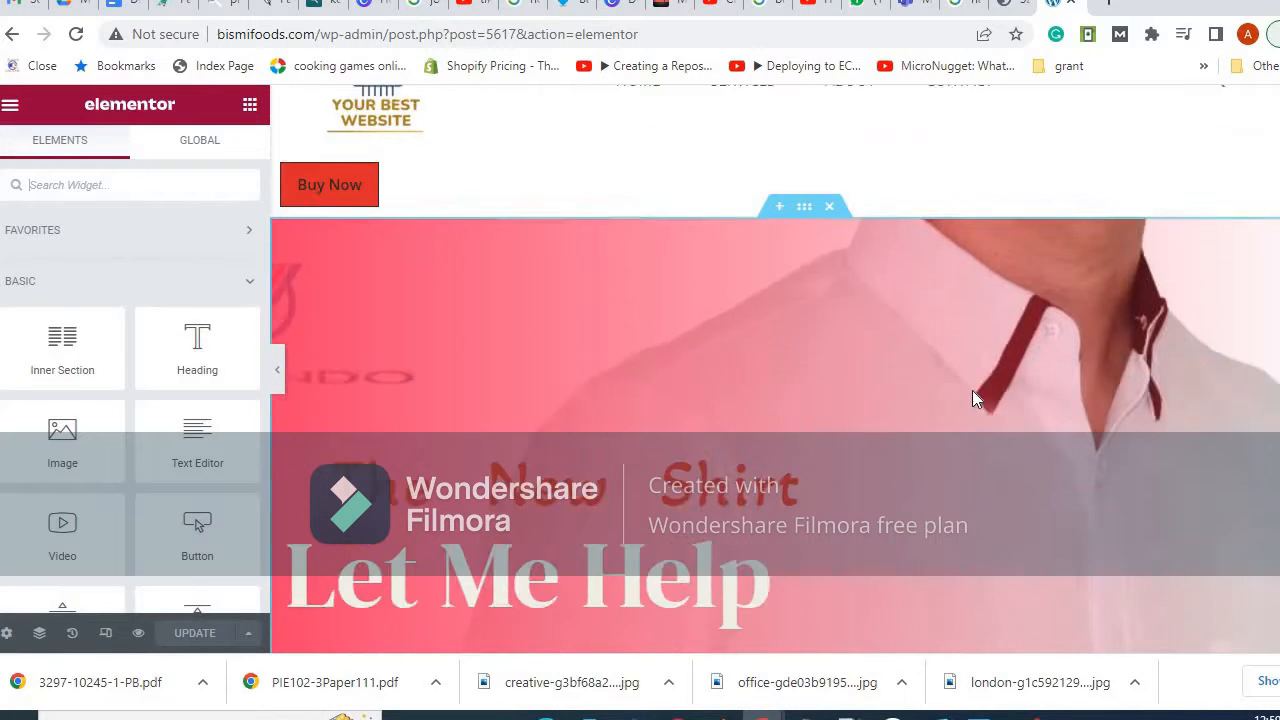
scroll(970, 400, "down", 15)
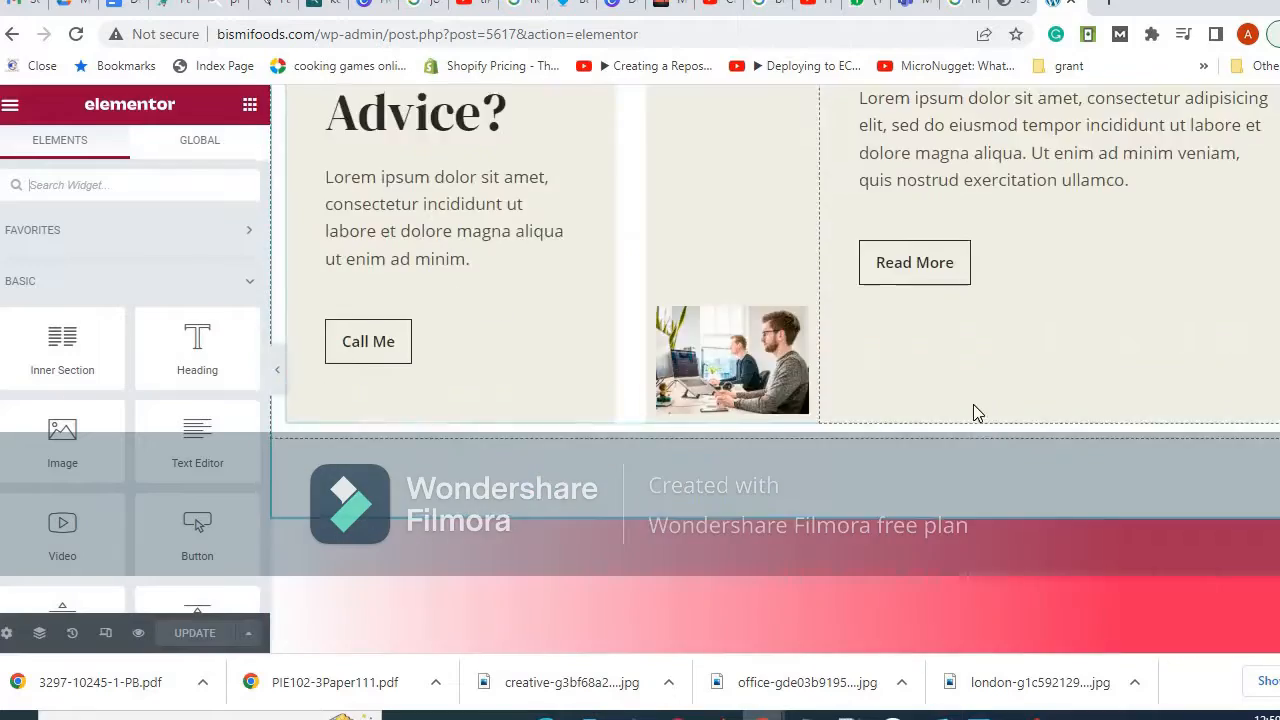
scroll(975, 420, "down", 10)
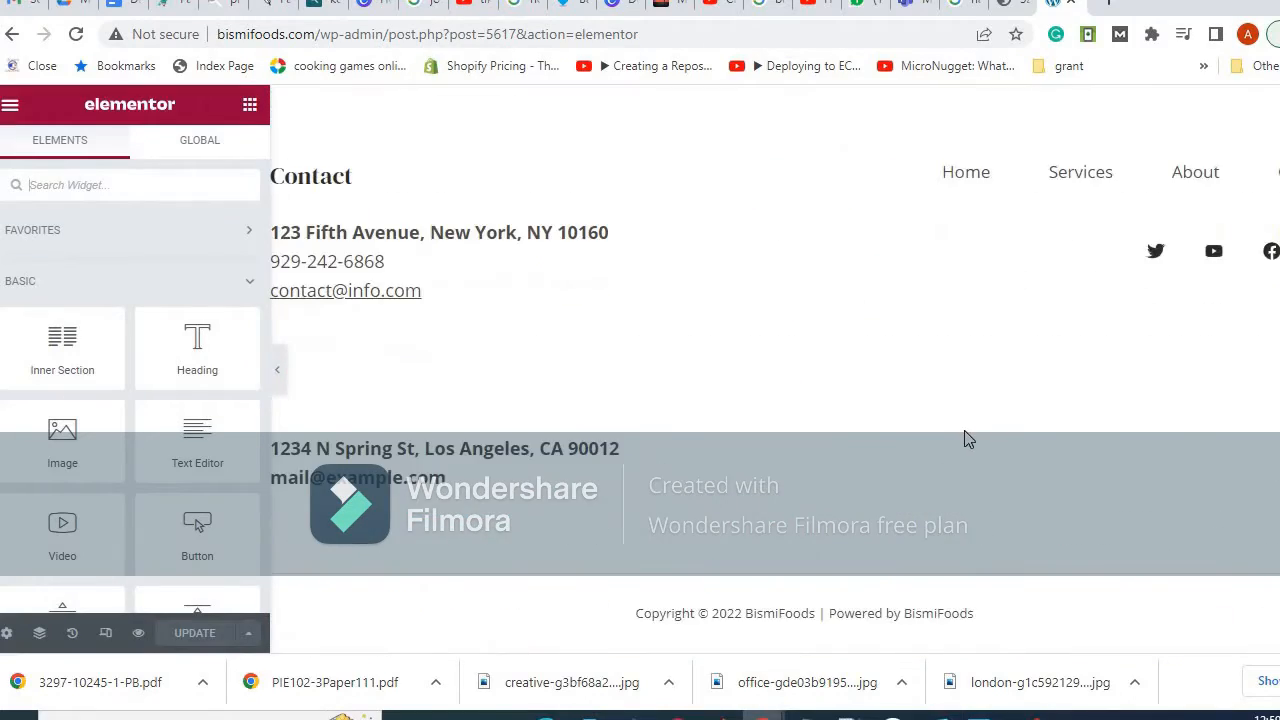
scroll(978, 430, "up", 8)
scroll(981, 436, "up", 15)
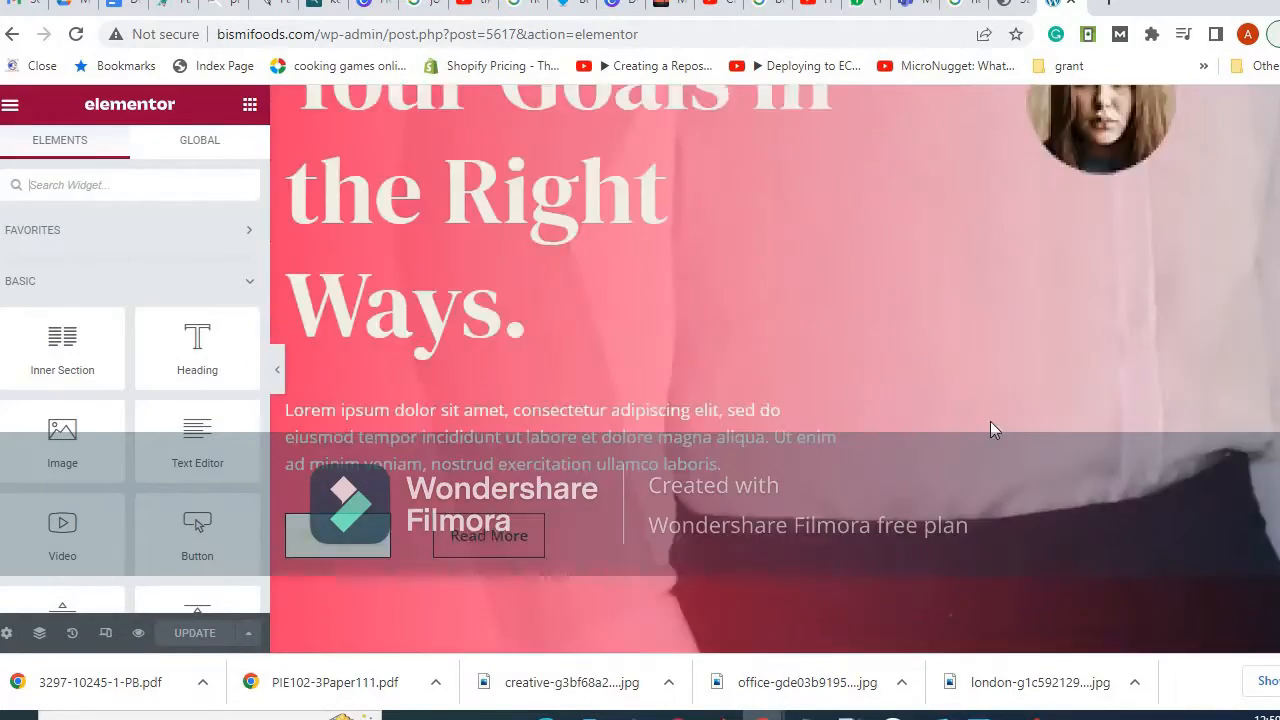
scroll(996, 426, "up", 3)
scroll(995, 417, "down", 3)
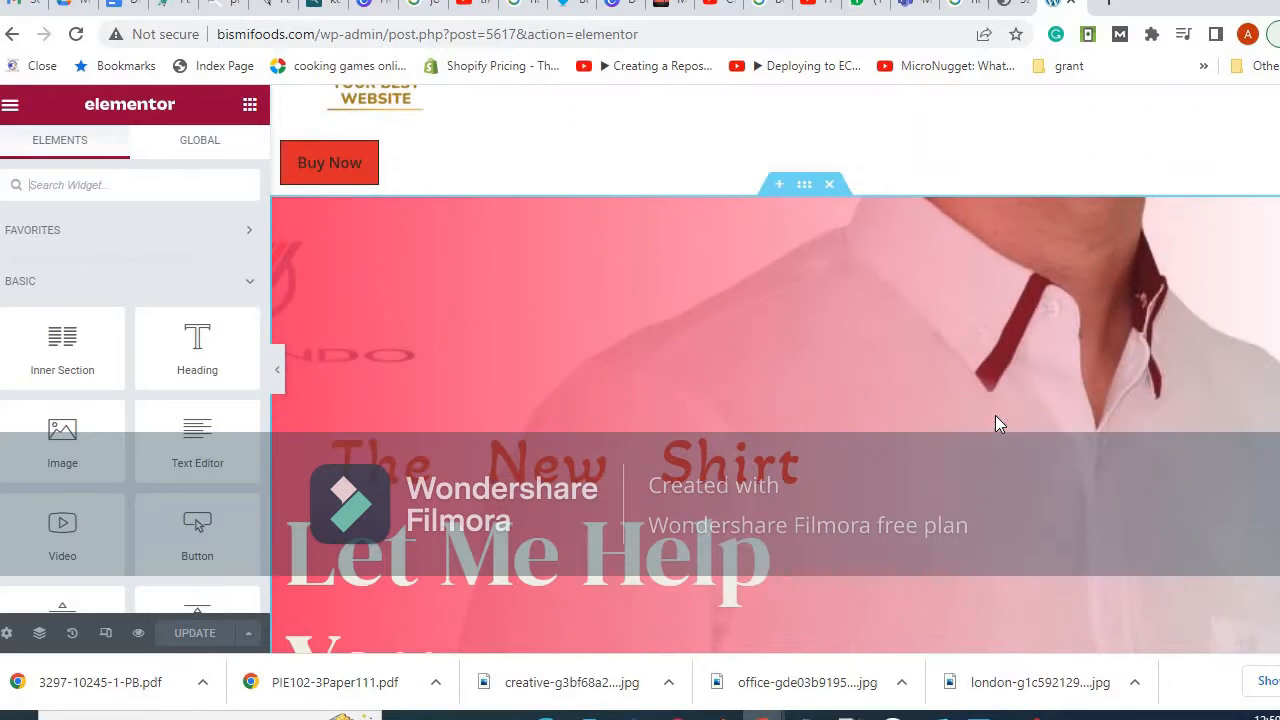
scroll(948, 337, "up", 2)
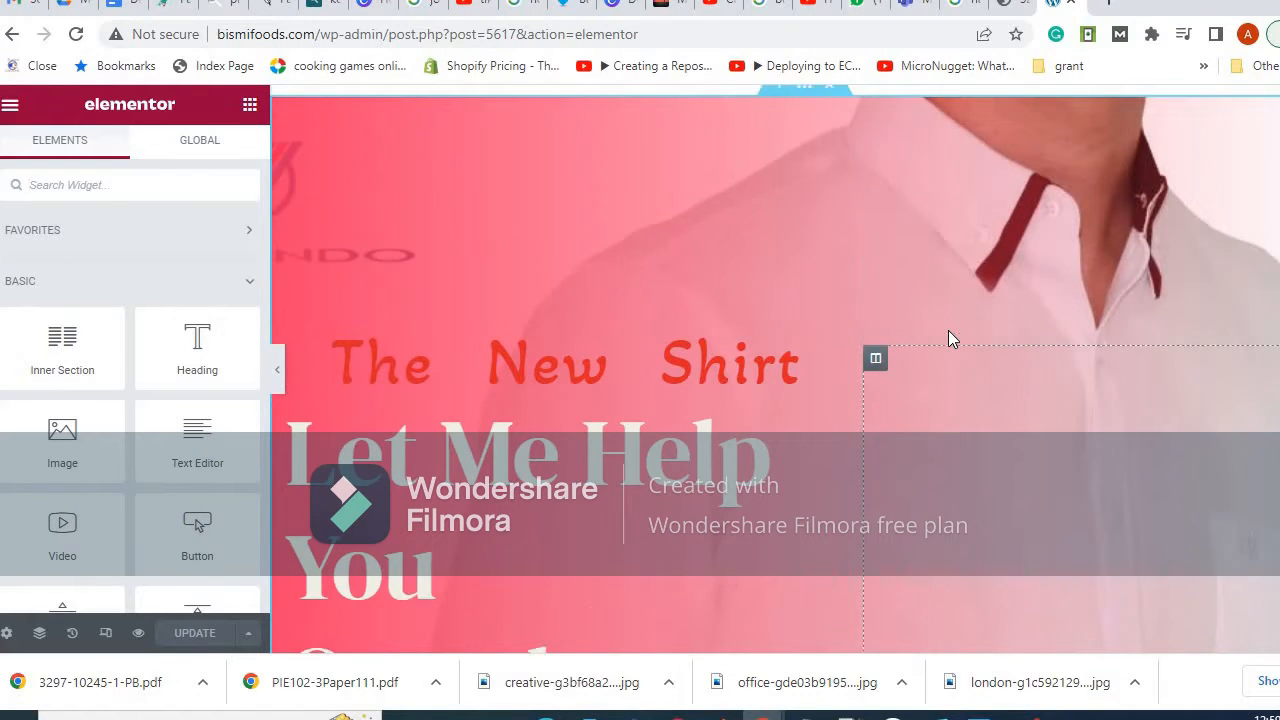
scroll(943, 346, "down", 1)
scroll(943, 346, "up", 1)
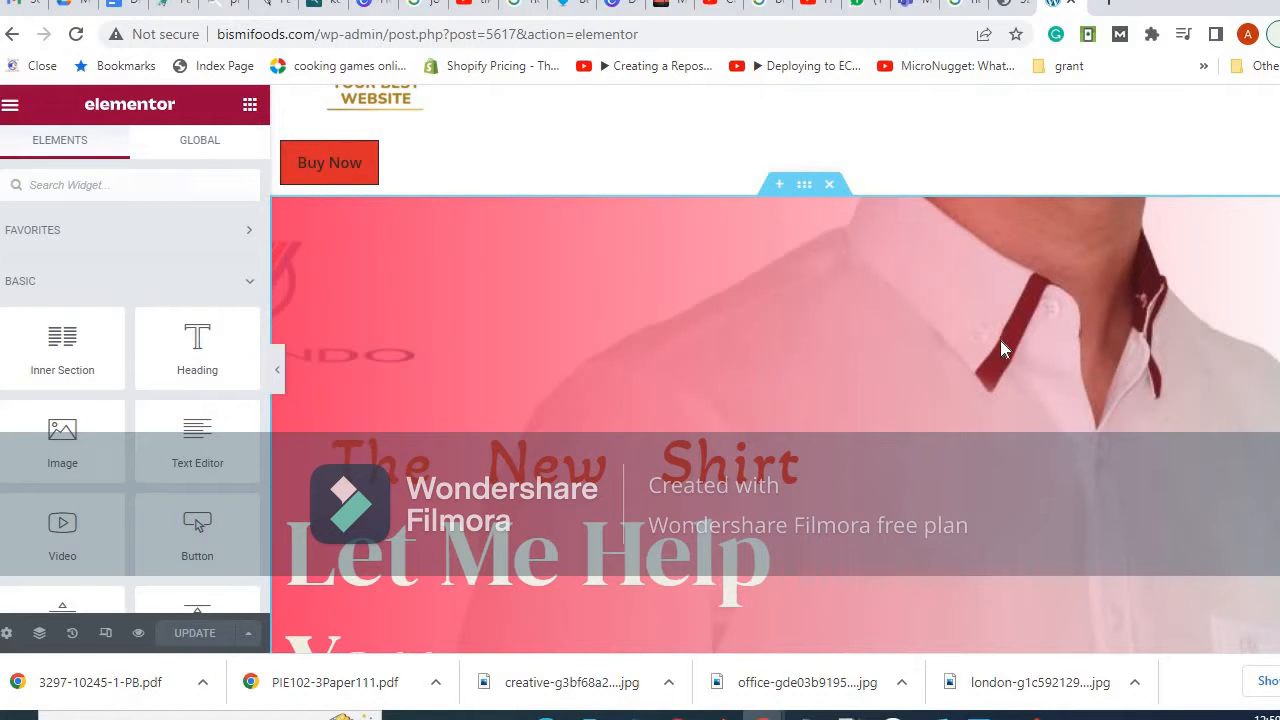
Examine the hero section's round portrait image, its large heading and the buttons beneath the text.
scroll(773, 337, "down", 4)
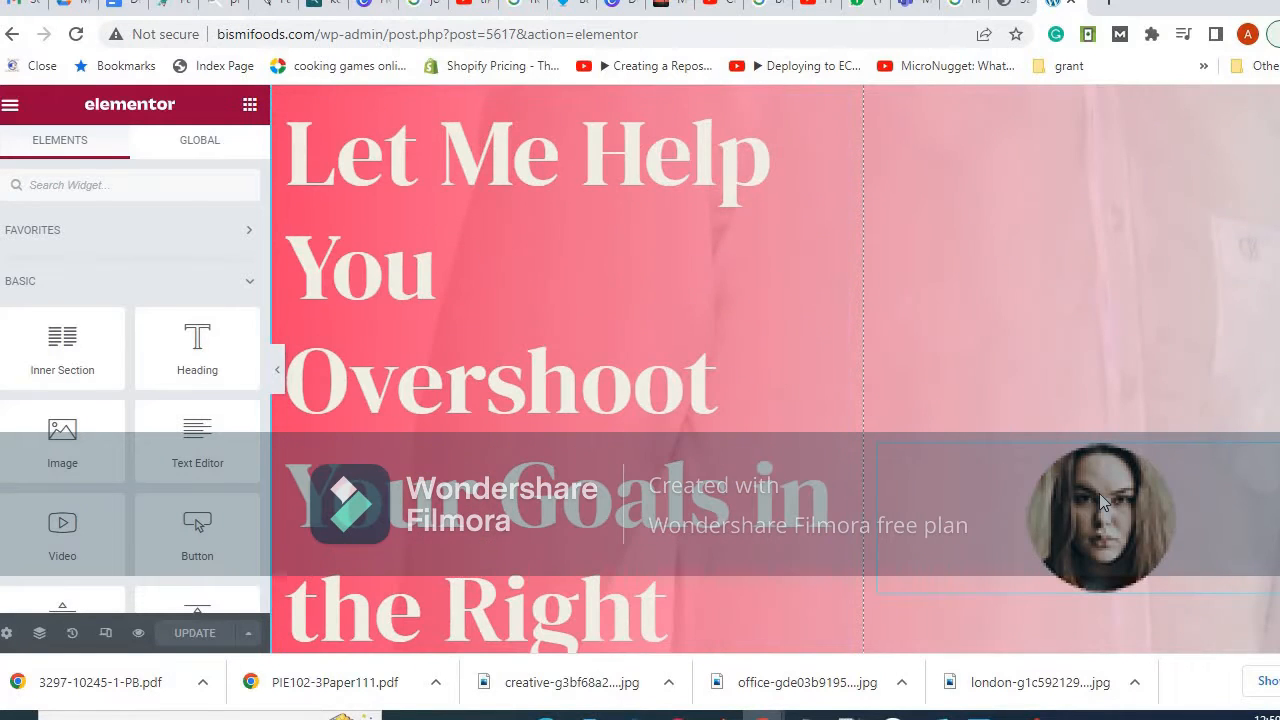
left_click(1099, 493)
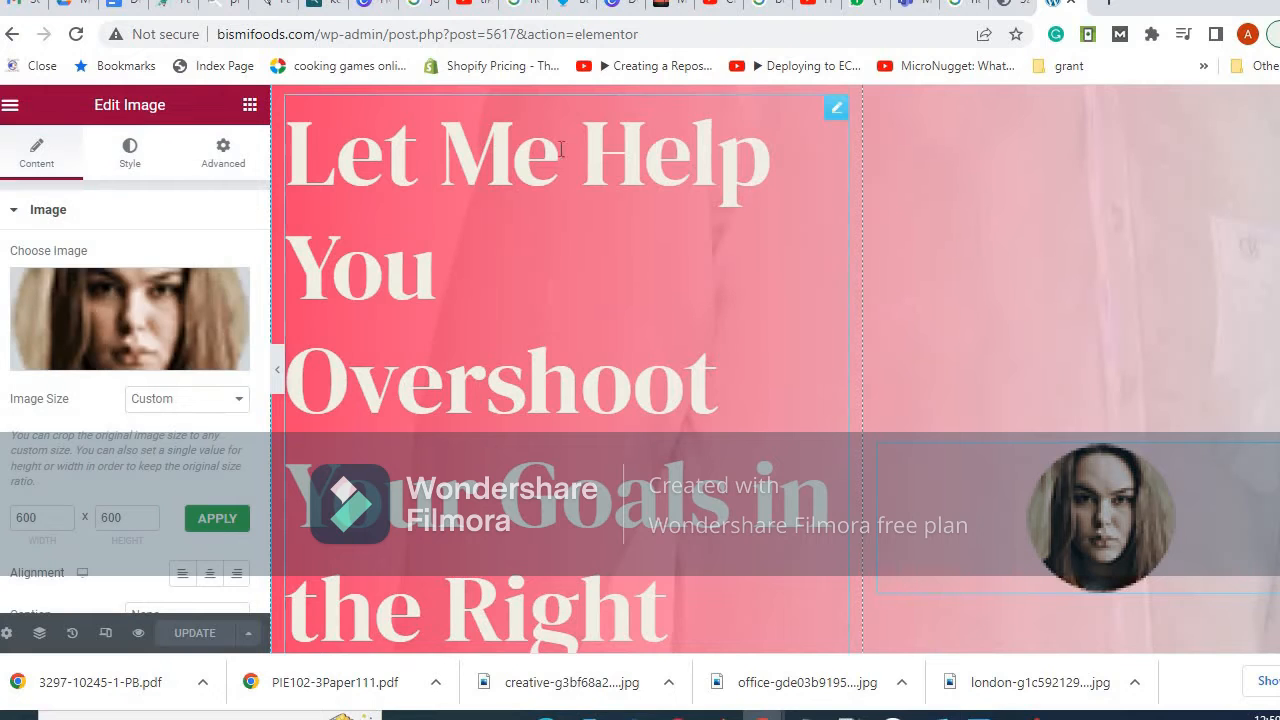
left_click(636, 256)
scroll(752, 343, "down", 7)
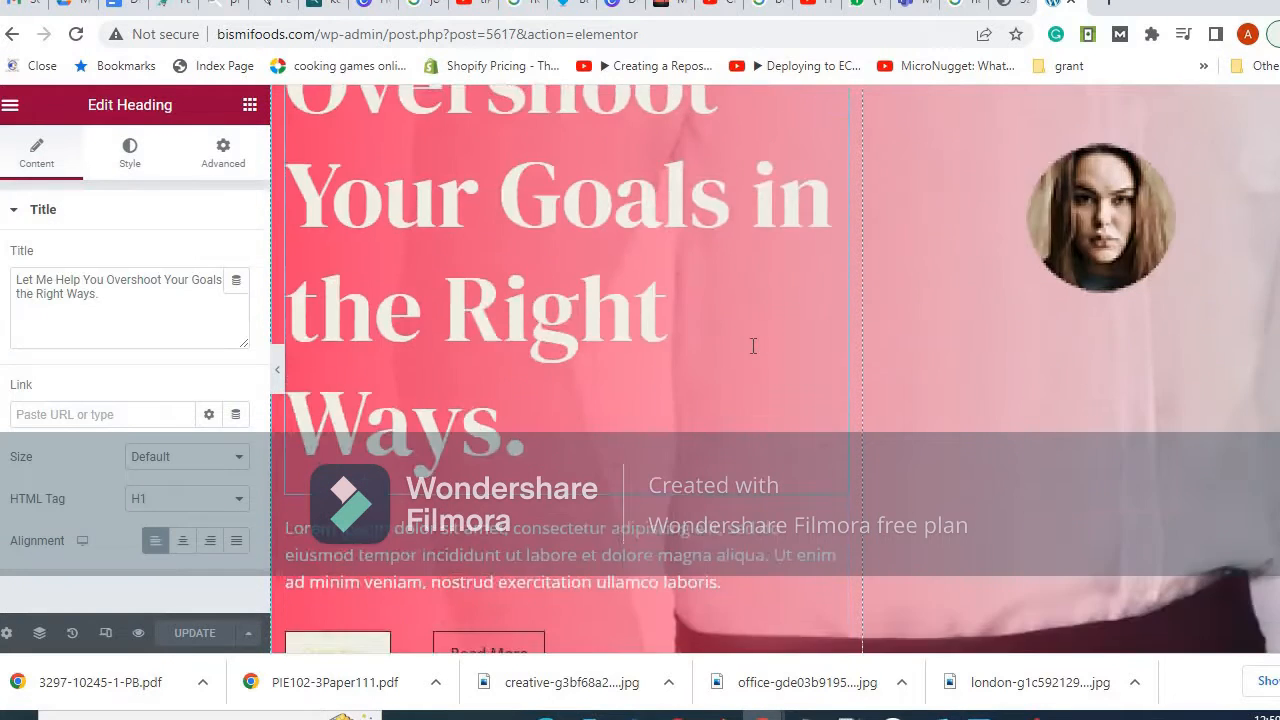
scroll(753, 343, "up", 3)
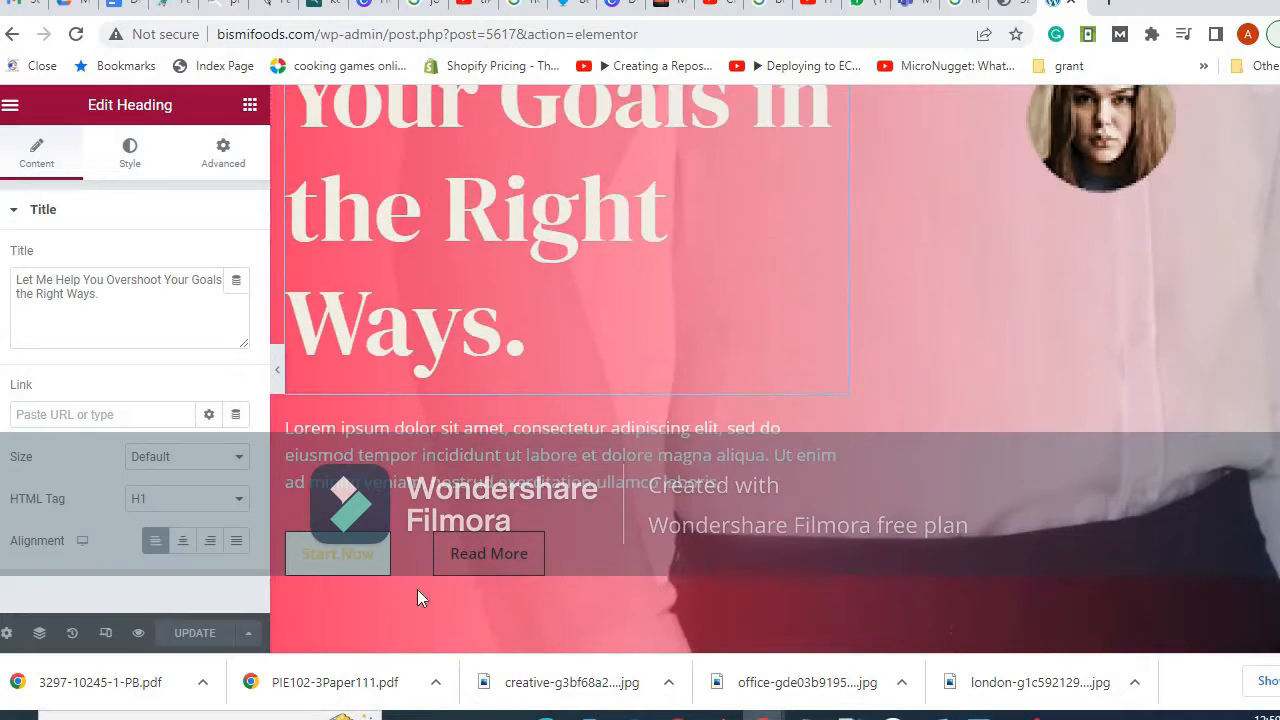
scroll(847, 361, "up", 9)
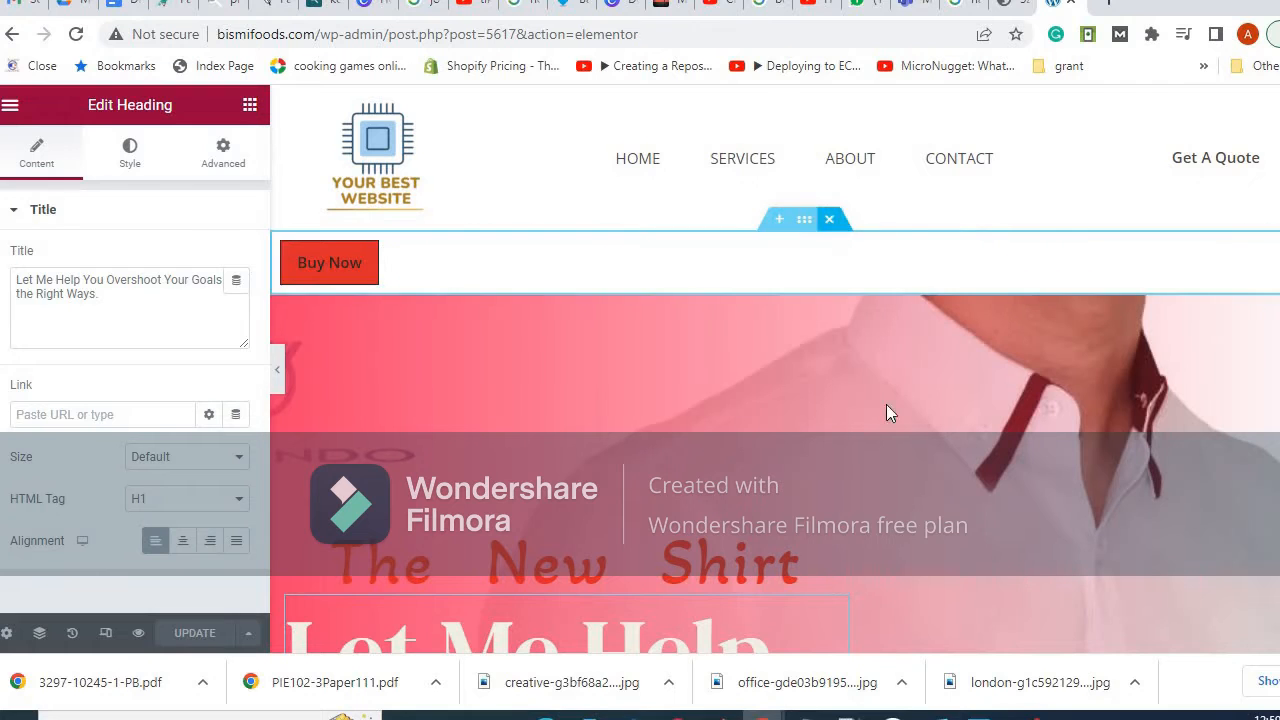
Delete the "Buy Now" section and the shirt hero section beneath the site header.
left_click(830, 220)
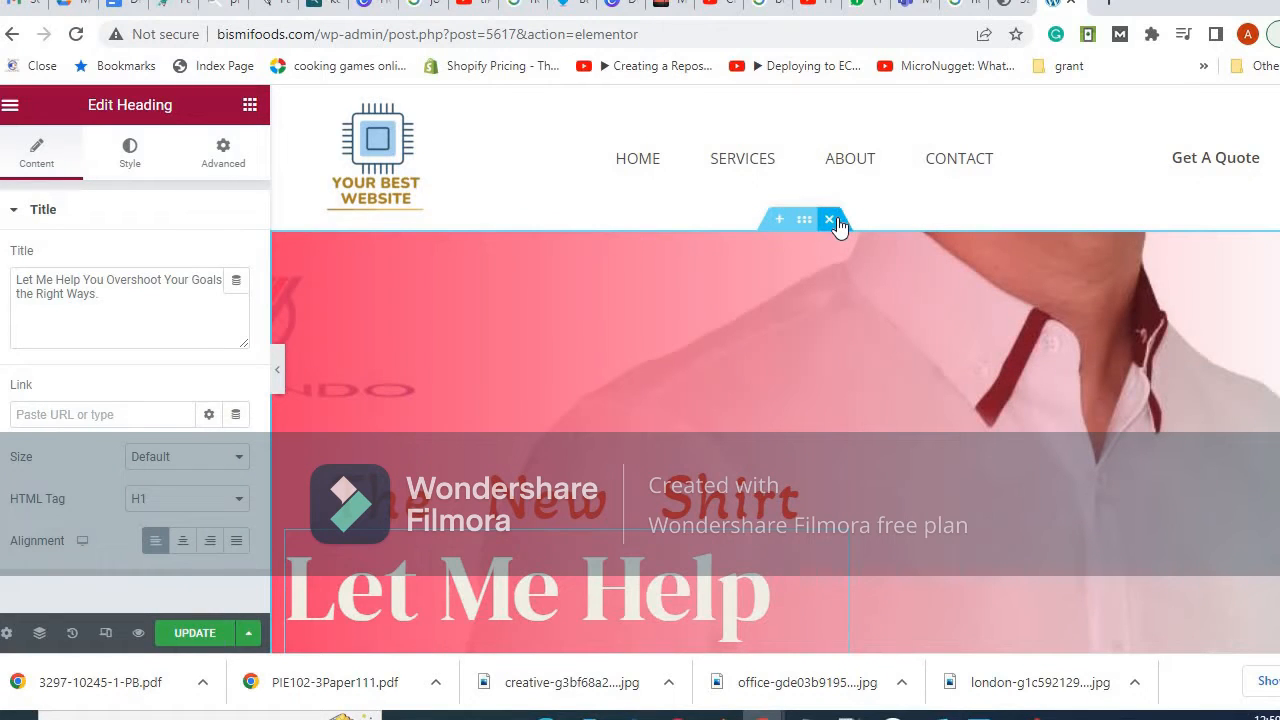
left_click(830, 220)
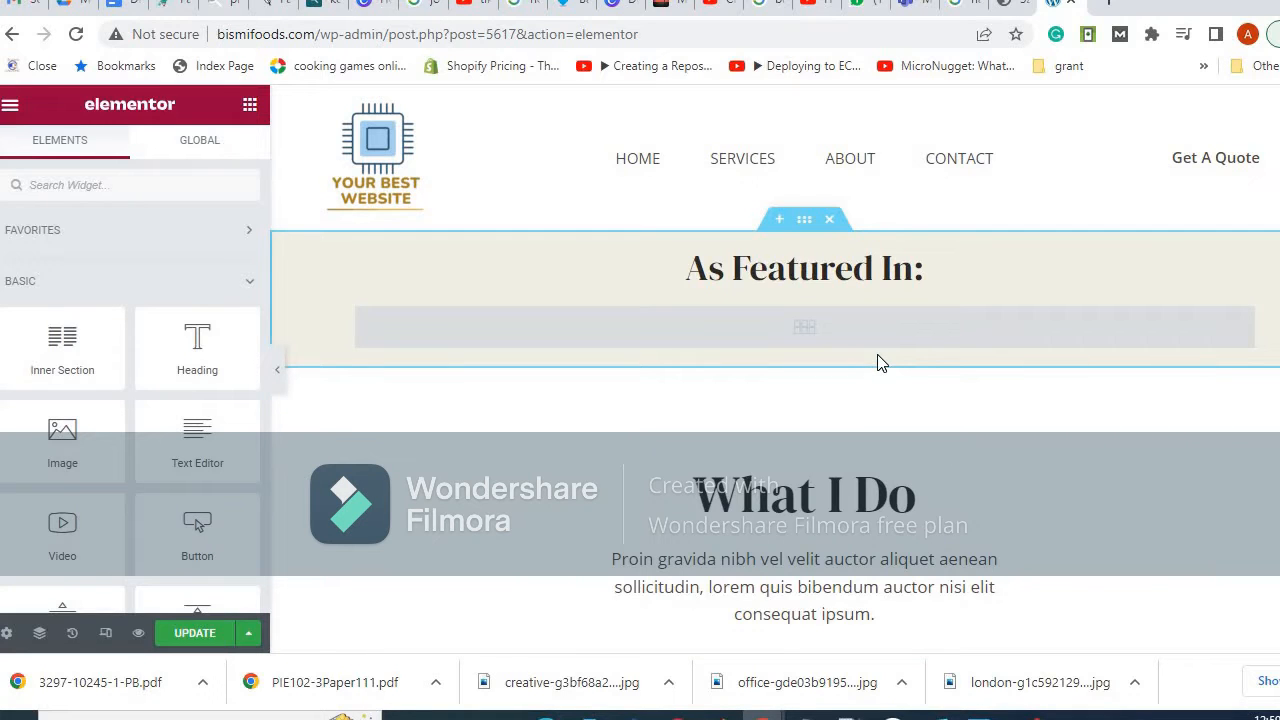
Add a new single-column section above the "As Featured In:" section.
left_click(777, 218)
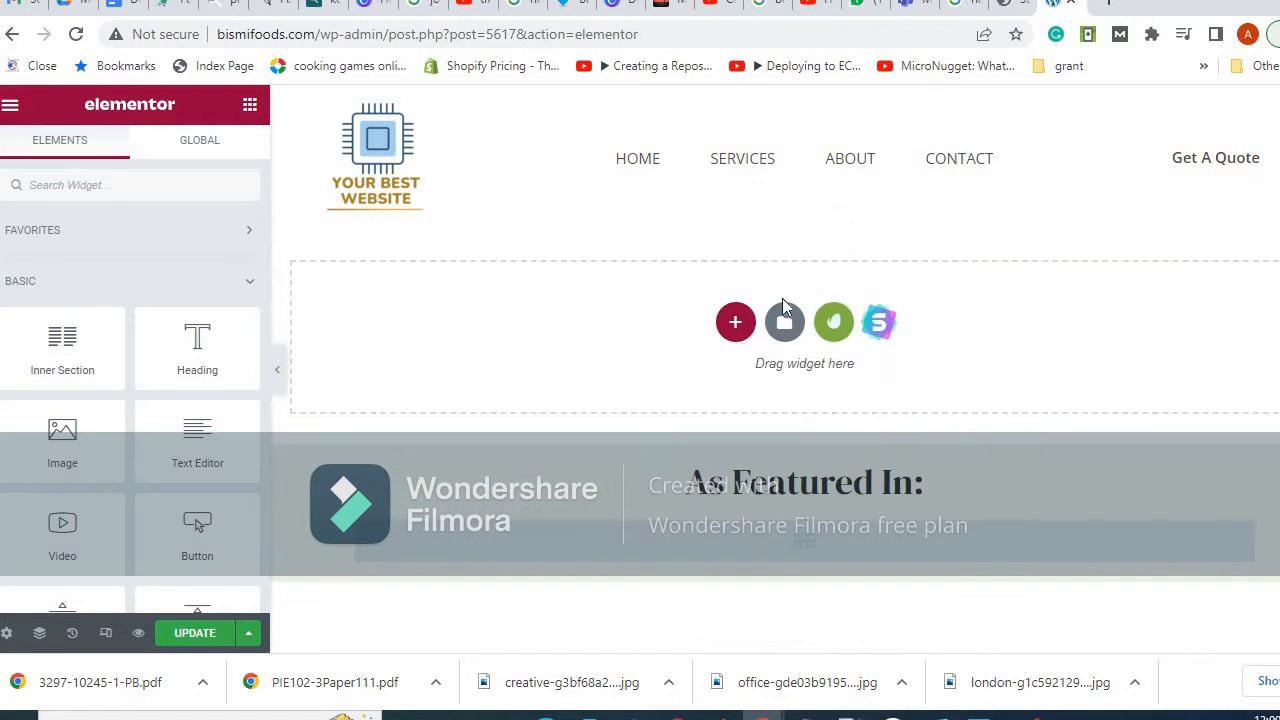
left_click(735, 324)
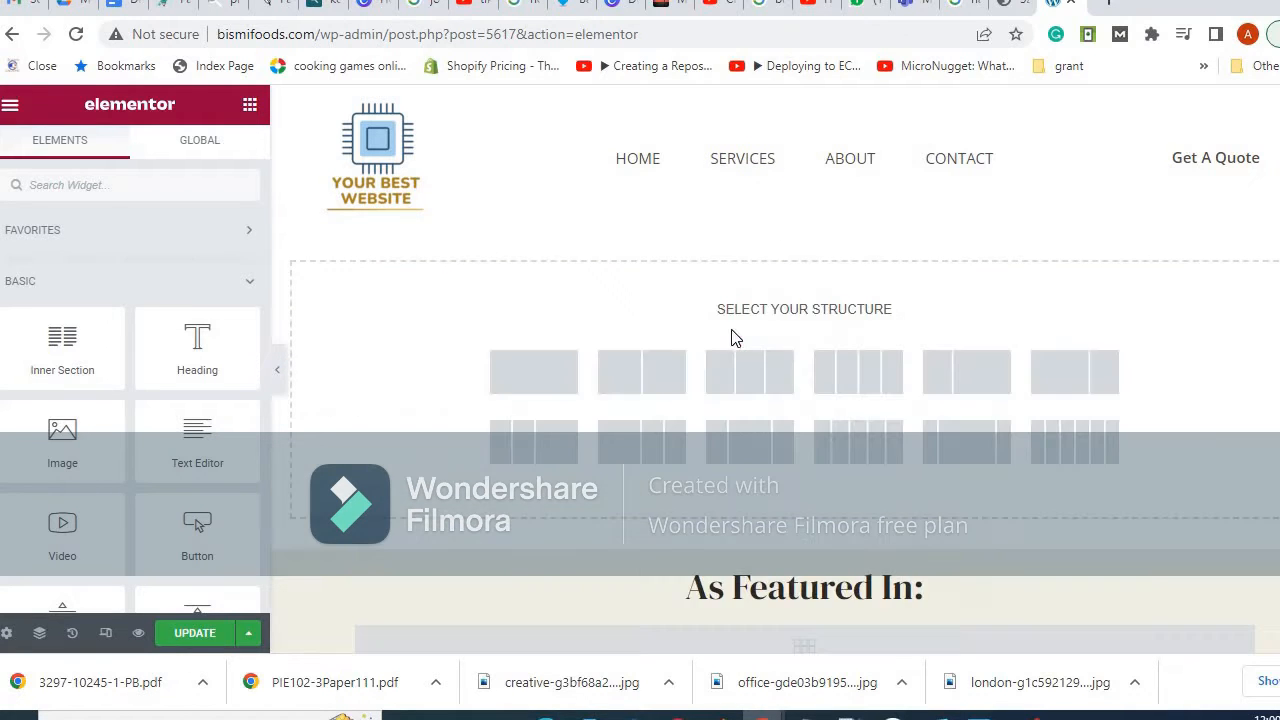
left_click(521, 377)
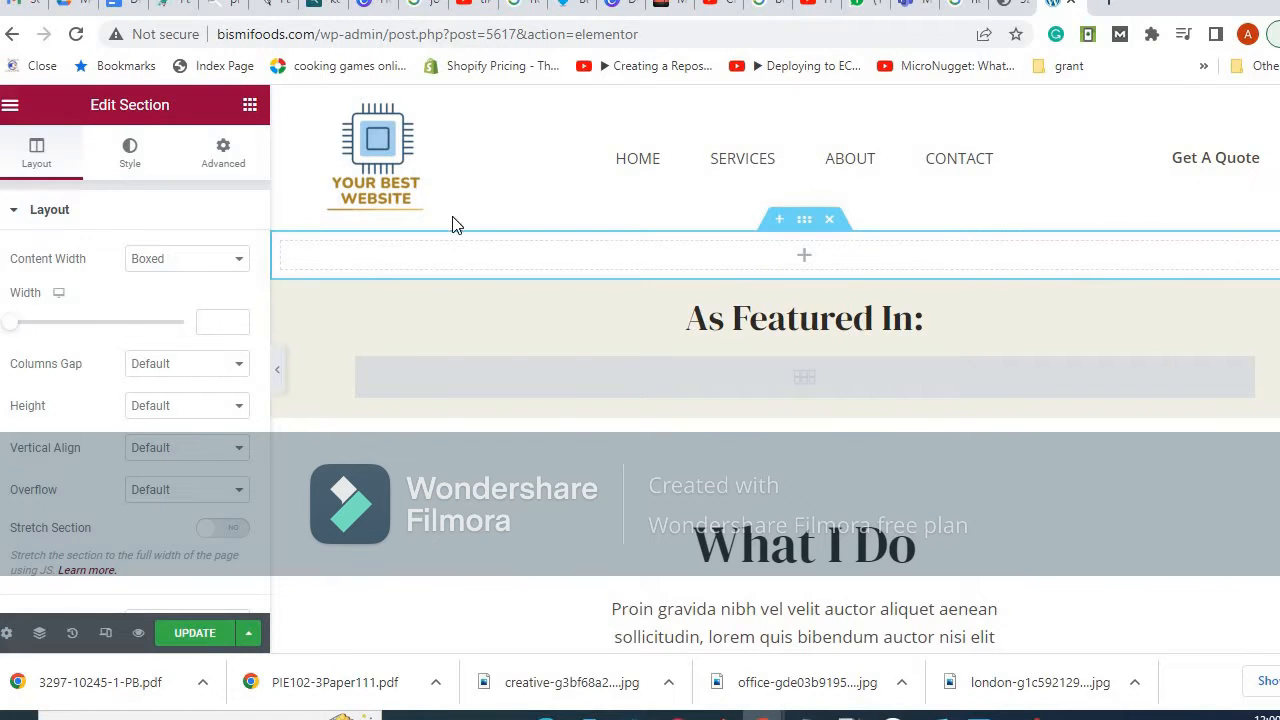
Place an Image widget in the new empty section.
left_click(250, 105)
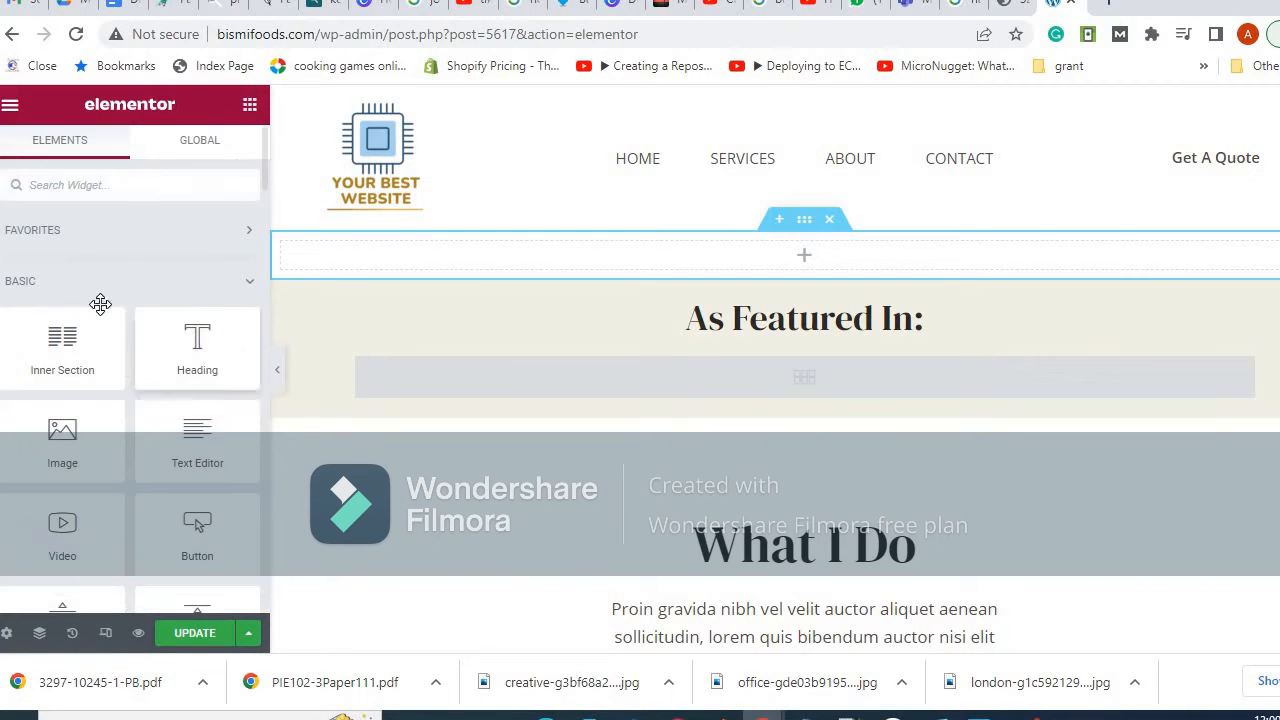
scroll(157, 405, "down", 15)
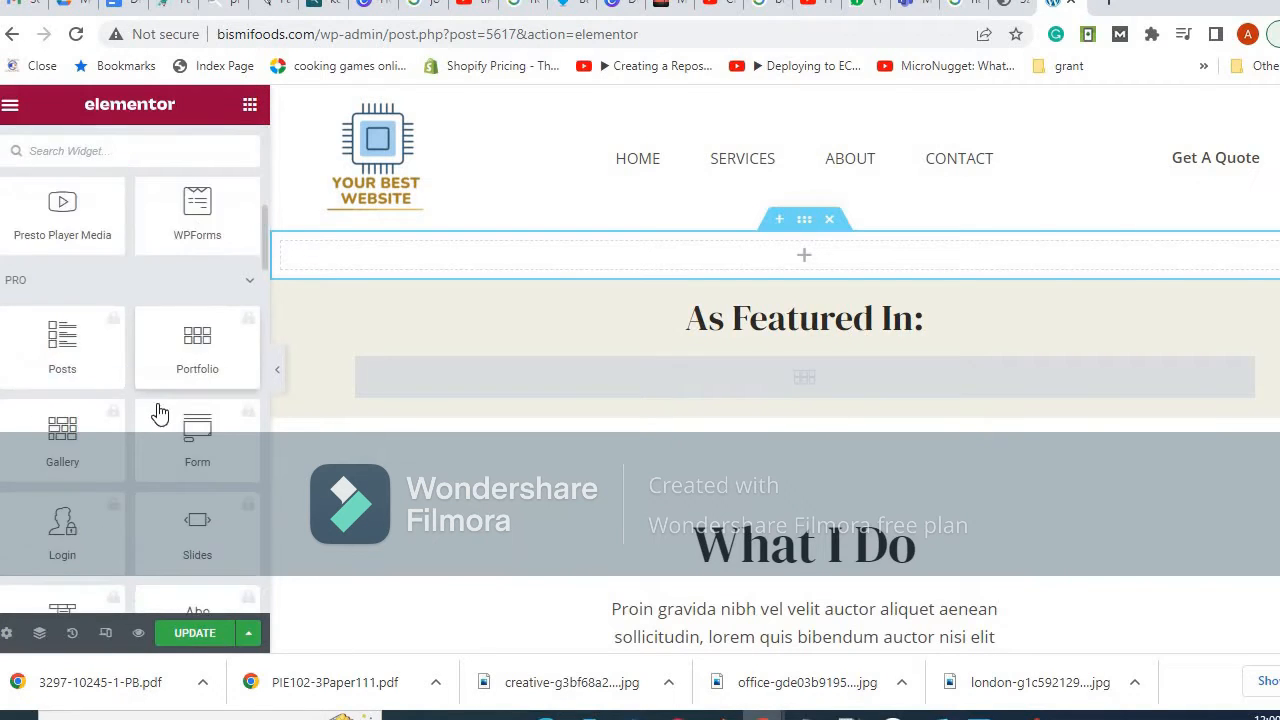
scroll(157, 400, "up", 15)
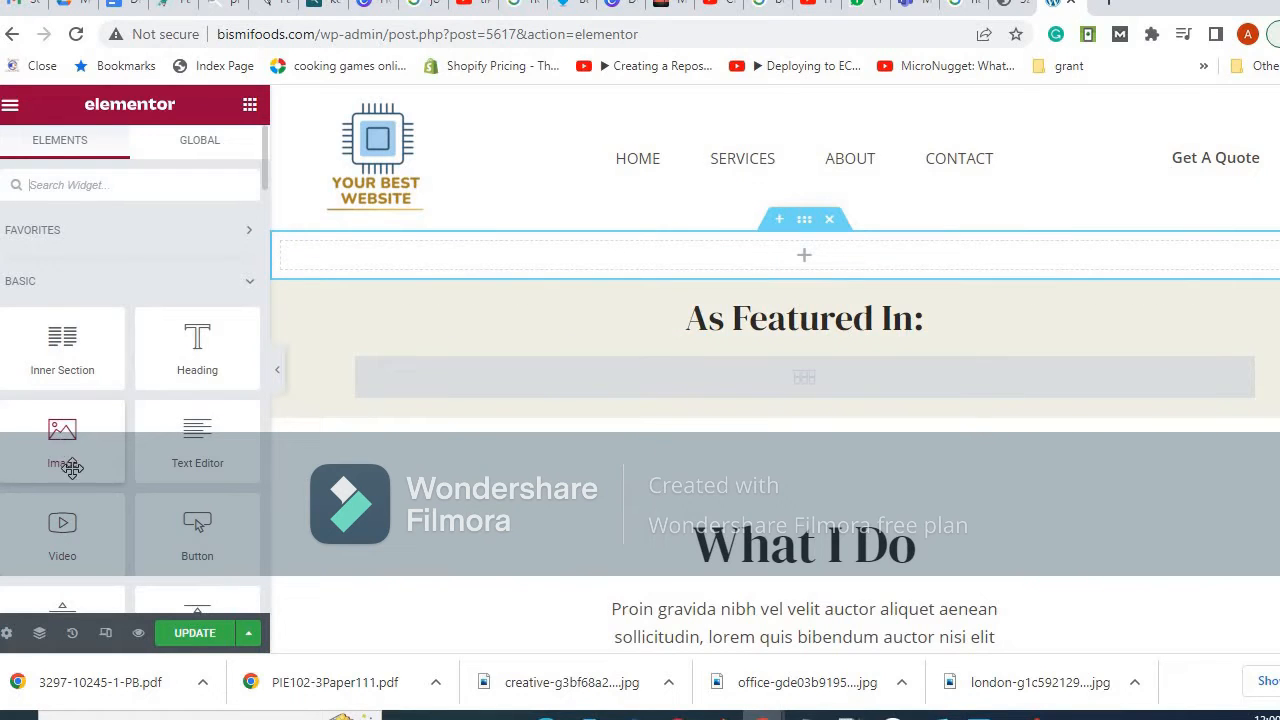
left_click_drag(66, 440, 805, 254)
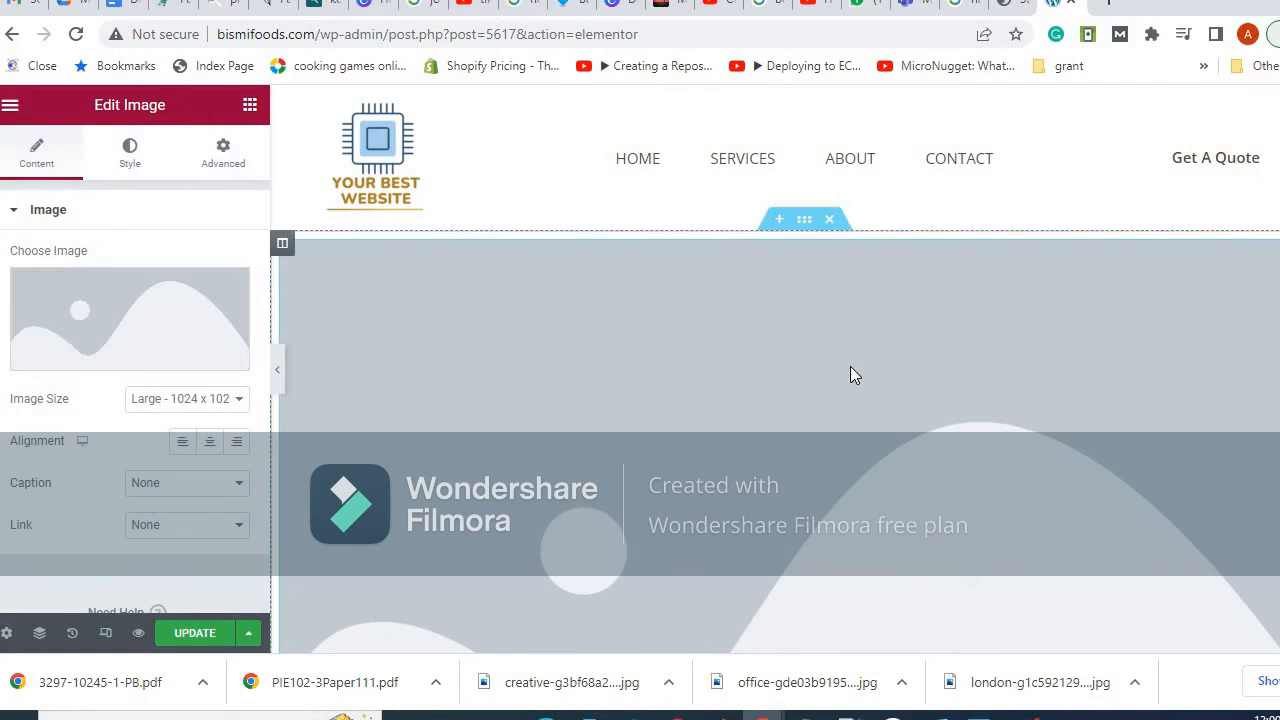
Open the image chooser for the widget and search the free Pixabay images for "computer".
left_click(128, 324)
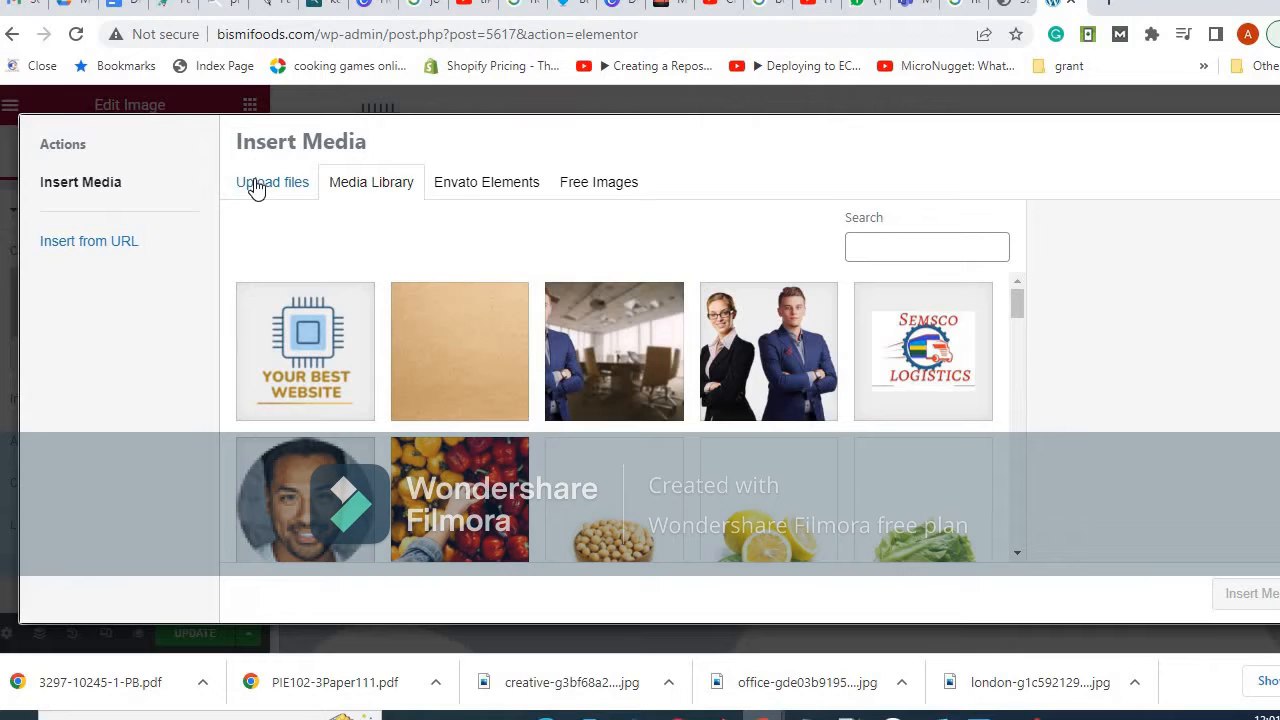
left_click(601, 191)
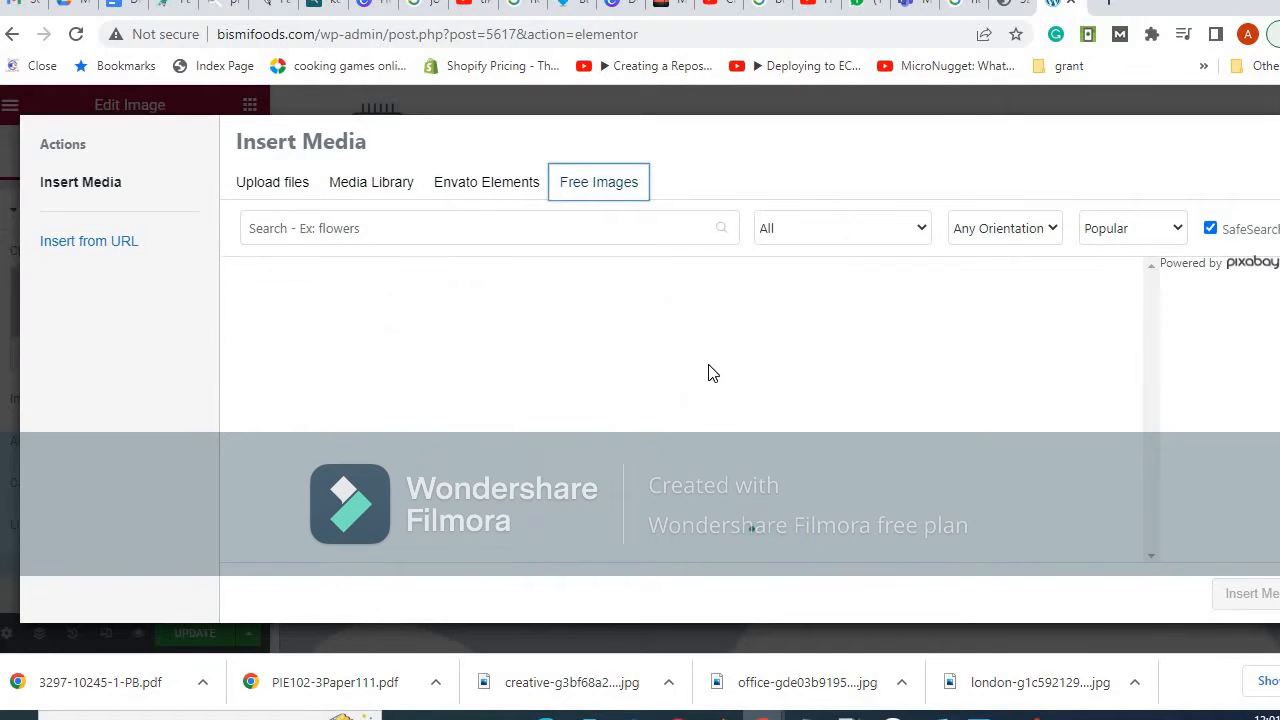
left_click(386, 228)
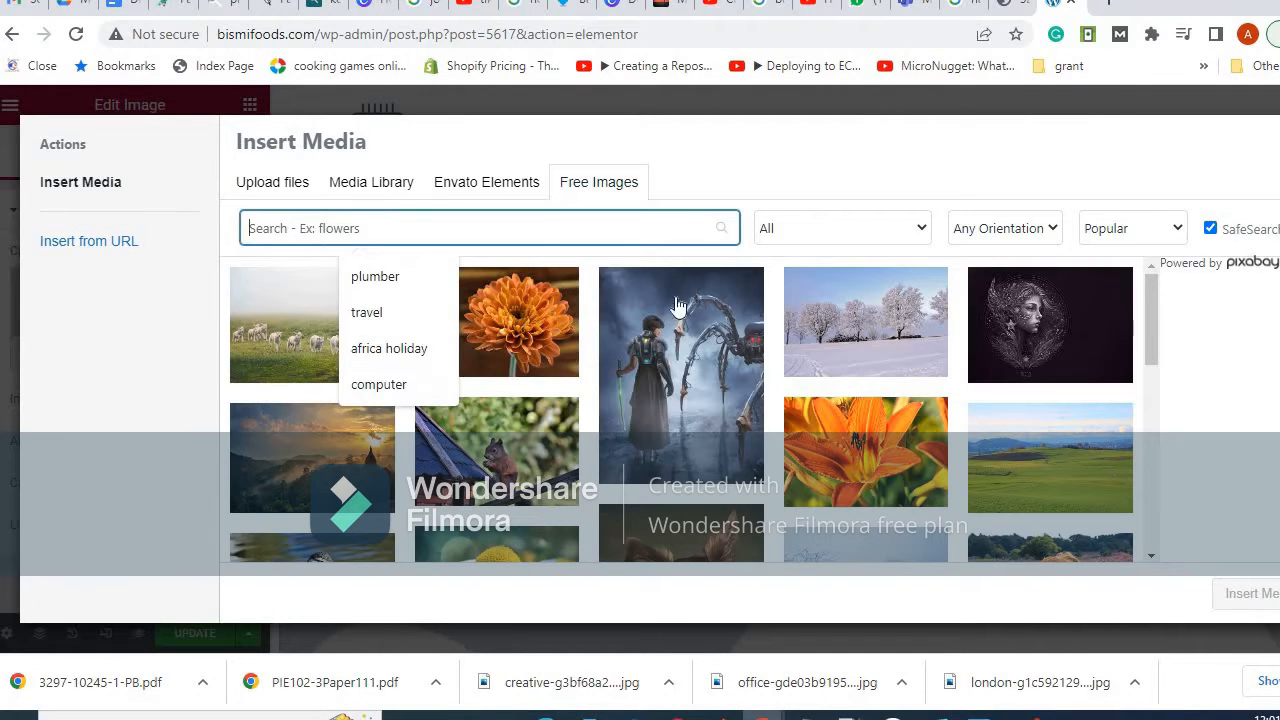
type("c")
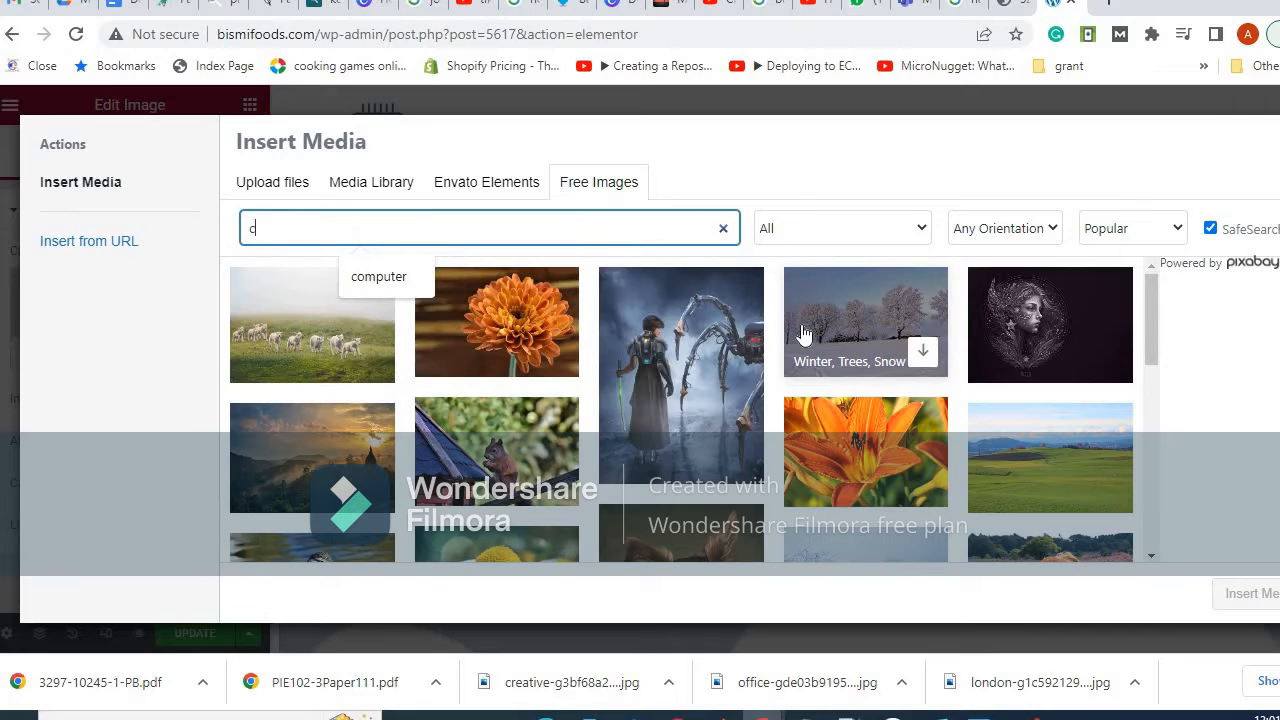
type("ompuer")
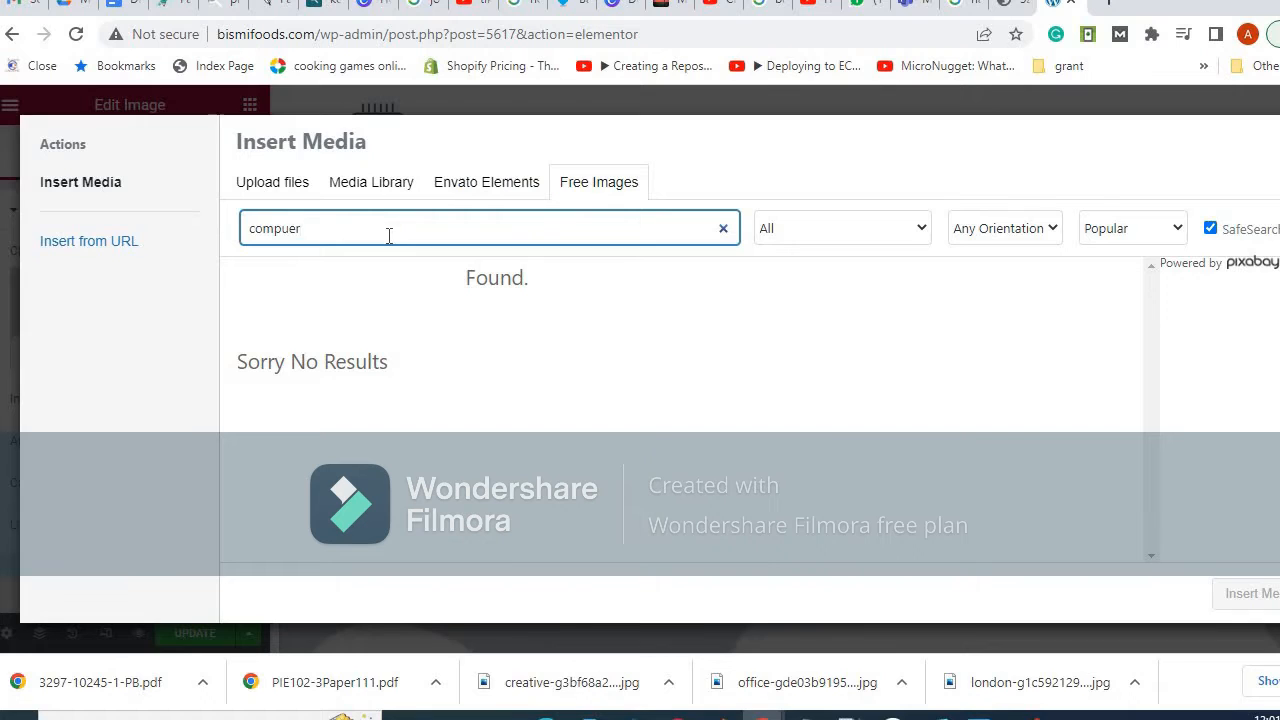
key("BackSpace")
key("BackSpace")
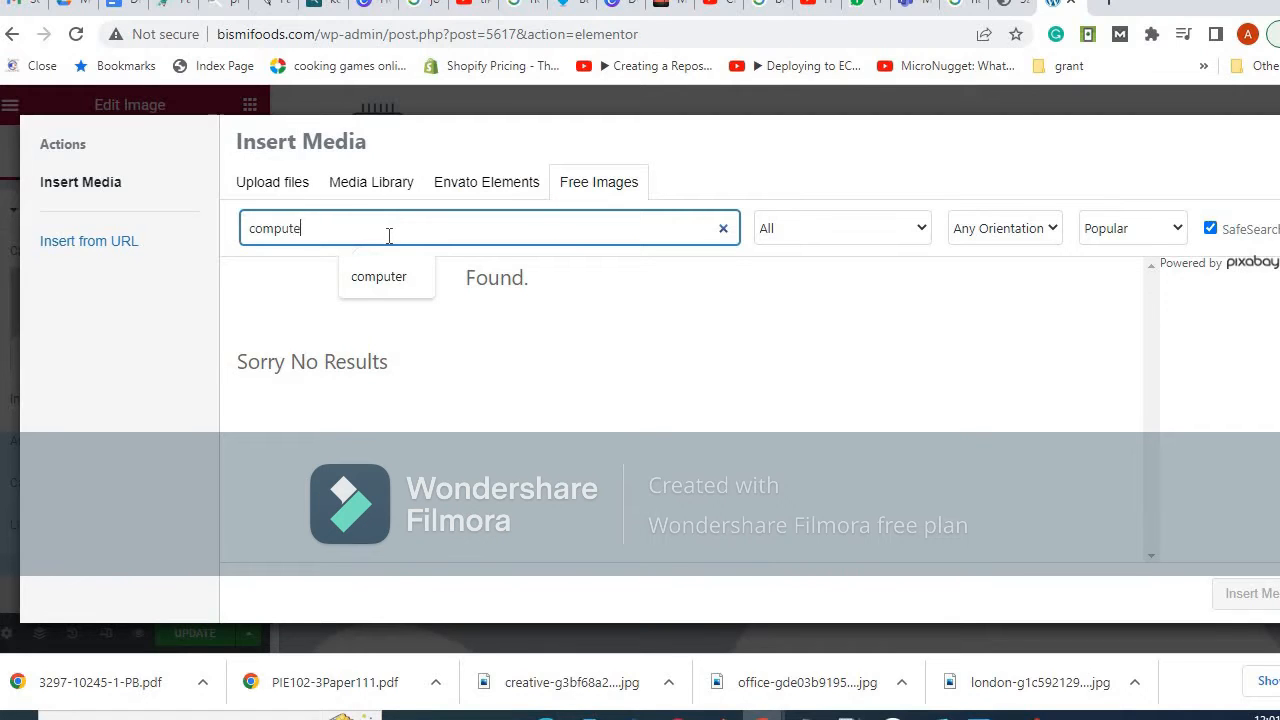
key("Return")
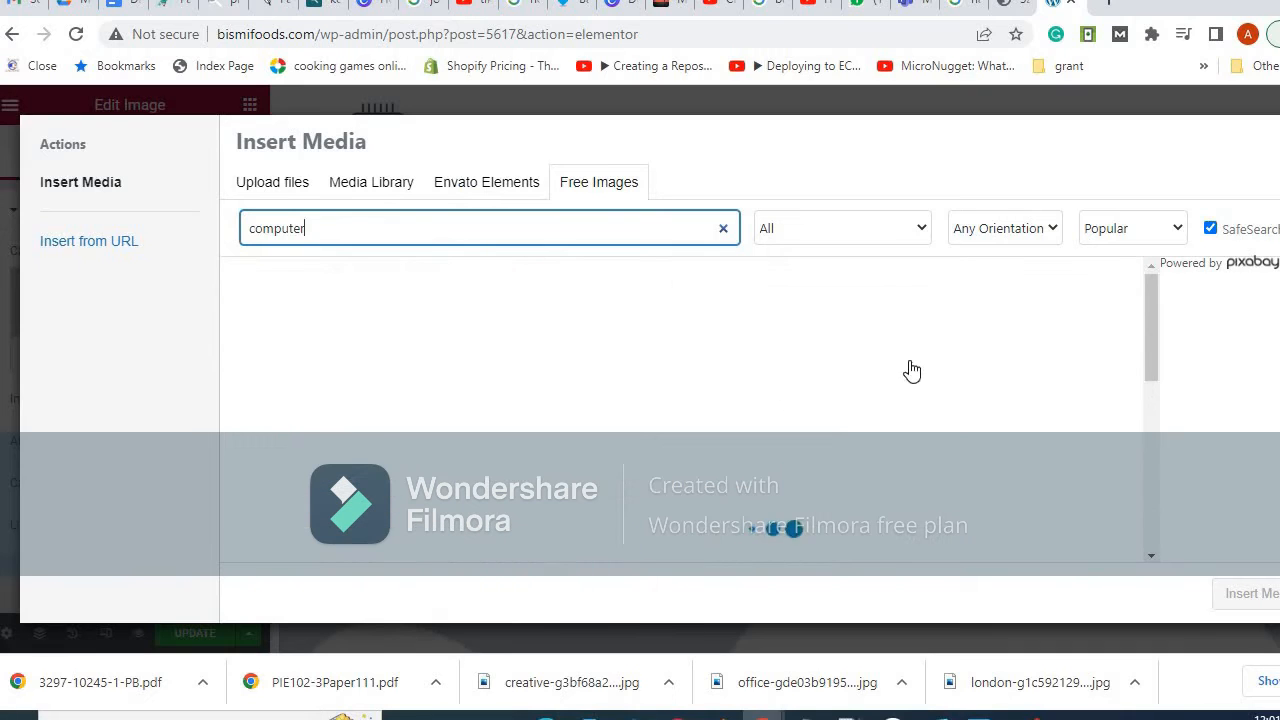
Choose the blue circuit-and-brain picture from the search results and insert it into the Image widget.
scroll(830, 393, "down", 1)
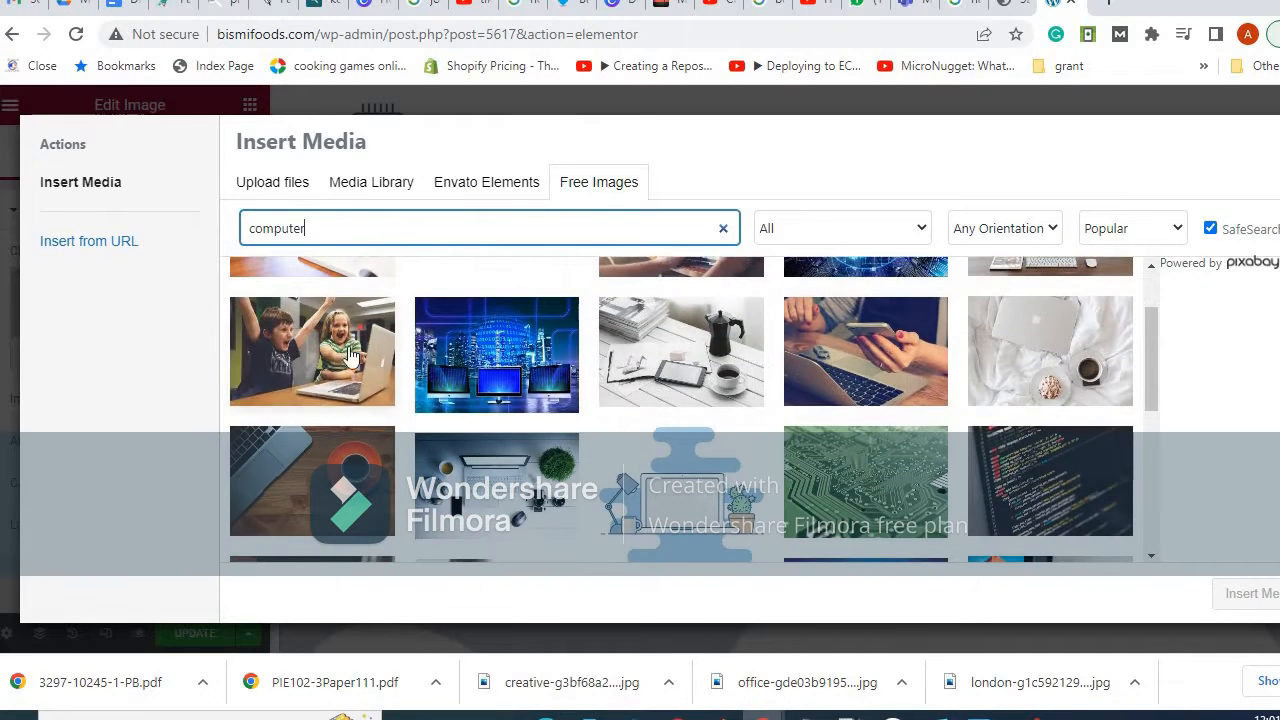
scroll(313, 420, "up", 1)
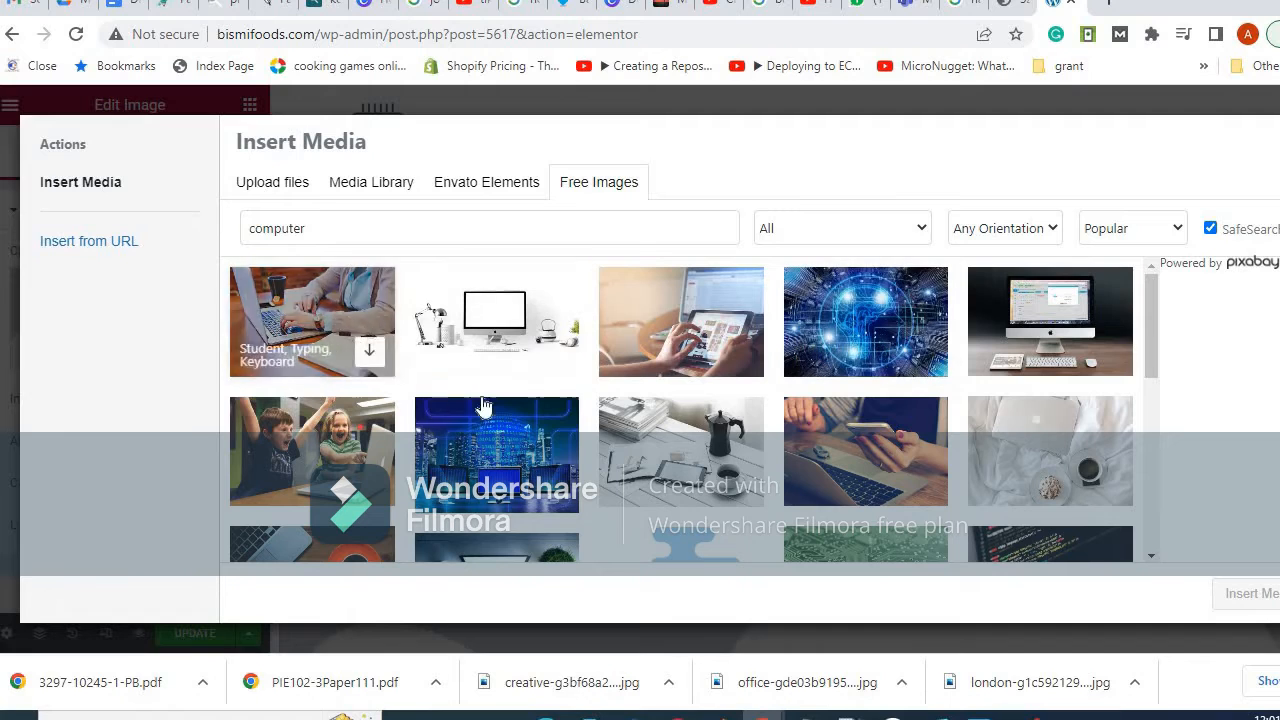
left_click(560, 440)
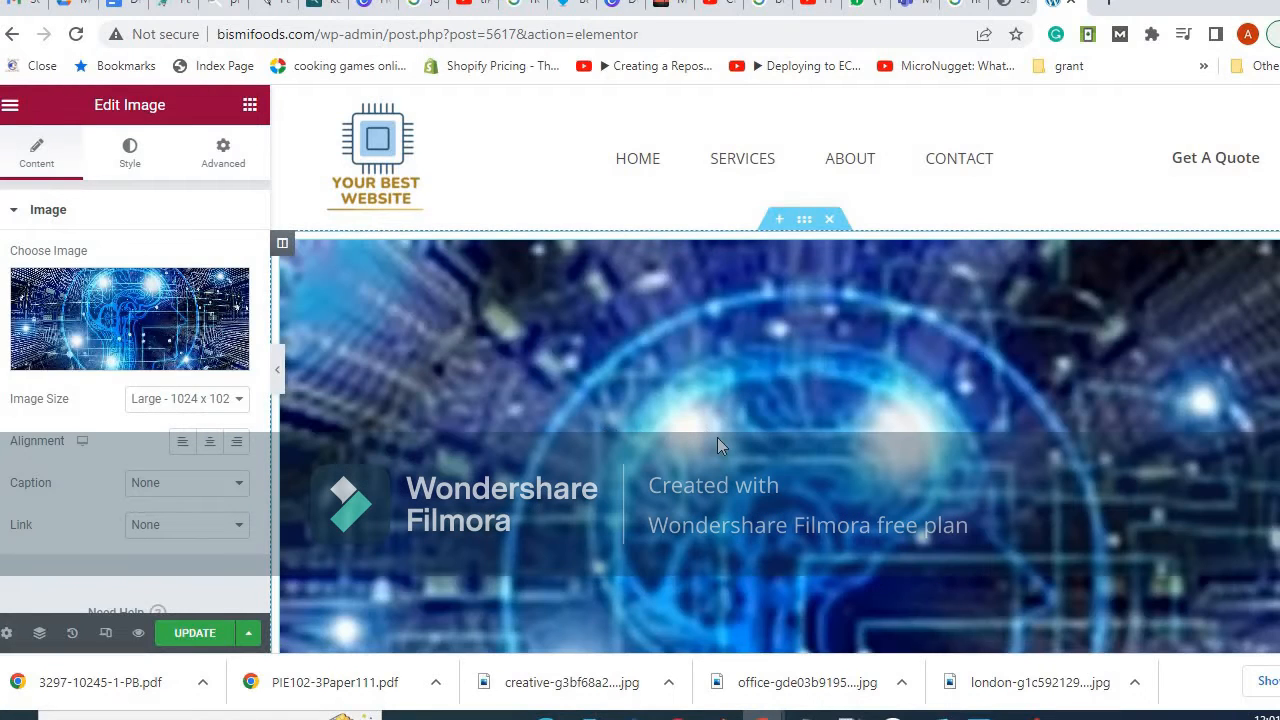
Set the circuit-and-brain image's size to Medium - 300 x 300 and check how it looks above the "As Featured In:" section.
scroll(955, 458, "down", 1)
scroll(955, 458, "down", 2)
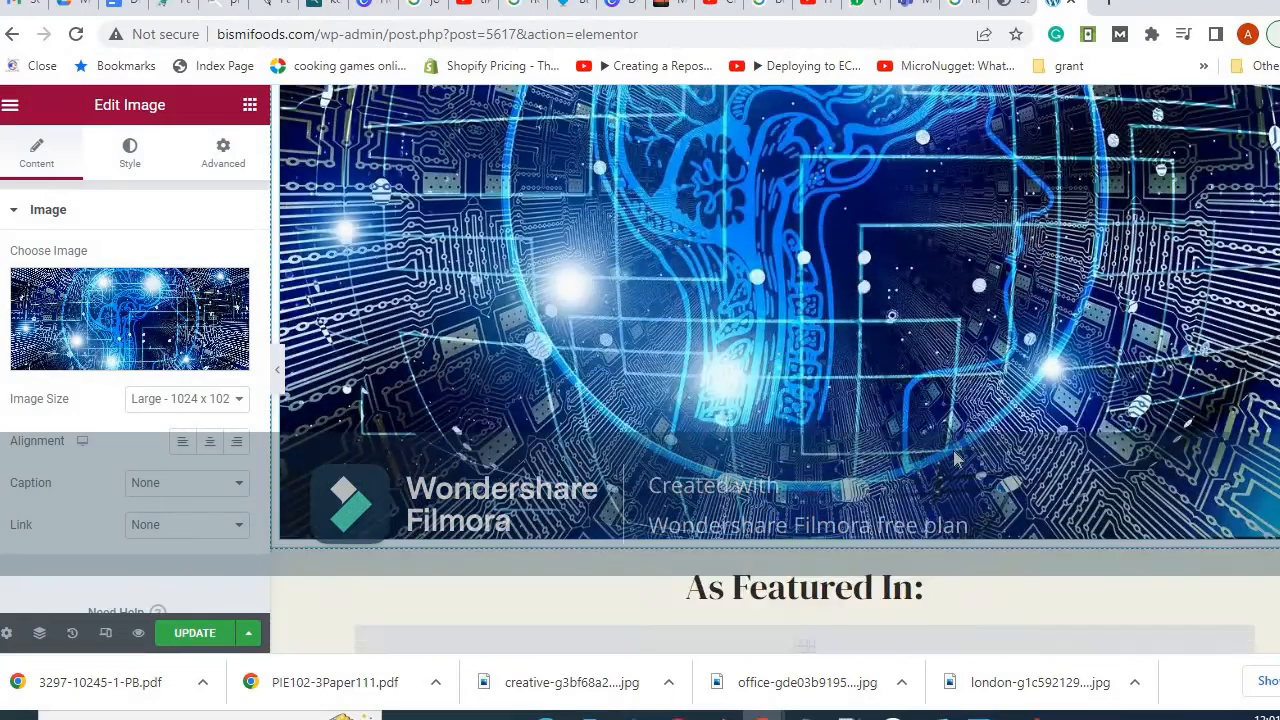
scroll(953, 458, "up", 2)
scroll(951, 458, "down", 1)
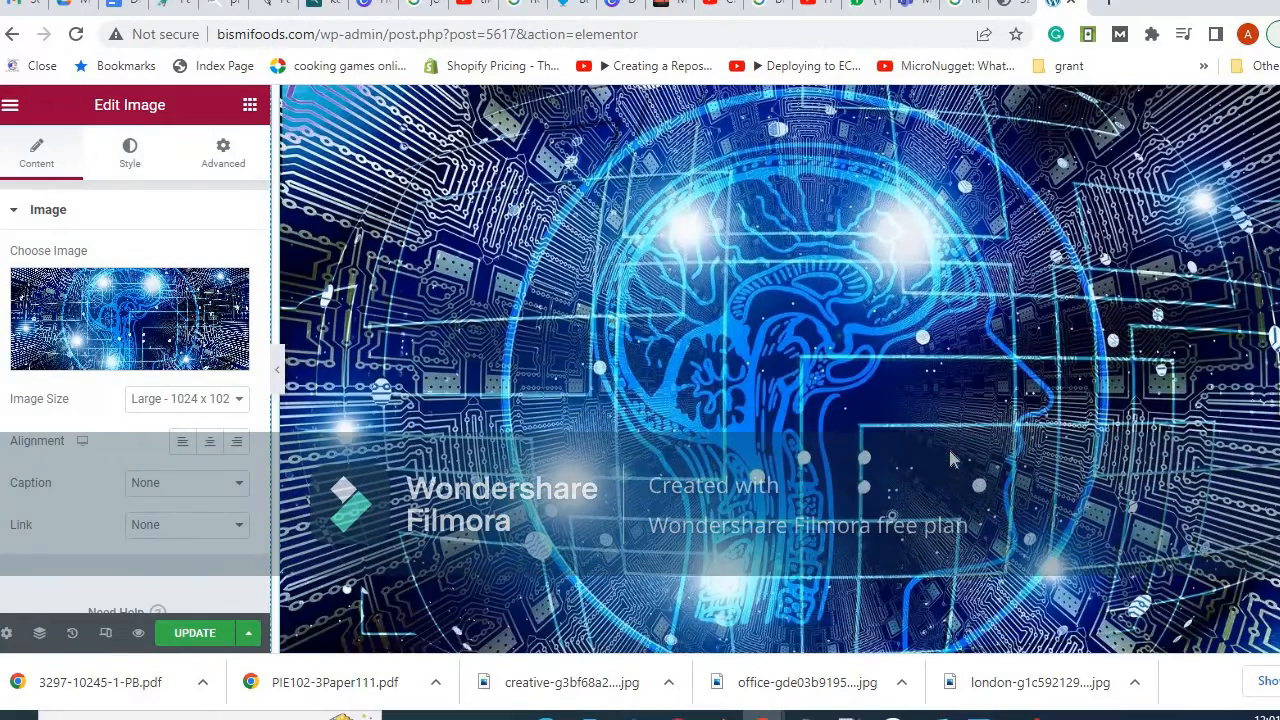
left_click(202, 400)
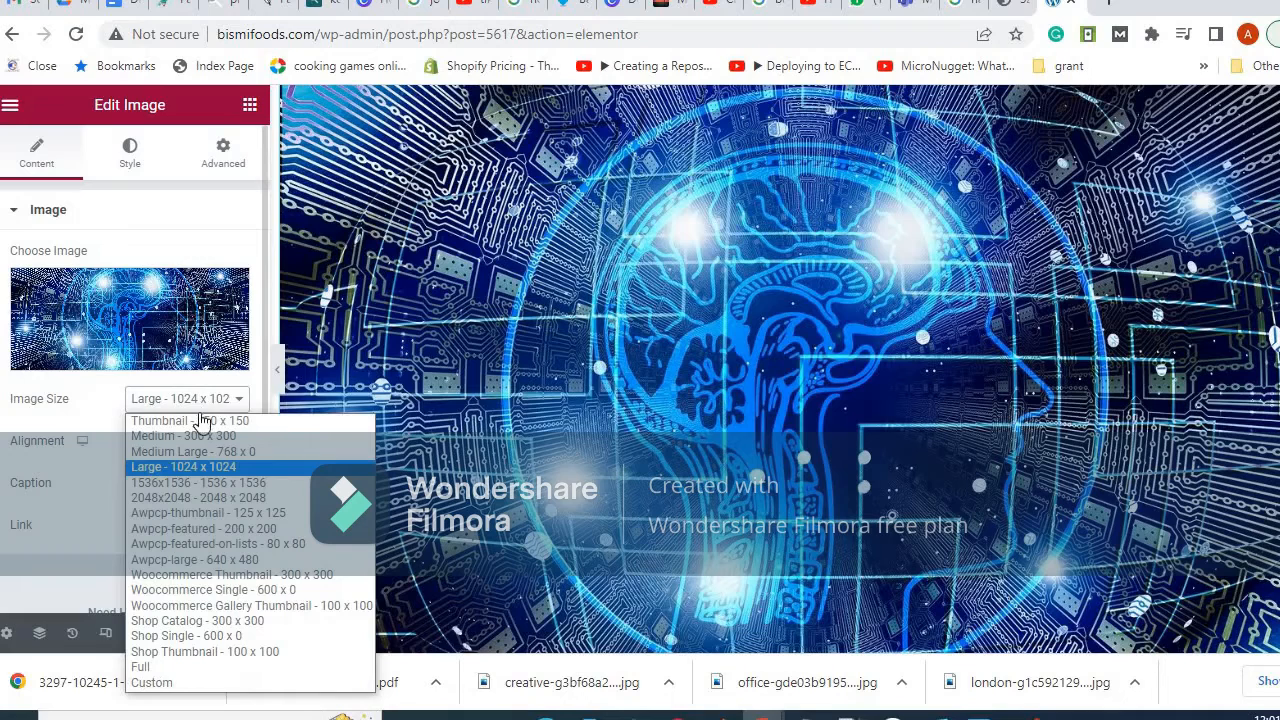
left_click(210, 437)
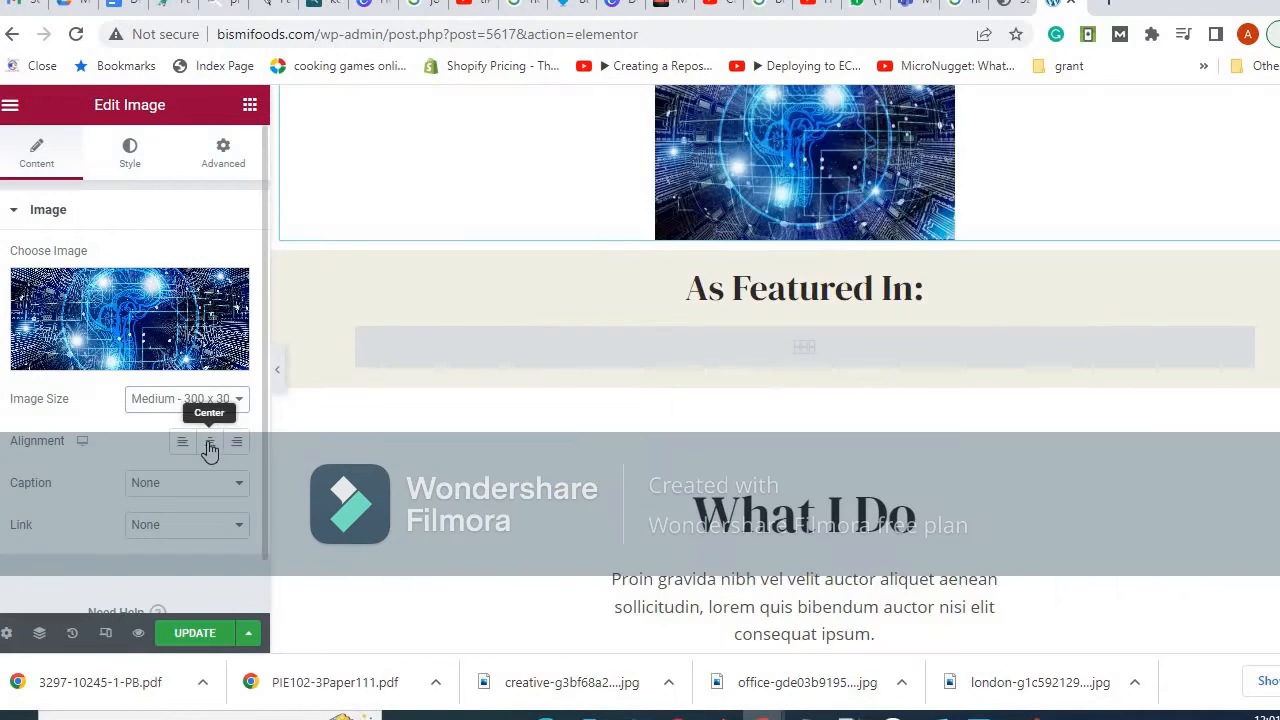
scroll(818, 355, "up", 2)
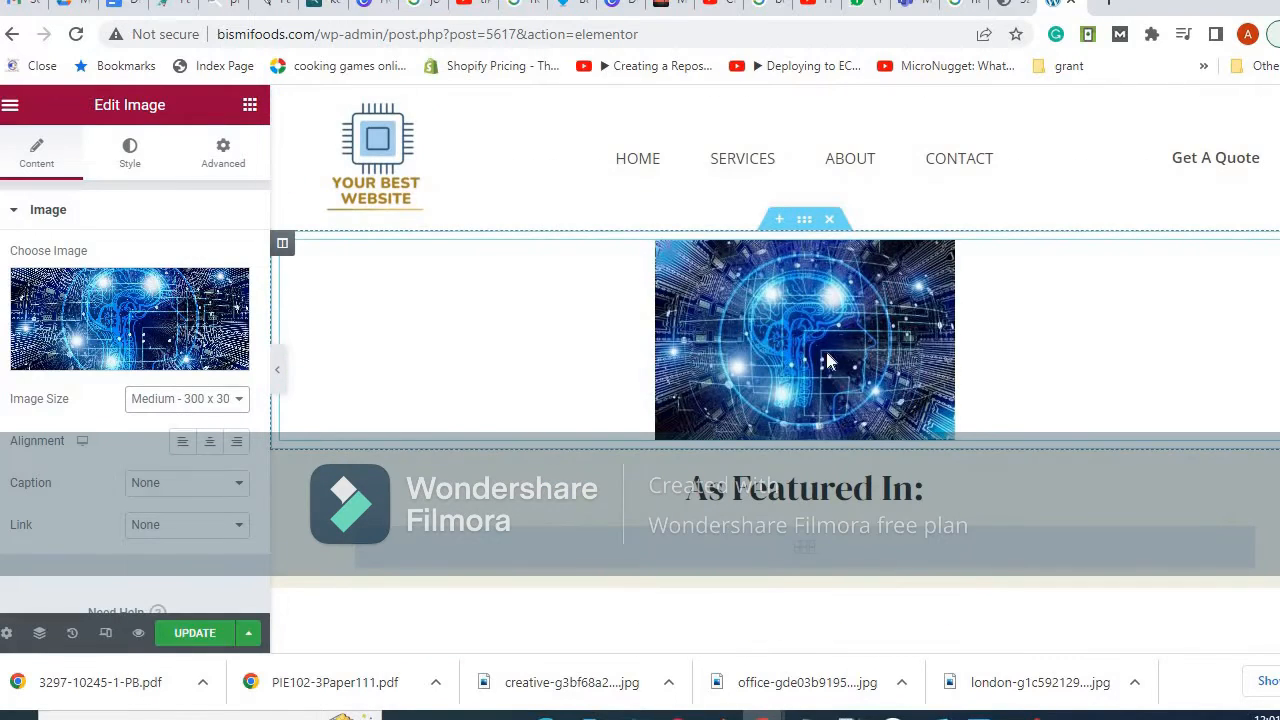
Set the circuit-and-brain image's size to Medium Large - 768 x 0 and align it to the right.
left_click(205, 399)
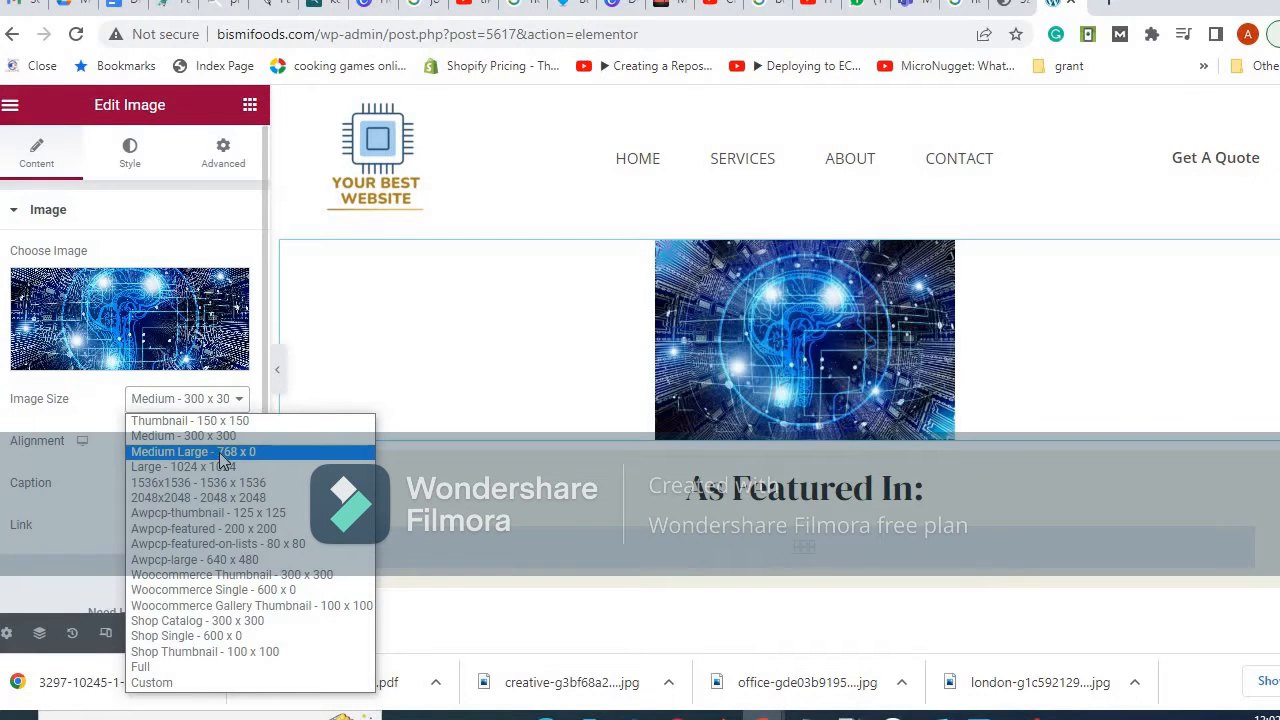
left_click(222, 452)
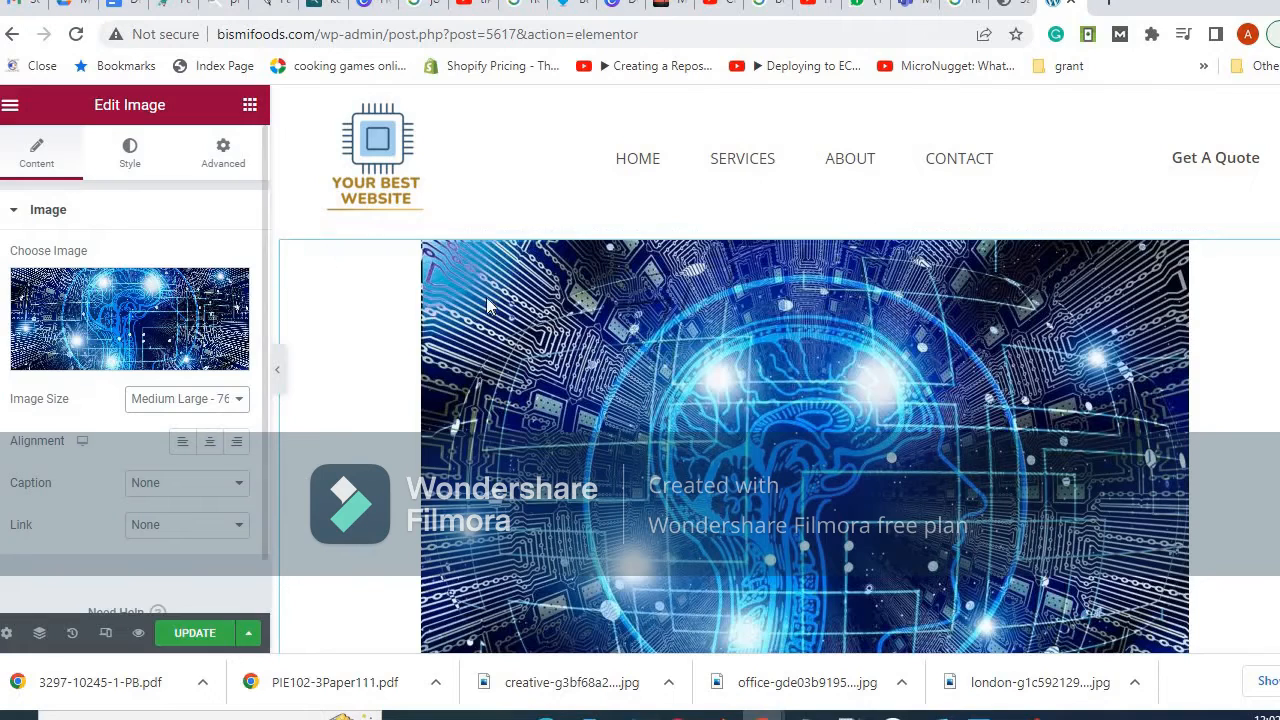
scroll(997, 417, "down", 1)
scroll(997, 417, "down", 1)
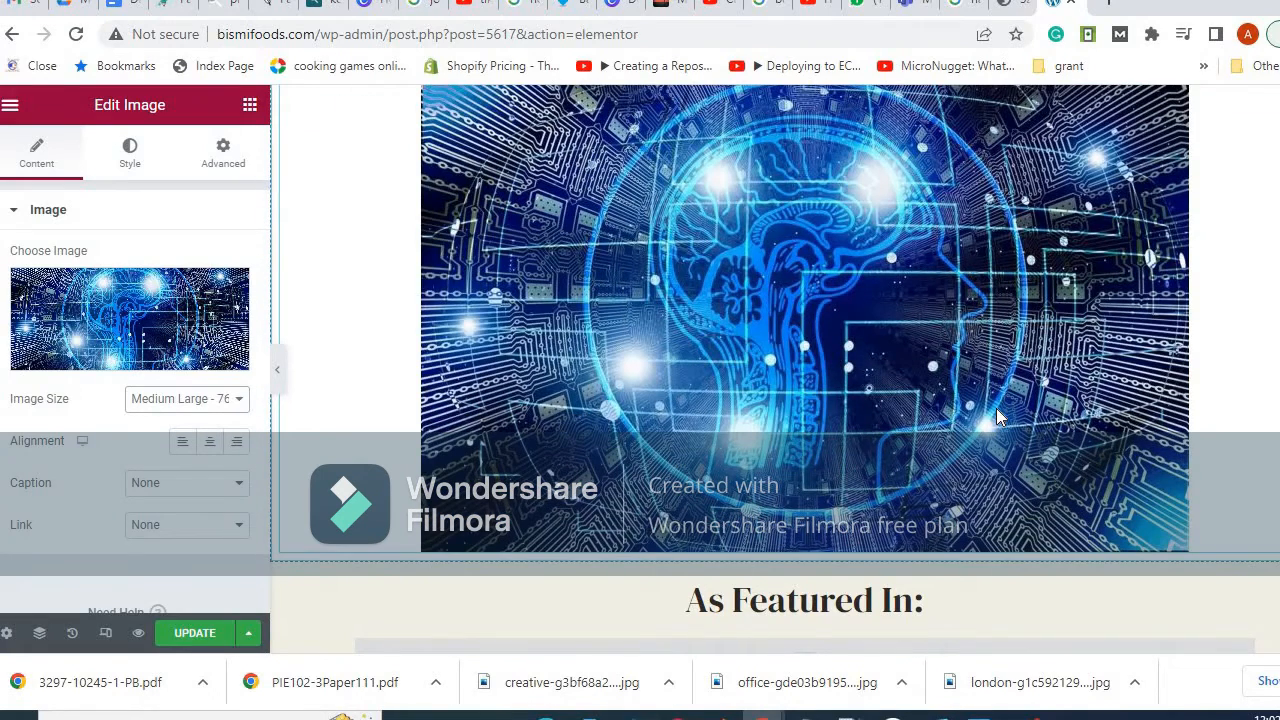
scroll(993, 410, "up", 2)
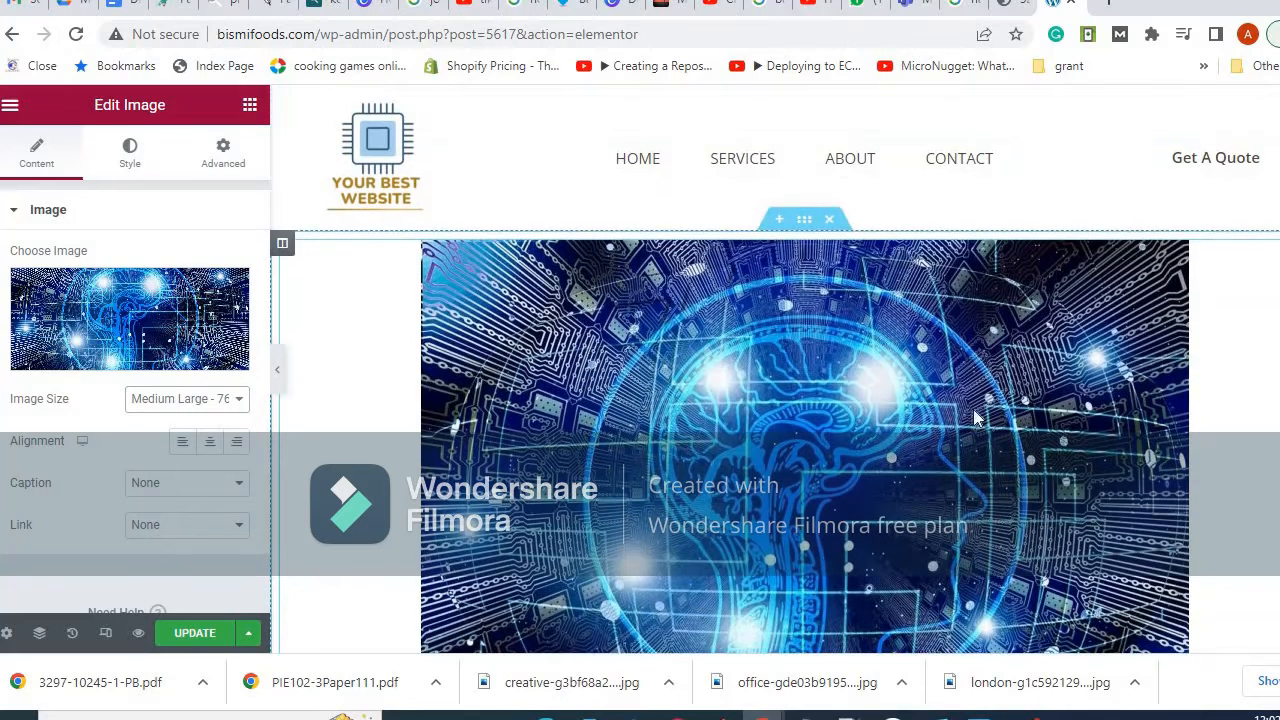
left_click(232, 446)
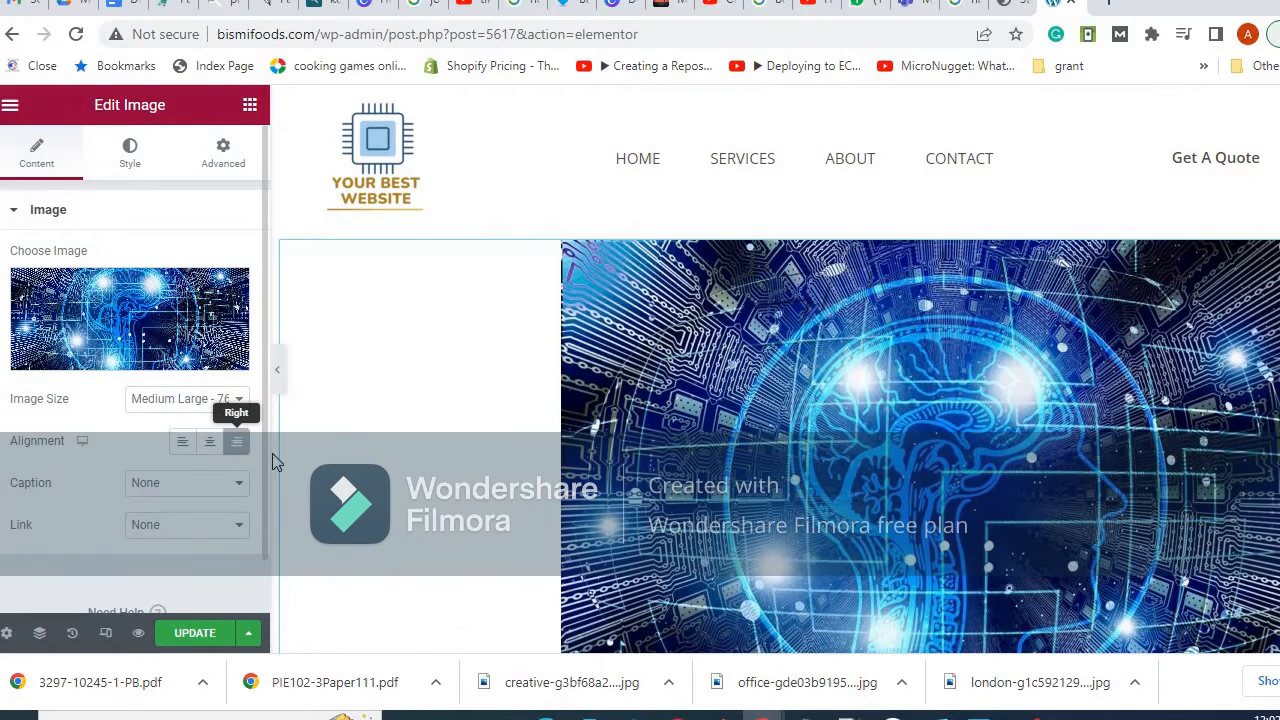
scroll(879, 375, "down", 2)
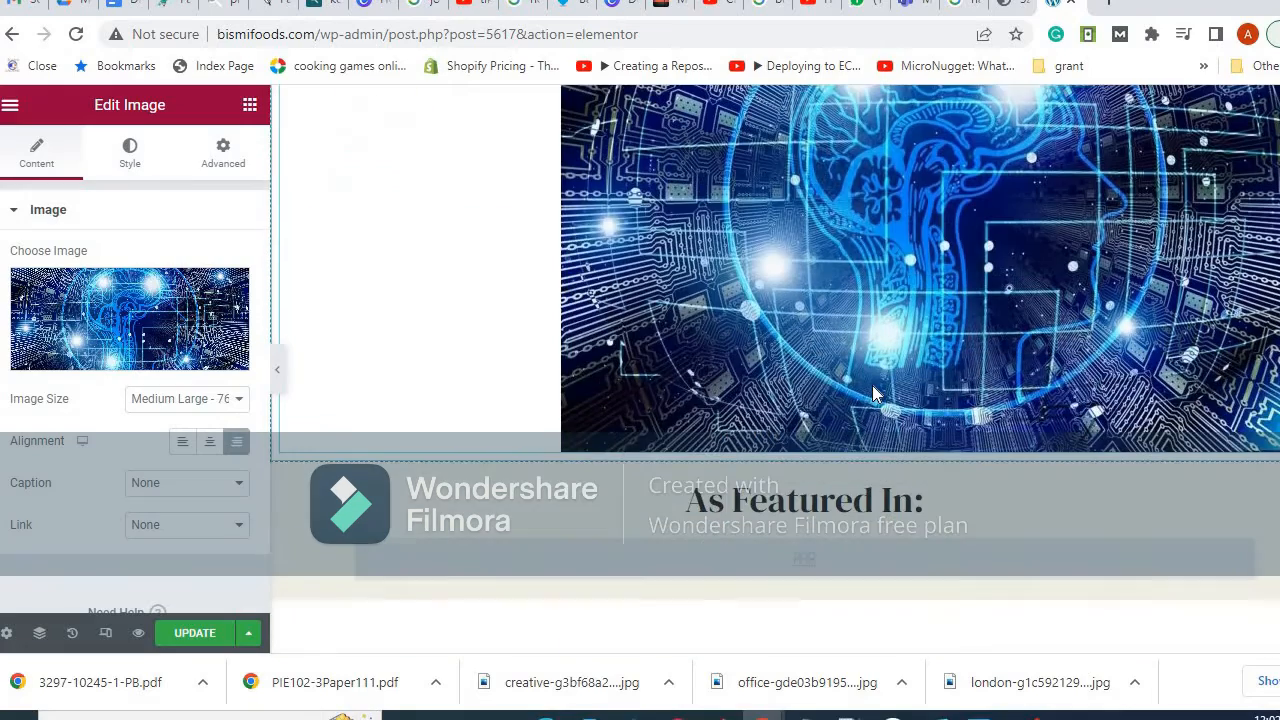
scroll(871, 384, "up", 1)
Add a section with two equal columns between the circuit-and-brain image and the "As Featured In:" section.
scroll(870, 385, "down", 1)
scroll(870, 385, "down", 1)
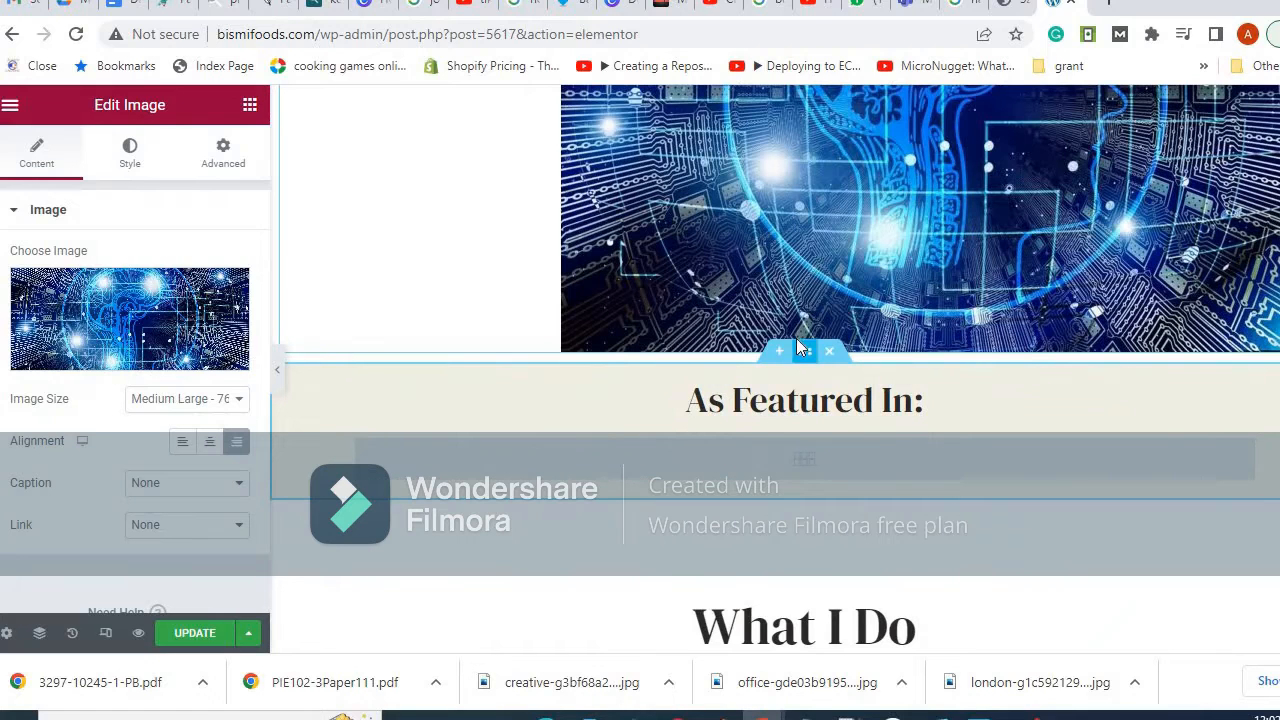
mouse_move(784, 372)
left_click(780, 356)
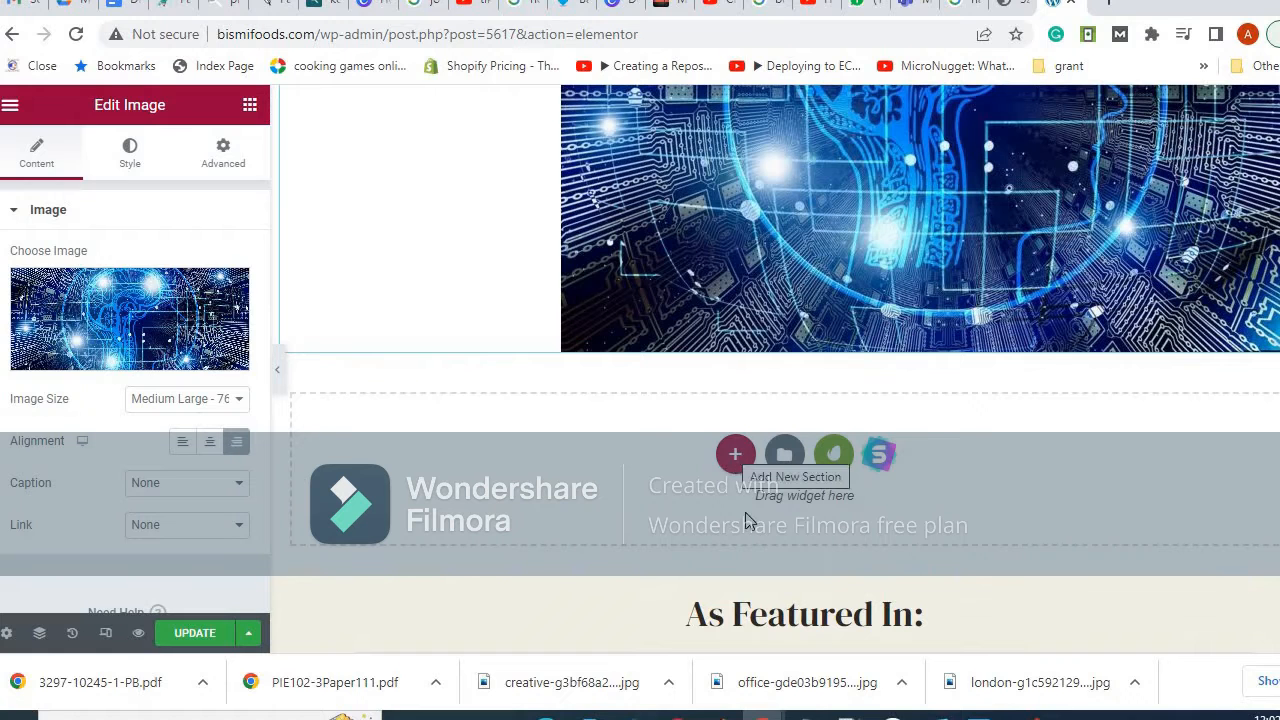
left_click(736, 456)
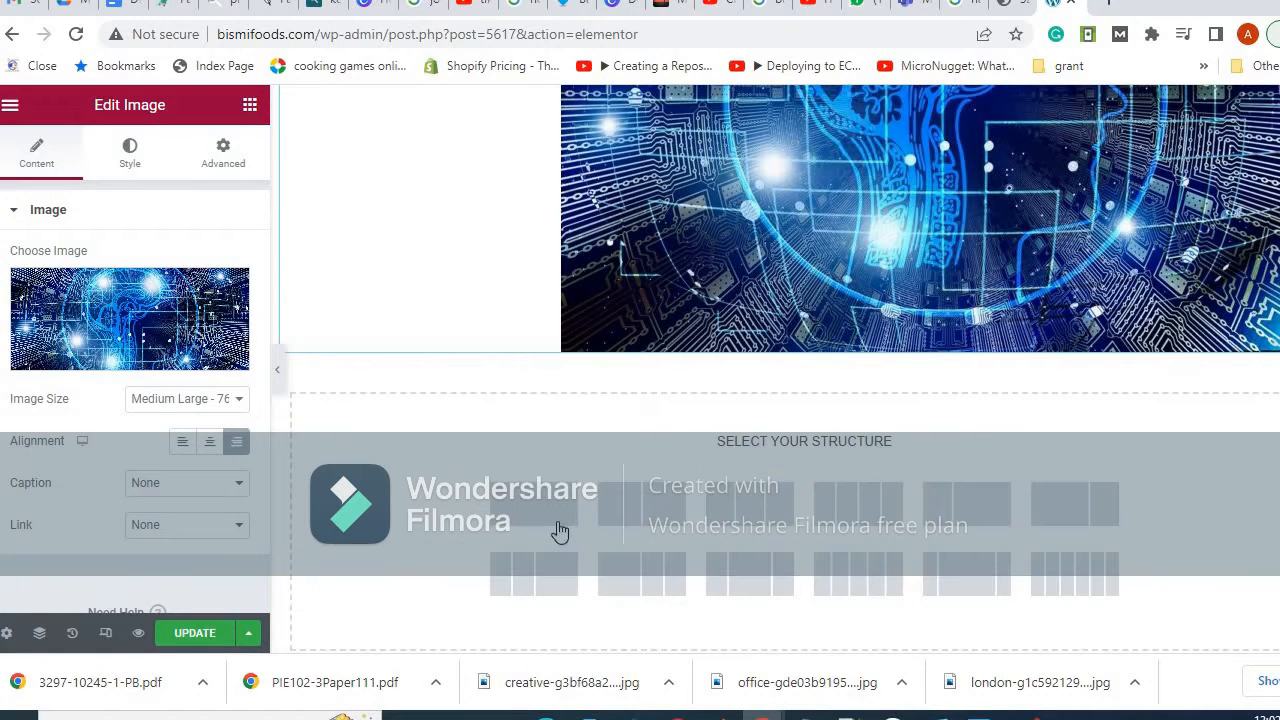
left_click(655, 513)
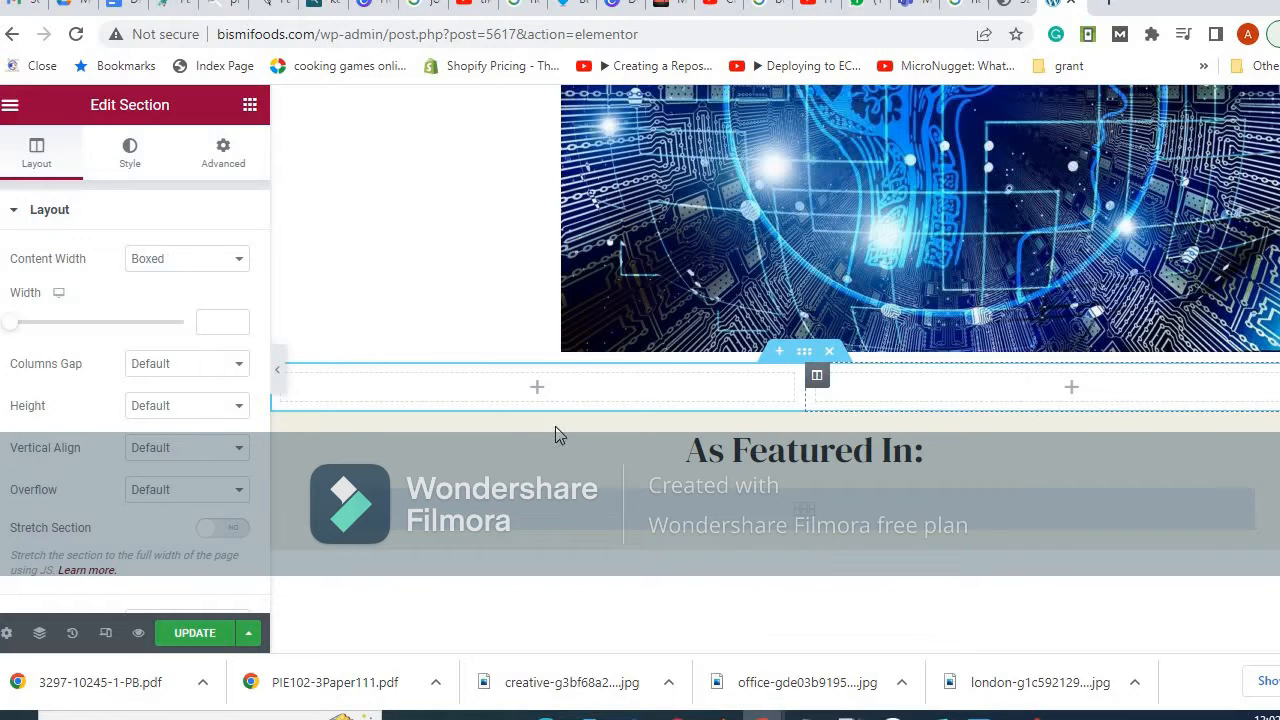
Place a Text Editor widget in the new section's left column and append two copies of its lorem ipsum placeholder text.
left_click(250, 106)
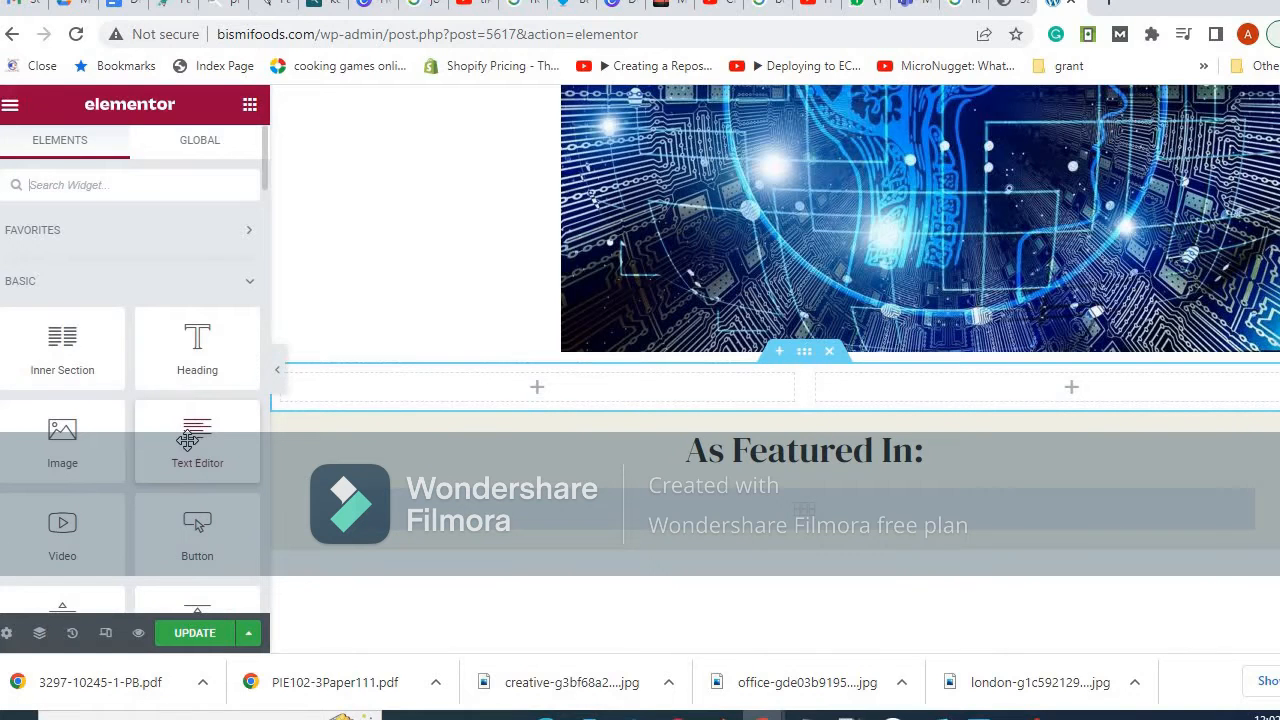
left_click_drag(190, 440, 471, 379)
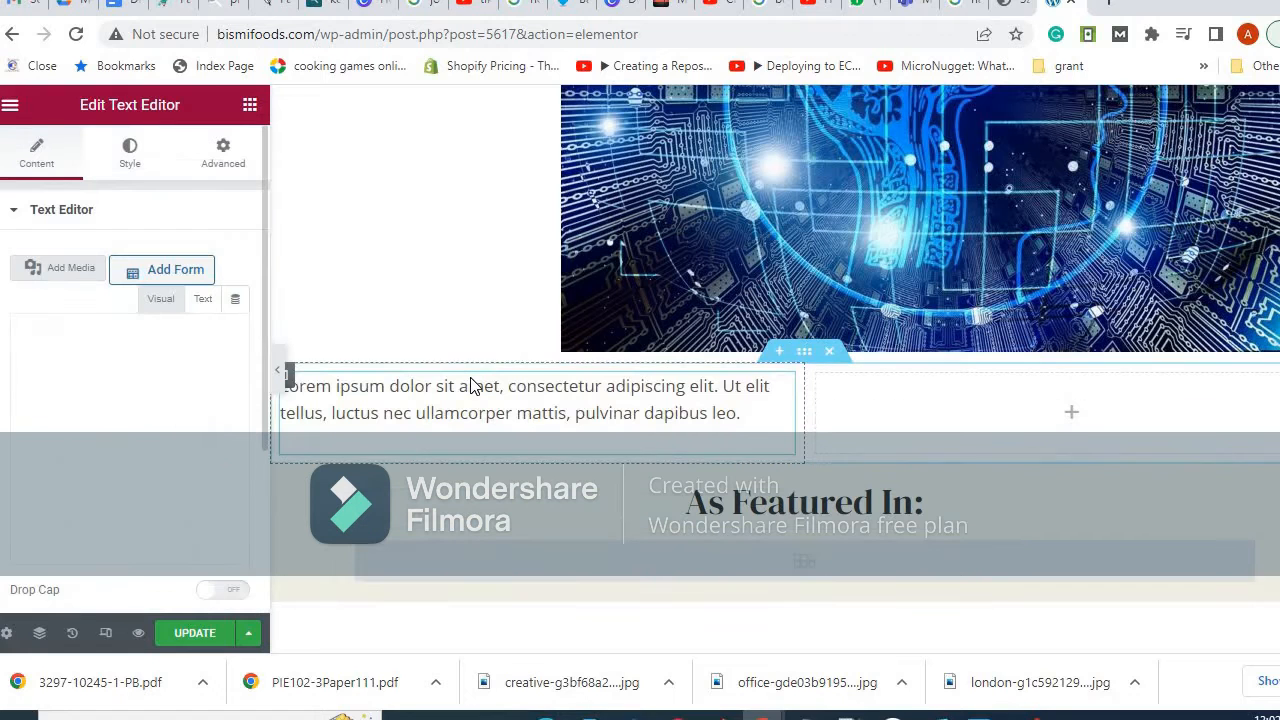
triple_click(549, 412)
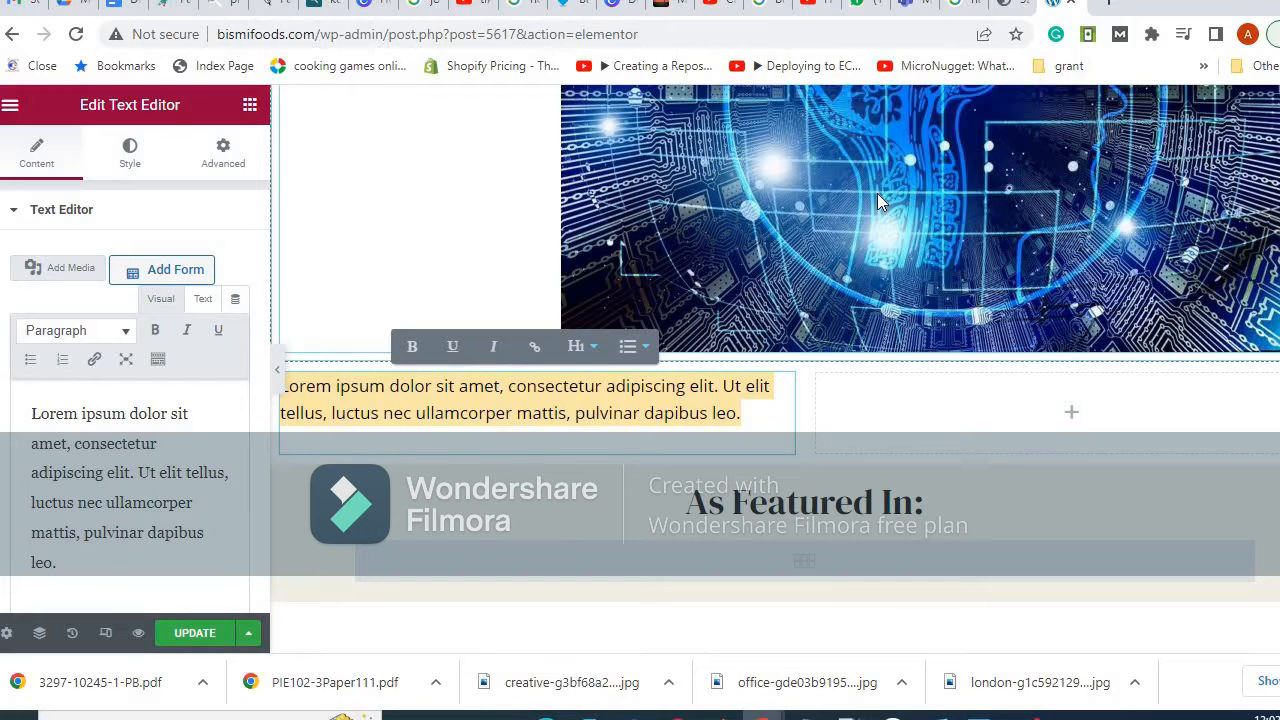
triple_click(94, 530)
key("ctrl+c")
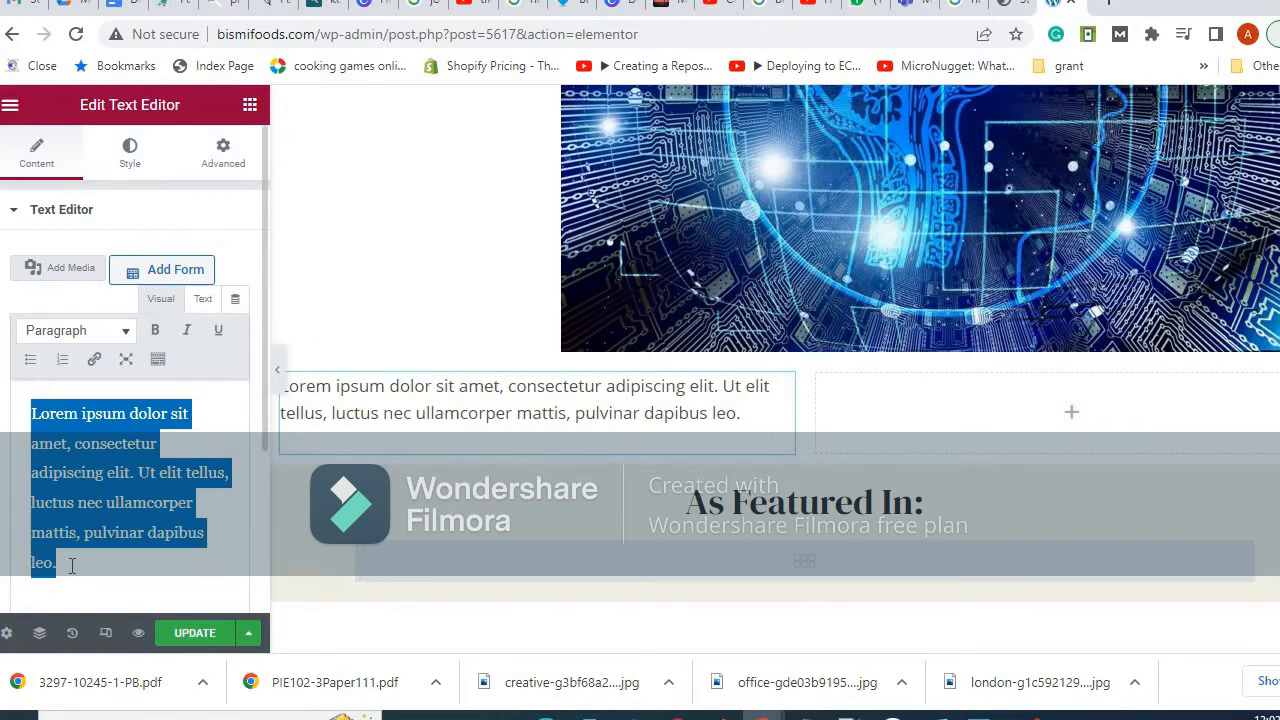
left_click(97, 566)
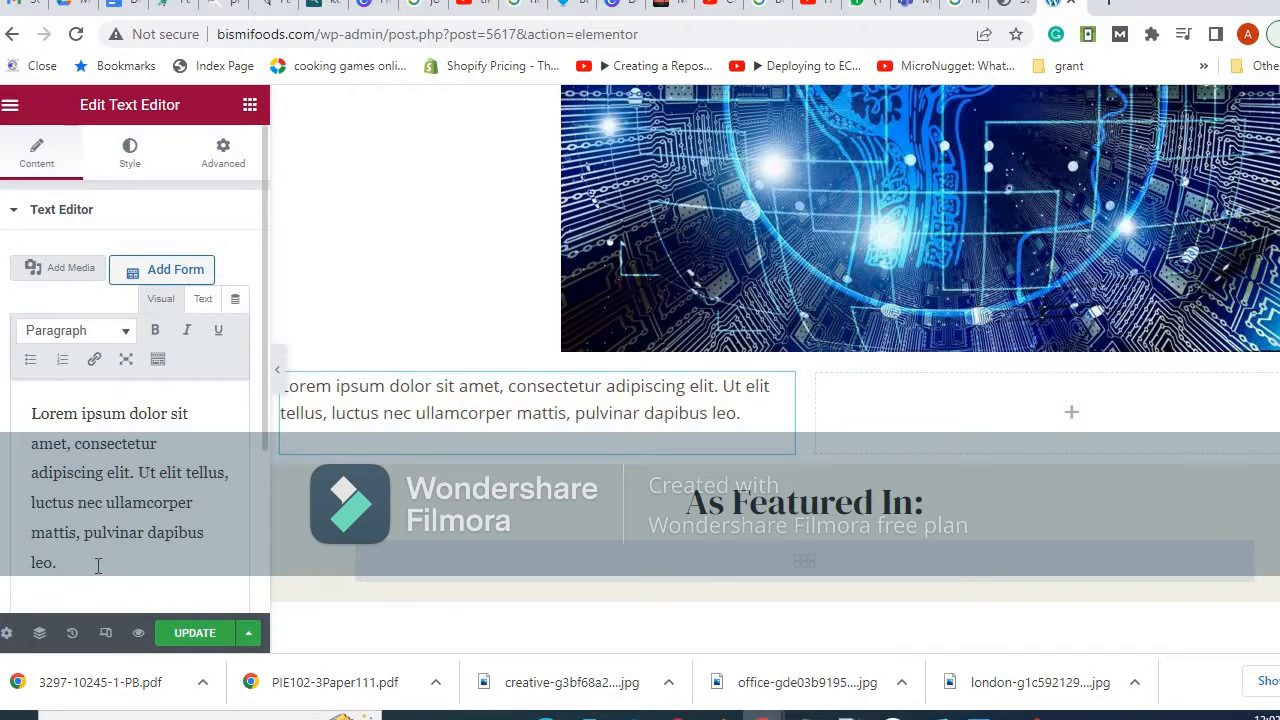
key("ctrl+v")
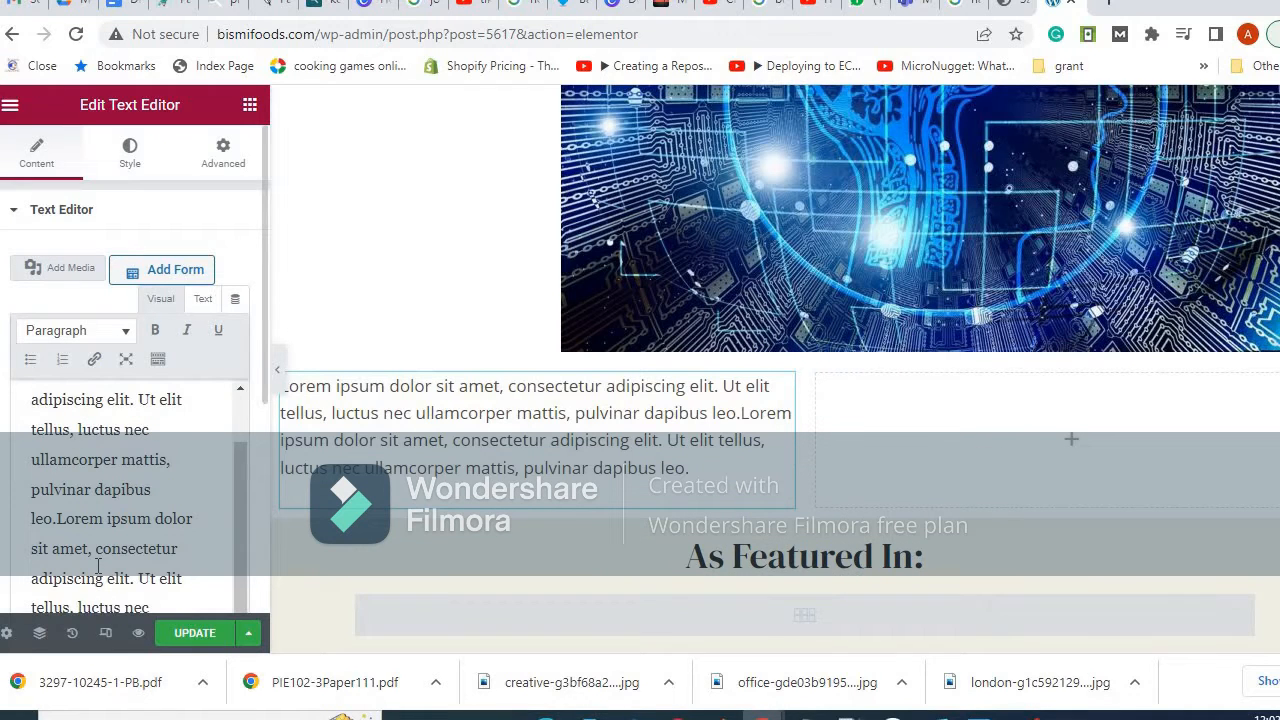
key("ctrl+v")
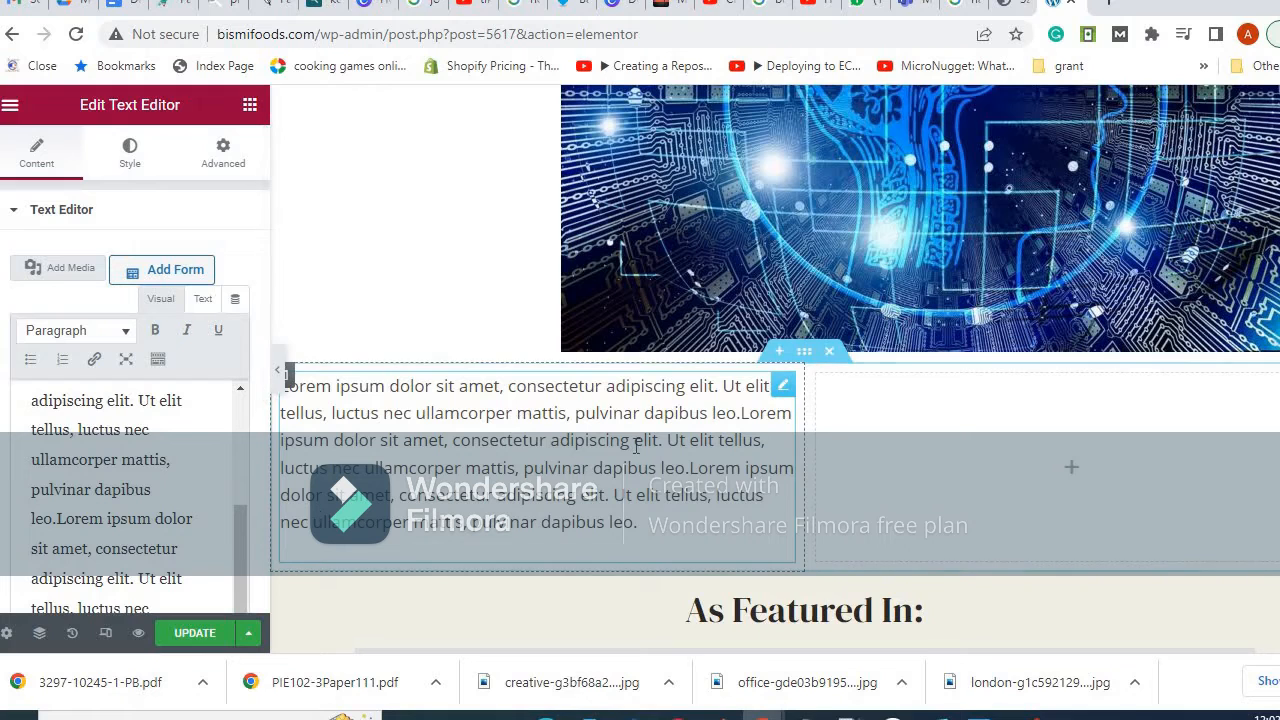
Place an Image widget in the right column and insert monitor-binary-binary-system-1307227.jpg from the Media Library.
left_click(965, 470)
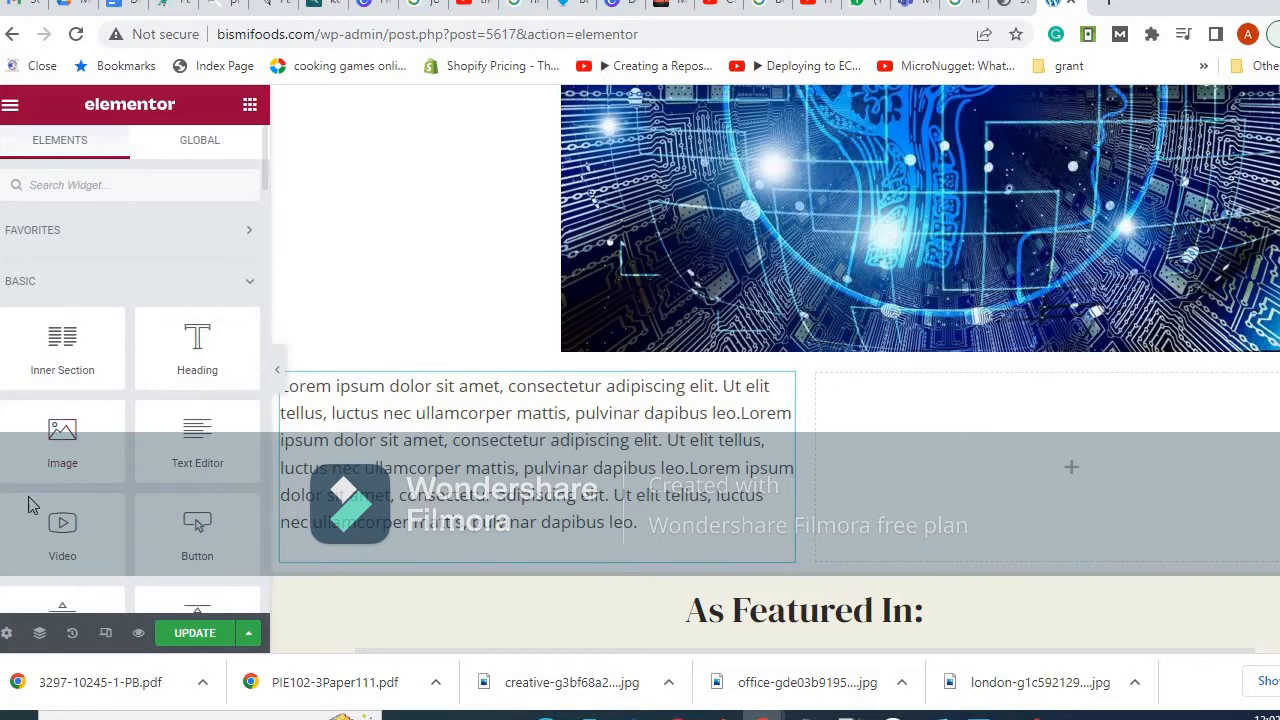
left_click_drag(57, 440, 1056, 448)
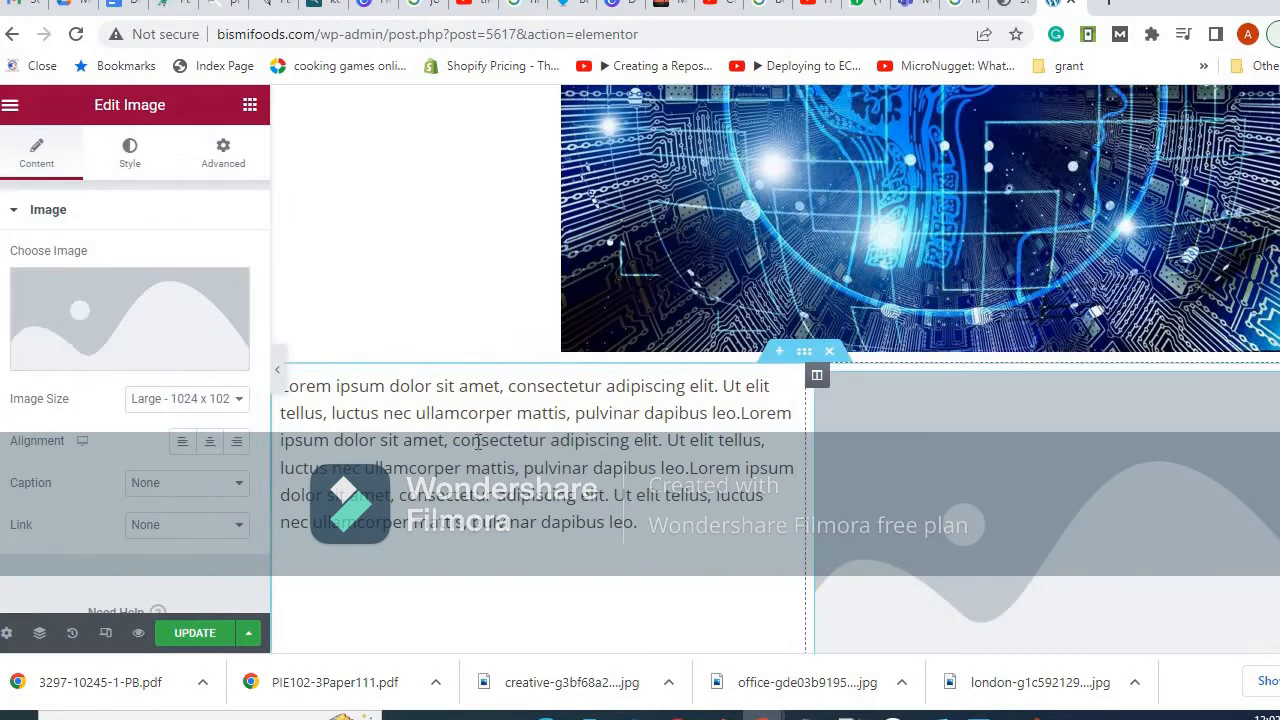
left_click(102, 313)
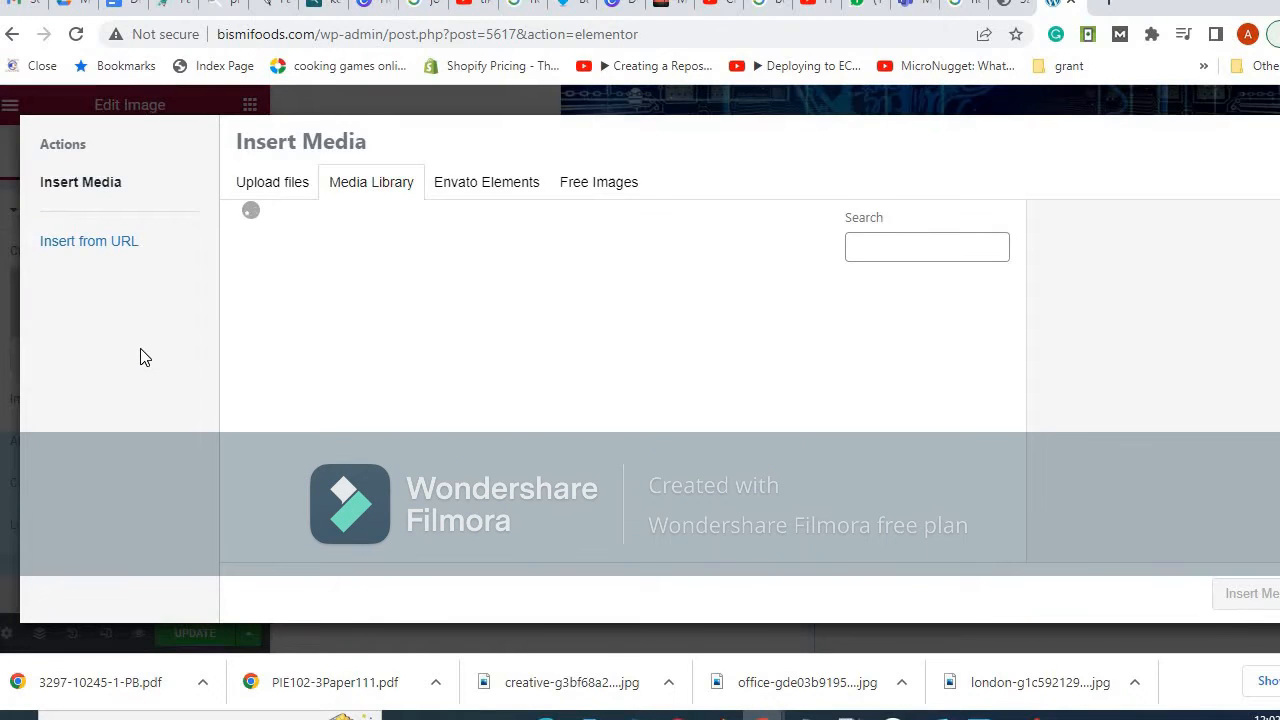
left_click(470, 360)
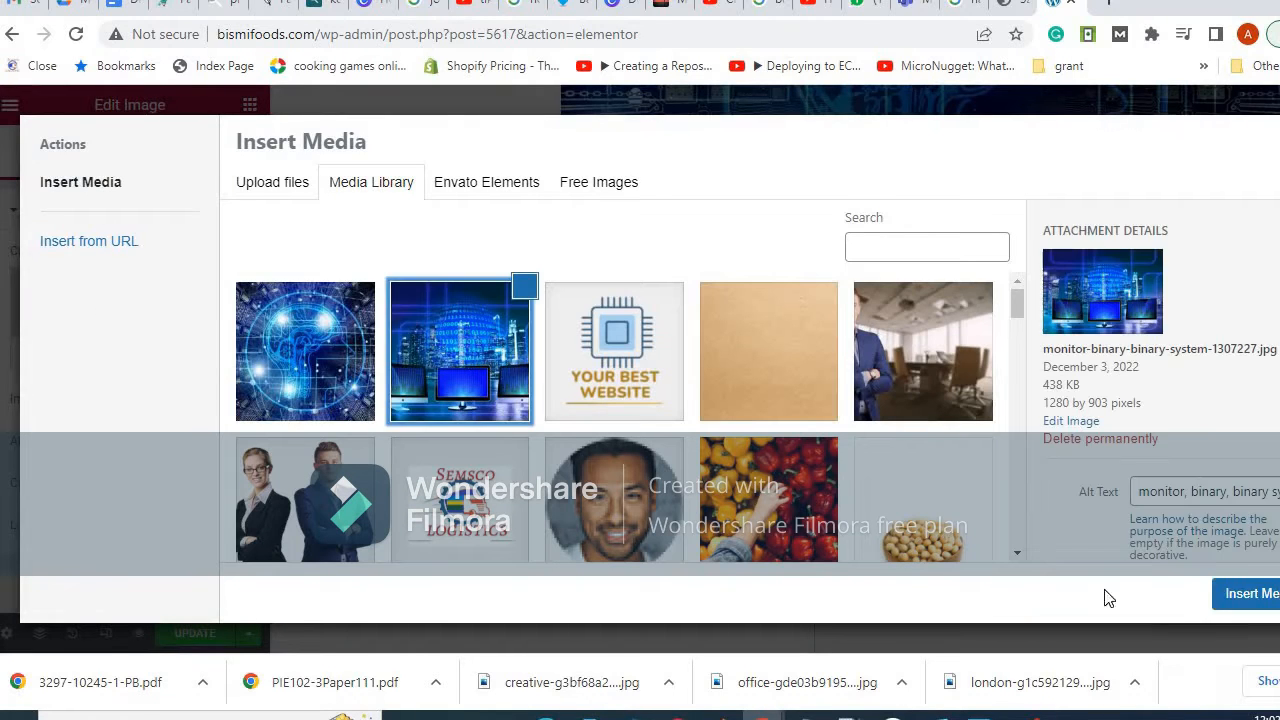
left_click(1238, 597)
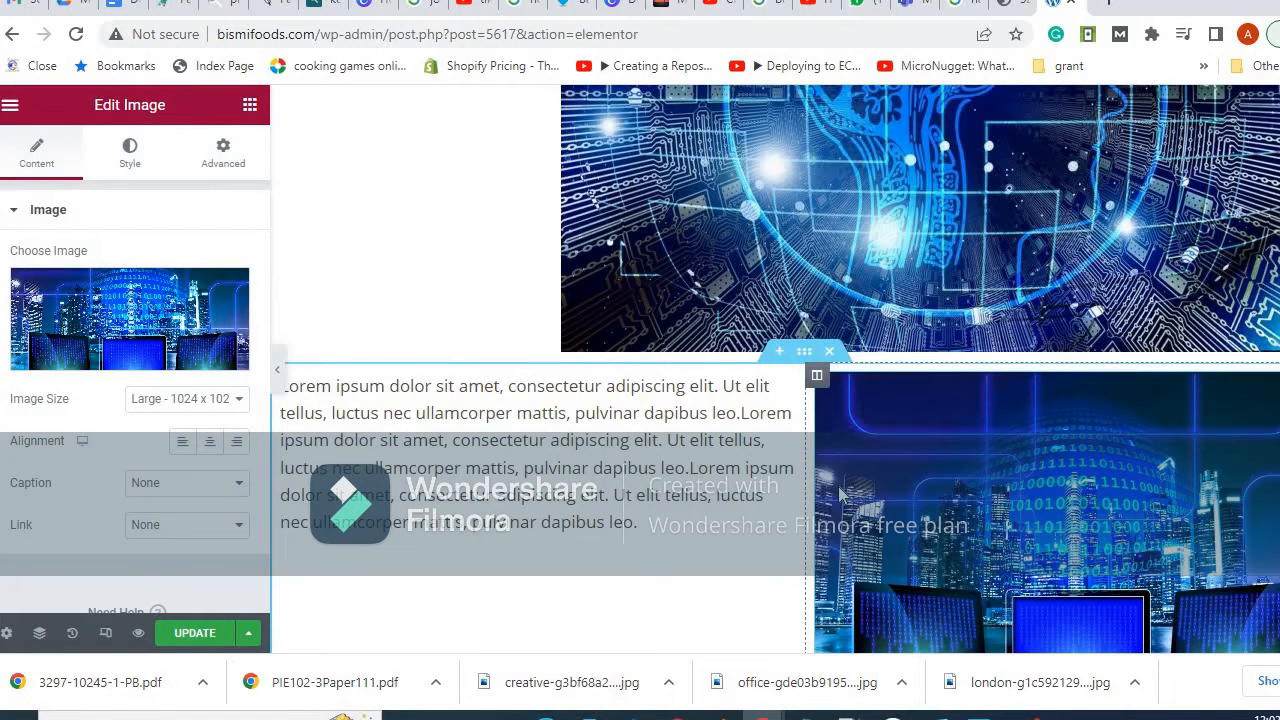
scroll(840, 494, "down", 1)
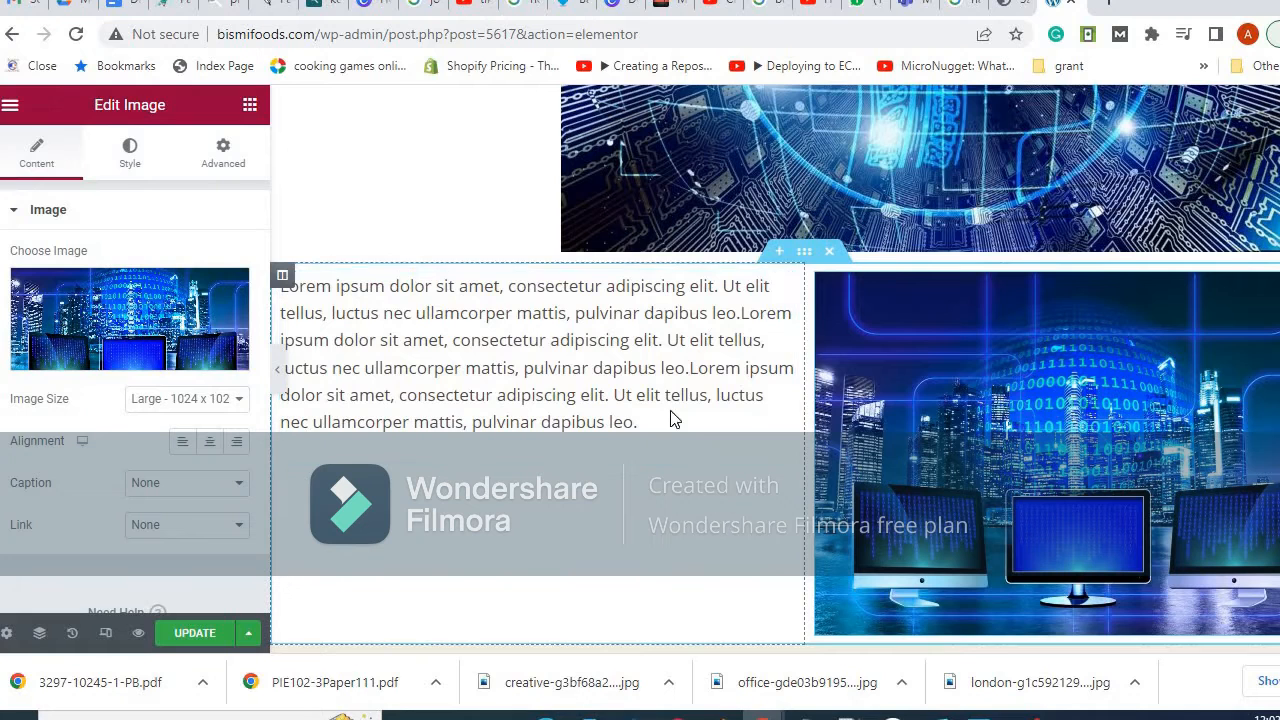
Start a new paragraph before the final "pulvinar dapibus leo." in the left column's text and append two more copies of the lorem ipsum text.
left_click(594, 400)
scroll(167, 558, "down", 1)
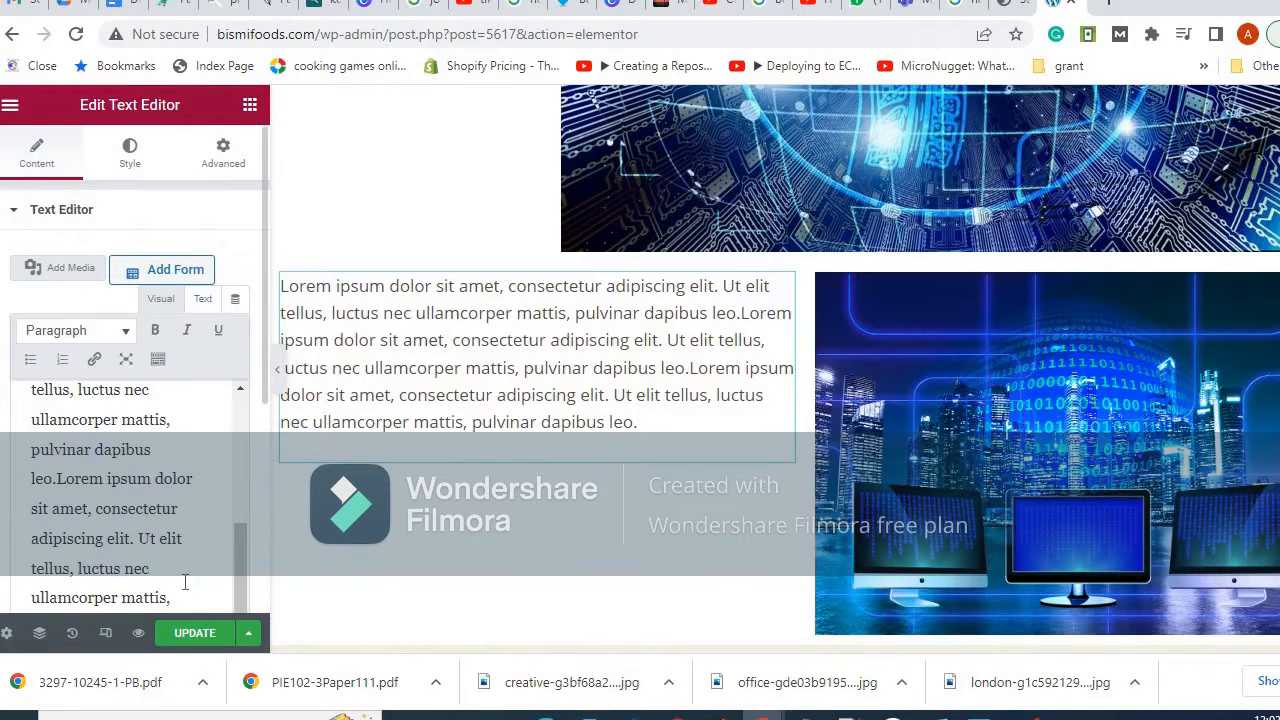
left_click(195, 597)
key("Return")
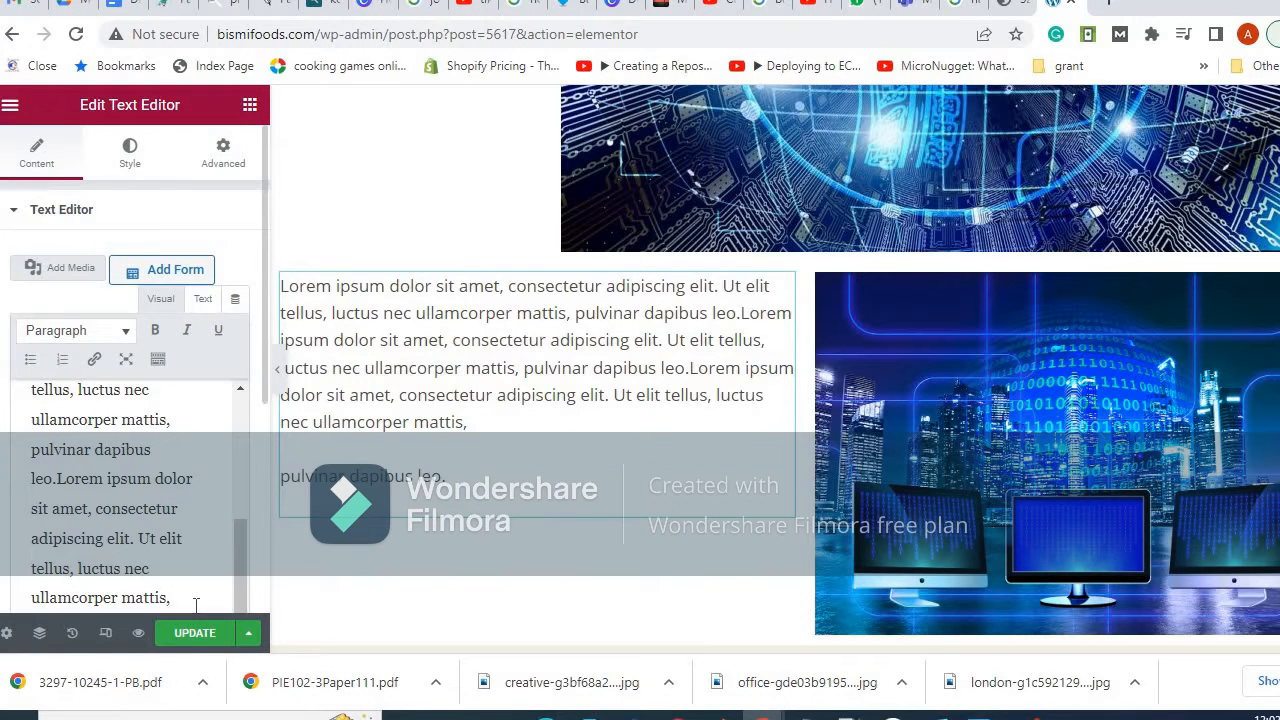
scroll(210, 565, "down", 1)
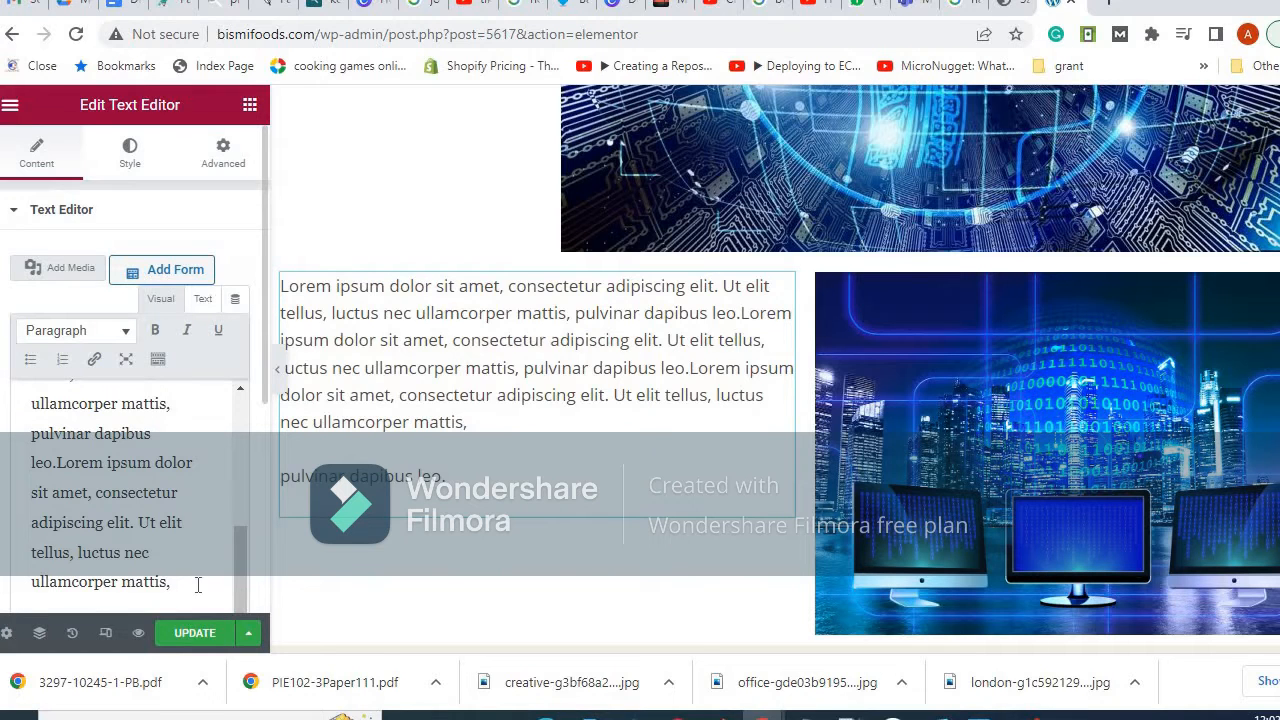
scroll(229, 588, "down", 1)
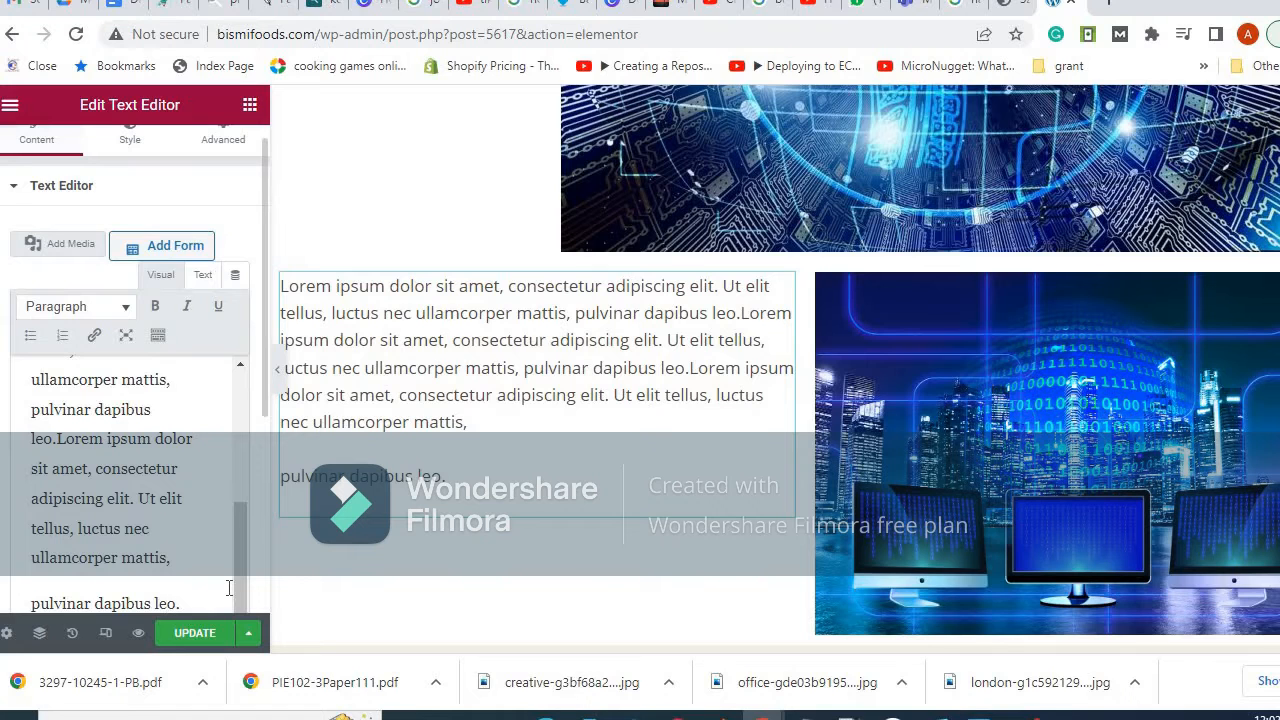
type("Lorem ipsum dolor sit amet, consectetur adipiscing elit. Ut elit tellus, luctus nec ullamcorper mattis, pulvinar dapibus leo.")
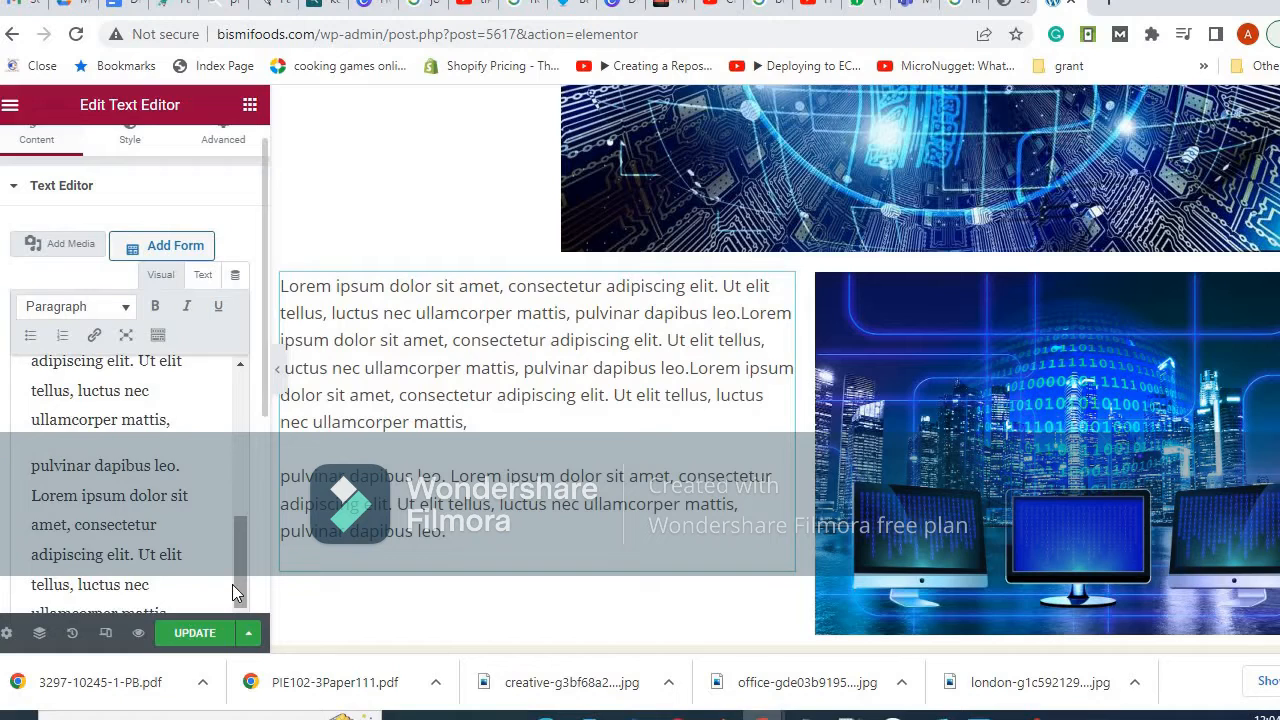
key("BackSpace")
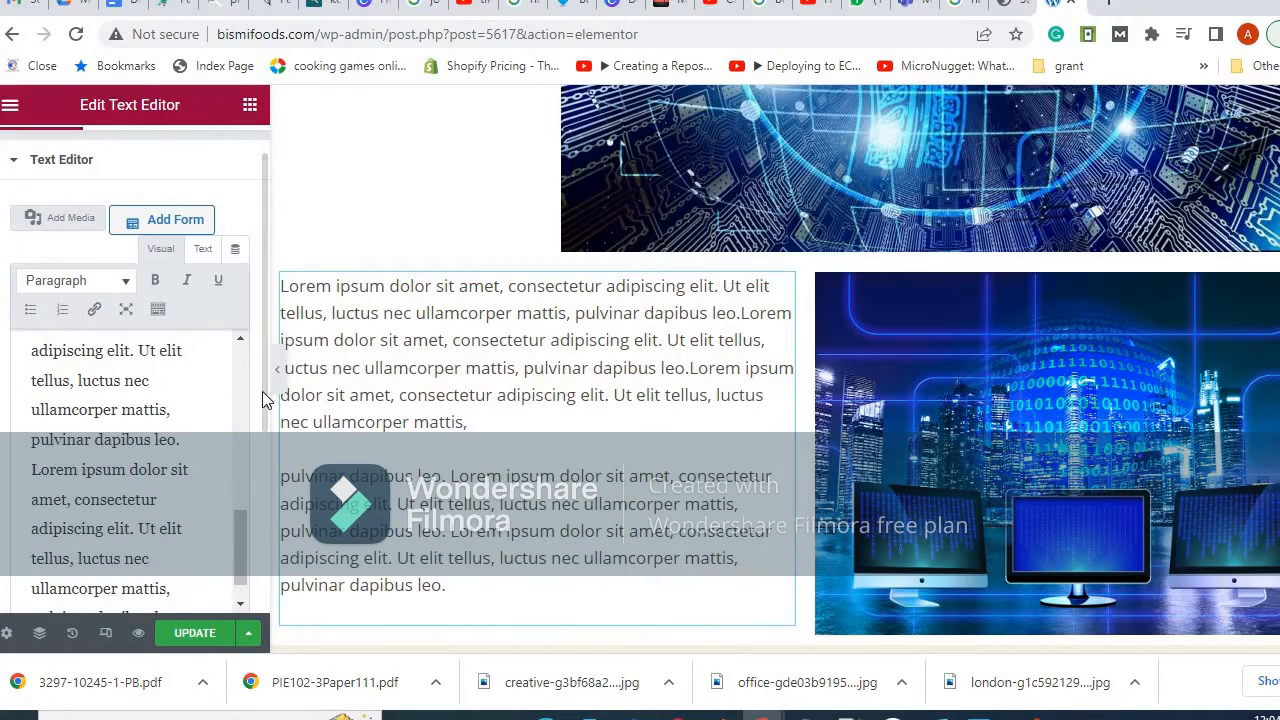
scroll(1099, 416, "up", 5)
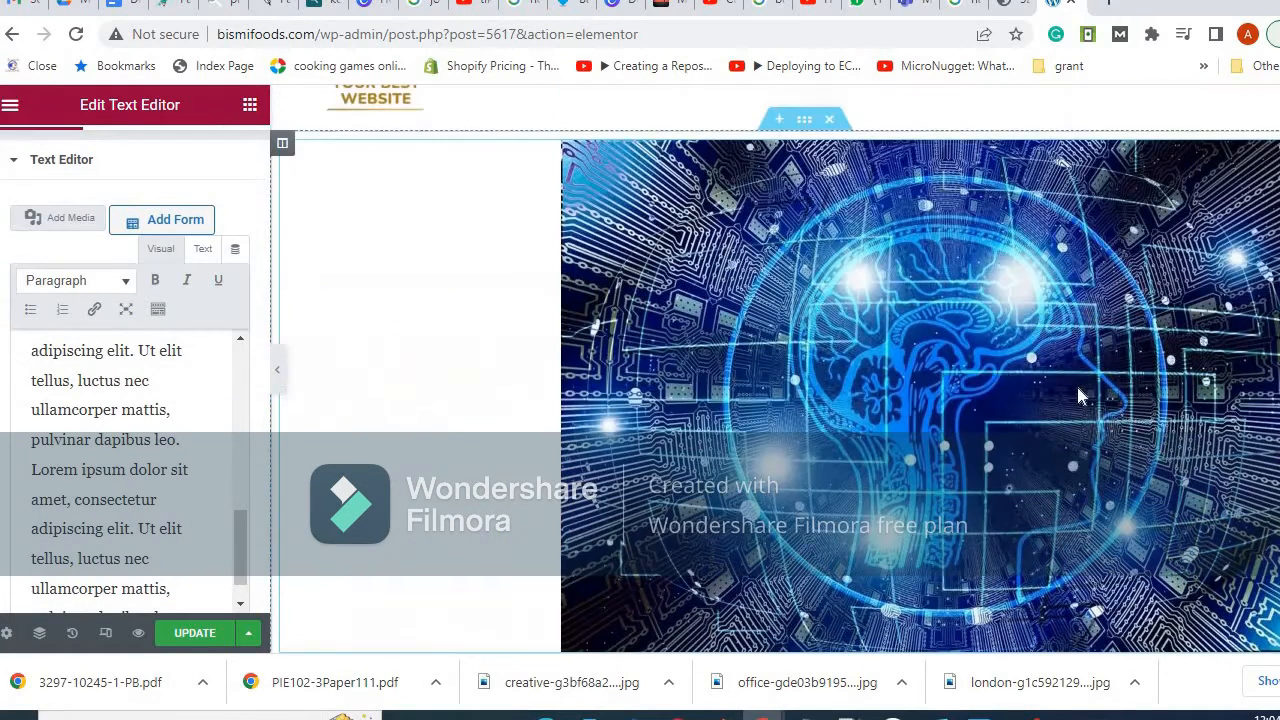
Set the text color of the "As Featured In:" heading to blue #201BBF.
scroll(1075, 425, "down", 6)
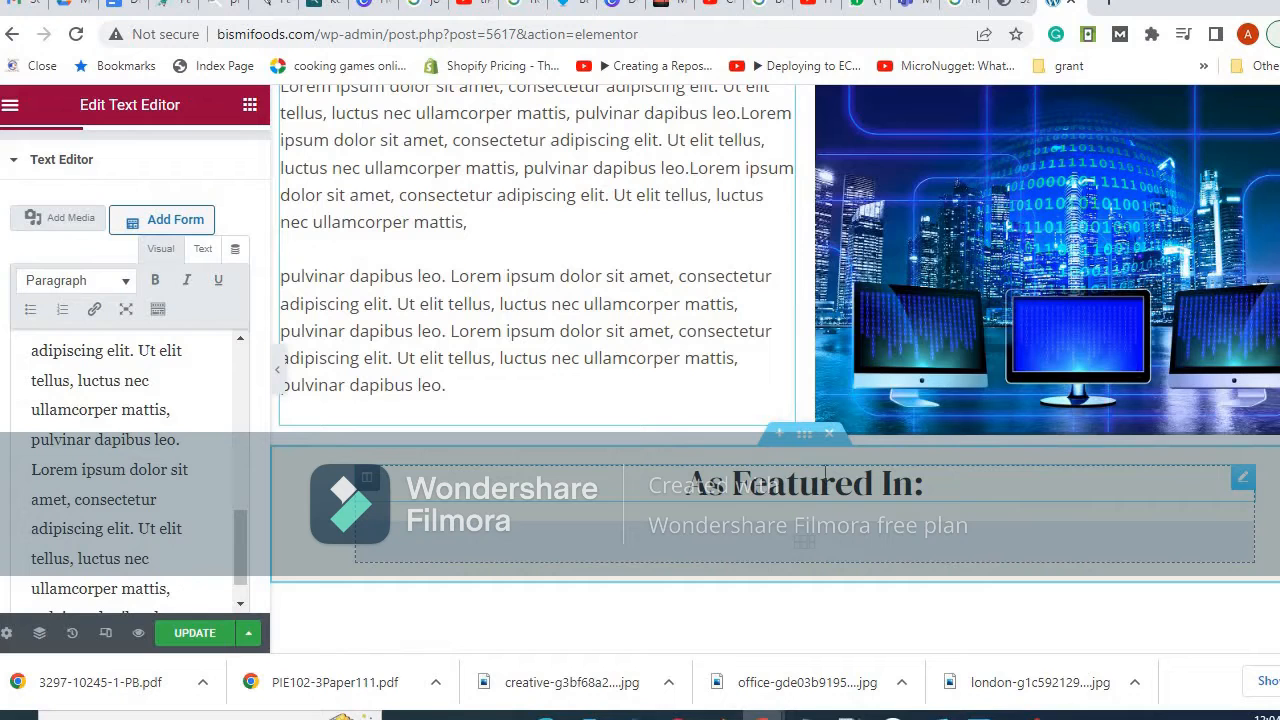
left_click(918, 484)
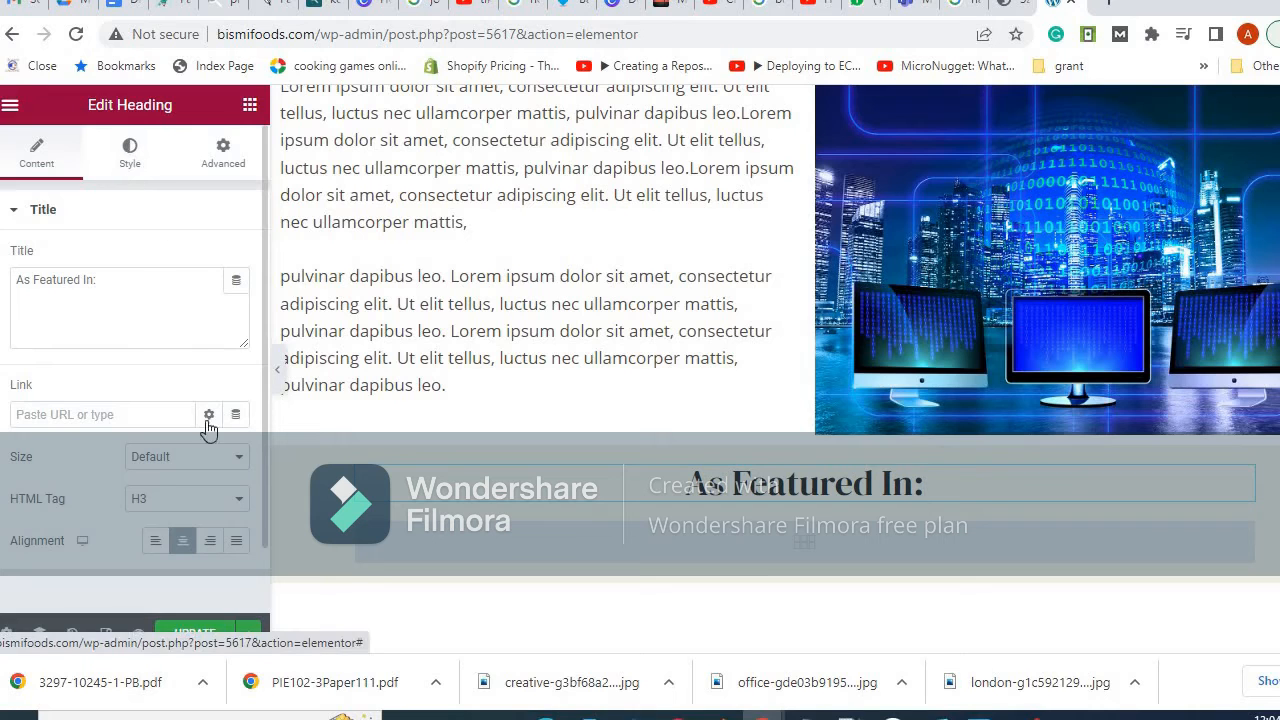
left_click(129, 152)
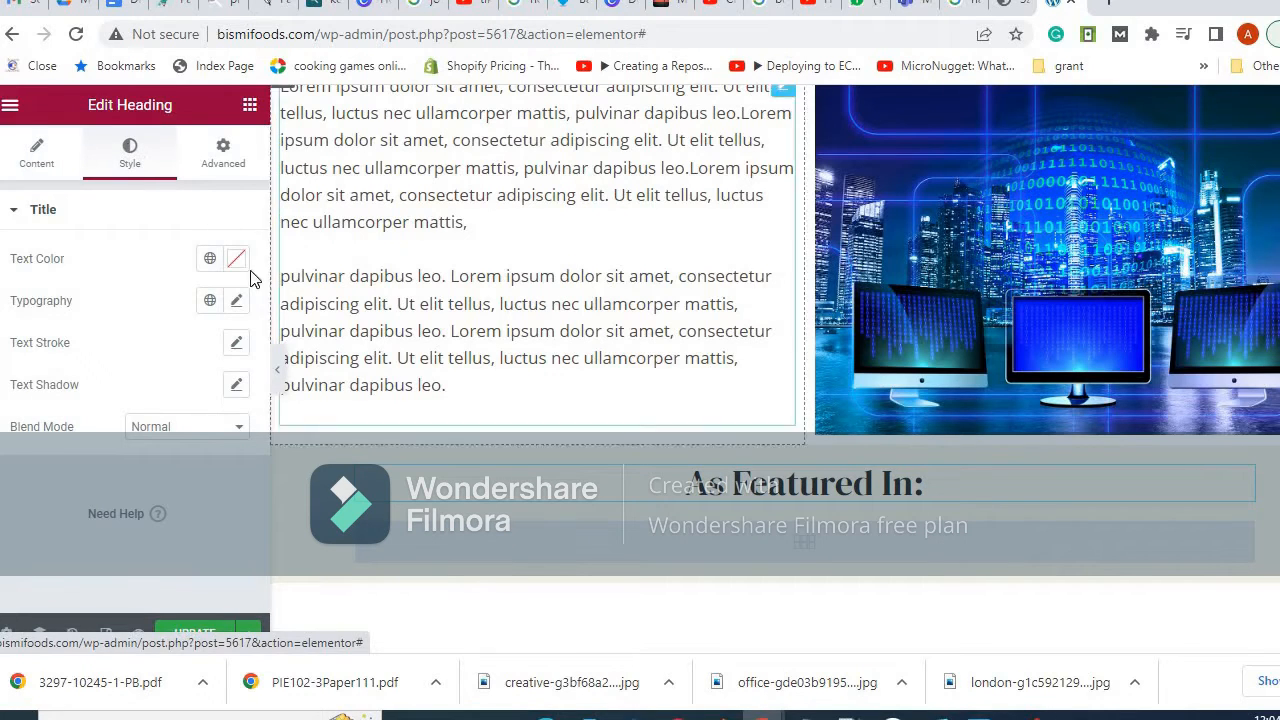
left_click(236, 258)
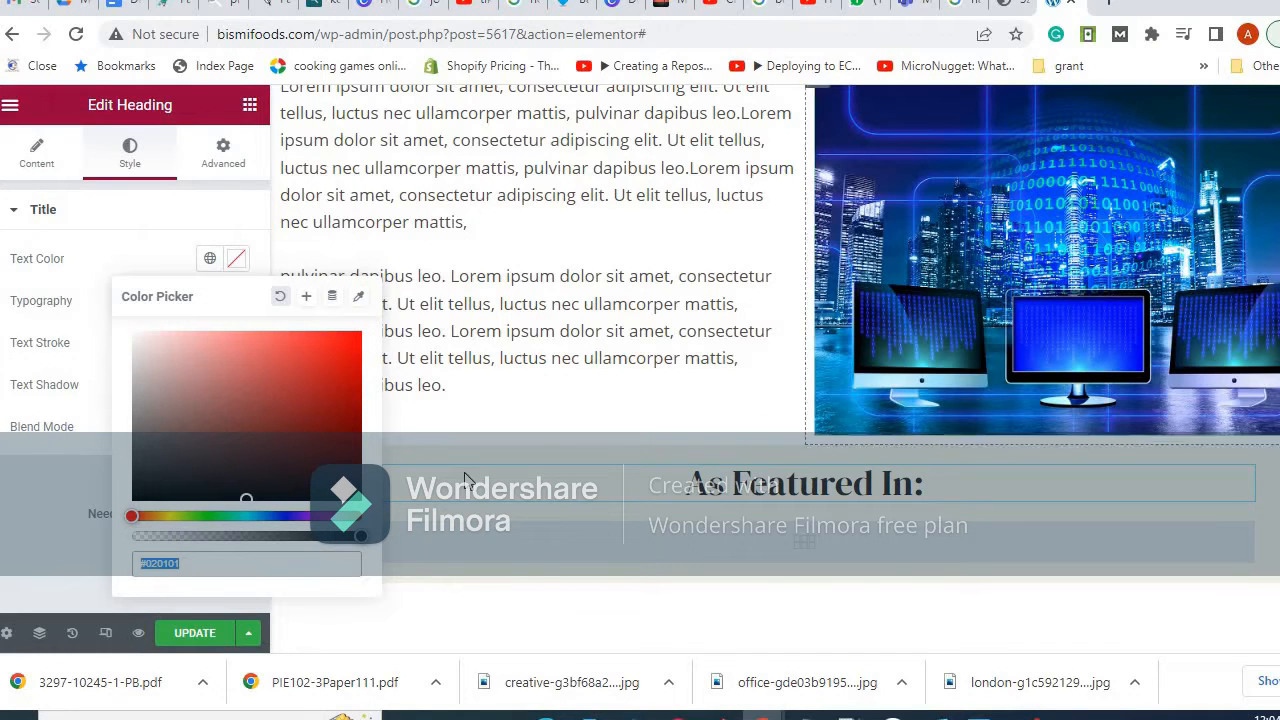
left_click(285, 516)
left_click(329, 373)
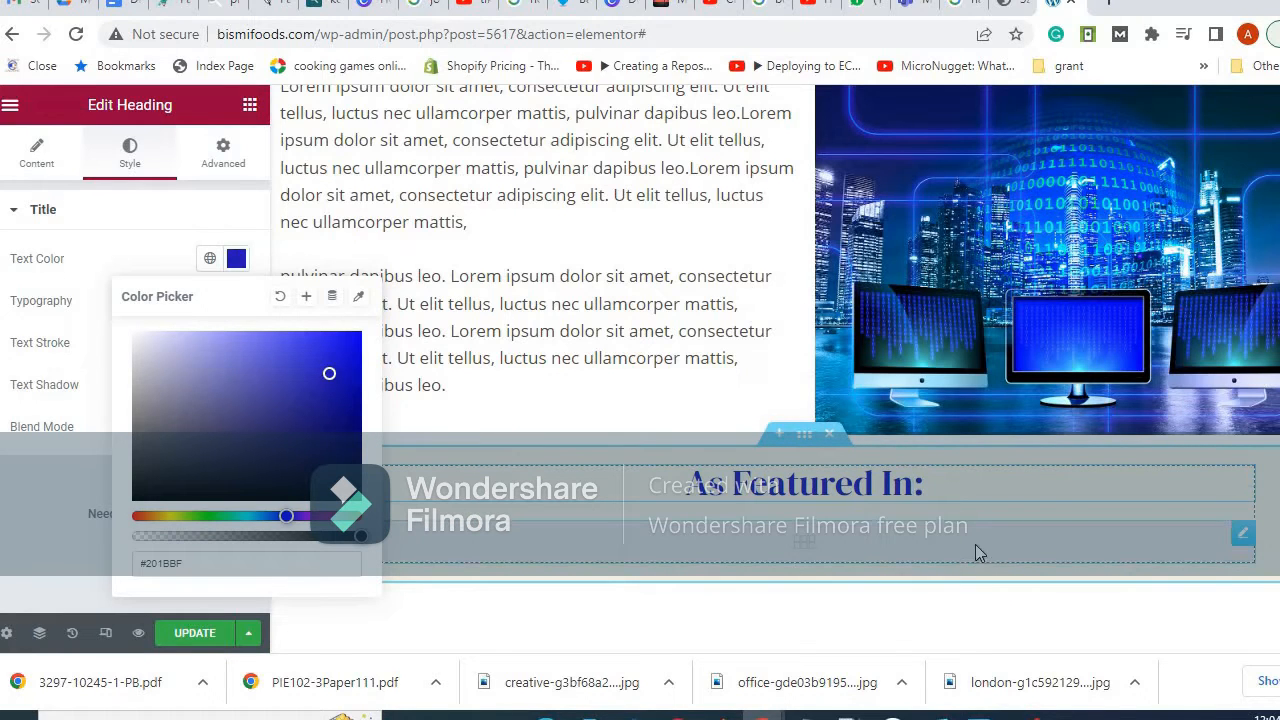
Change the wording of the blue heading to "As Featured On TV:".
key("BackSpace")
key("BackSpace")
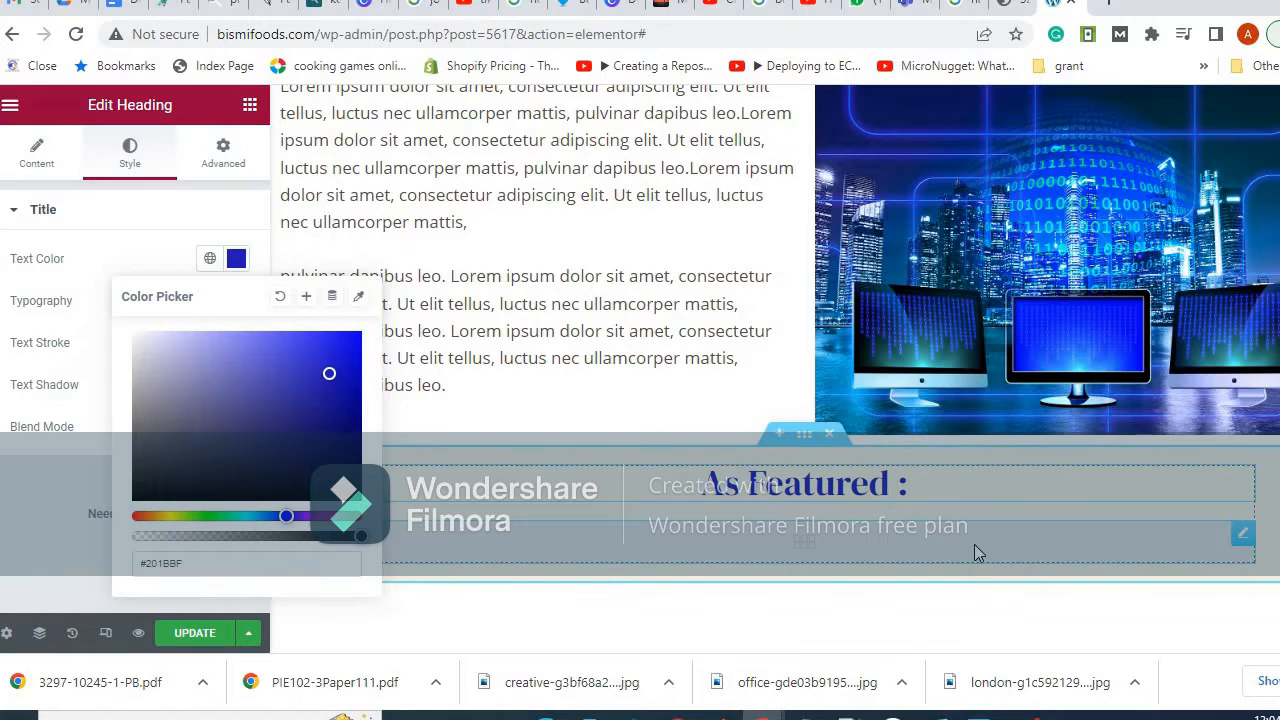
type("On TV")
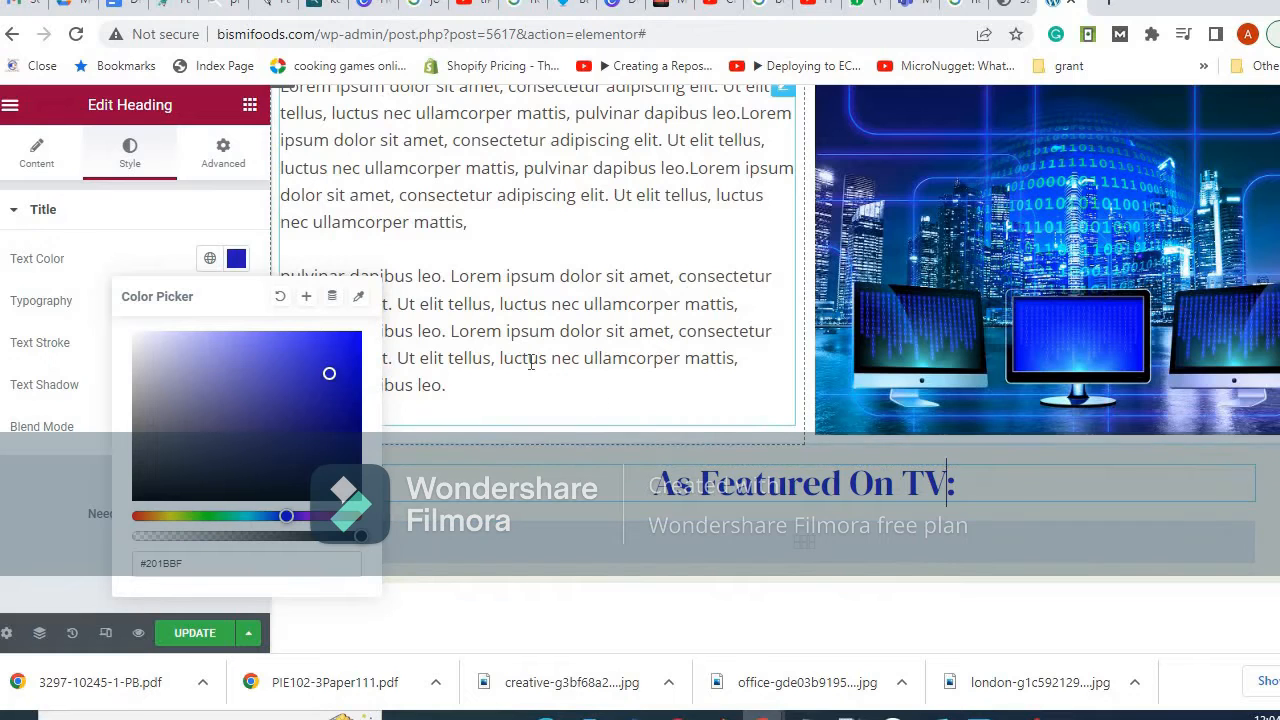
left_click(64, 258)
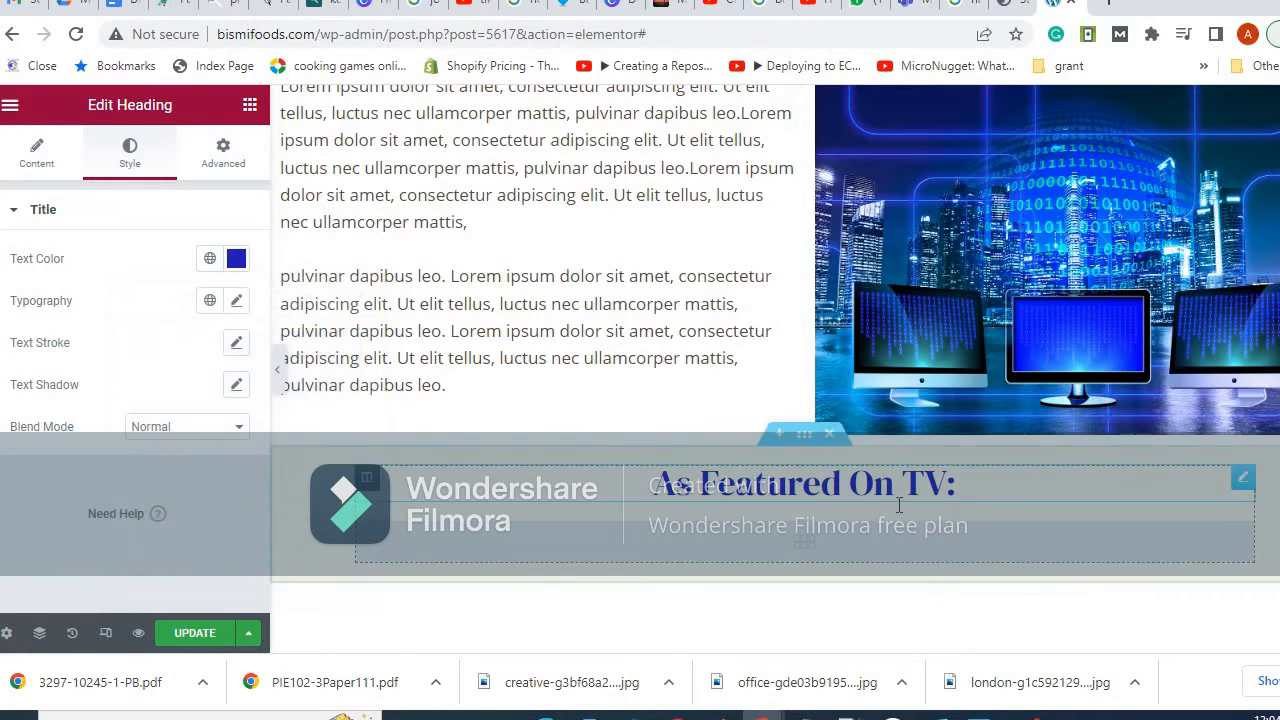
Select the empty Basic Gallery below the "As Featured On TV:" heading and set its columns to 3.
scroll(788, 494, "down", 3)
scroll(788, 494, "up", 2)
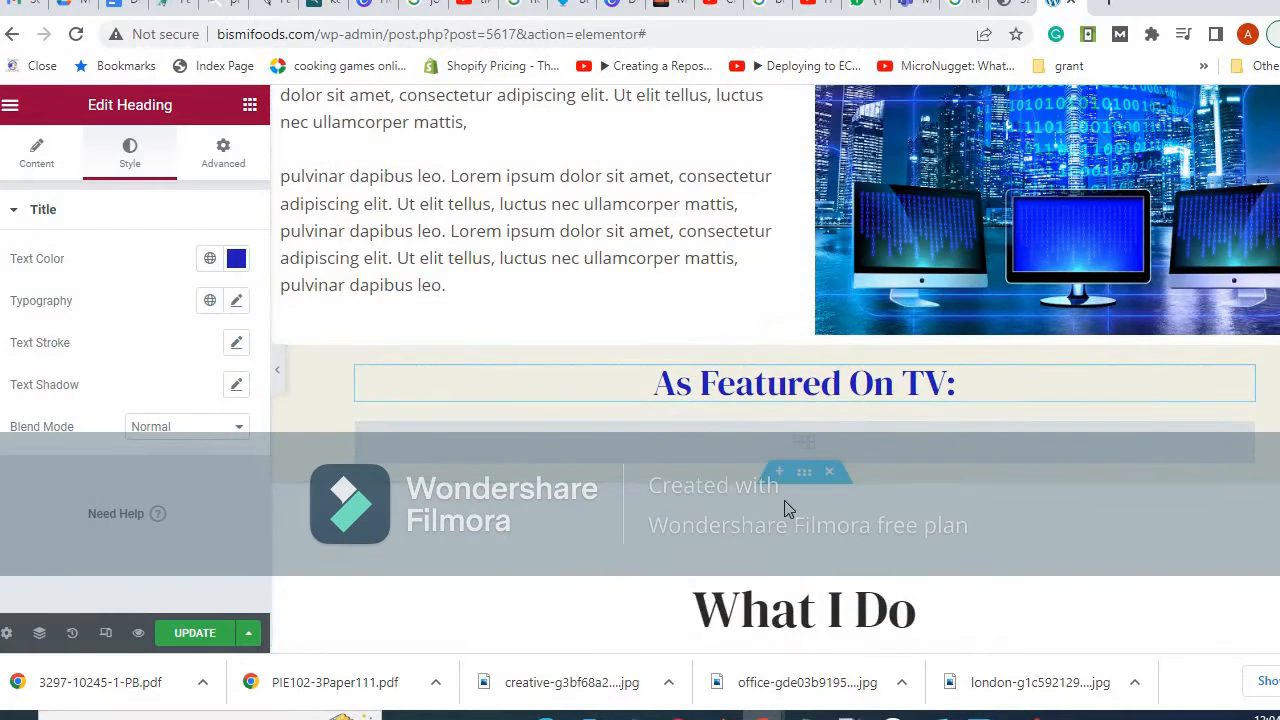
left_click(807, 450)
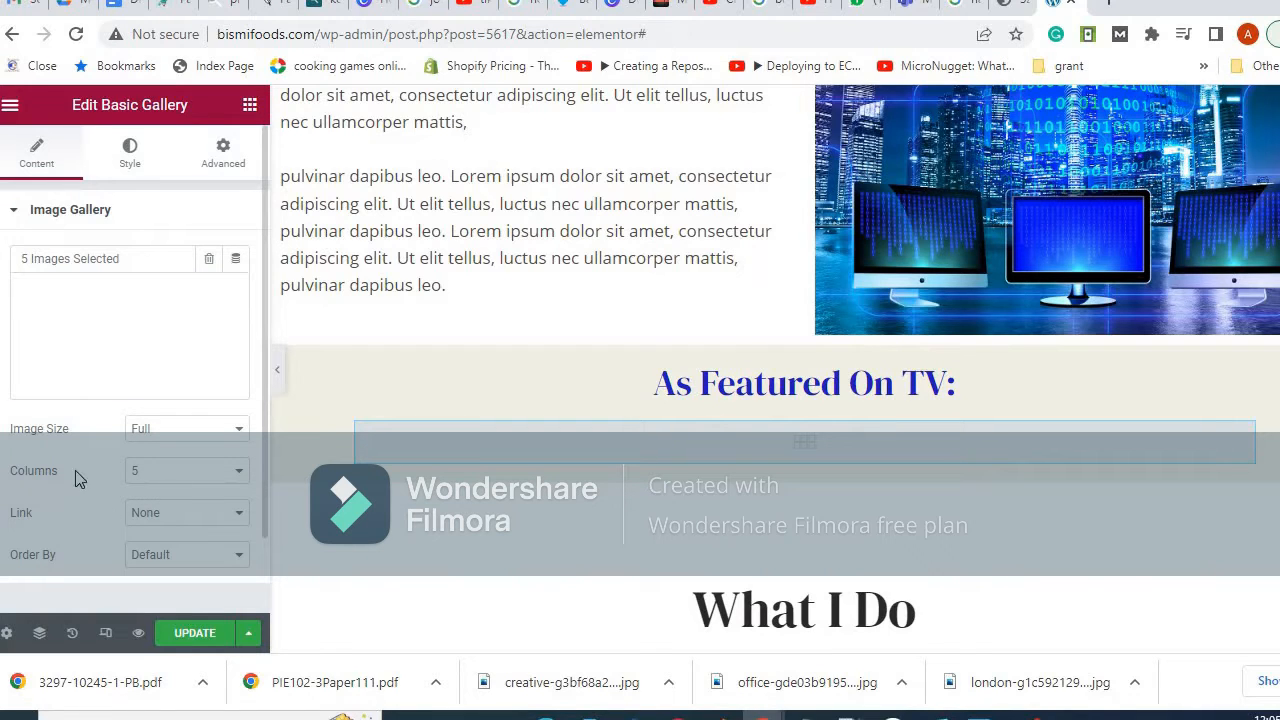
left_click(164, 478)
left_click(164, 478)
left_click(157, 477)
left_click(156, 522)
Start adding pictures to the gallery by importing startup-meeting-brainstorming-594090.jpg from a free images search for "laptop".
left_click(226, 296)
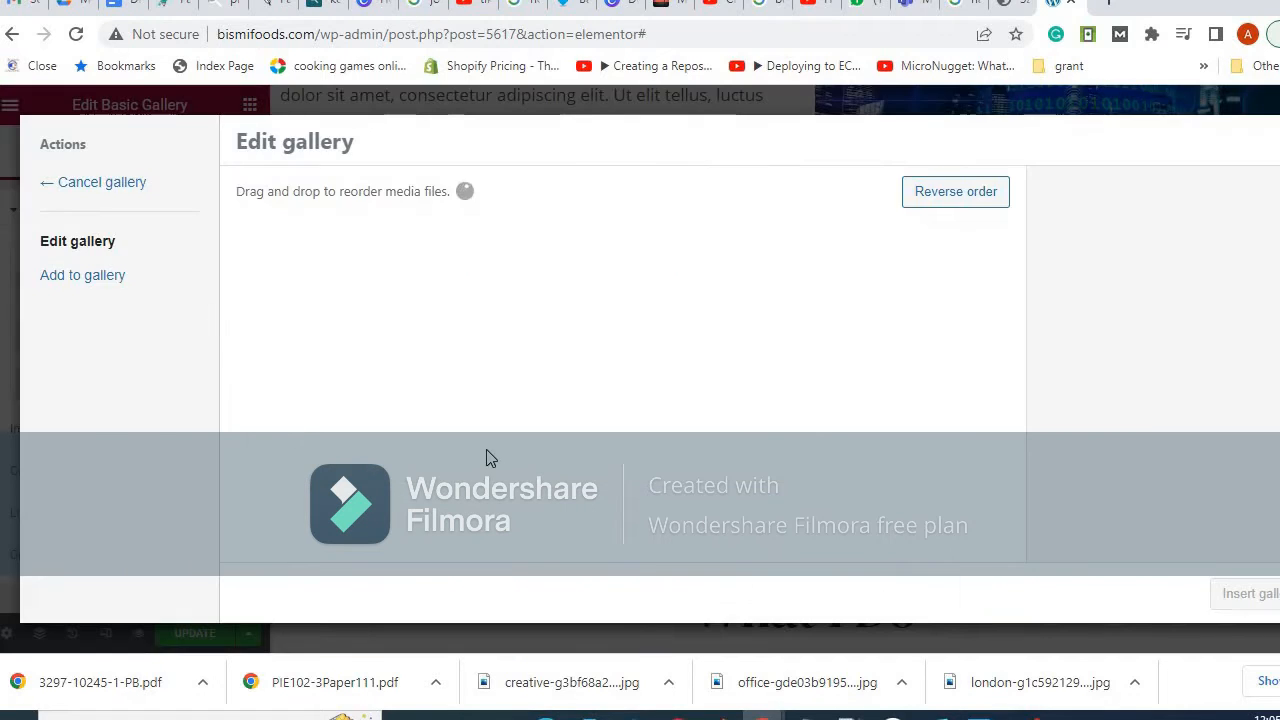
left_click(88, 280)
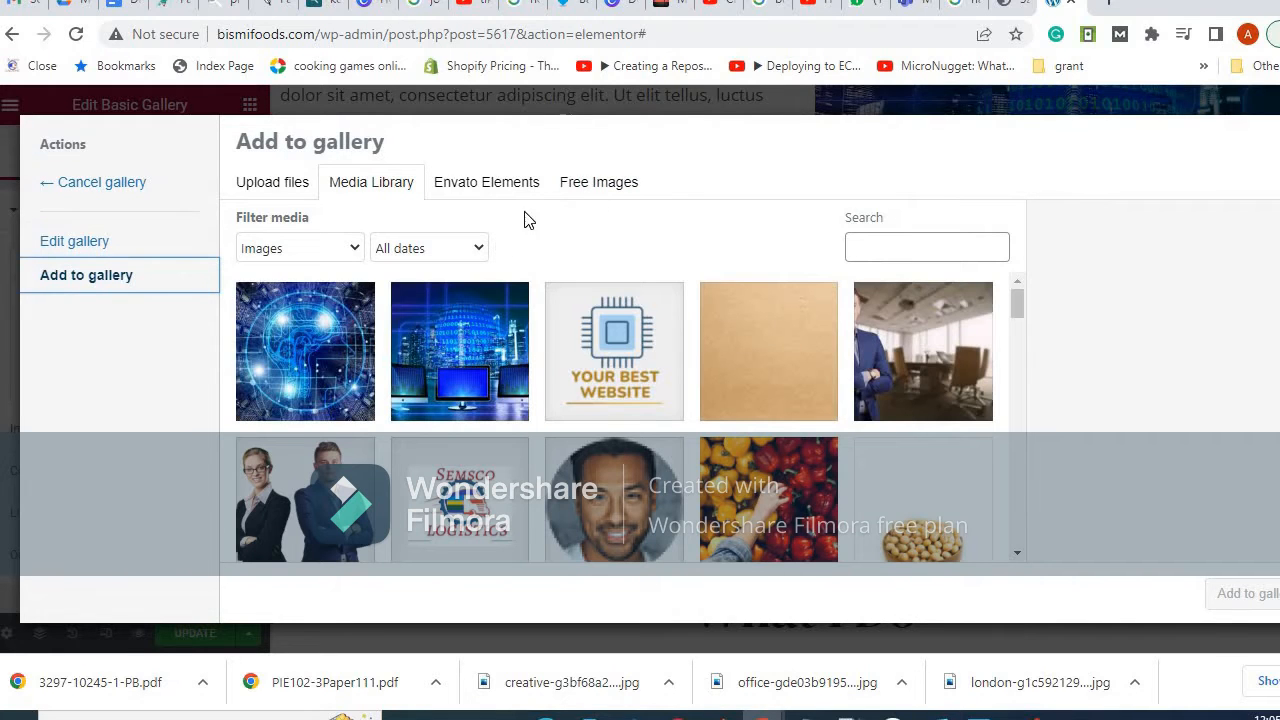
left_click(610, 184)
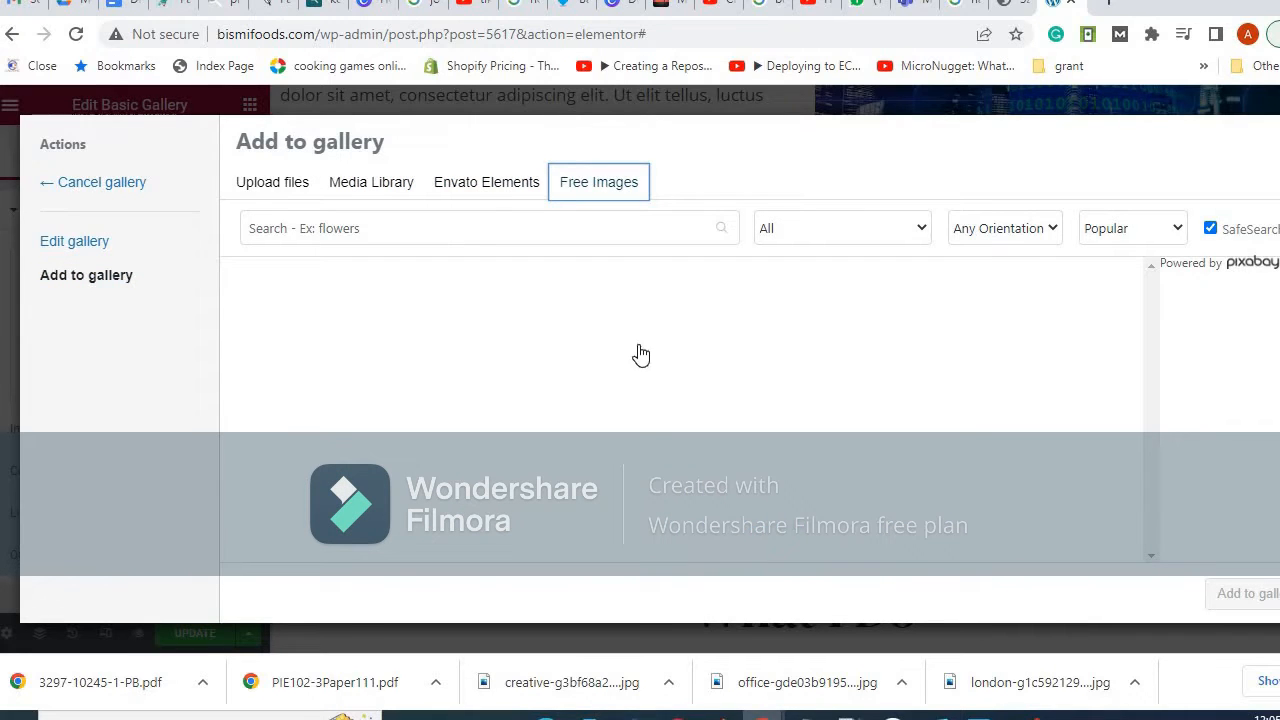
left_click(337, 228)
type("laptop")
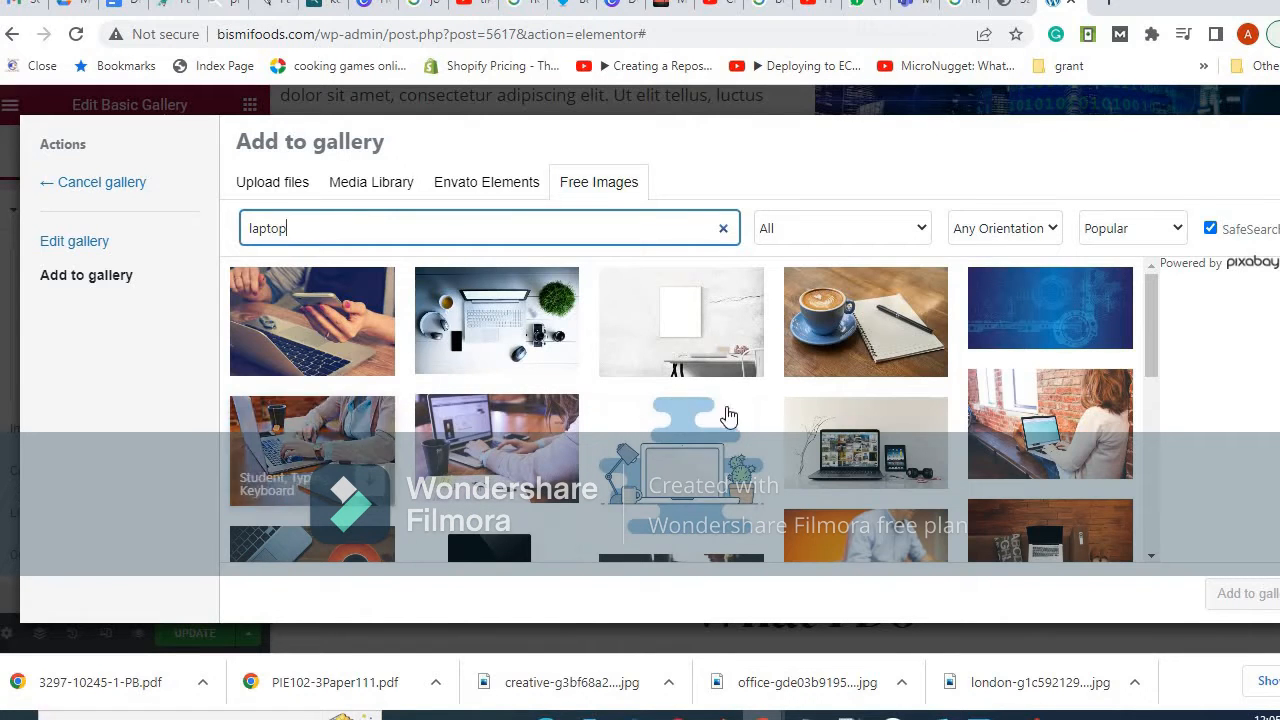
scroll(728, 415, "down", 1)
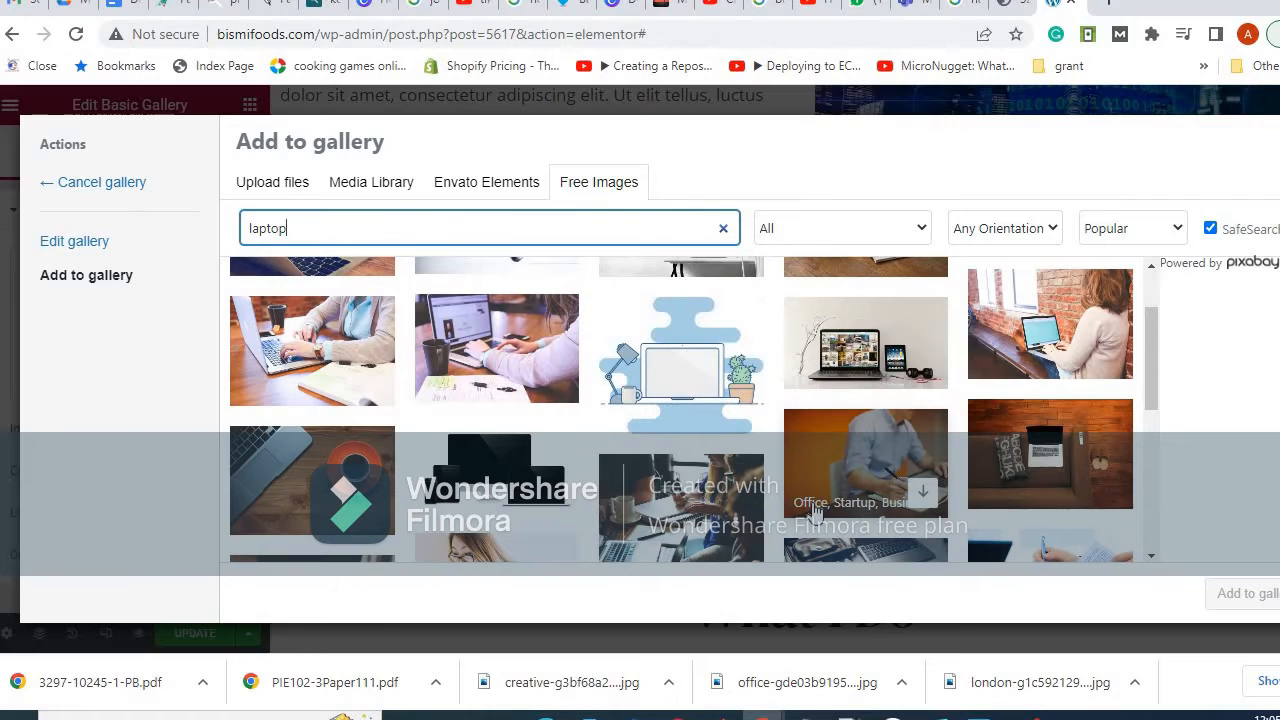
left_click(878, 467)
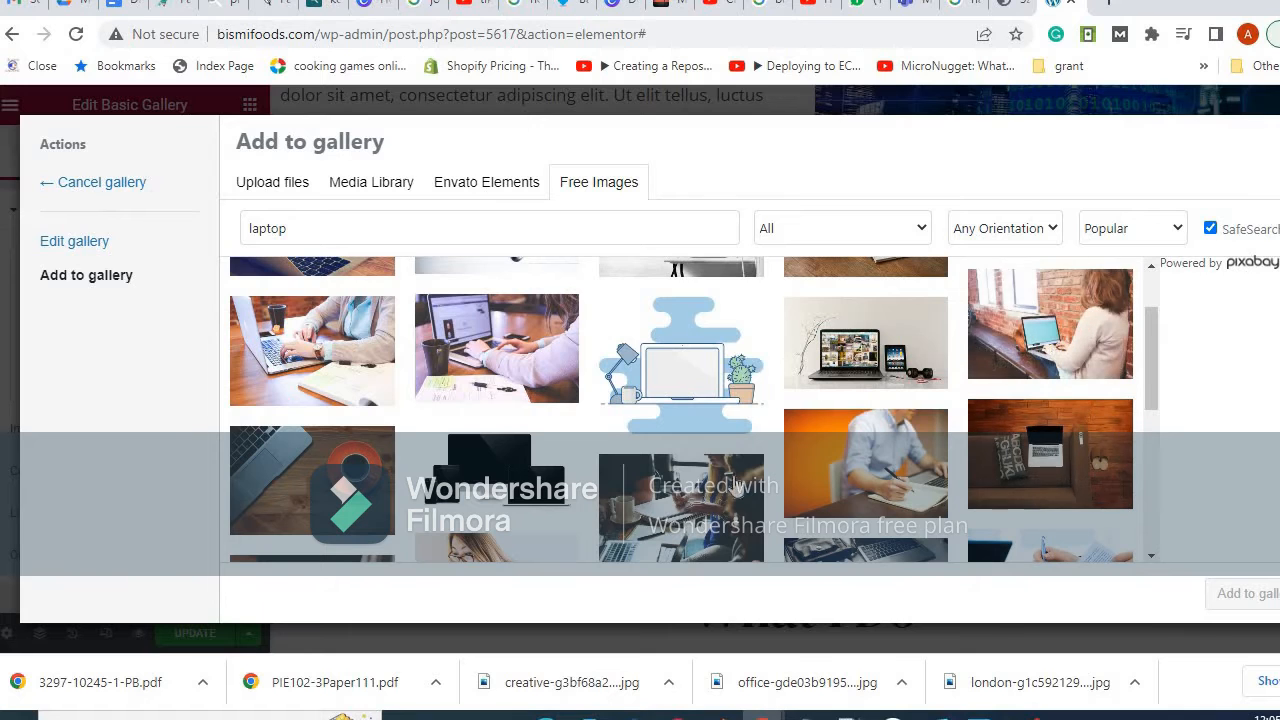
scroll(405, 420, "down", 5)
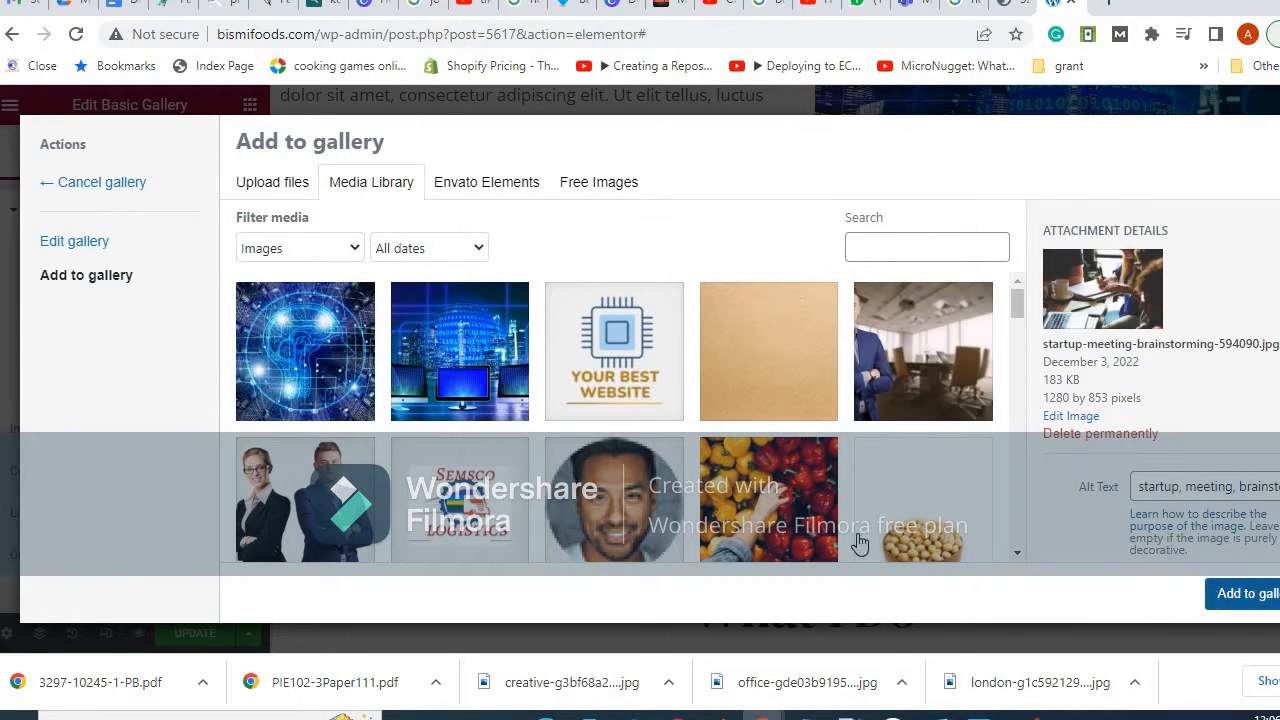
Search the free images for "laptop" again and add the selected meeting and brick-wall laptop pictures to the gallery.
left_click(589, 193)
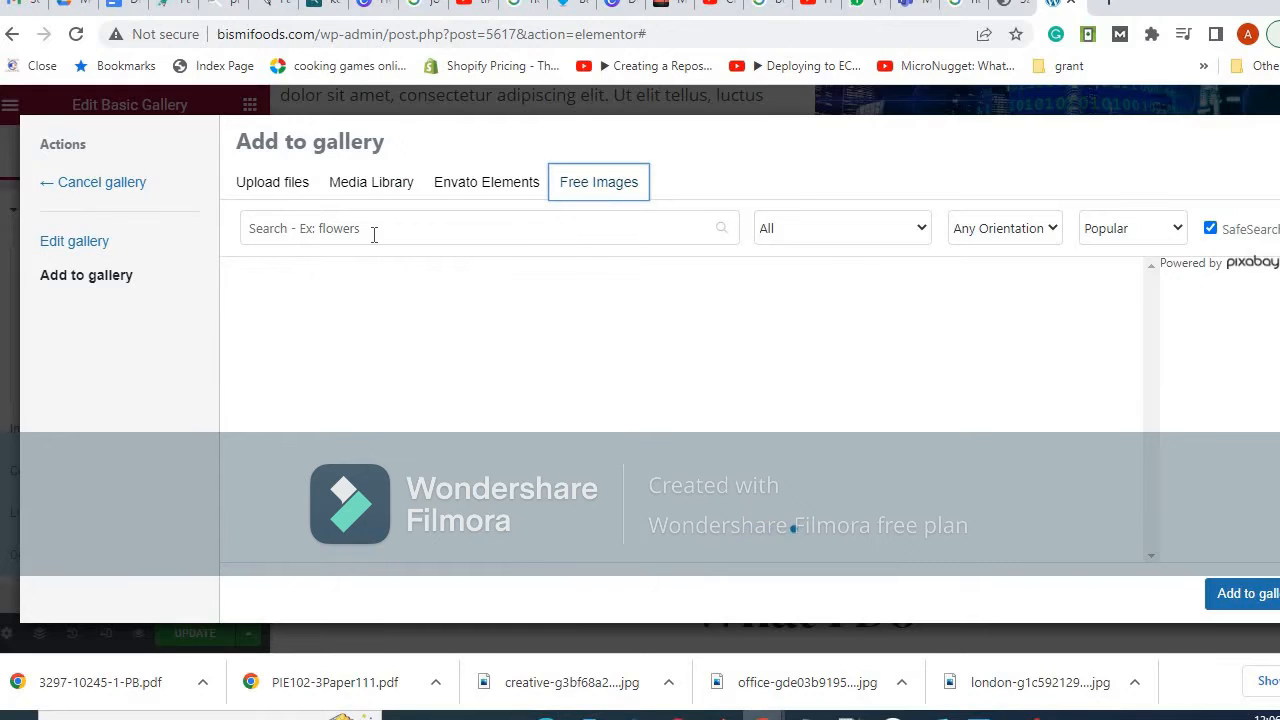
left_click(465, 238)
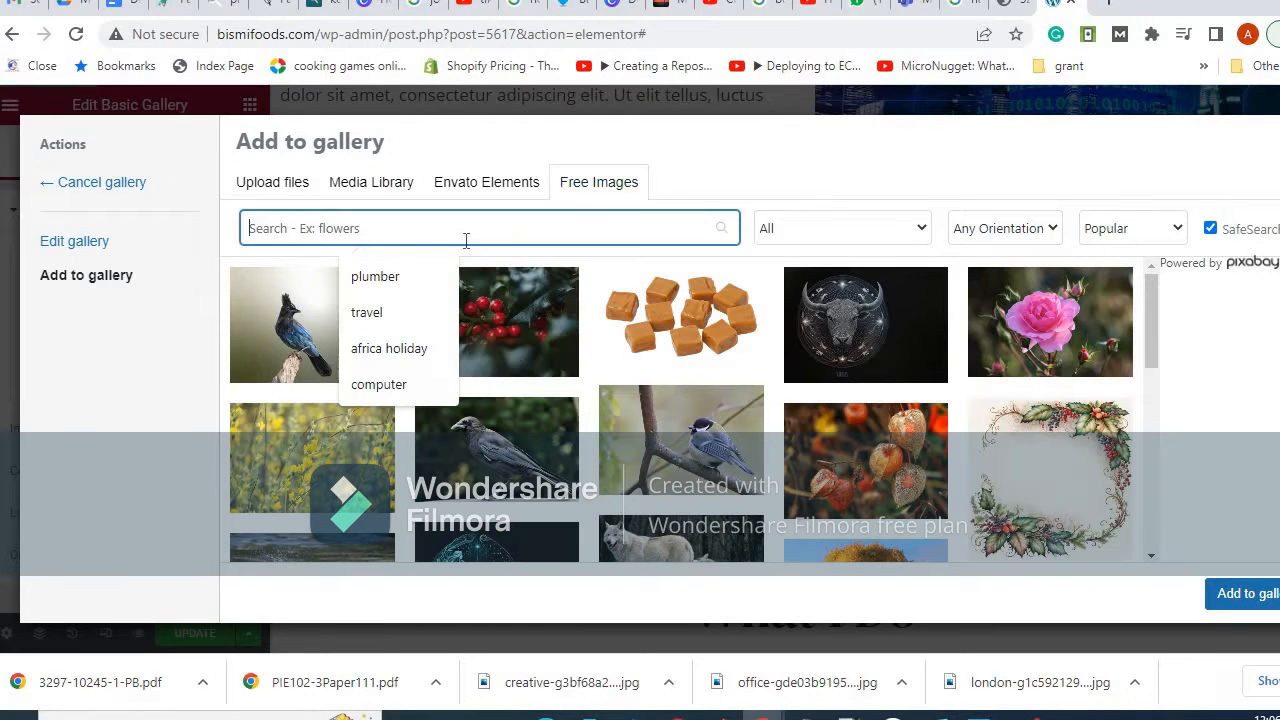
type("laptop")
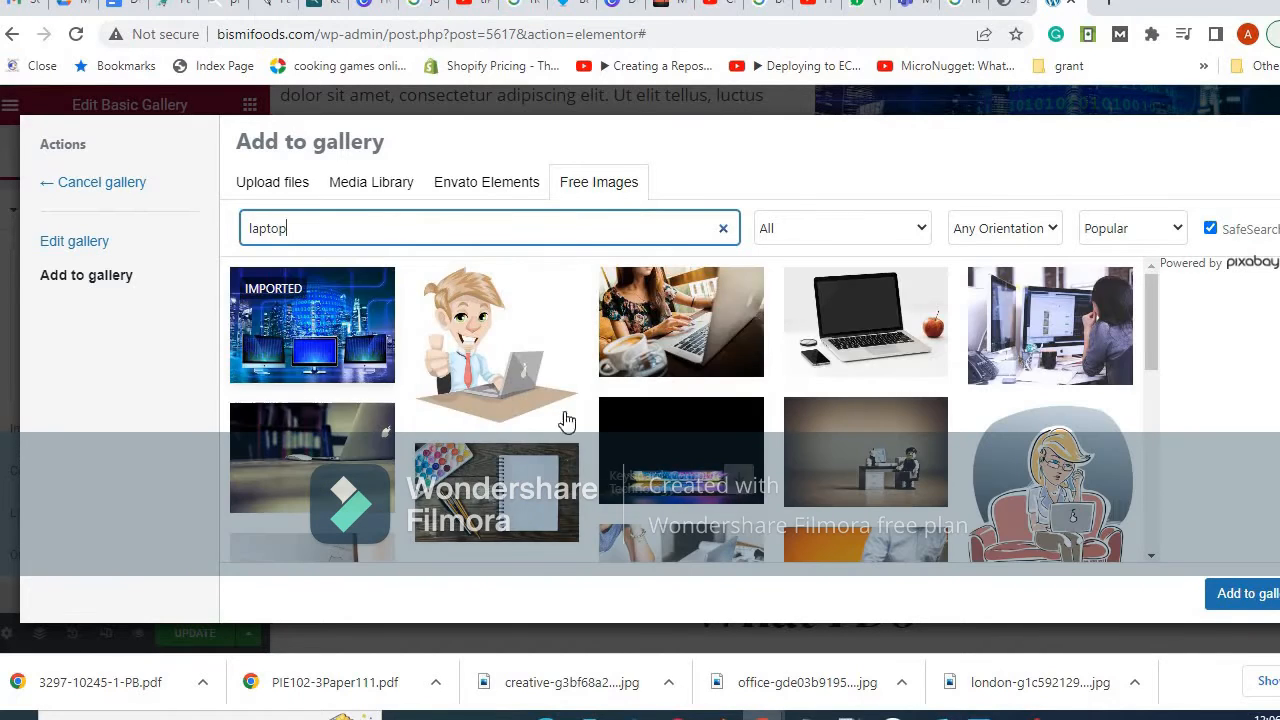
scroll(734, 363, "down", 1)
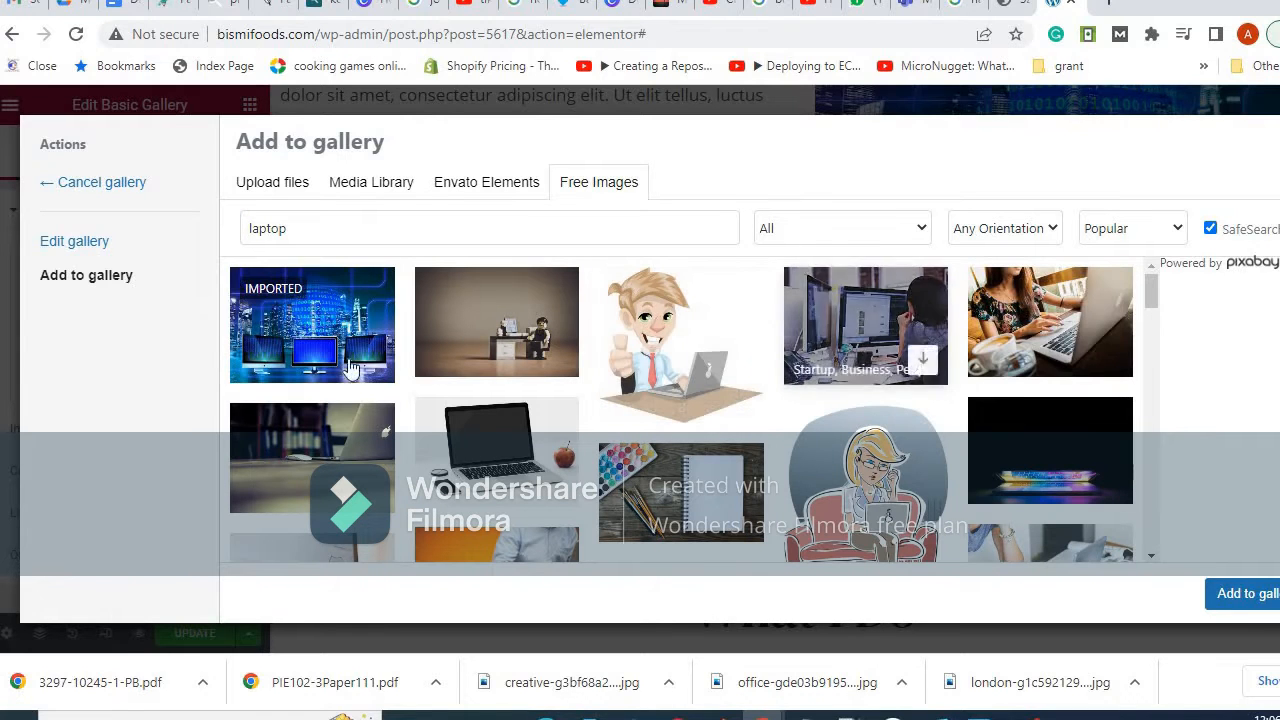
left_click(460, 478)
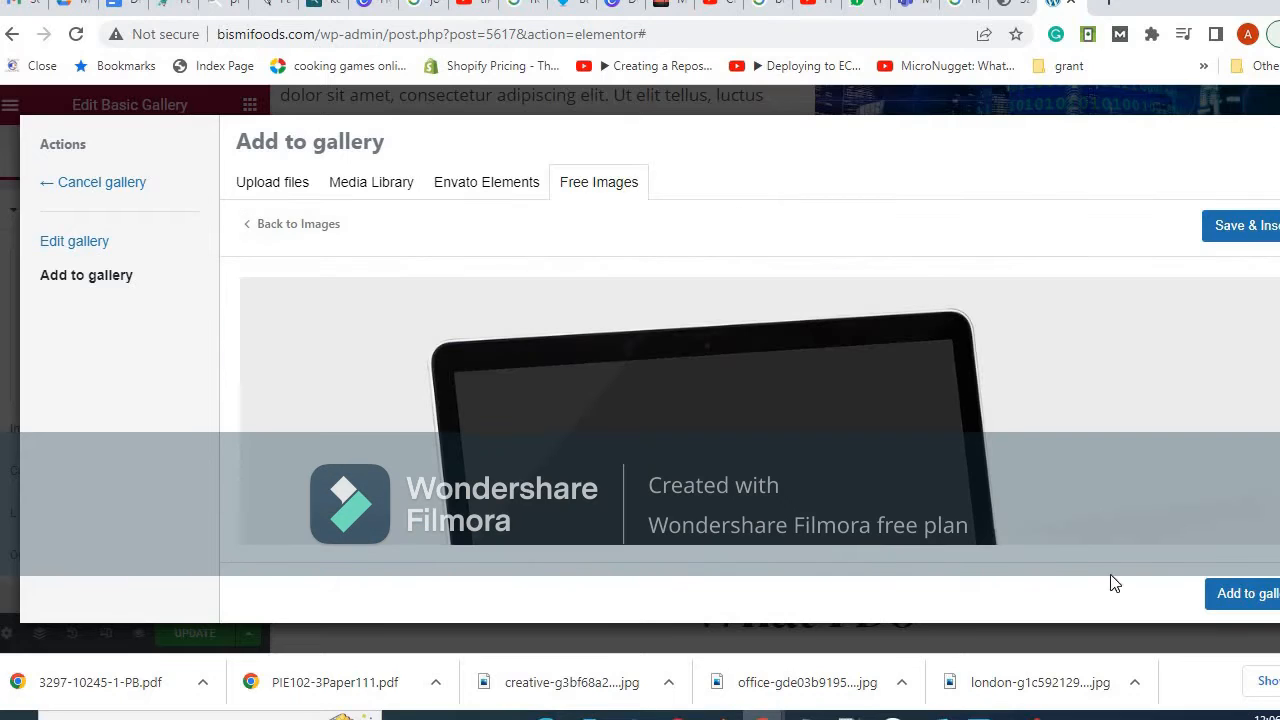
left_click(1232, 596)
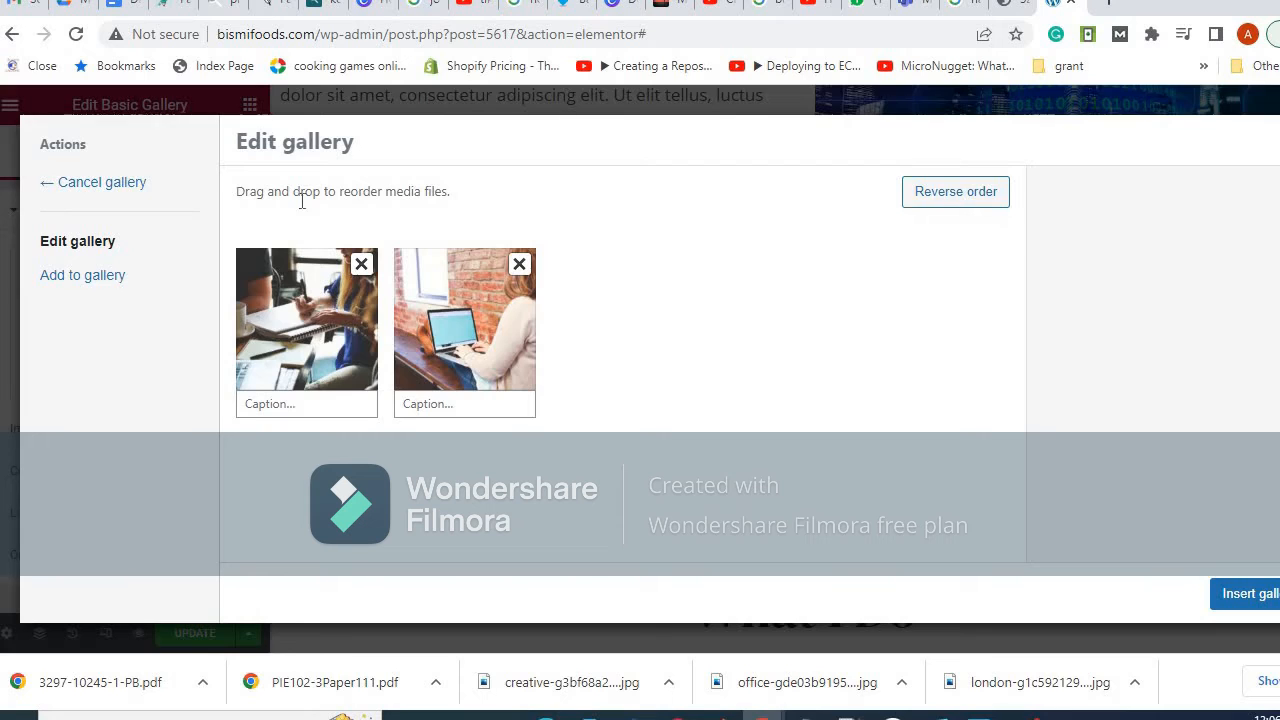
Add woman-working-bed-731894.jpg from a free images search for "laptop" to the gallery and insert the gallery into the page.
left_click(104, 284)
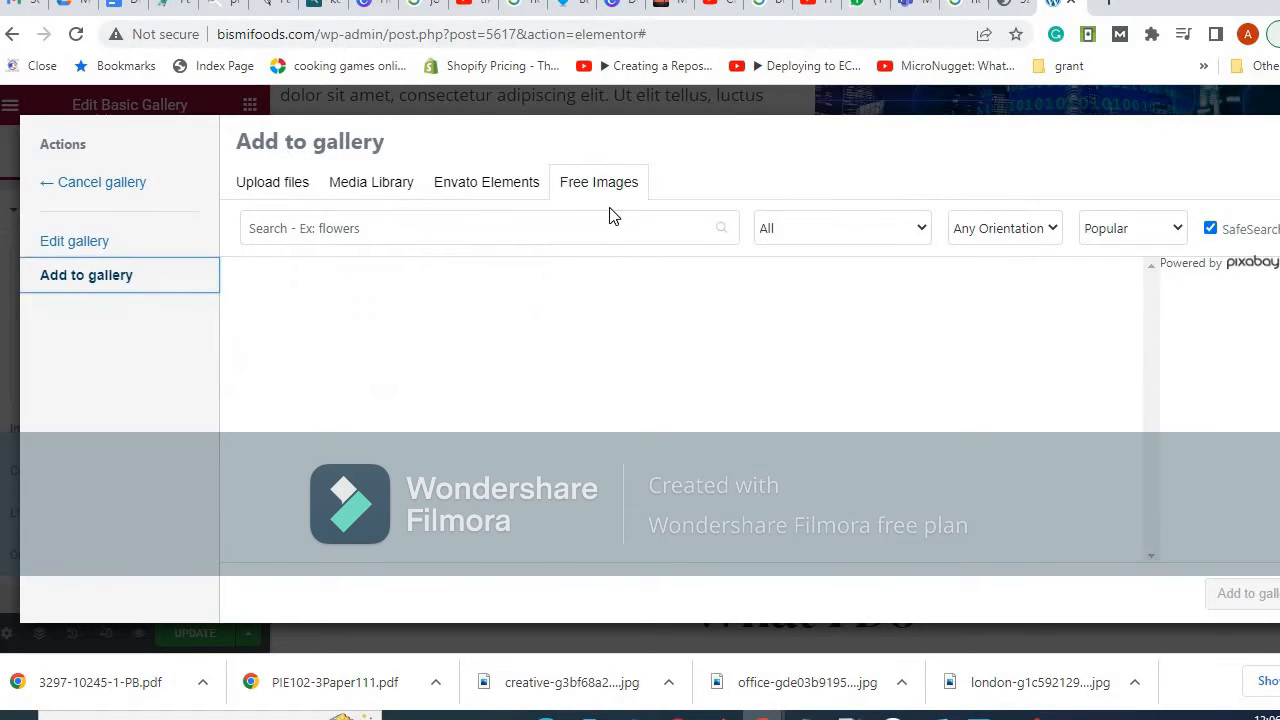
left_click(463, 228)
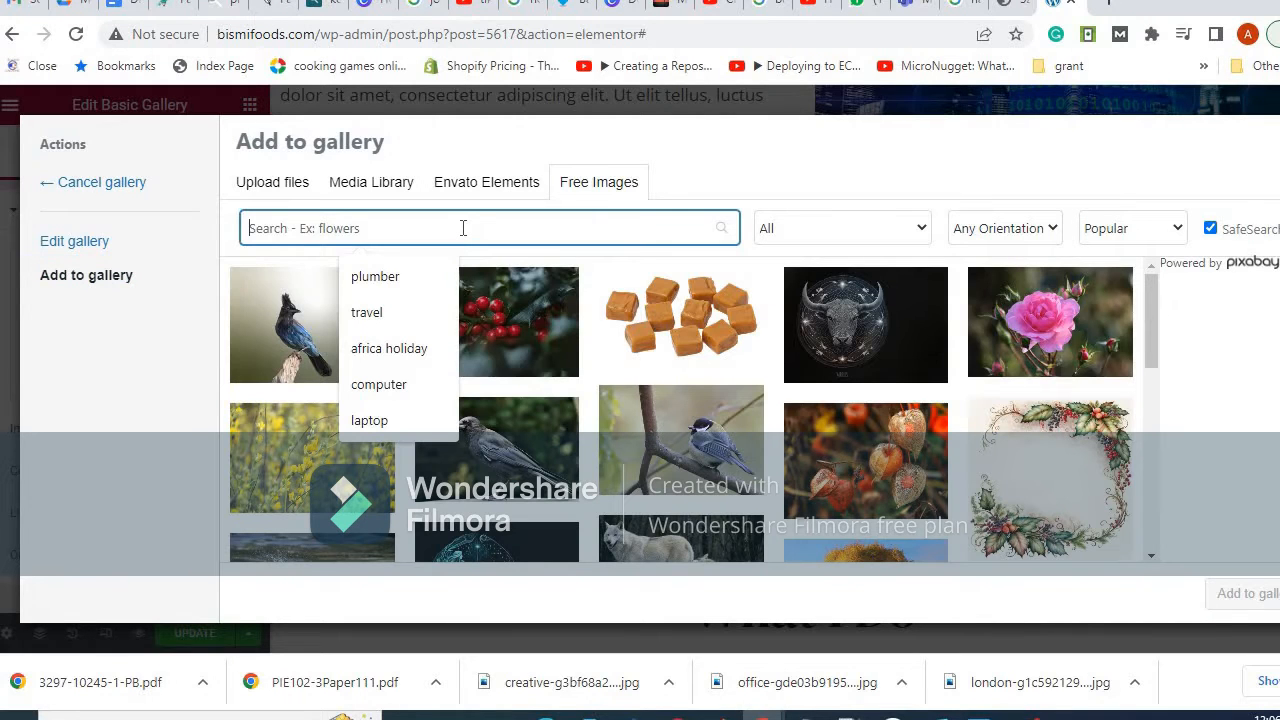
type("lapt")
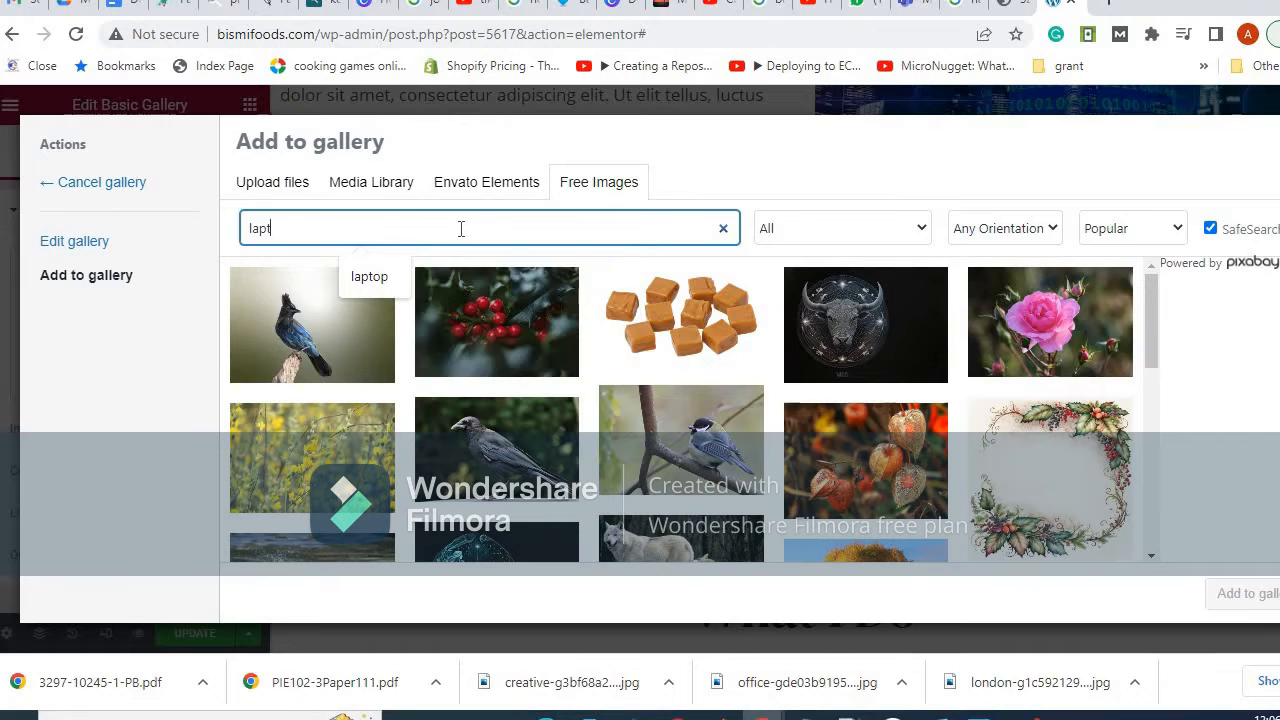
type("op")
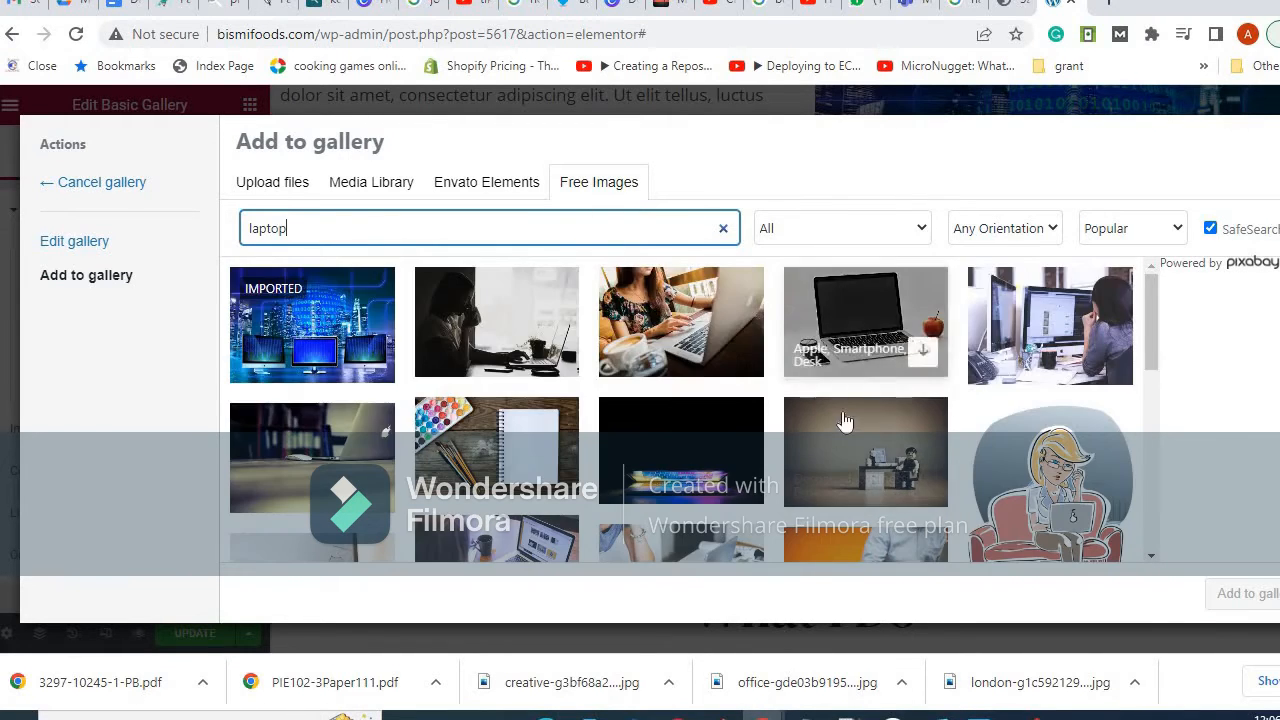
scroll(785, 420, "down", 5)
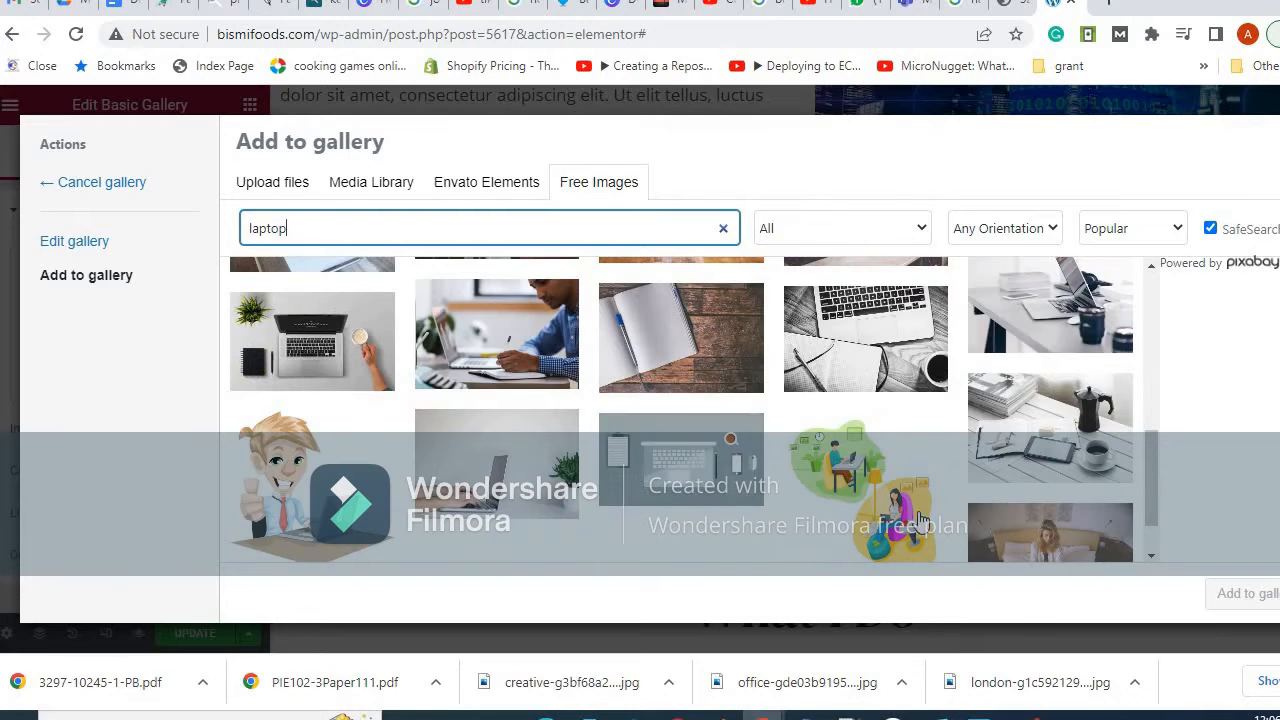
scroll(1000, 470, "down", 1)
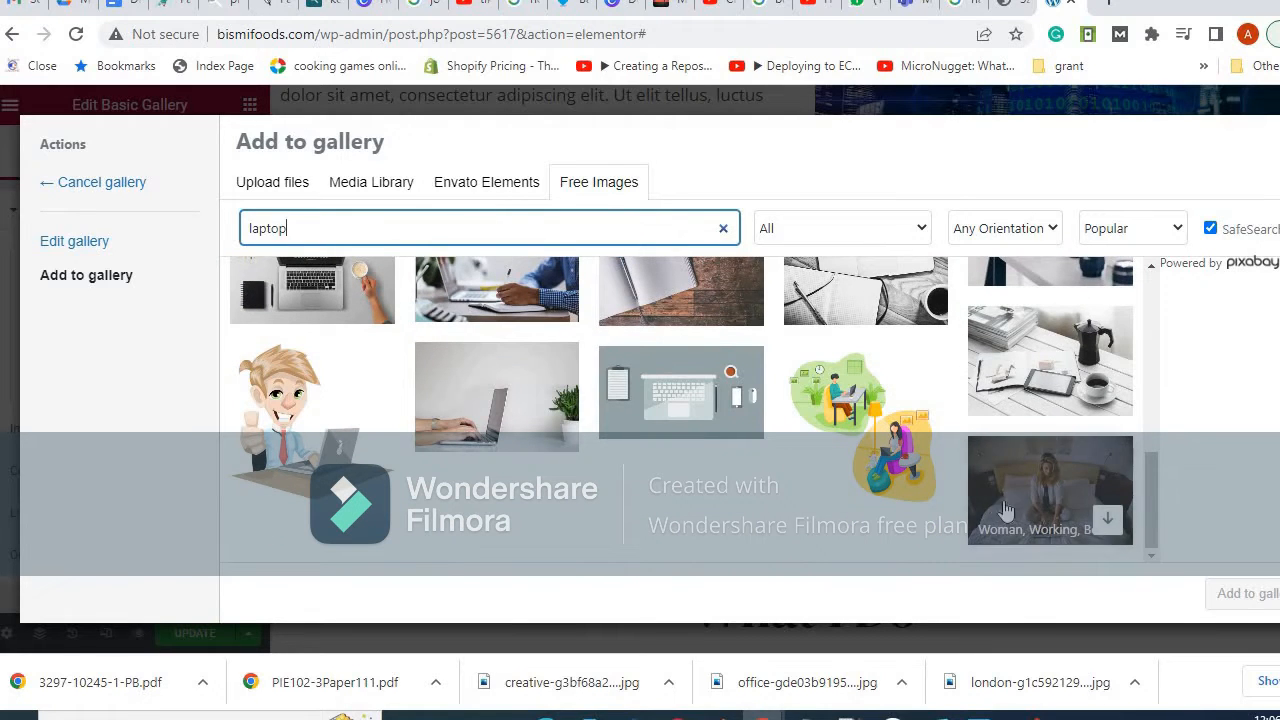
left_click(1105, 524)
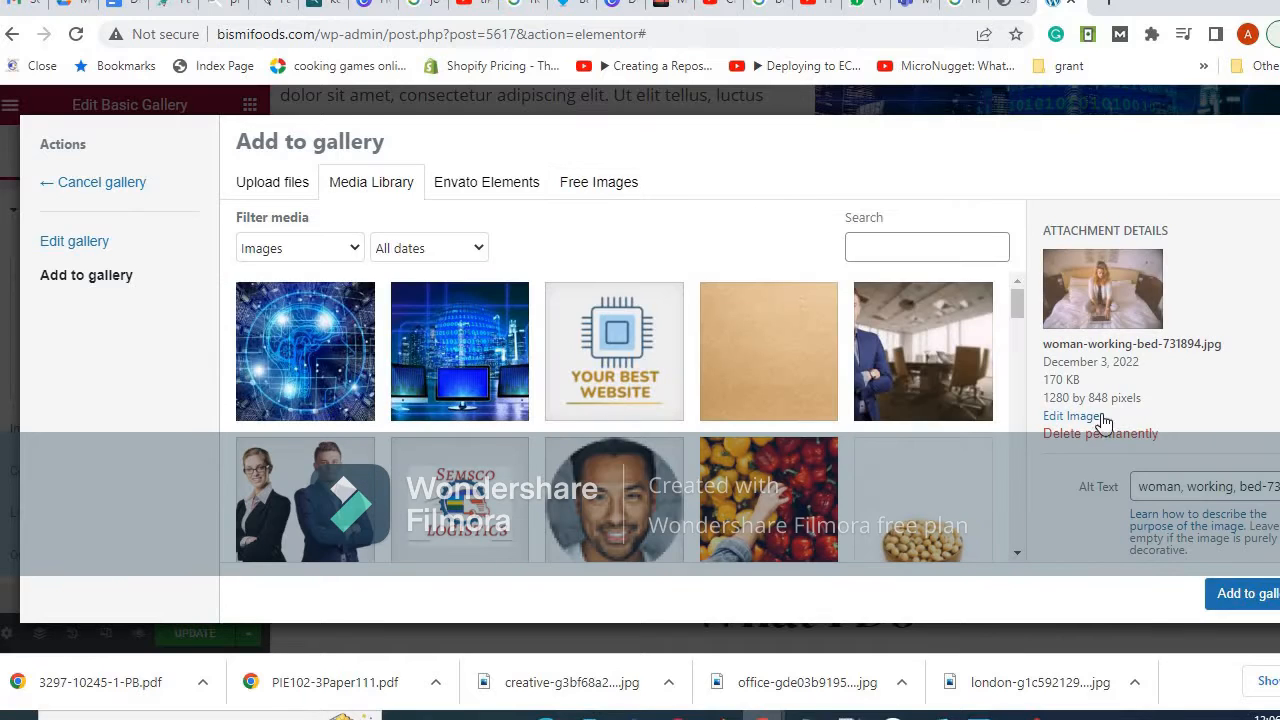
left_click(1226, 604)
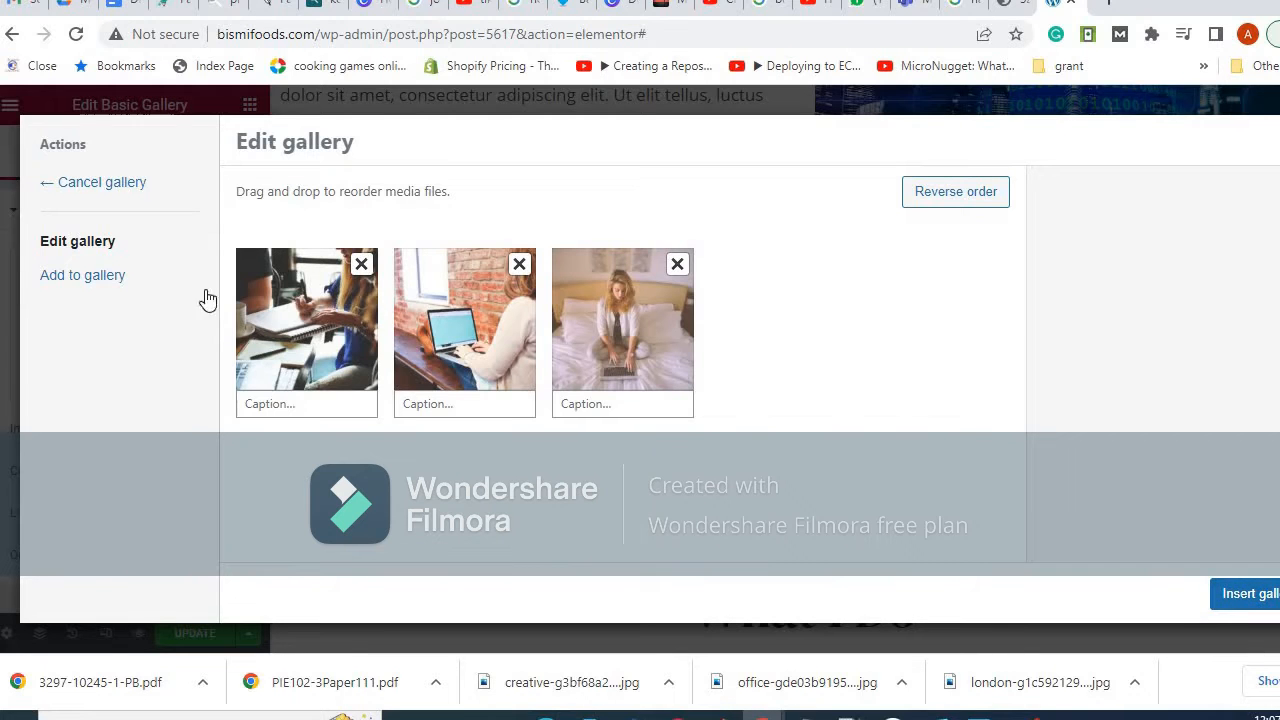
left_click(1232, 597)
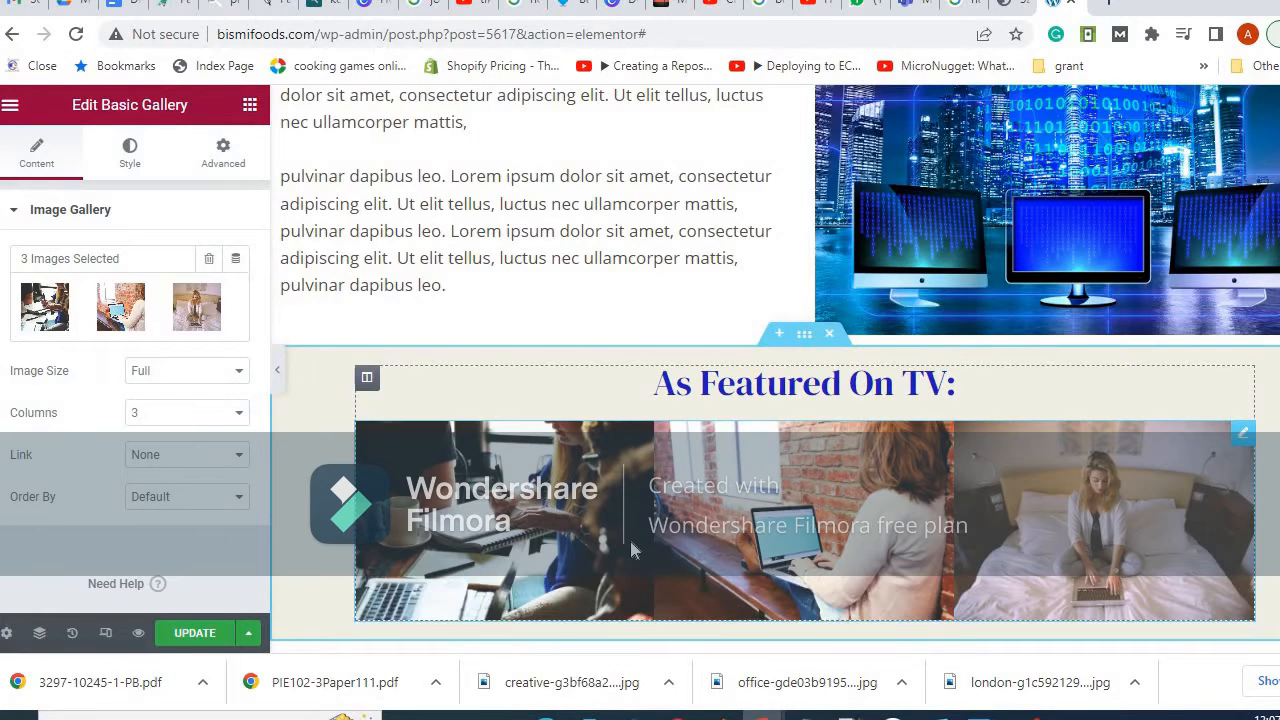
Set the text color of the "What I Do" heading to blue #192CDA.
scroll(631, 549, "down", 1)
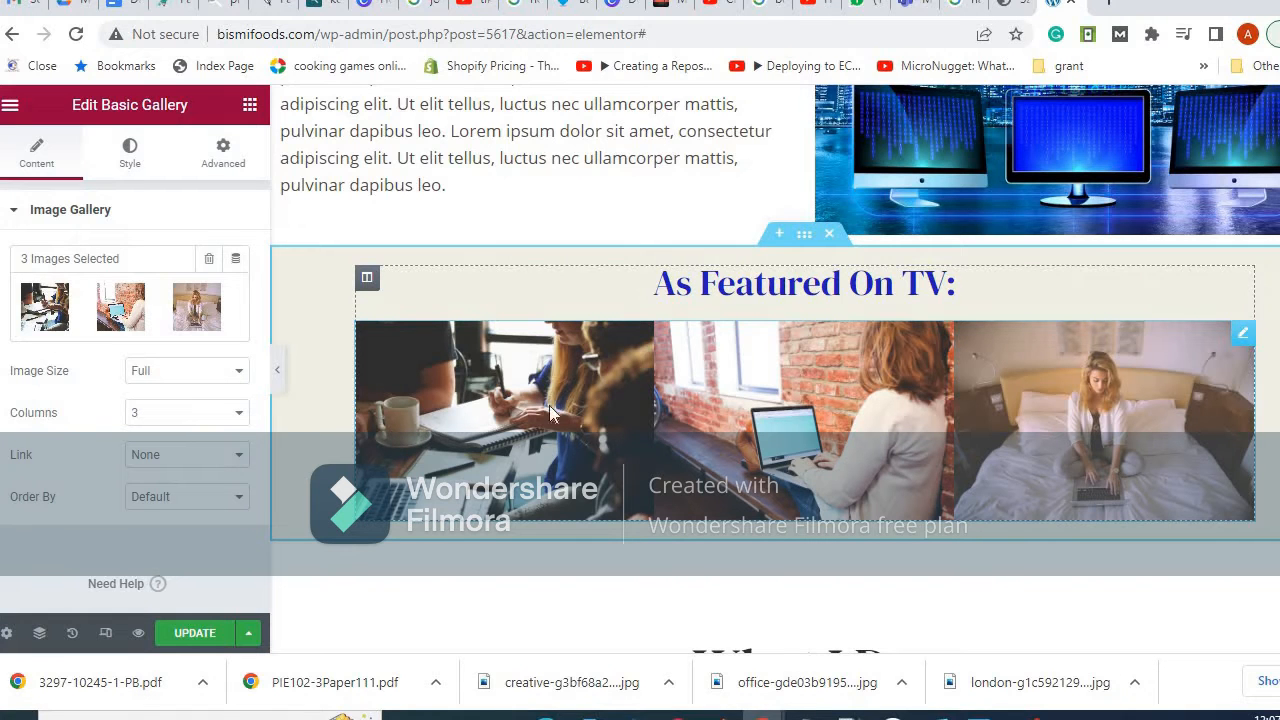
scroll(429, 428, "down", 4)
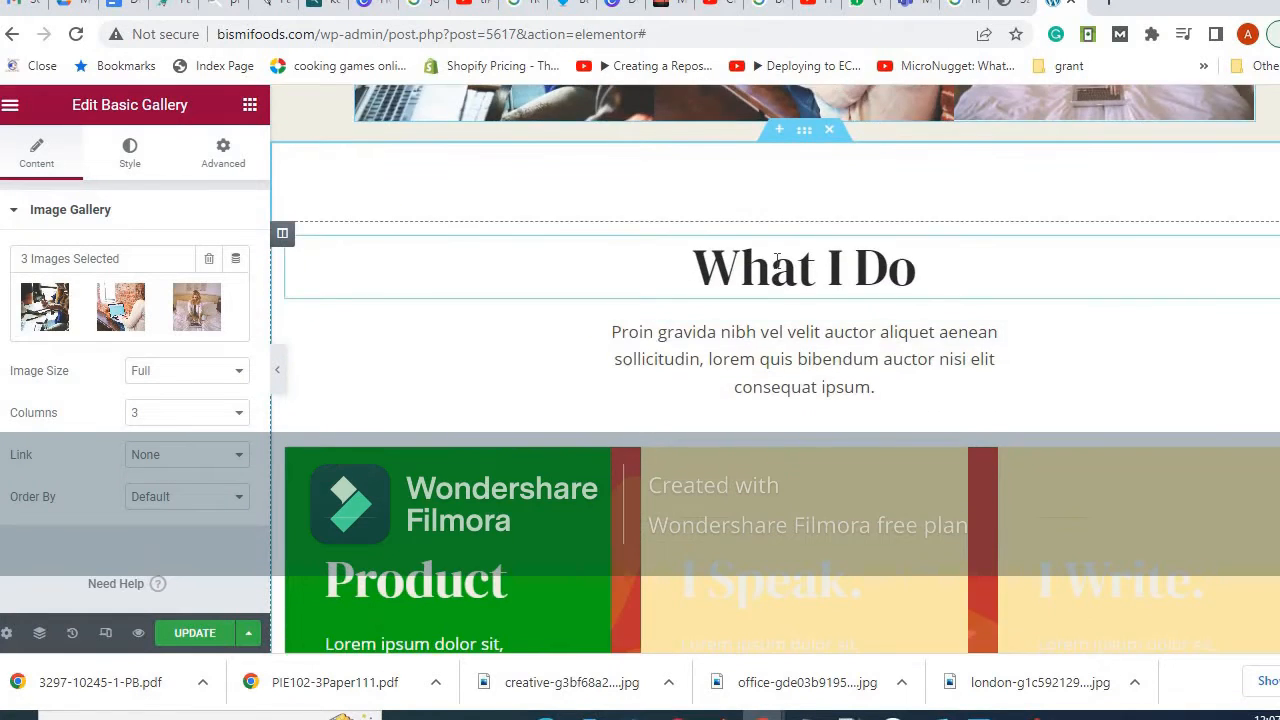
left_click(777, 262)
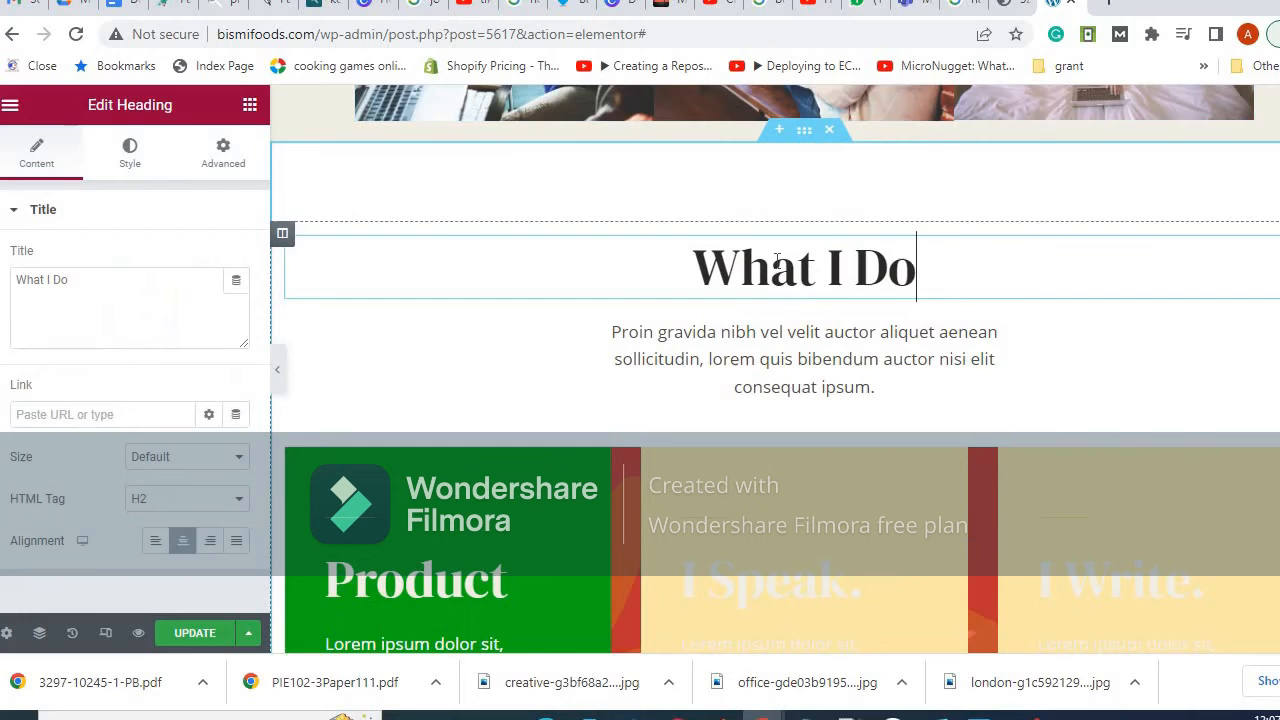
left_click(134, 163)
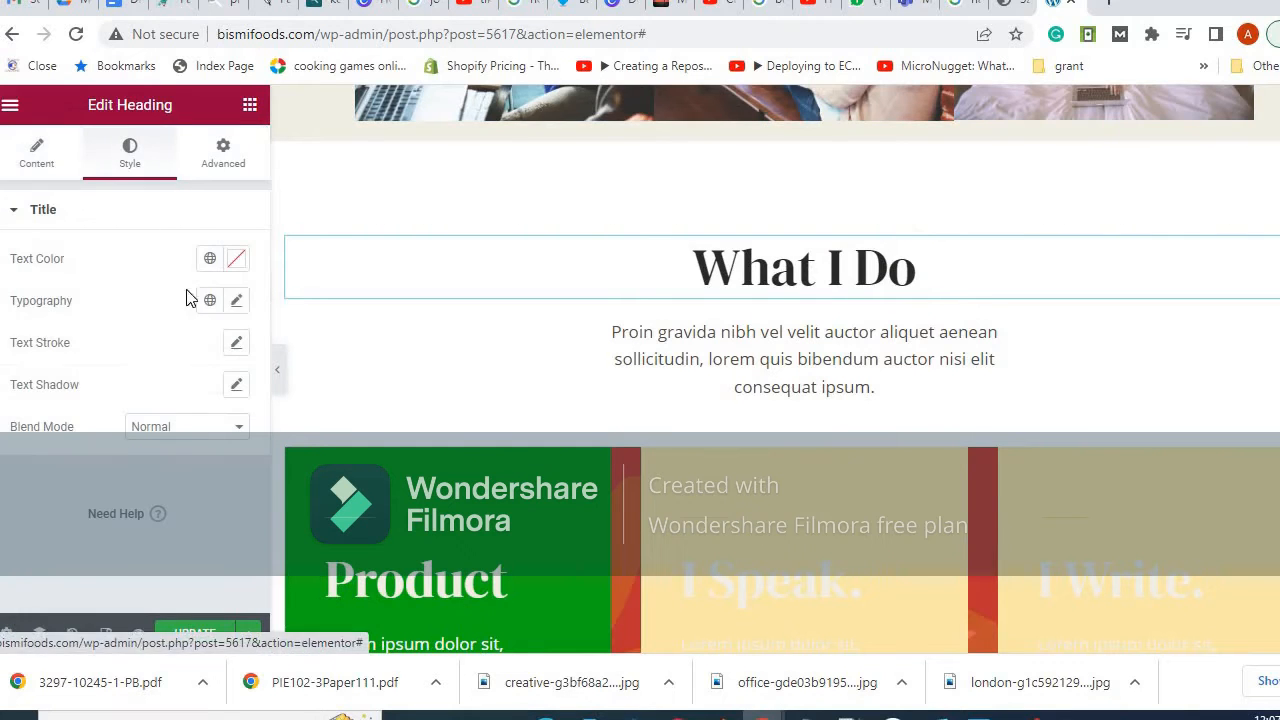
left_click(236, 258)
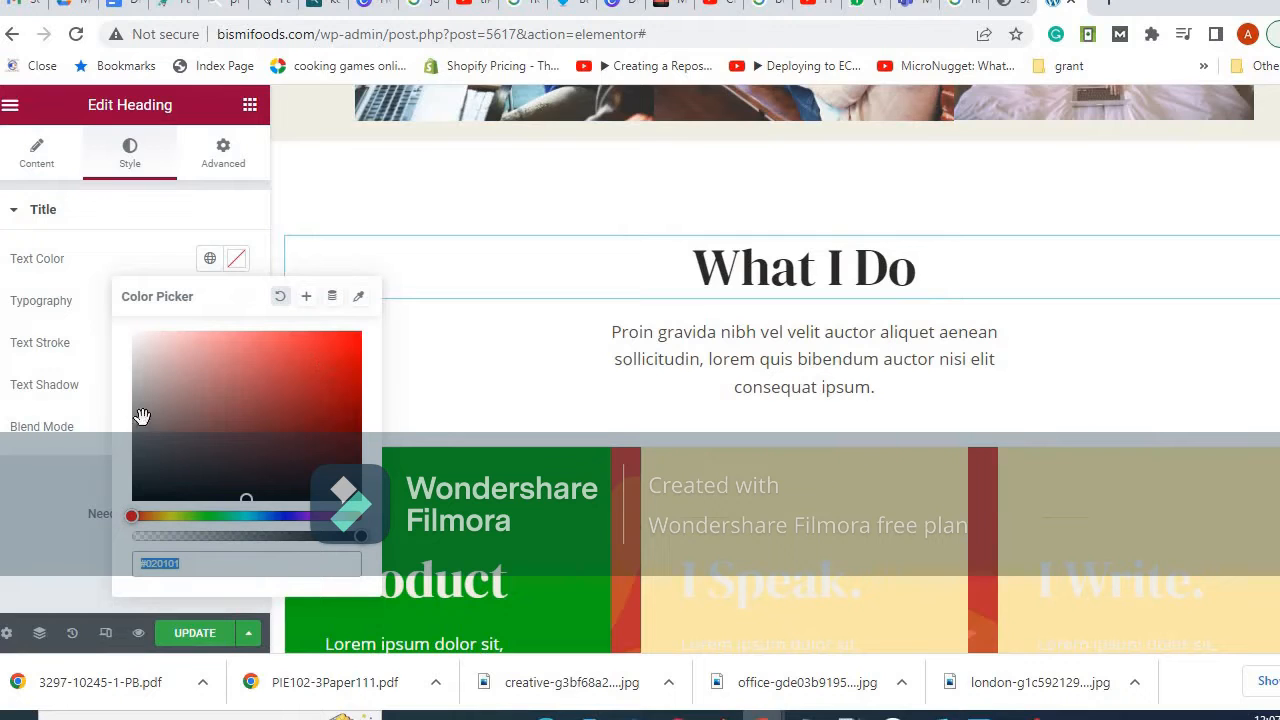
left_click(281, 515)
left_click(334, 355)
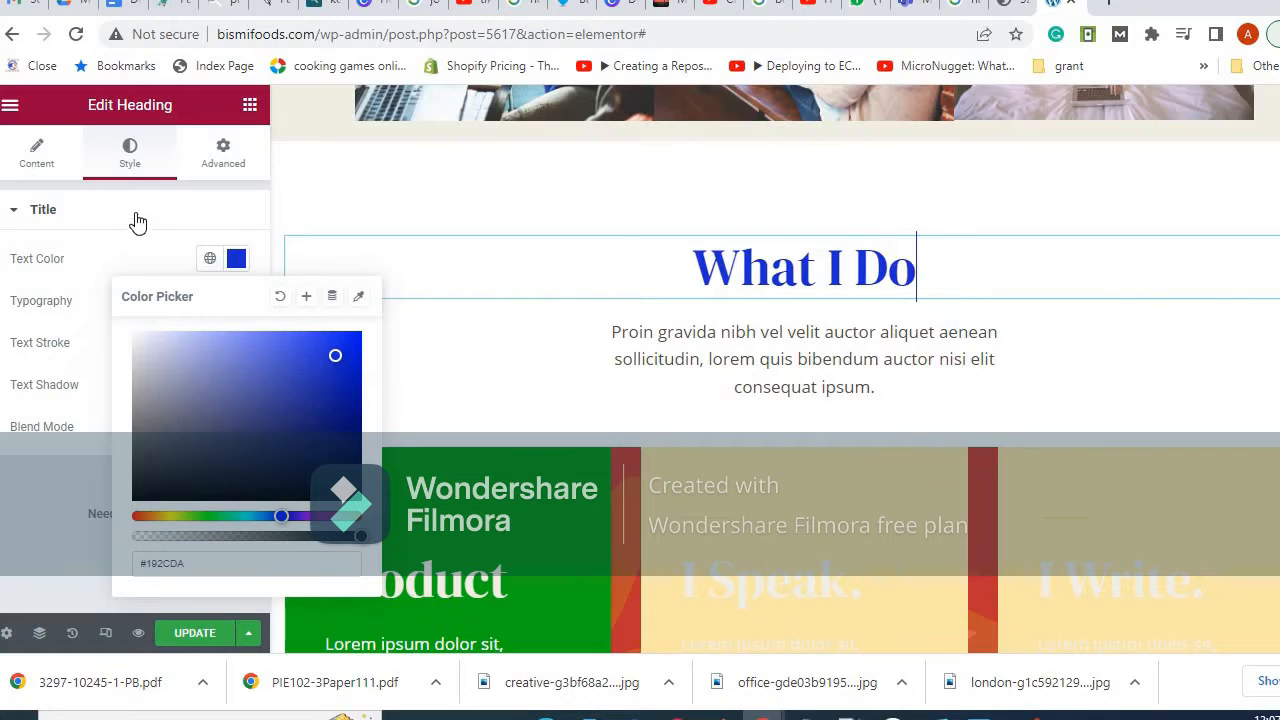
left_click(120, 165)
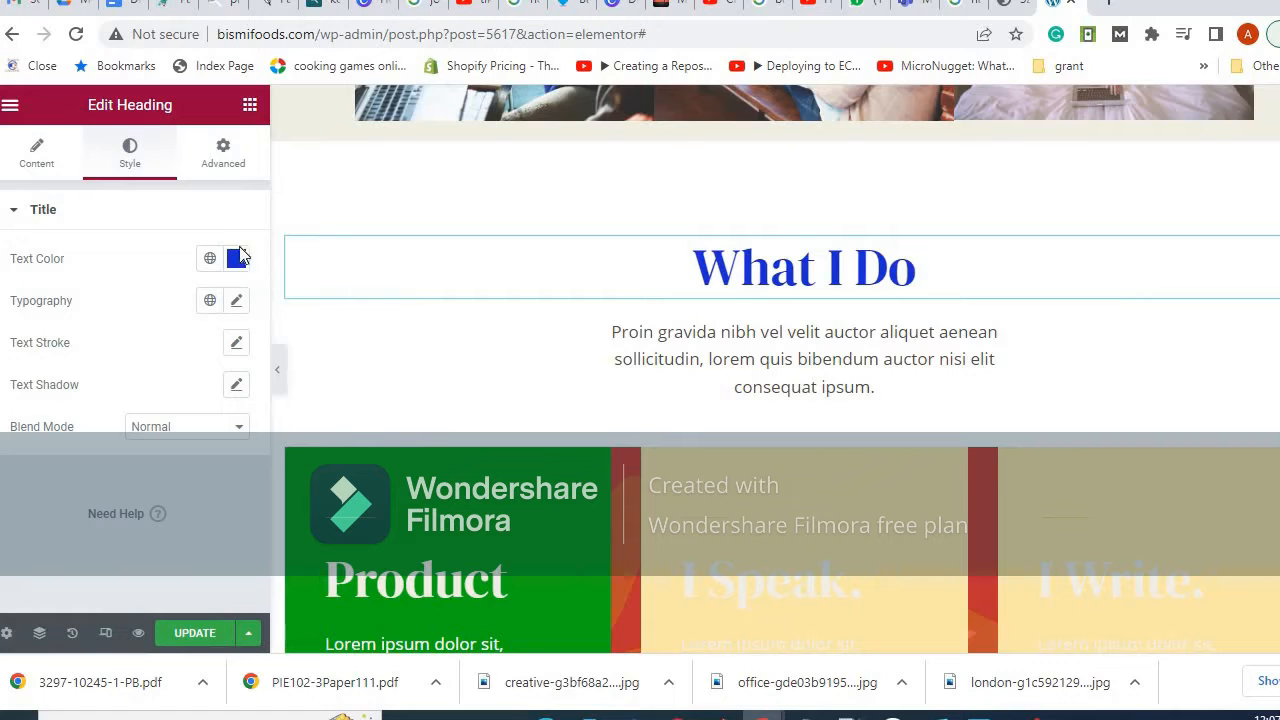
Change the "What I Do" heading's font family to Akaya Kanadaka.
left_click(236, 302)
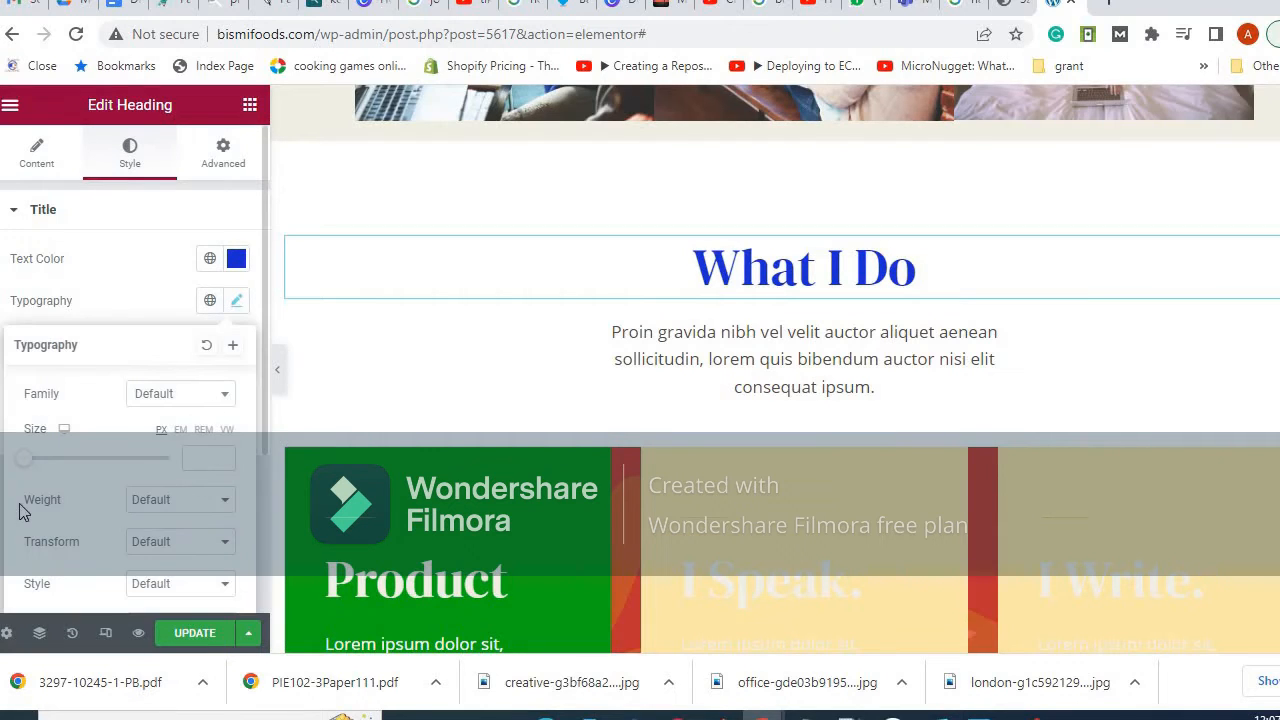
left_click(180, 403)
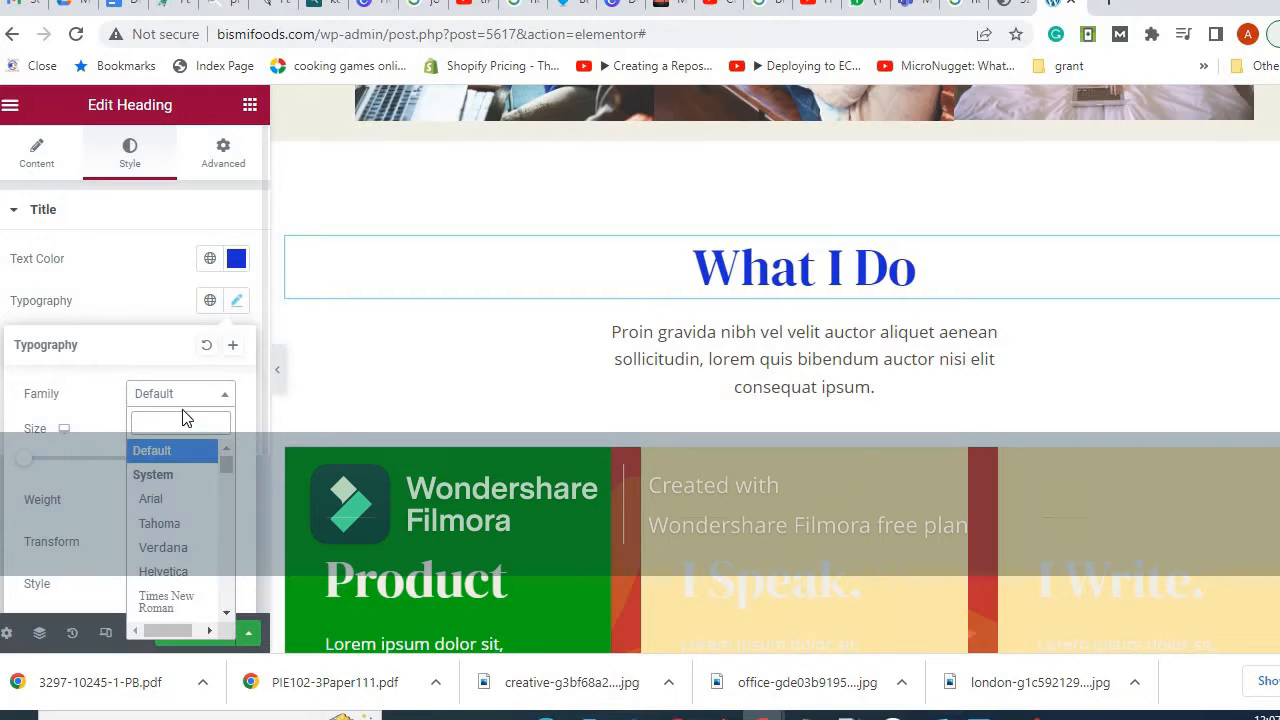
scroll(152, 535, "down", 5)
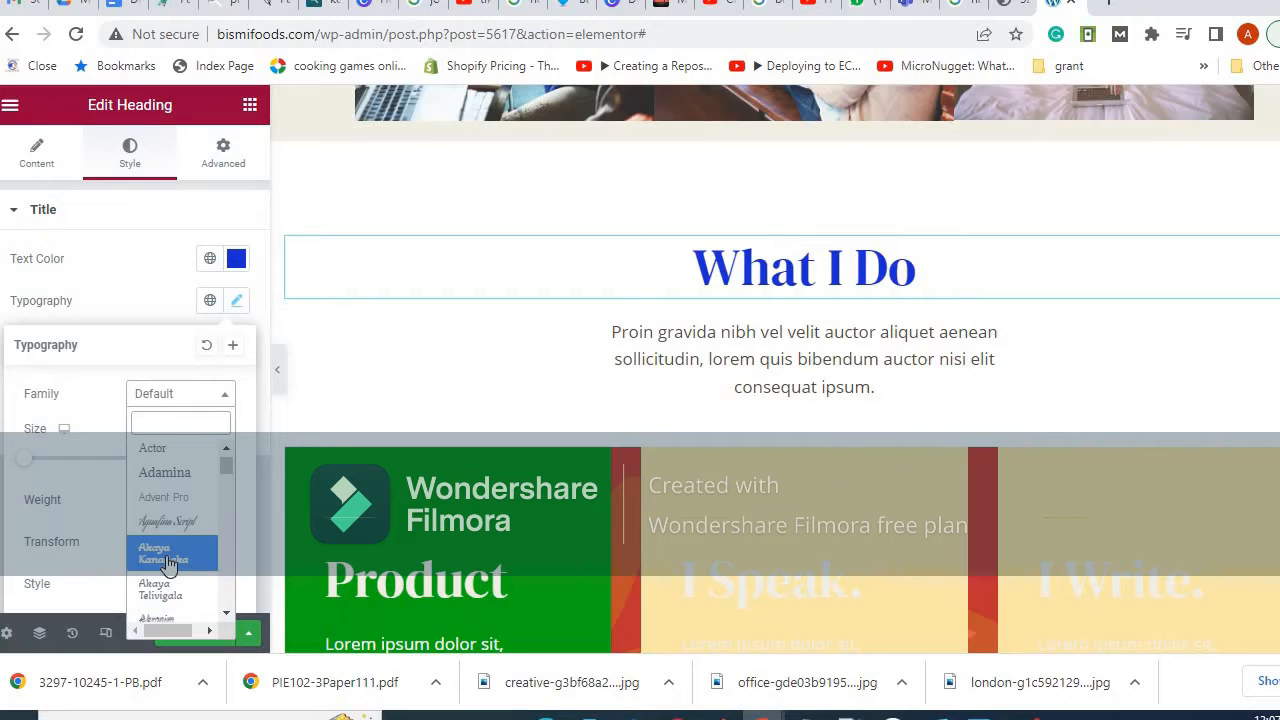
left_click(166, 556)
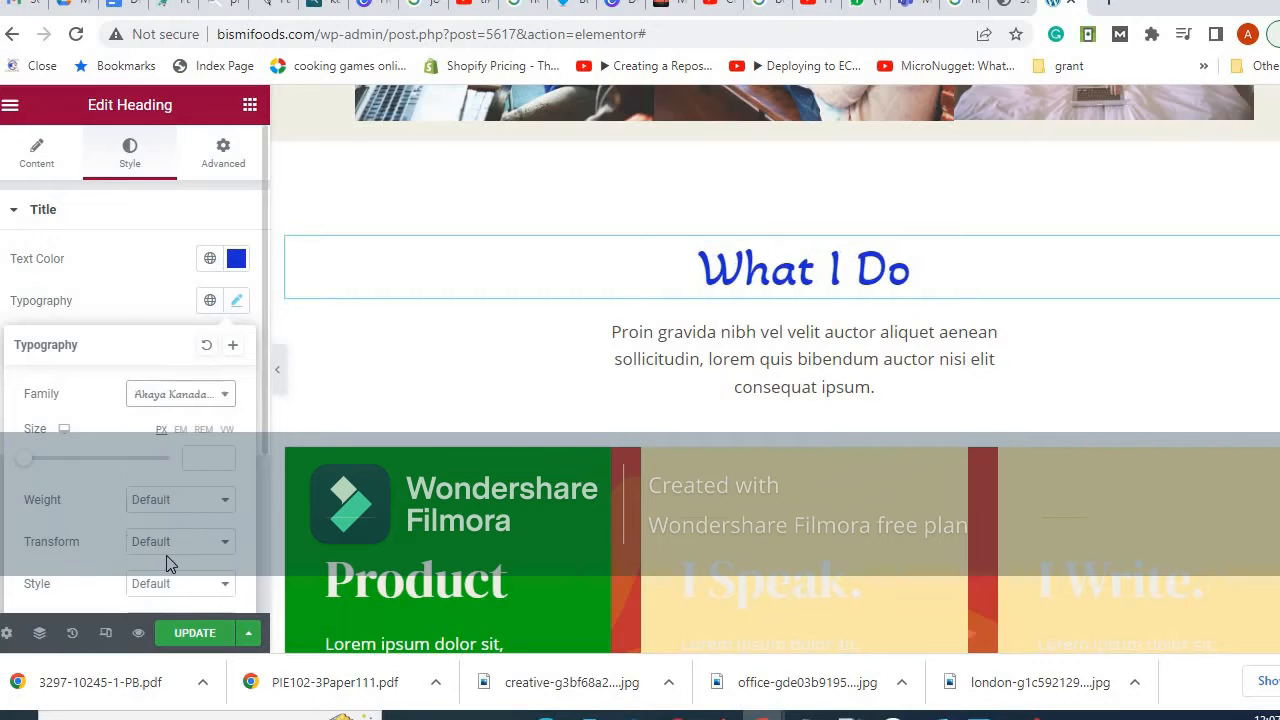
Append a period and a second copy of the text to the paragraph below "What I Do", and align the paragraph left.
left_click(682, 340)
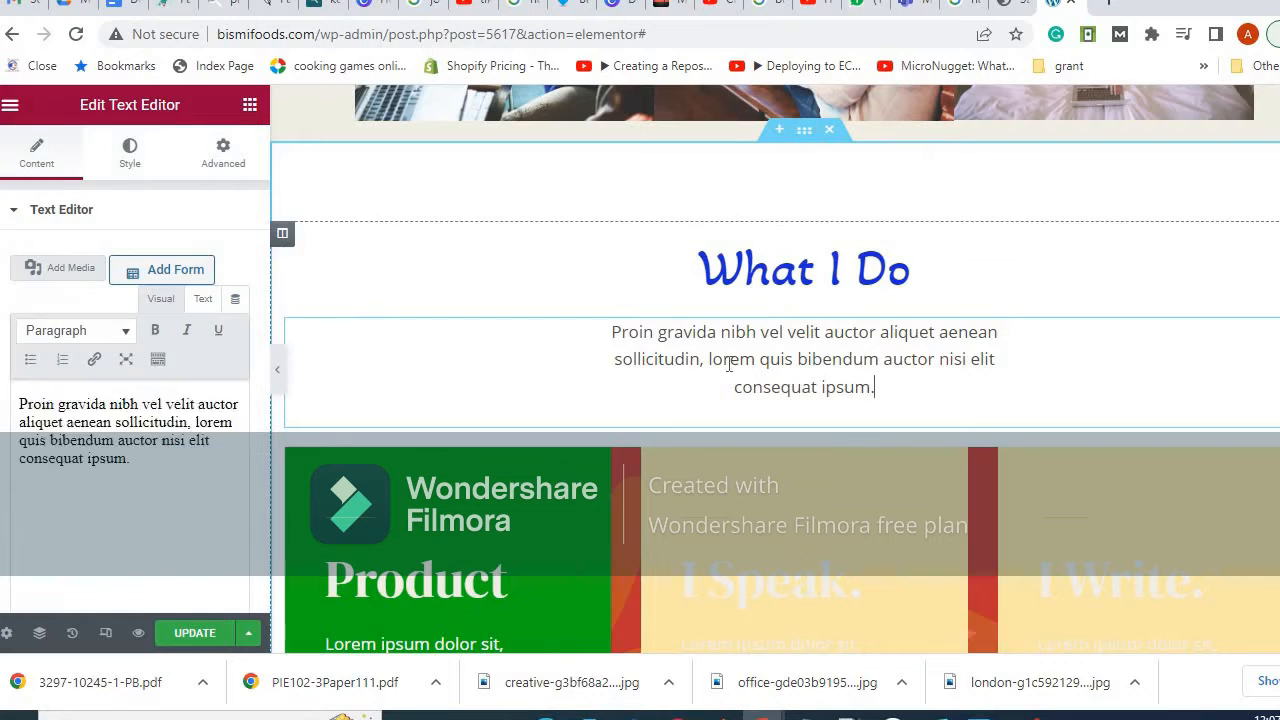
double_click(181, 535)
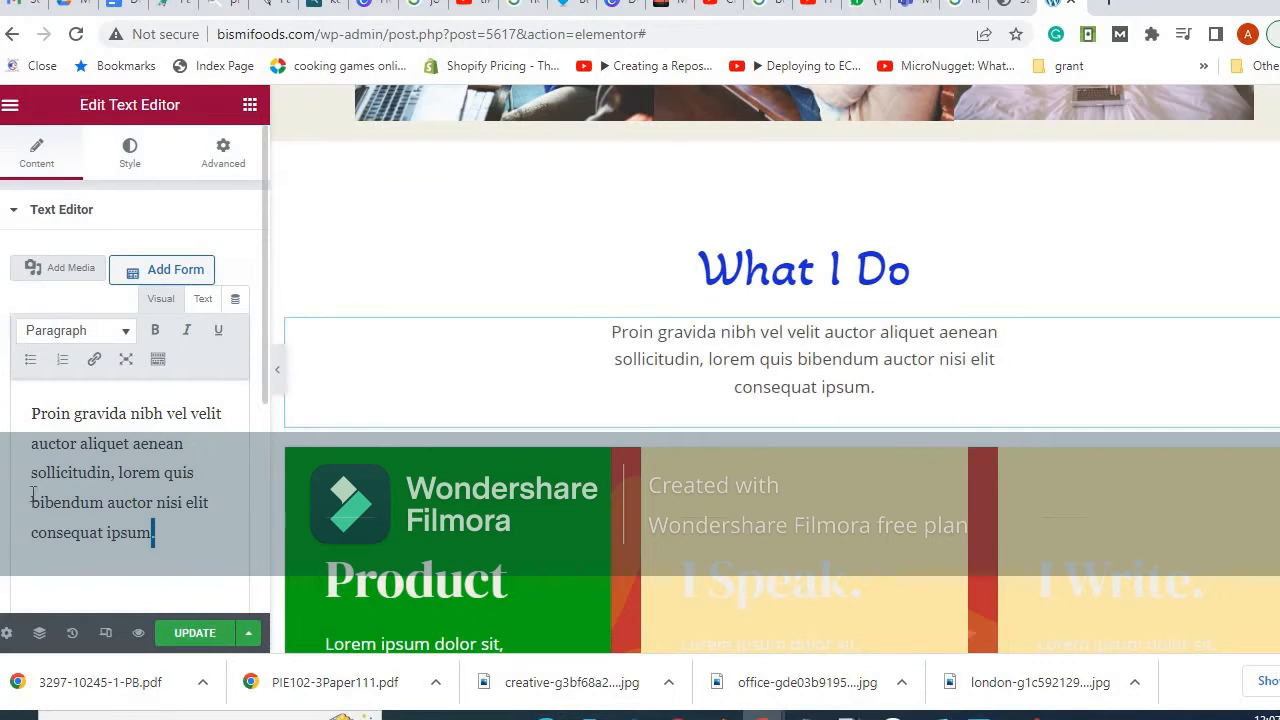
left_click_drag(155, 535, 71, 444)
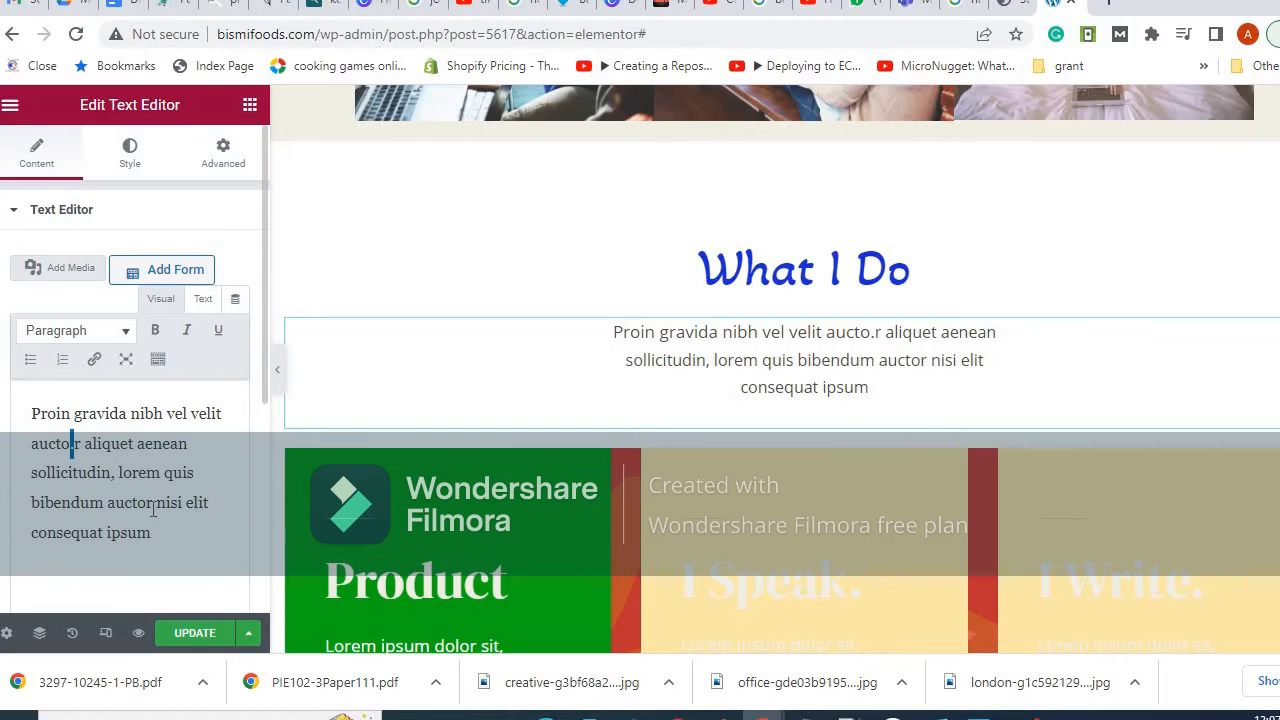
triple_click(163, 540)
key("ctrl+c")
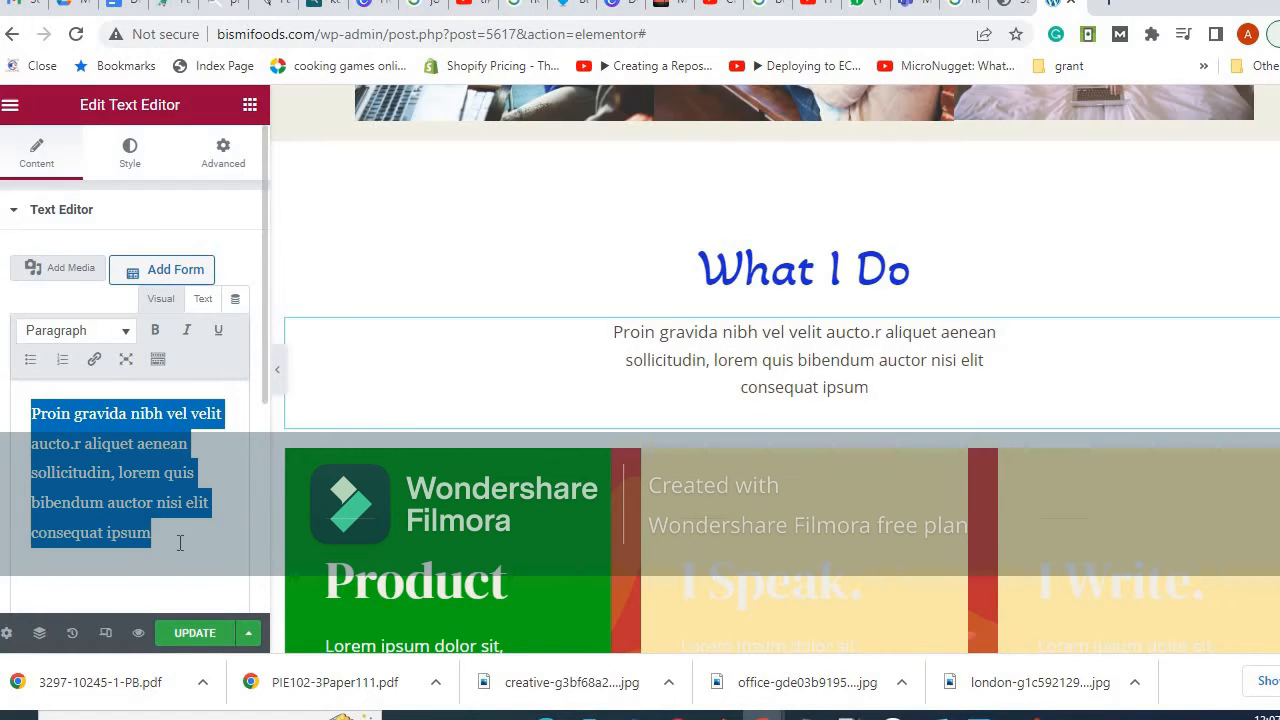
left_click(180, 543)
type(".")
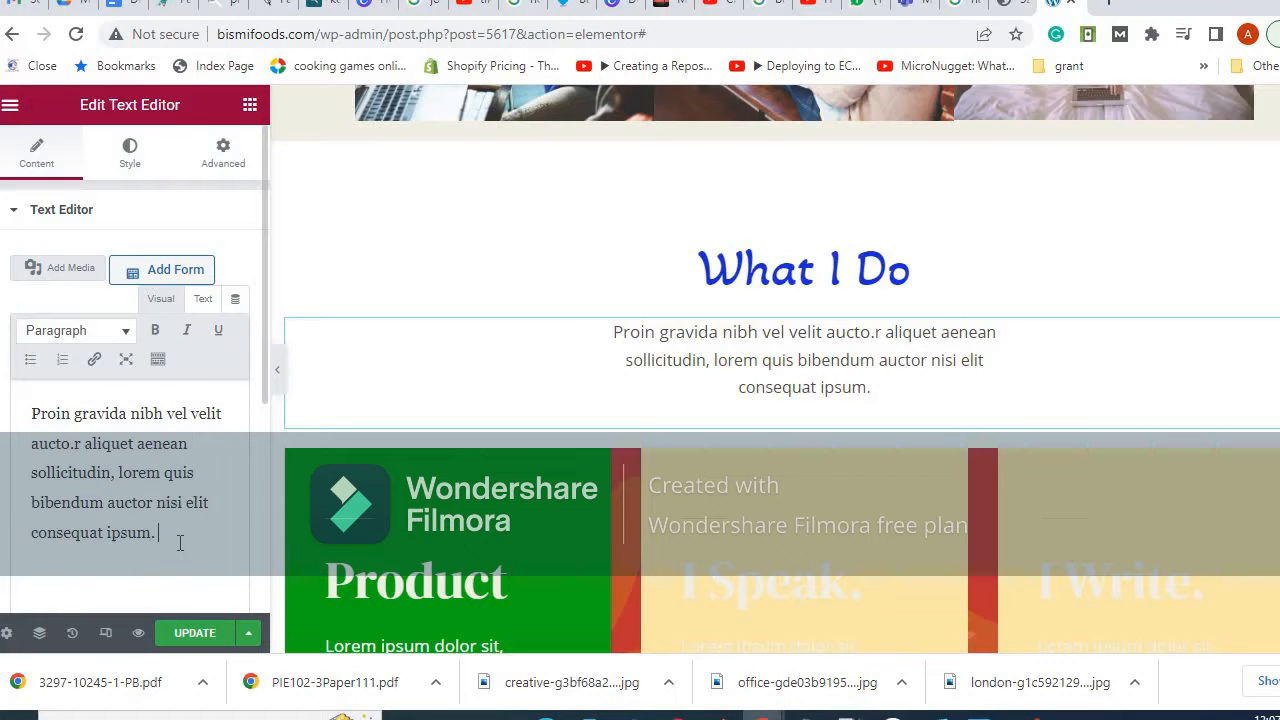
key("ctrl+v")
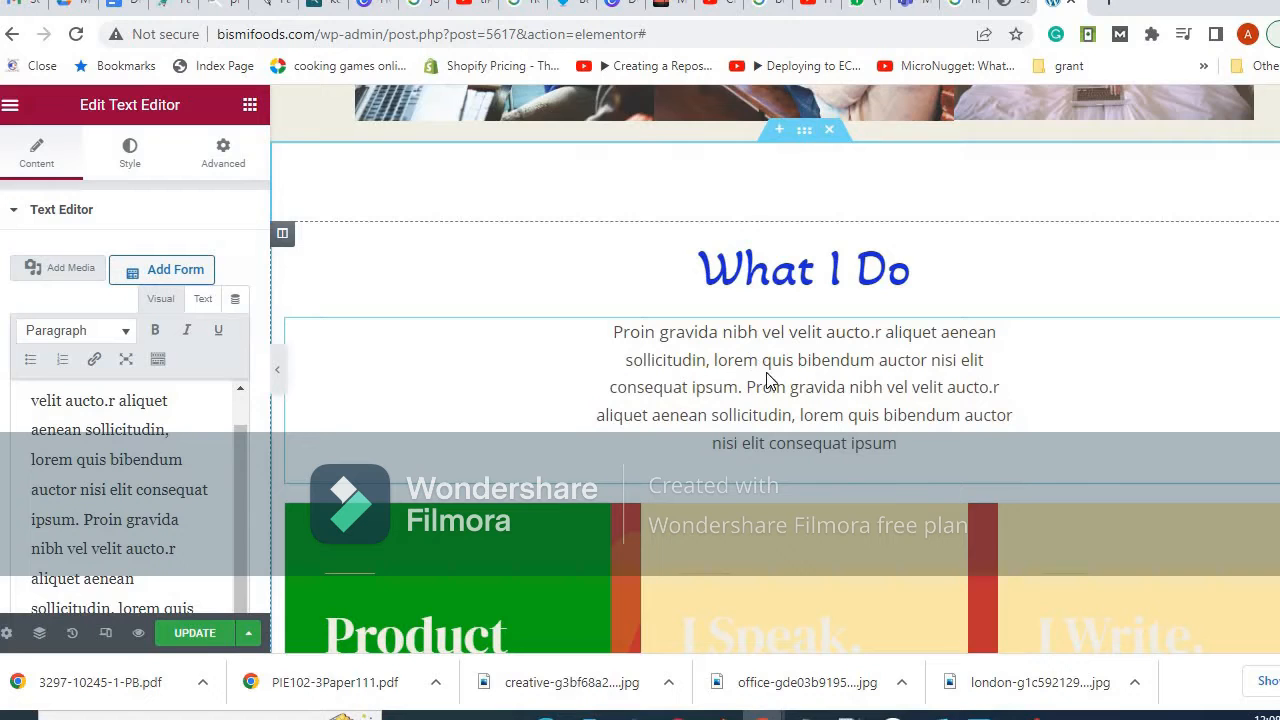
left_click(127, 163)
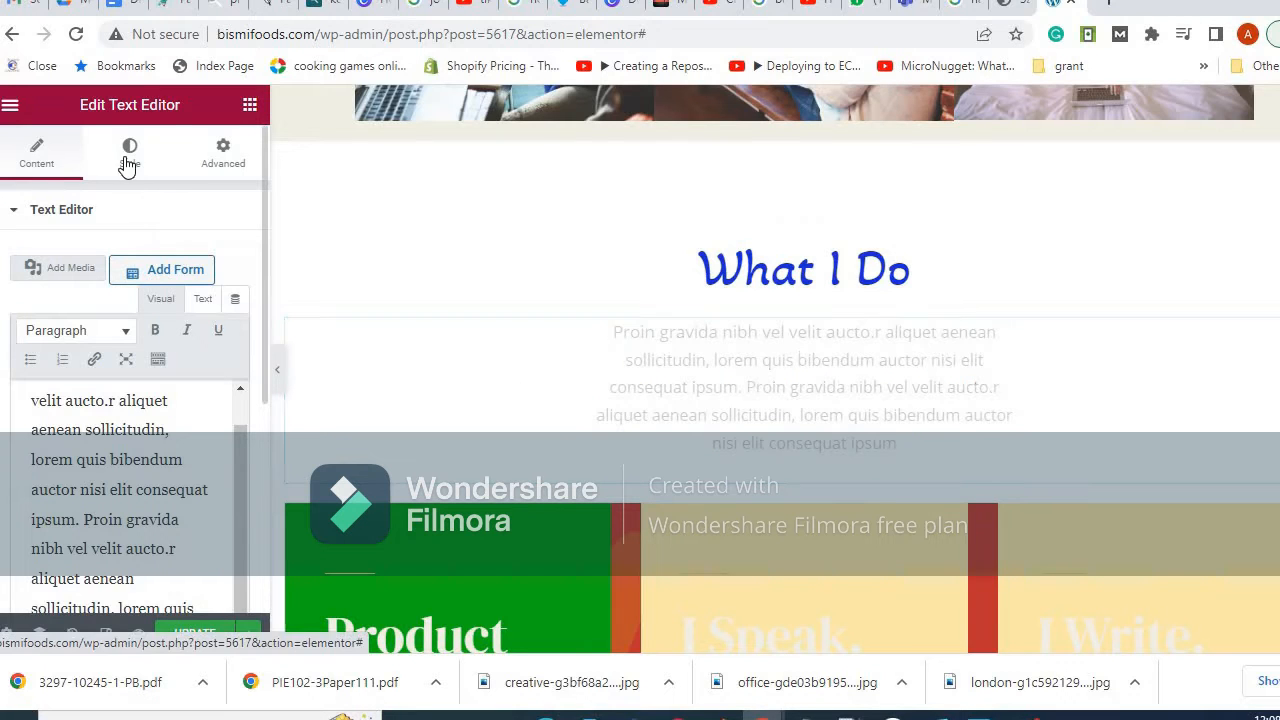
left_click(155, 259)
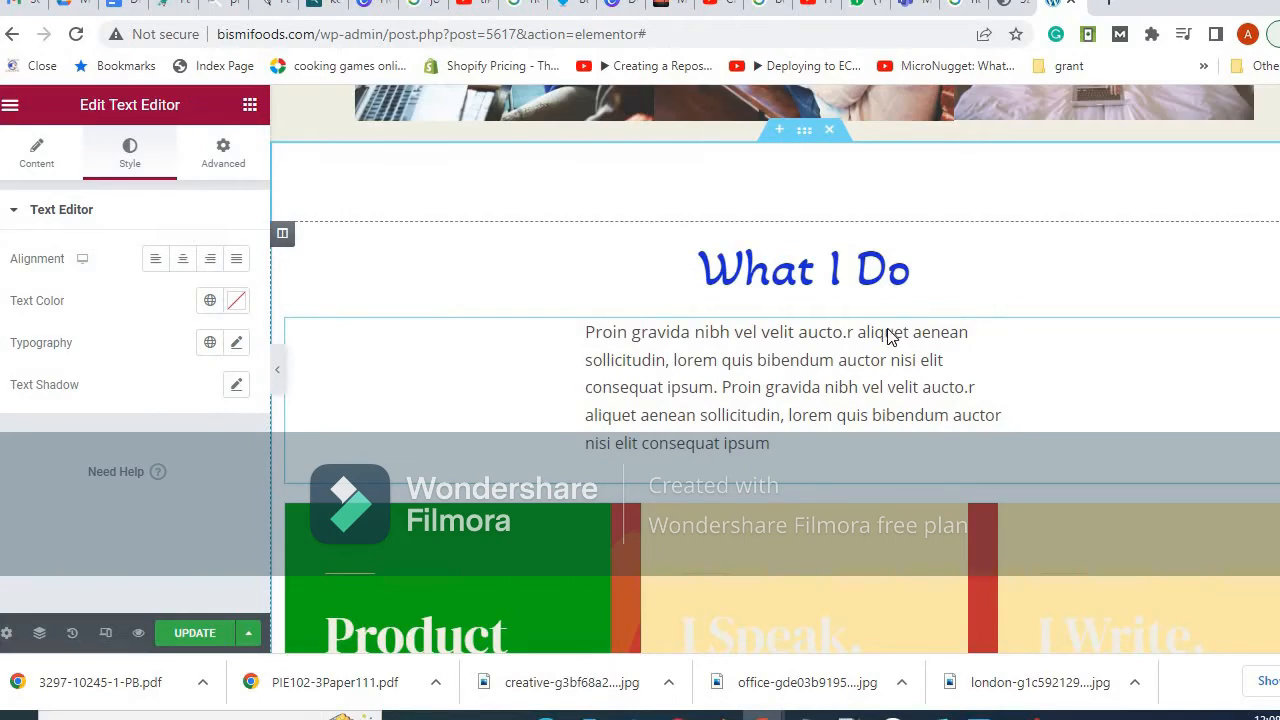
Set the alignment of the blue brain circuit image below the site header to left.
scroll(891, 340, "up", 8)
scroll(905, 359, "up", 5)
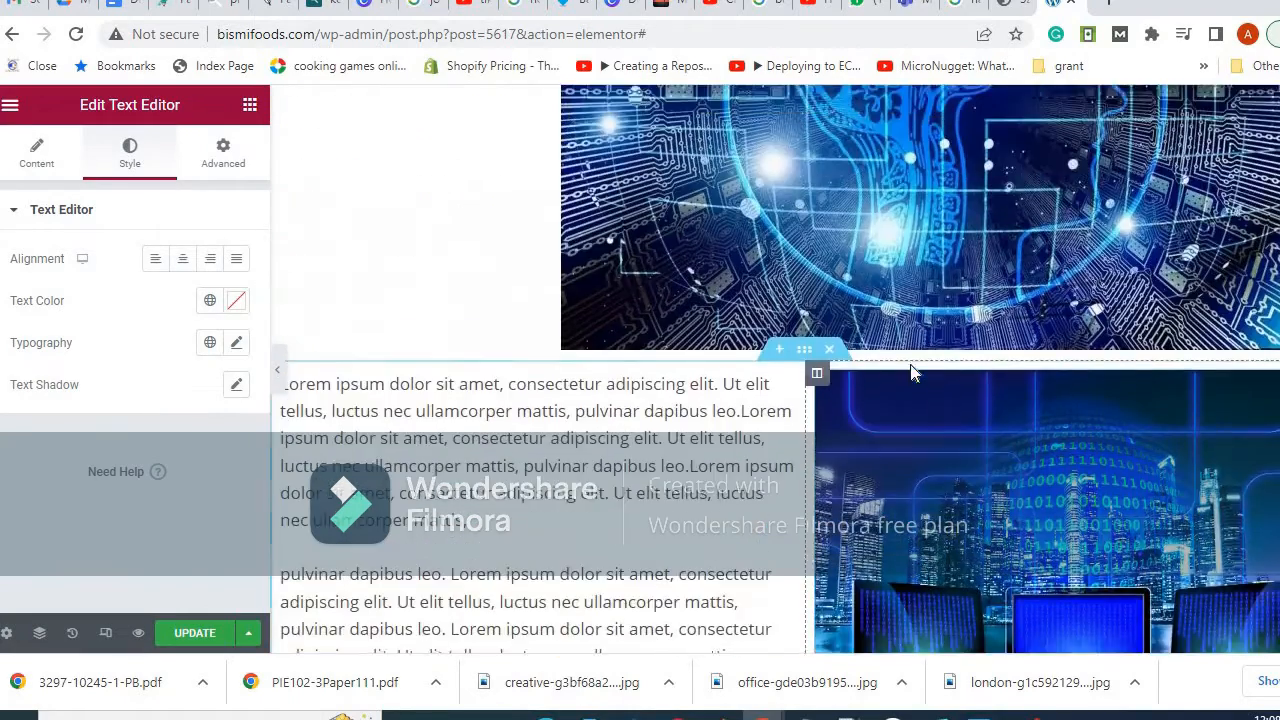
scroll(912, 372, "up", 4)
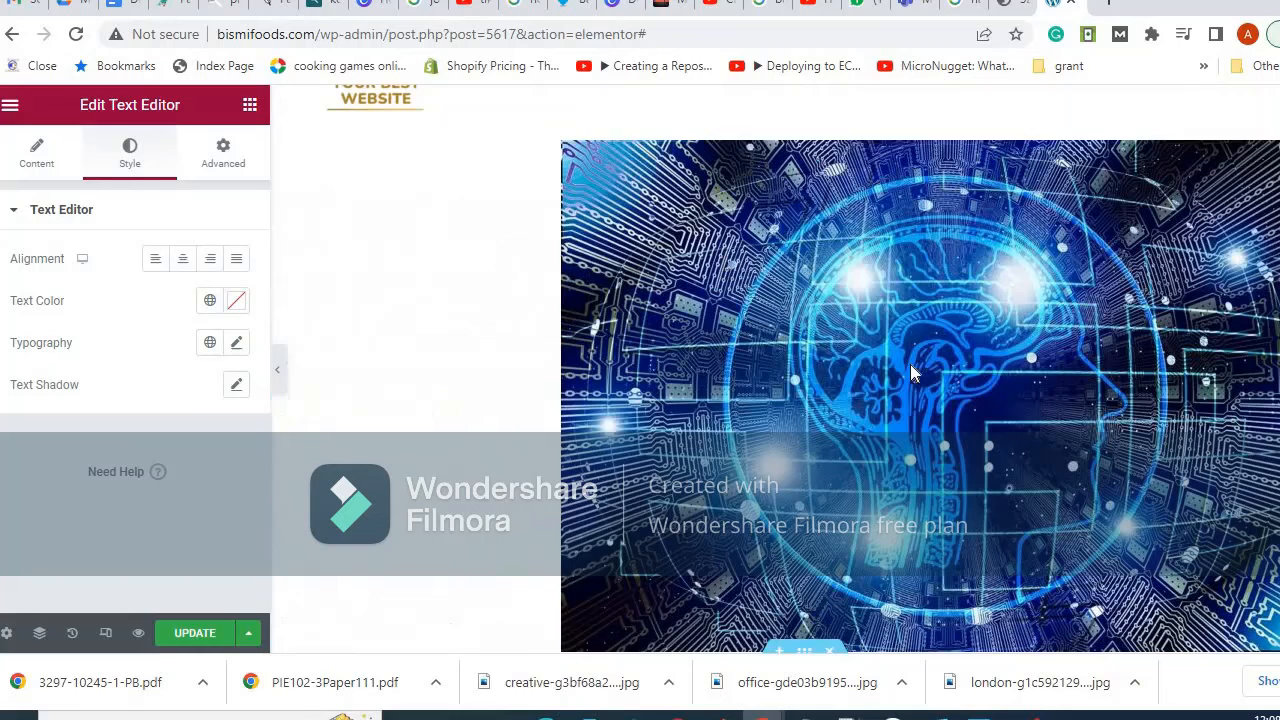
left_click(879, 311)
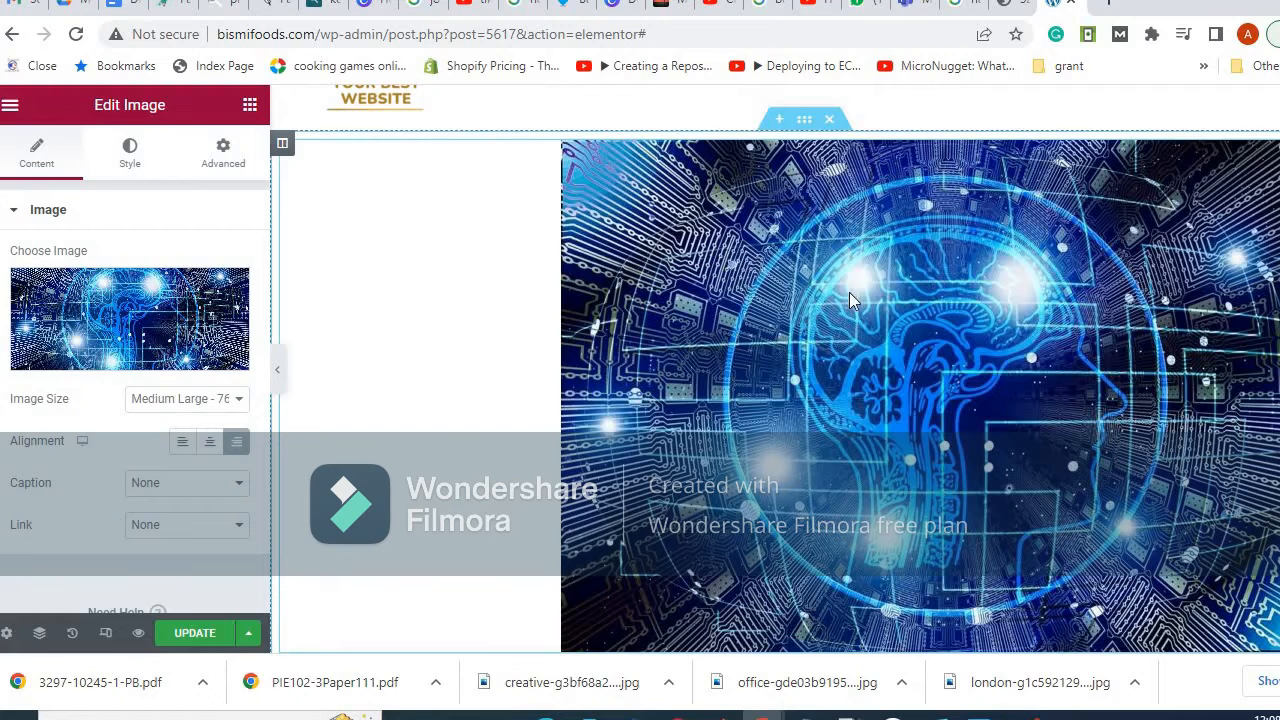
scroll(652, 290, "up", 1)
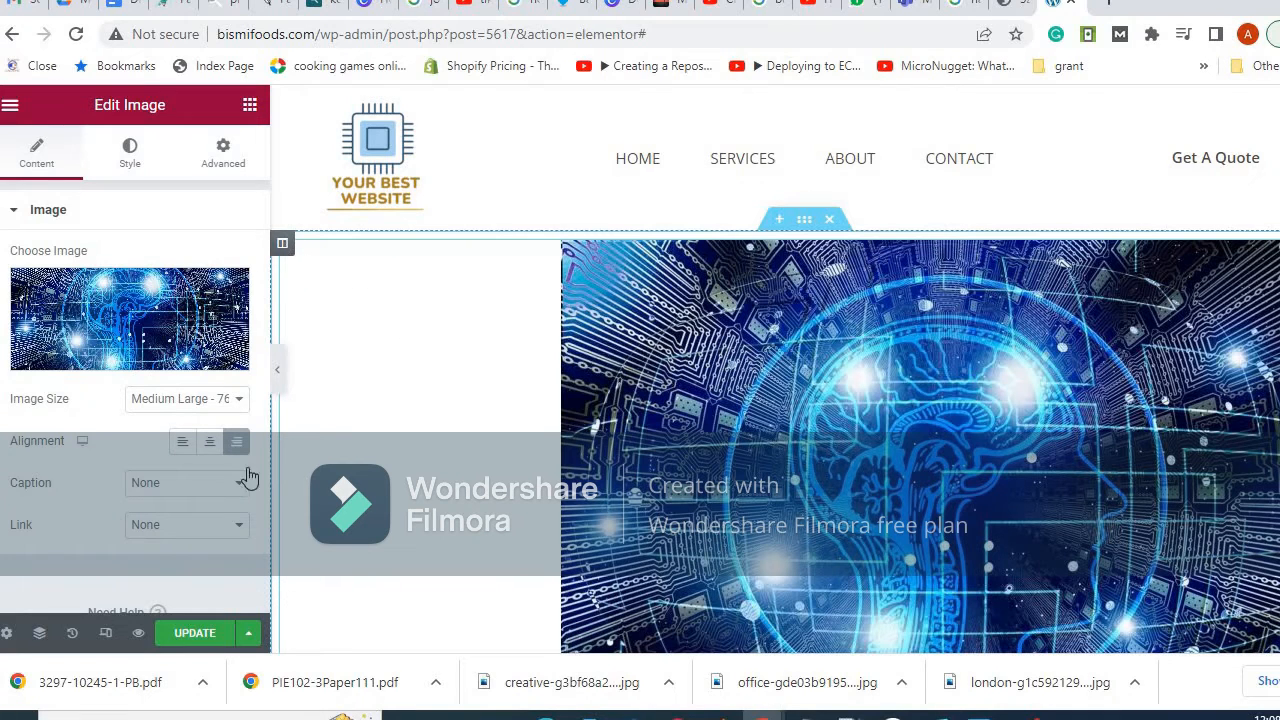
left_click(182, 443)
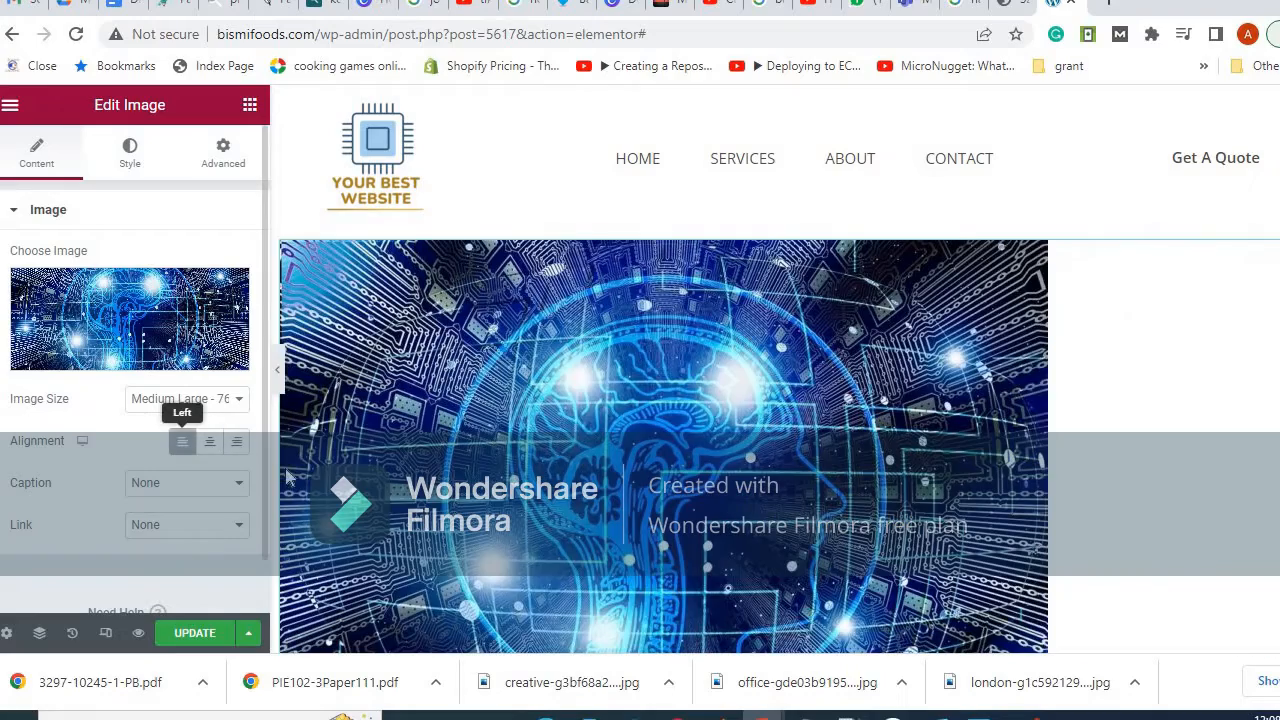
Review the page layout from the brain image through the two-column section and gallery down to the cards below "What I Do".
scroll(1050, 447, "down", 4)
scroll(1035, 447, "up", 5)
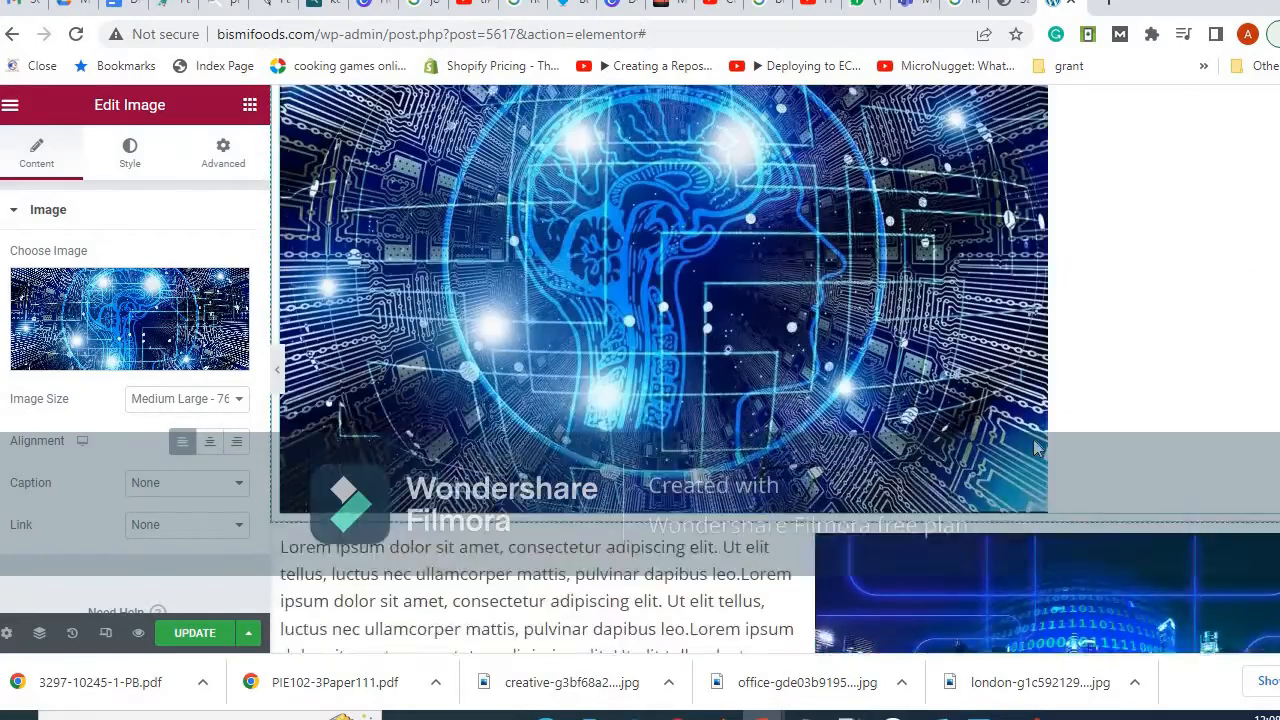
scroll(960, 410, "down", 8)
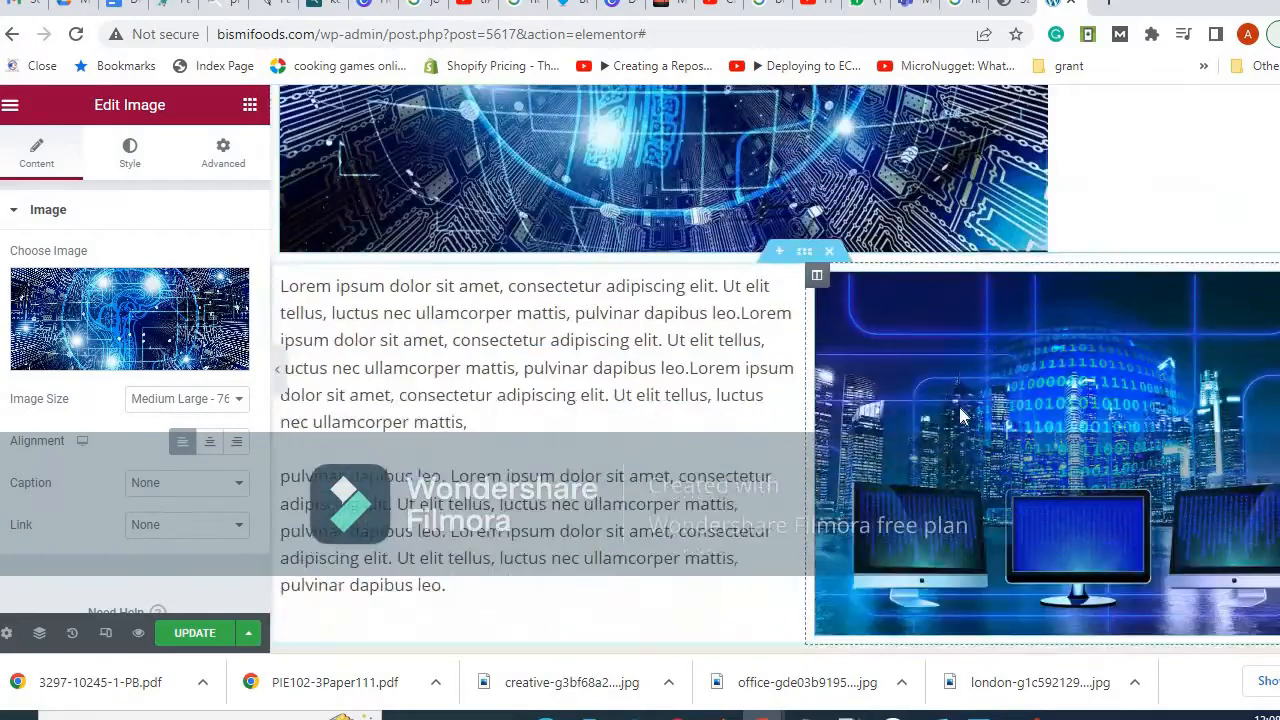
scroll(959, 408, "up", 8)
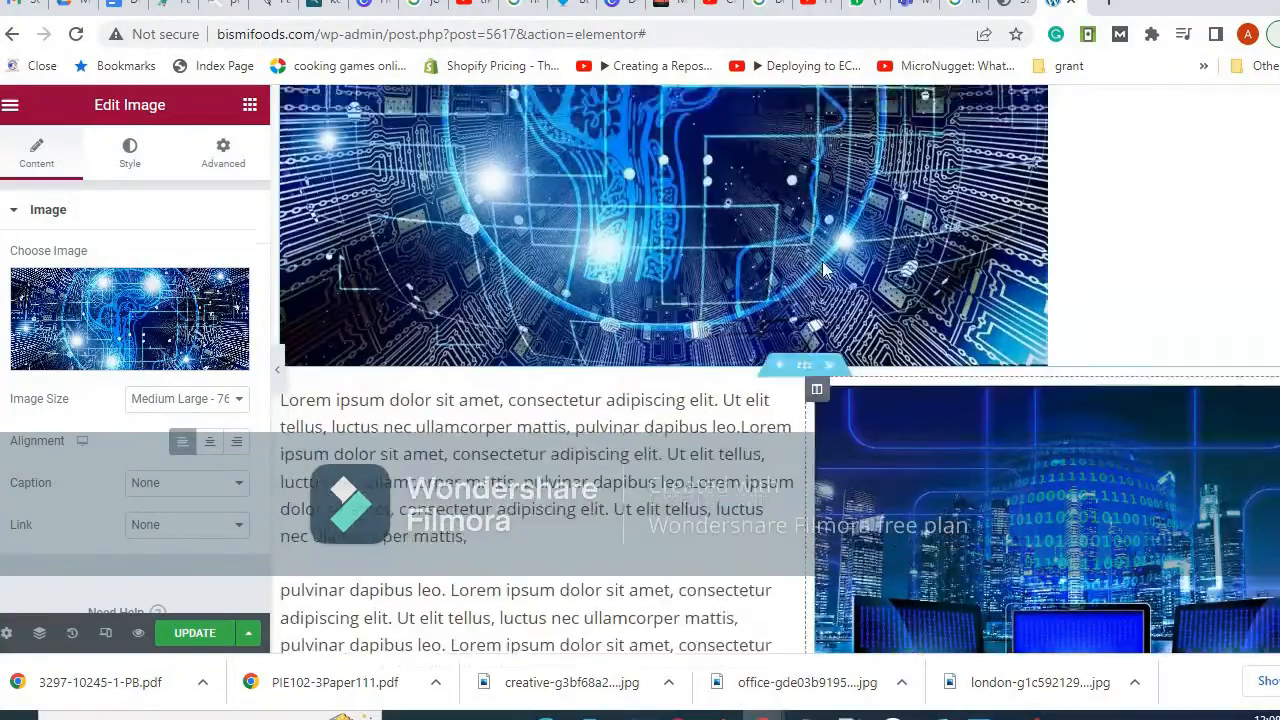
scroll(918, 530, "down", 9)
scroll(918, 530, "up", 5)
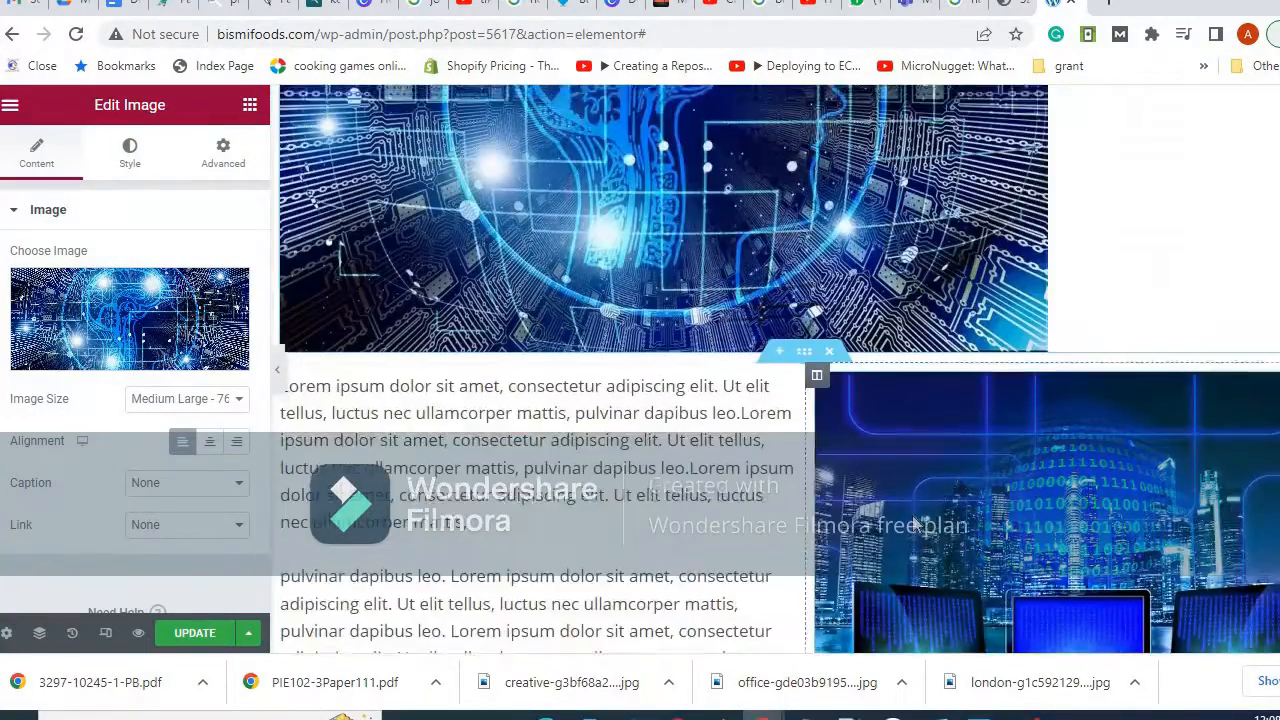
scroll(626, 186, "down", 2)
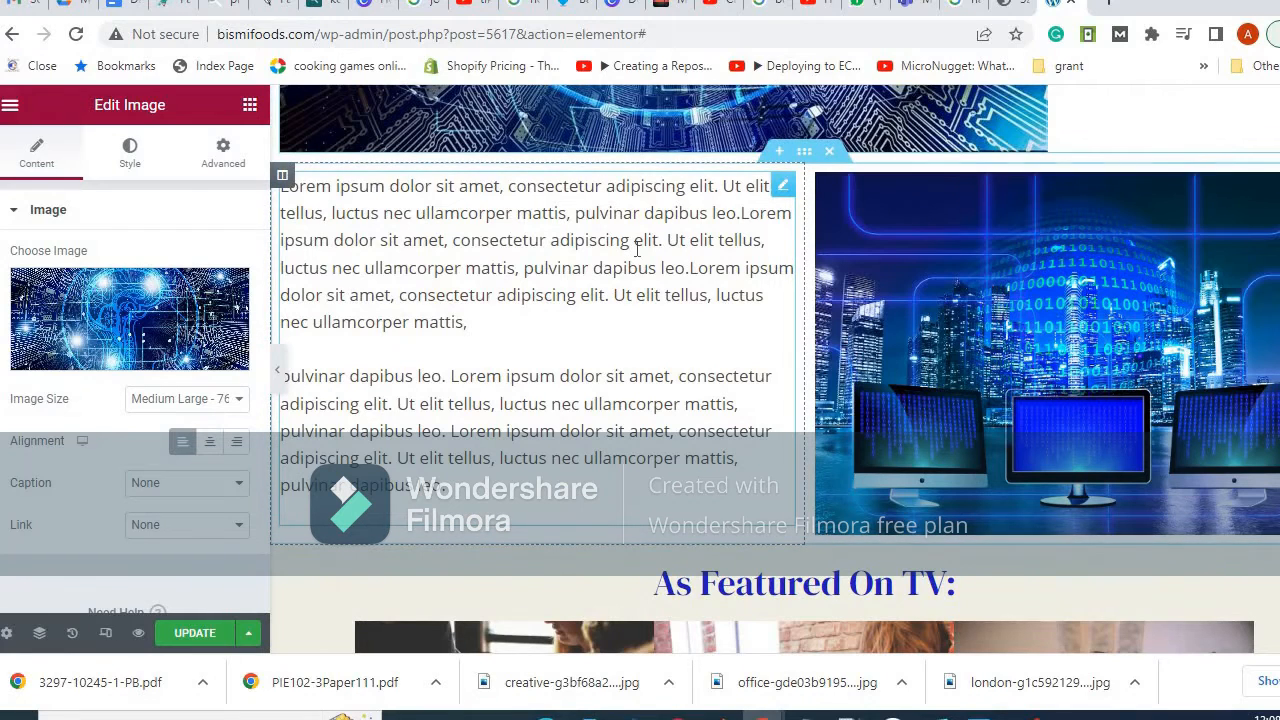
scroll(660, 360, "up", 3)
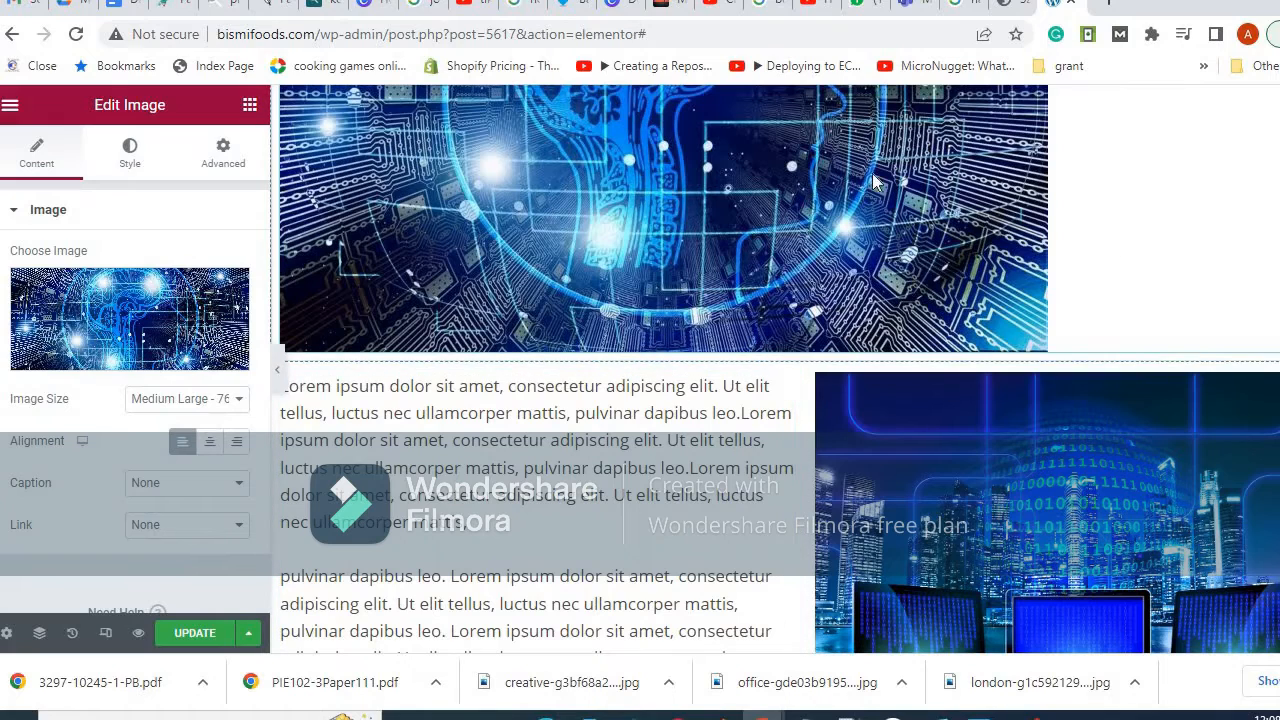
scroll(532, 243, "up", 2)
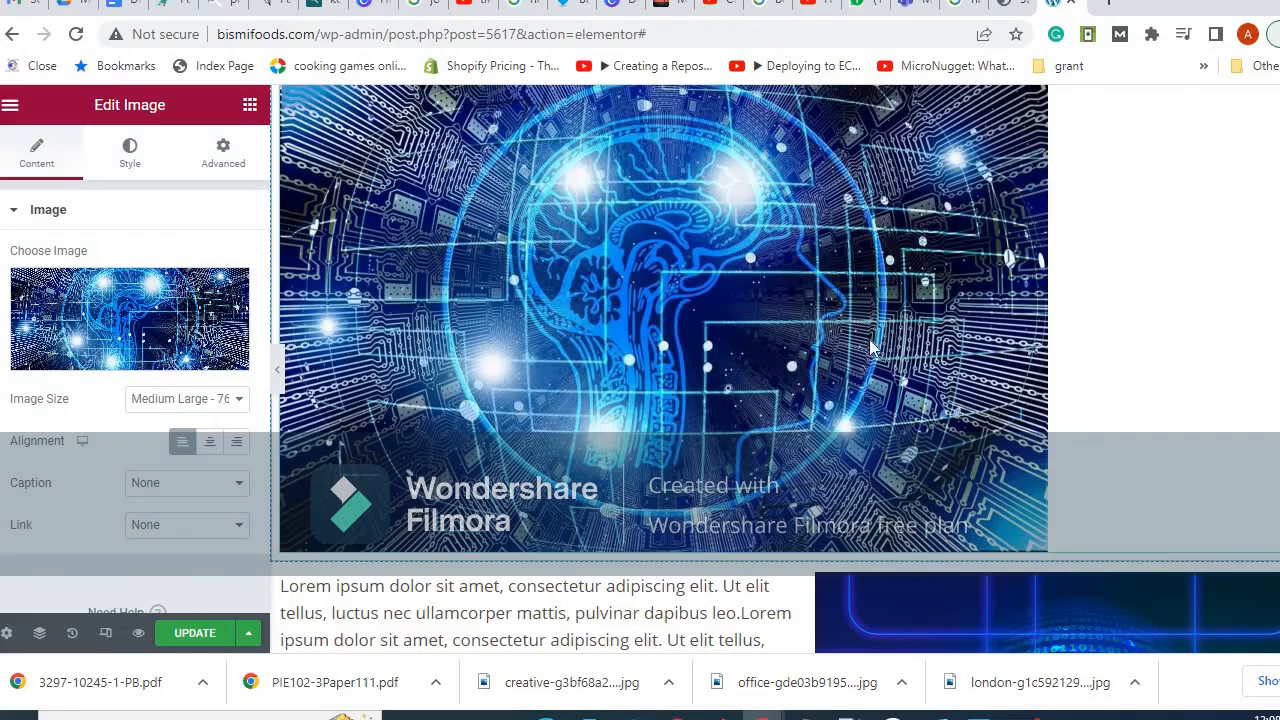
scroll(869, 338, "down", 5)
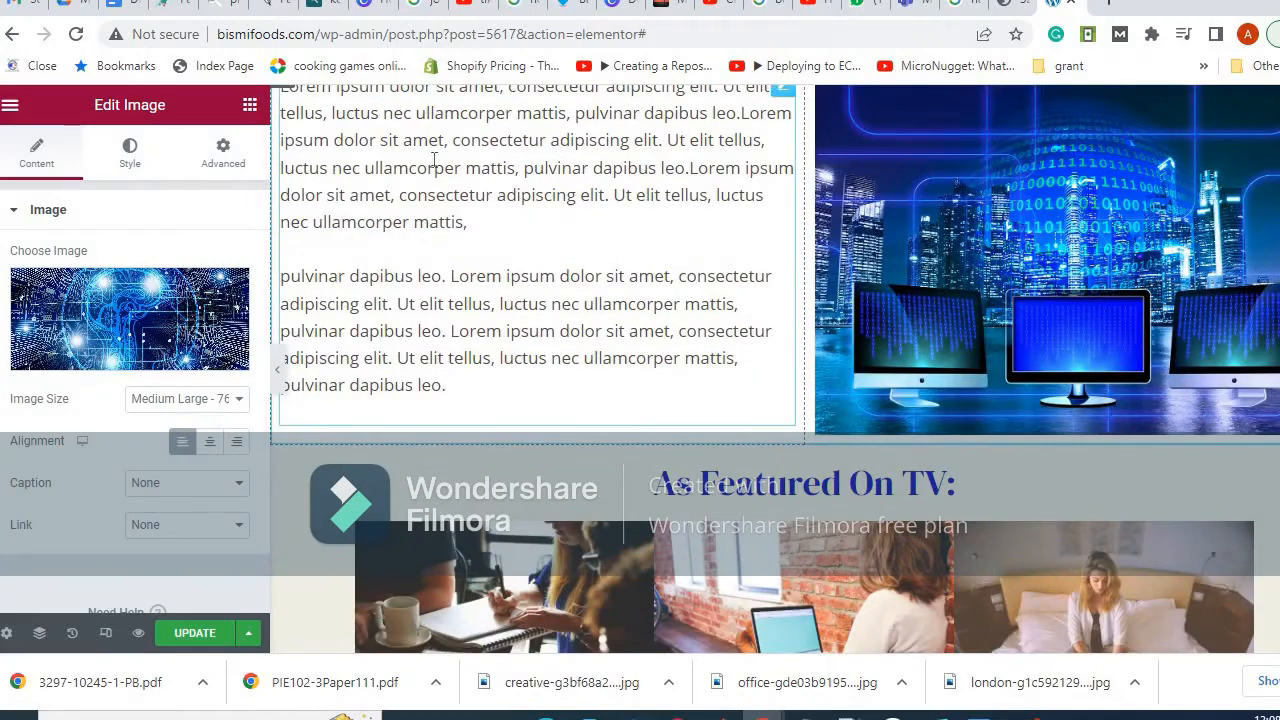
scroll(432, 190, "down", 2)
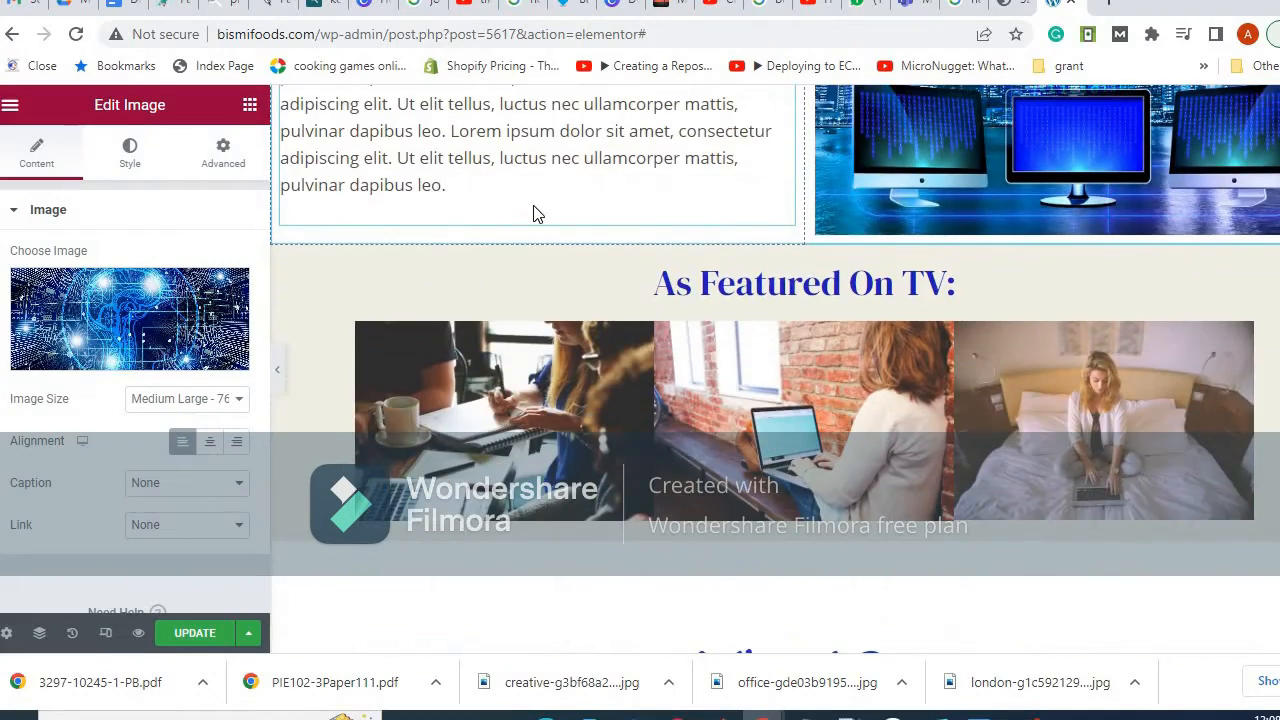
scroll(536, 228, "down", 5)
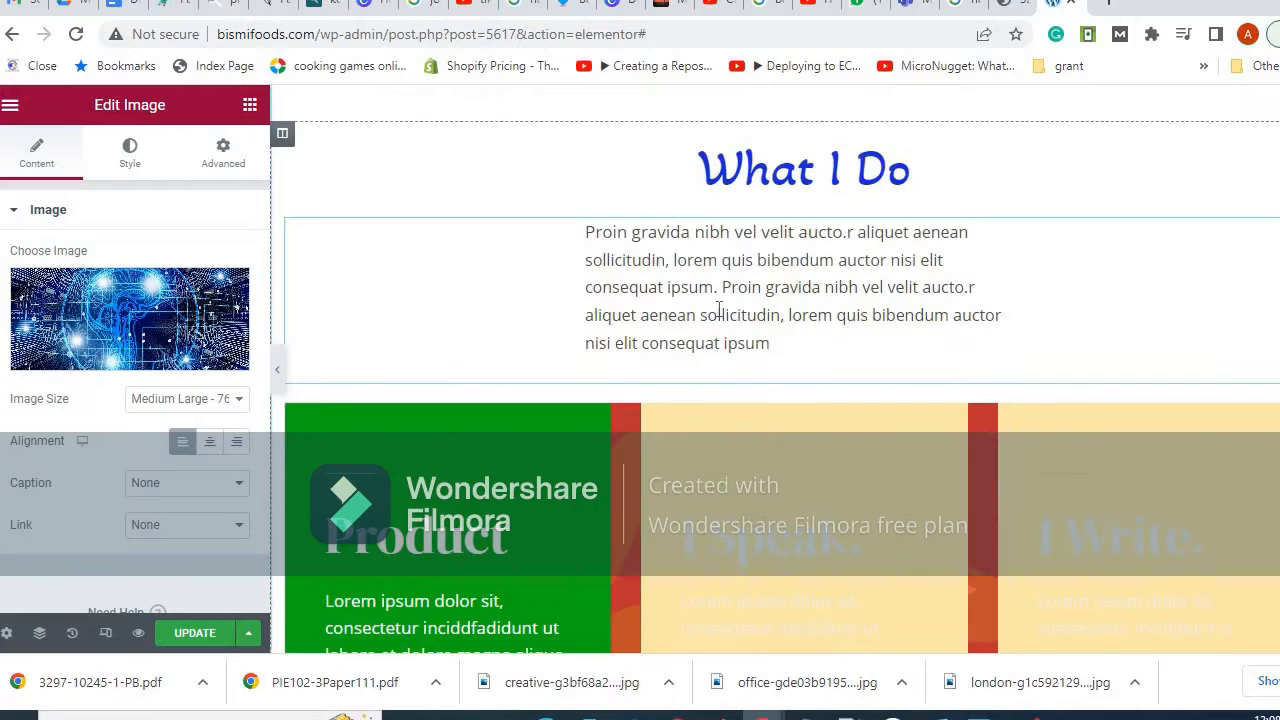
left_click(914, 379)
scroll(881, 377, "down", 2)
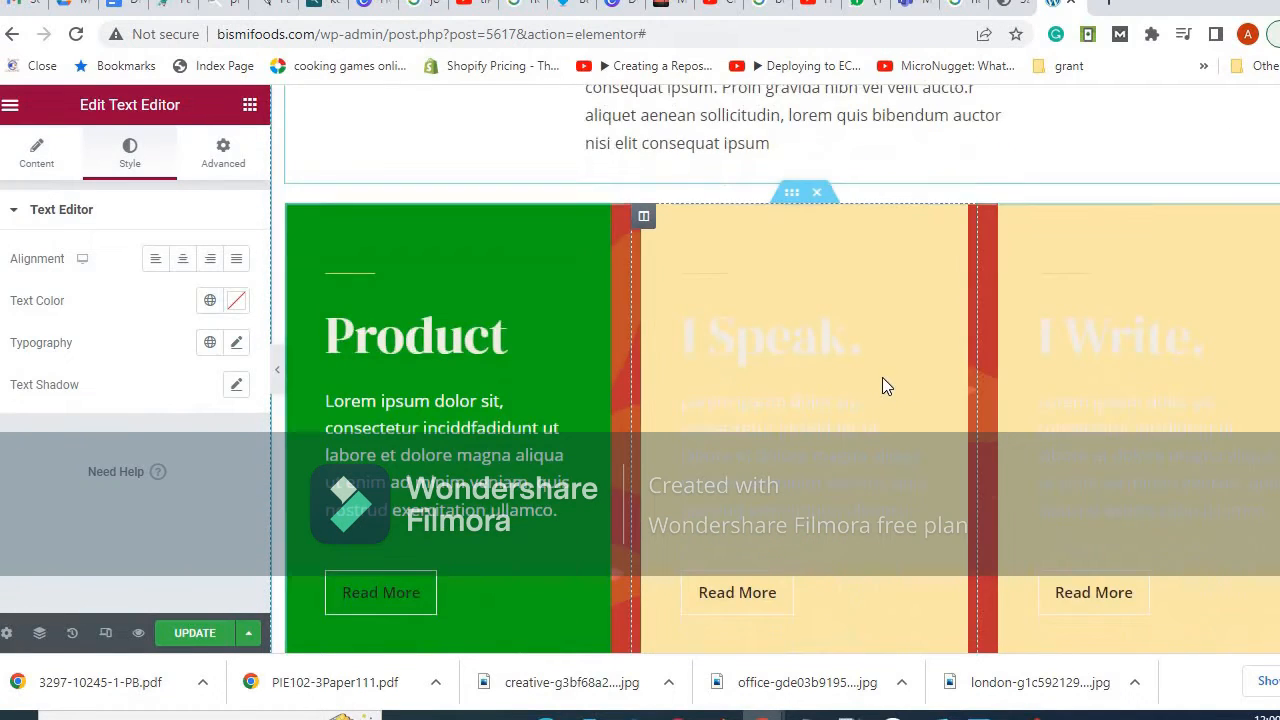
Change the heading of the green card below "What I Do" from singular to "Products".
scroll(881, 377, "up", 2)
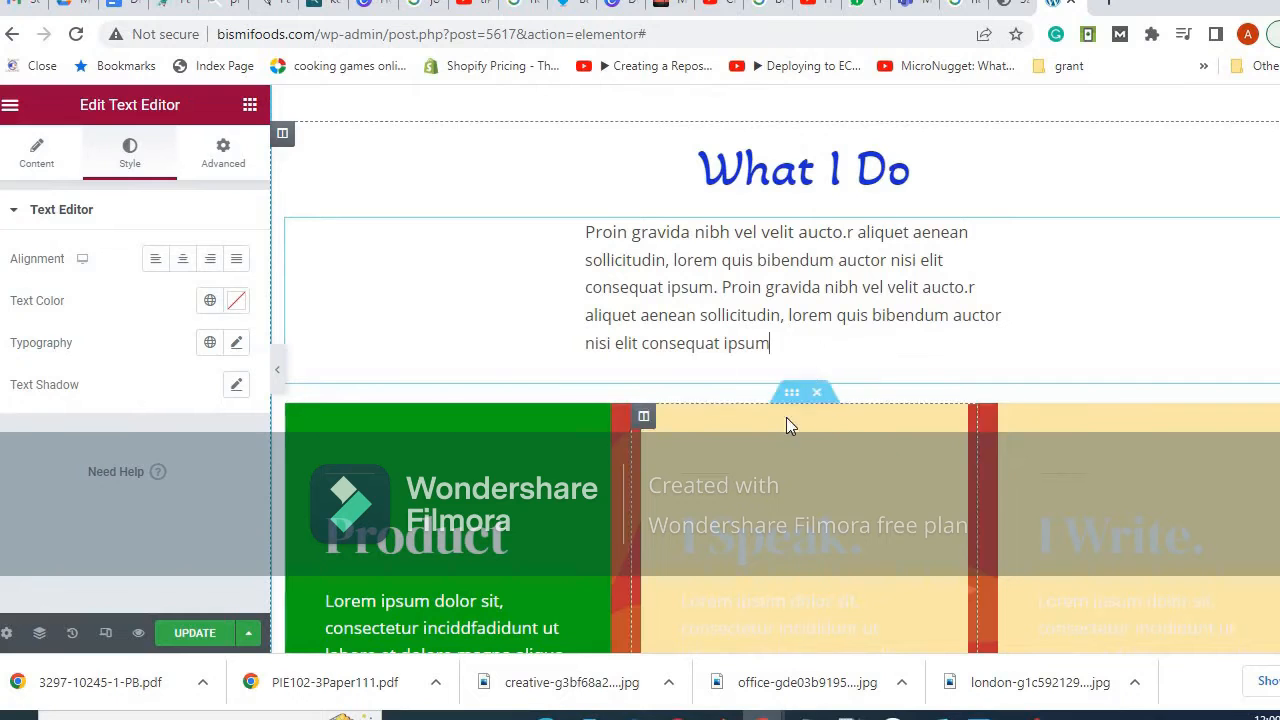
scroll(771, 394, "down", 2)
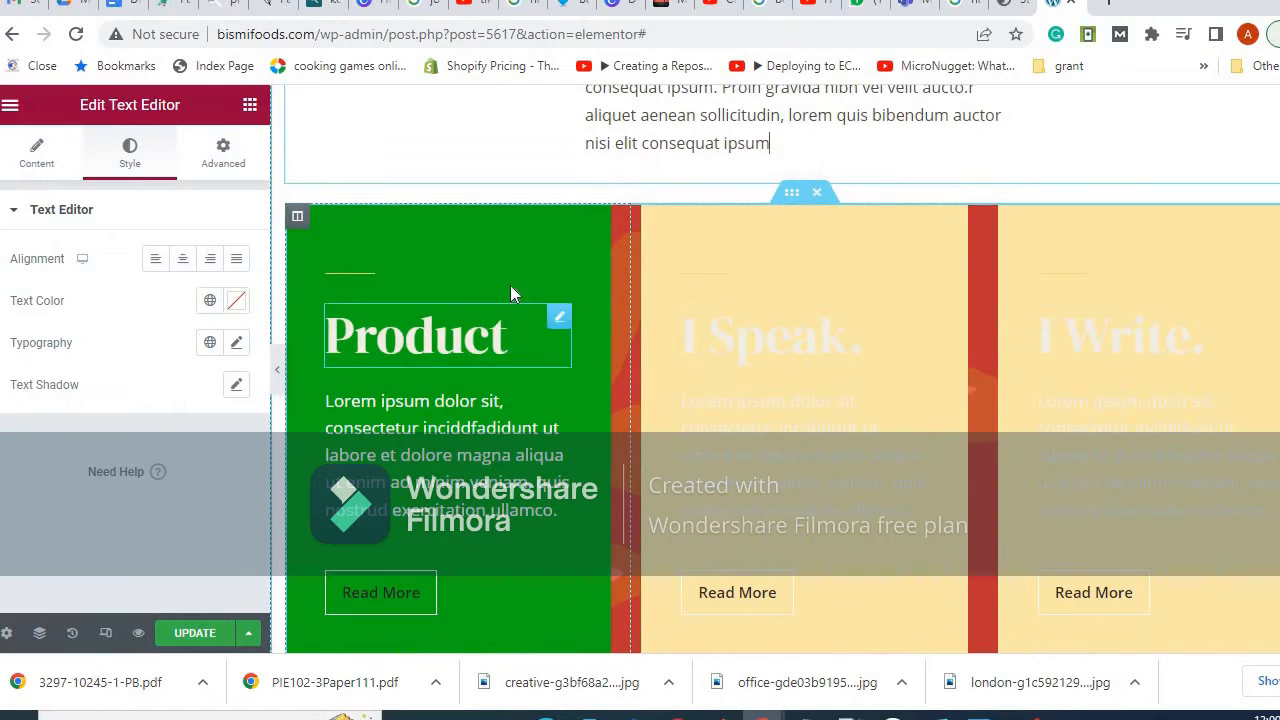
left_click(420, 341)
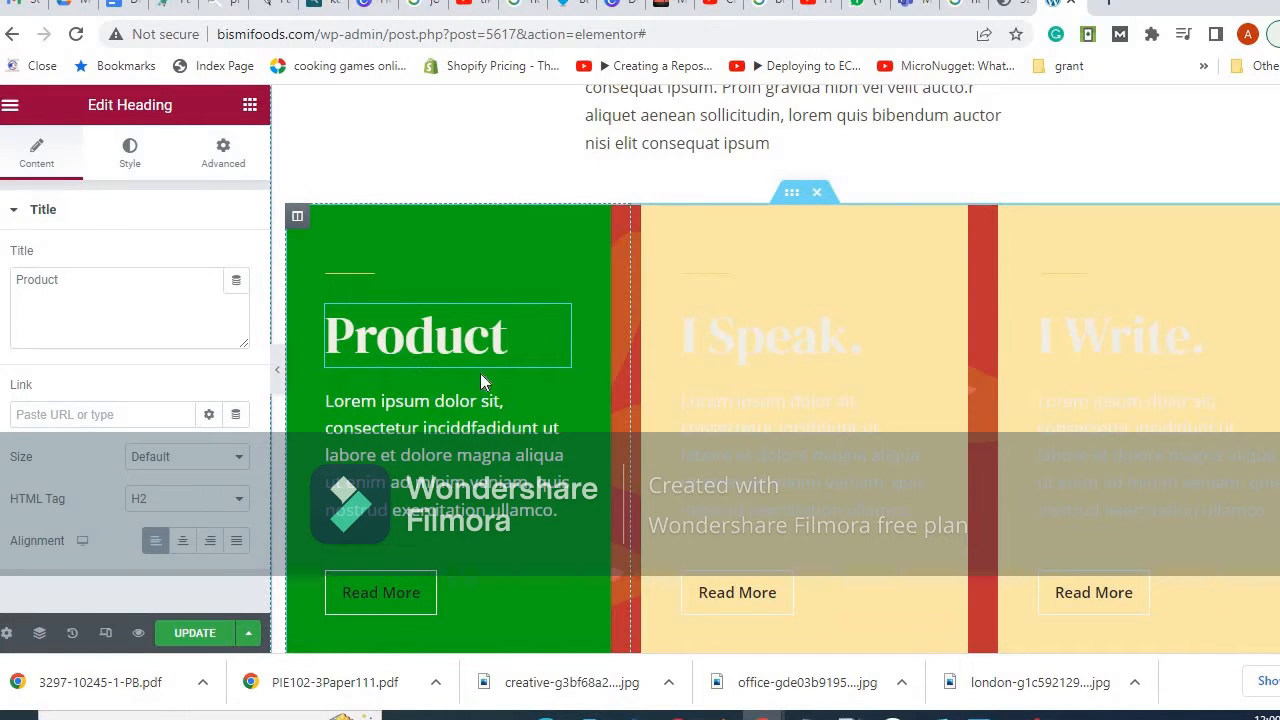
type("s")
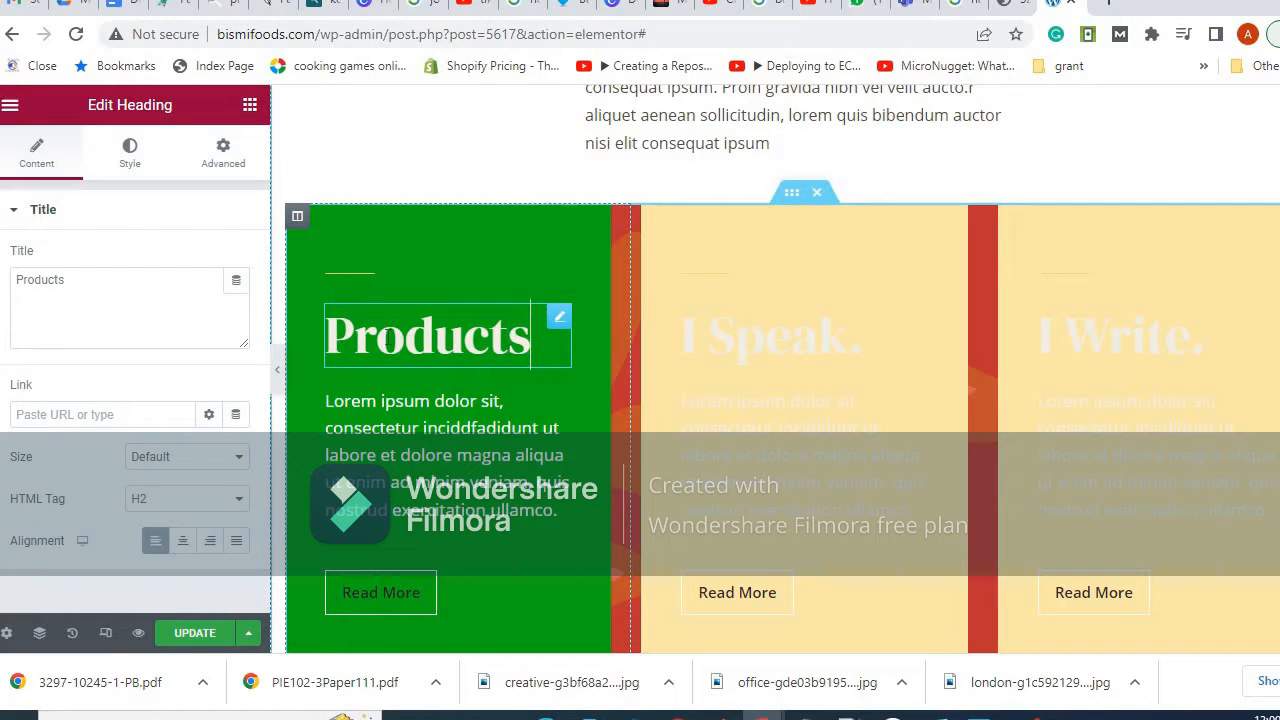
Set the text color of the "Products" heading to a strong blue.
left_click(129, 150)
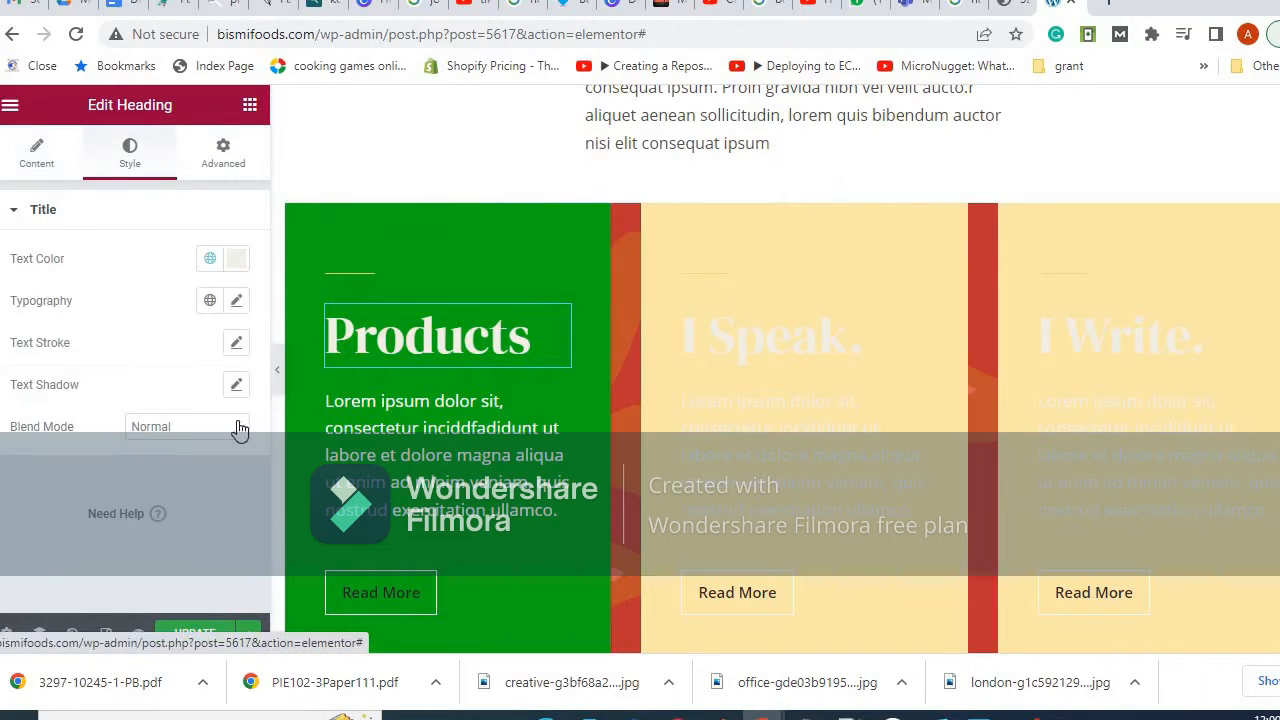
left_click(236, 262)
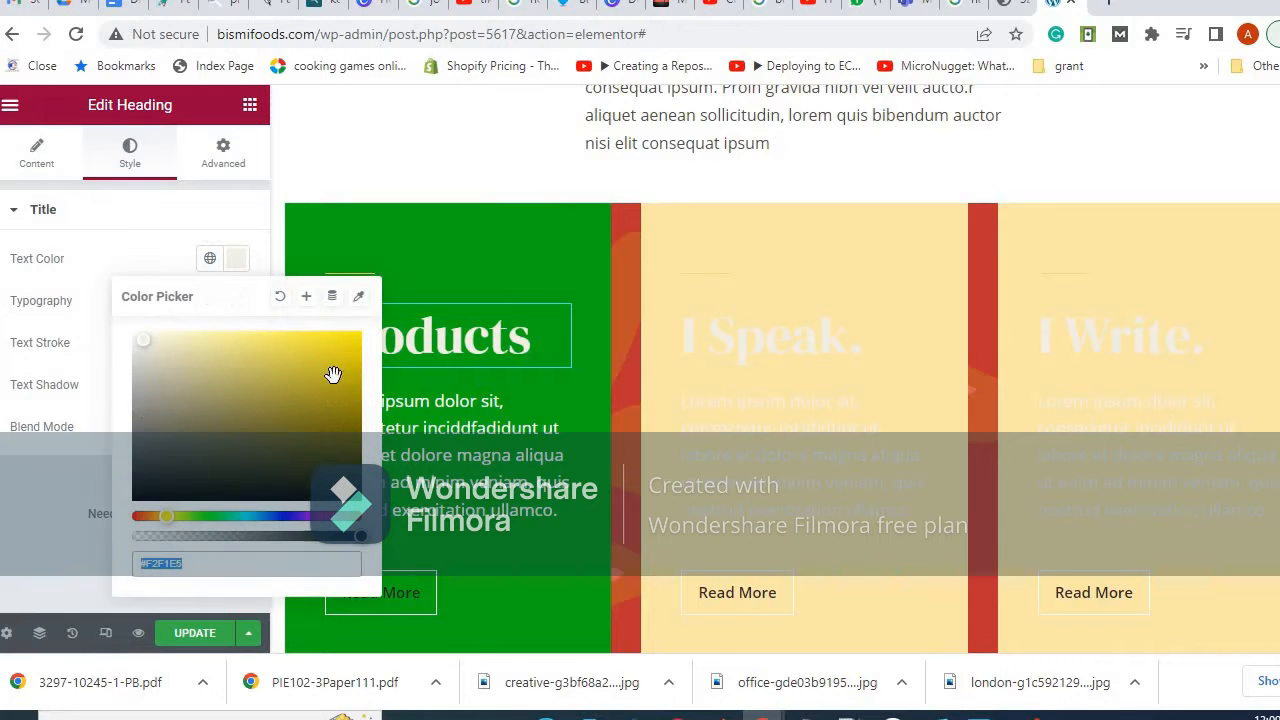
left_click(270, 522)
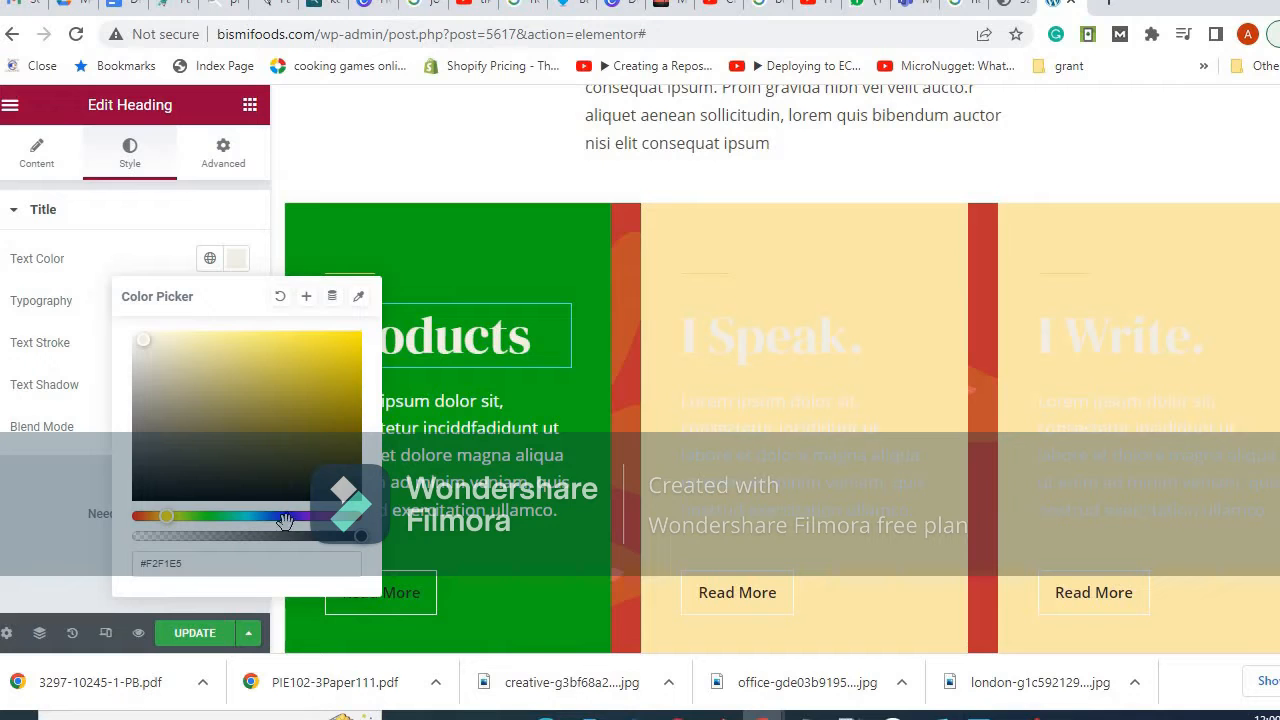
left_click(285, 516)
left_click(344, 364)
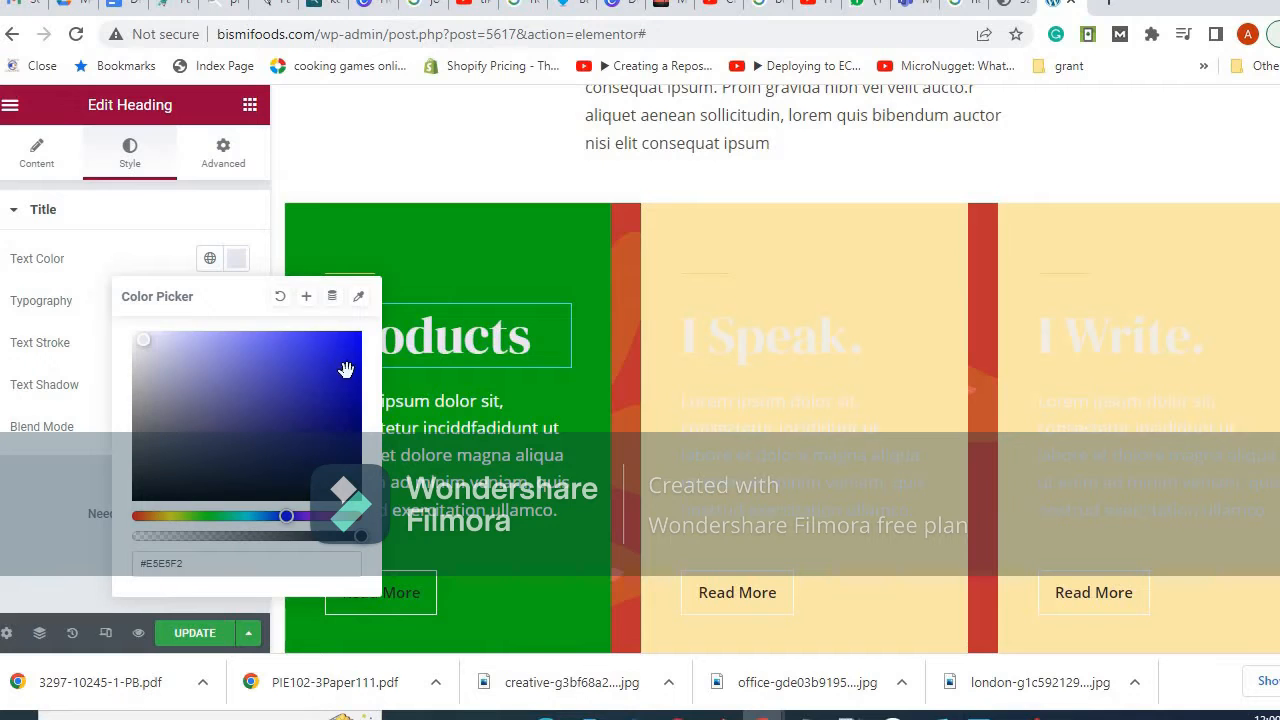
Set the text color of the "I Speak." heading to a strong blue like the "Products" heading.
left_click(791, 347)
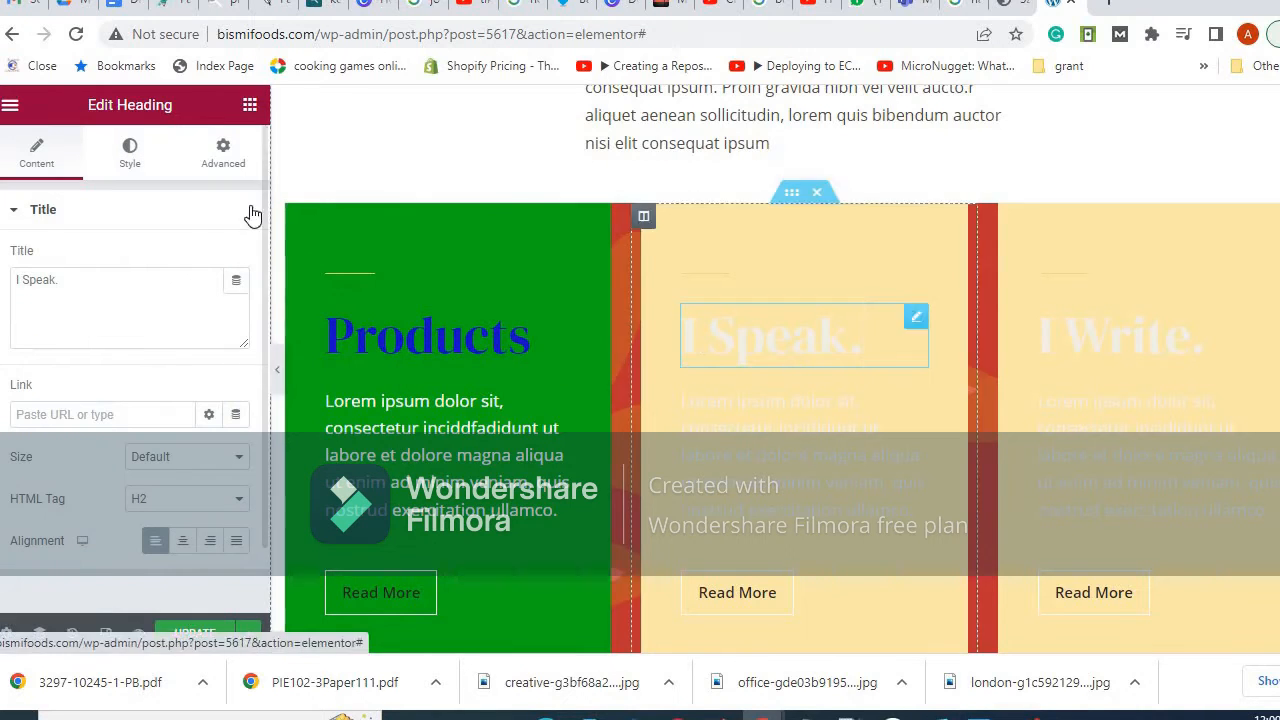
left_click(130, 150)
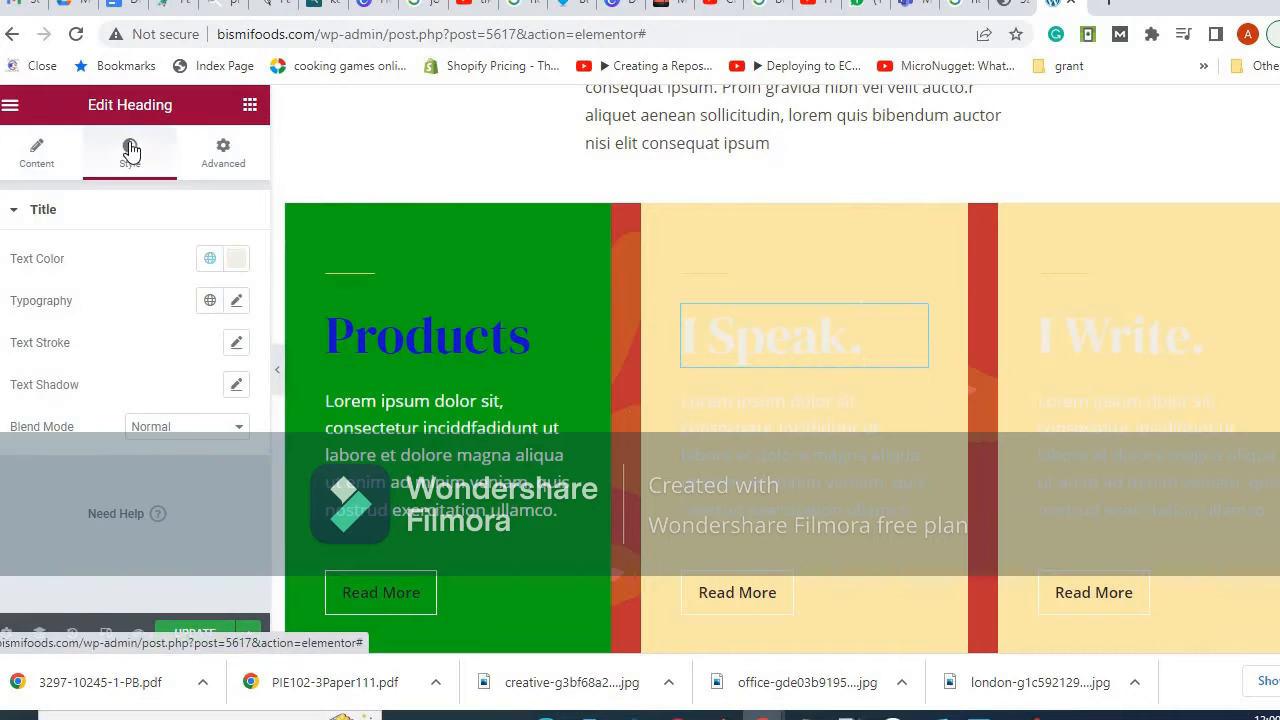
left_click(240, 268)
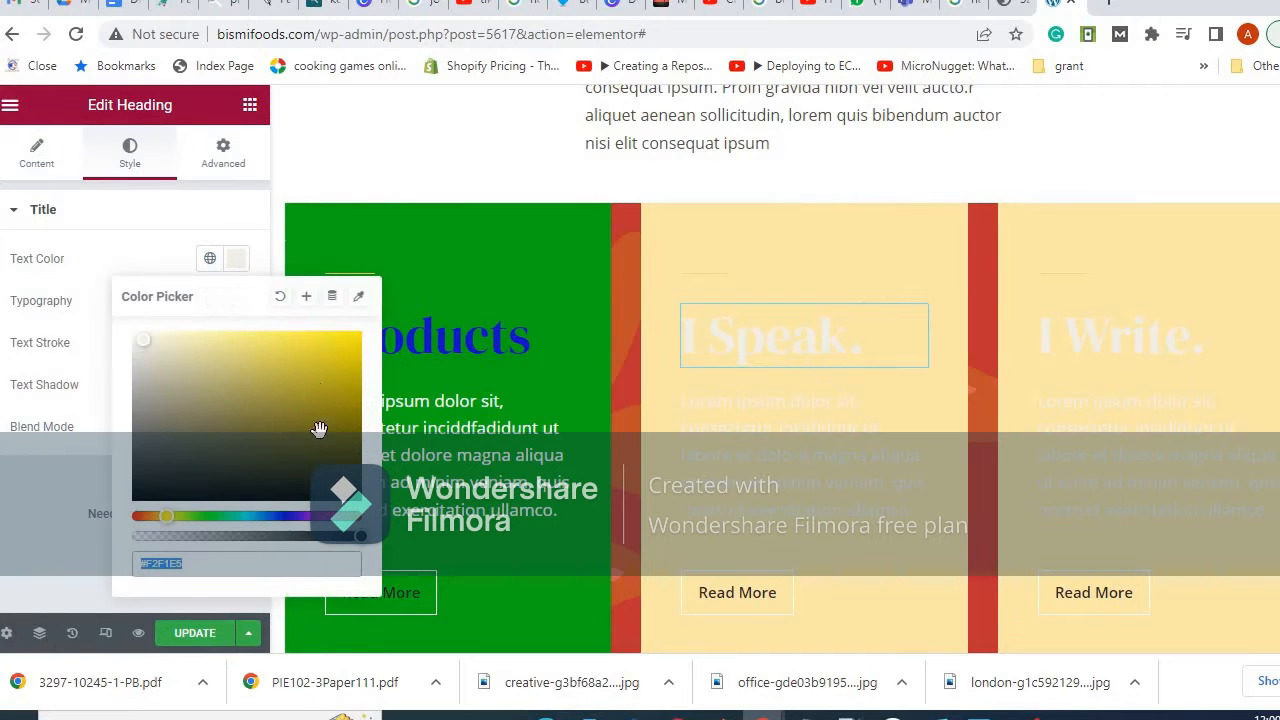
left_click(288, 515)
left_click(343, 363)
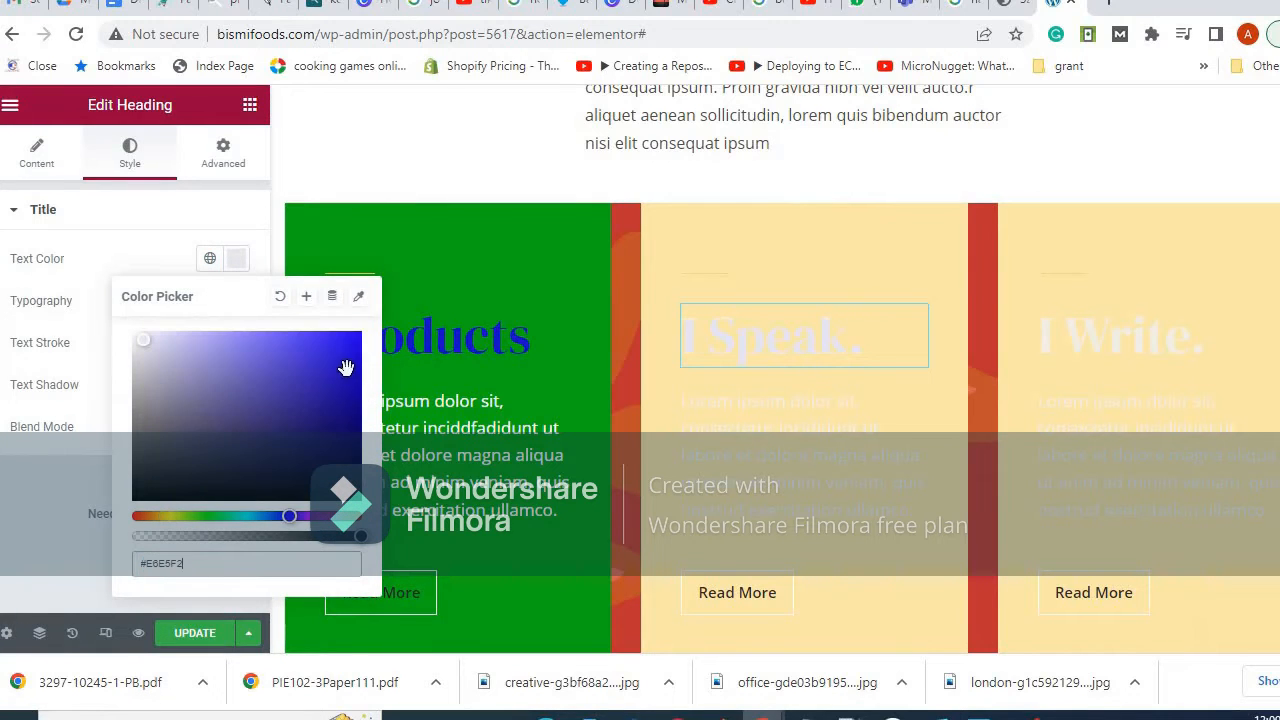
Recolor the "I Write." heading text in a strong blue matching the other two card headings.
left_click(1146, 345)
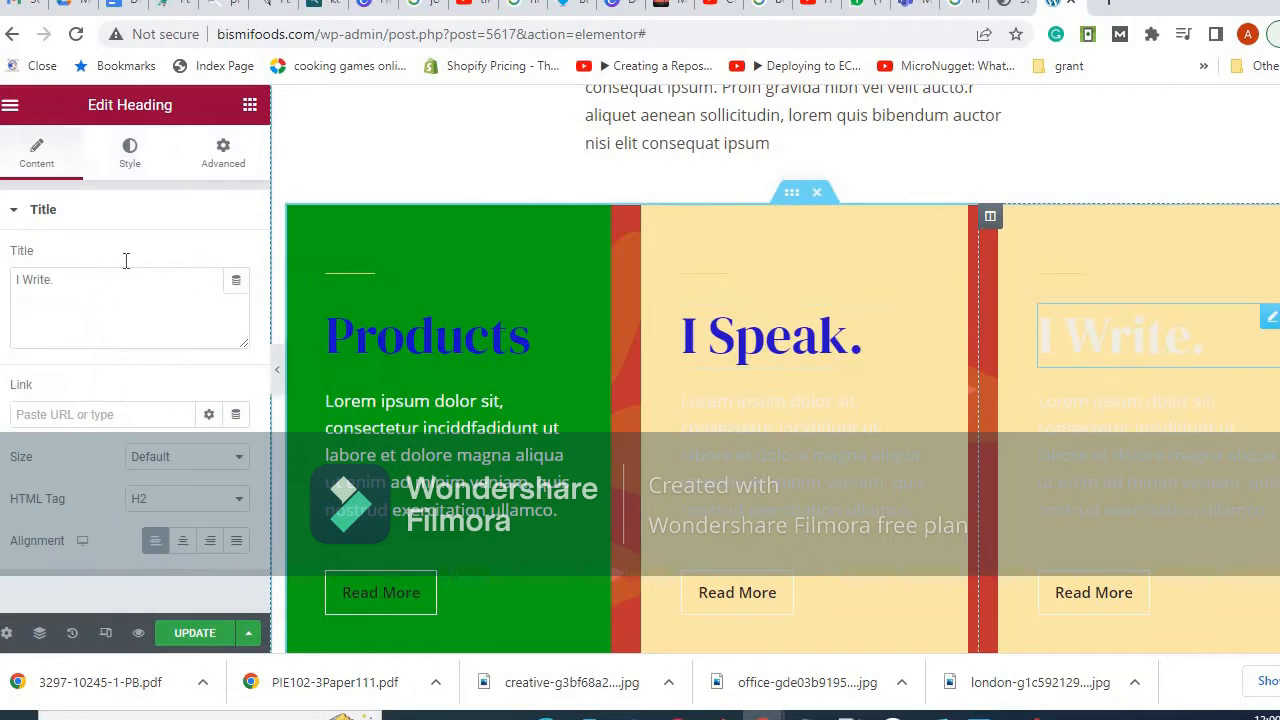
left_click(130, 157)
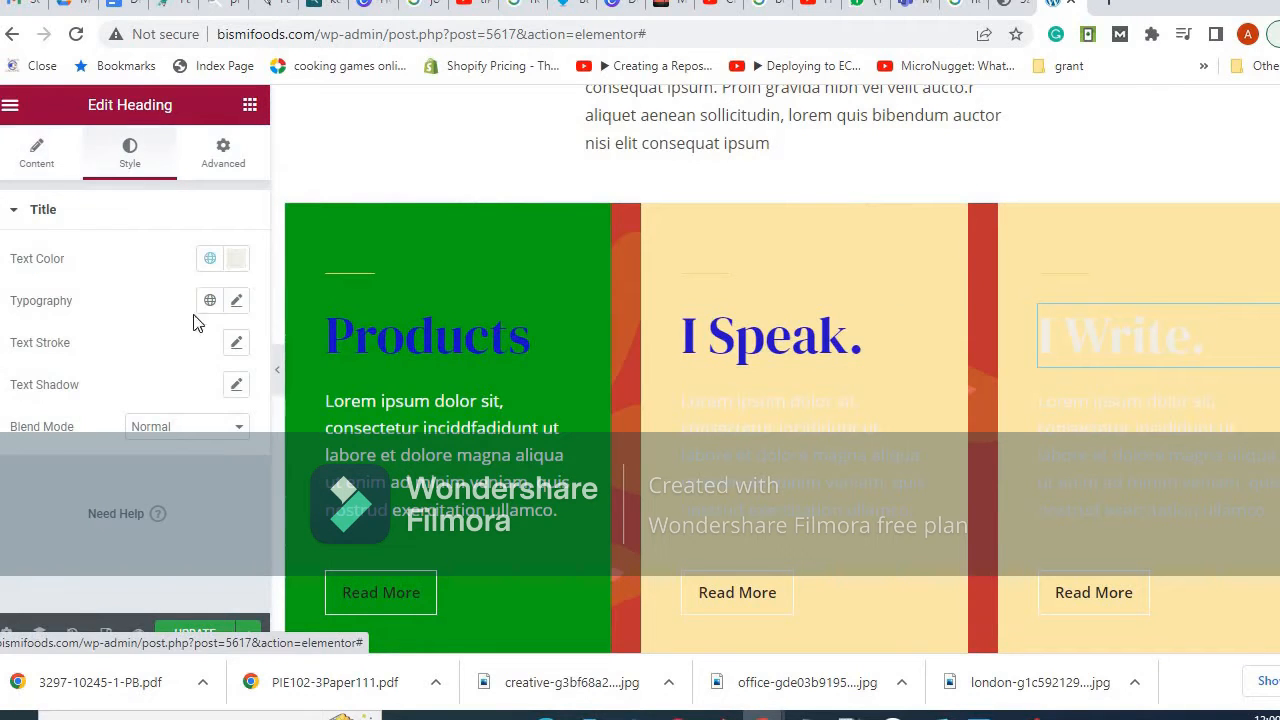
left_click(236, 260)
left_click(283, 516)
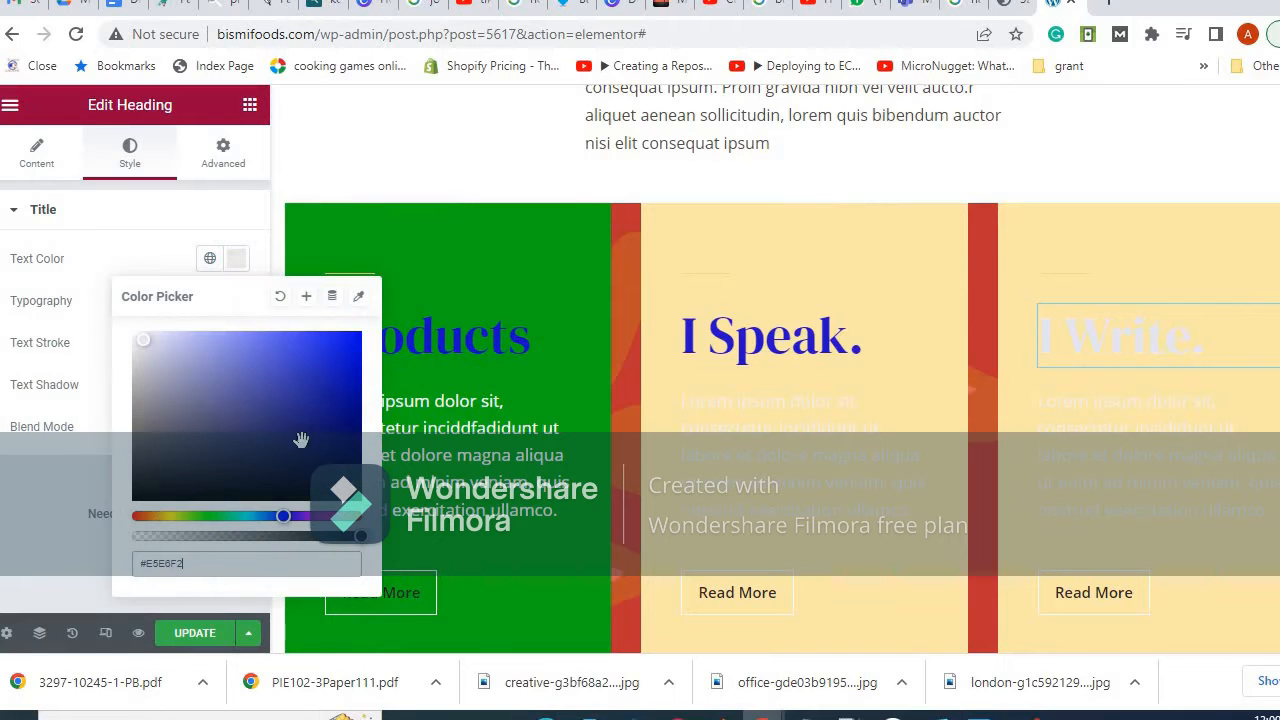
left_click(333, 363)
Change the background color of the "I Speak." column to a golden brown.
left_click(765, 428)
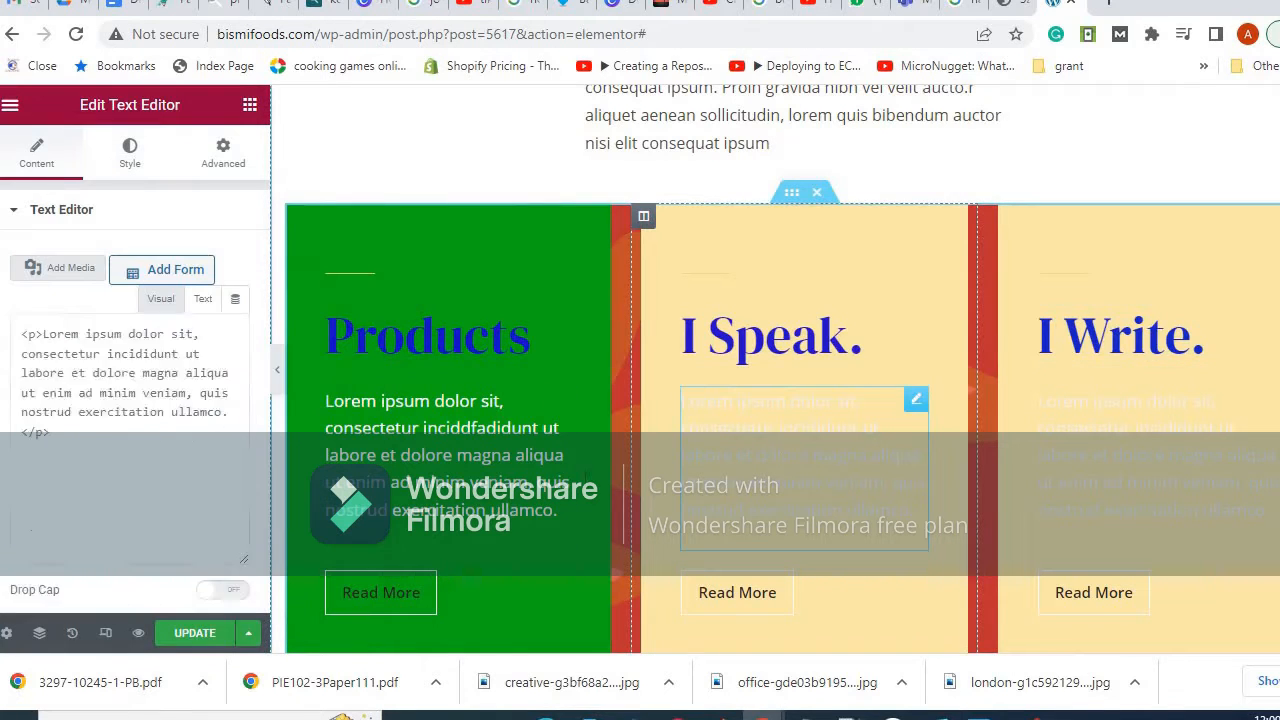
scroll(811, 432, "down", 1)
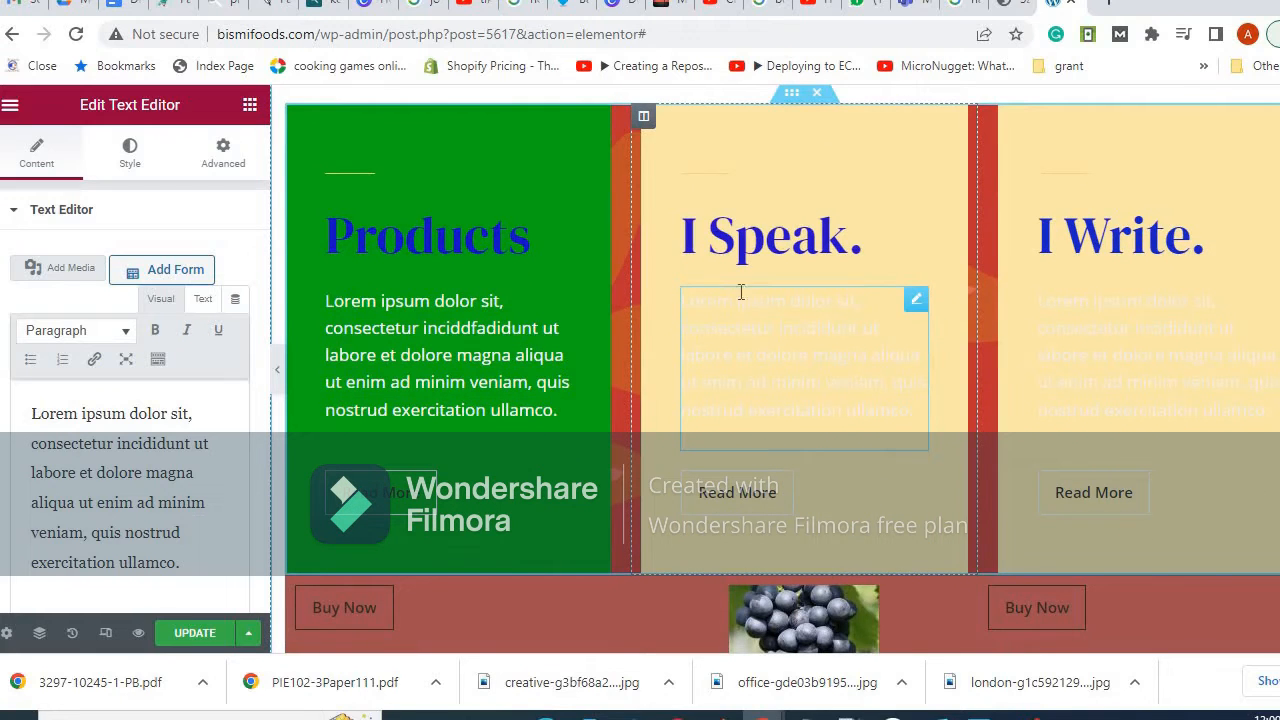
scroll(869, 344, "up", 1)
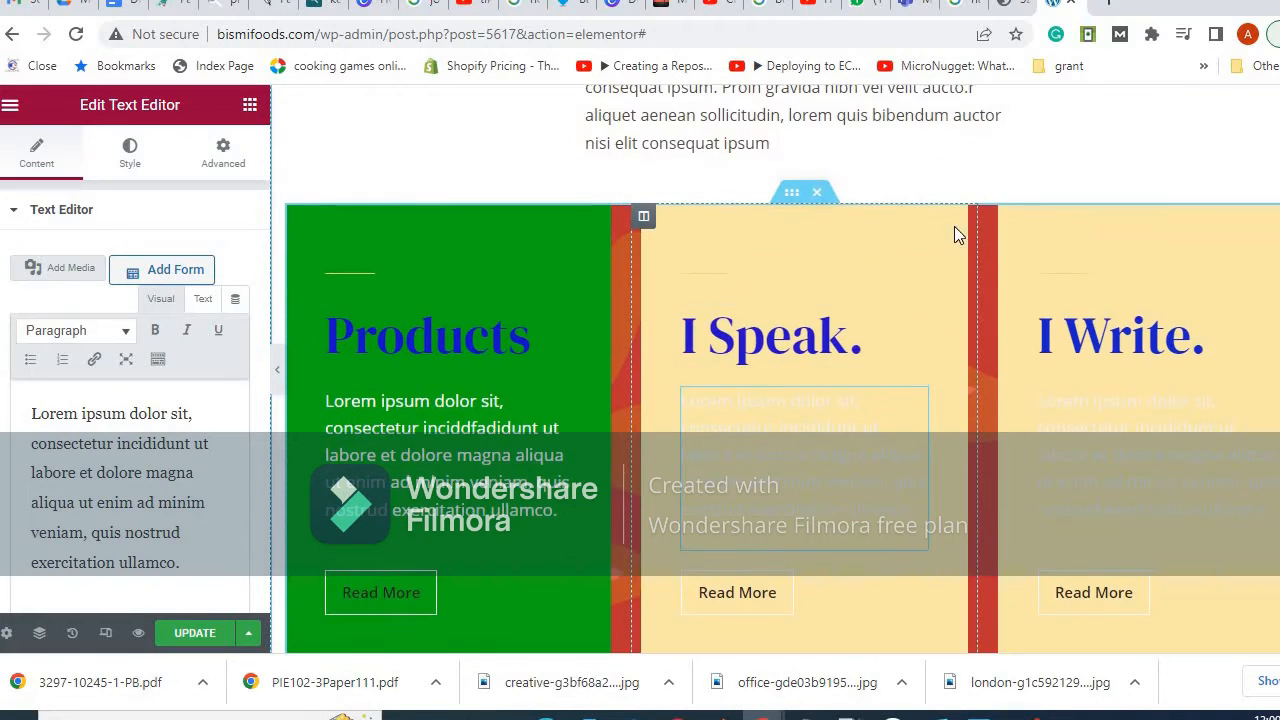
left_click(645, 218)
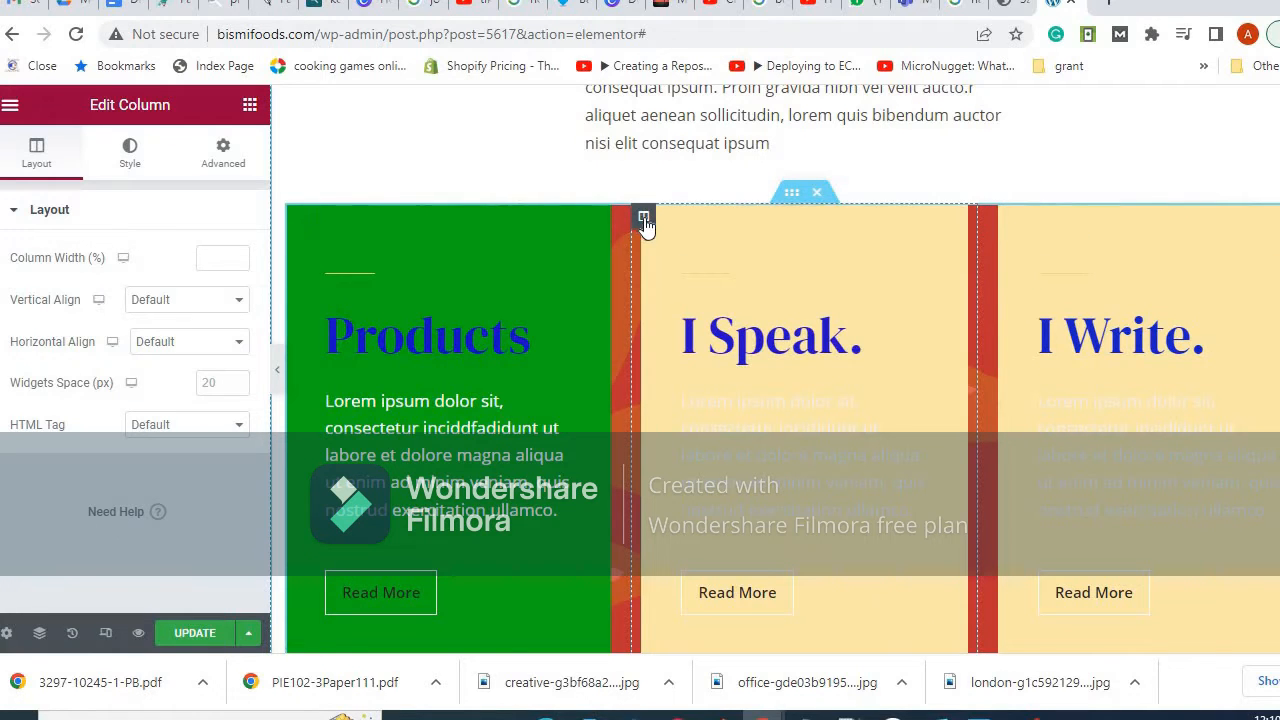
left_click(136, 150)
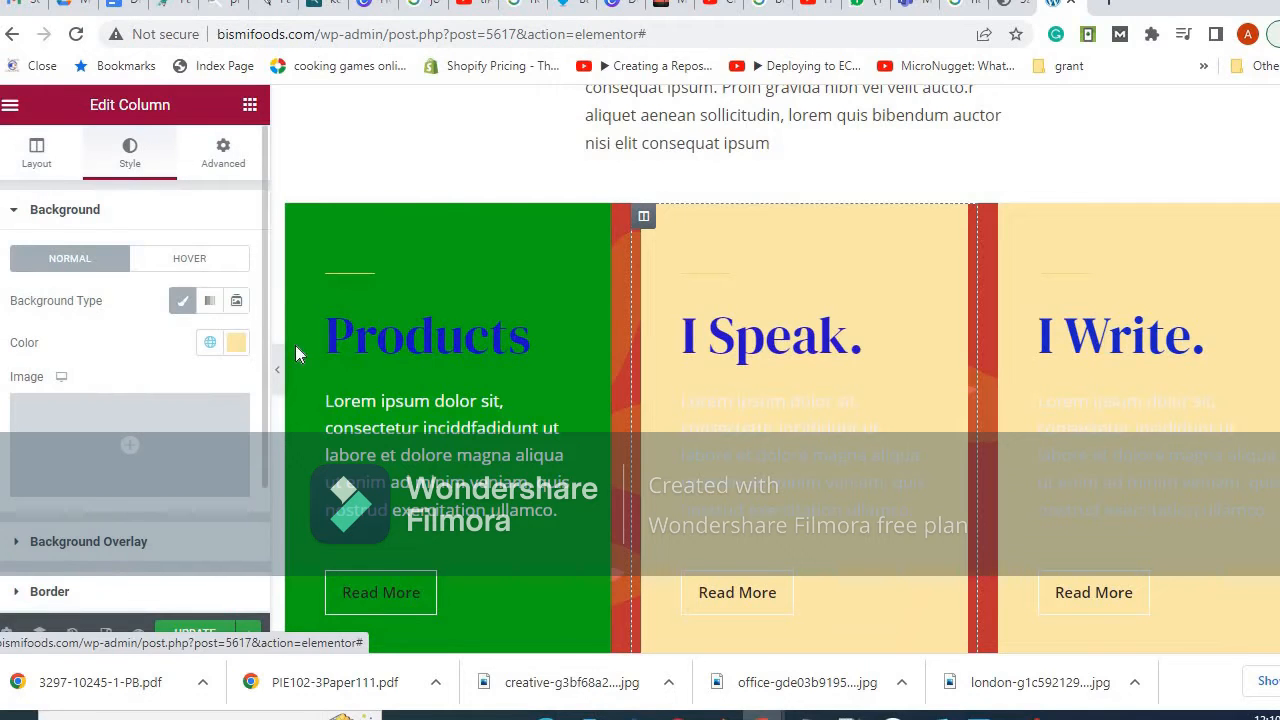
left_click(235, 344)
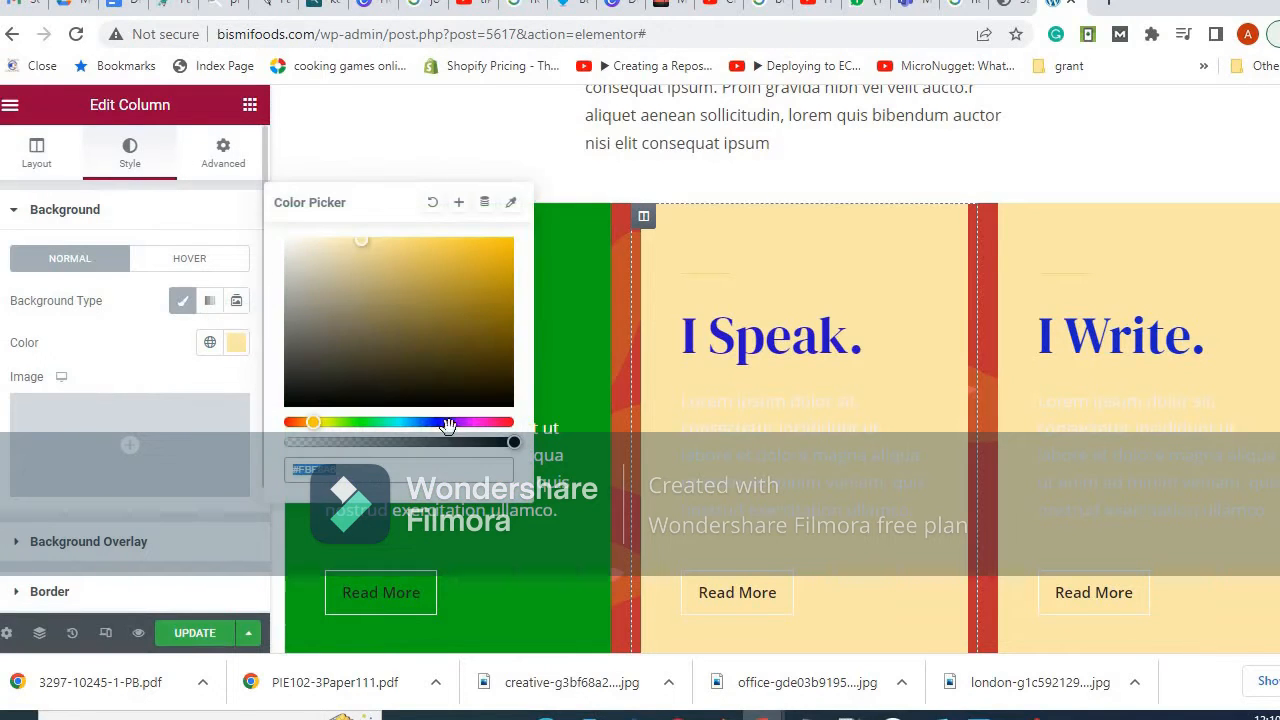
left_click(343, 377)
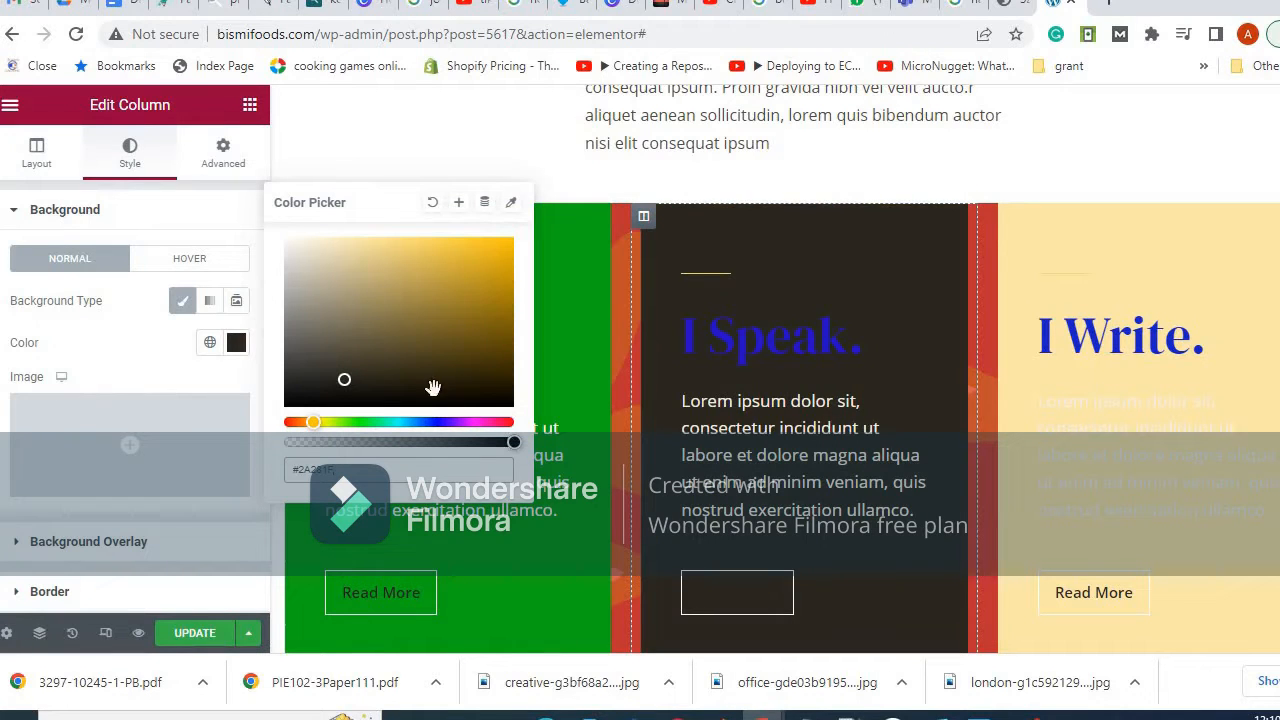
left_click(430, 366)
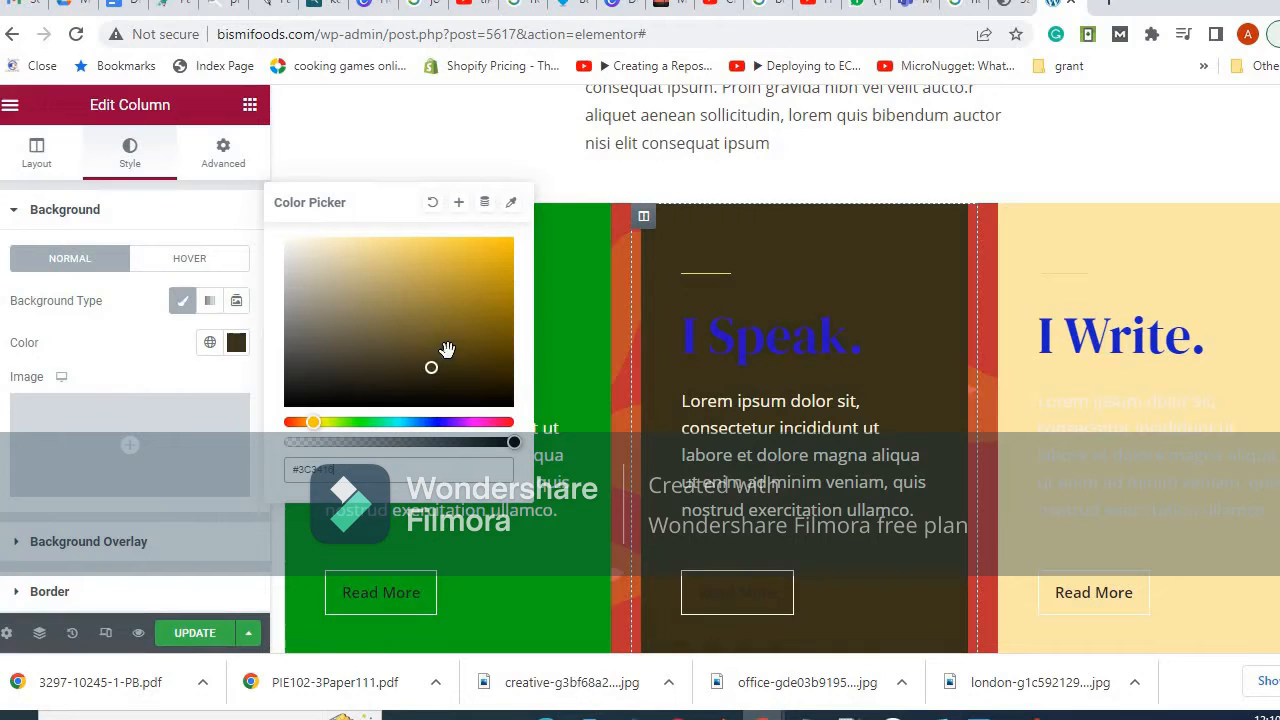
left_click(455, 281)
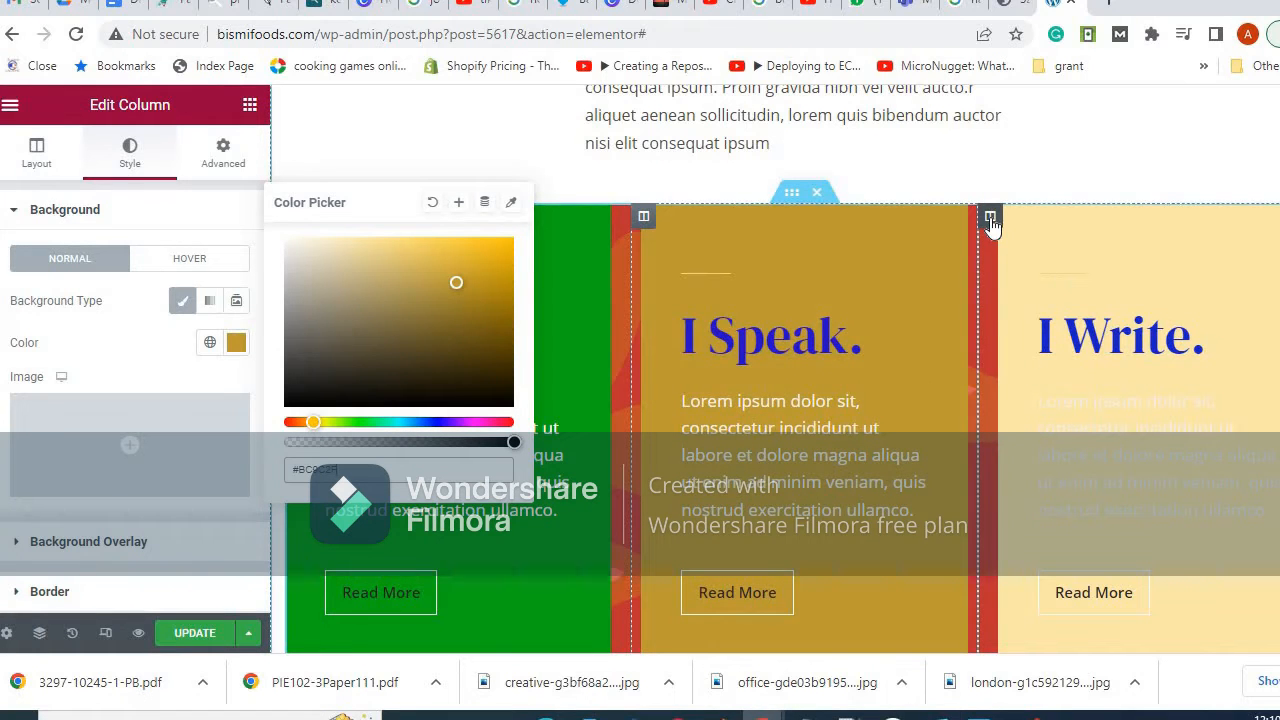
Change the background color of the "I Write." column to a very dark brown.
left_click(990, 217)
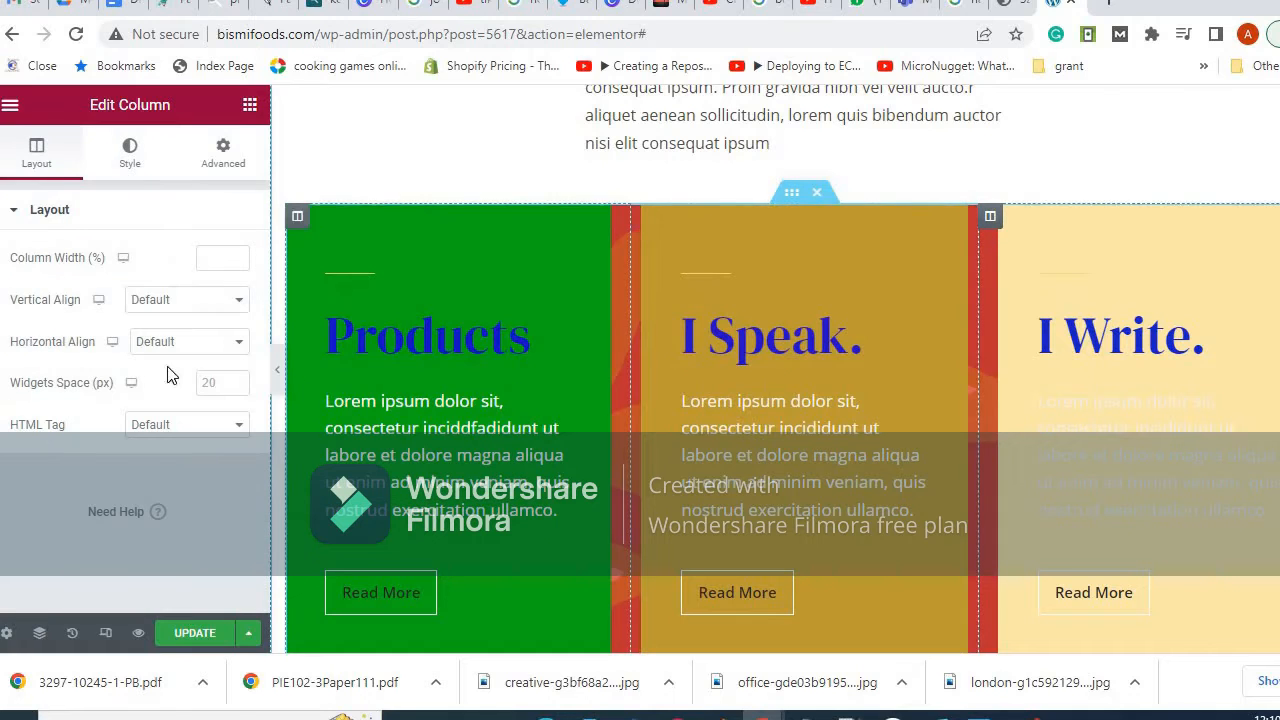
left_click(130, 157)
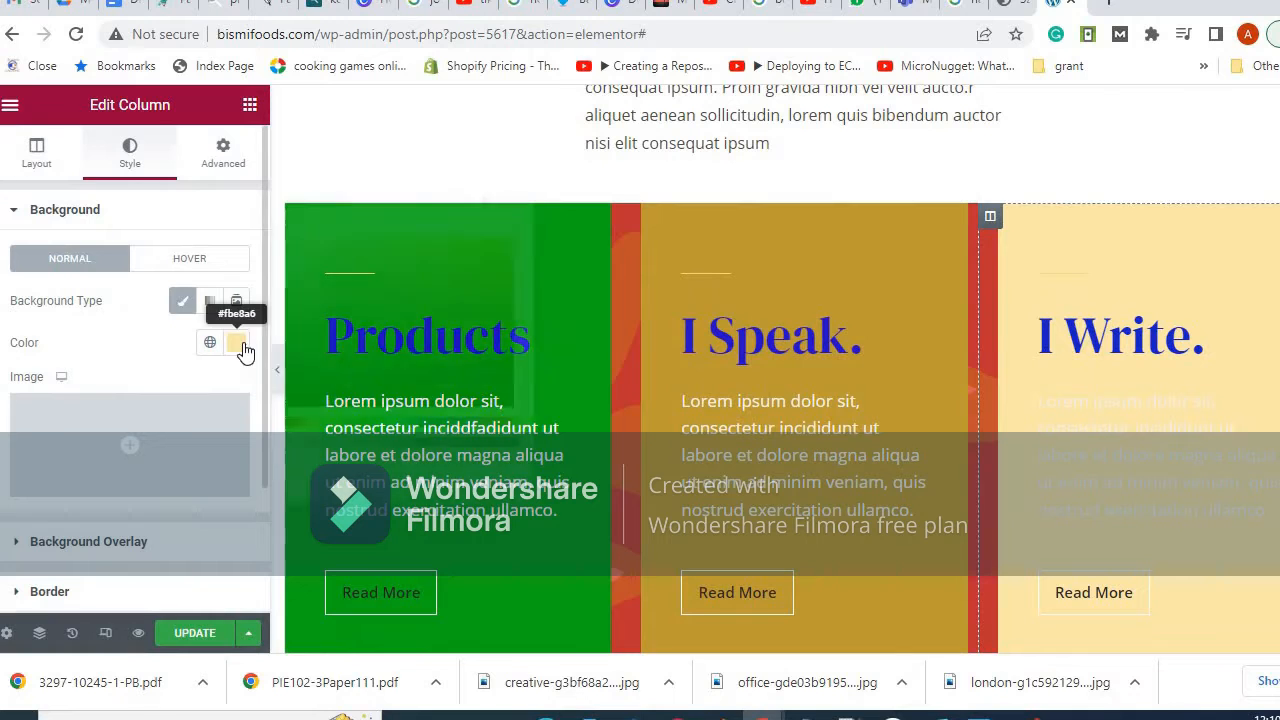
left_click(238, 346)
left_click(486, 371)
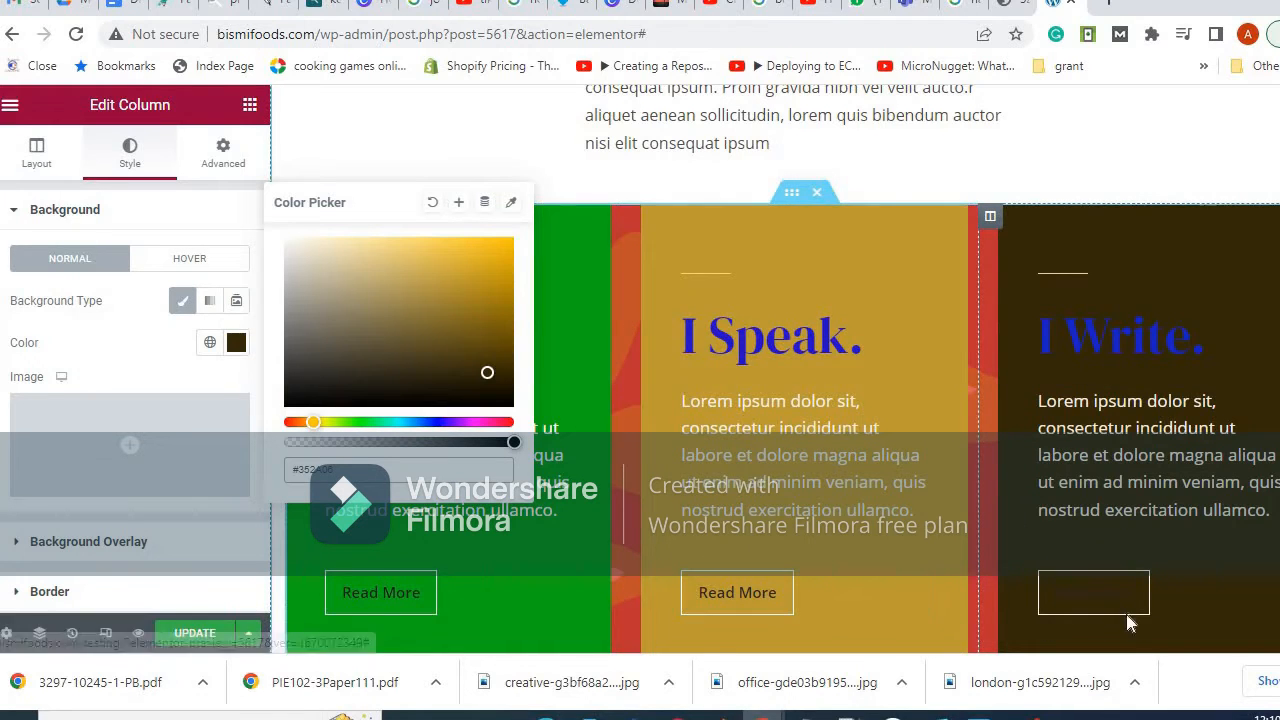
Set the text color of the "Read More" button in the "I Write." card to a light pinkish grey.
left_click(1085, 598)
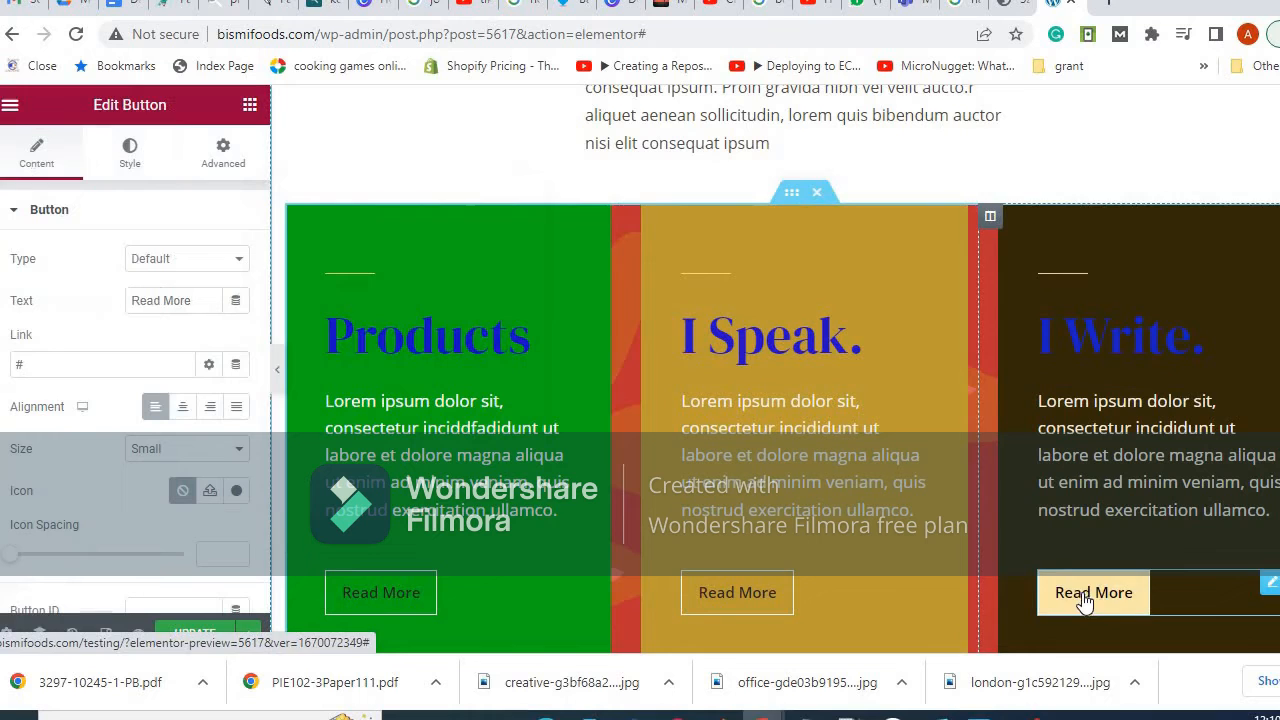
left_click(131, 153)
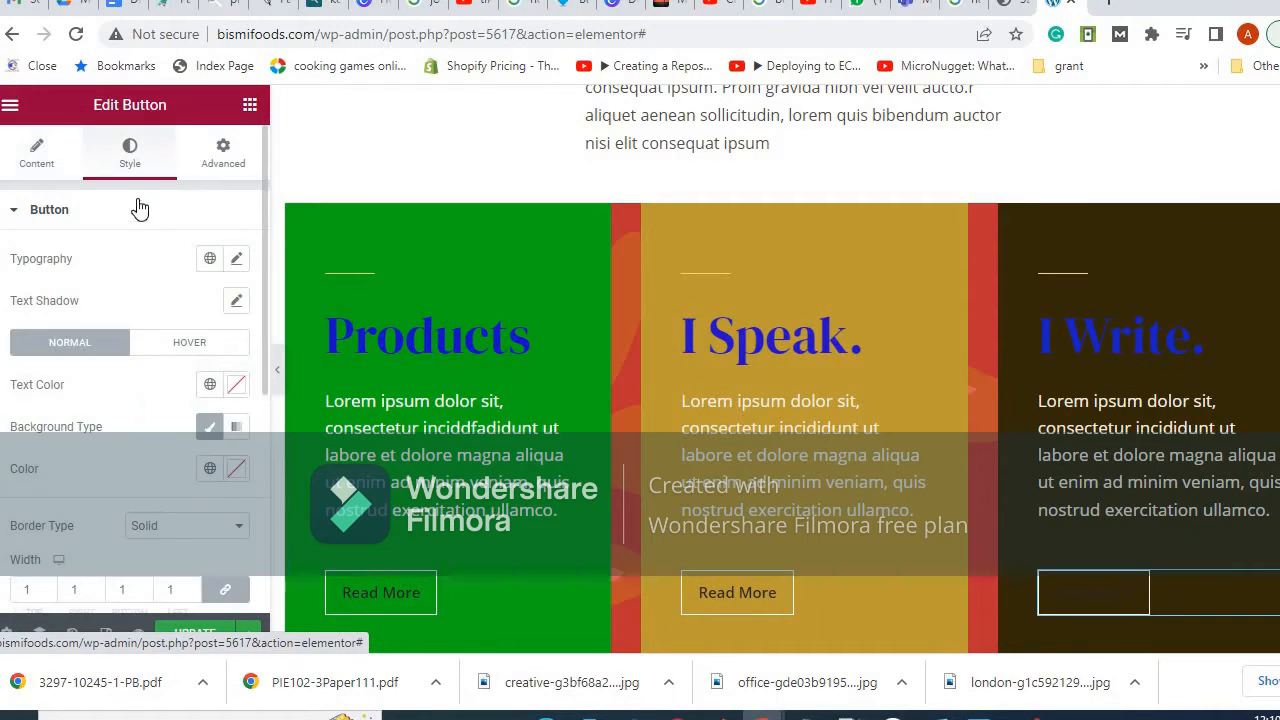
left_click(237, 387)
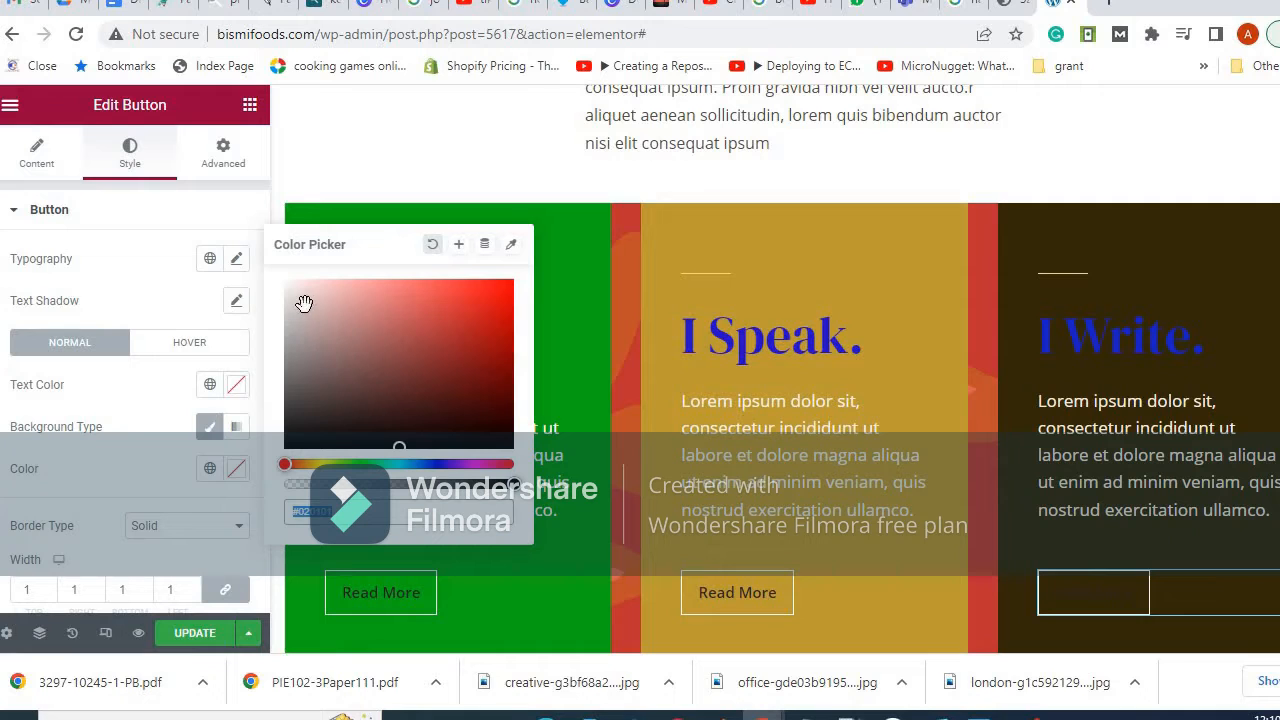
left_click(305, 306)
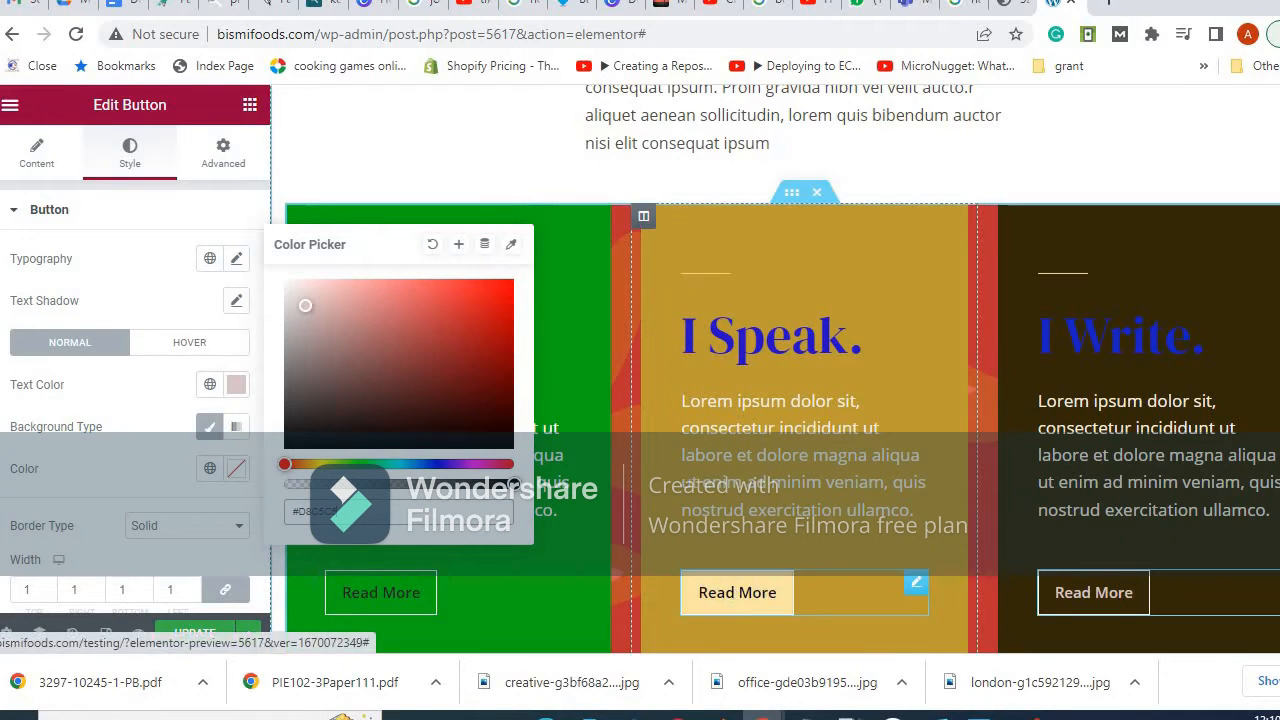
Set the text color of the "Read More" button in the "I Speak." card to a light pinkish grey.
left_click(737, 592)
left_click(130, 152)
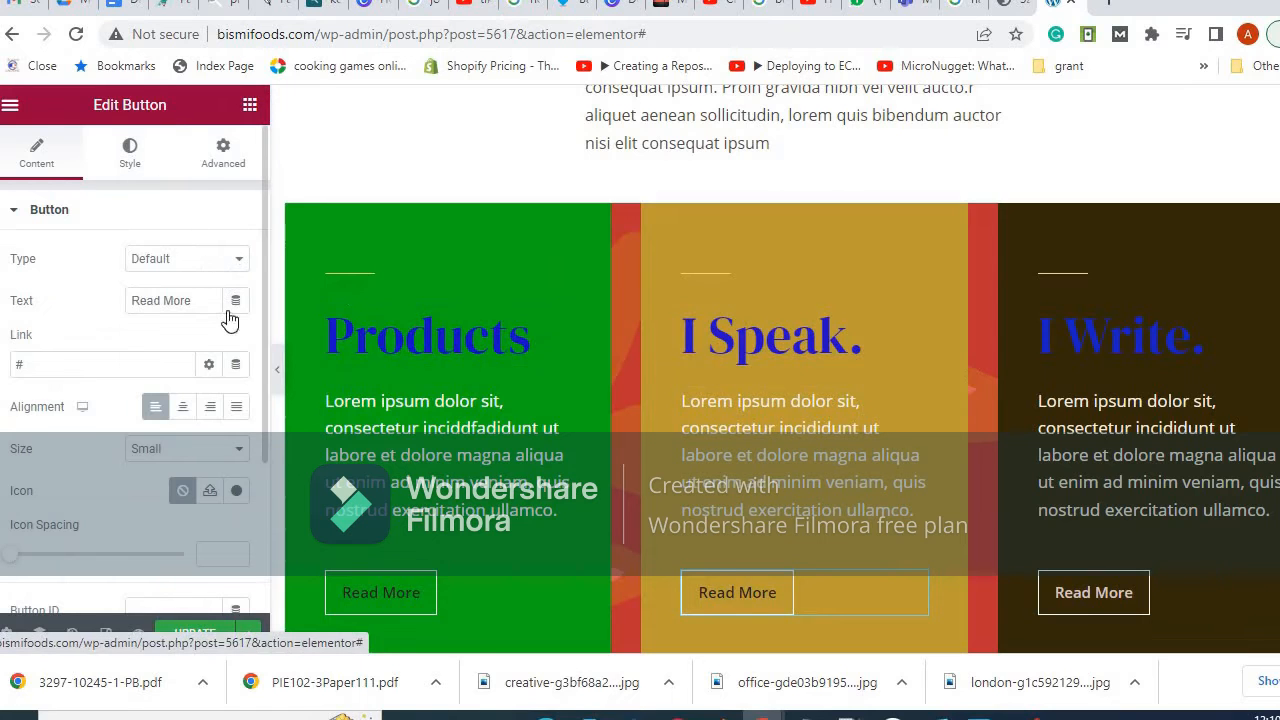
left_click(237, 386)
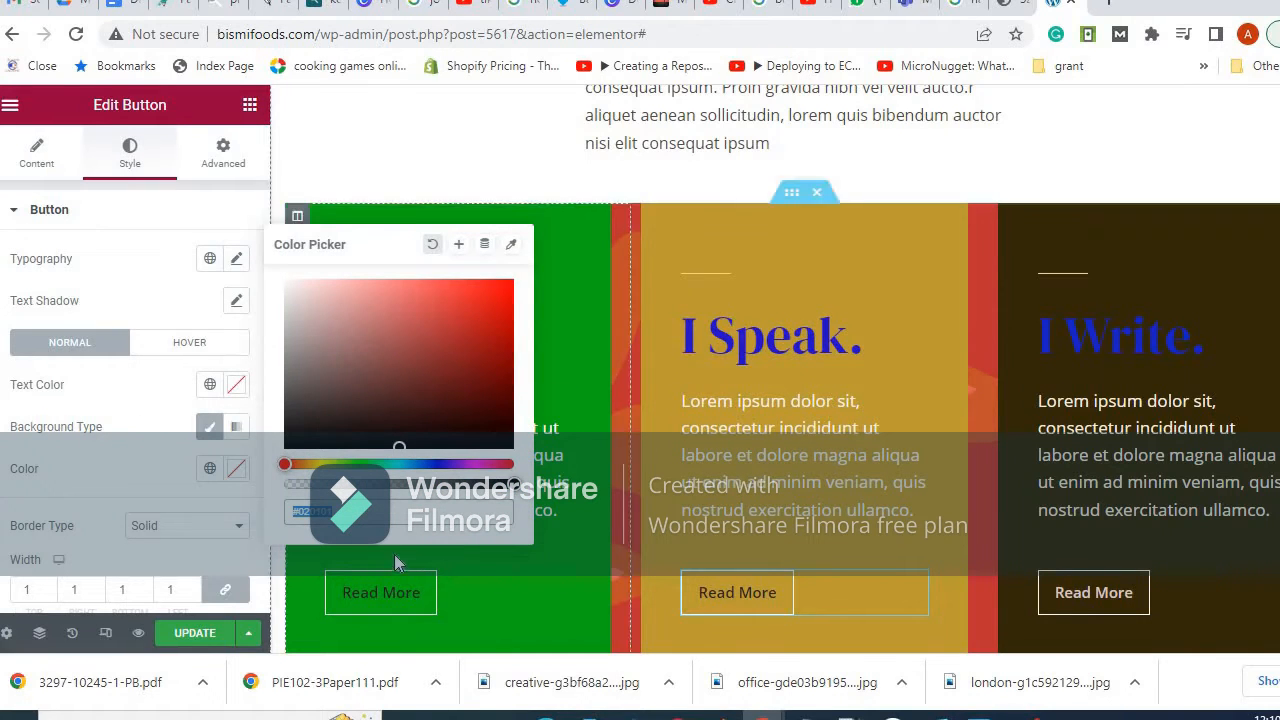
left_click(299, 300)
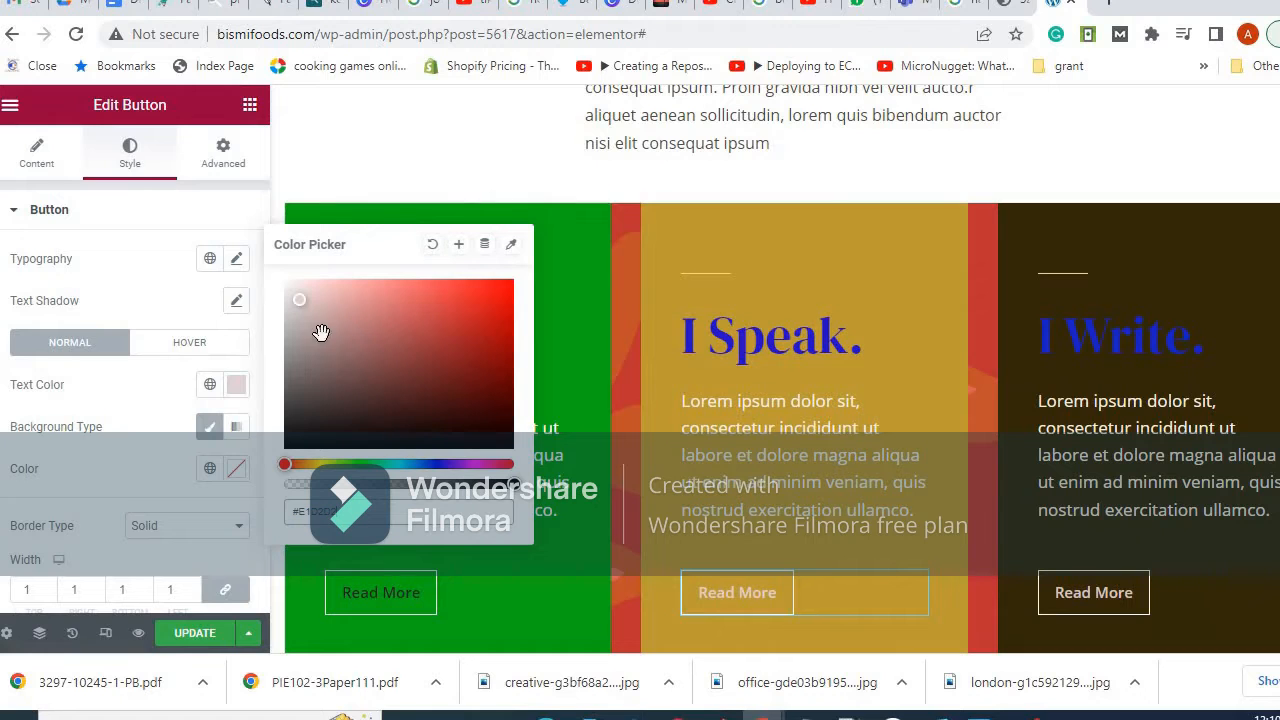
Set the text color of the "Read More" button in the "Products" card to #EFF.
left_click(376, 600)
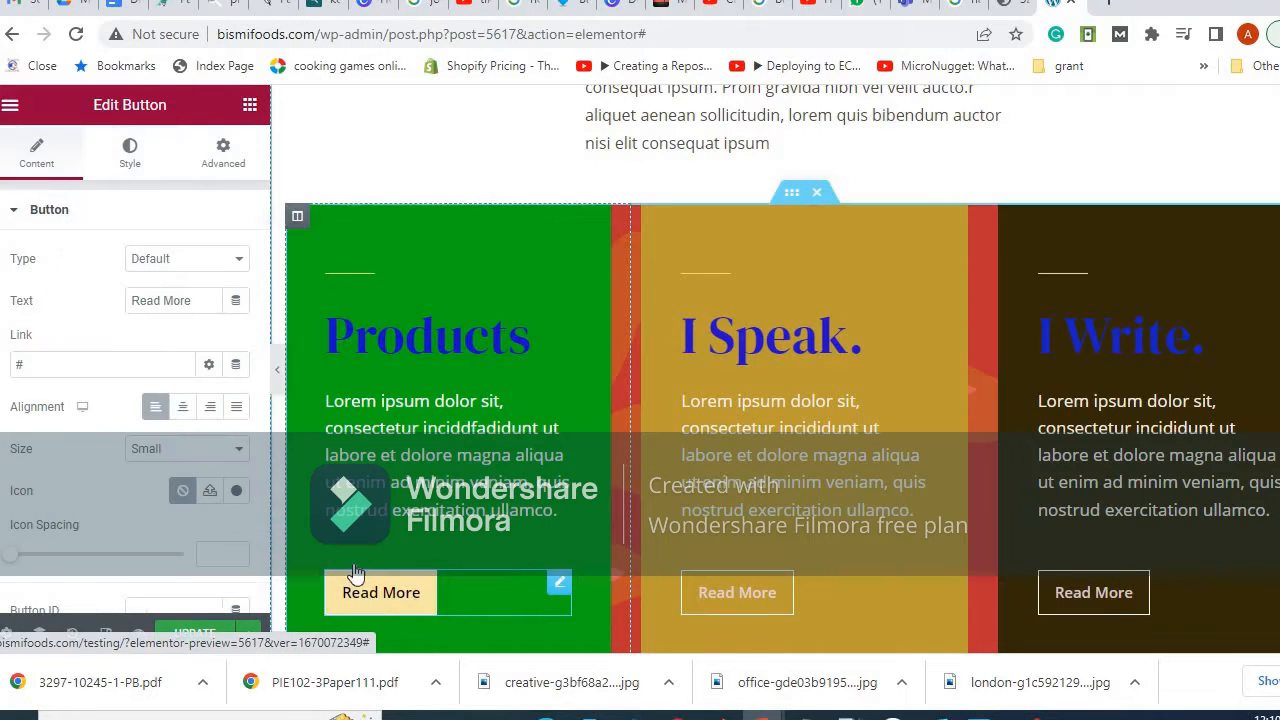
left_click(129, 152)
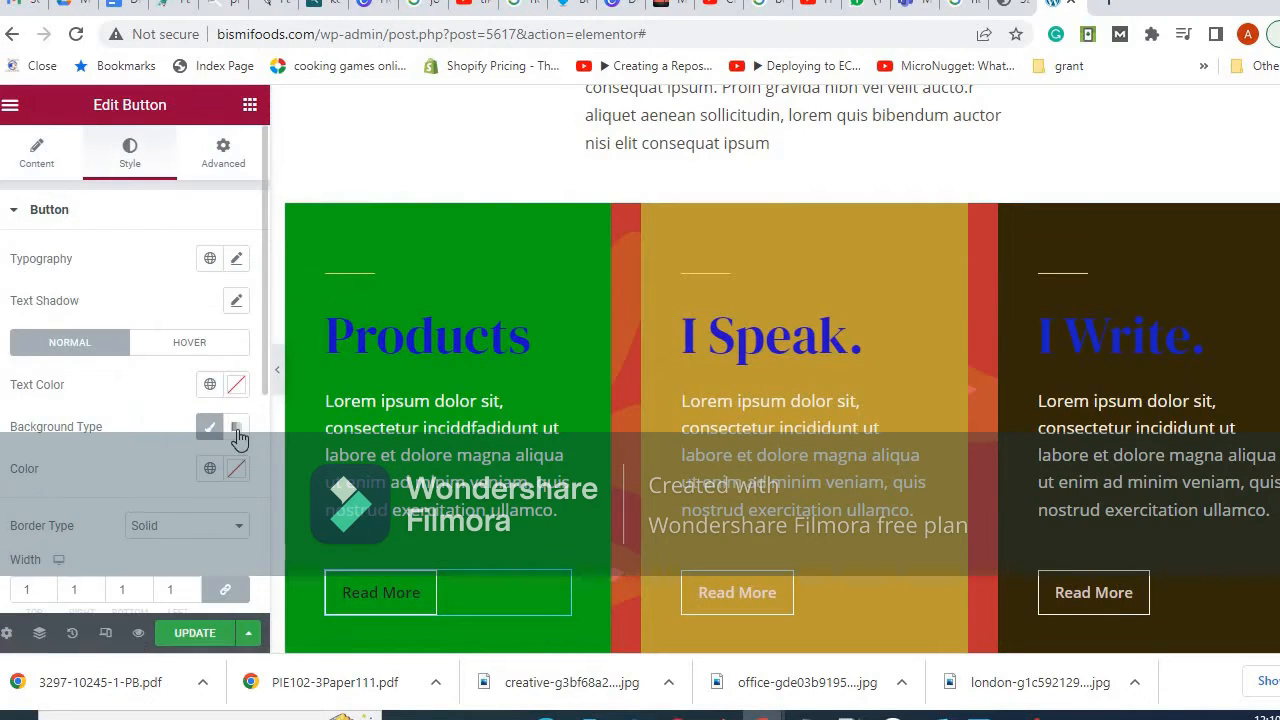
left_click(237, 386)
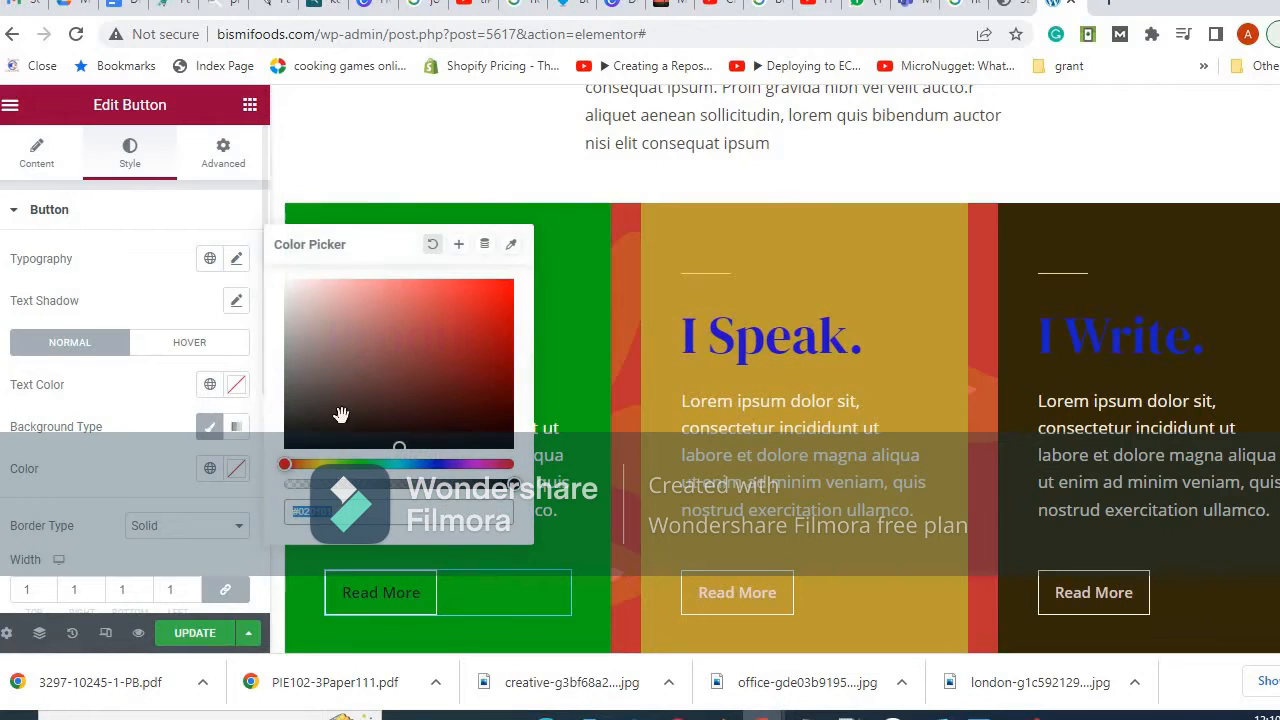
left_click(305, 312)
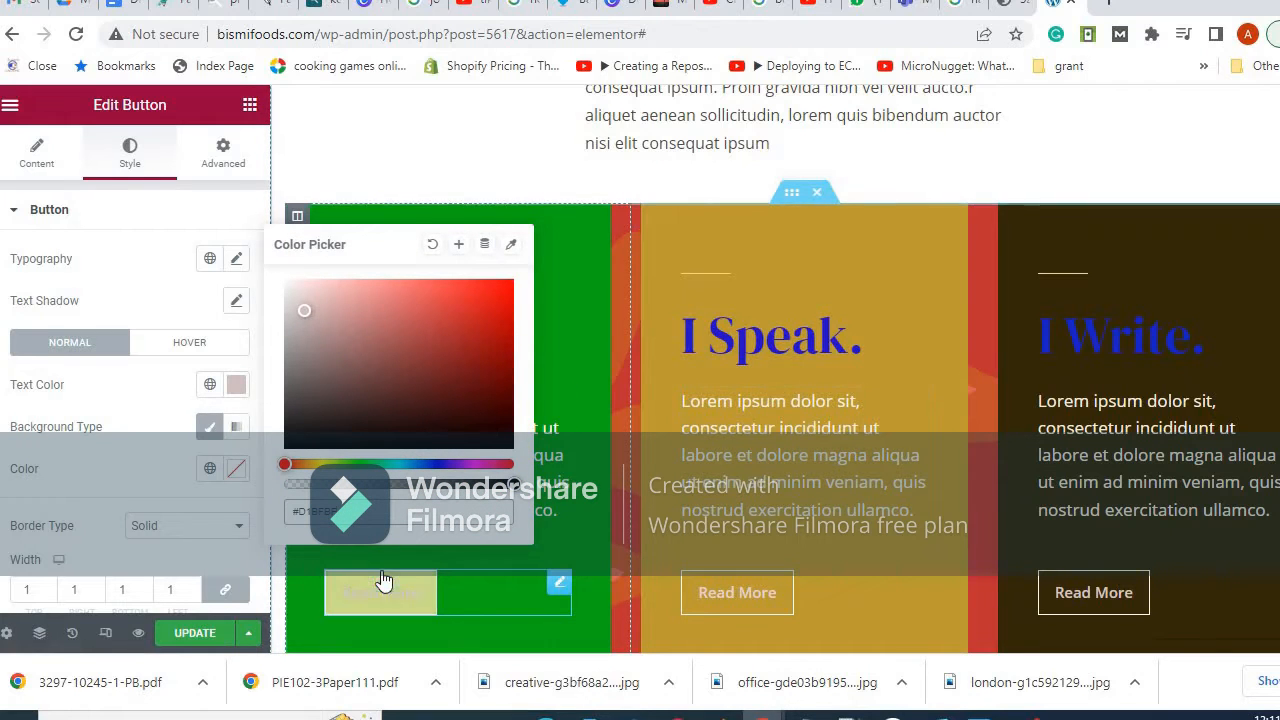
left_click(303, 297)
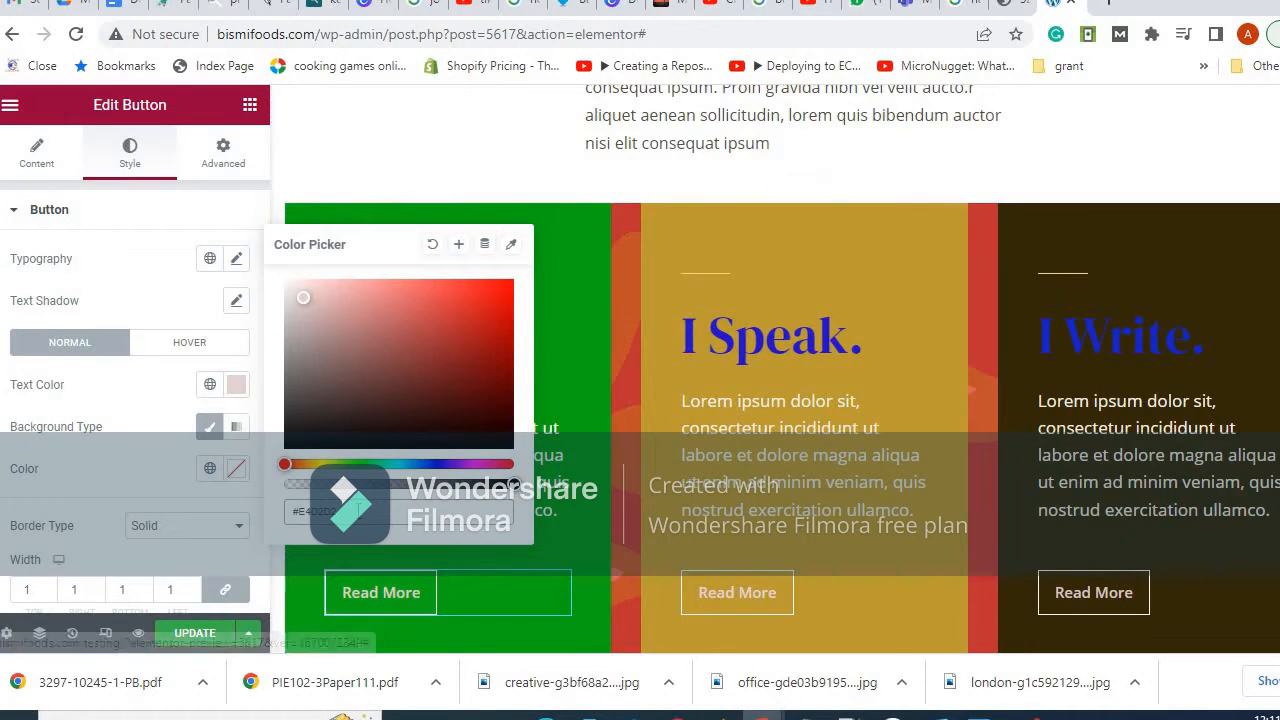
key("BackSpace")
key("BackSpace")
key("BackSpace")
key("BackSpace")
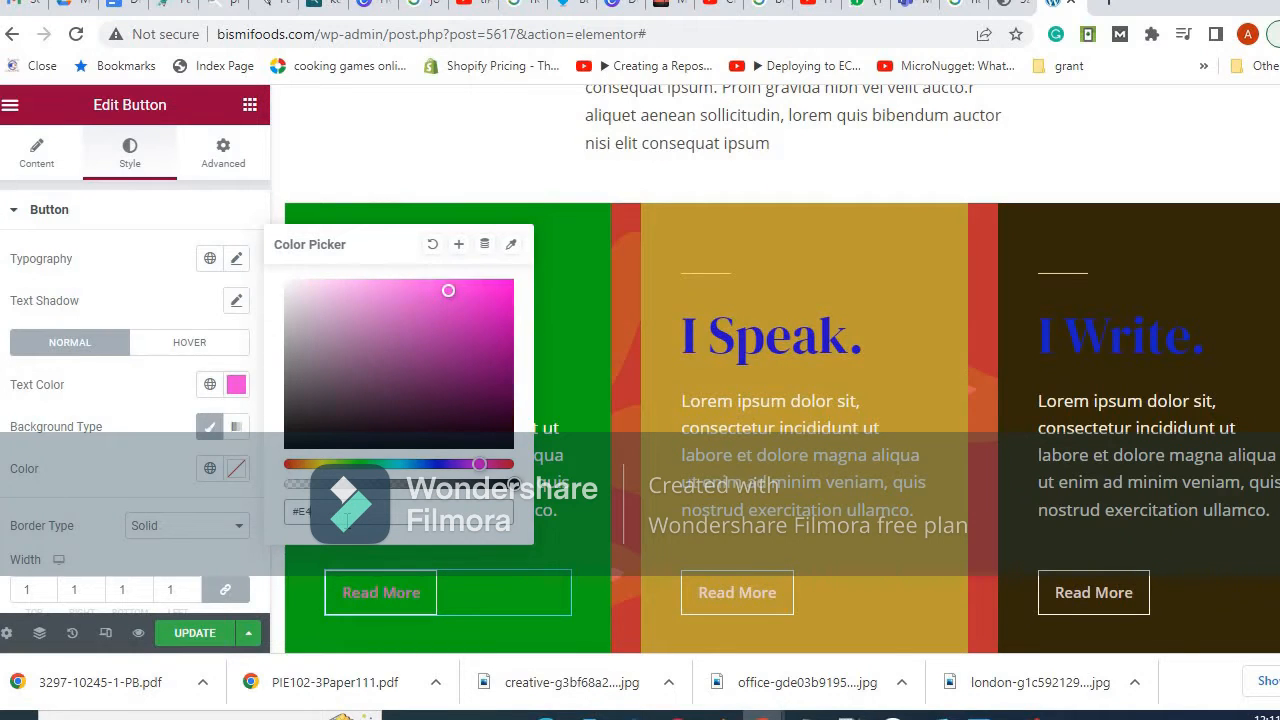
key("BackSpace")
type("ff")
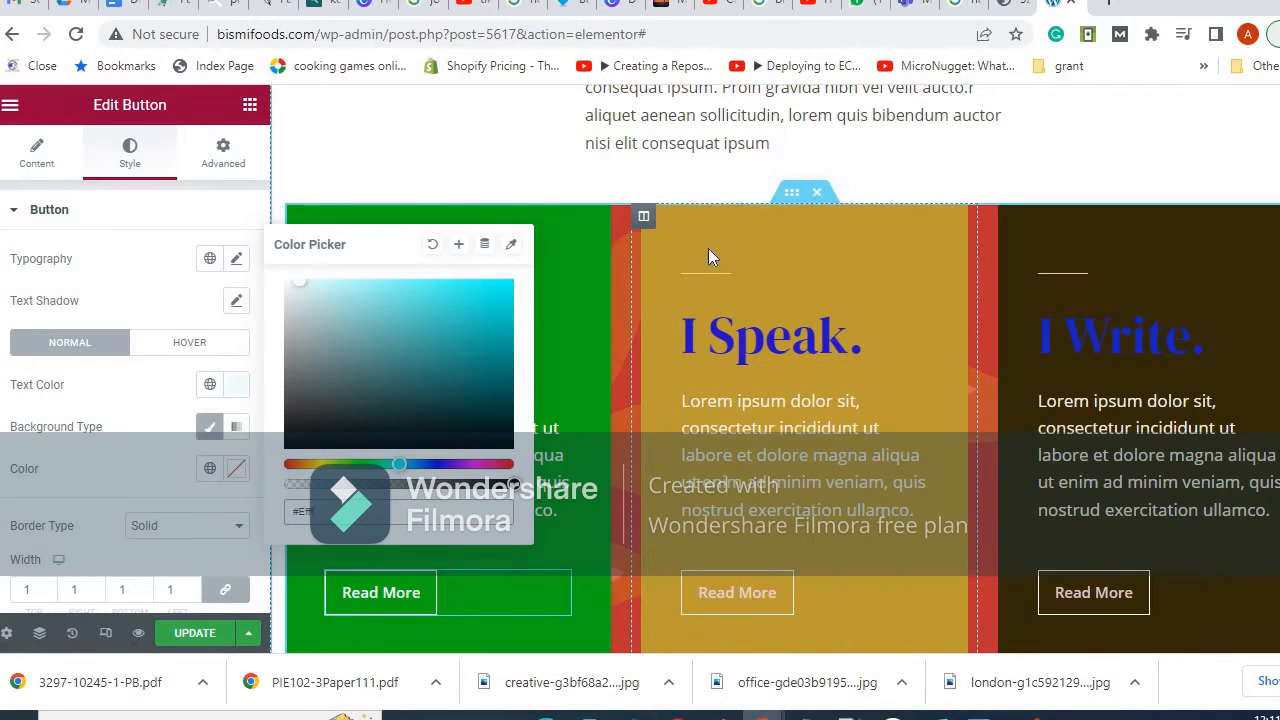
scroll(842, 243, "down", 1)
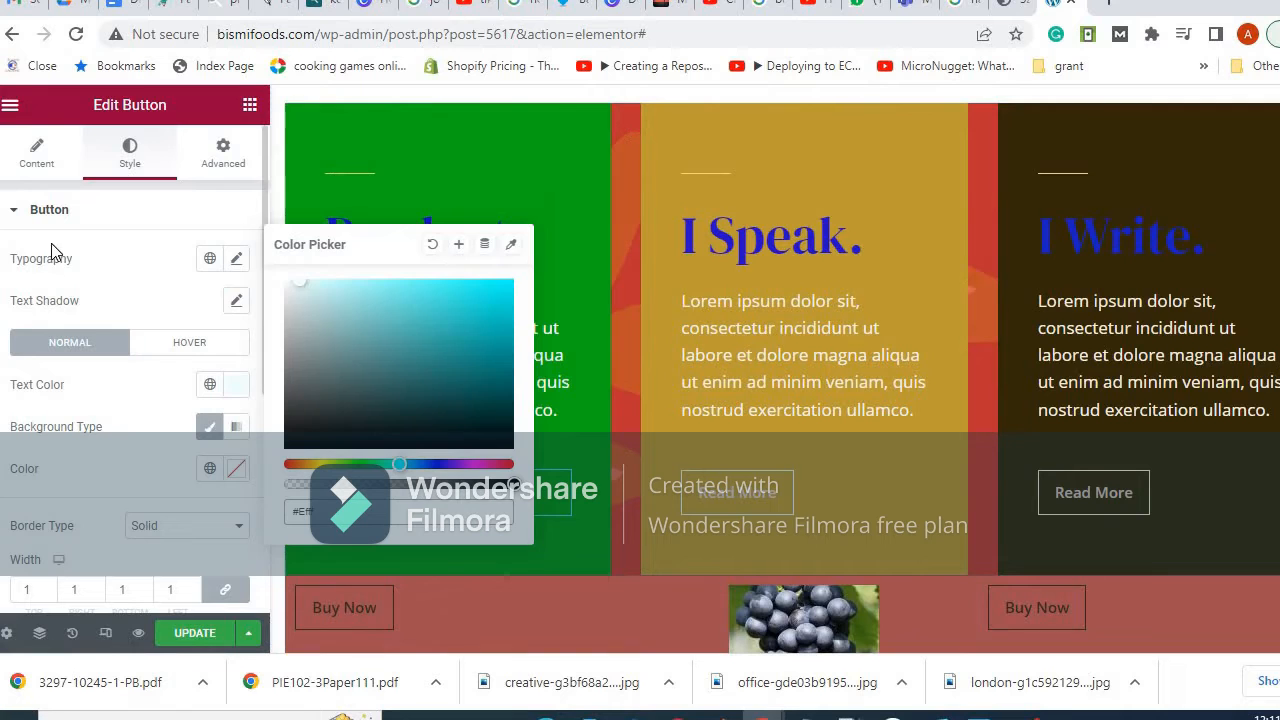
left_click(52, 212)
Search the free images for "laptop" to use as the background image of the inner section holding the "Buy Now" buttons.
scroll(688, 386, "down", 4)
scroll(700, 400, "up", 1)
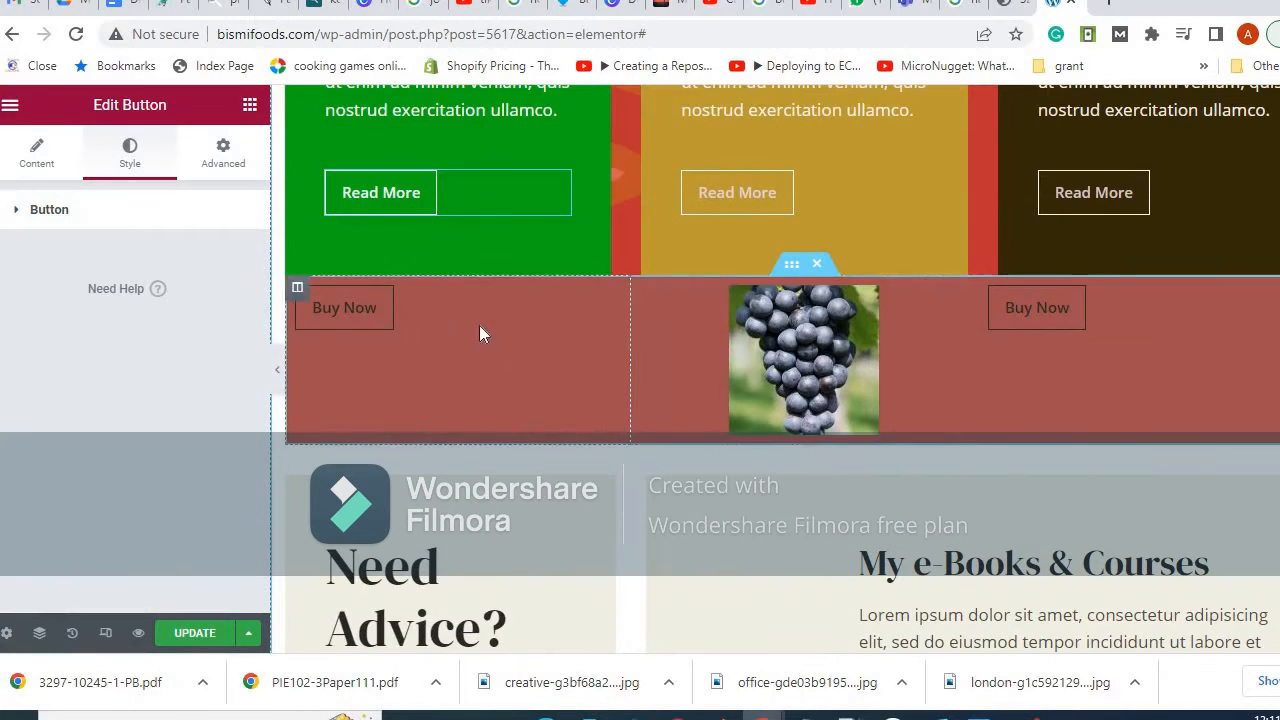
left_click(792, 270)
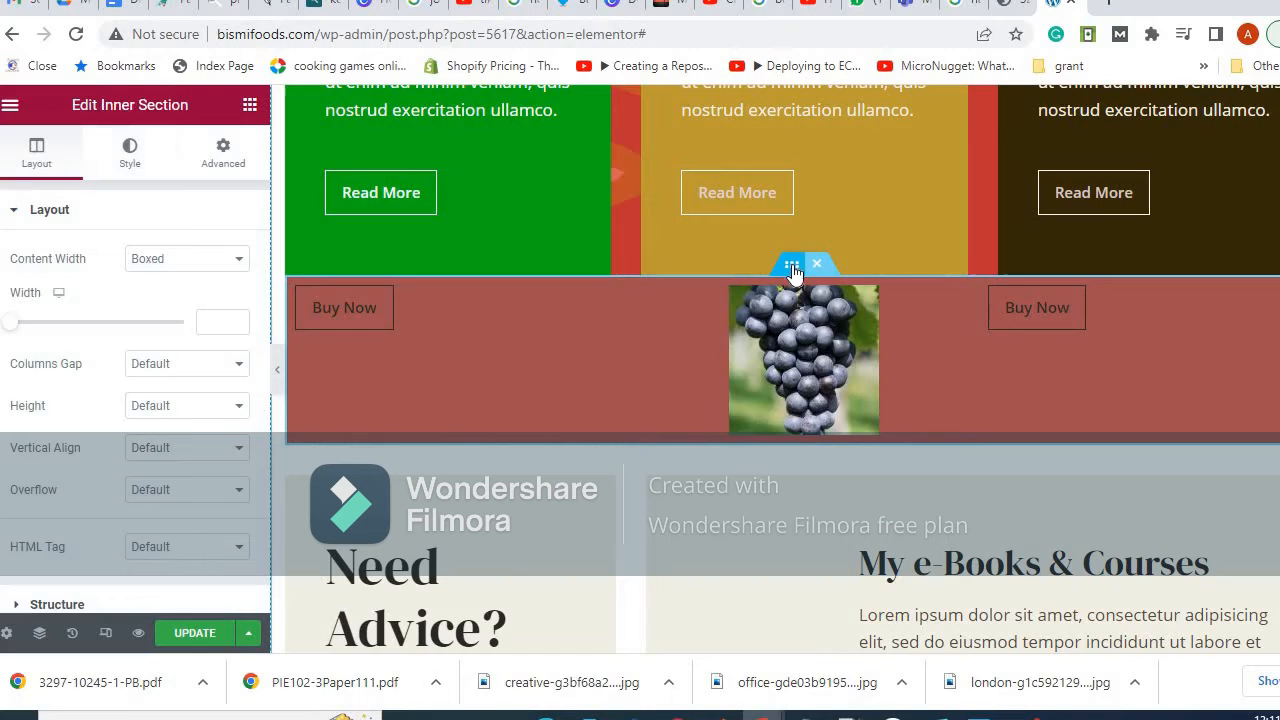
left_click(130, 152)
mouse_move(97, 428)
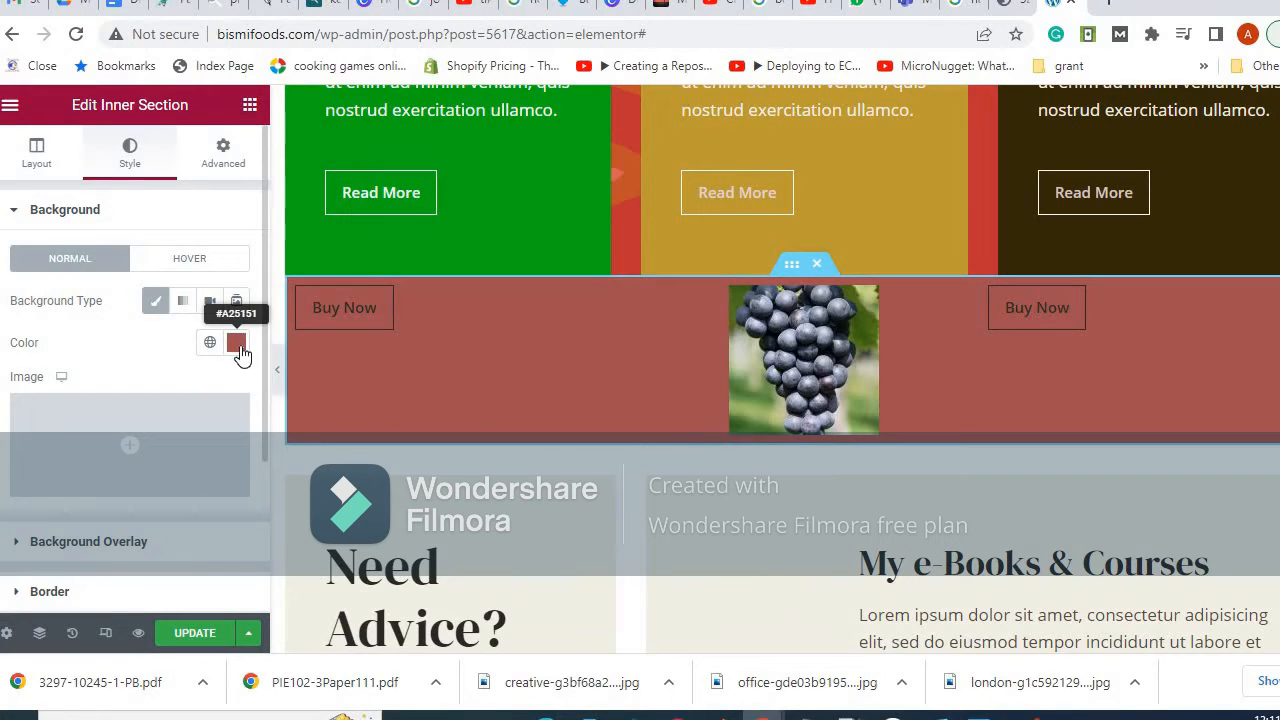
left_click(92, 420)
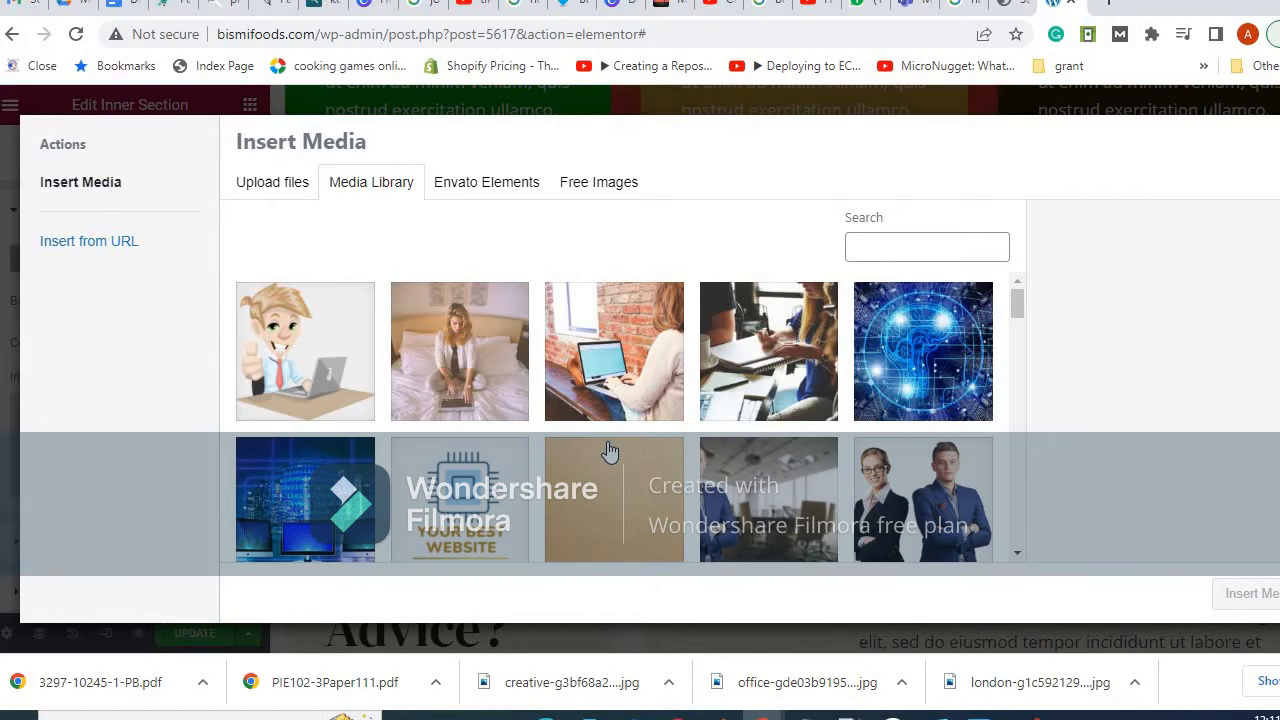
scroll(610, 452, "down", 2)
scroll(610, 452, "up", 2)
left_click(598, 181)
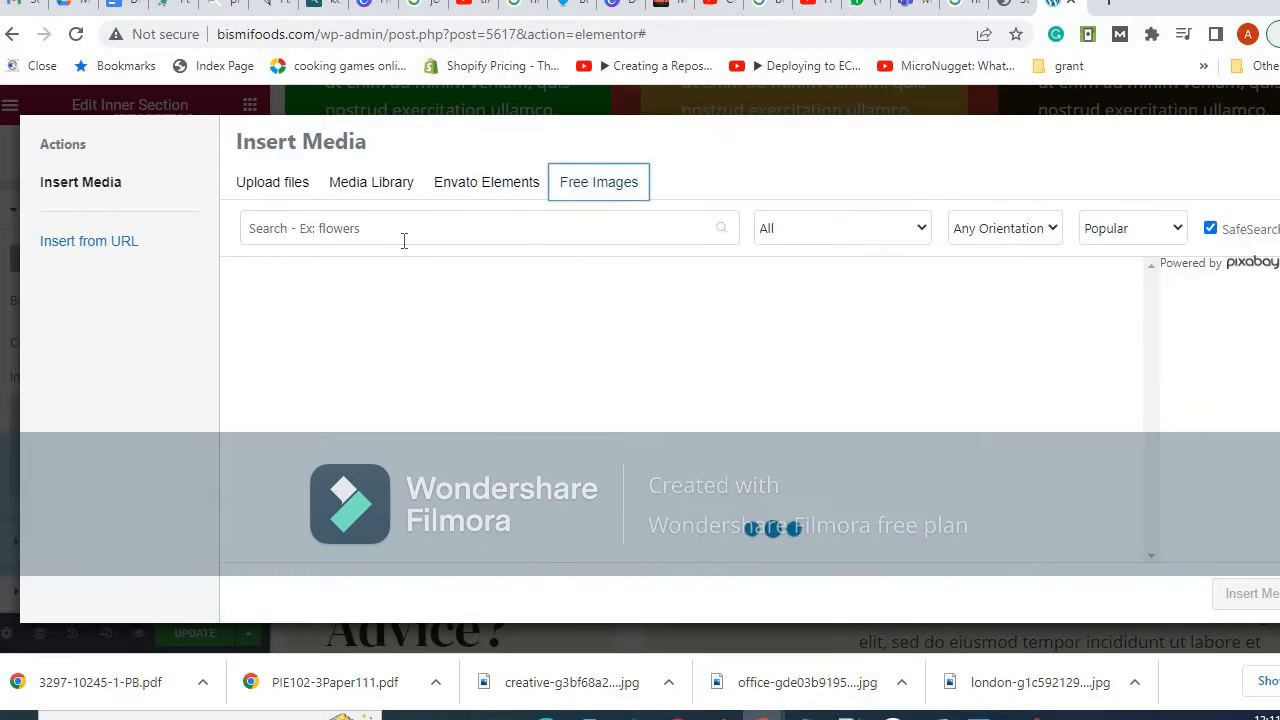
left_click(368, 227)
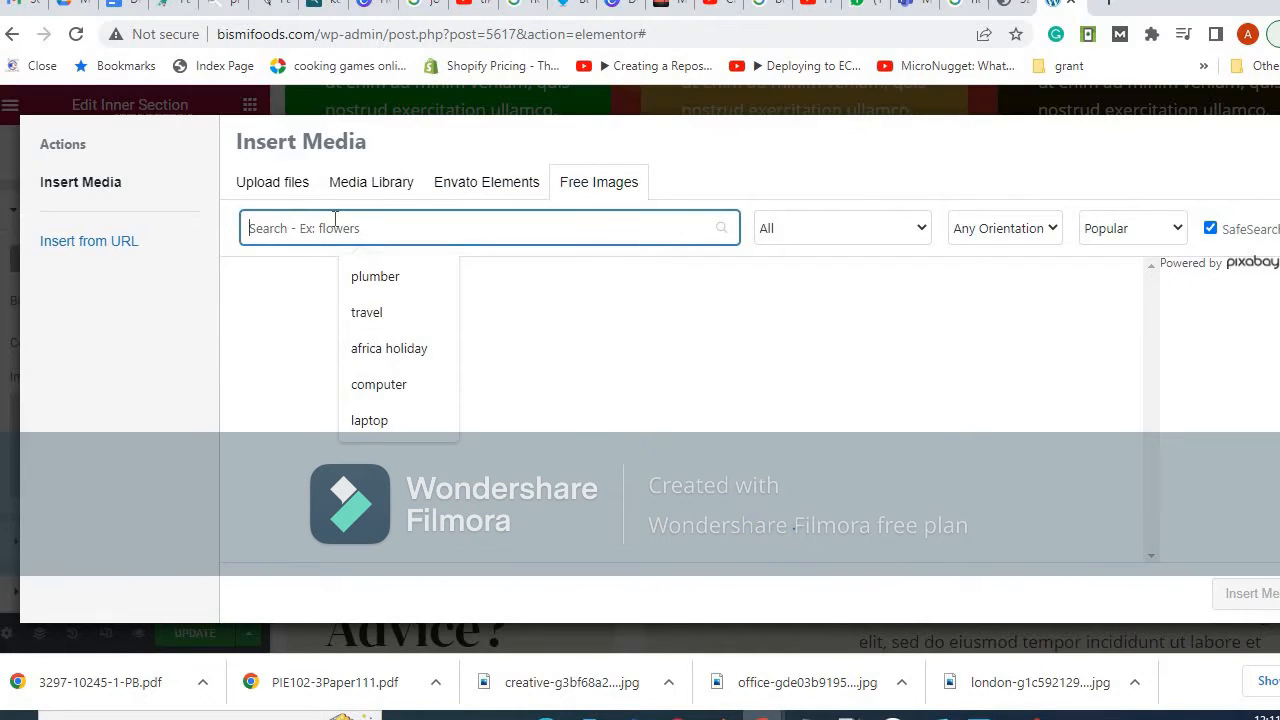
type("lapto")
type("p")
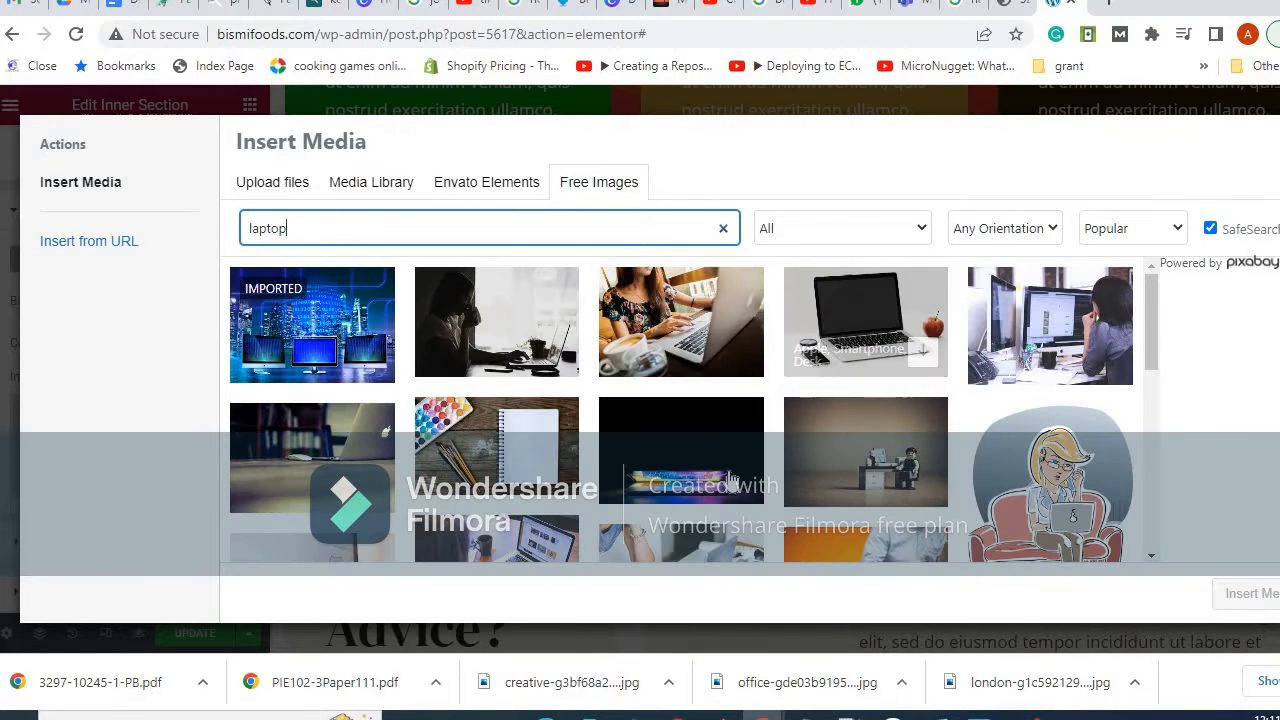
Insert the photo of hands typing on a laptop beside a plant as the section's background image, and update the page.
scroll(660, 392, "down", 5)
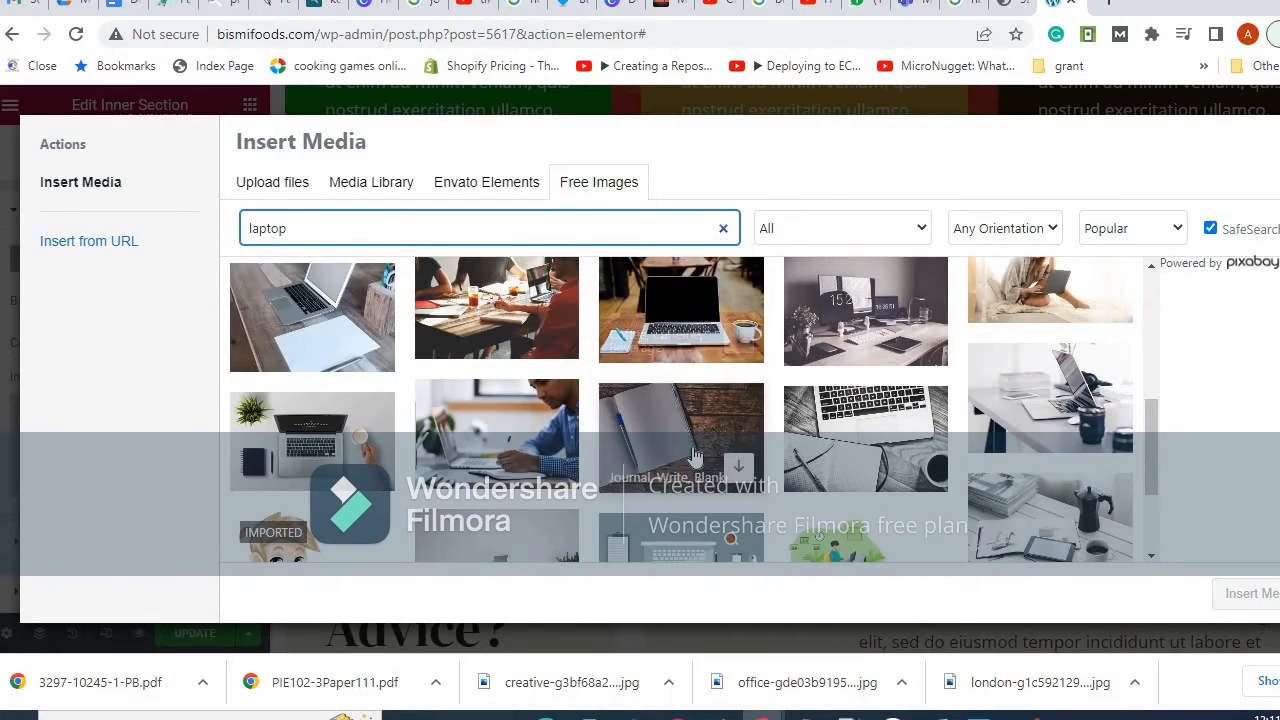
scroll(680, 430, "down", 2)
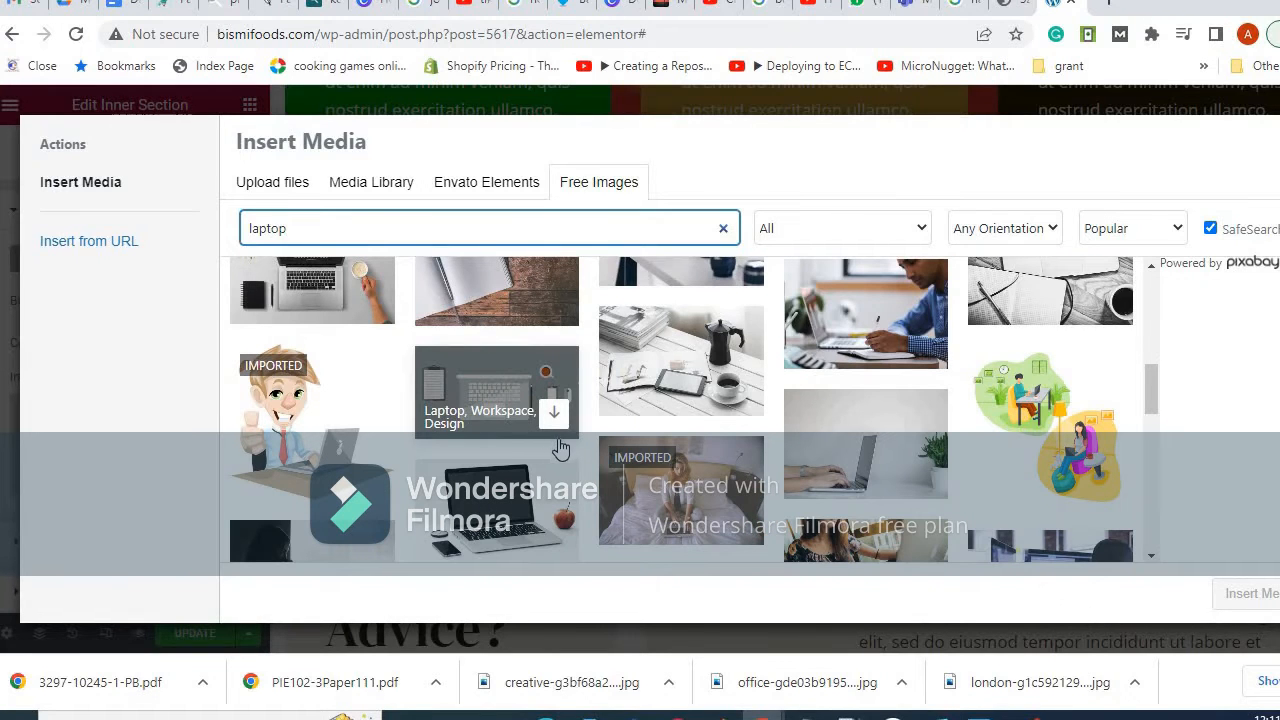
scroll(560, 448, "down", 1)
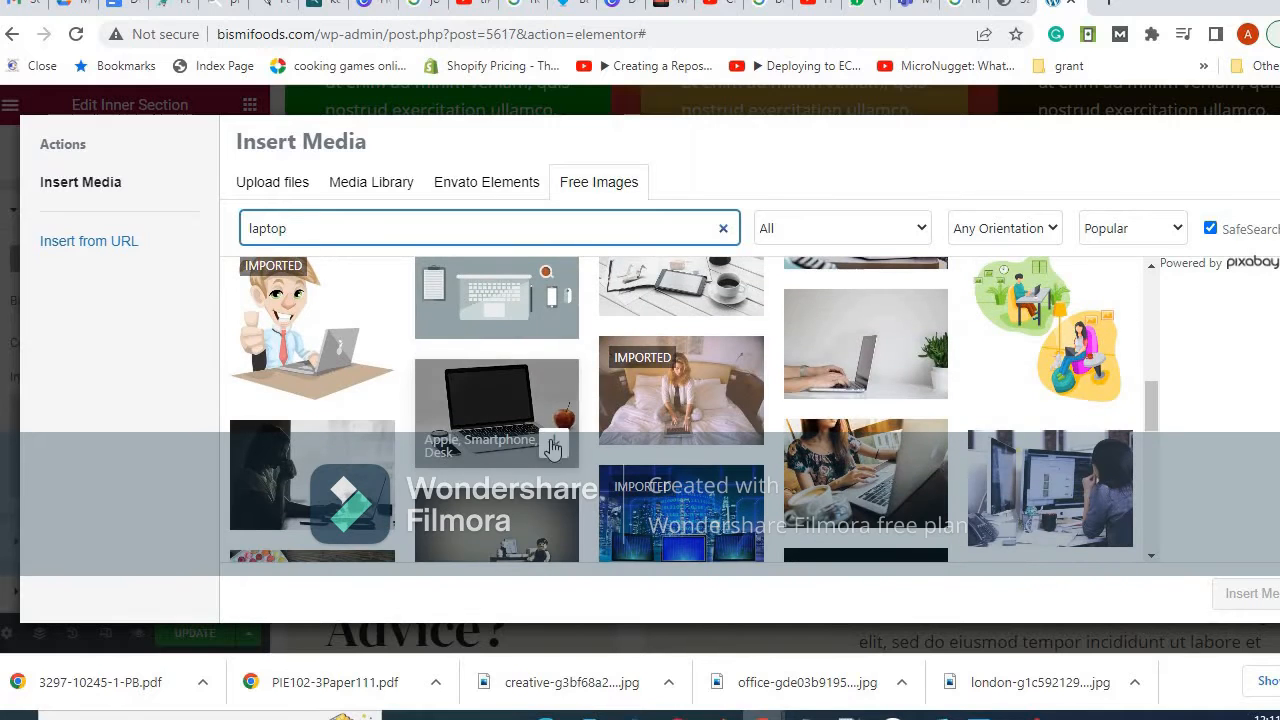
left_click(558, 449)
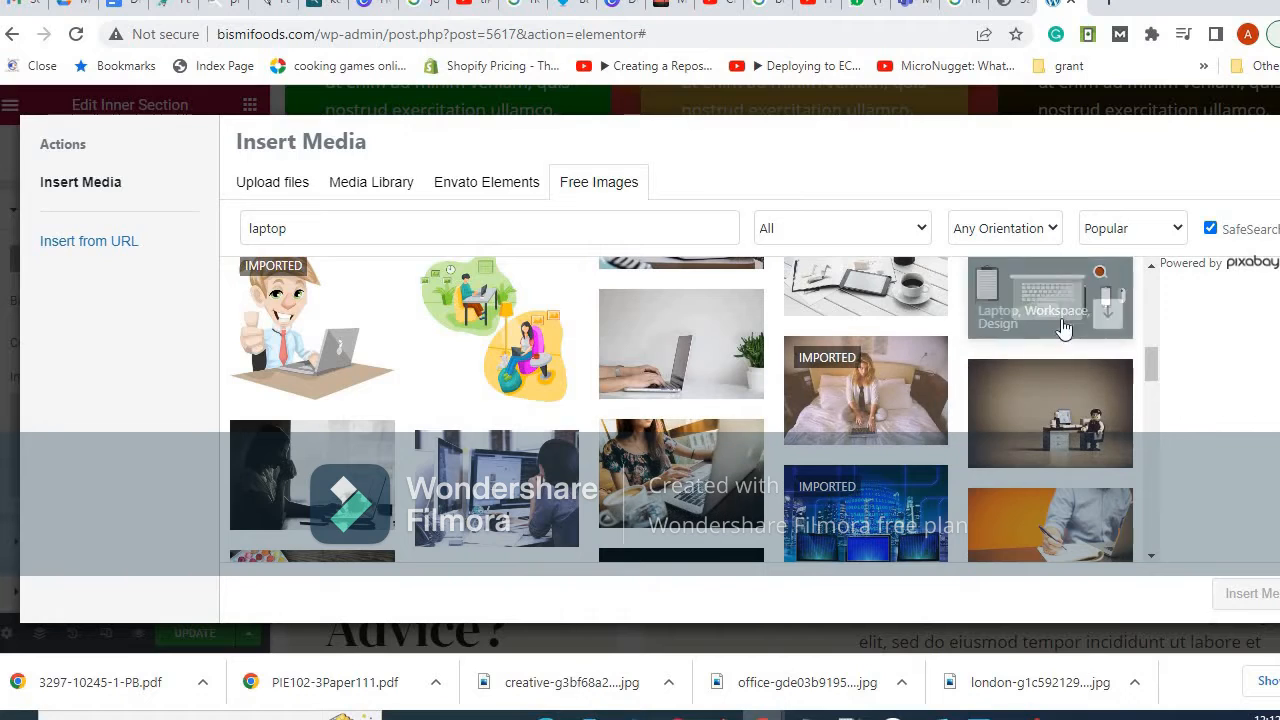
left_click(680, 333)
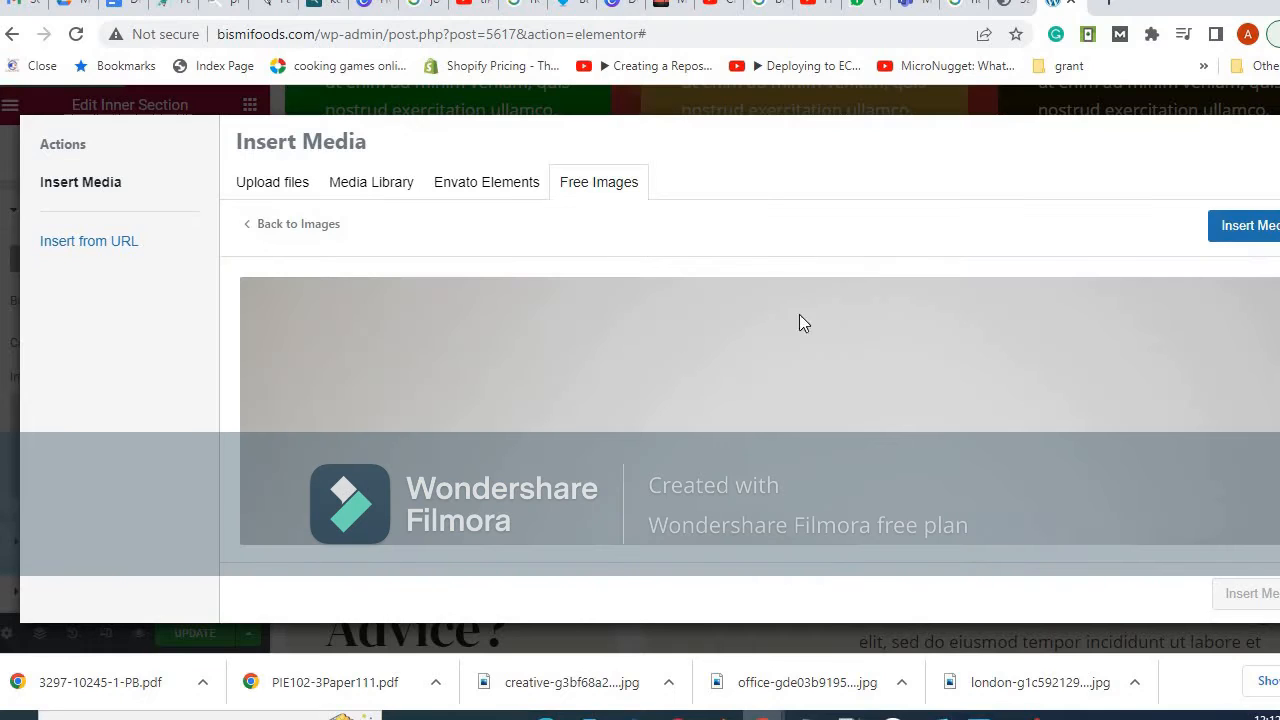
left_click(1245, 225)
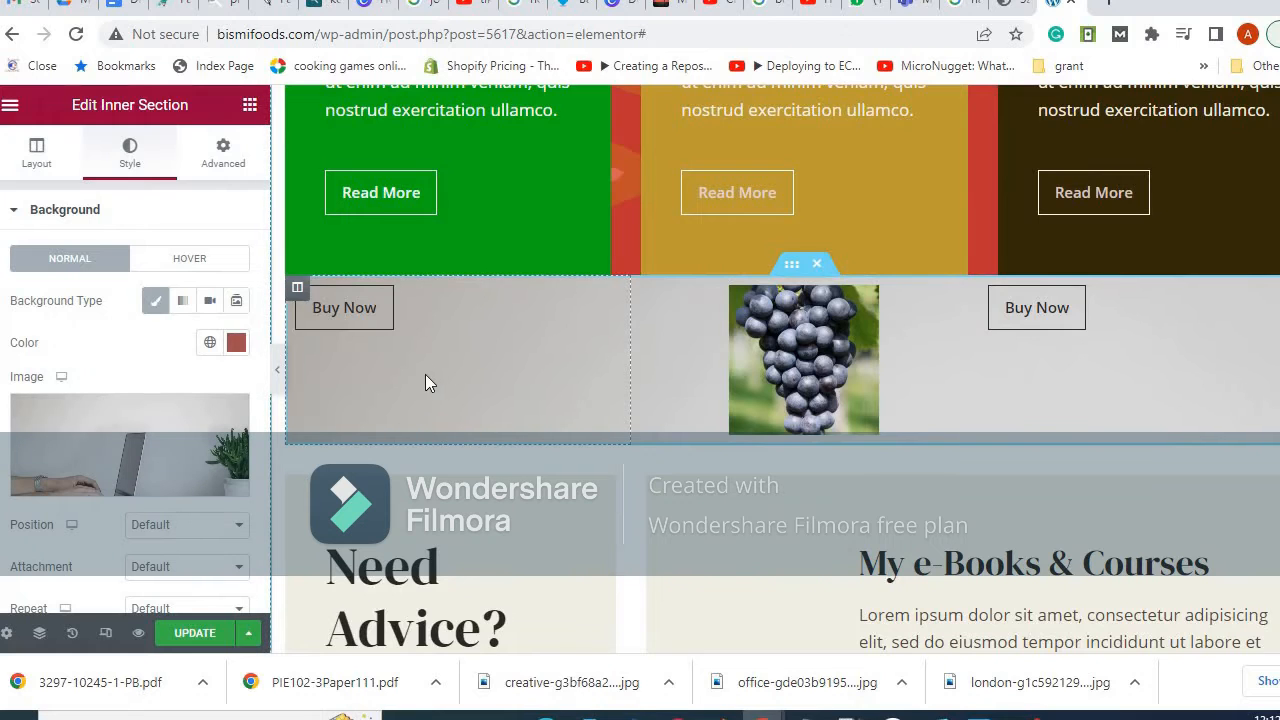
left_click(181, 636)
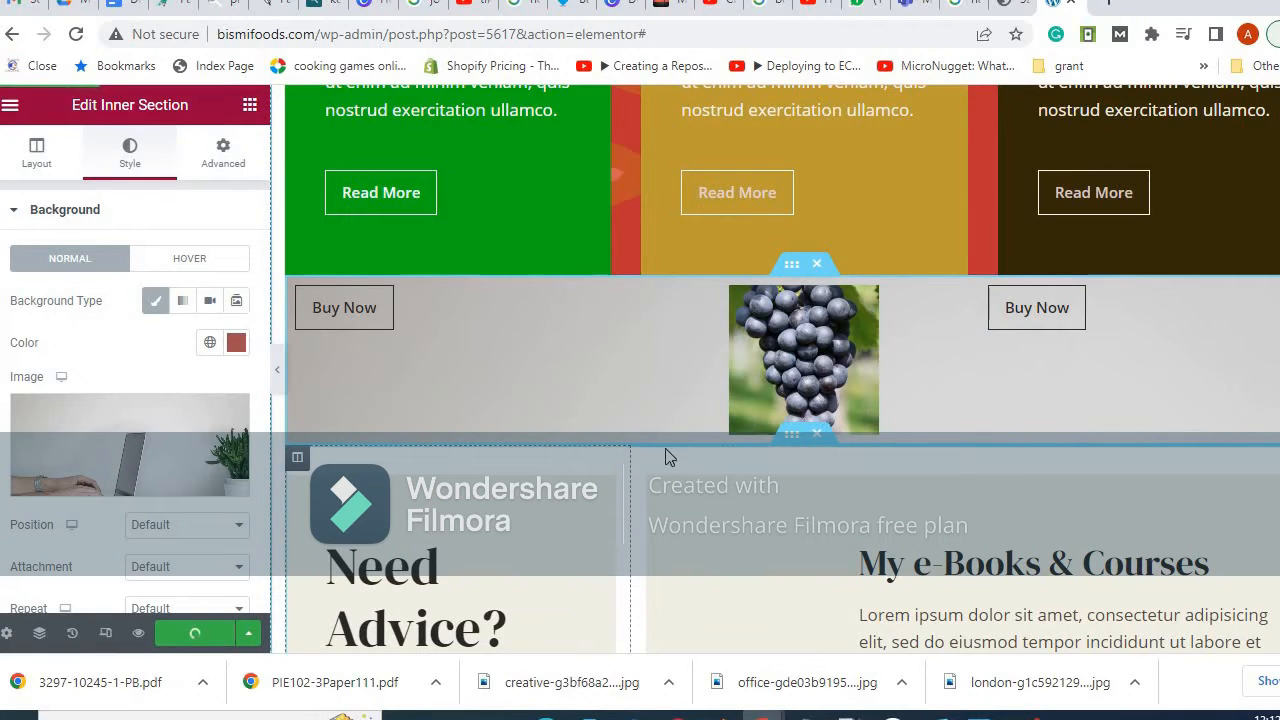
Replace the grapes image between the "Buy Now" buttons with the cartoon businessman picture man-adult-businessman-1459246.png from the media library.
scroll(800, 415, "up", 1)
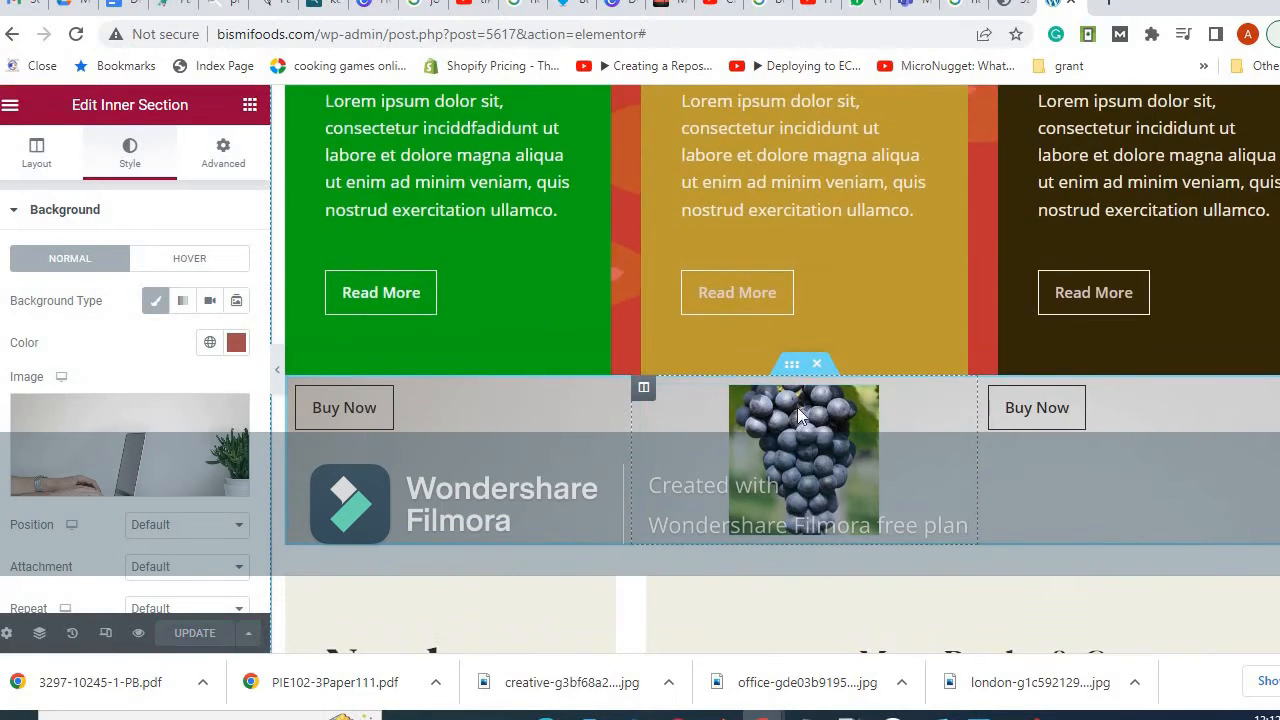
left_click(814, 428)
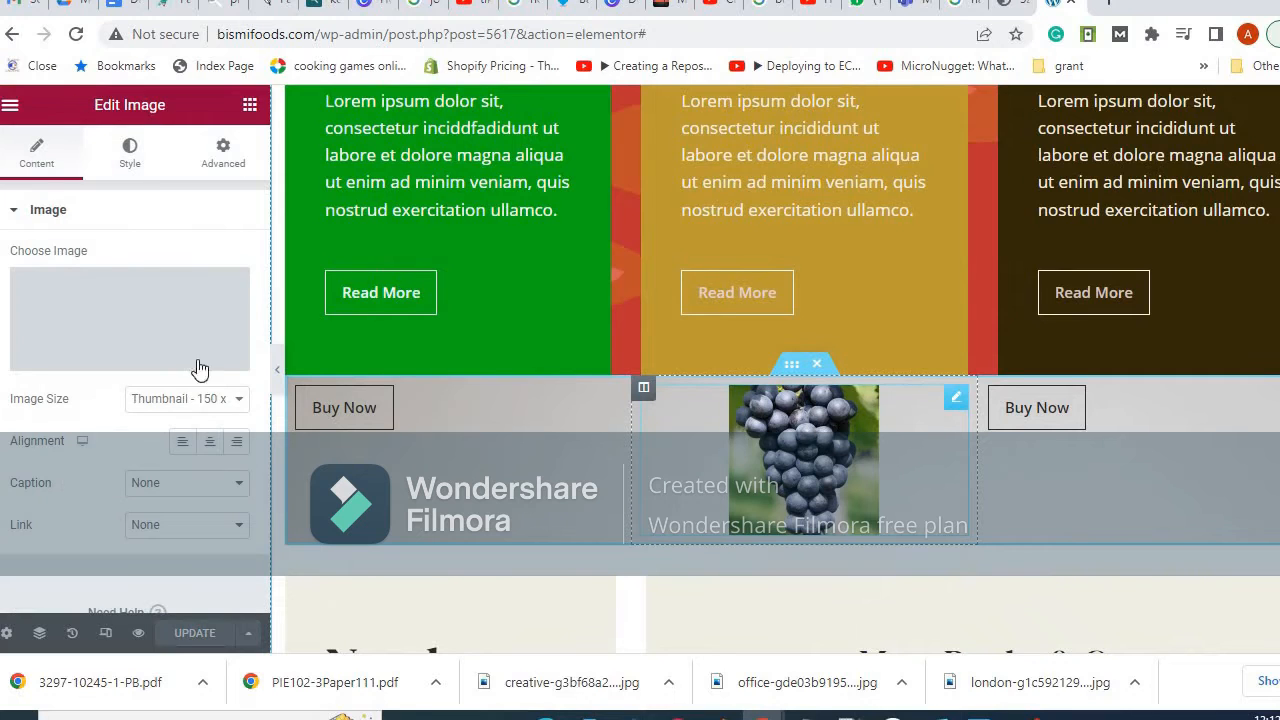
left_click(139, 316)
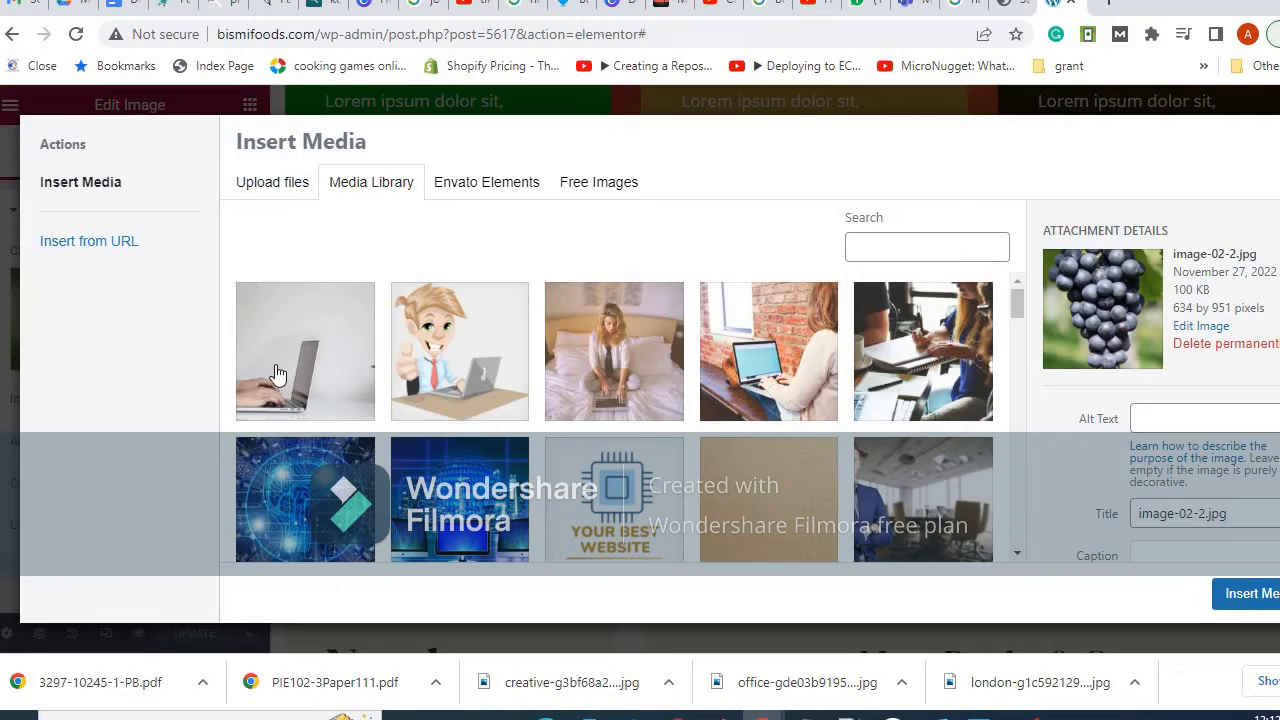
left_click(276, 377)
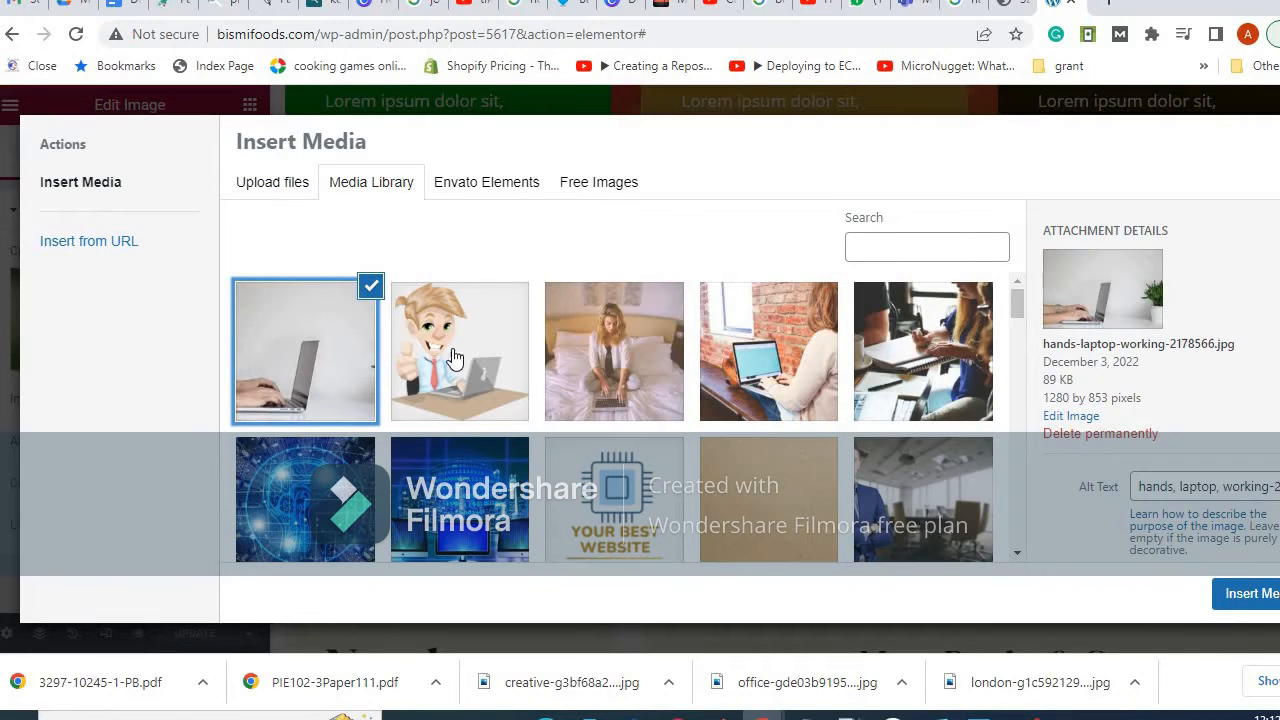
left_click(370, 288)
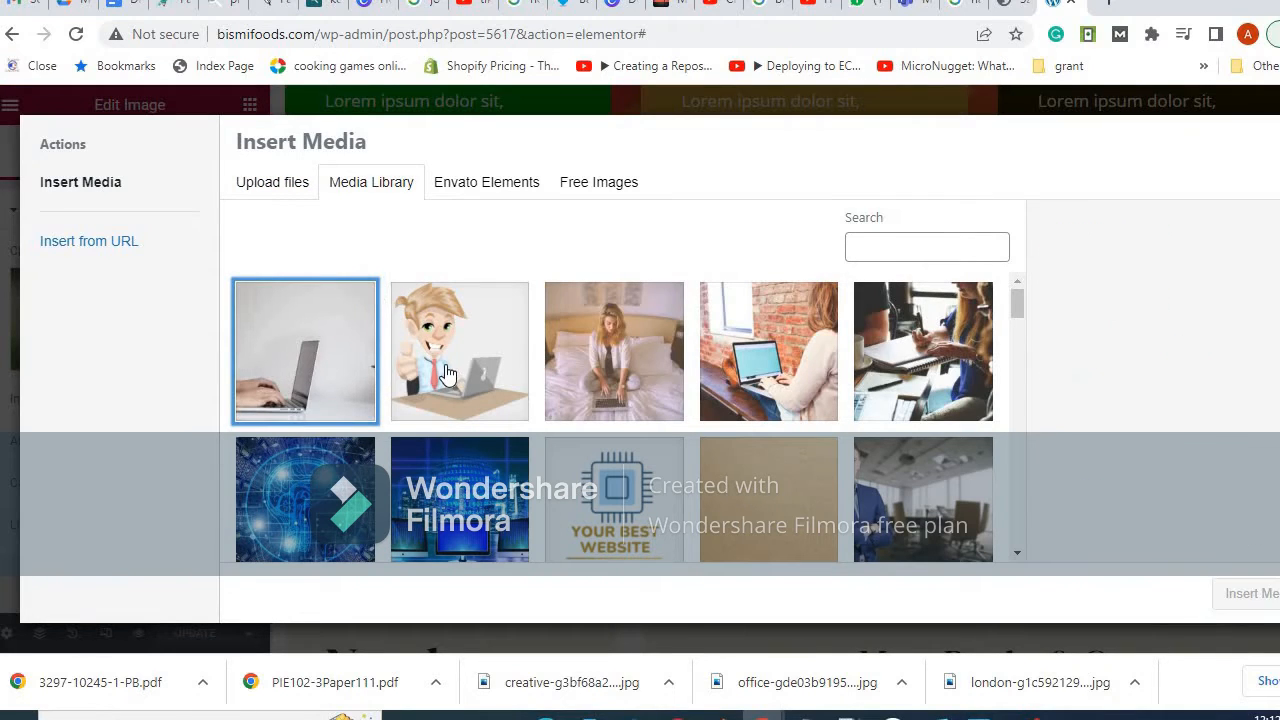
left_click(445, 374)
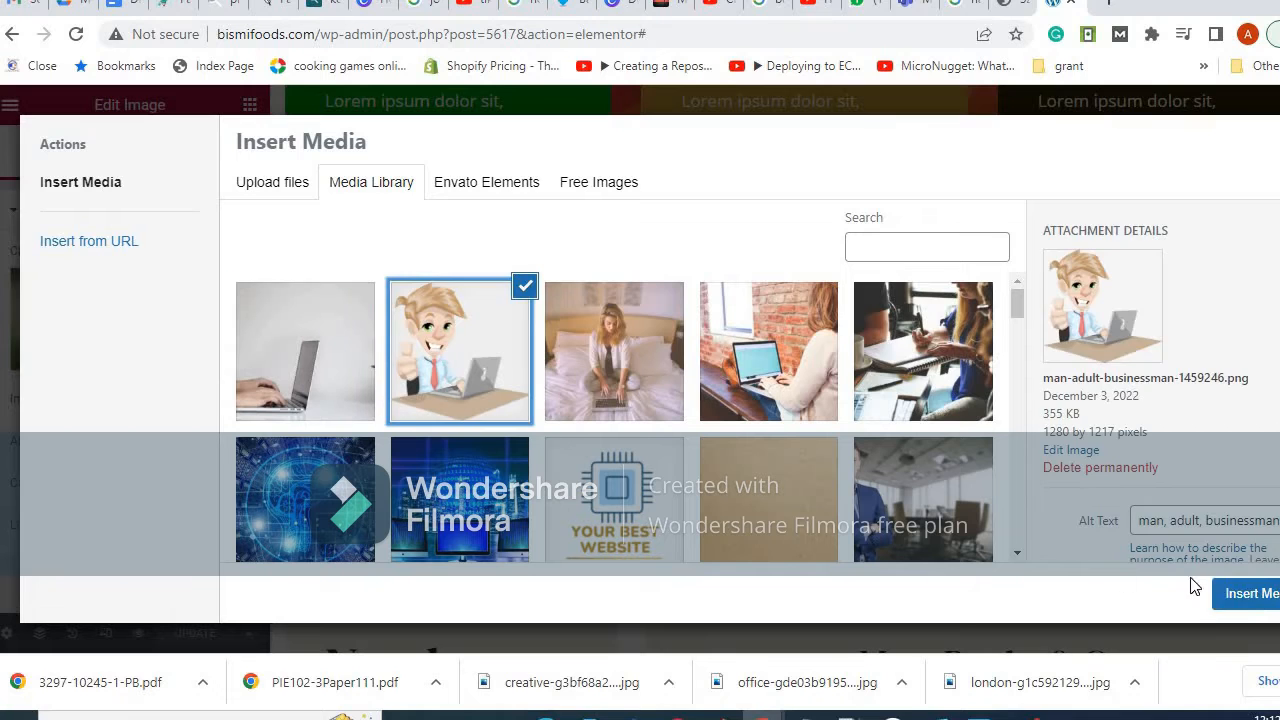
left_click(1248, 596)
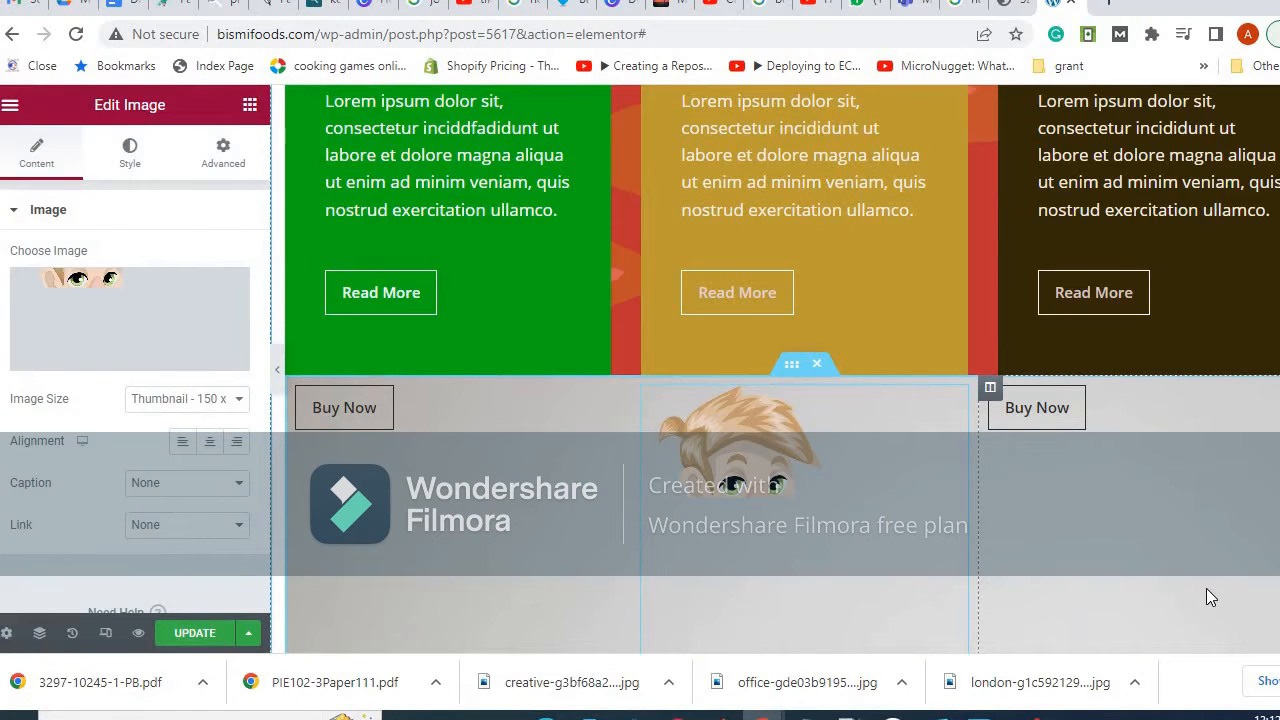
Set the text color of the "Buy Now" button in the third column to a vivid blue.
scroll(1062, 500, "down", 2)
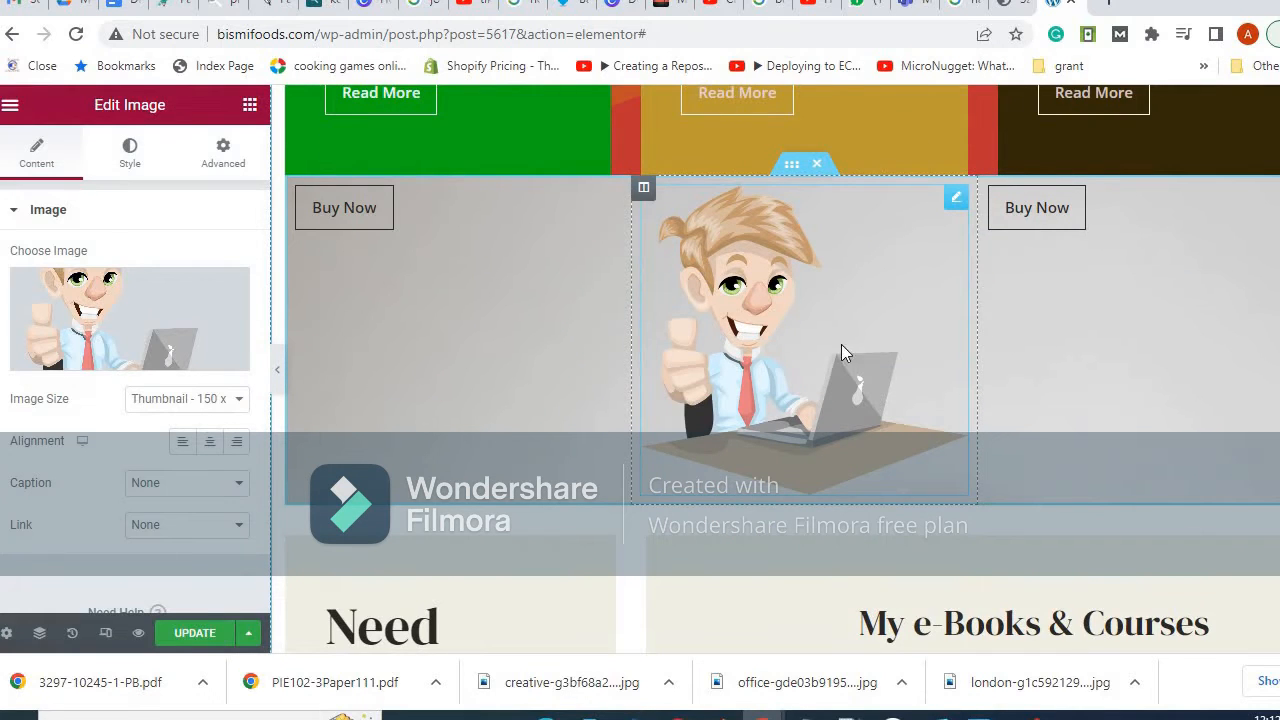
left_click(1041, 208)
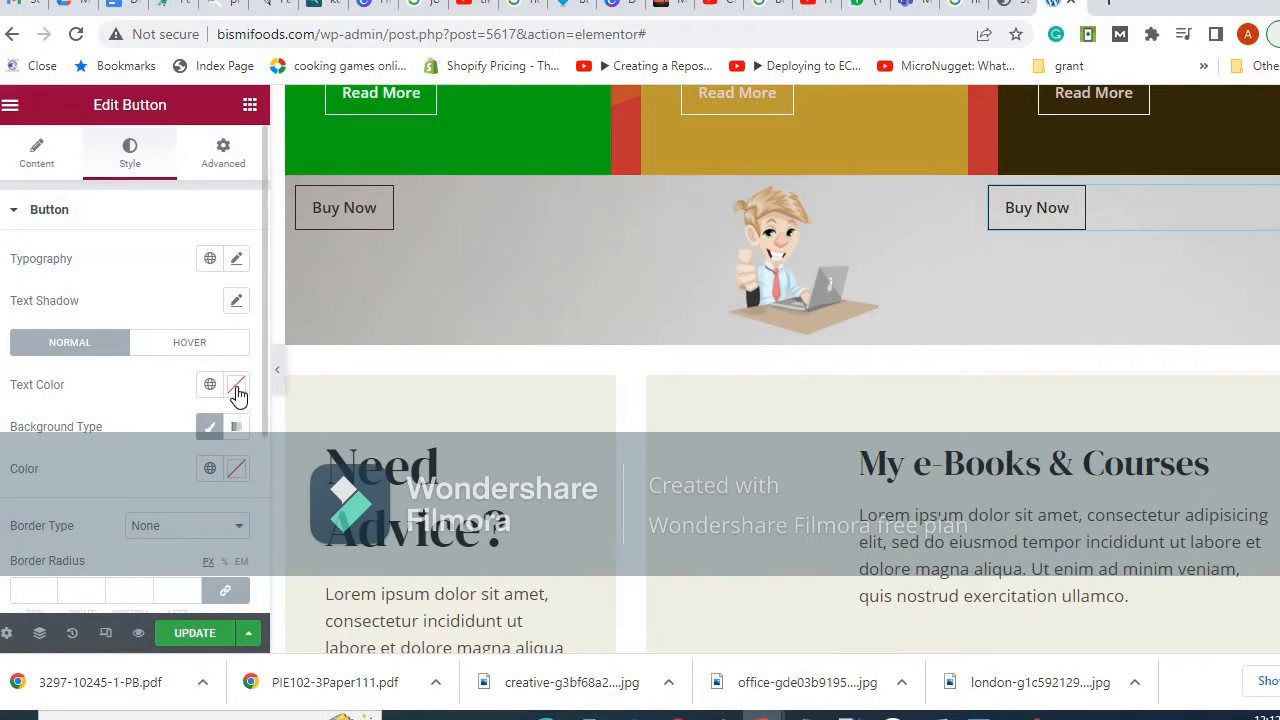
left_click(236, 386)
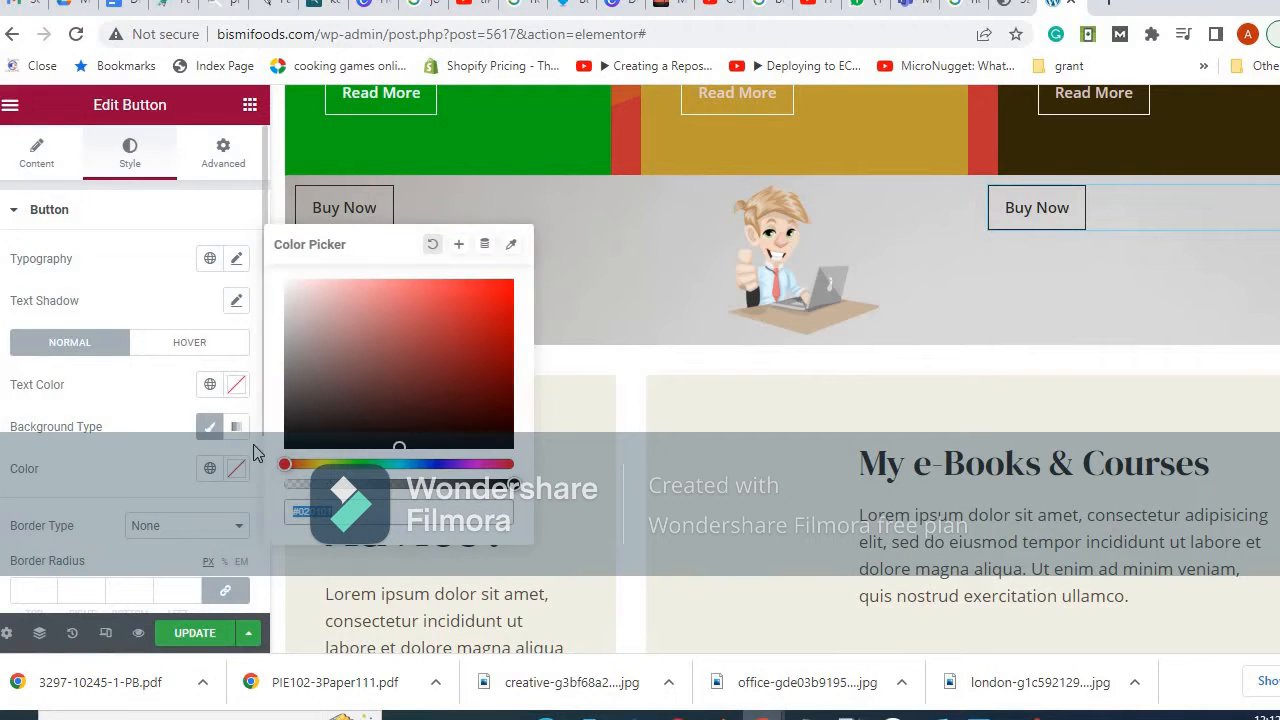
left_click(312, 307)
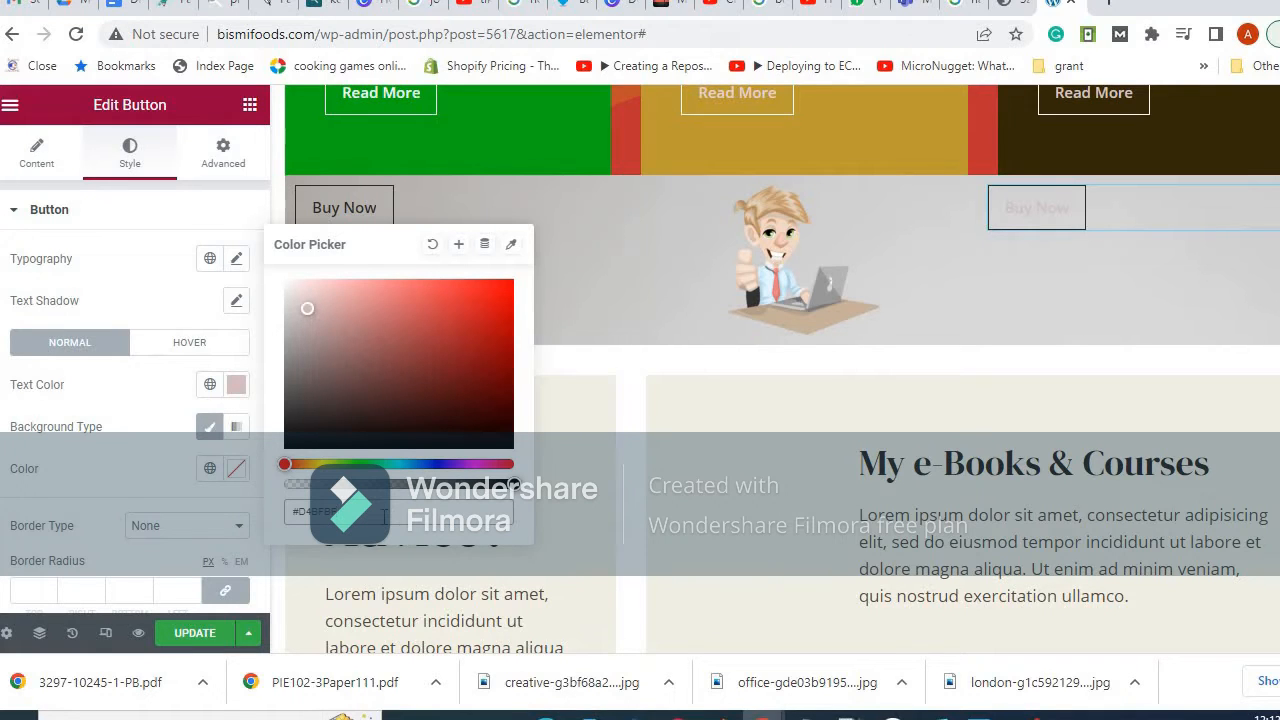
left_click(440, 464)
left_click(494, 302)
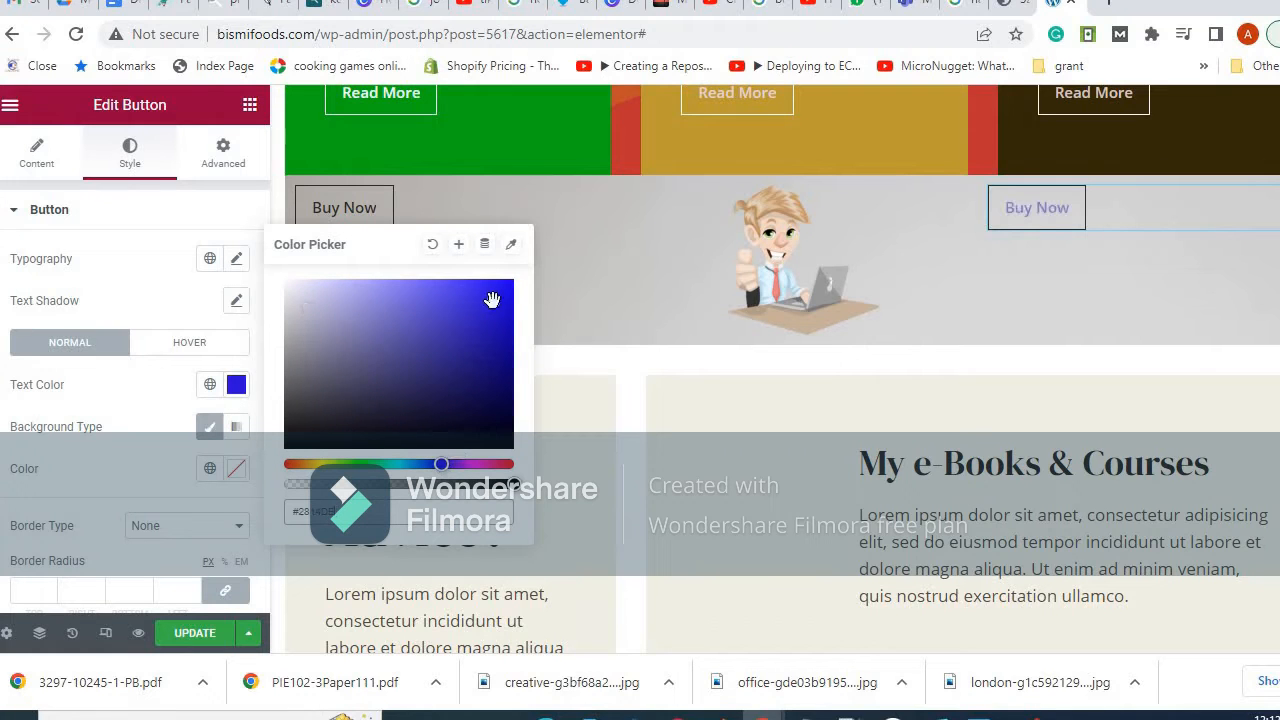
Set the text color of the "Buy Now" button in the first column to a bright blue.
left_click(365, 208)
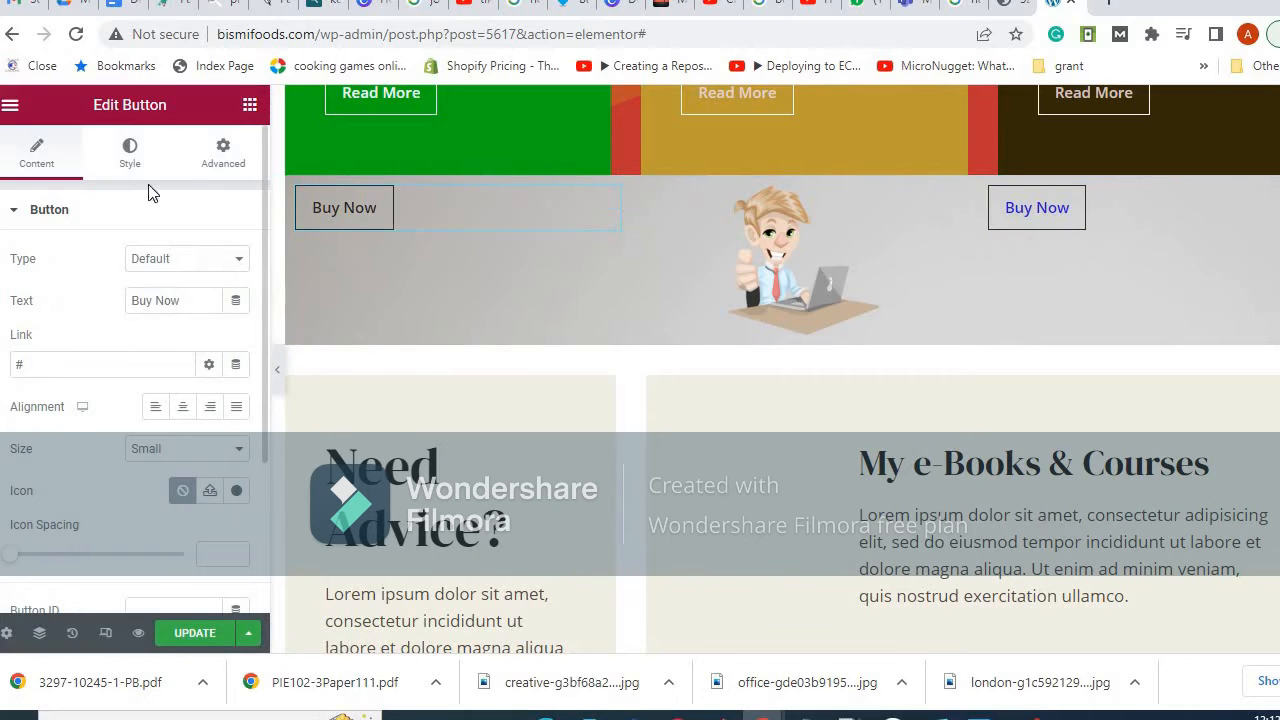
left_click(129, 155)
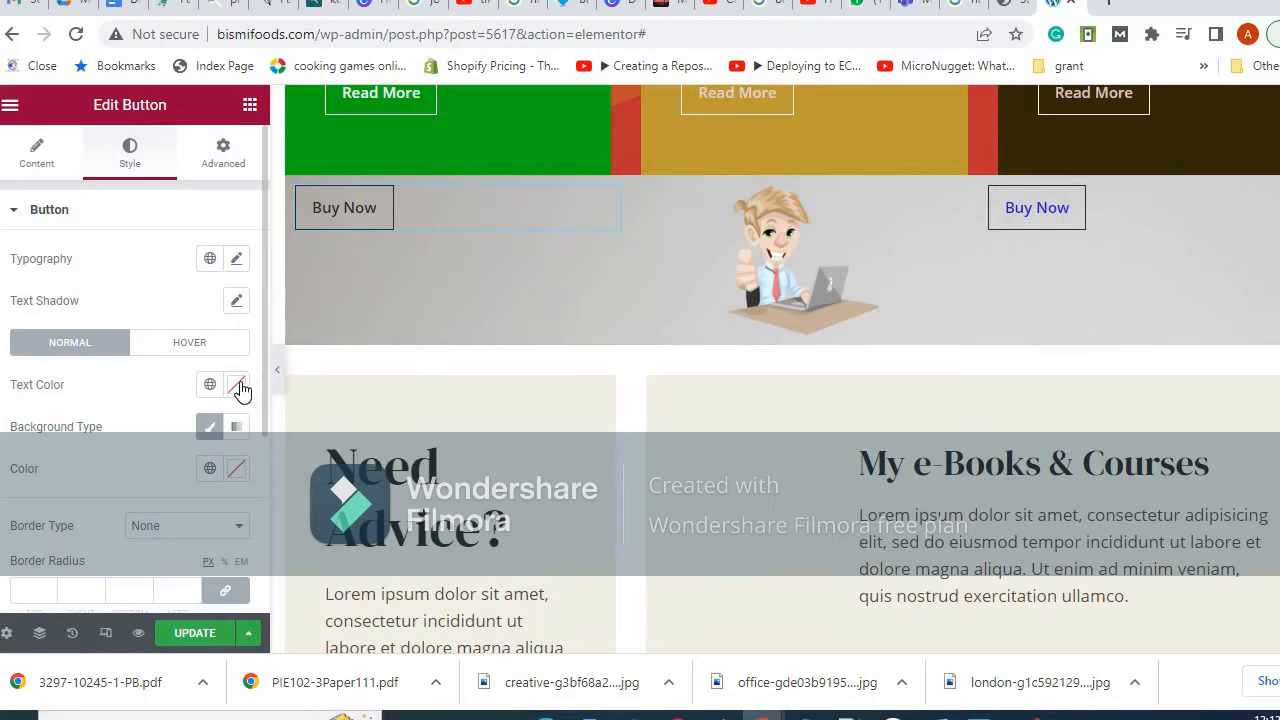
left_click(237, 386)
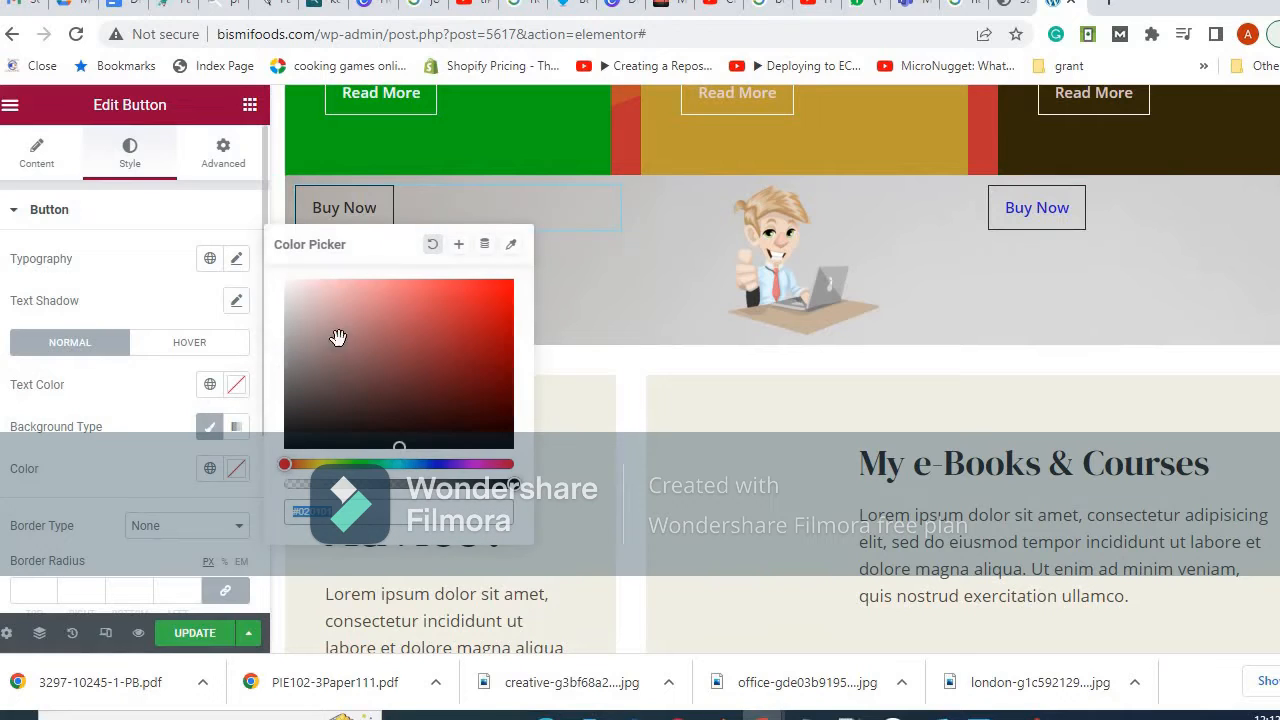
left_click(432, 467)
left_click(481, 322)
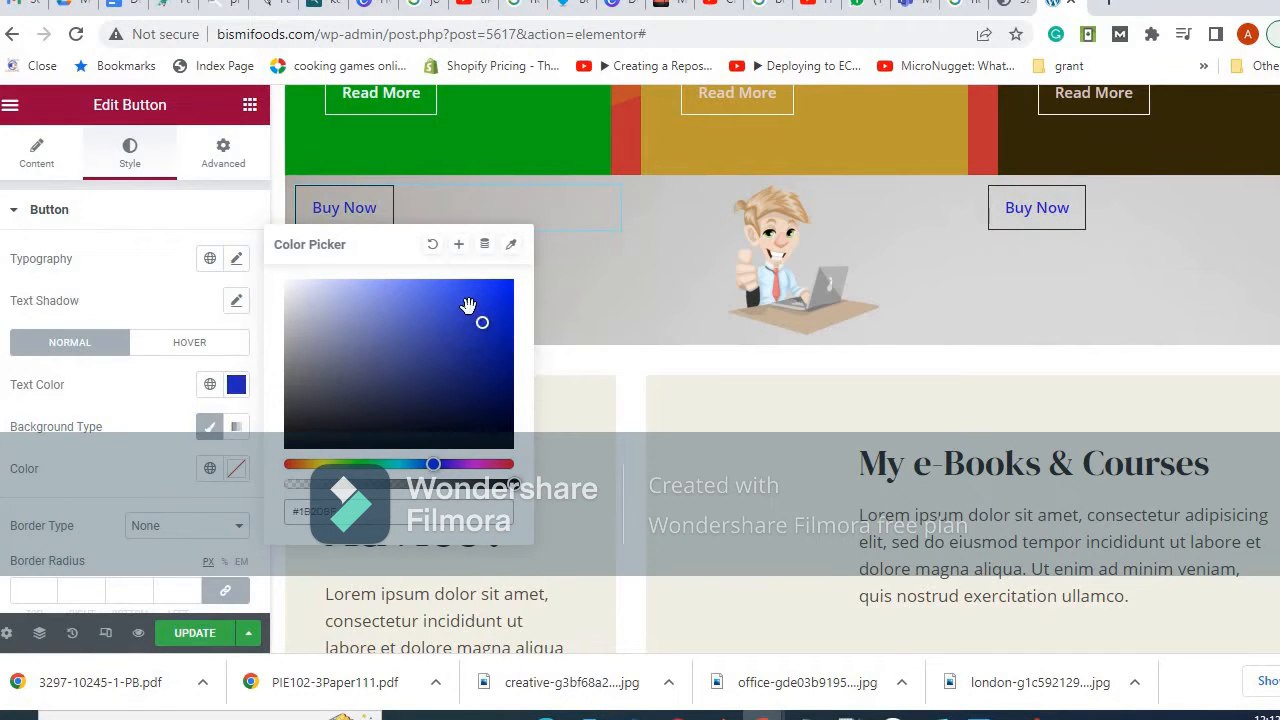
left_click(468, 304)
Open the background image style settings of the inner section holding the "Buy Now" buttons, down to the position, repeat and size options.
left_click(757, 317)
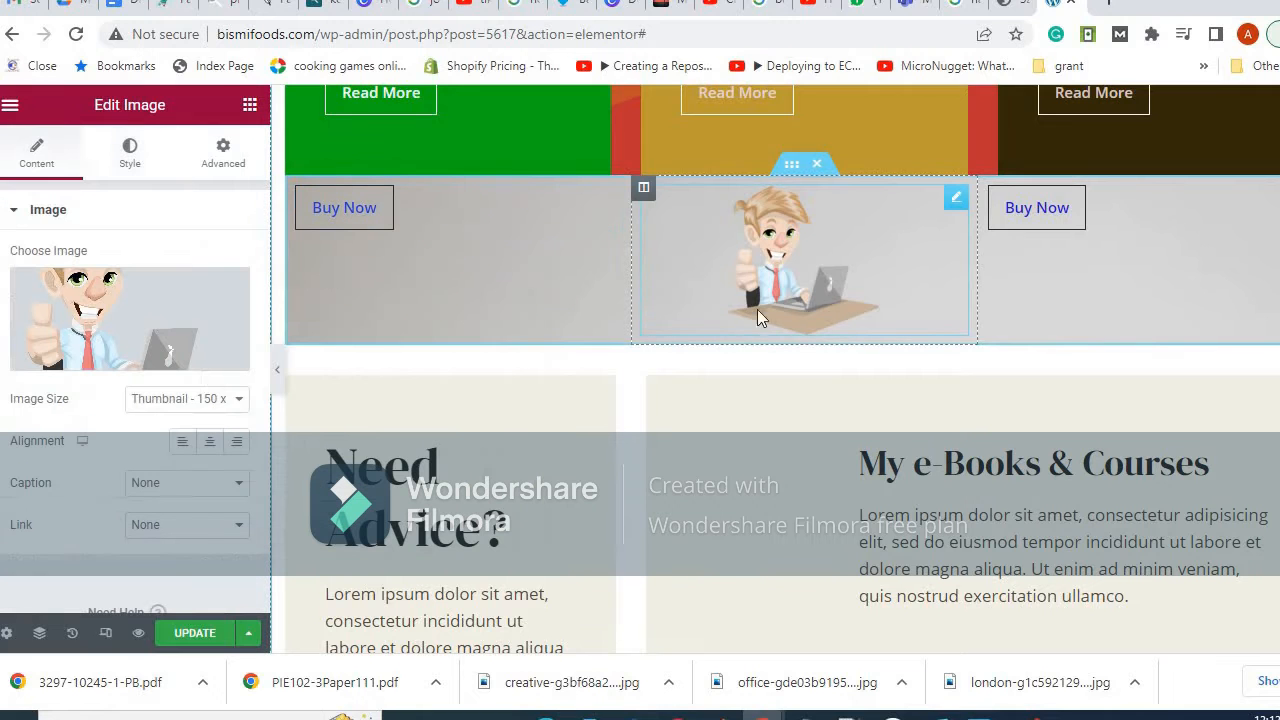
scroll(1041, 290, "up", 1)
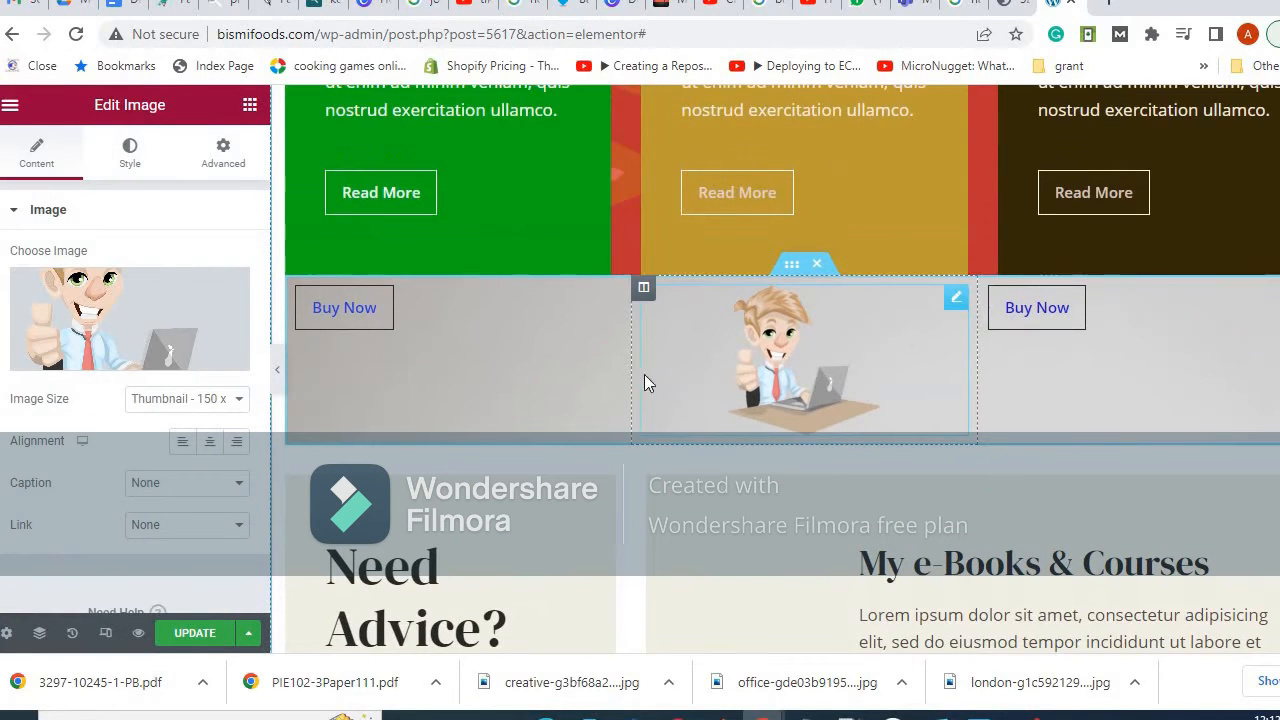
left_click(129, 151)
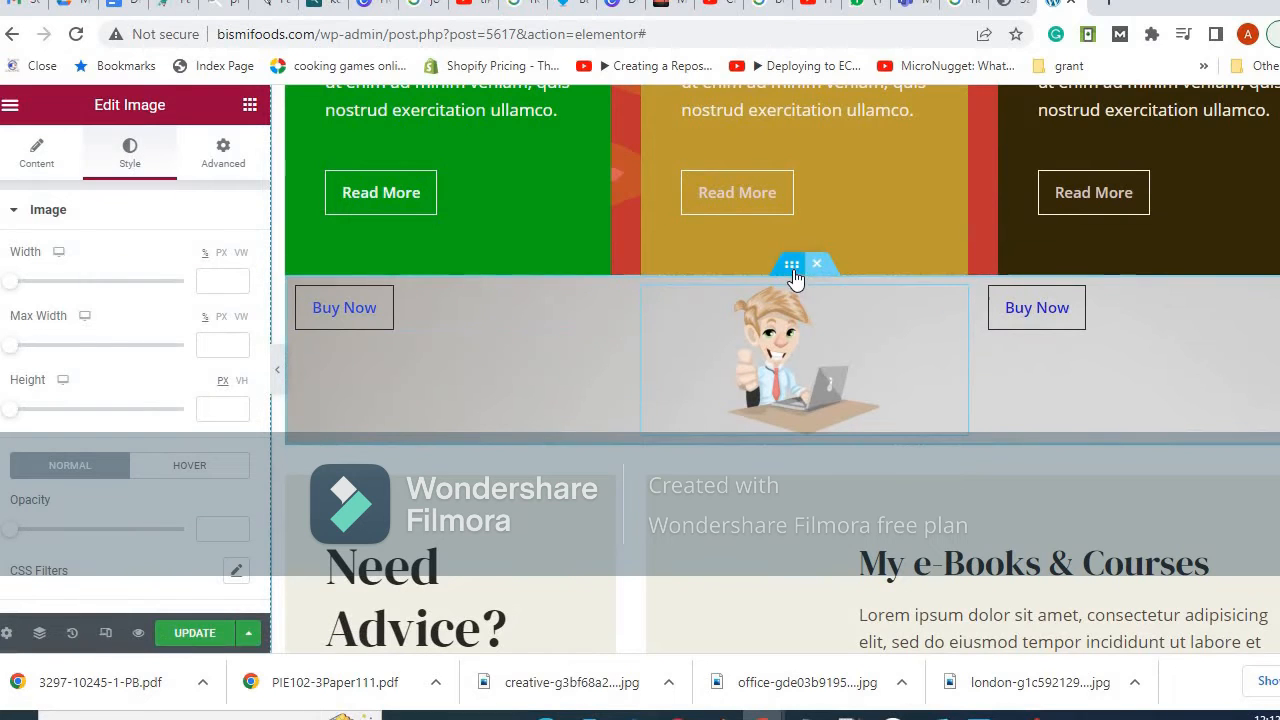
left_click(733, 282)
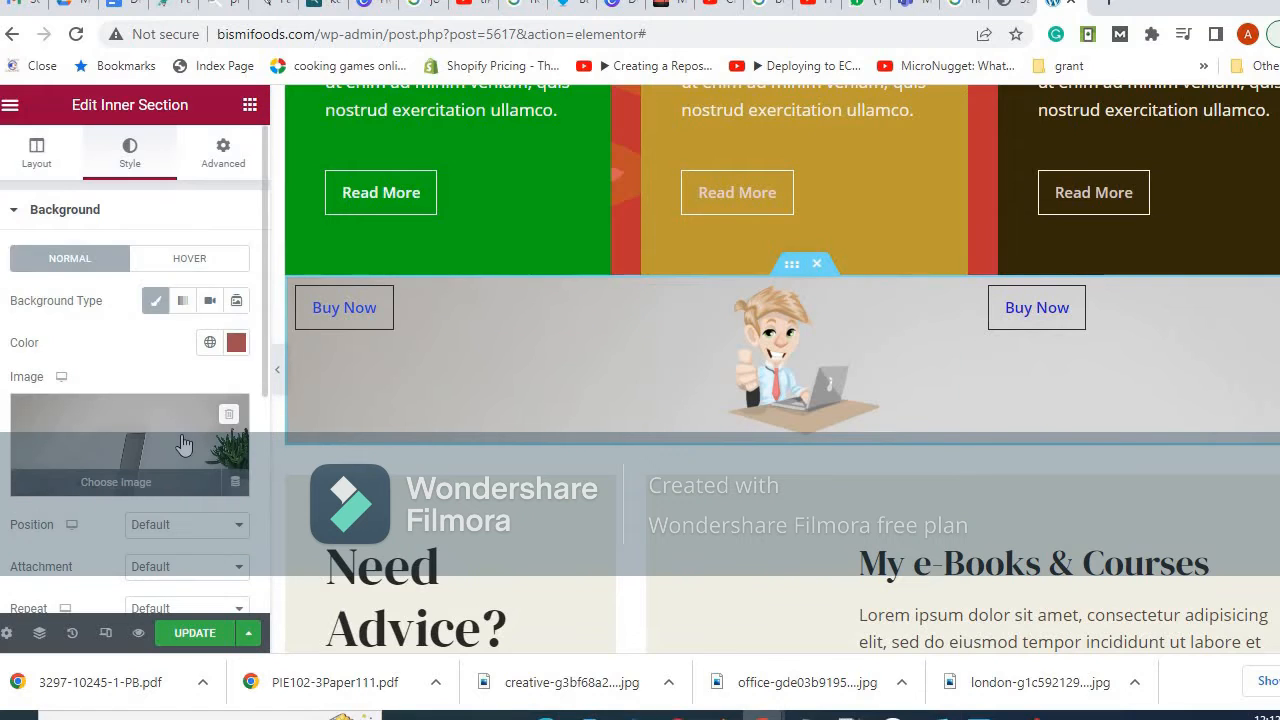
scroll(190, 560, "down", 1)
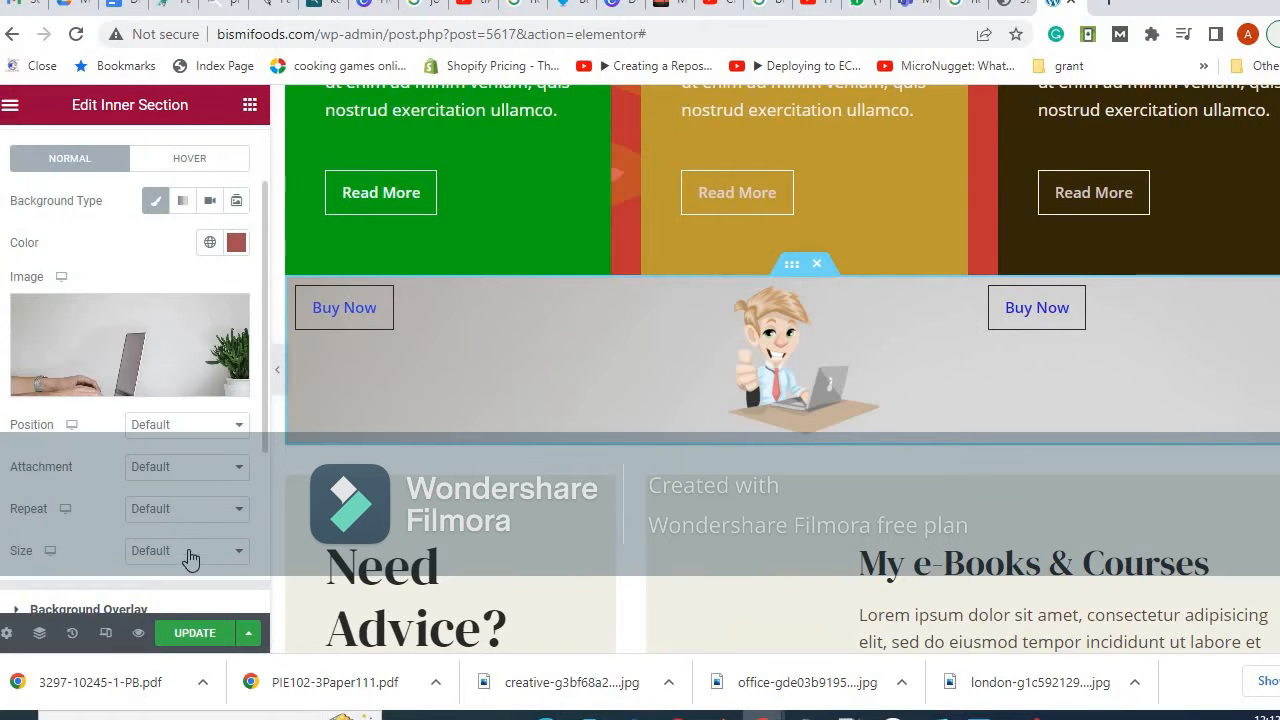
scroll(215, 540, "down", 1)
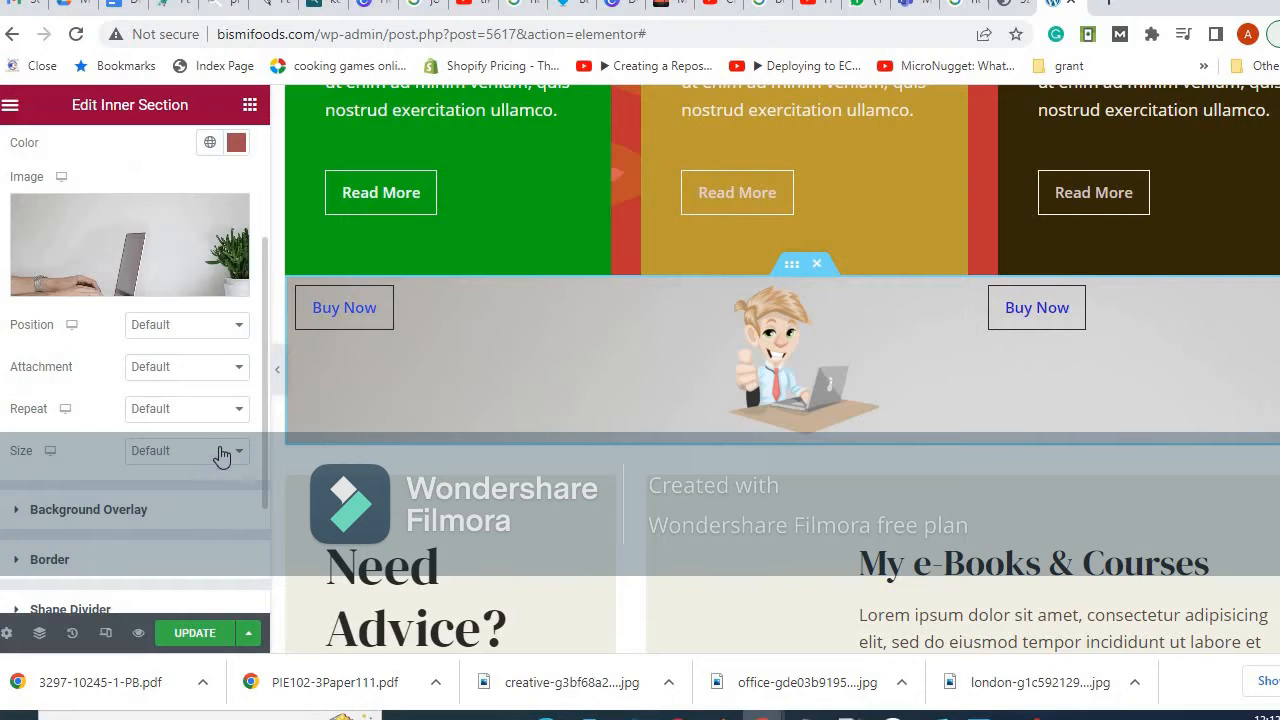
Choose hands-laptop-working-2178566.jpg from the media library as the inner section's background image.
left_click(209, 418)
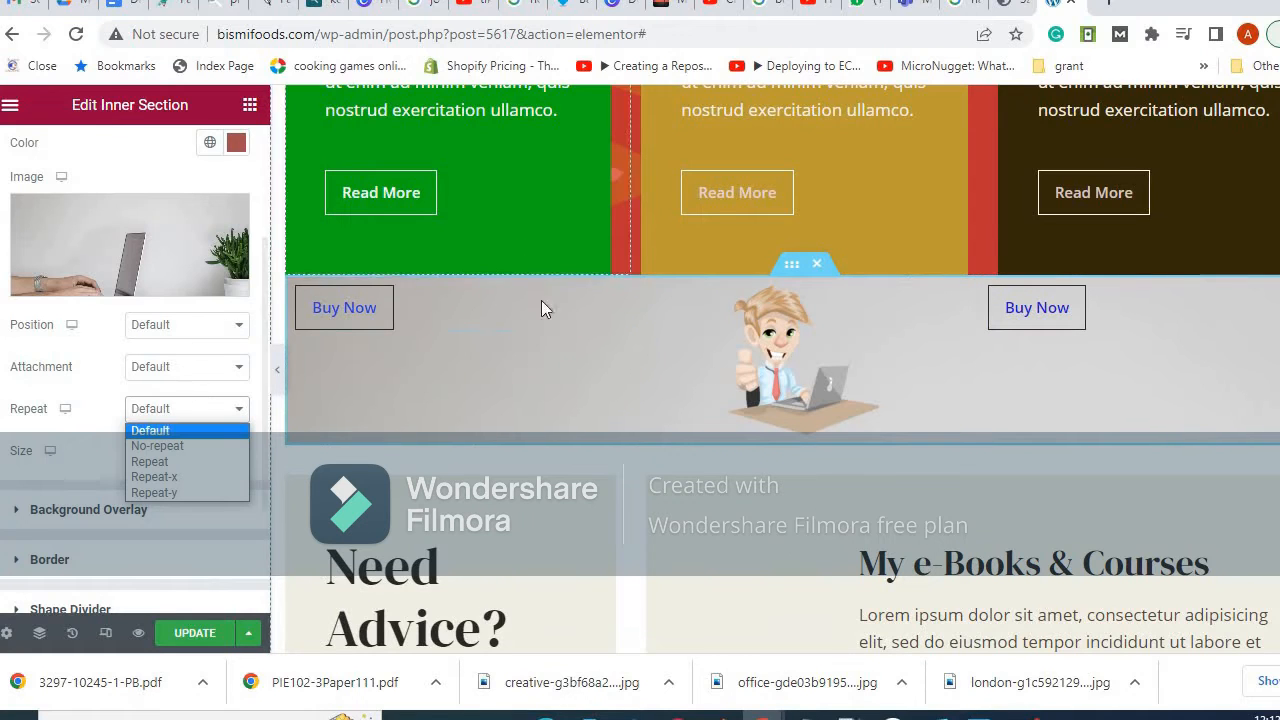
left_click(103, 247)
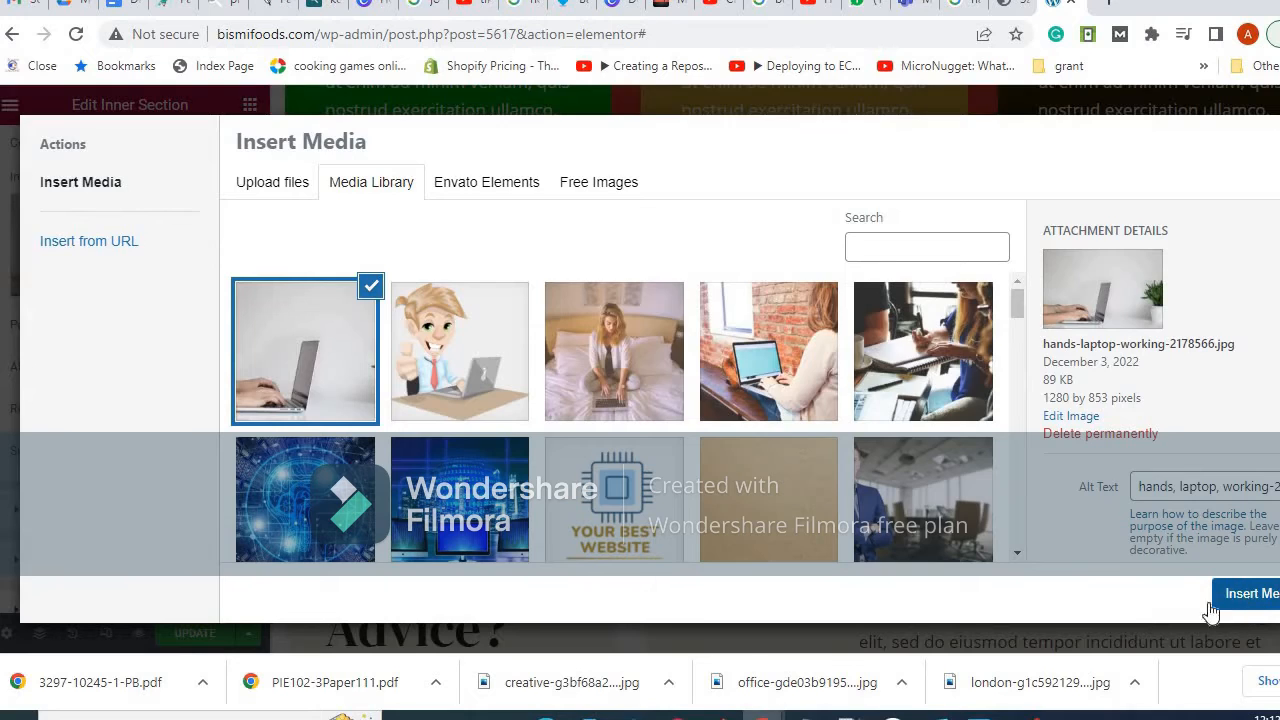
left_click(1245, 593)
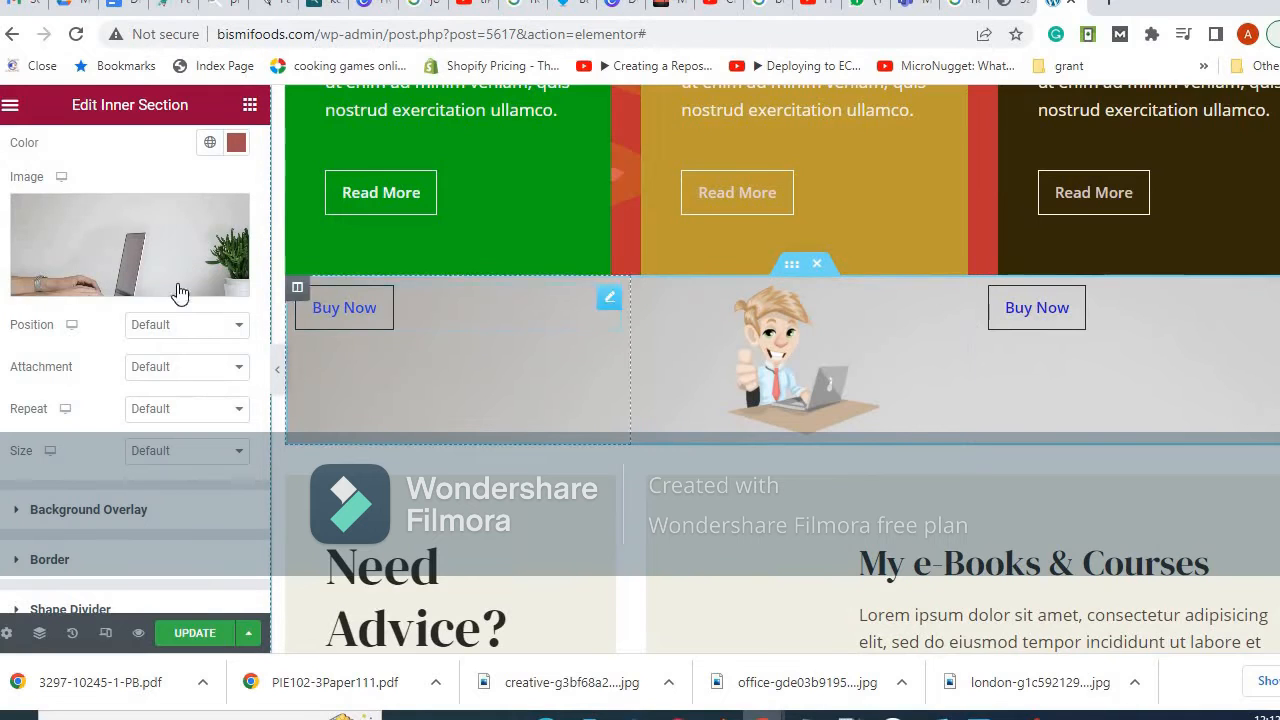
Set the inner section's background image position to Center Center and its repeat to No-repeat.
left_click(207, 332)
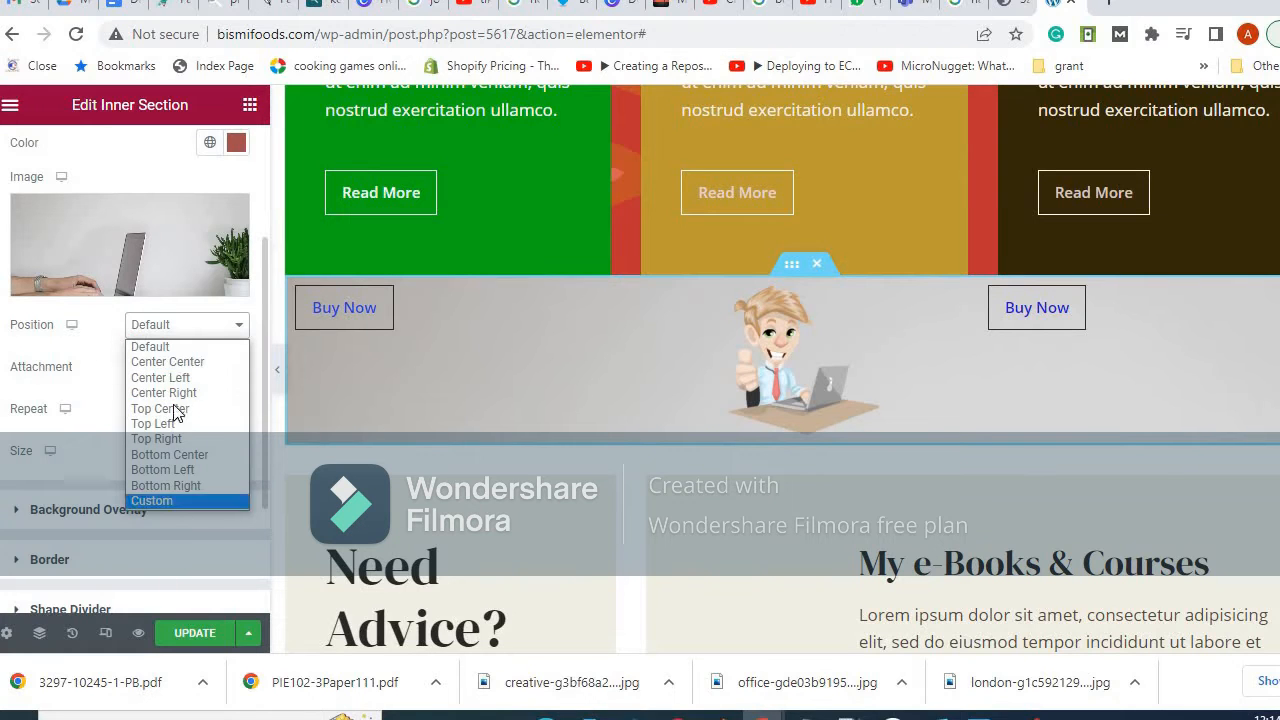
left_click(165, 362)
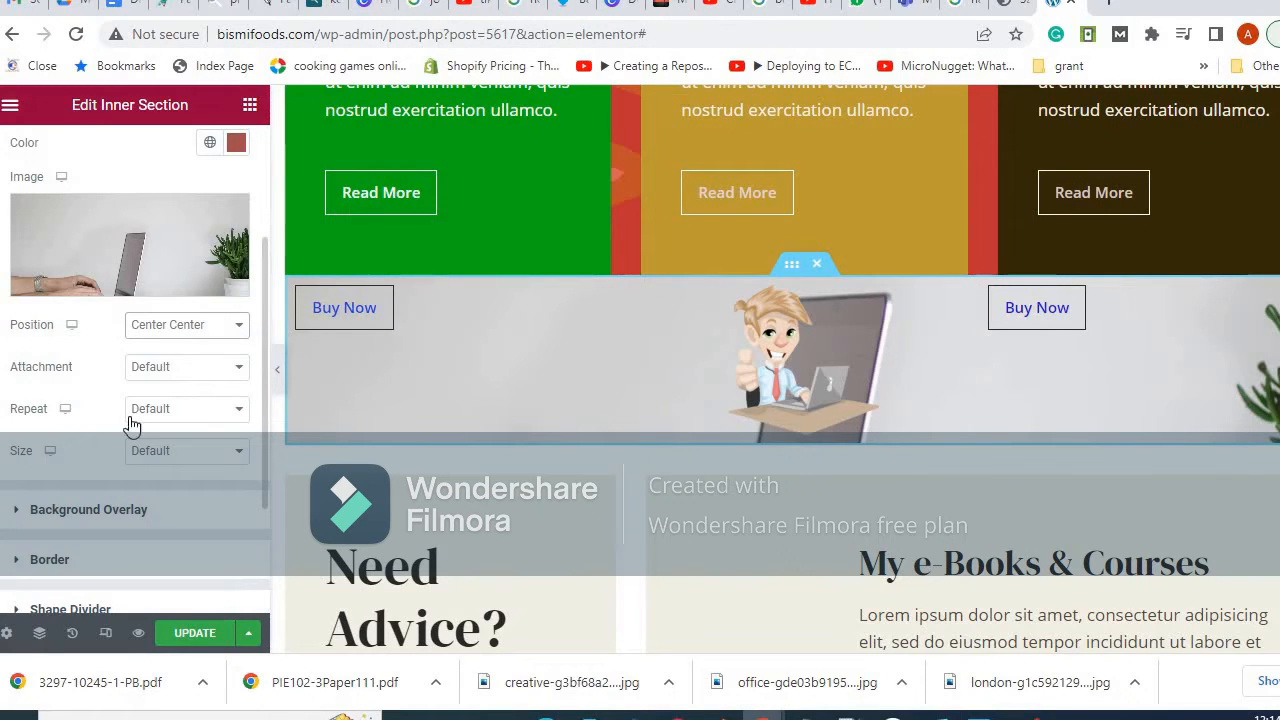
left_click(212, 418)
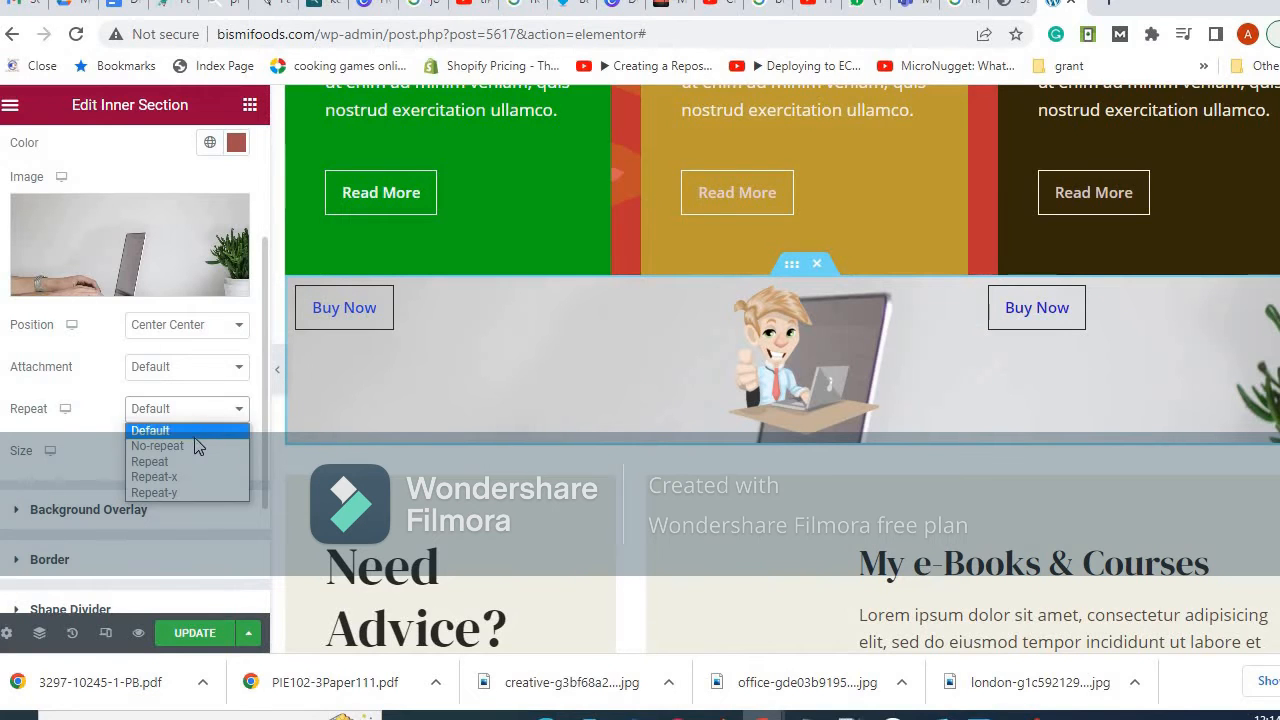
left_click(193, 444)
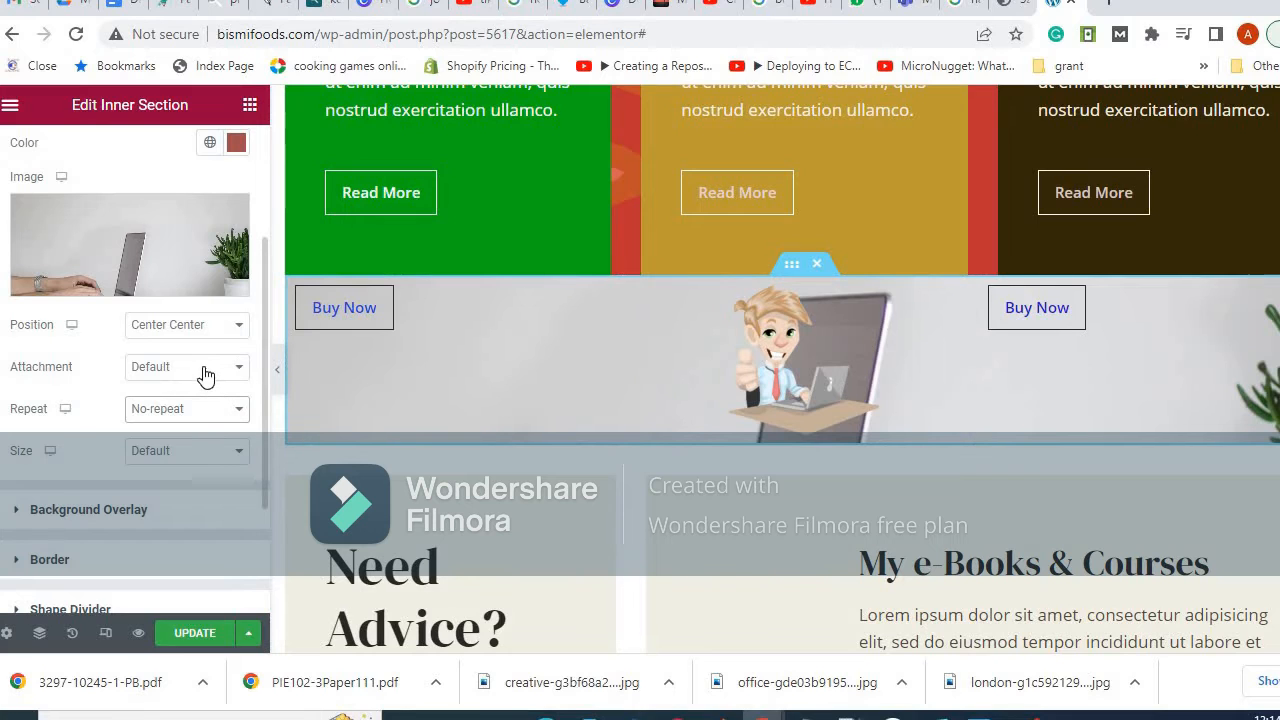
Set the inner section's background image size to Cover after trying Auto.
left_click(200, 451)
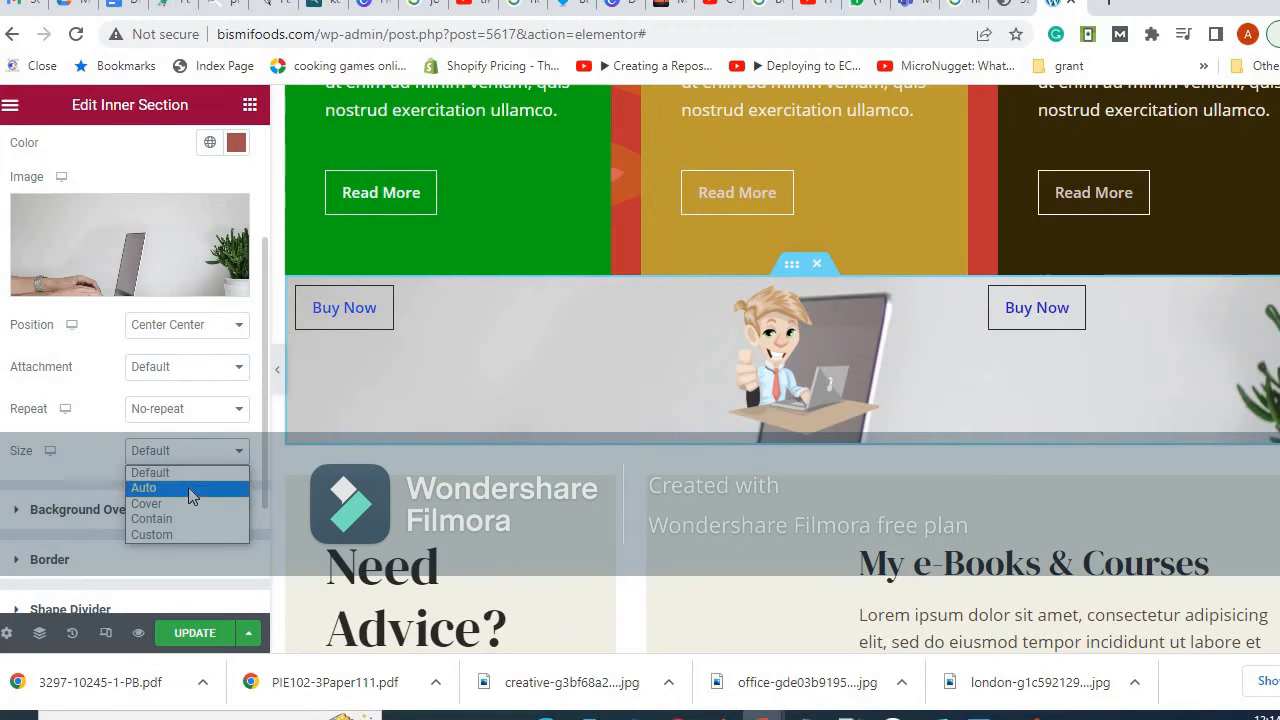
left_click(188, 487)
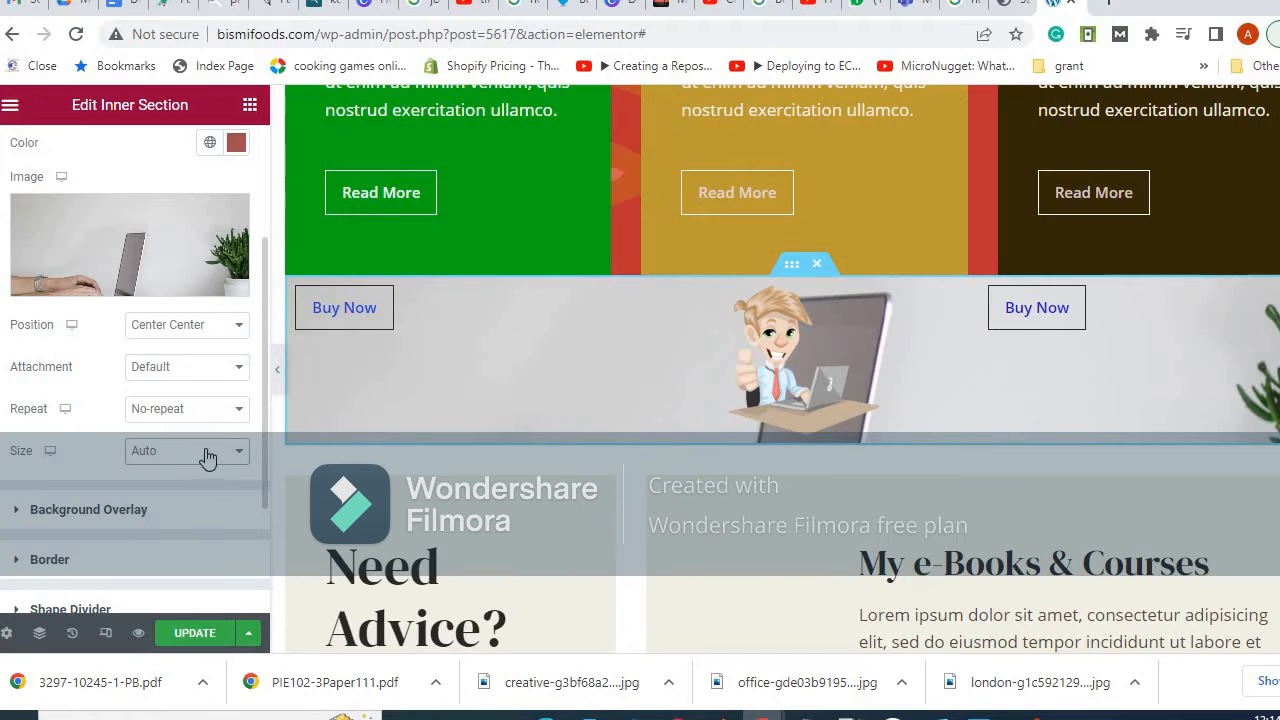
left_click(207, 455)
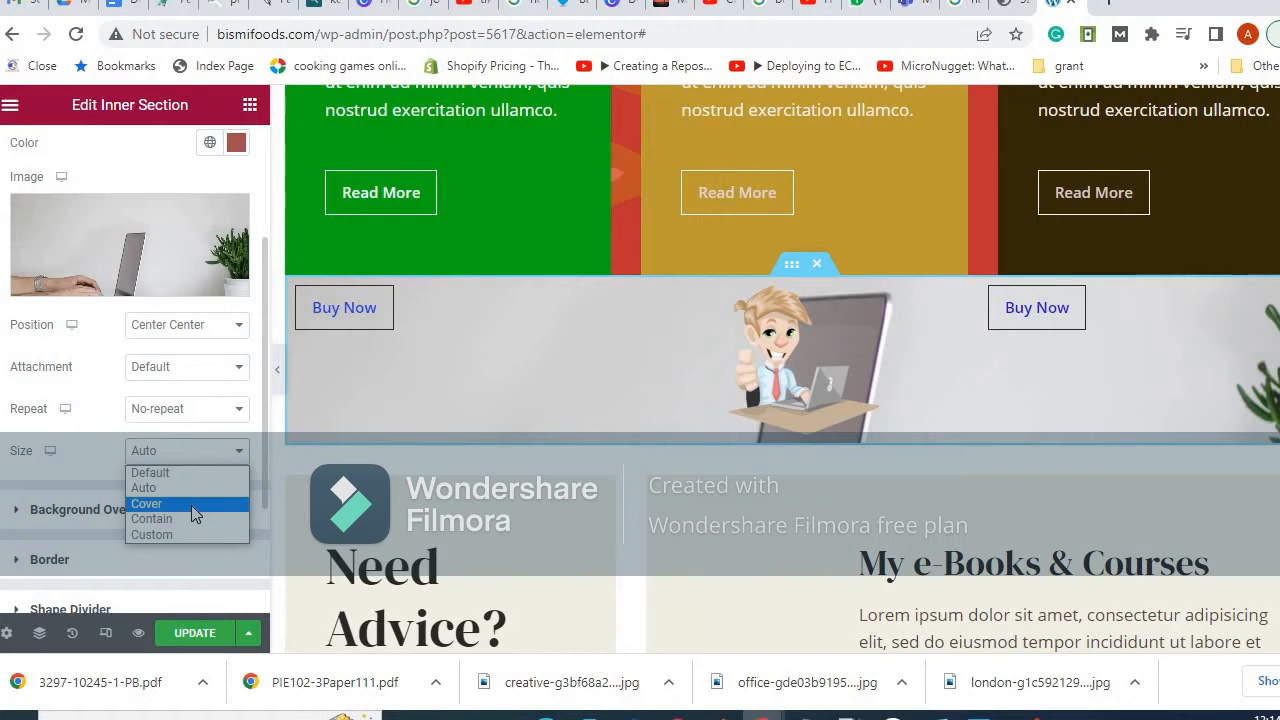
left_click(195, 504)
scroll(594, 337, "up", 1)
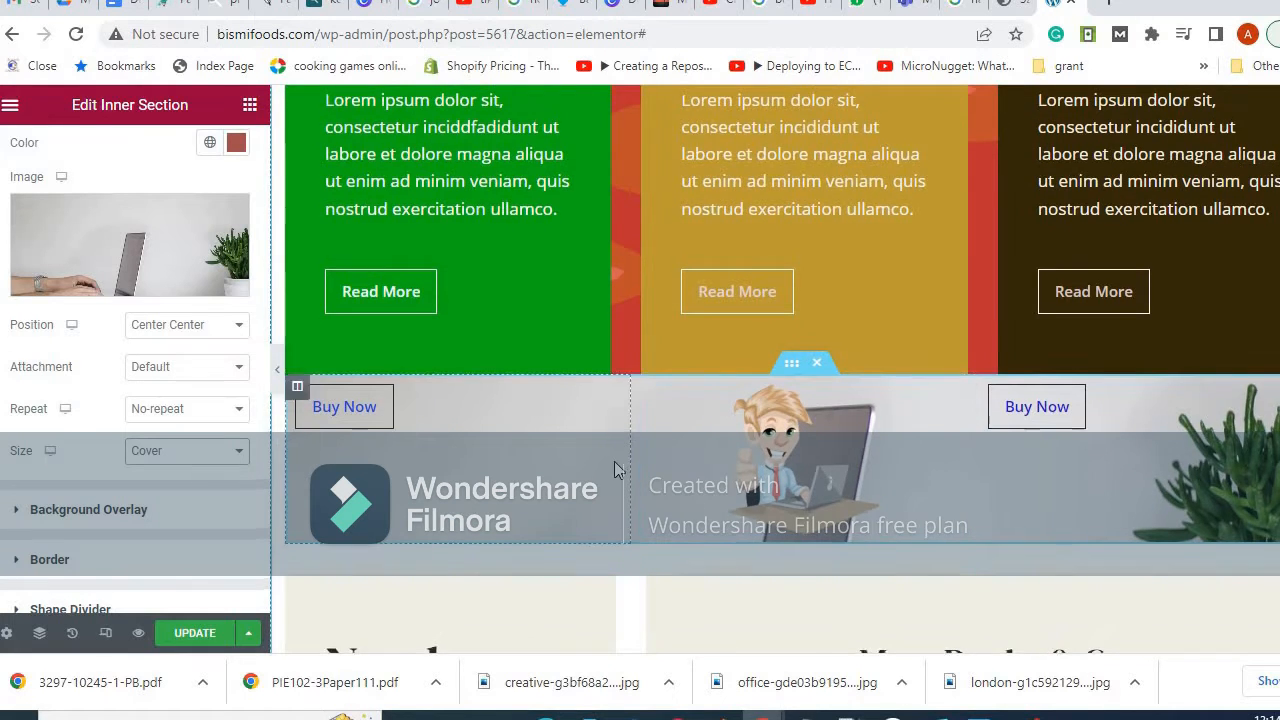
Change the text color of the "Need Advice?" heading to blue, #2818DA.
scroll(615, 470, "down", 3)
left_click(431, 397)
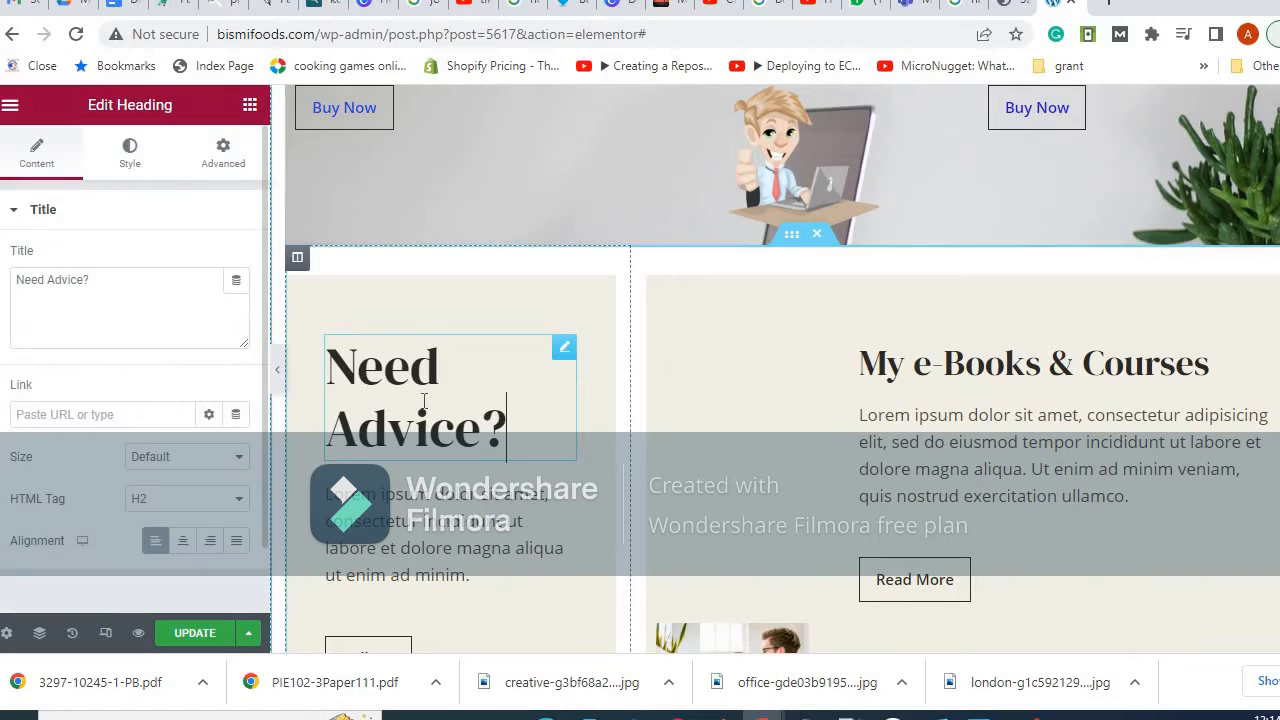
left_click(129, 160)
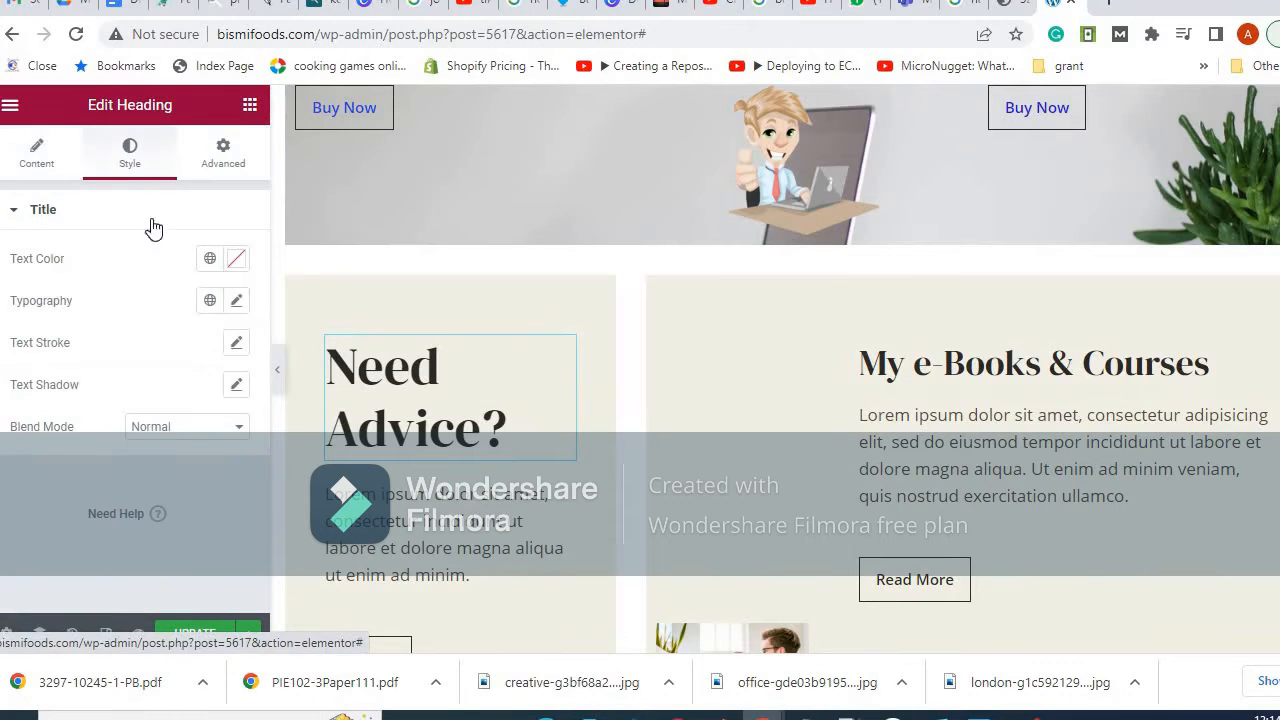
left_click(237, 260)
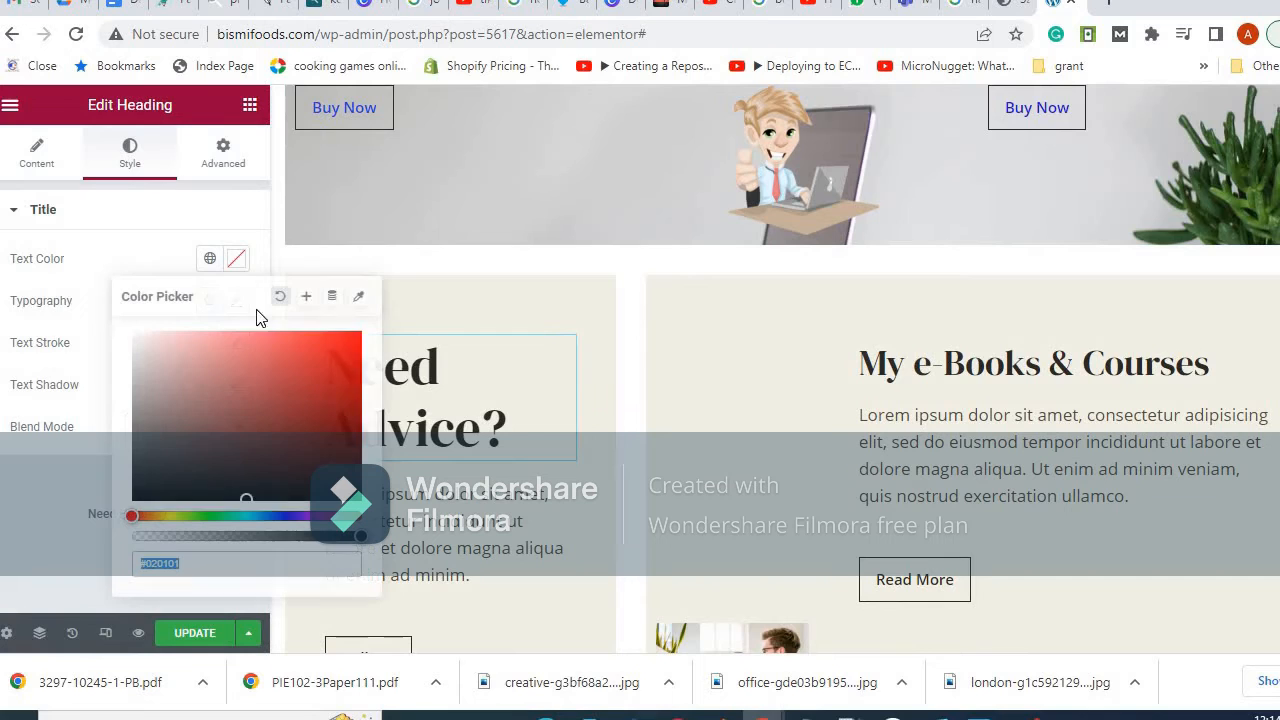
left_click(287, 516)
left_click(336, 357)
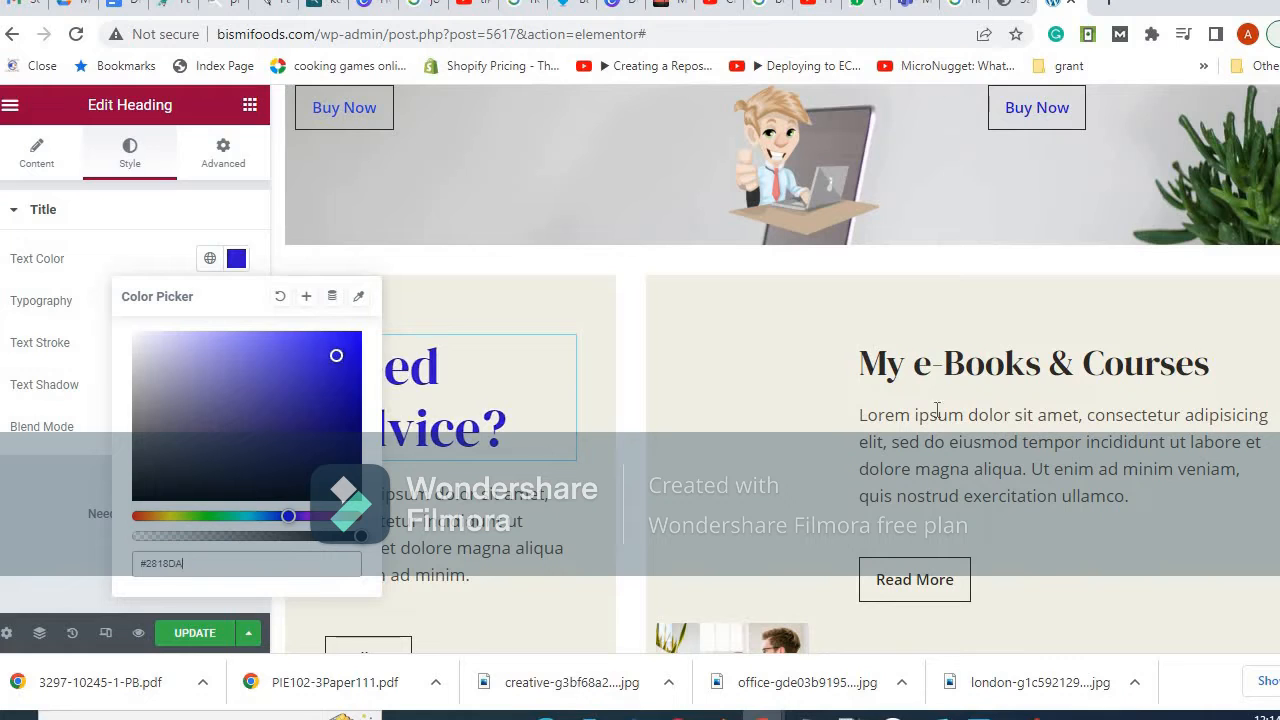
Change the text color of the "My e-Books & Courses" heading to a matching blue.
left_click(972, 362)
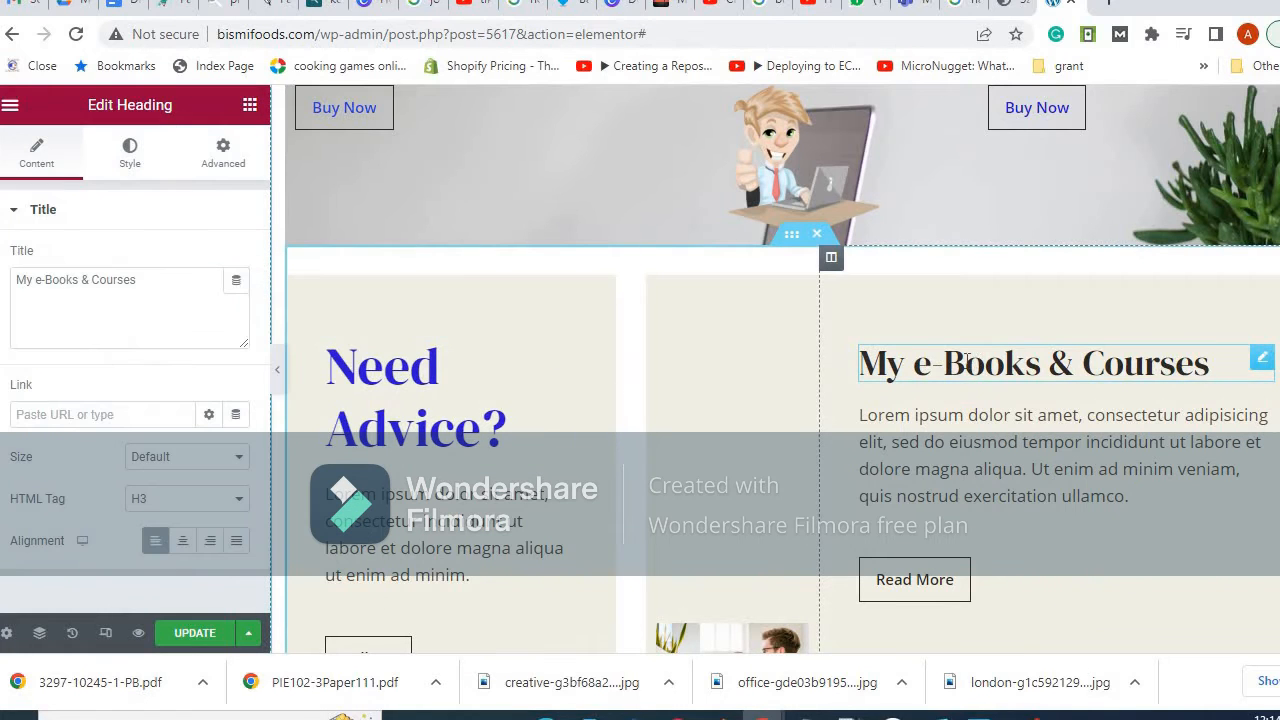
left_click(130, 152)
left_click(236, 258)
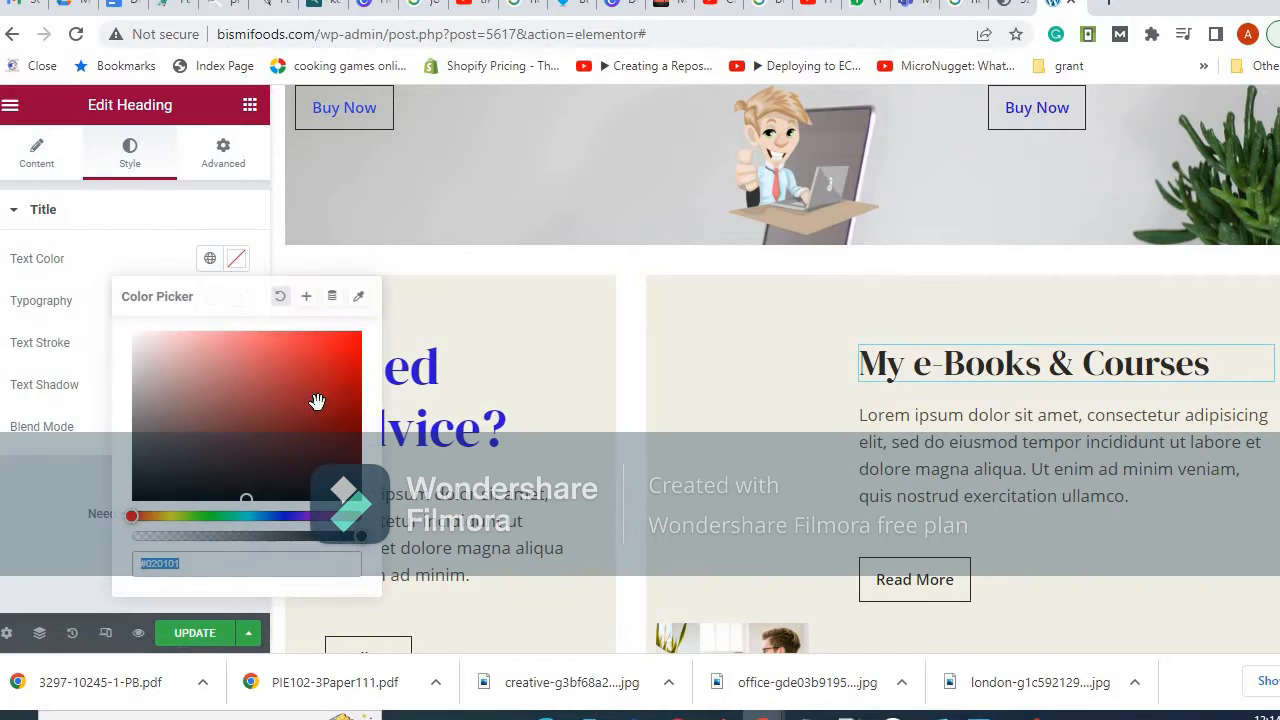
left_click(284, 516)
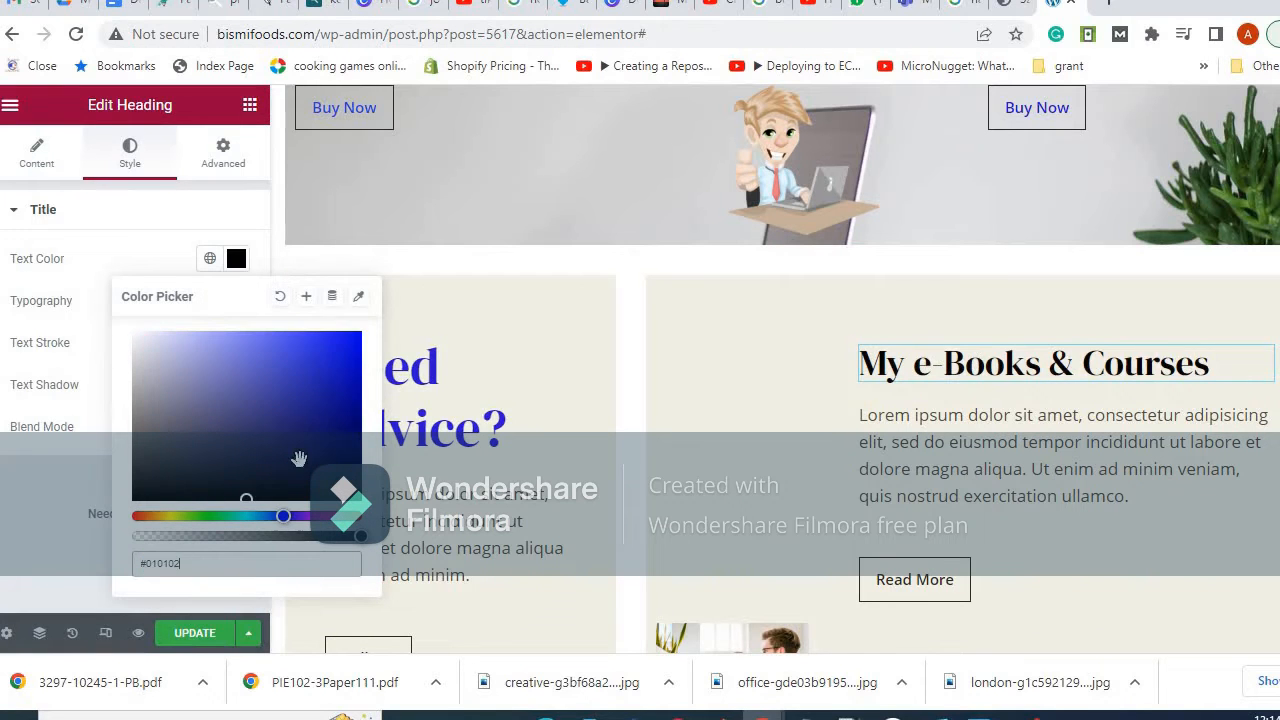
left_click(335, 362)
left_click(951, 453)
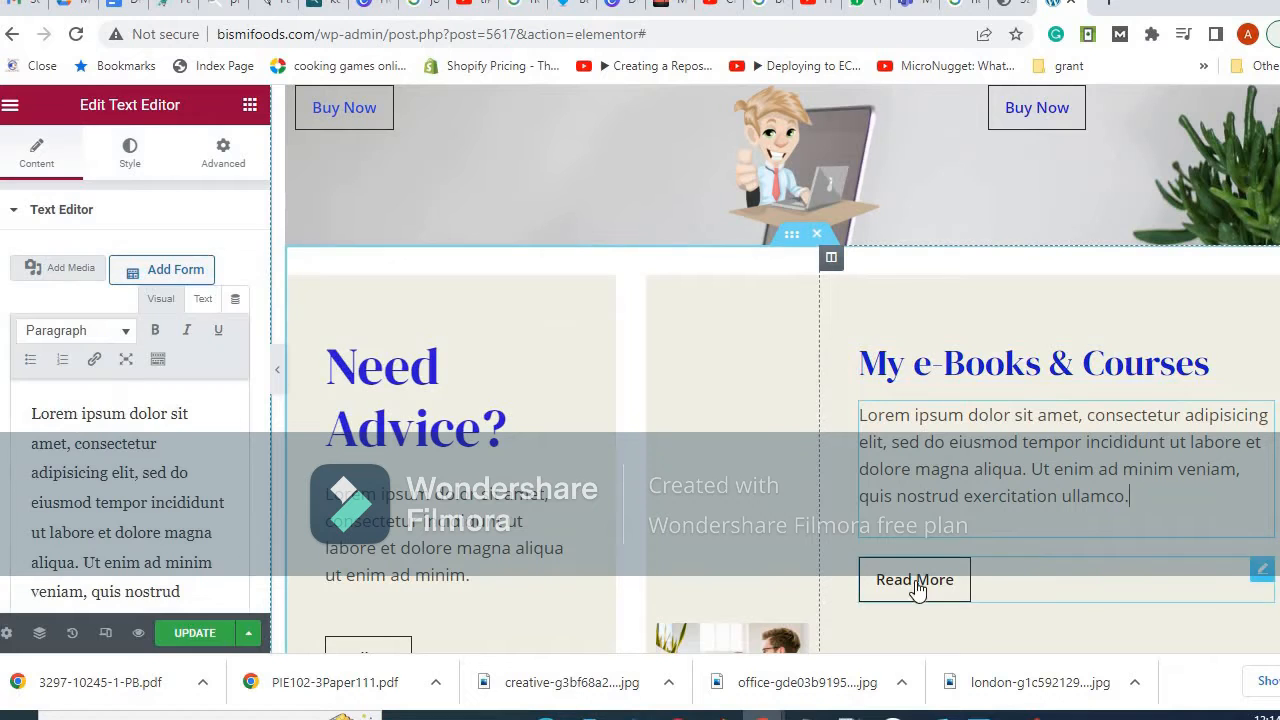
Set the text color of the Read More button under "My e-Books & Courses" to blue after trying green shades.
scroll(870, 483, "down", 1)
scroll(870, 483, "down", 1)
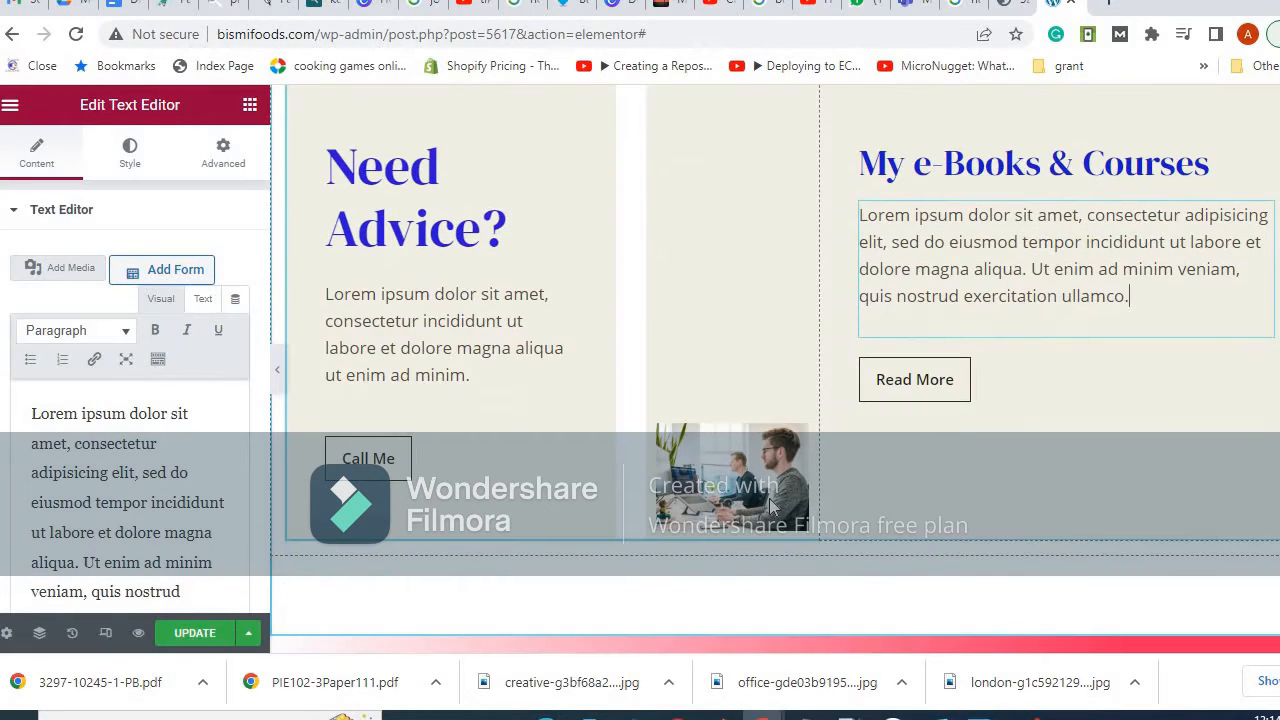
left_click(931, 388)
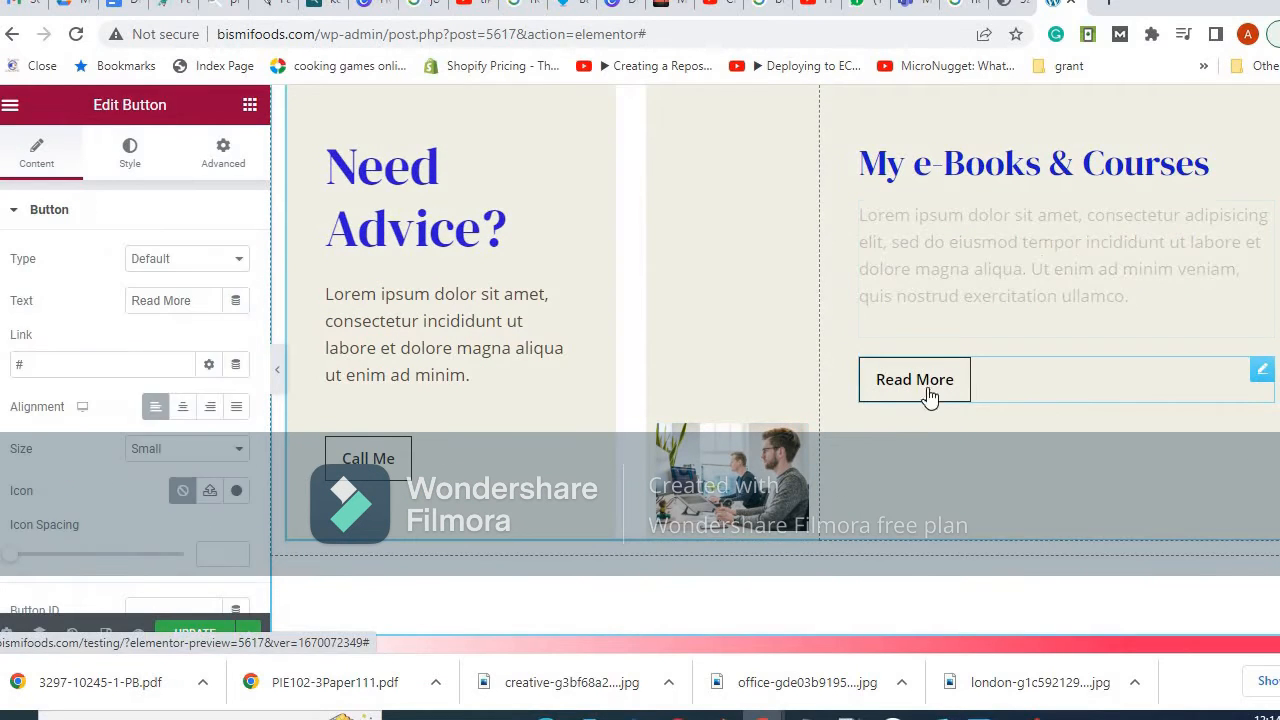
left_click(390, 466)
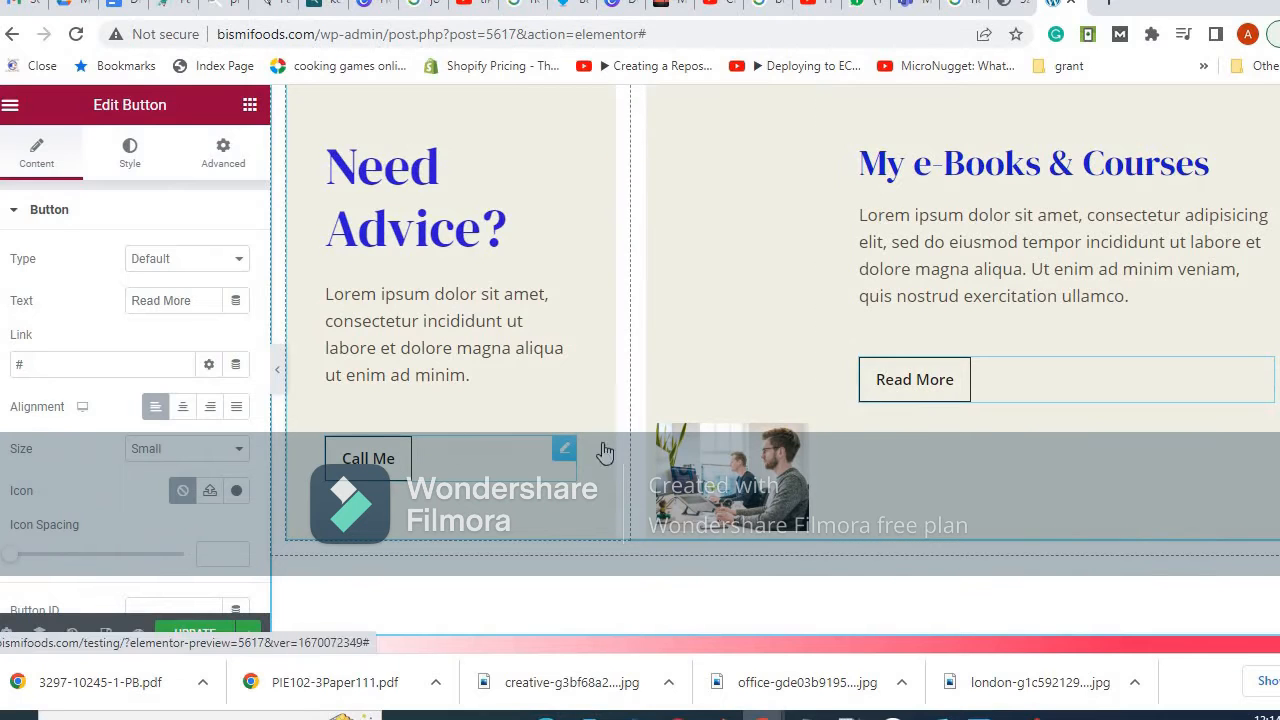
left_click(873, 376)
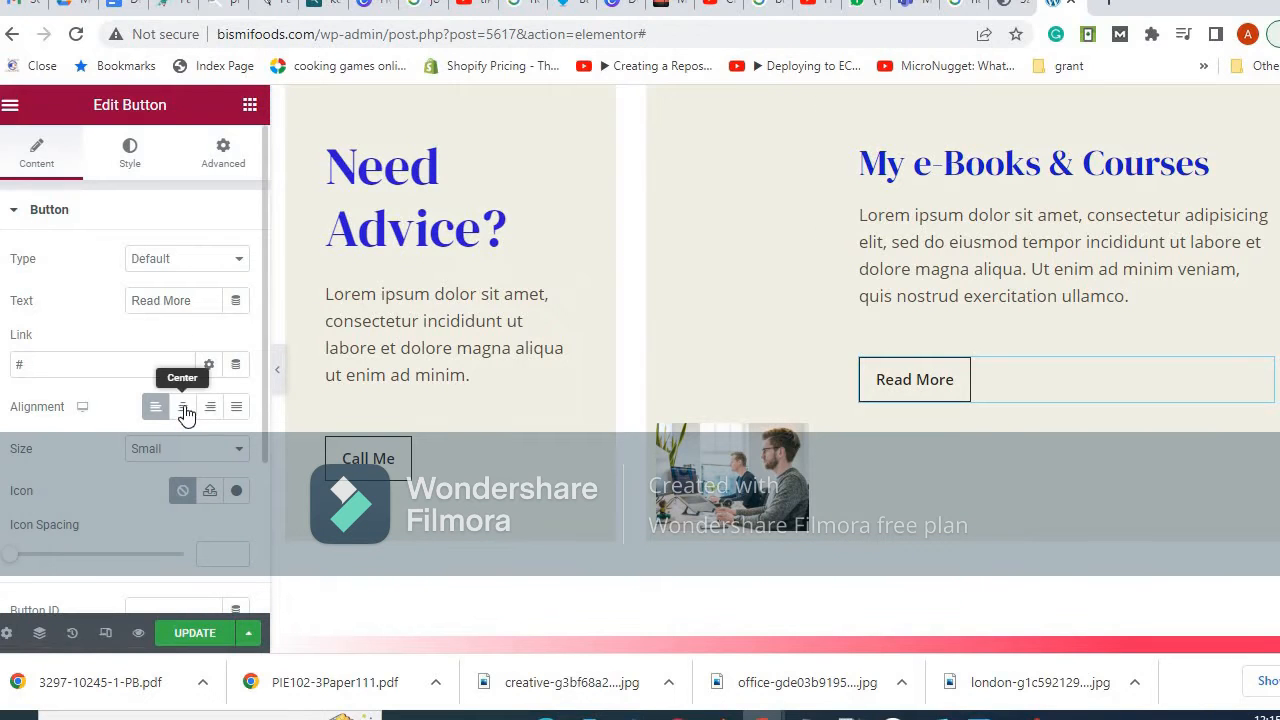
left_click(136, 163)
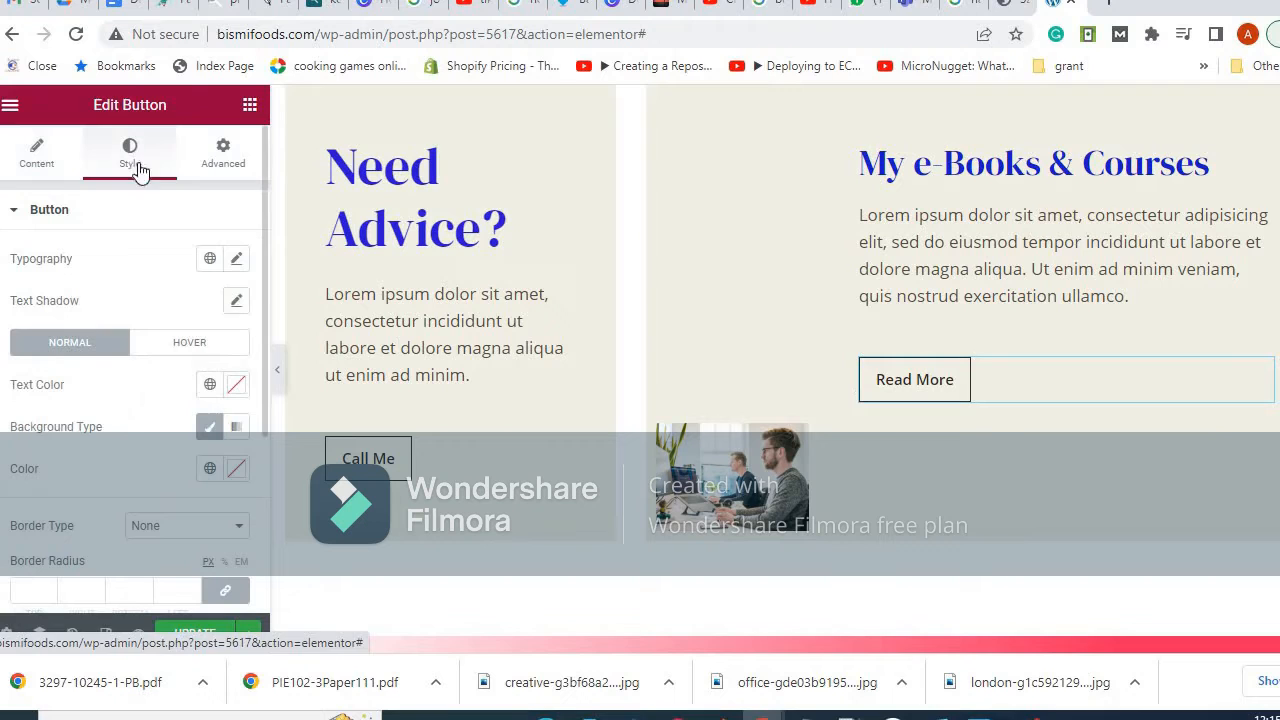
left_click(237, 386)
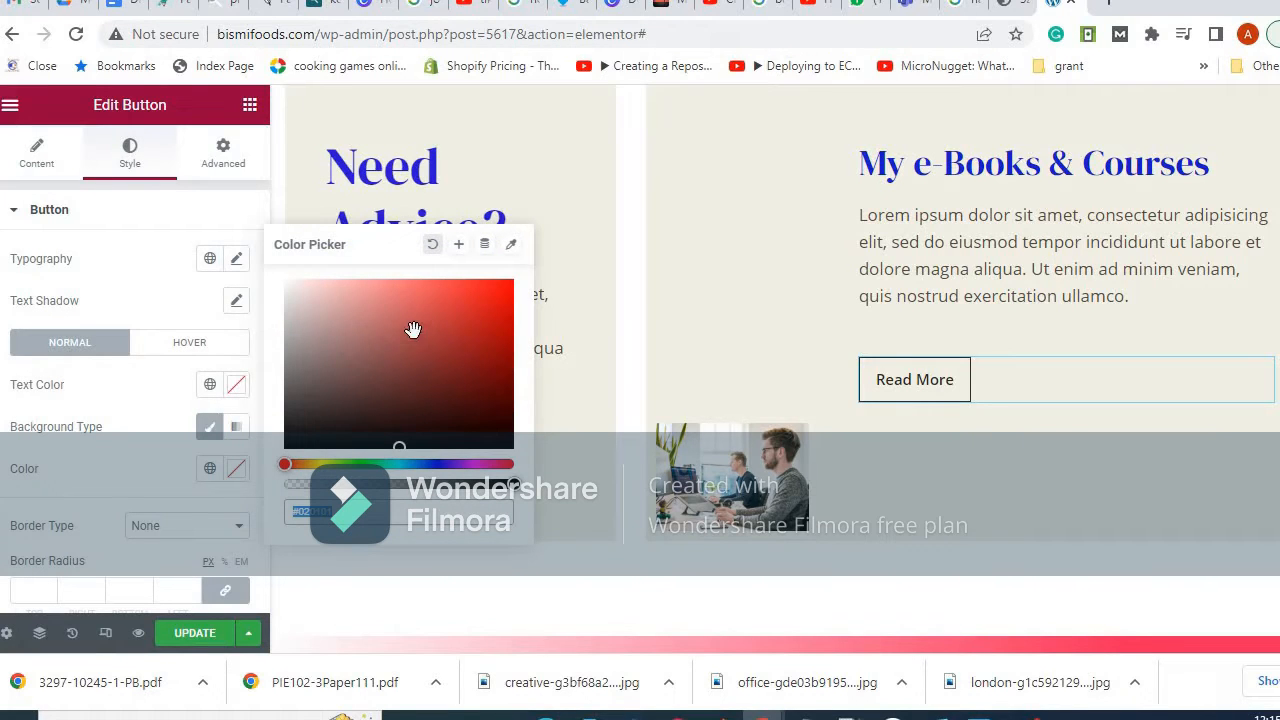
left_click(376, 463)
left_click(490, 310)
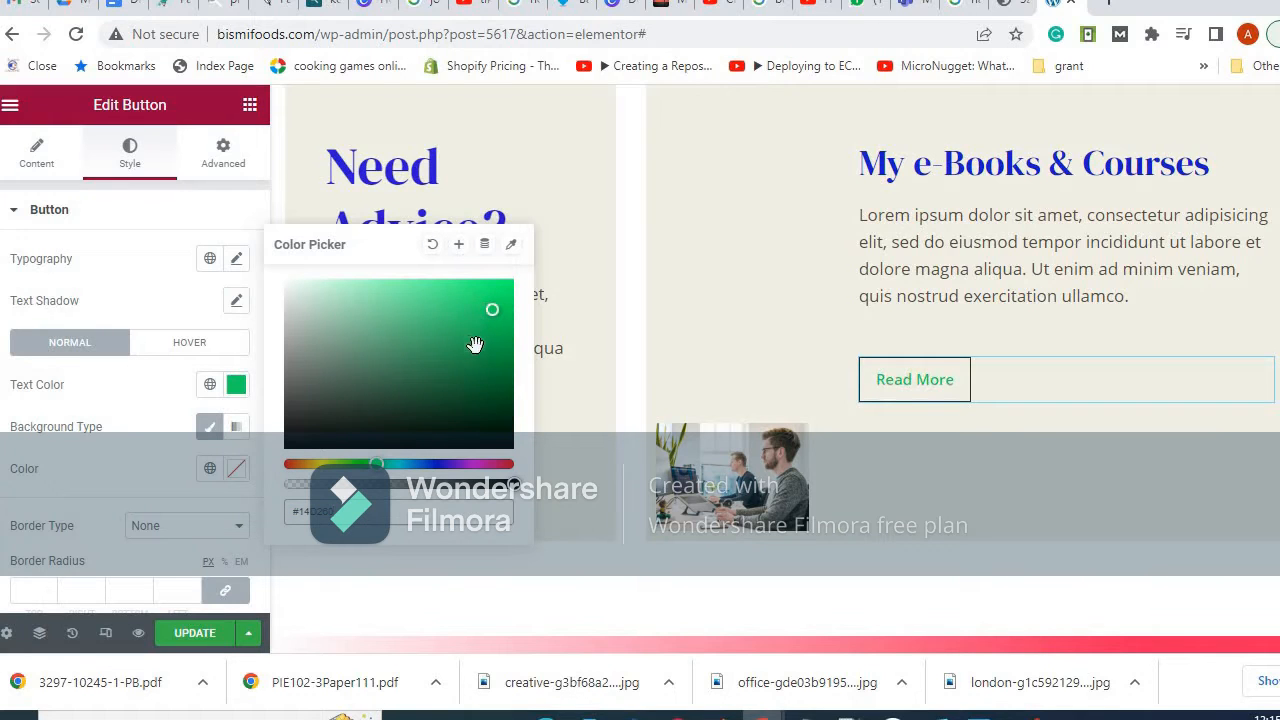
left_click(305, 297)
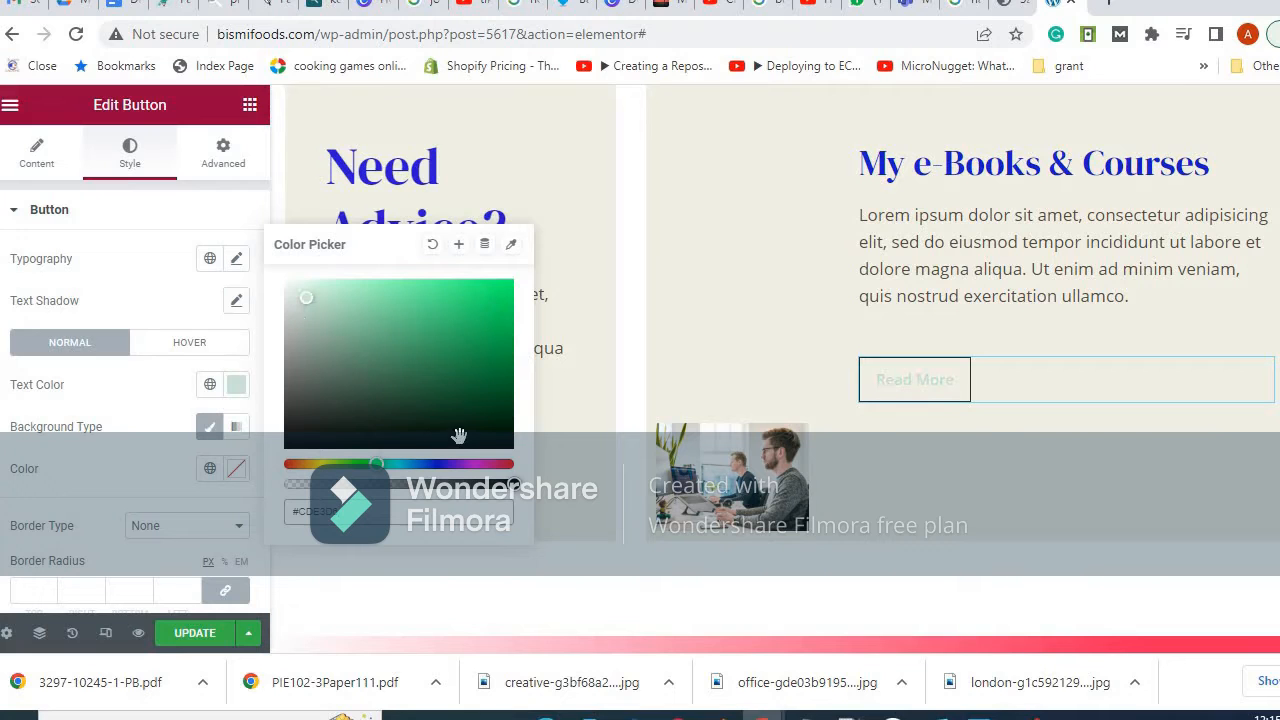
left_click(440, 464)
left_click(488, 302)
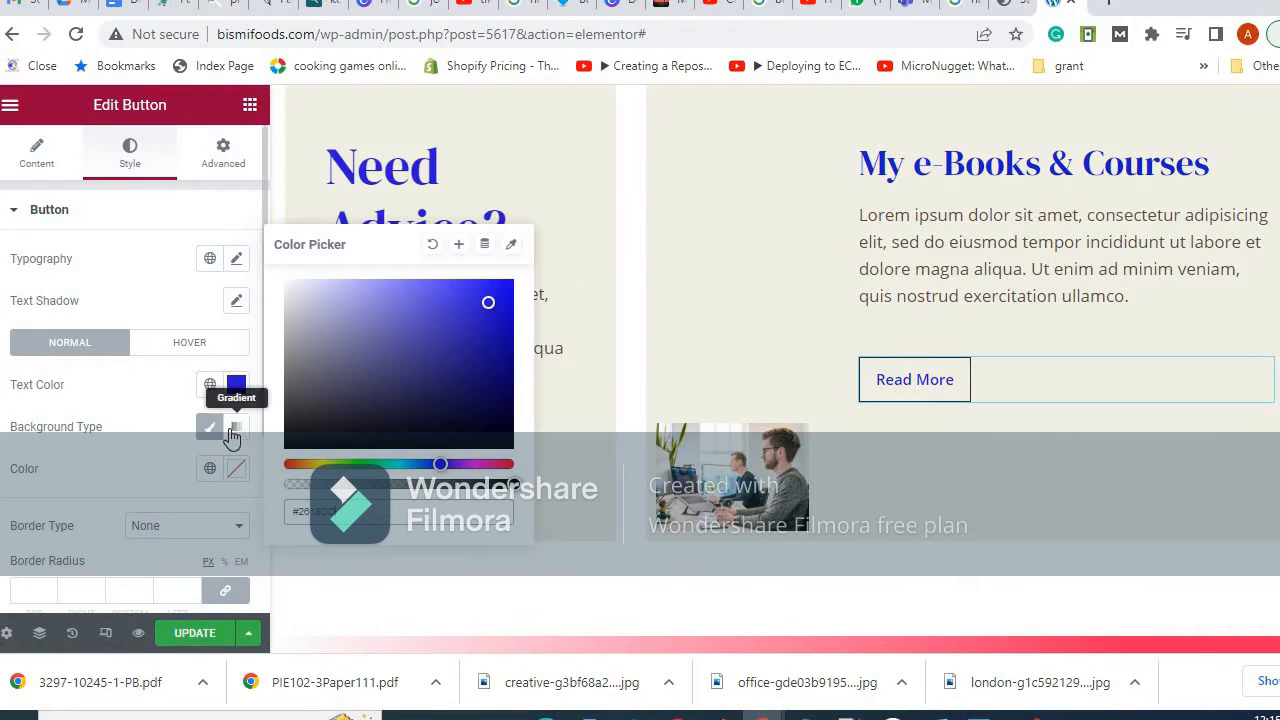
Try the gradient background type on the Read More button, then deselect it.
left_click(238, 430)
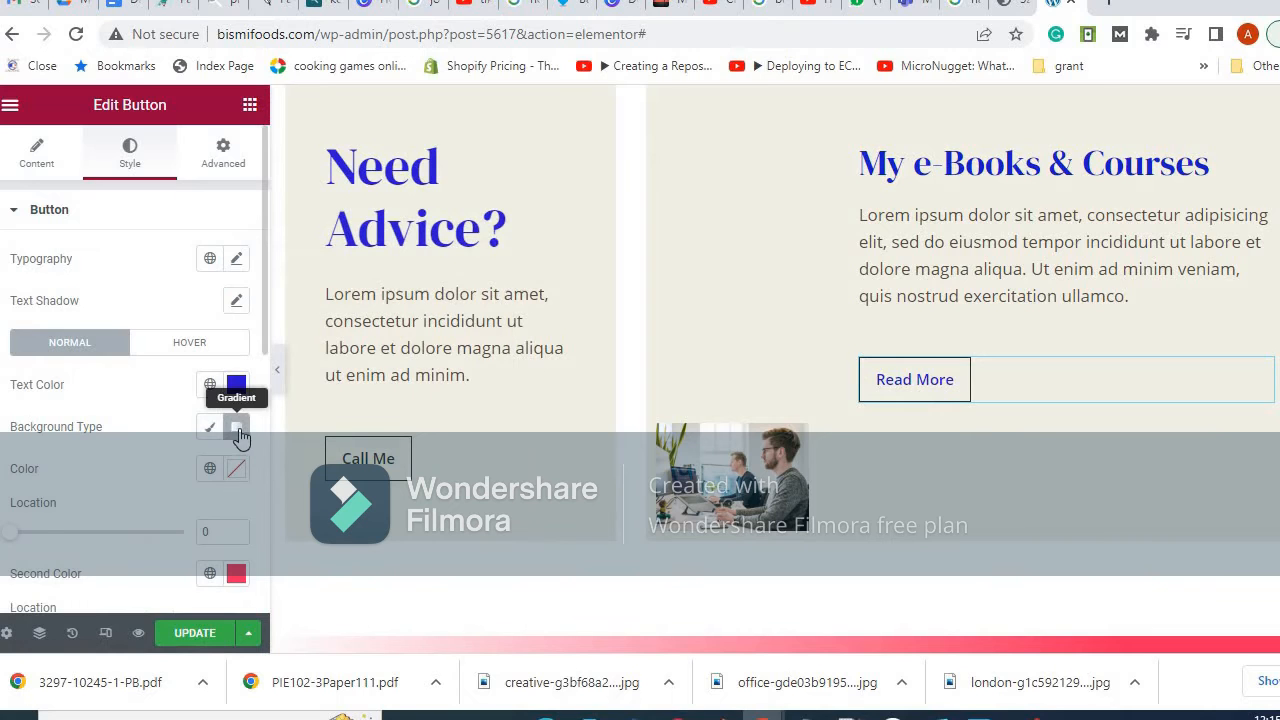
left_click(238, 430)
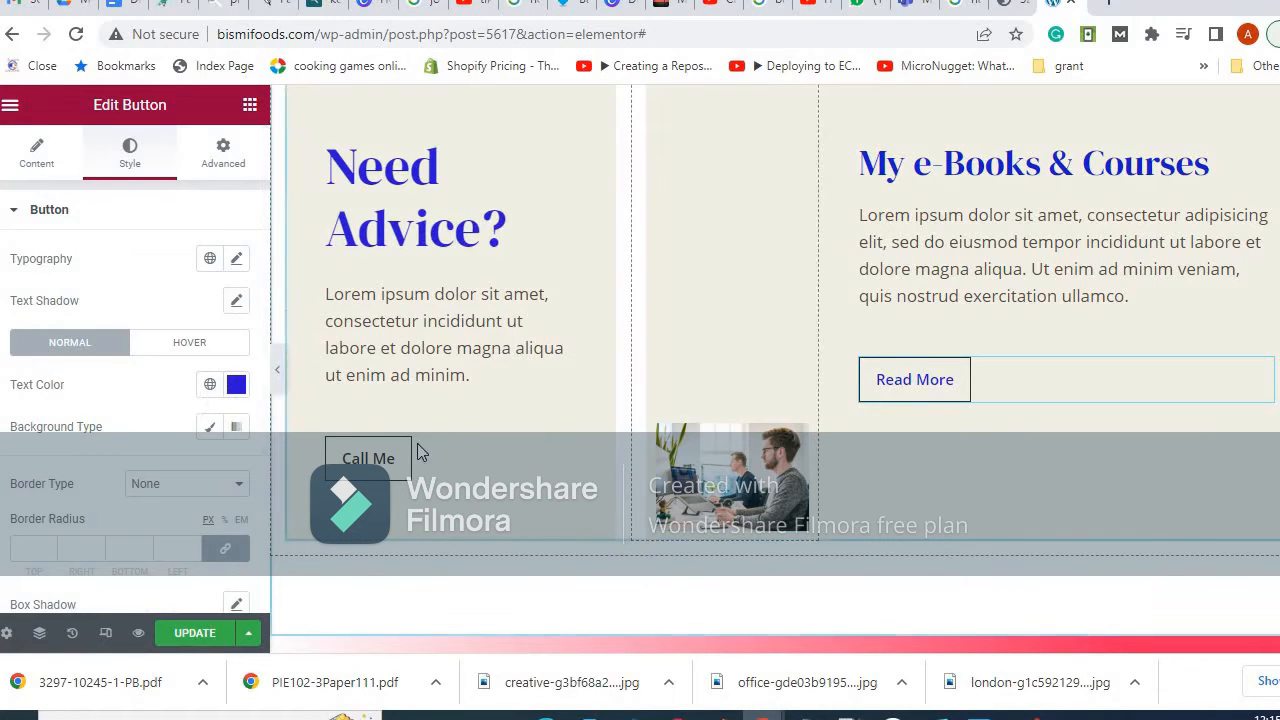
Set the normal-state text color of the Call Me button under "Need Advice?" to blue.
left_click(378, 462)
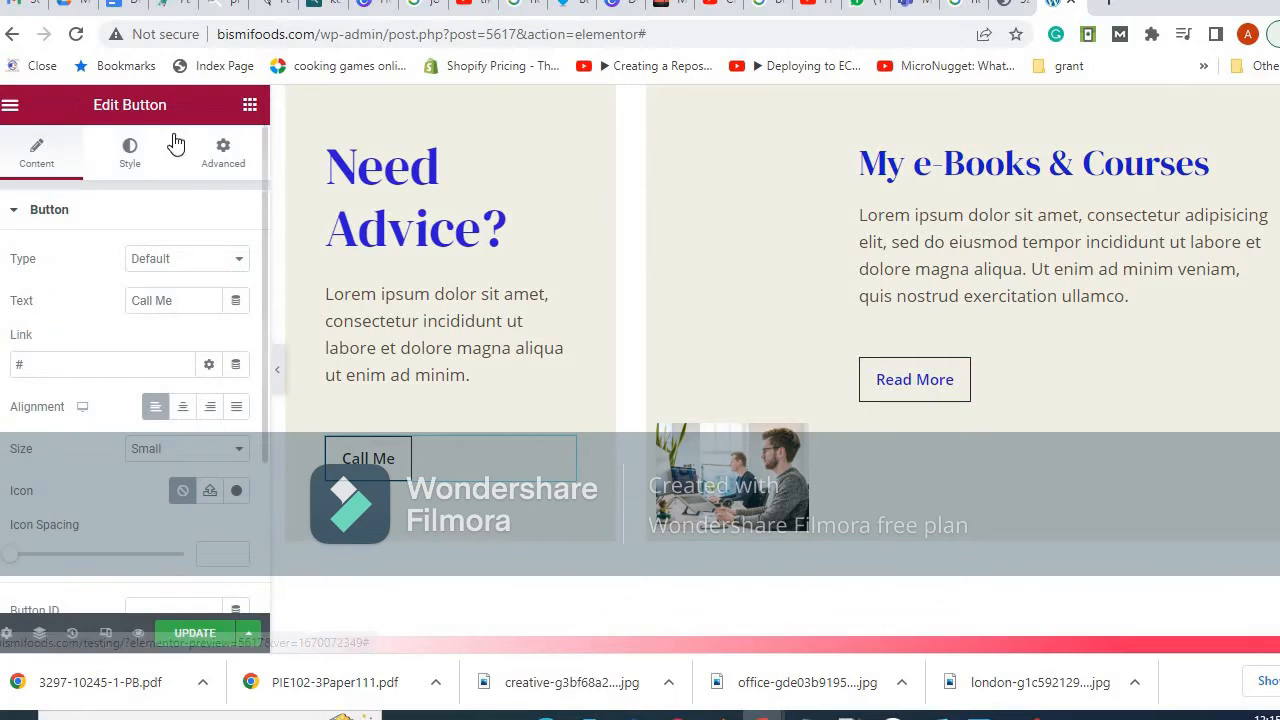
left_click(131, 158)
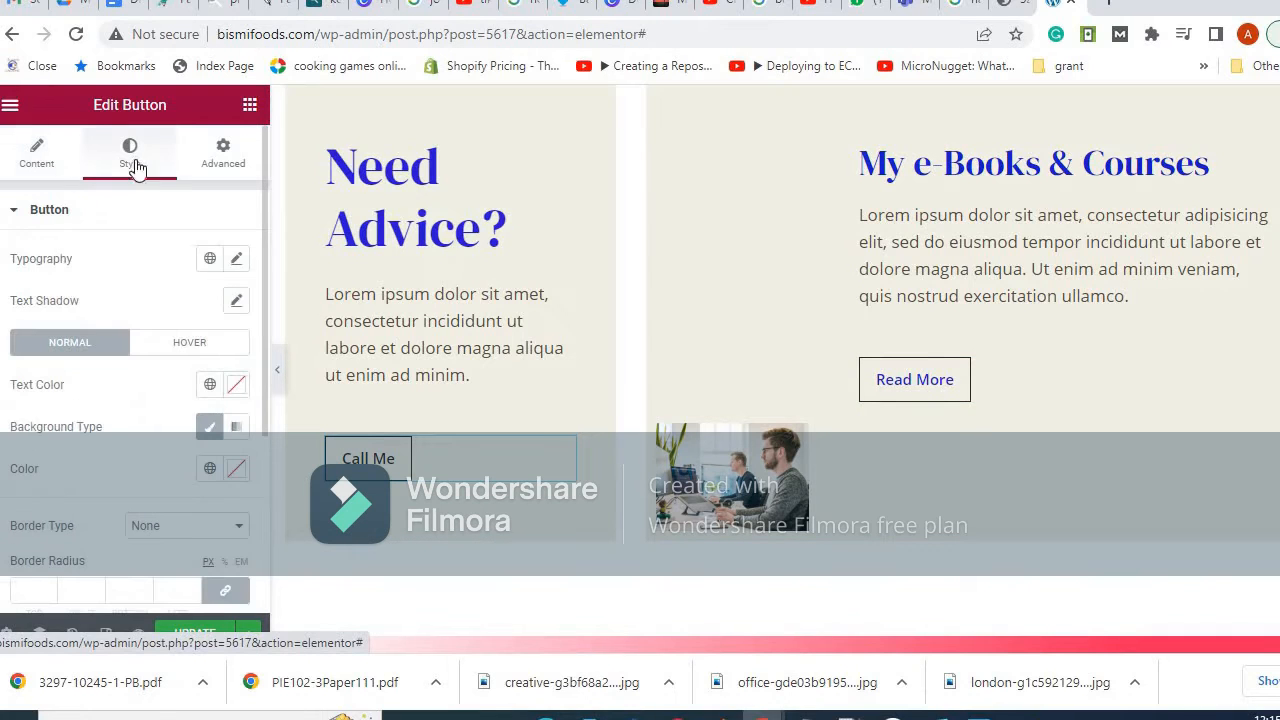
left_click(237, 386)
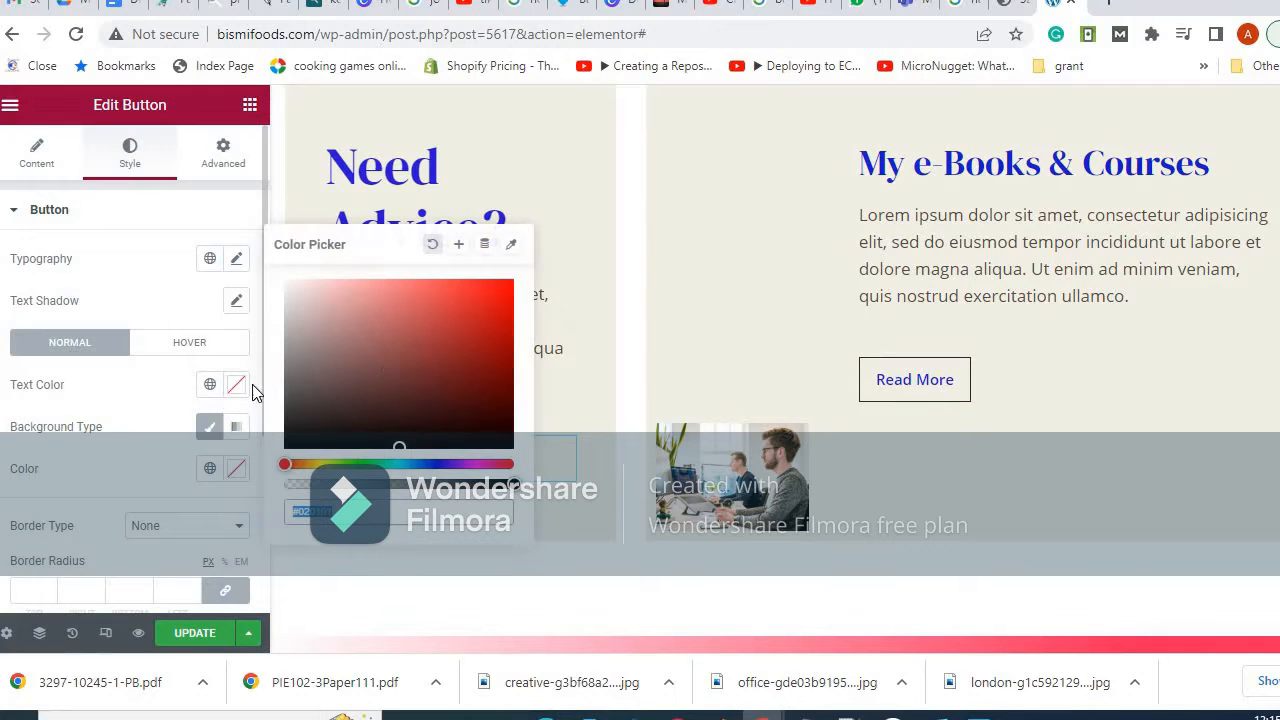
left_click(436, 462)
left_click(480, 310)
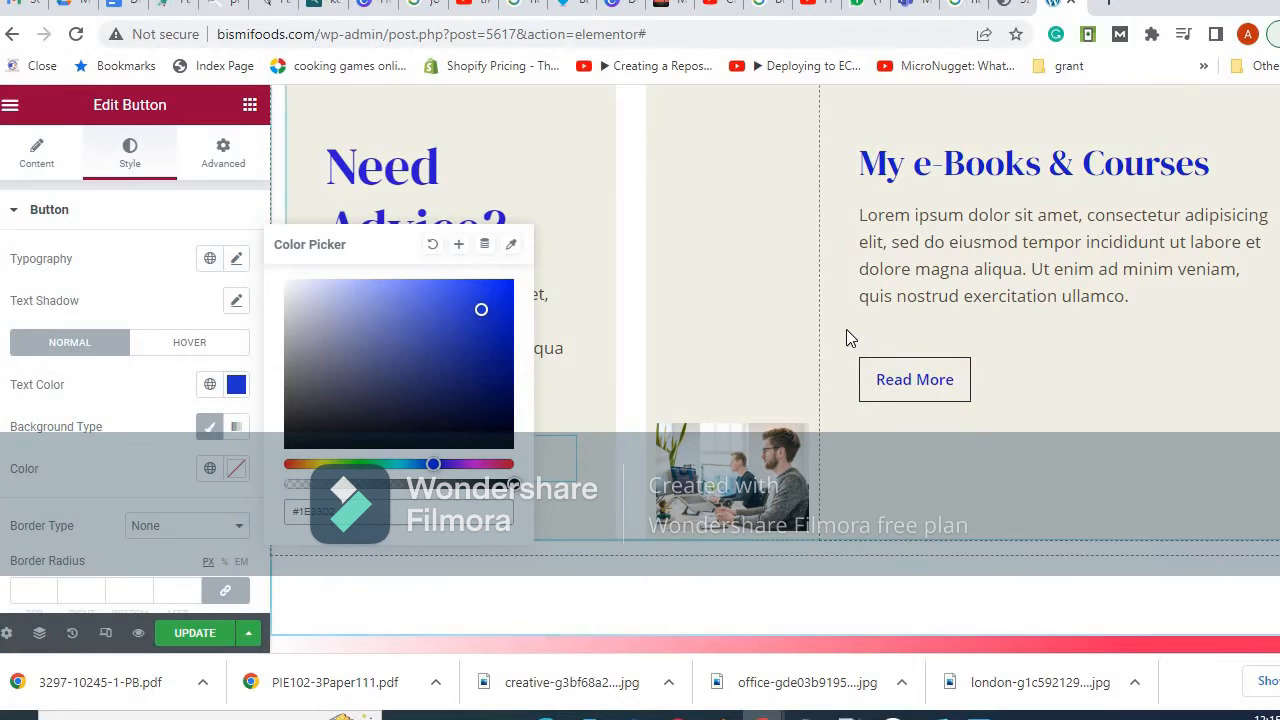
left_click(94, 344)
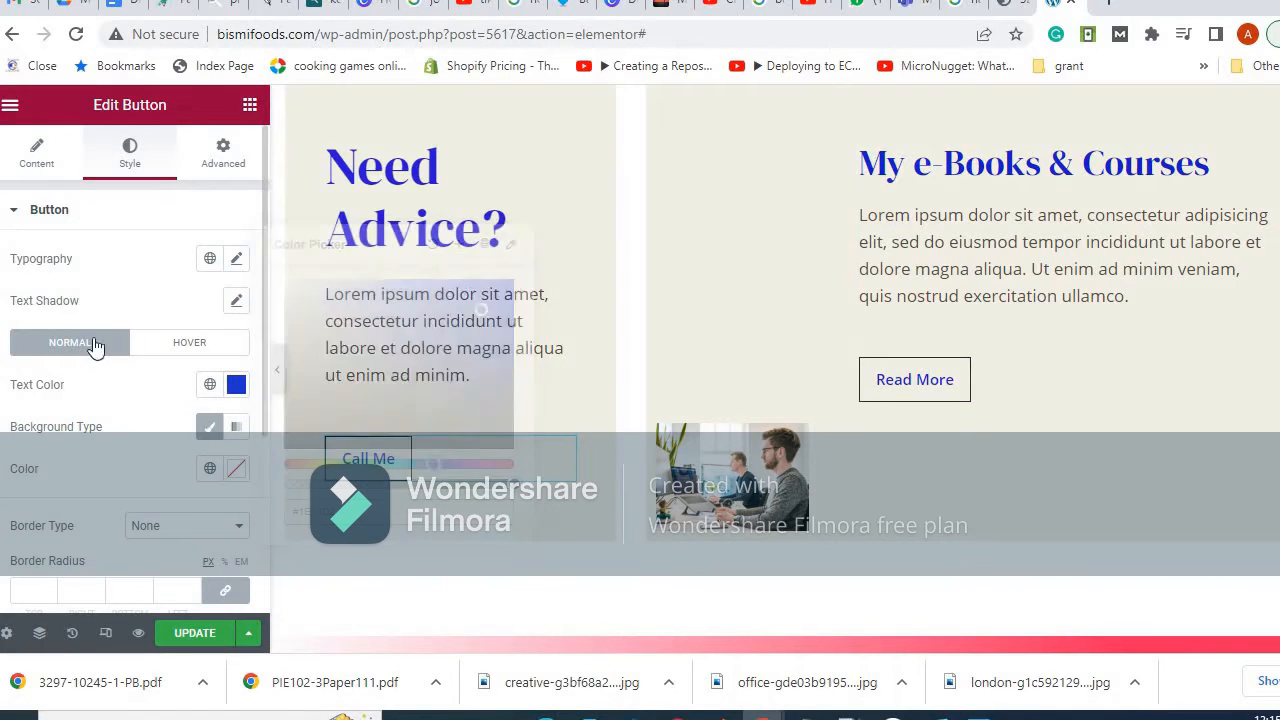
Add a Video widget to the empty column beside the Testimonials heading.
scroll(621, 369, "down", 15)
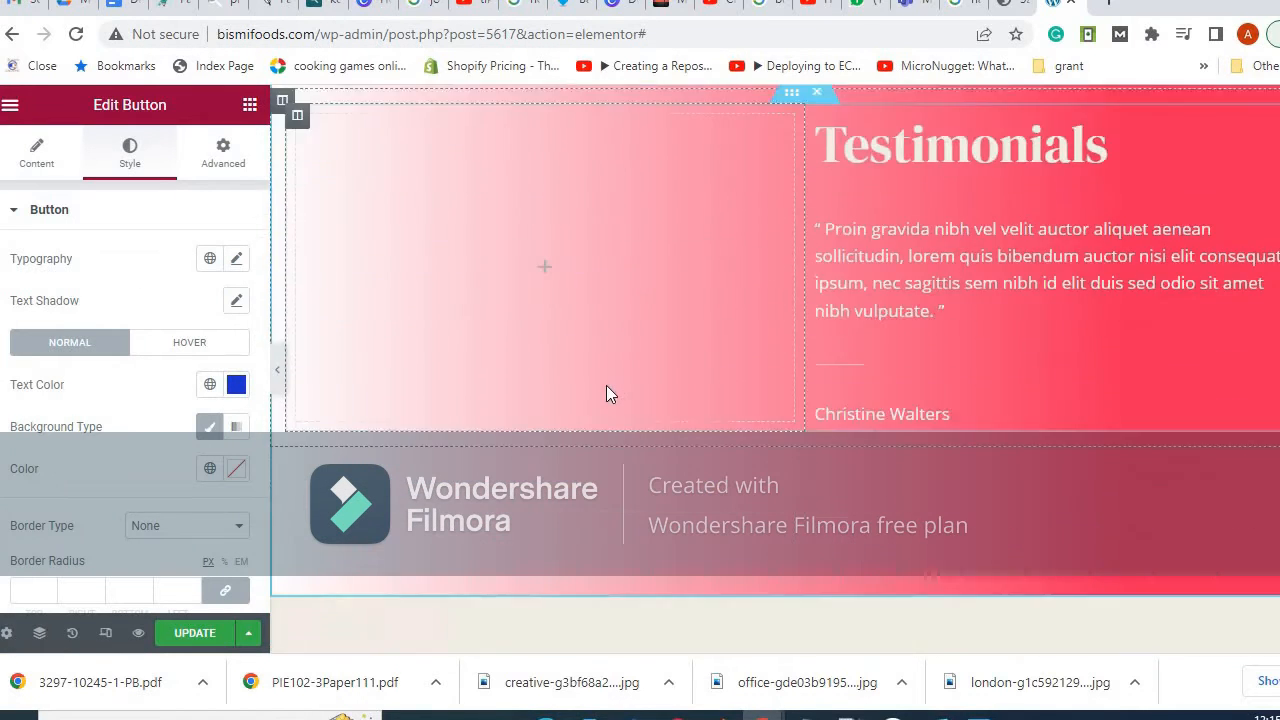
scroll(600, 390, "up", 6)
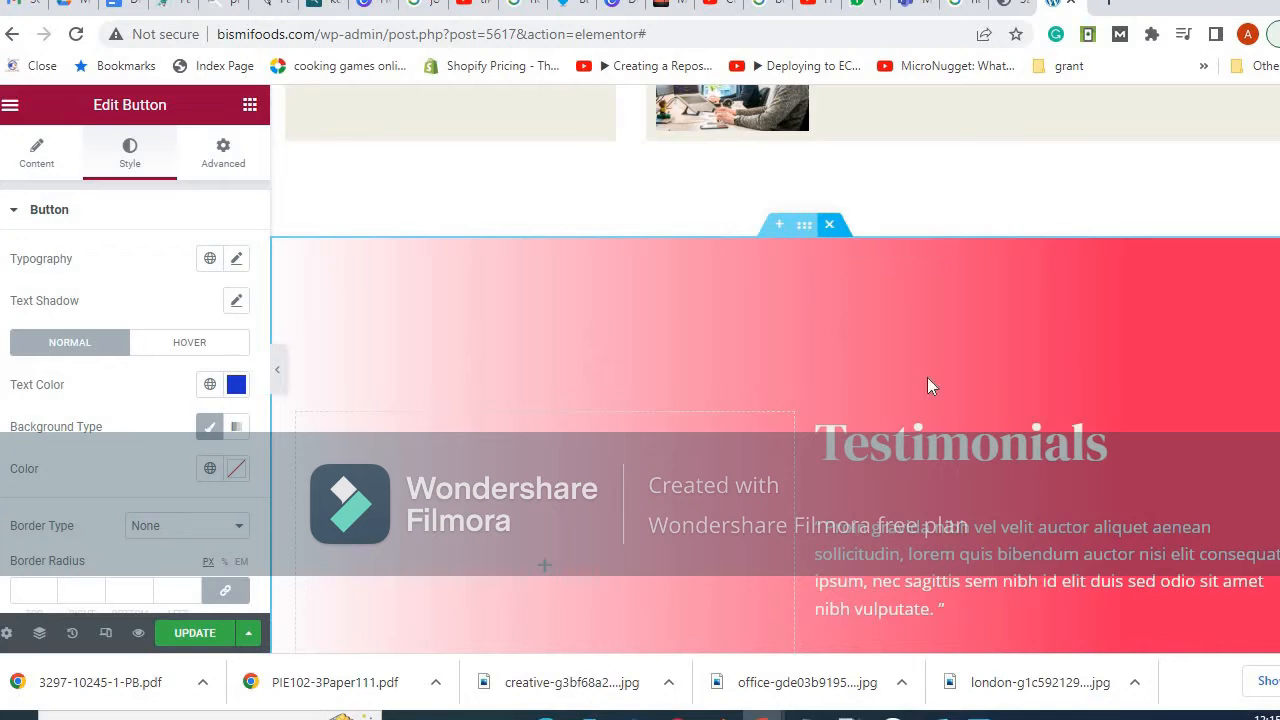
left_click(868, 391)
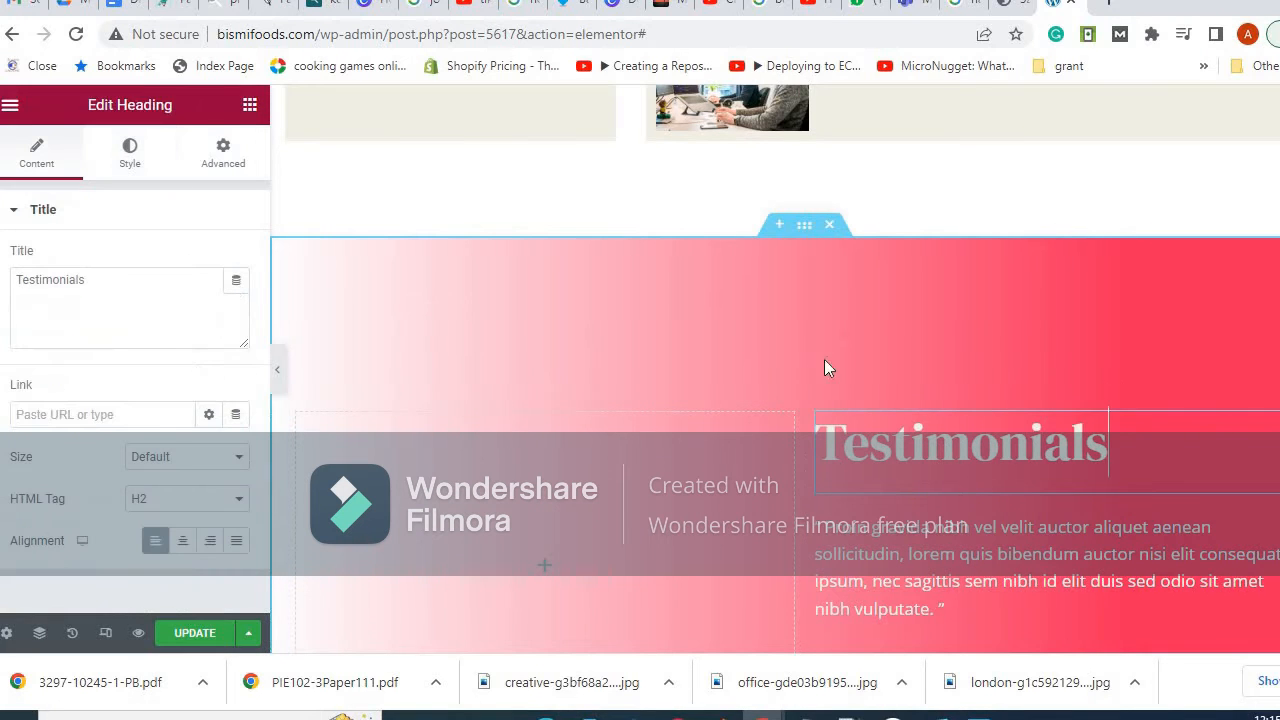
scroll(849, 375, "down", 5)
scroll(793, 369, "up", 3)
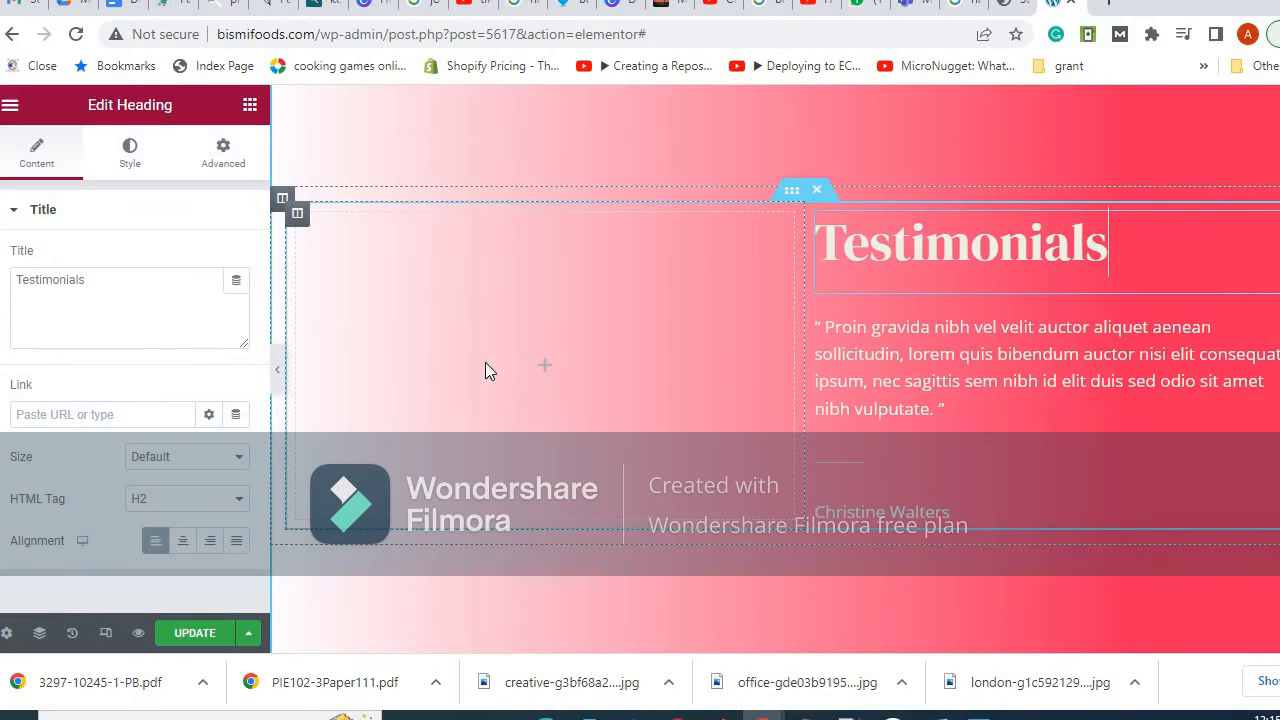
left_click(250, 104)
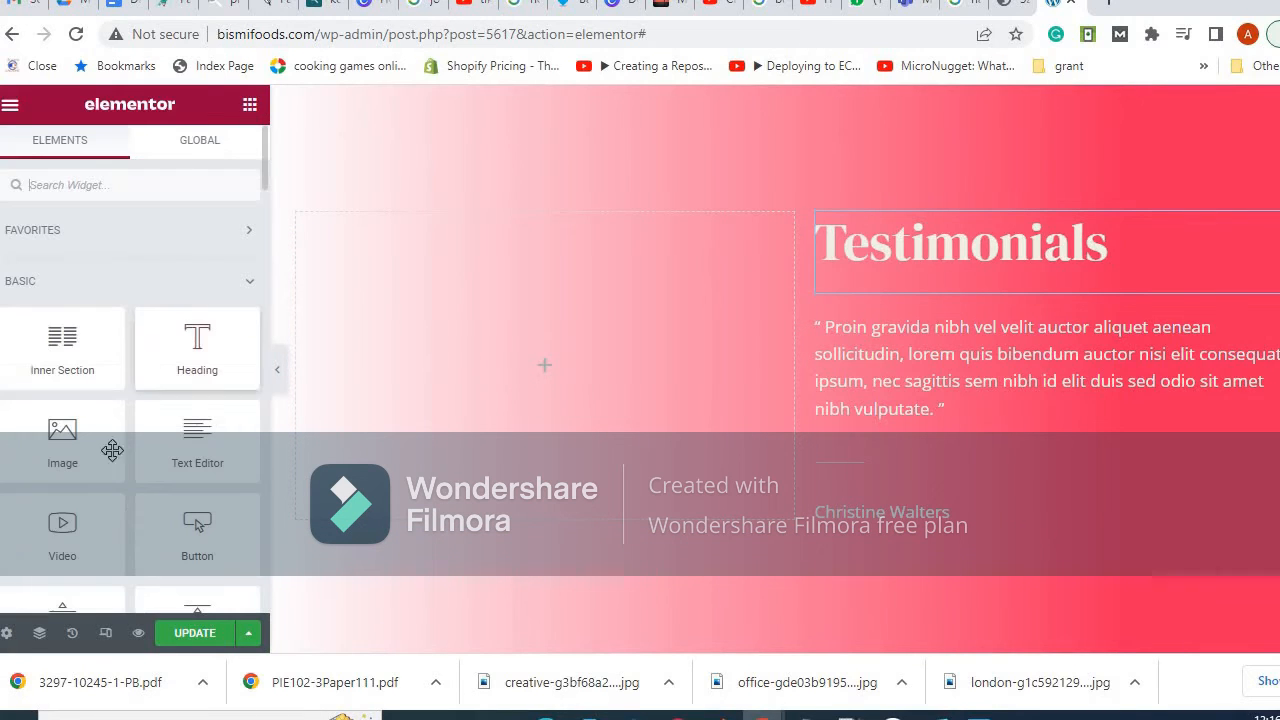
left_click_drag(100, 520, 574, 438)
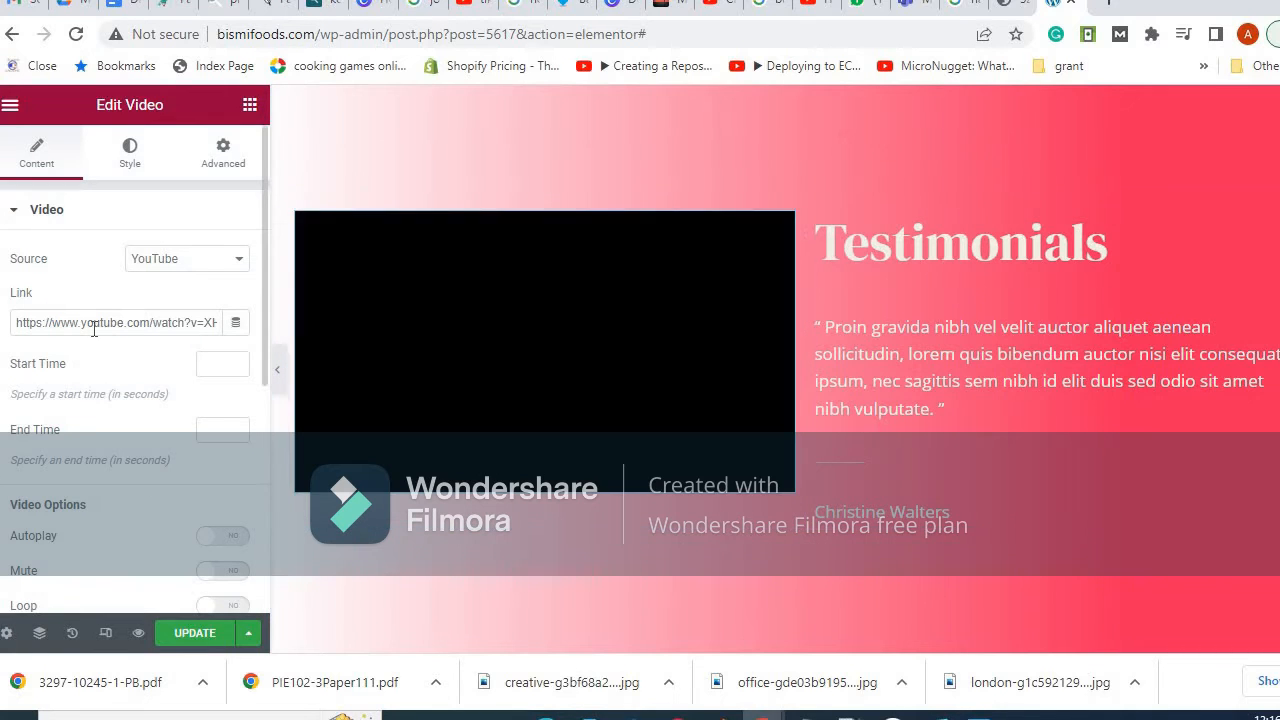
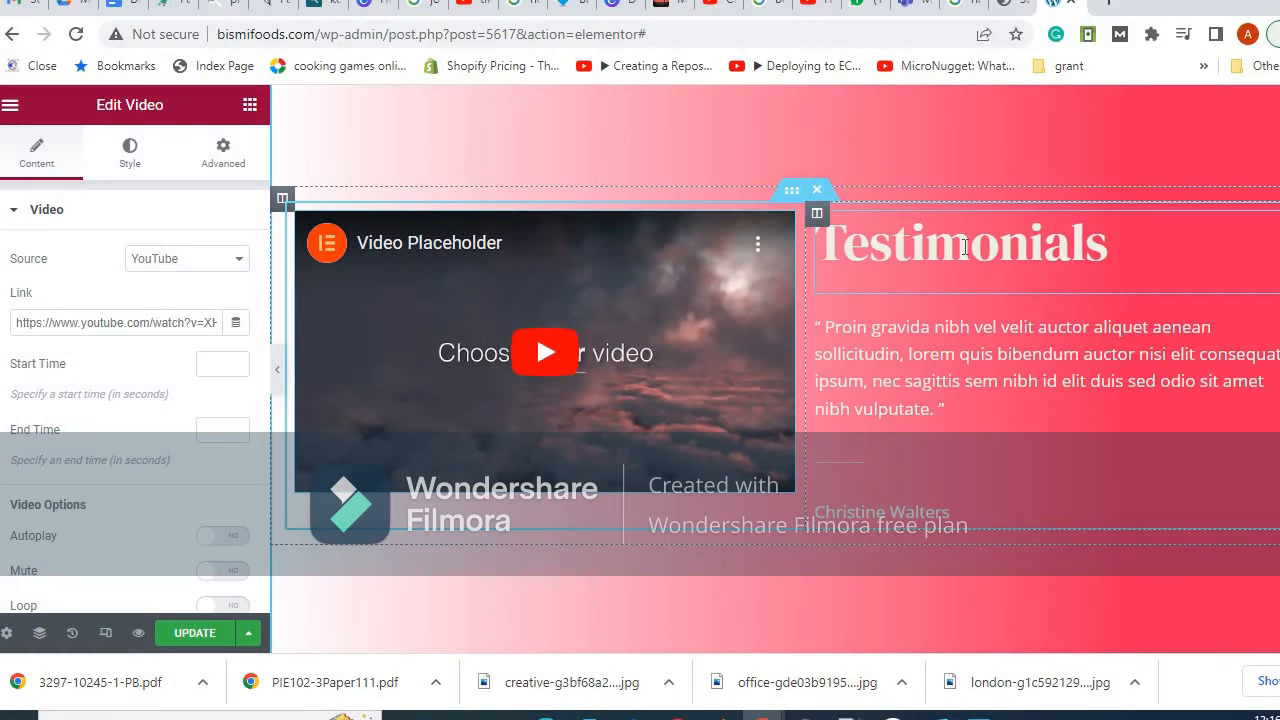
Replace the Testimonials heading's title with "What People Say About Us".
left_click(1028, 238)
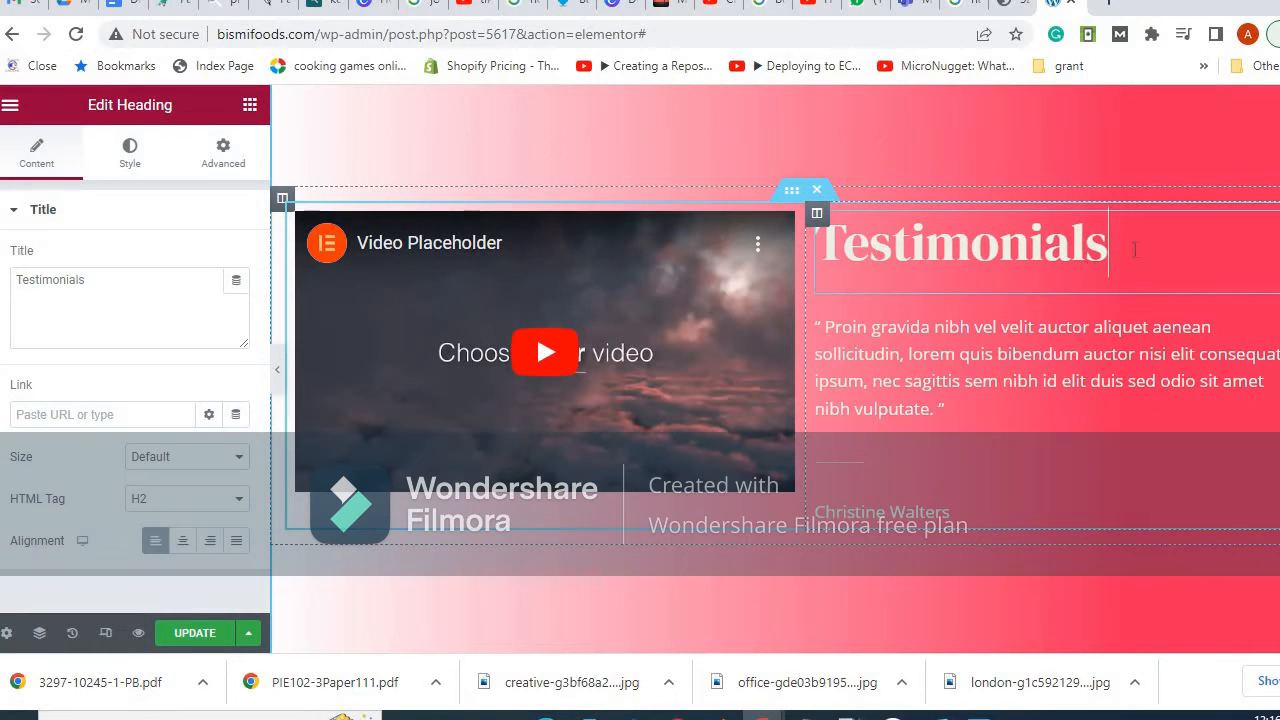
left_click(1102, 251)
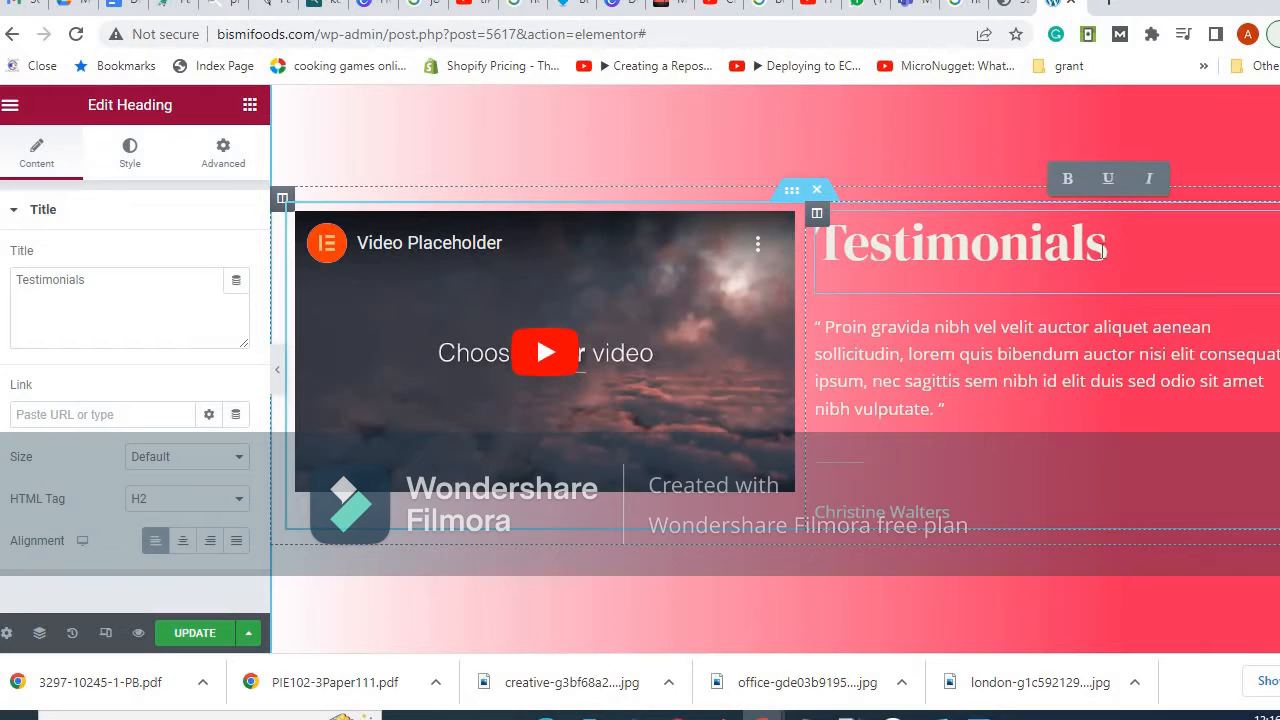
double_click(1102, 251)
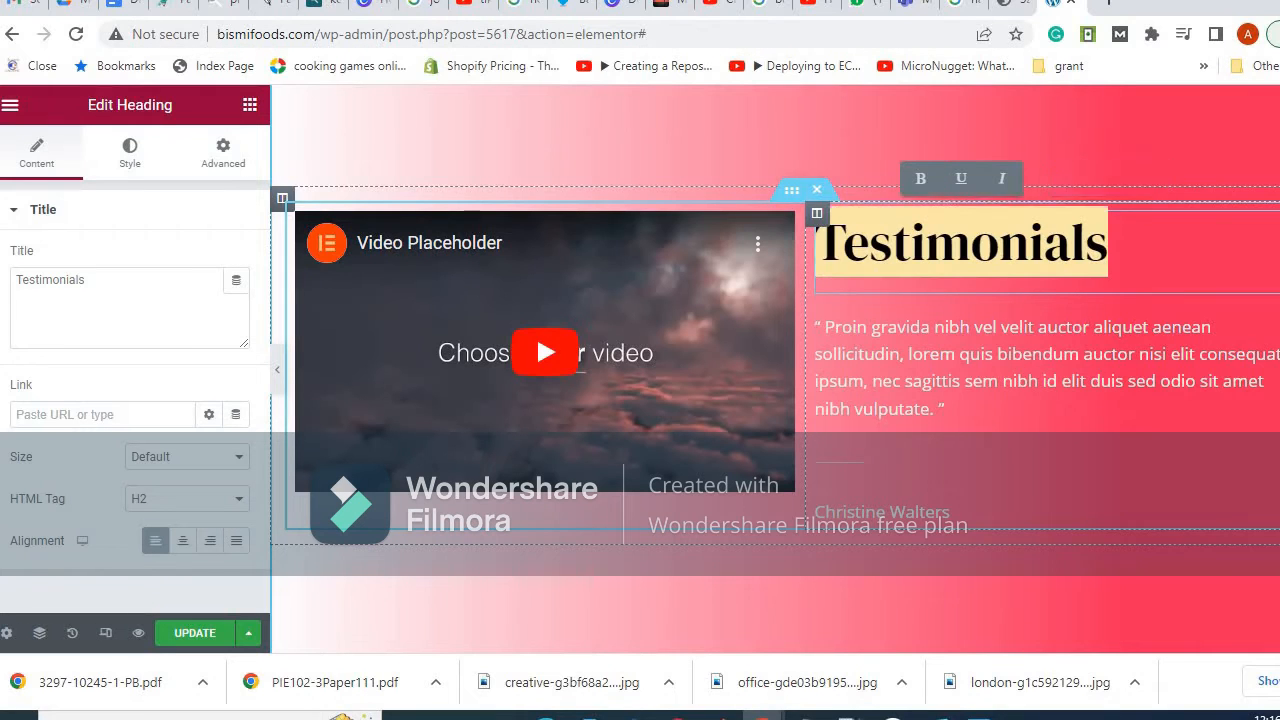
double_click(104, 288)
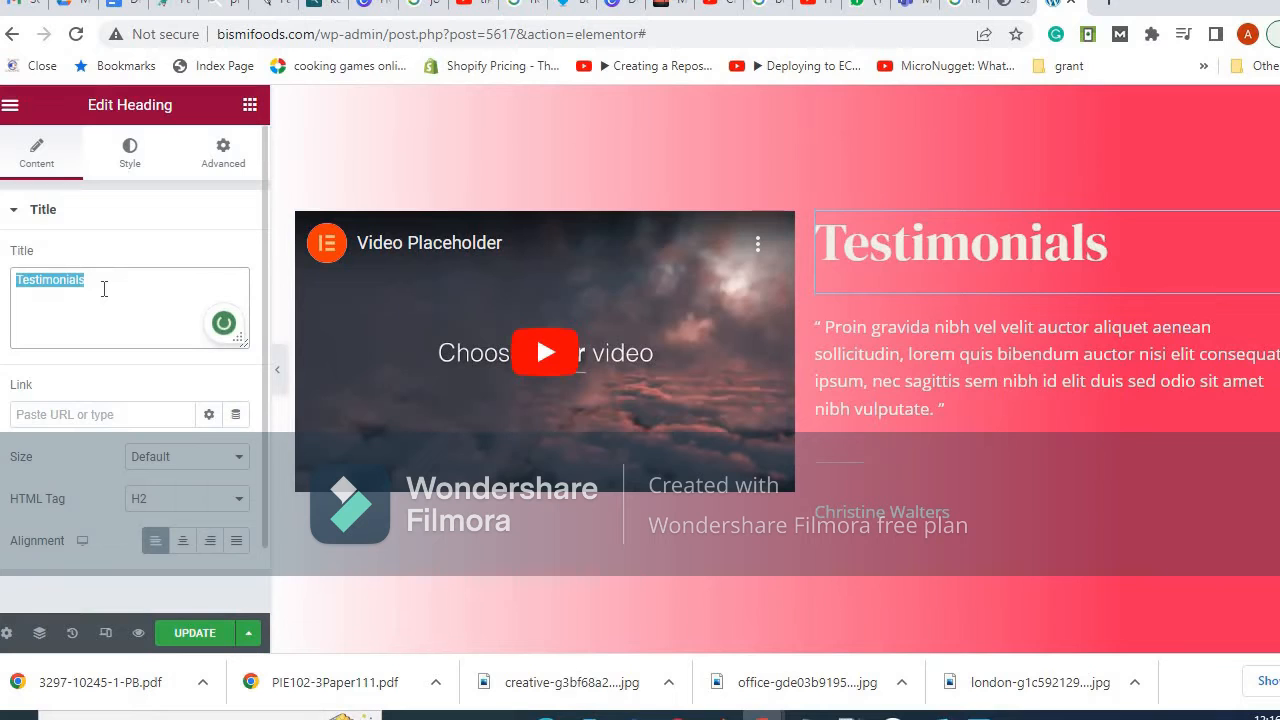
type("W")
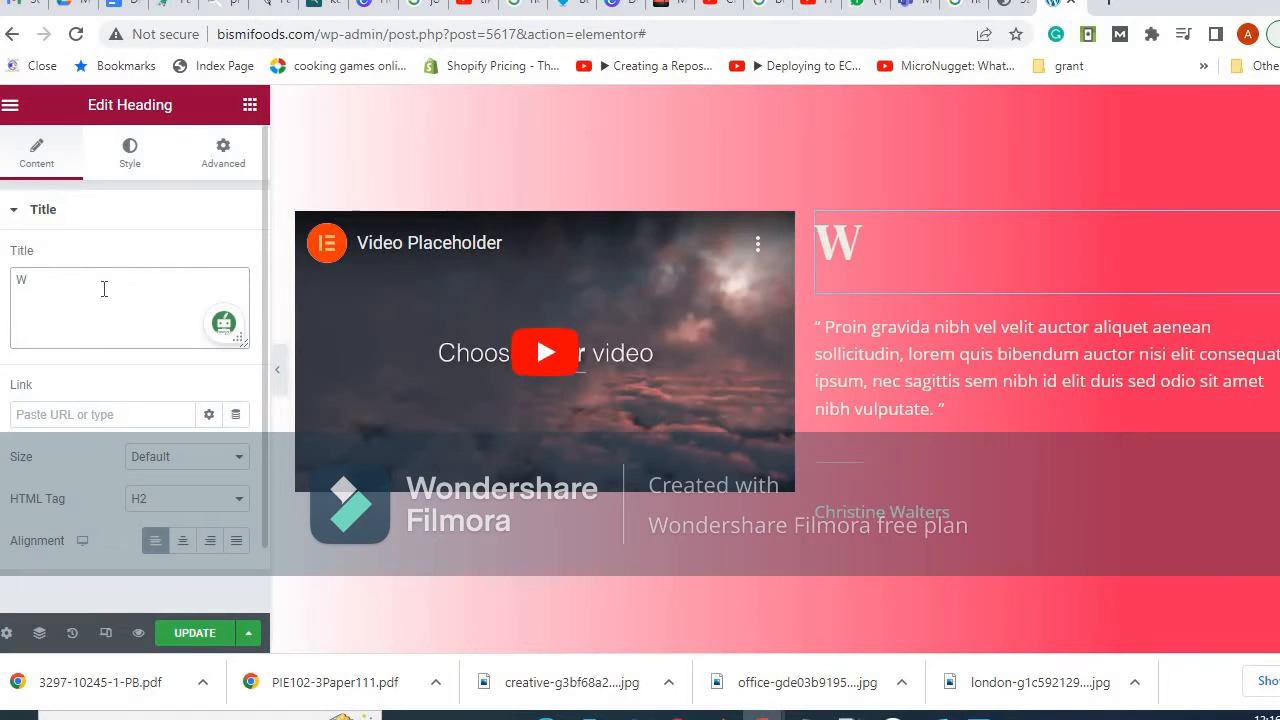
type("hat People ")
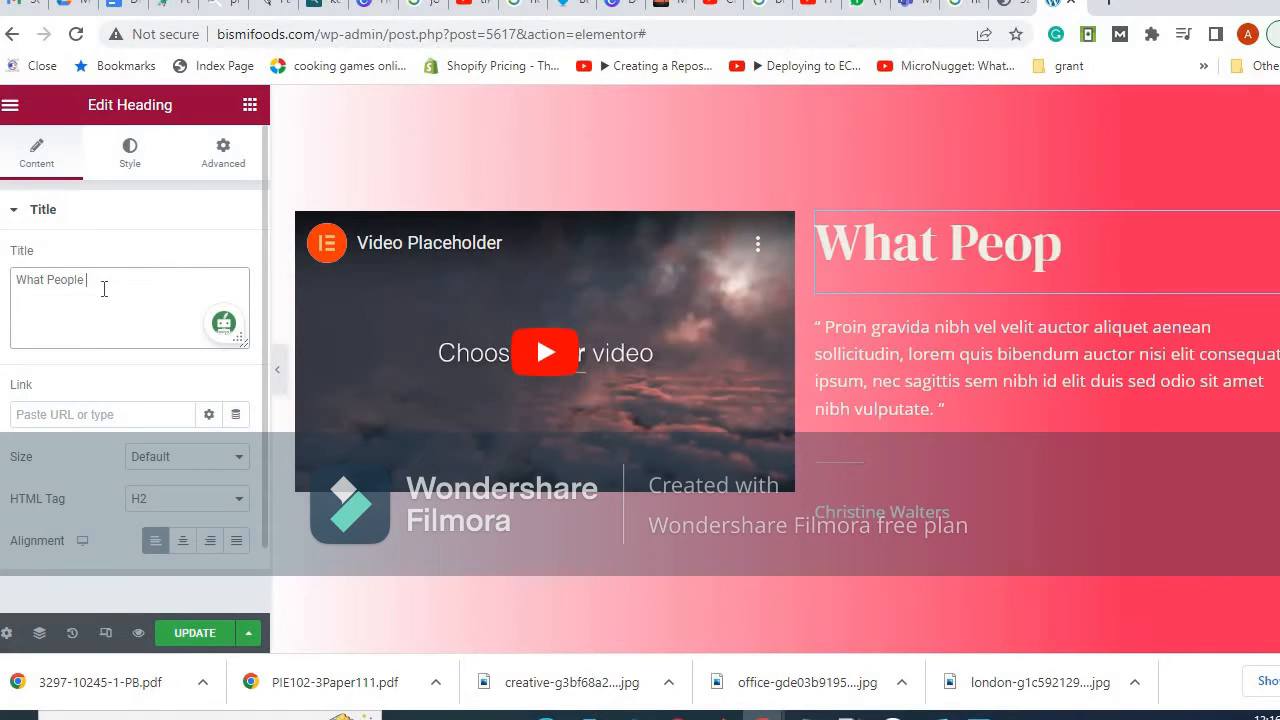
type("Say About ")
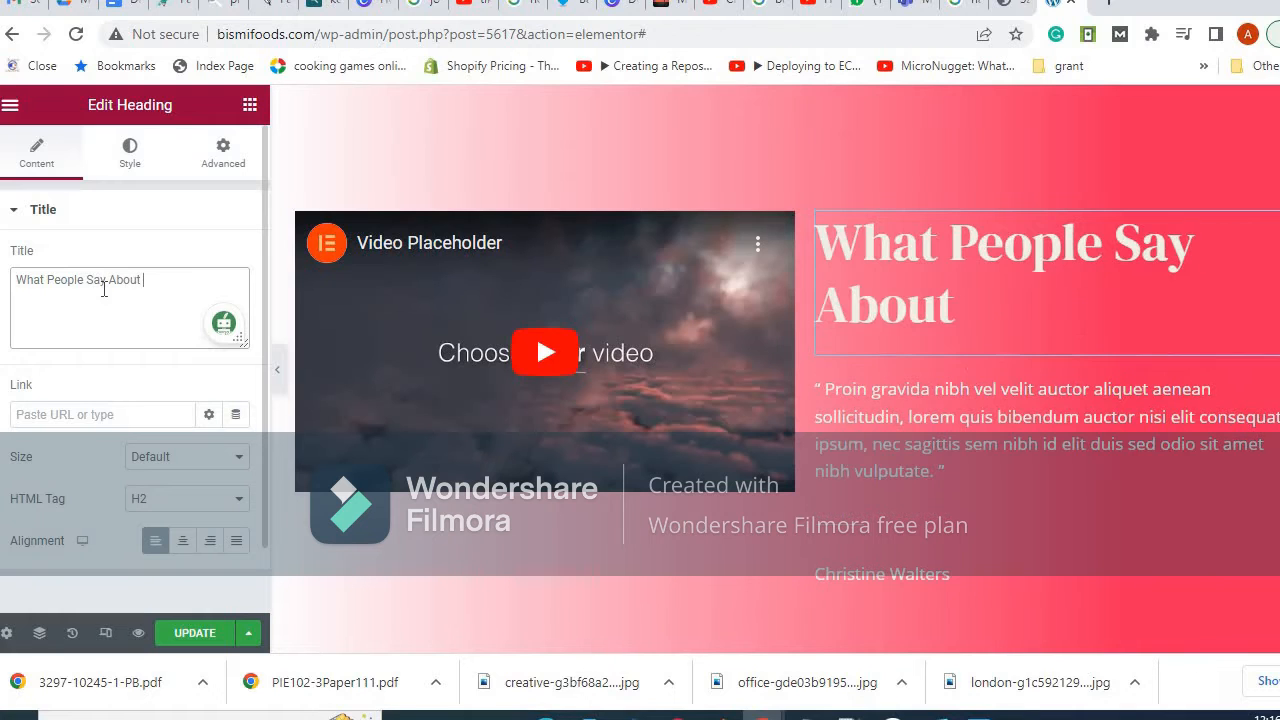
type("Us")
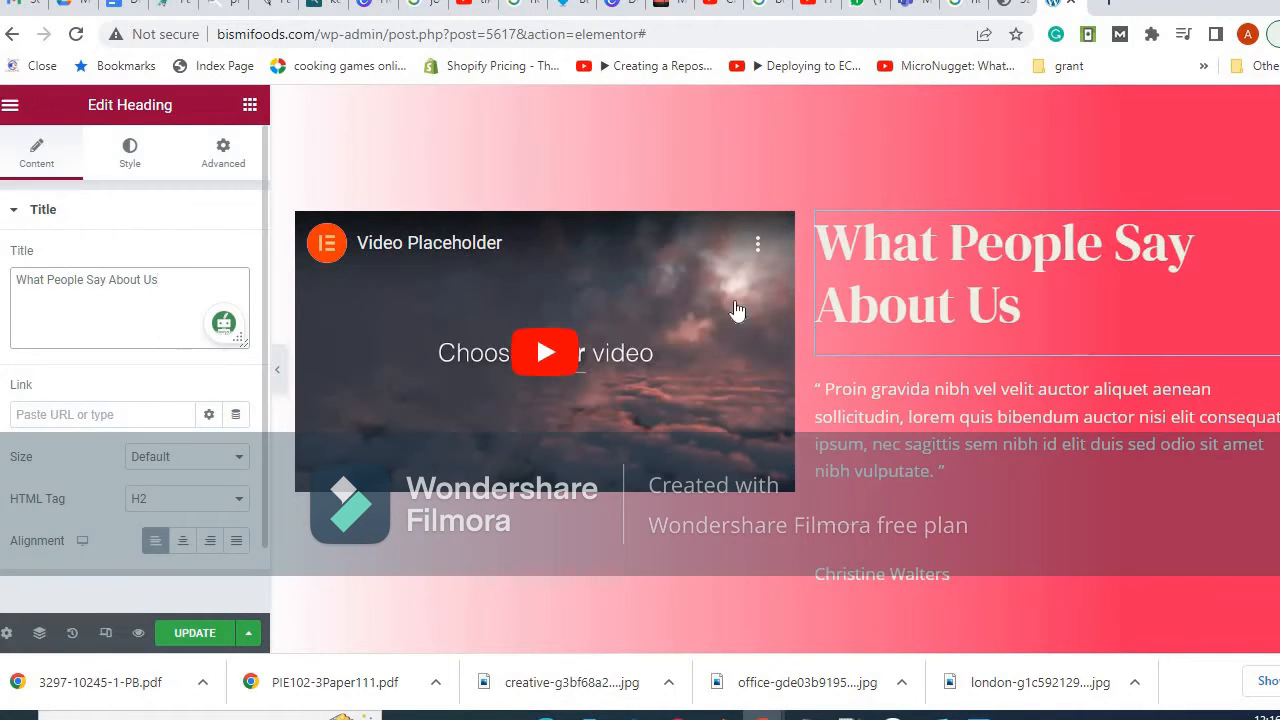
View the settings of the testimonial quote, the author name and the divider between them.
left_click(909, 450)
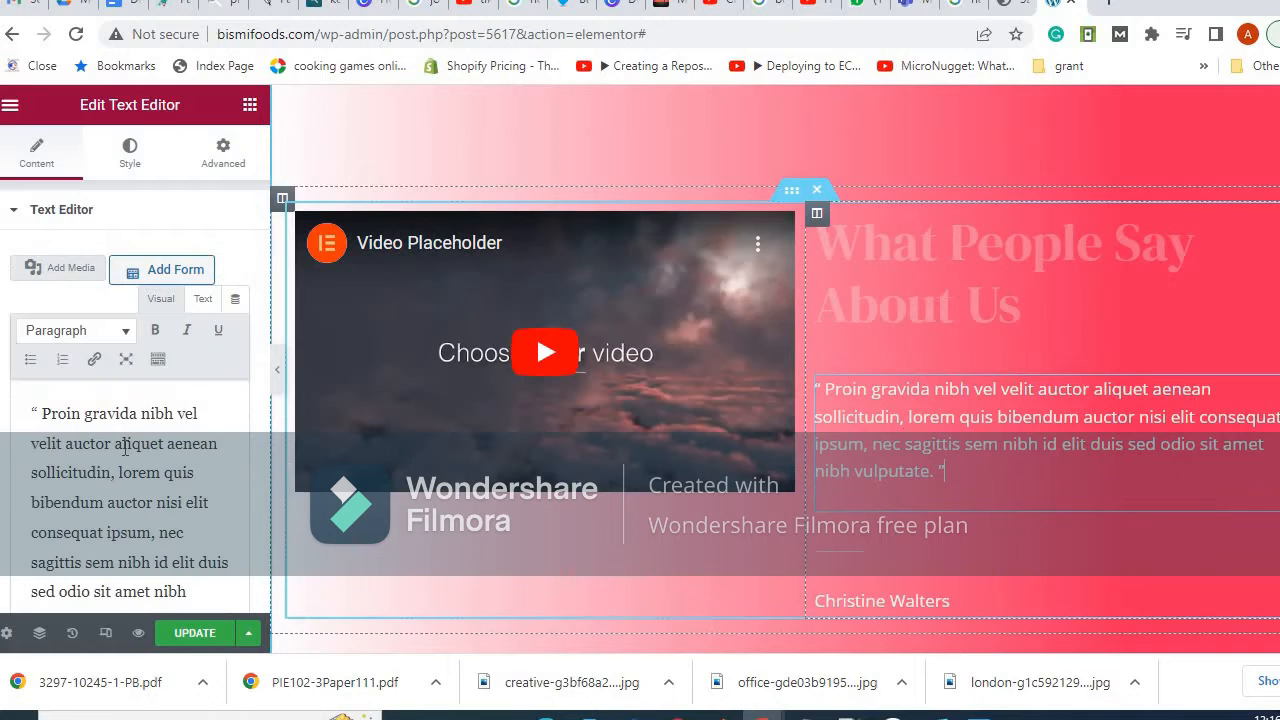
left_click(919, 597)
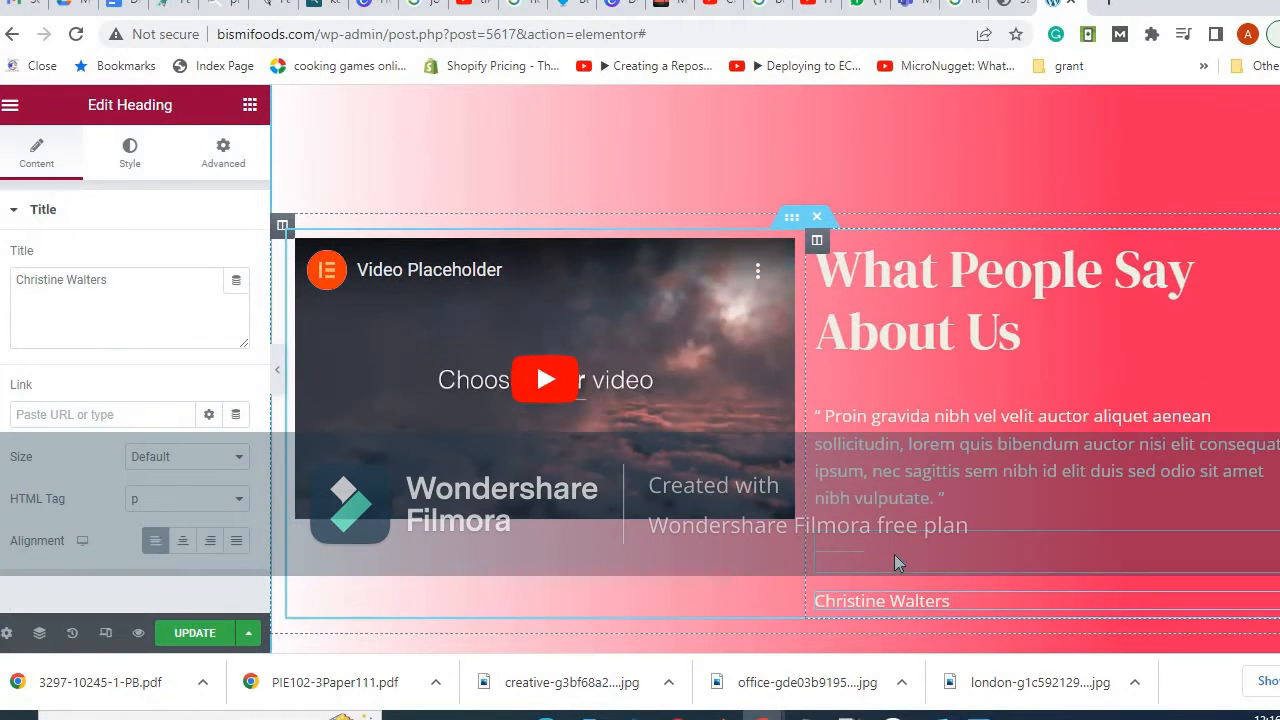
left_click(855, 547)
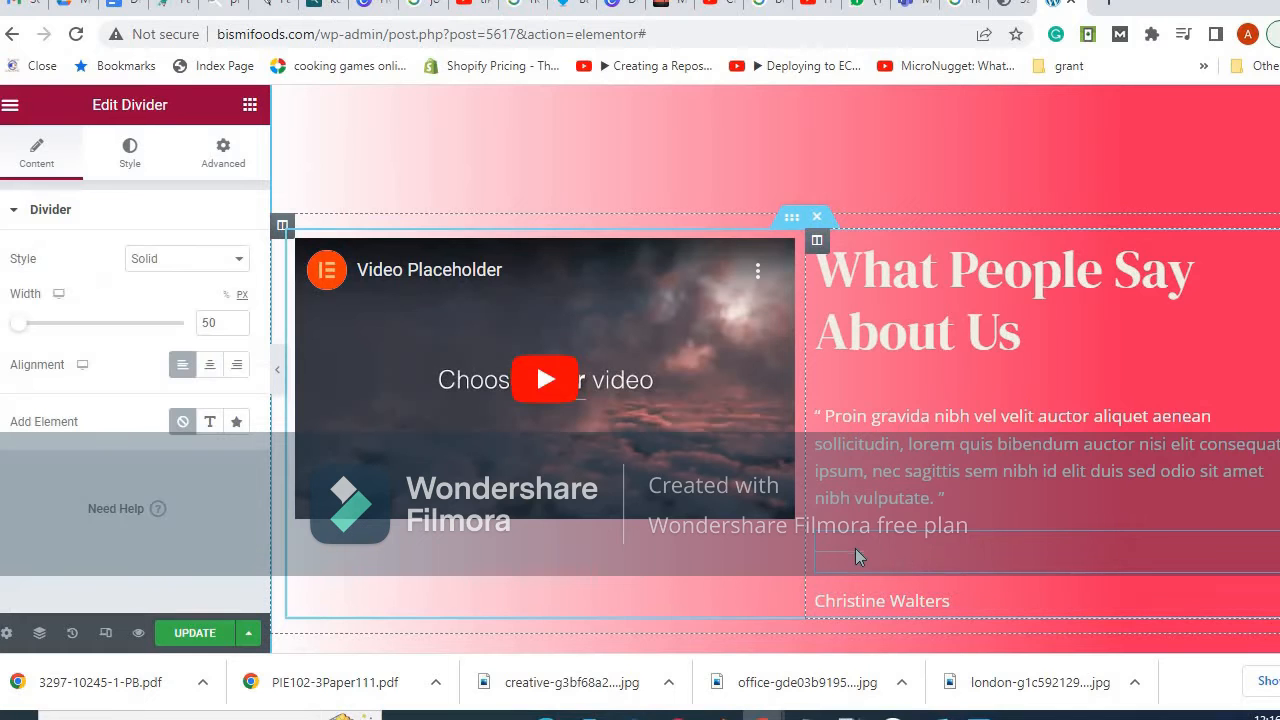
Change the title of the "My Story" heading to "Our Success Story".
scroll(918, 470, "down", 6)
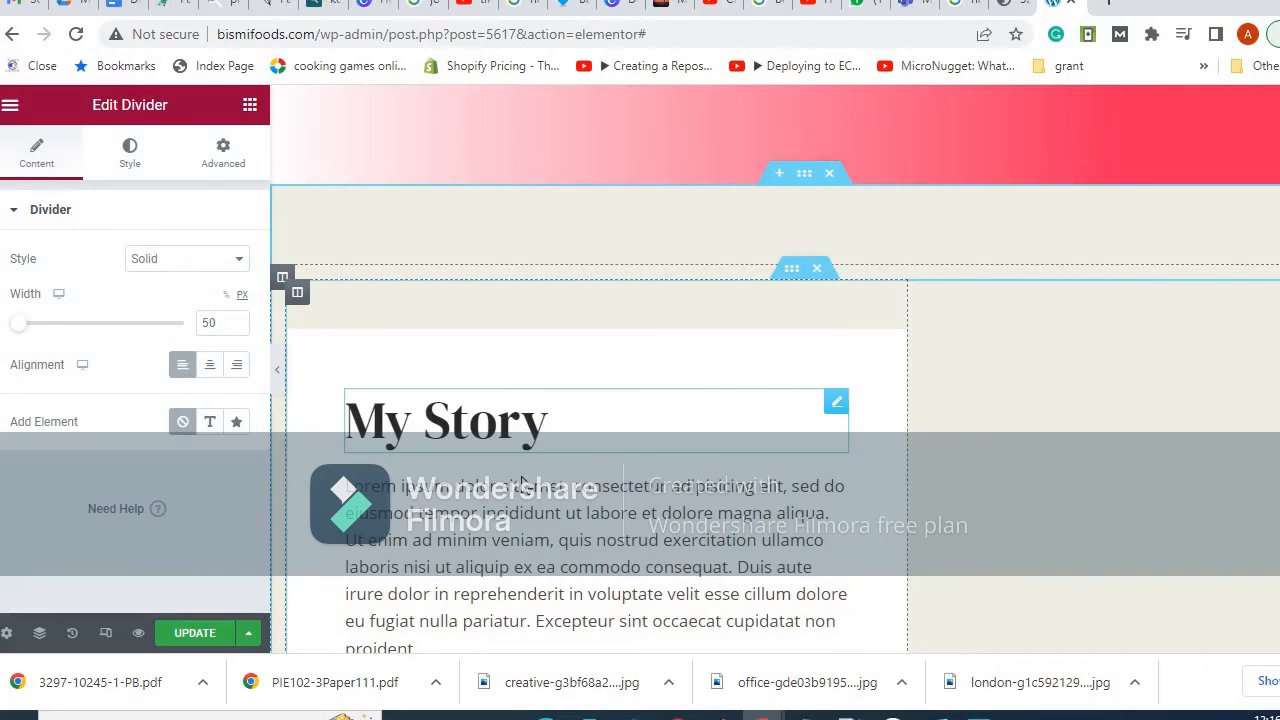
scroll(520, 428, "down", 1)
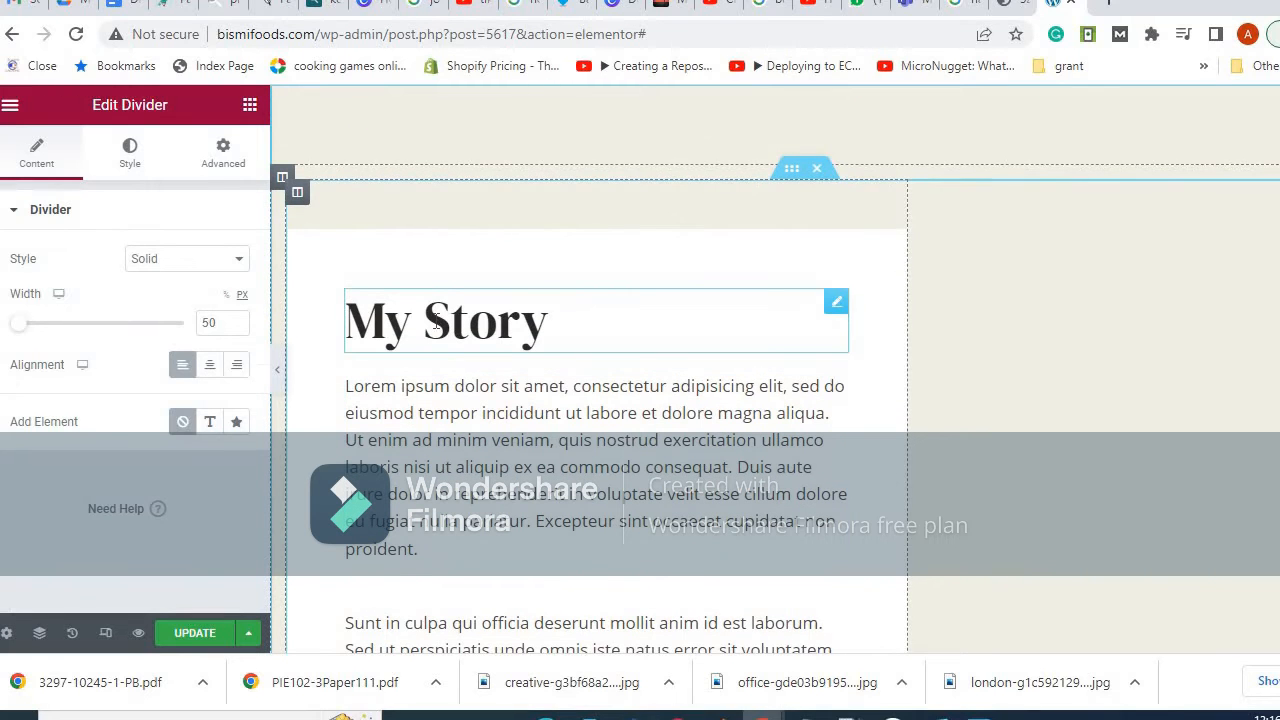
left_click(436, 320)
left_click(104, 287)
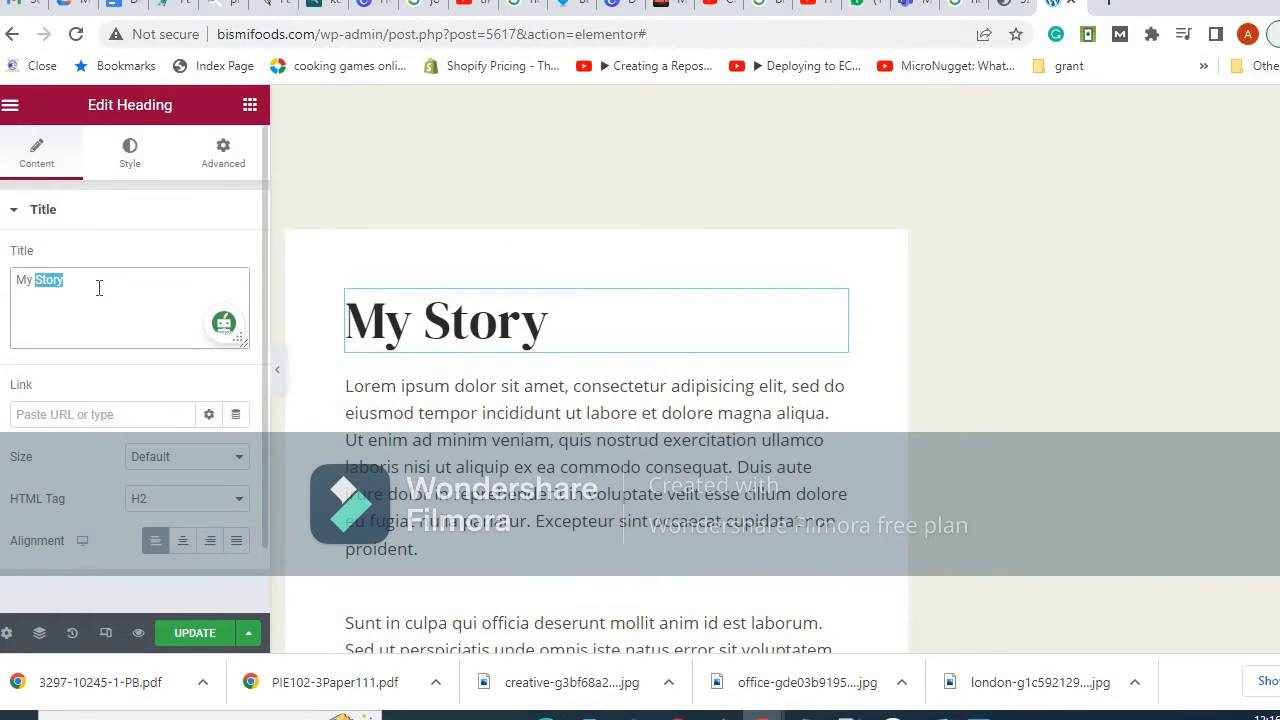
triple_click(99, 287)
type("Our S")
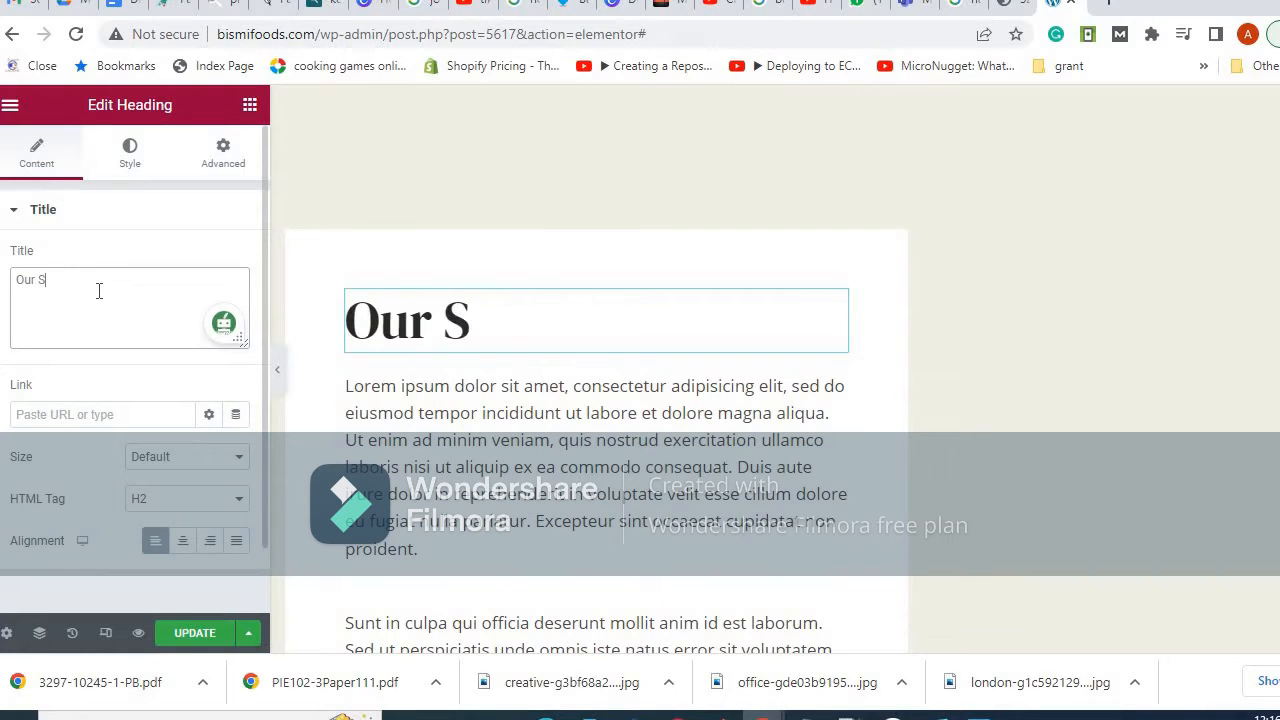
type("uccessSt")
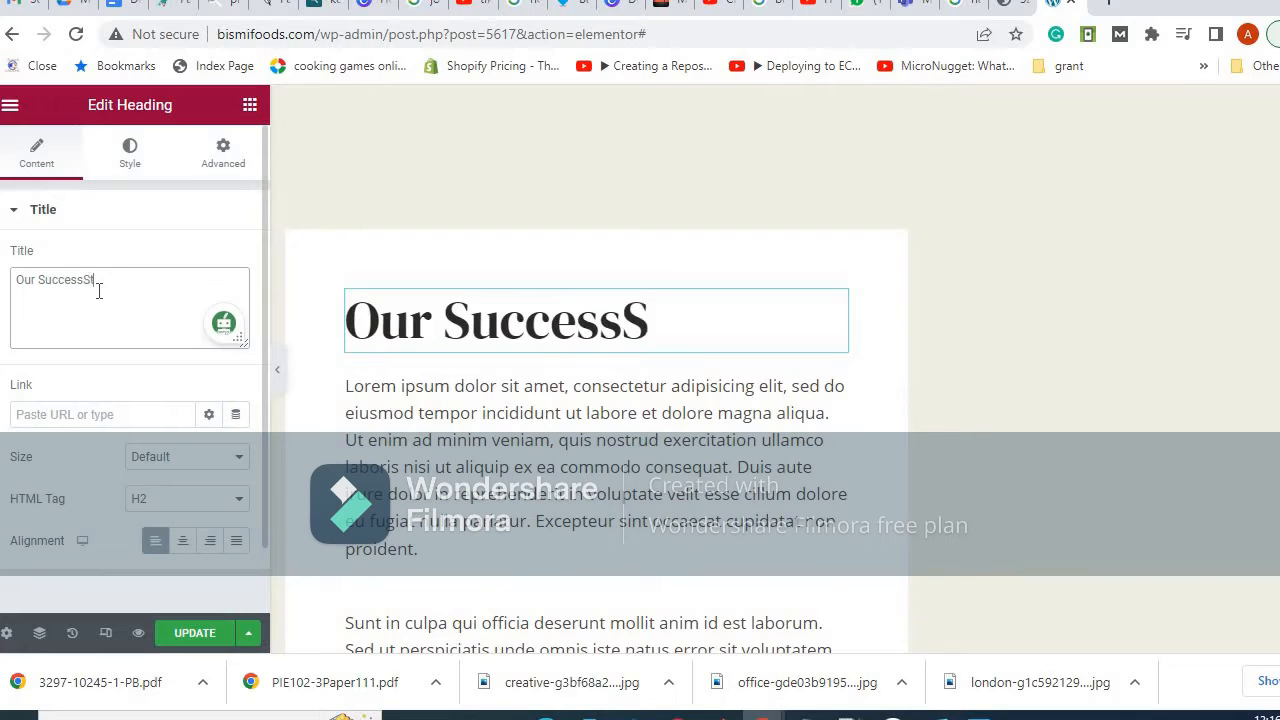
type("o")
key("BackSpace")
key("BackSpace")
key("BackSpace")
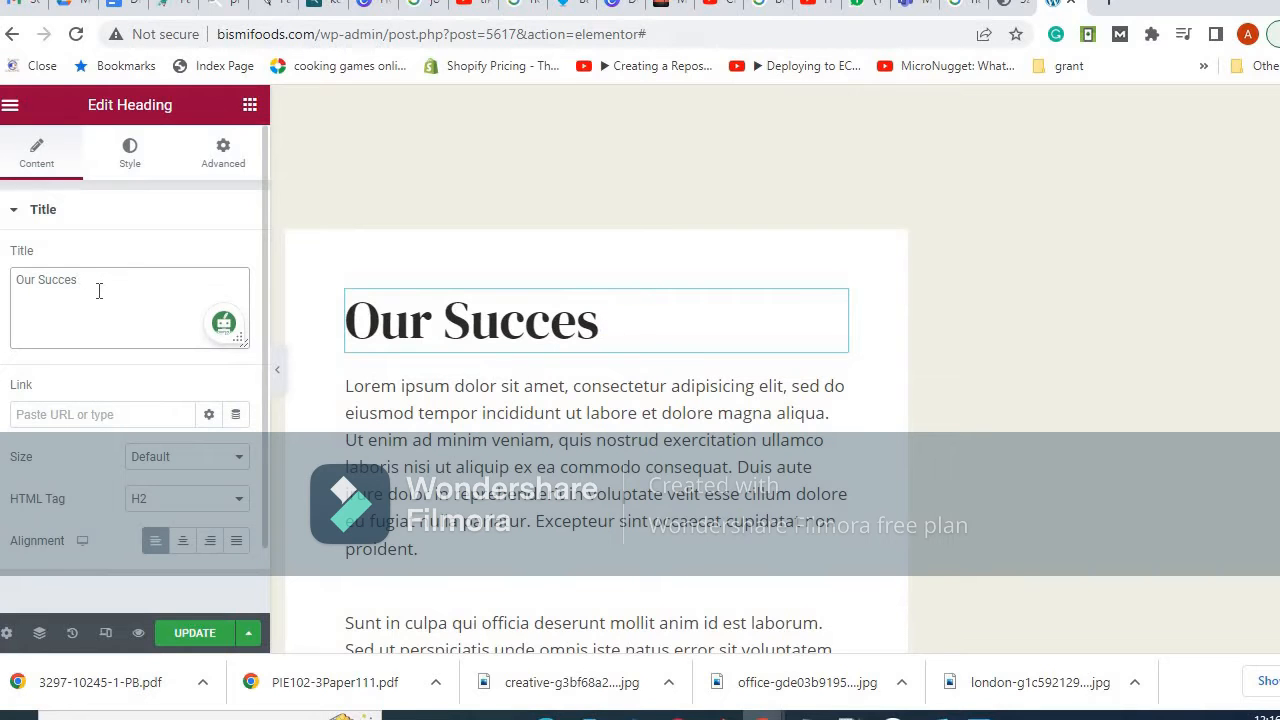
type("Story")
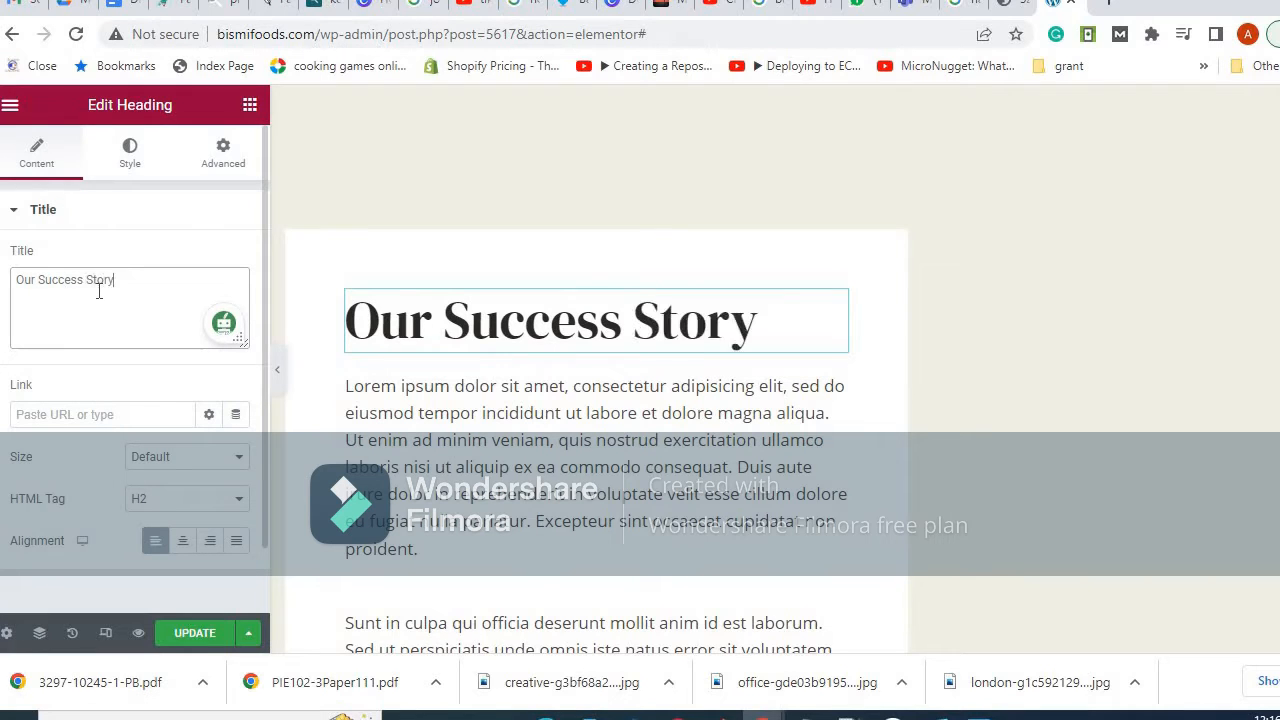
Set the text color of the "Our Success Story" heading to blue #222FD5.
left_click(128, 153)
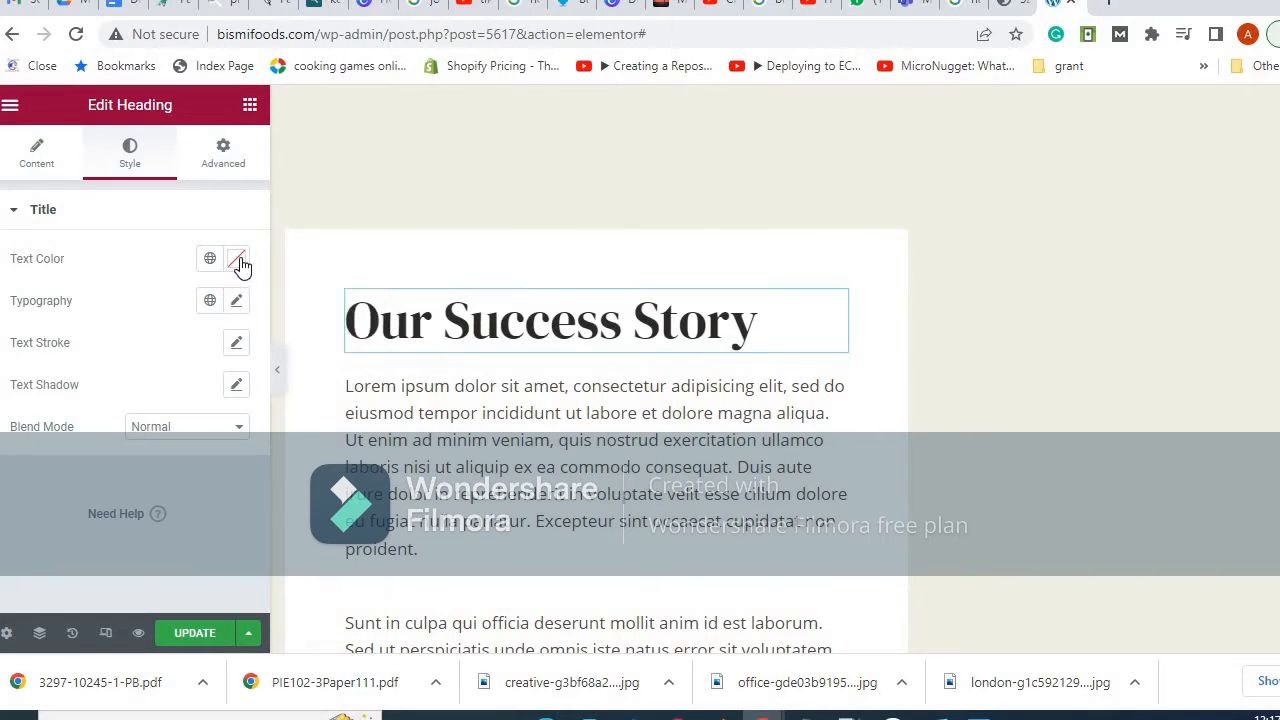
left_click(238, 262)
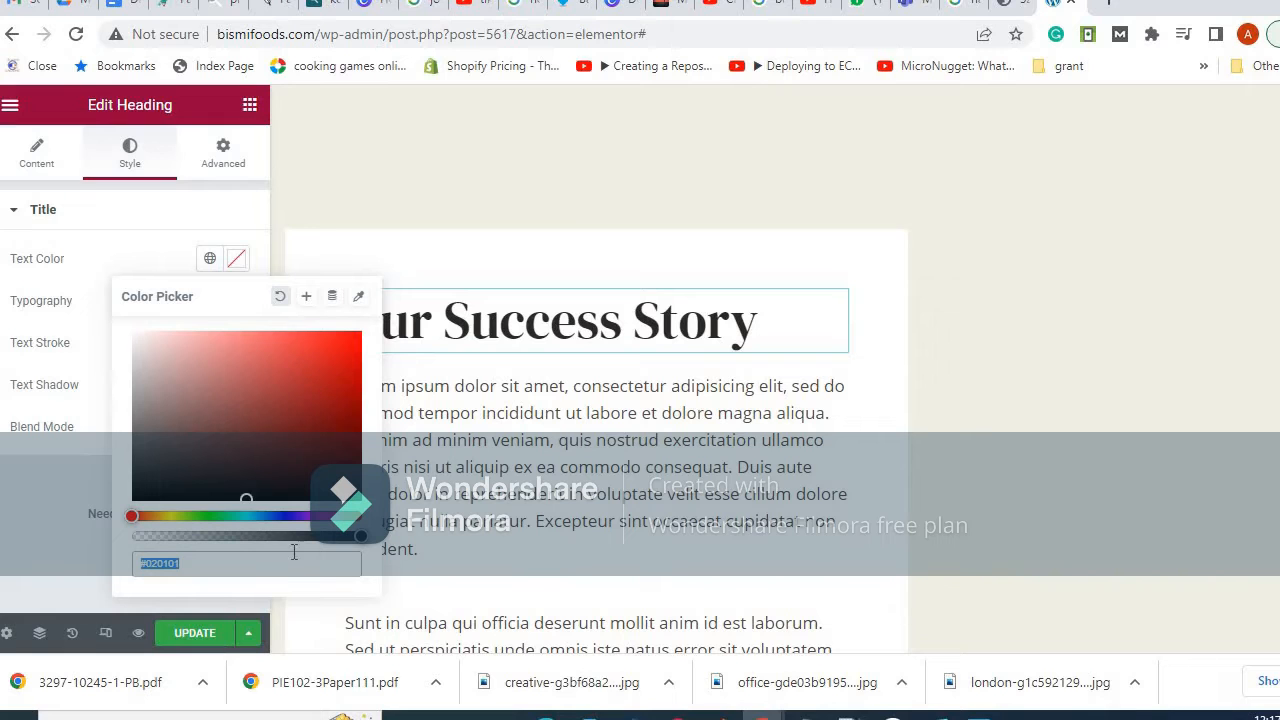
left_click(282, 515)
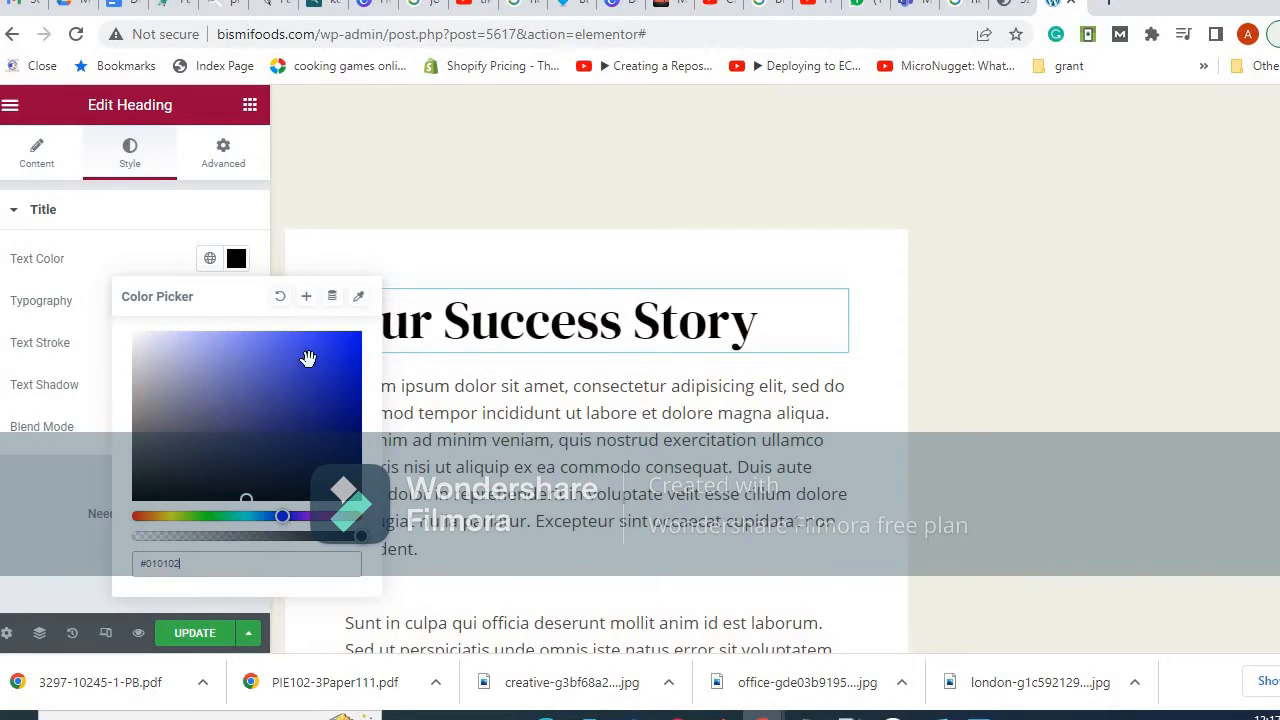
left_click(324, 358)
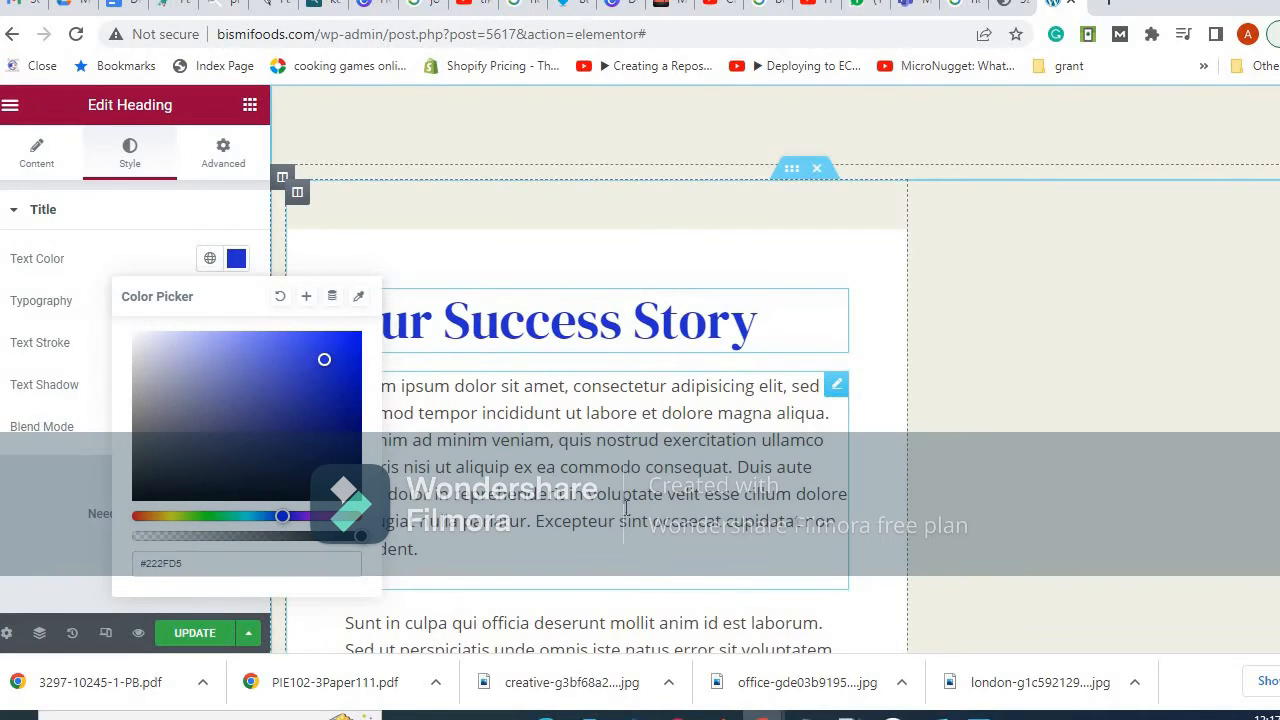
left_click(677, 520)
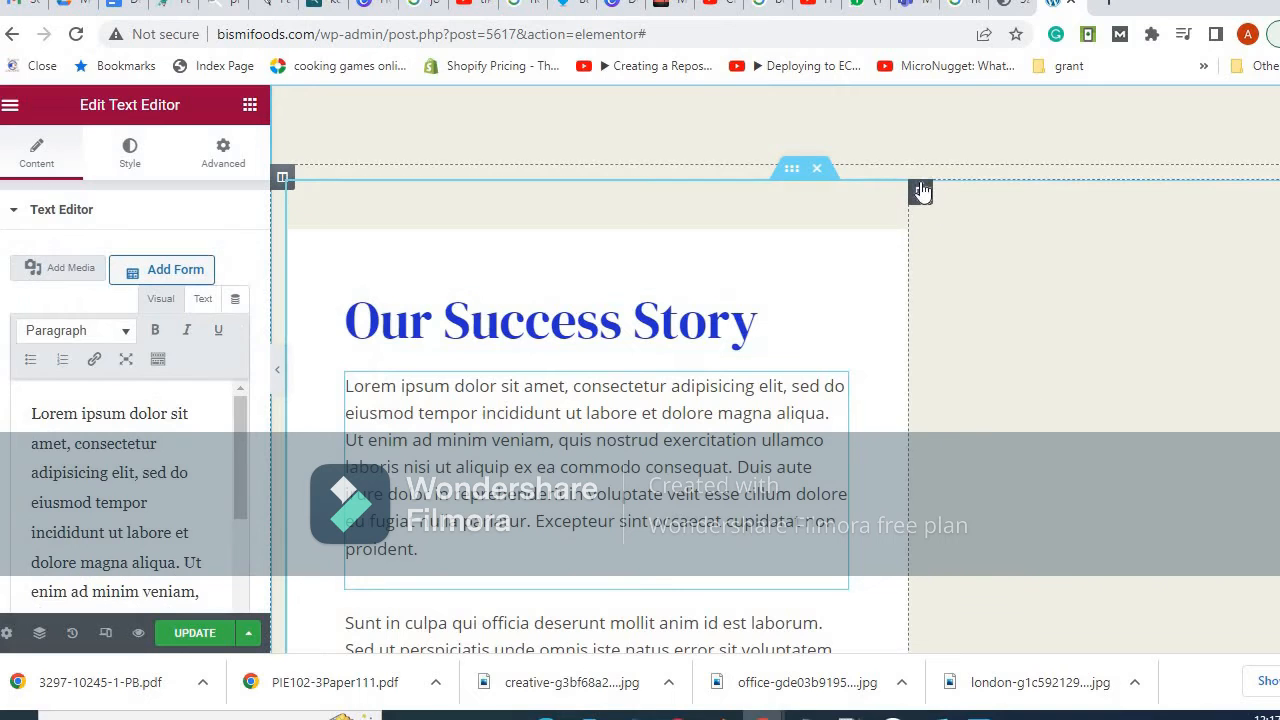
Insert a two-column inner section above the "Our Success Story" block.
left_click_drag(1031, 338, 1017, 322)
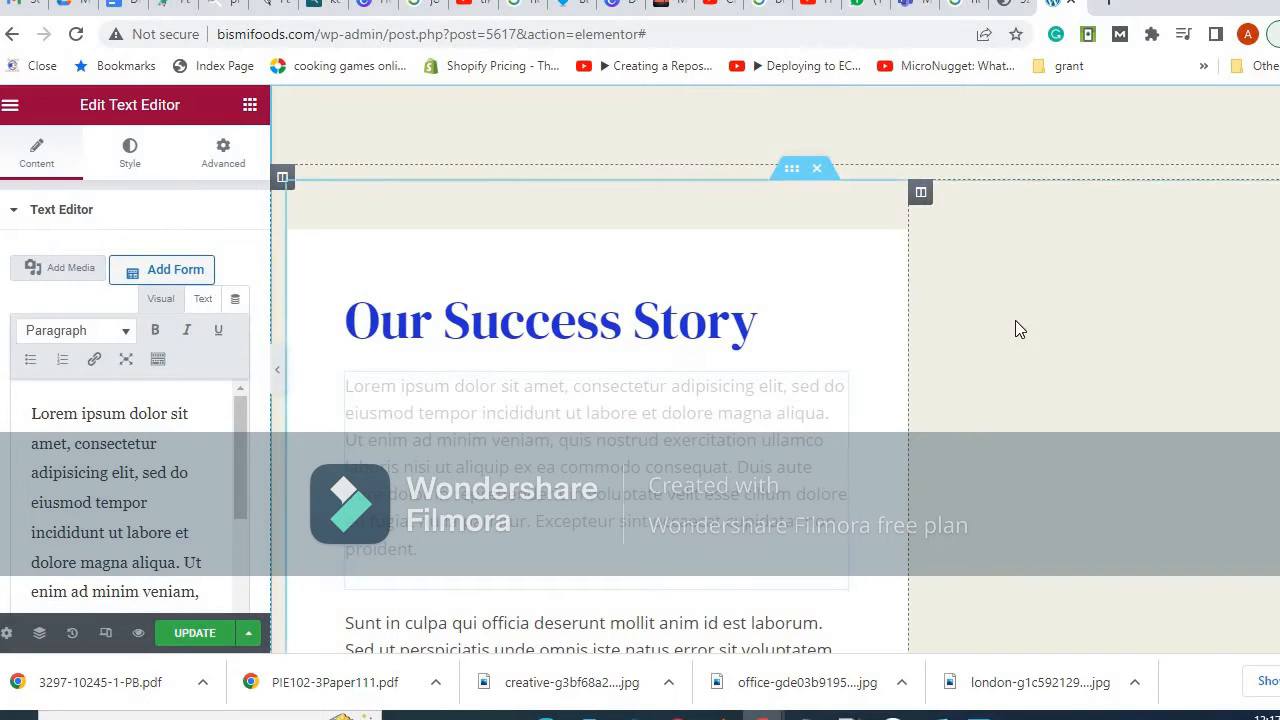
left_click(249, 106)
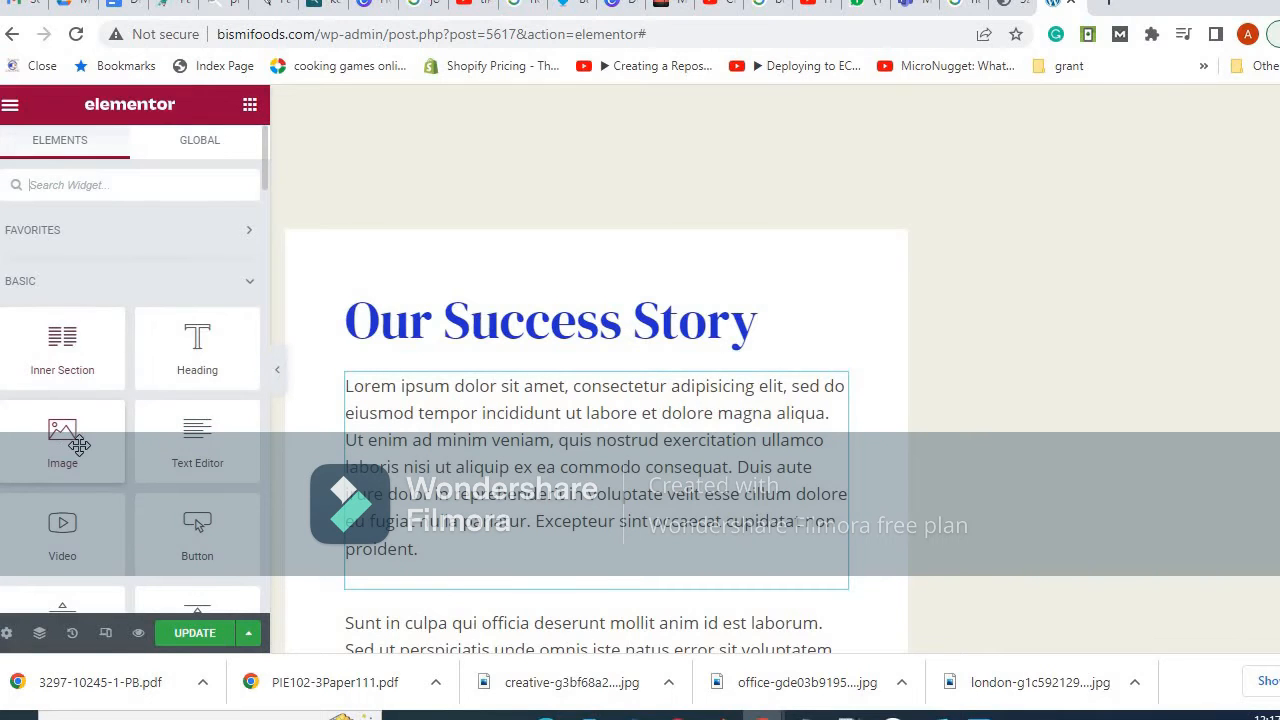
mouse_move(70, 445)
left_mouse_down()
mouse_move(1020, 394)
mouse_move(1080, 375)
mouse_move(246, 449)
mouse_move(60, 434)
left_mouse_up()
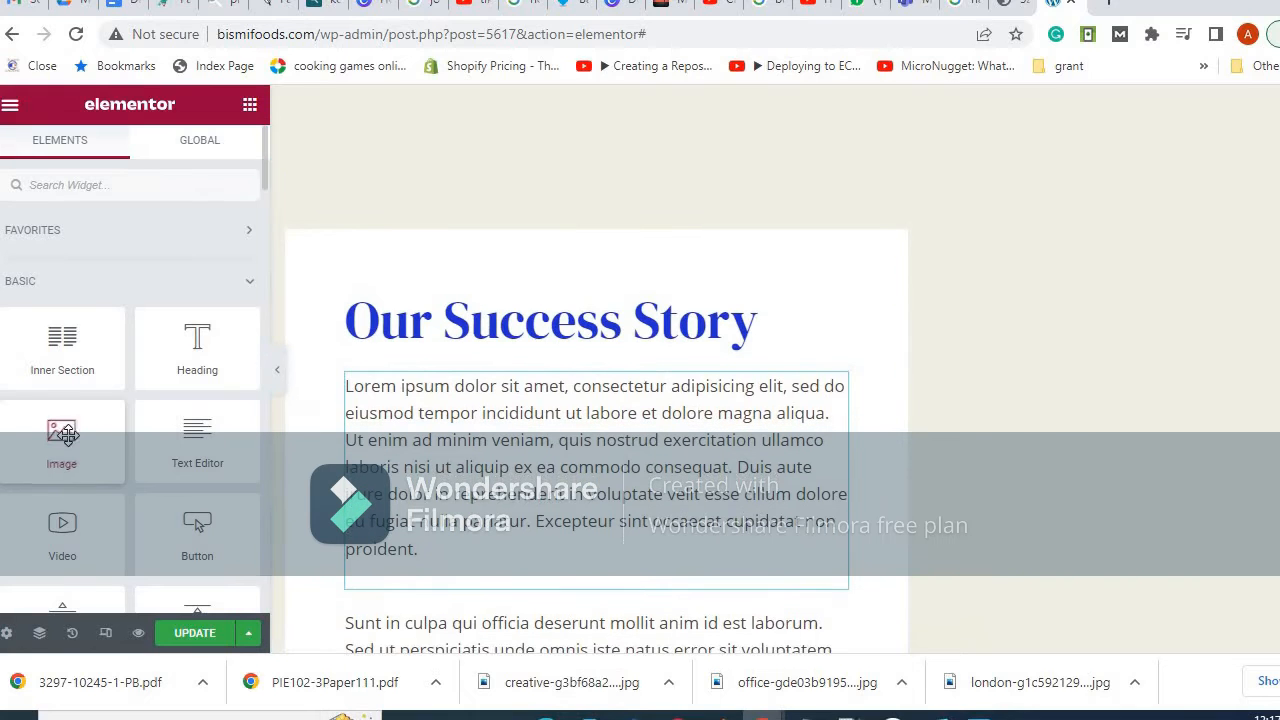
left_click_drag(643, 375, 1095, 381)
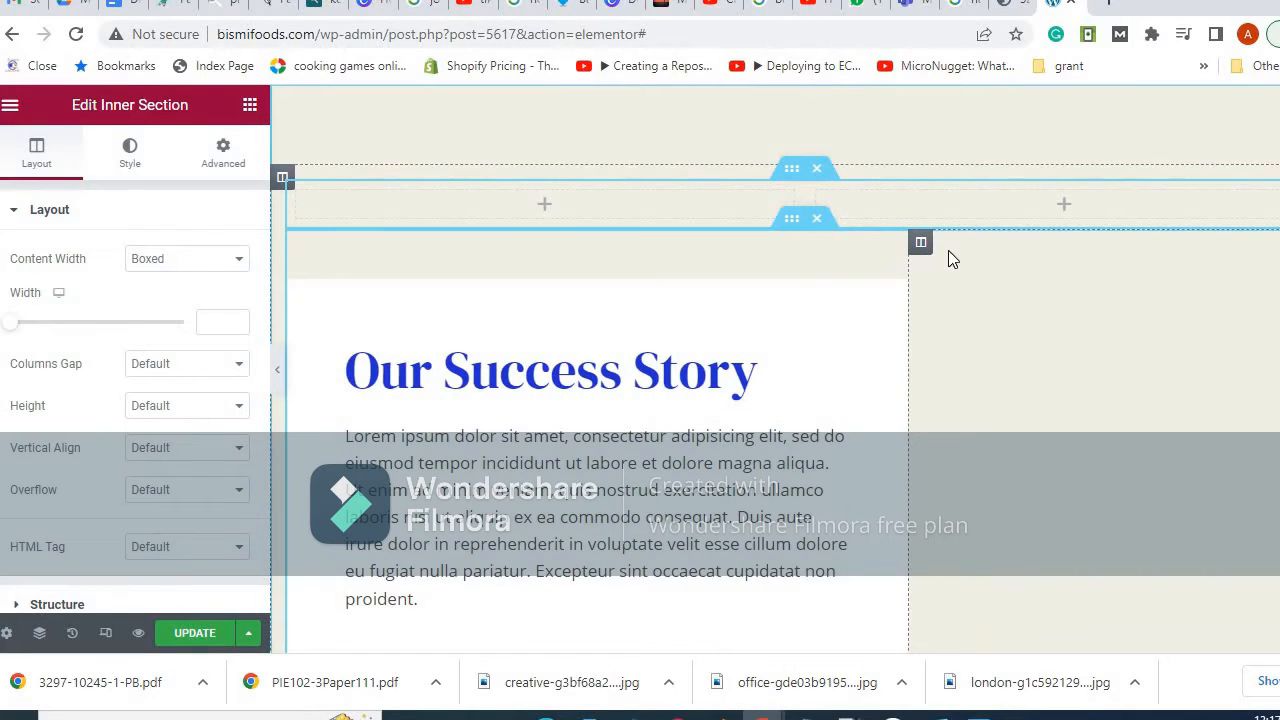
scroll(940, 230, "up", 3)
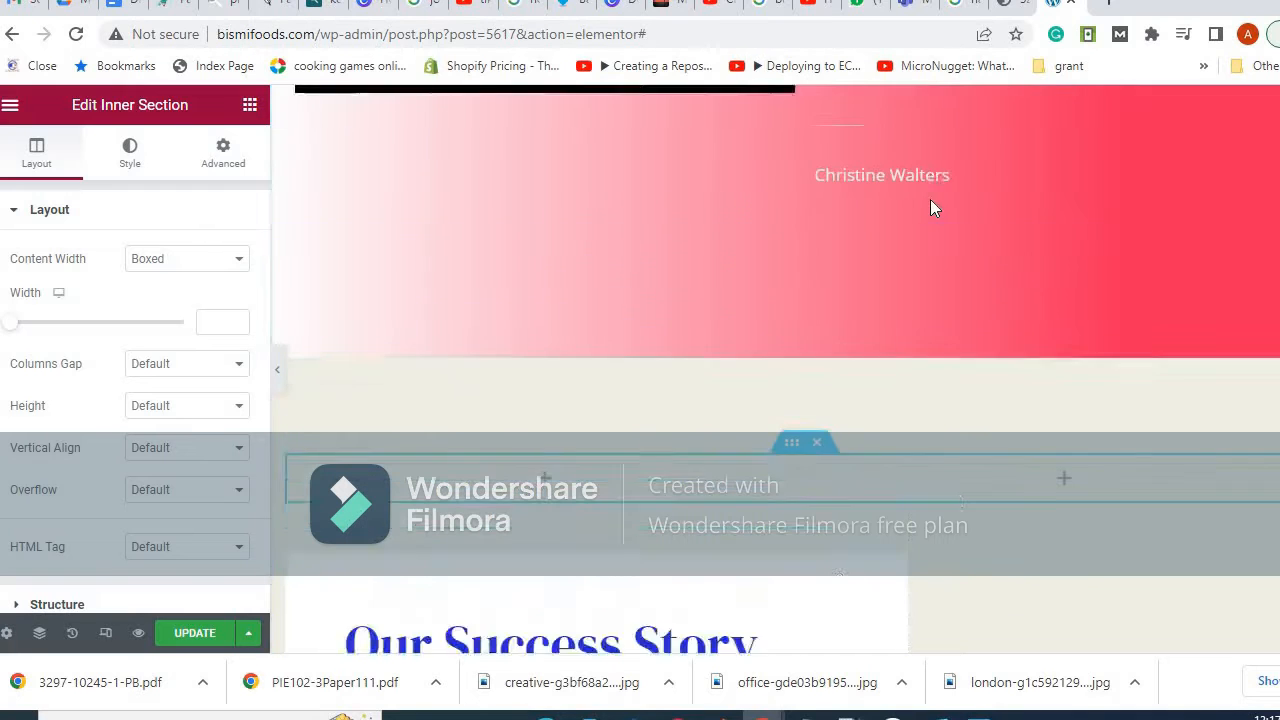
Place an Image widget in each of the two columns of the inner section above the "Our Success Story" block.
scroll(930, 200, "down", 2)
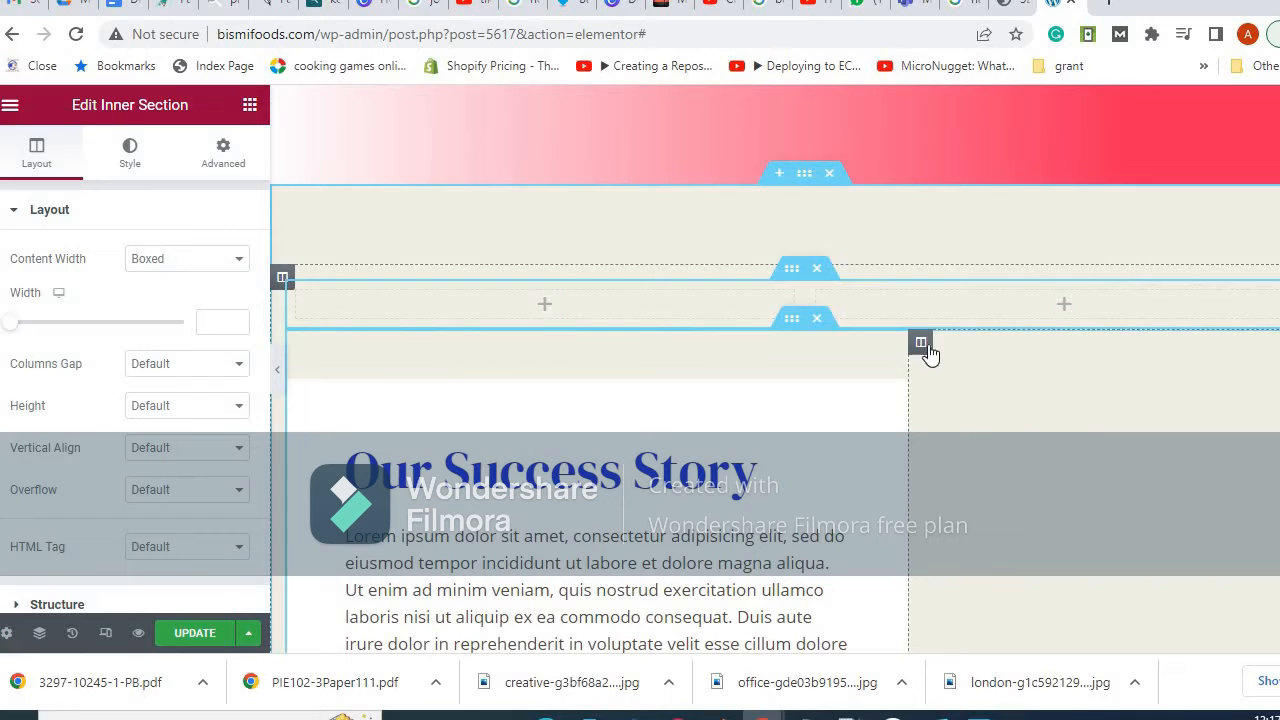
left_click(921, 345)
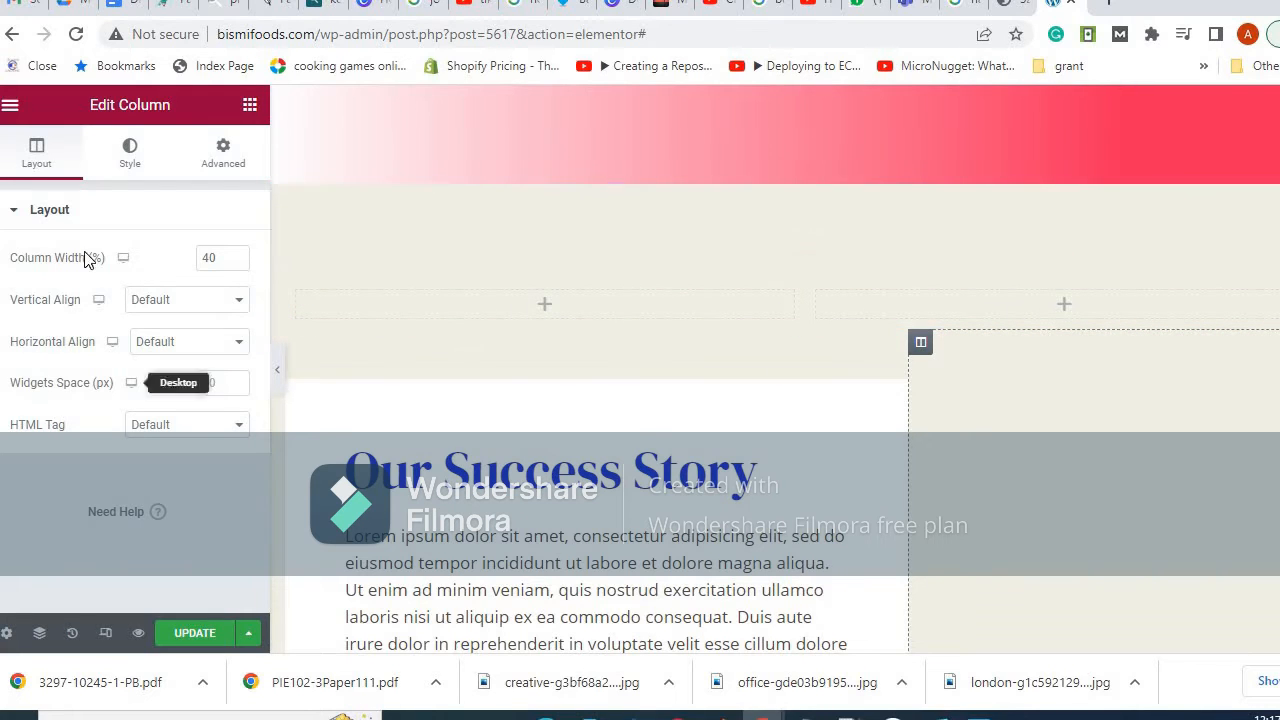
left_click(247, 105)
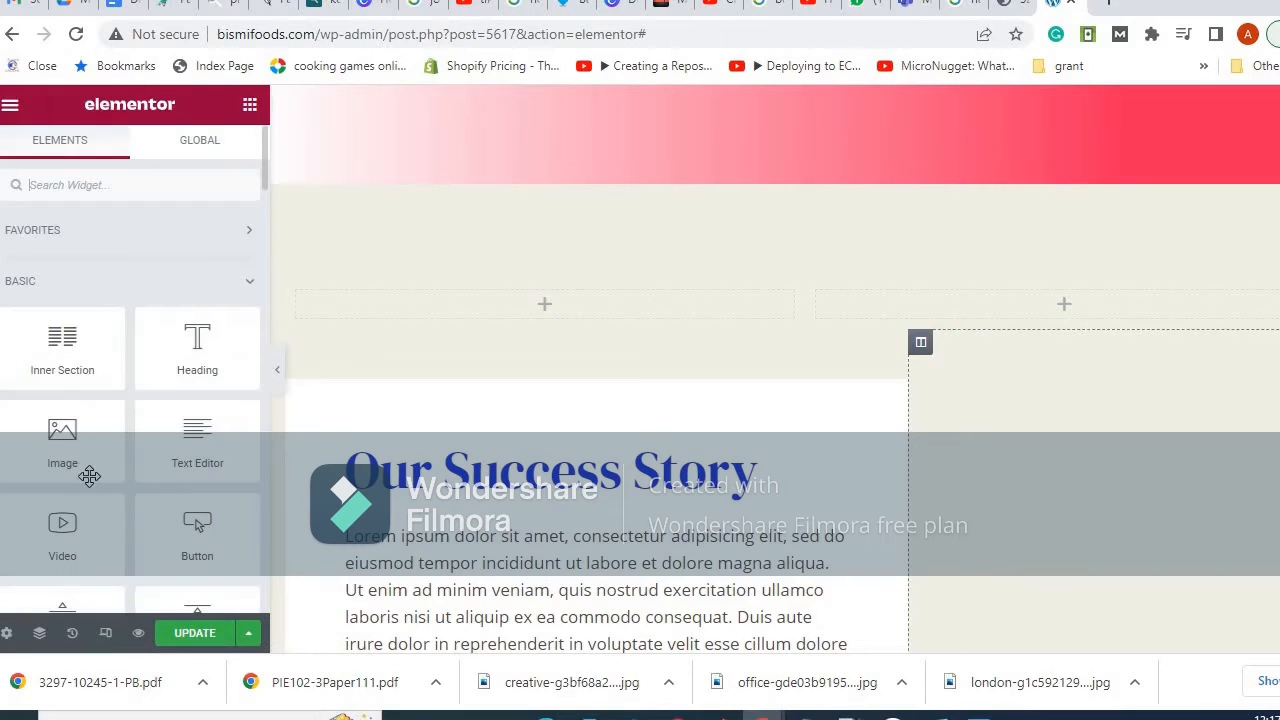
left_click_drag(69, 443, 630, 308)
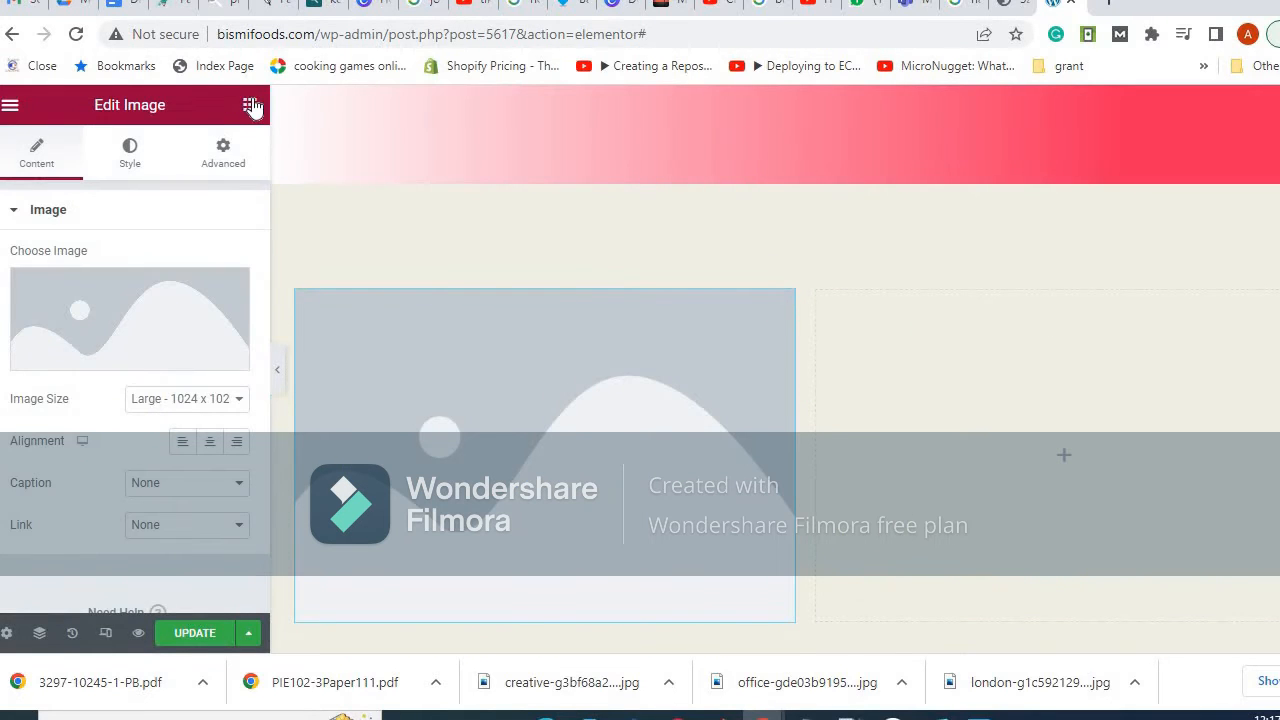
left_click(250, 105)
left_click_drag(63, 447, 1060, 505)
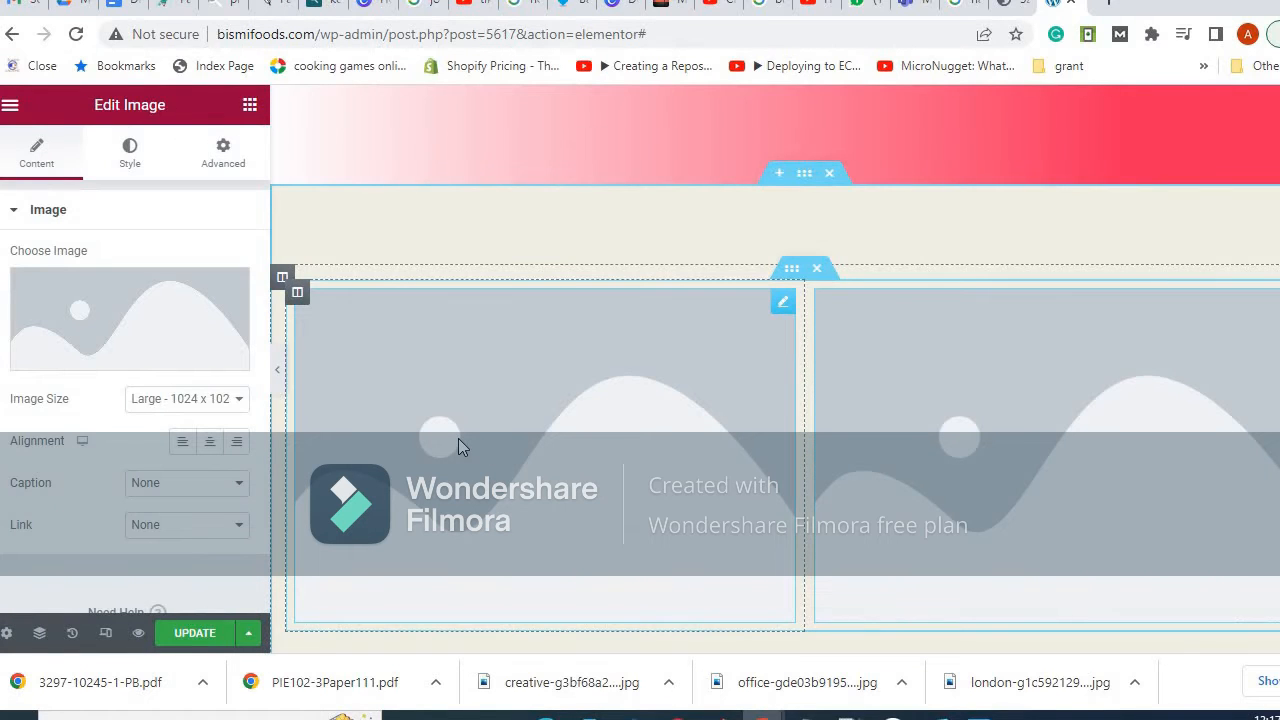
Fill the left column's image with a free stock photo of a woman at desktop computers, found by searching "computer".
left_click(106, 306)
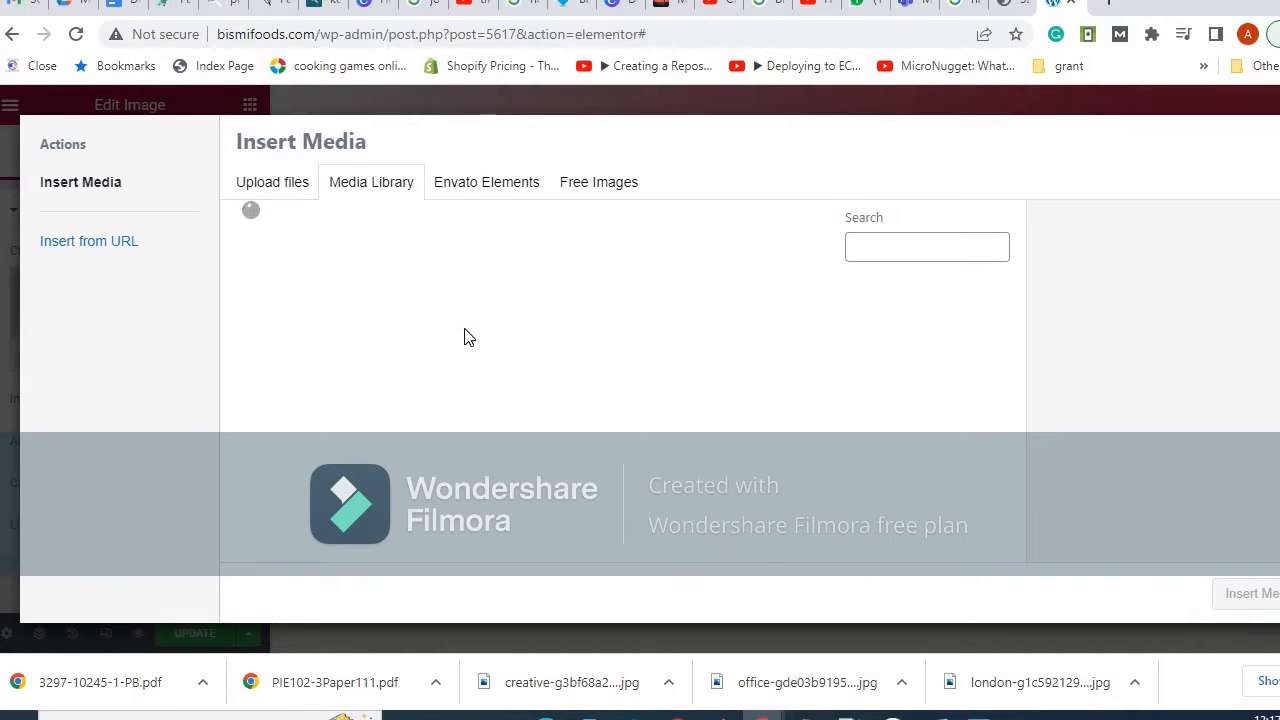
scroll(758, 520, "down", 3)
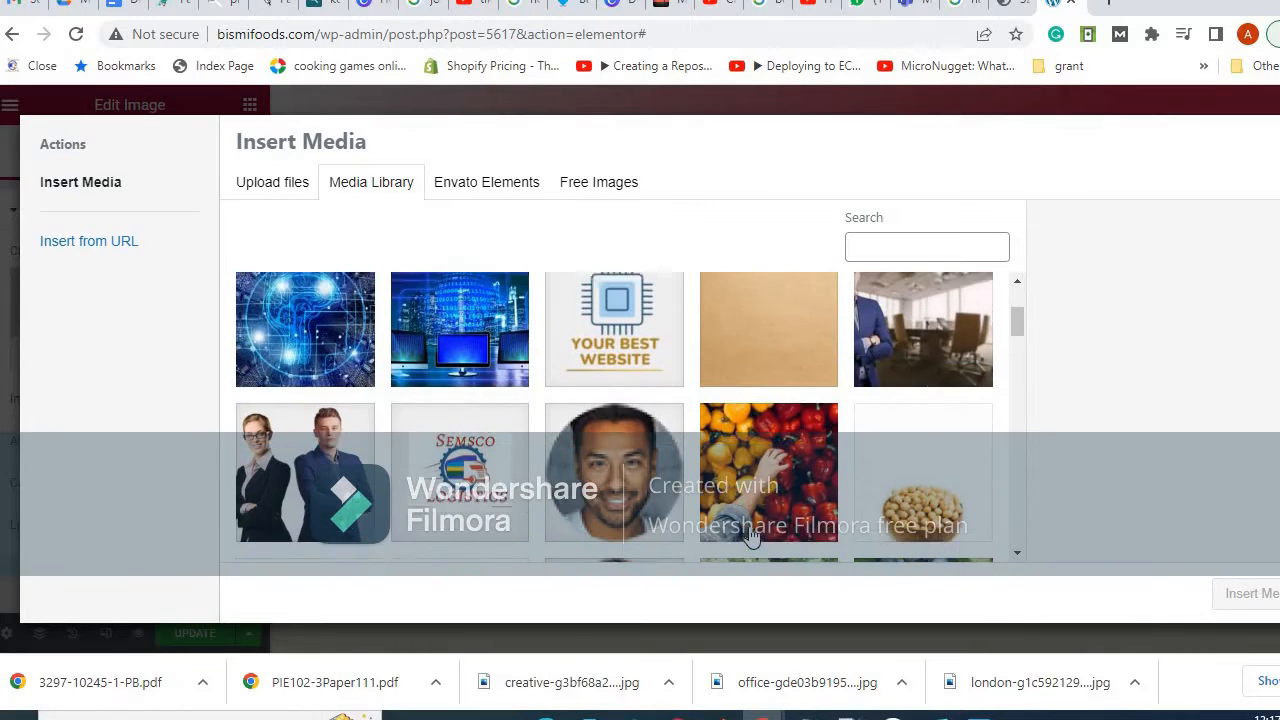
scroll(760, 520, "up", 2)
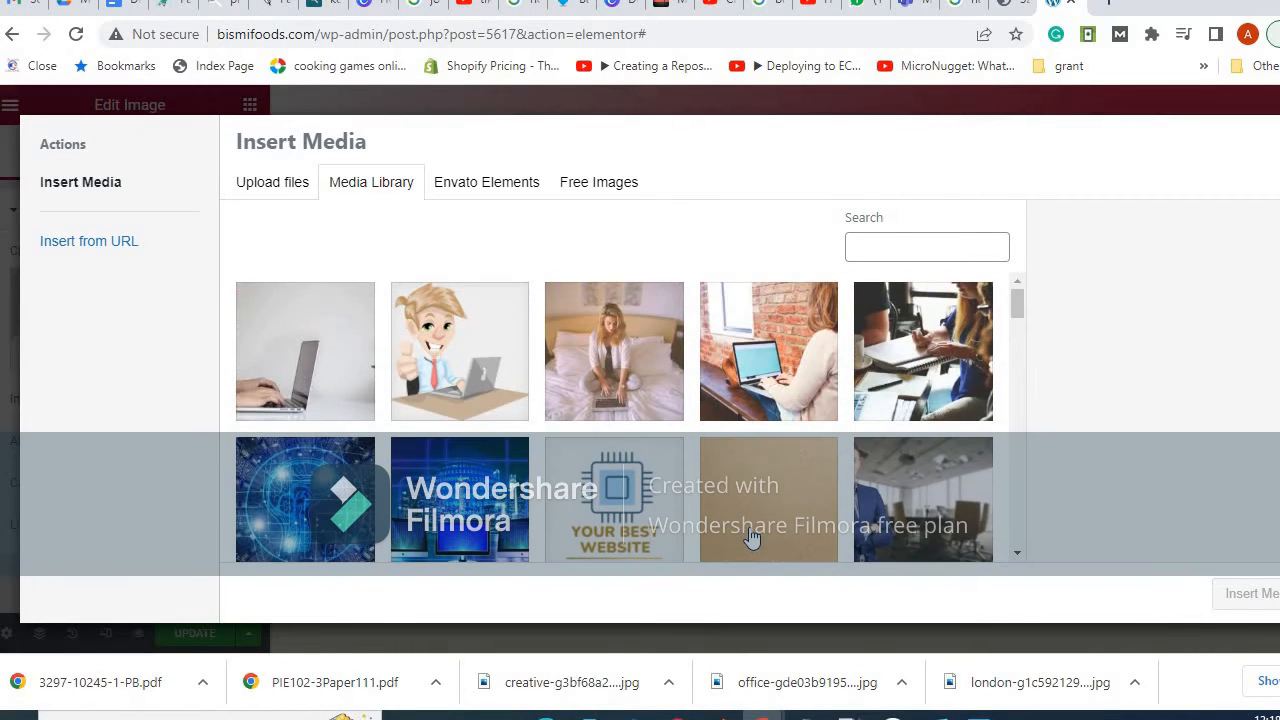
left_click(592, 185)
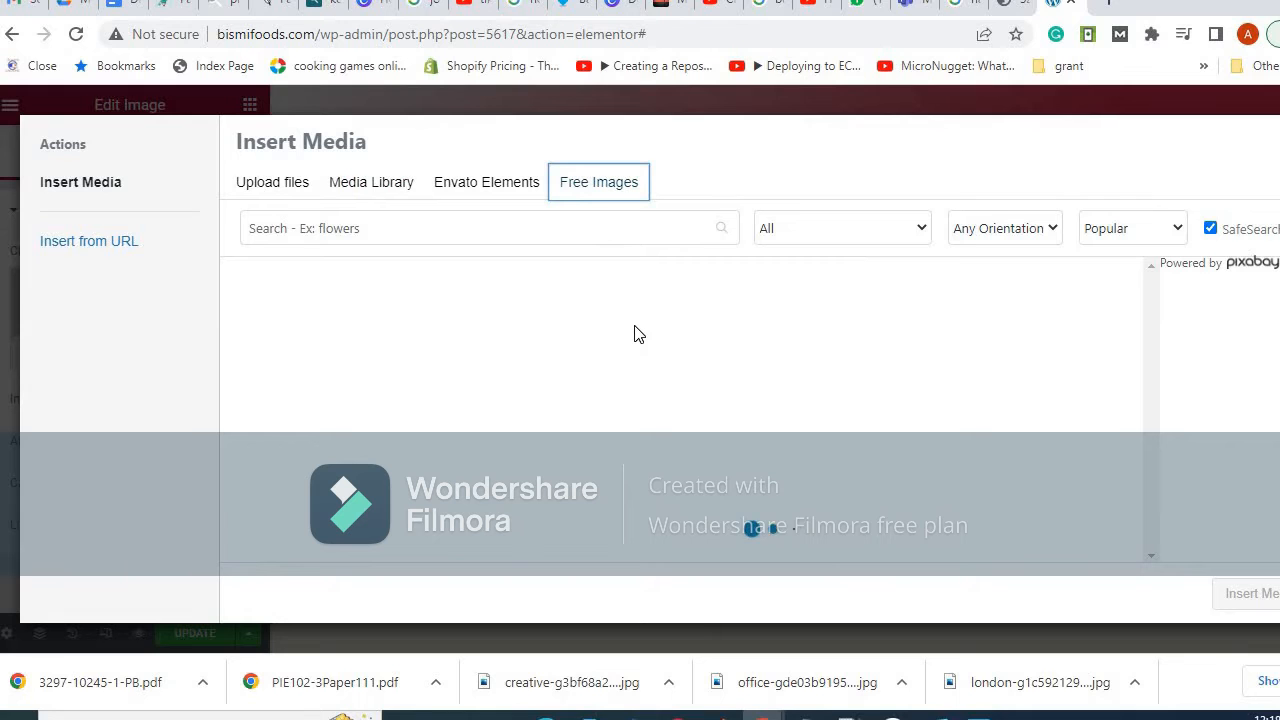
left_click(366, 225)
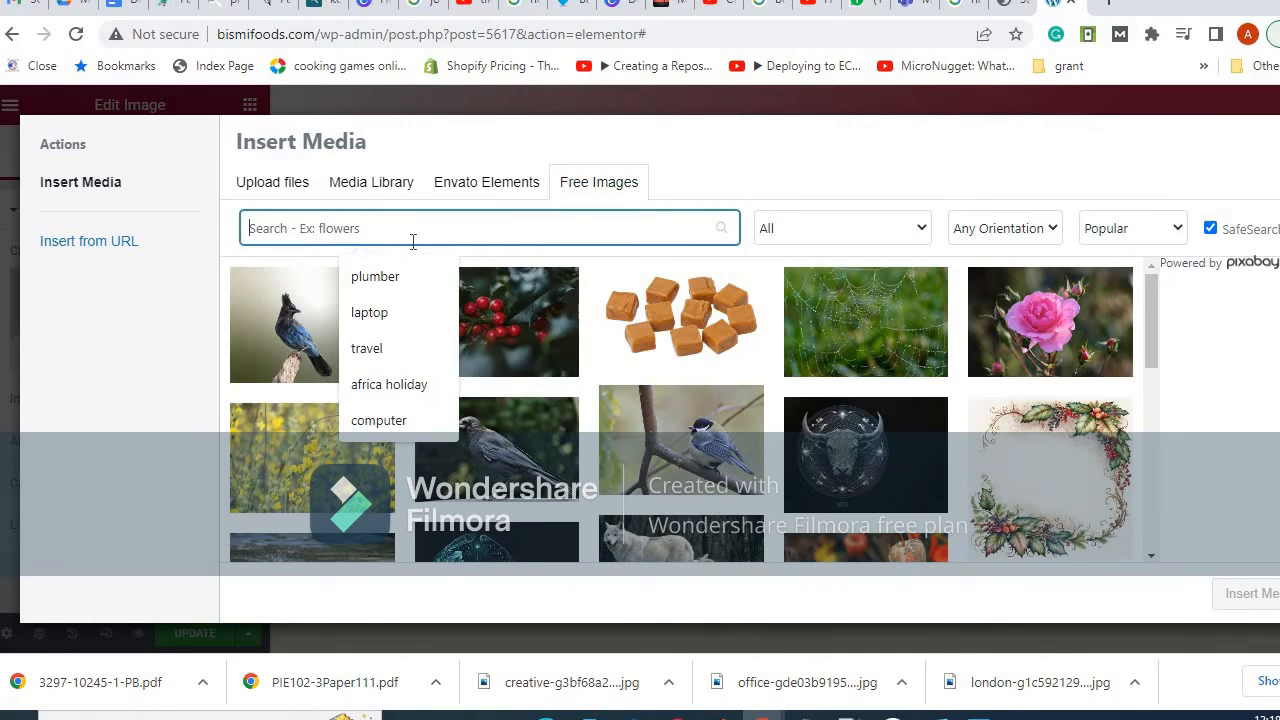
type("cm")
key("BackSpace")
key("BackSpace")
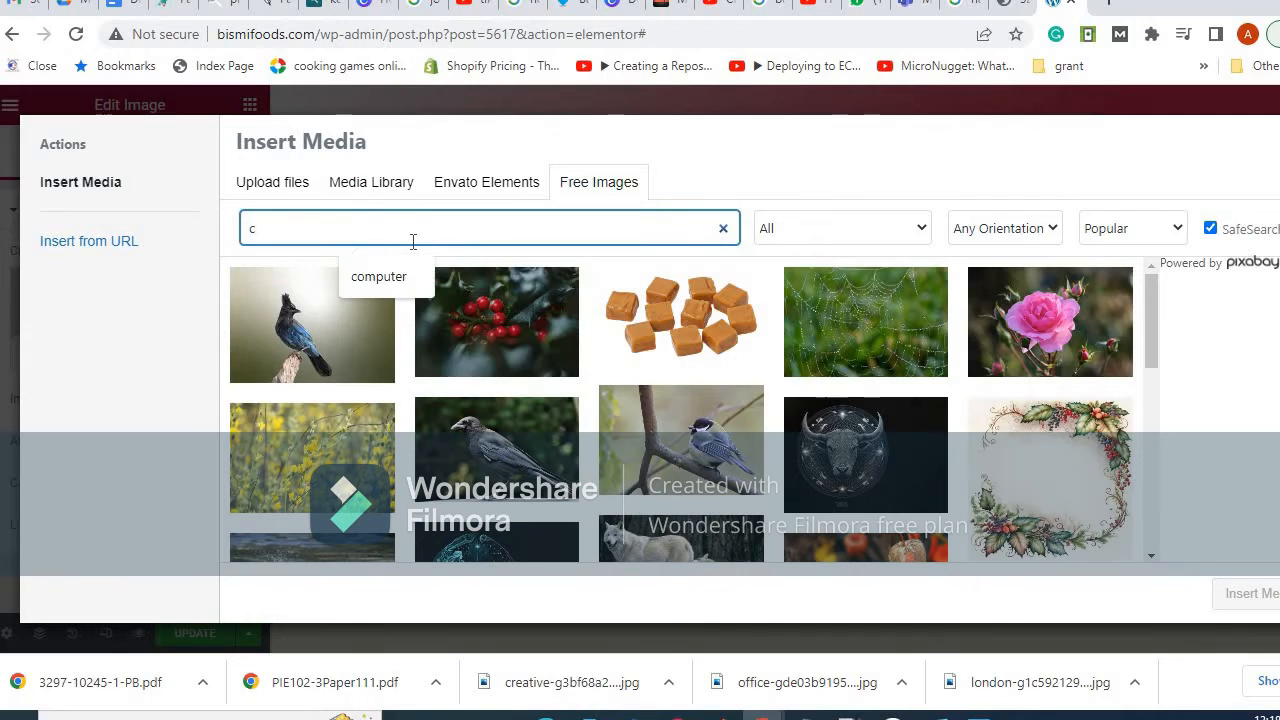
type("omputer")
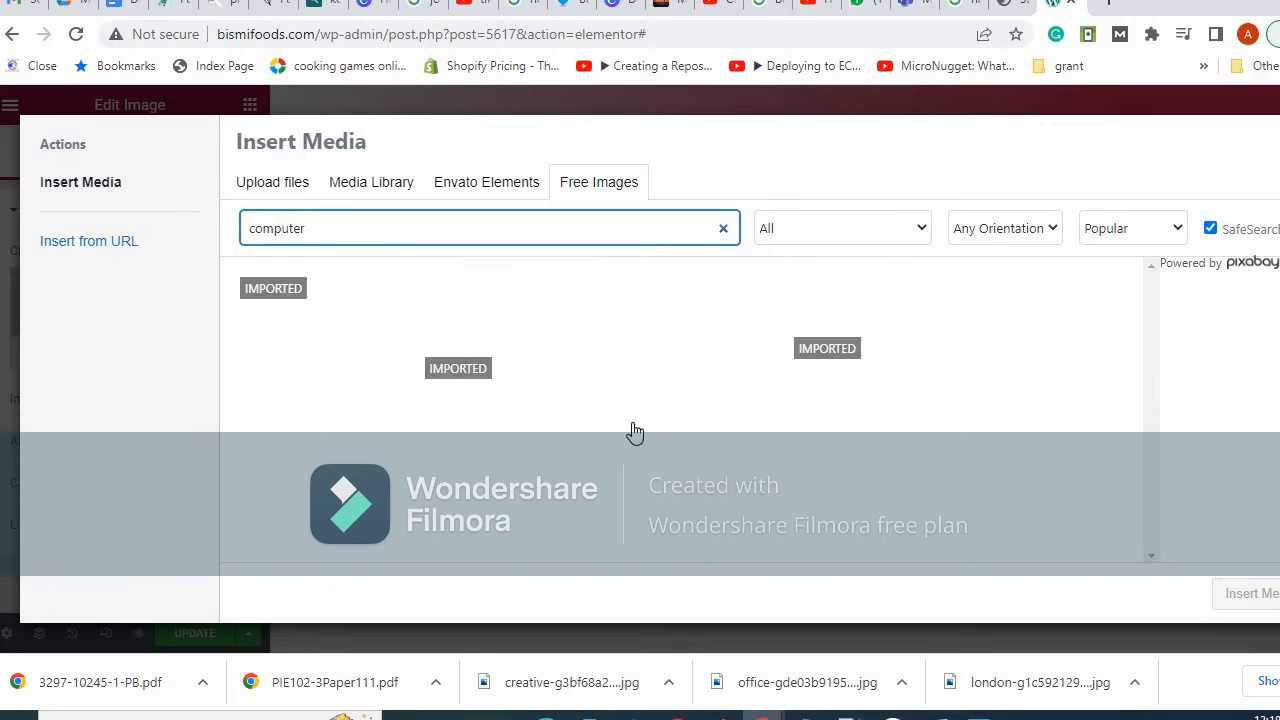
scroll(690, 440, "down", 5)
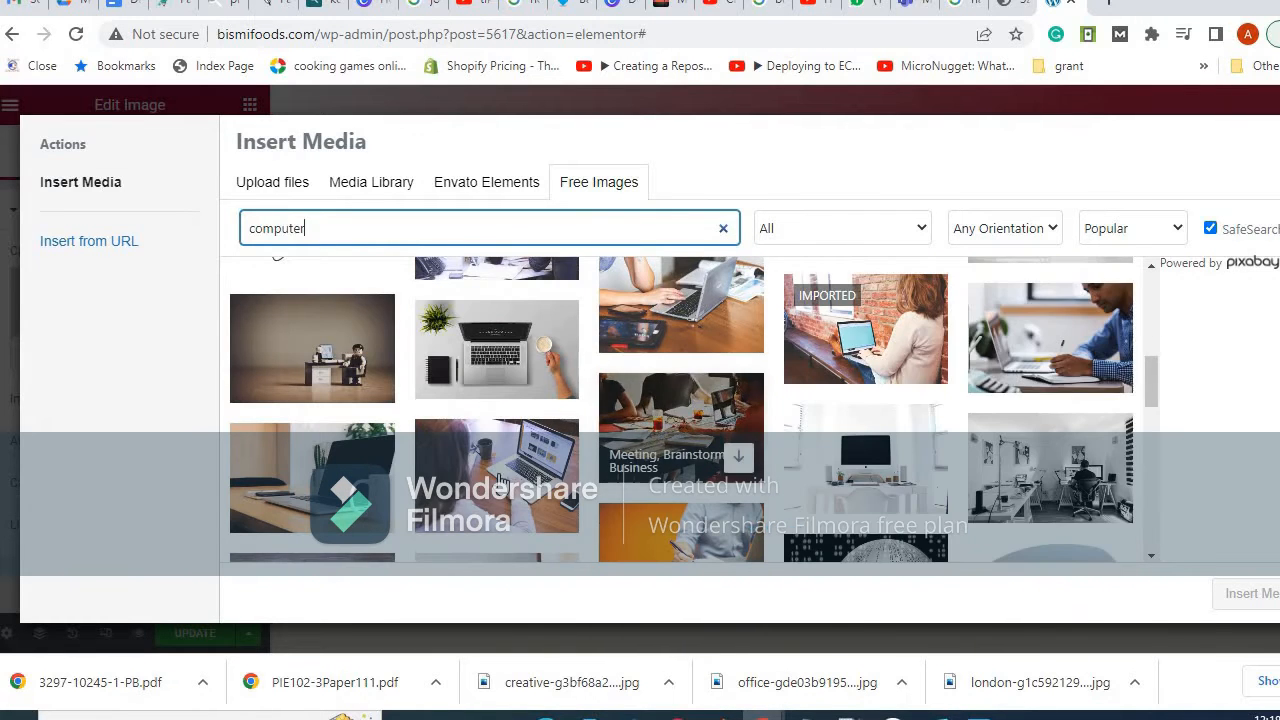
scroll(588, 505, "down", 3)
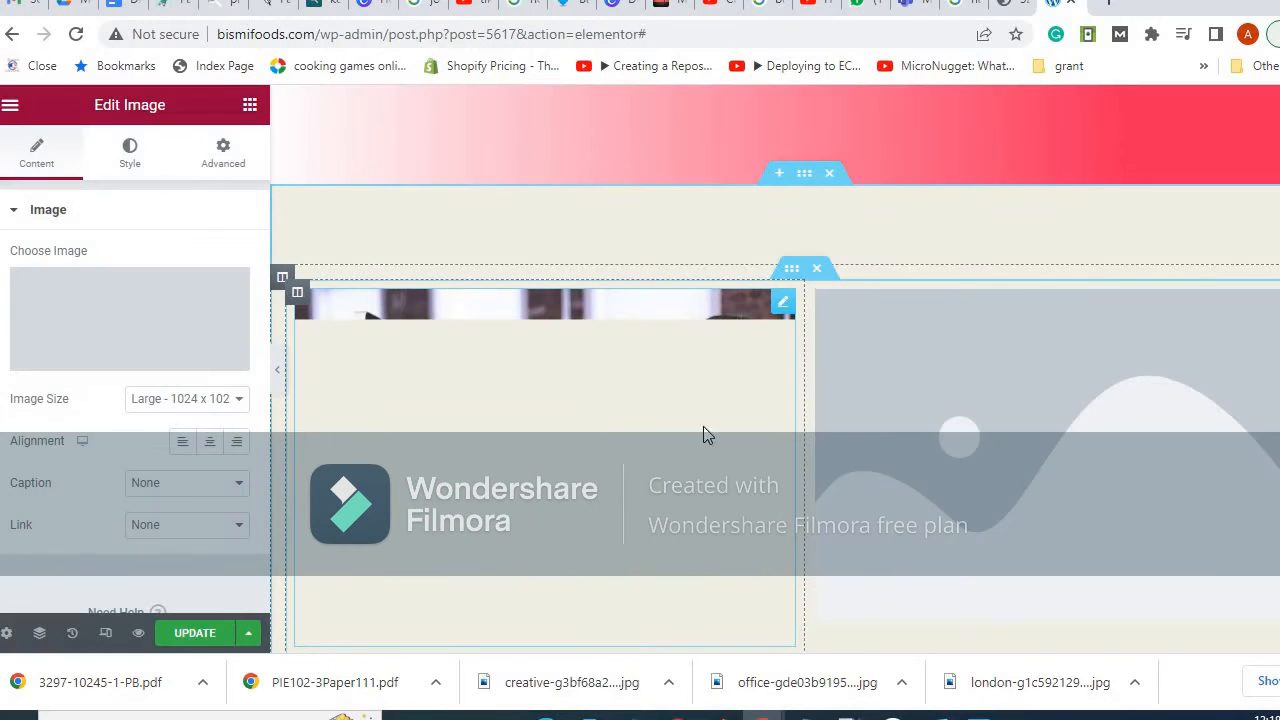
Fill the right column's image with a free stock photo of a woman working on a laptop, found by searching "laptop".
left_click(975, 473)
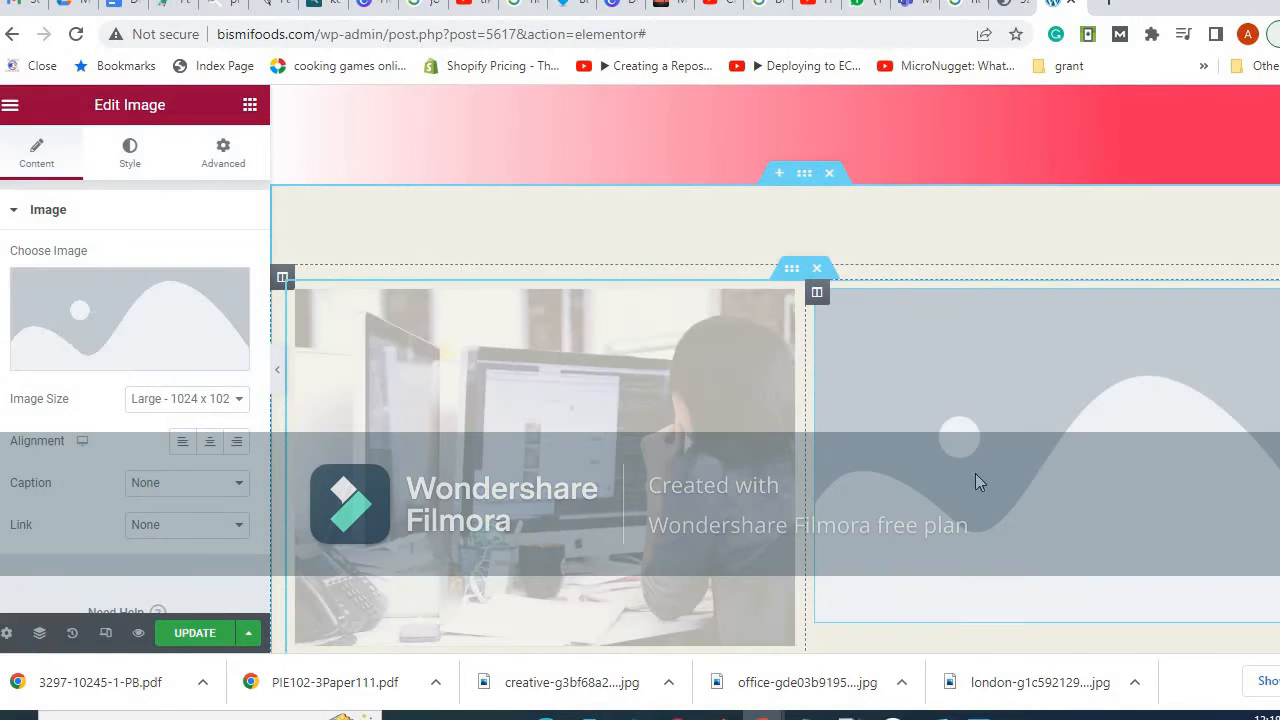
left_click(111, 315)
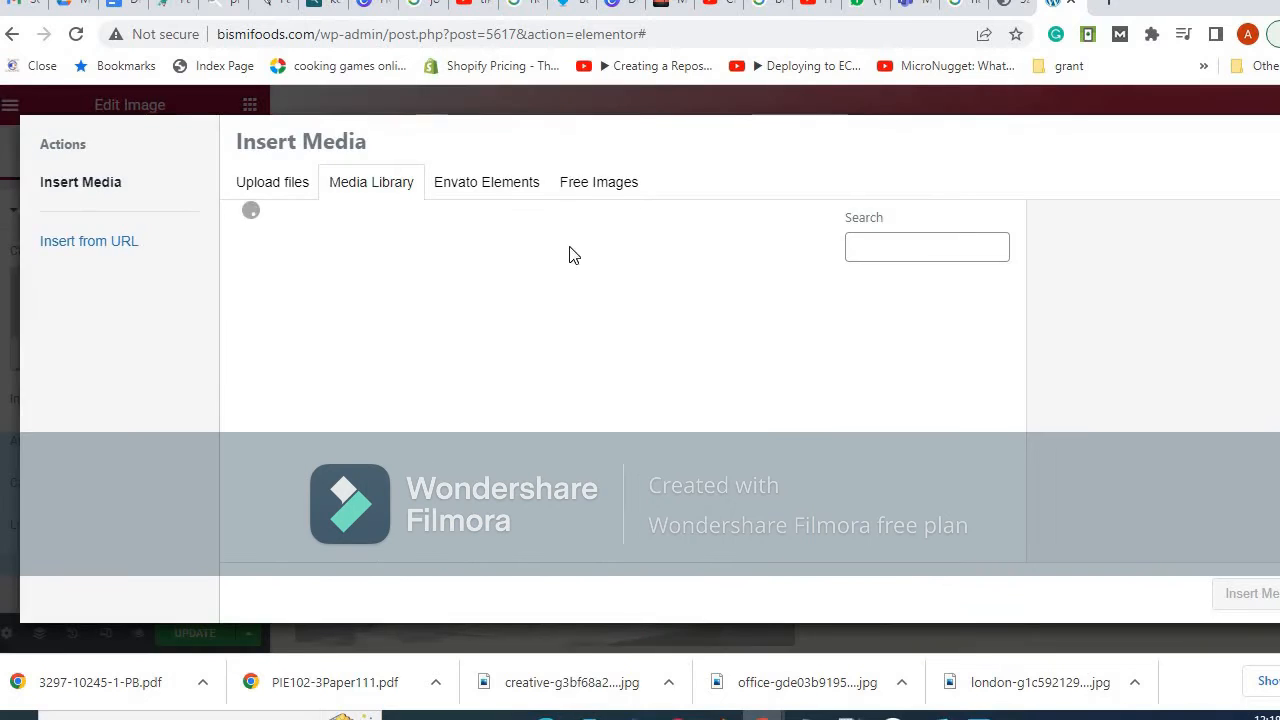
left_click(605, 188)
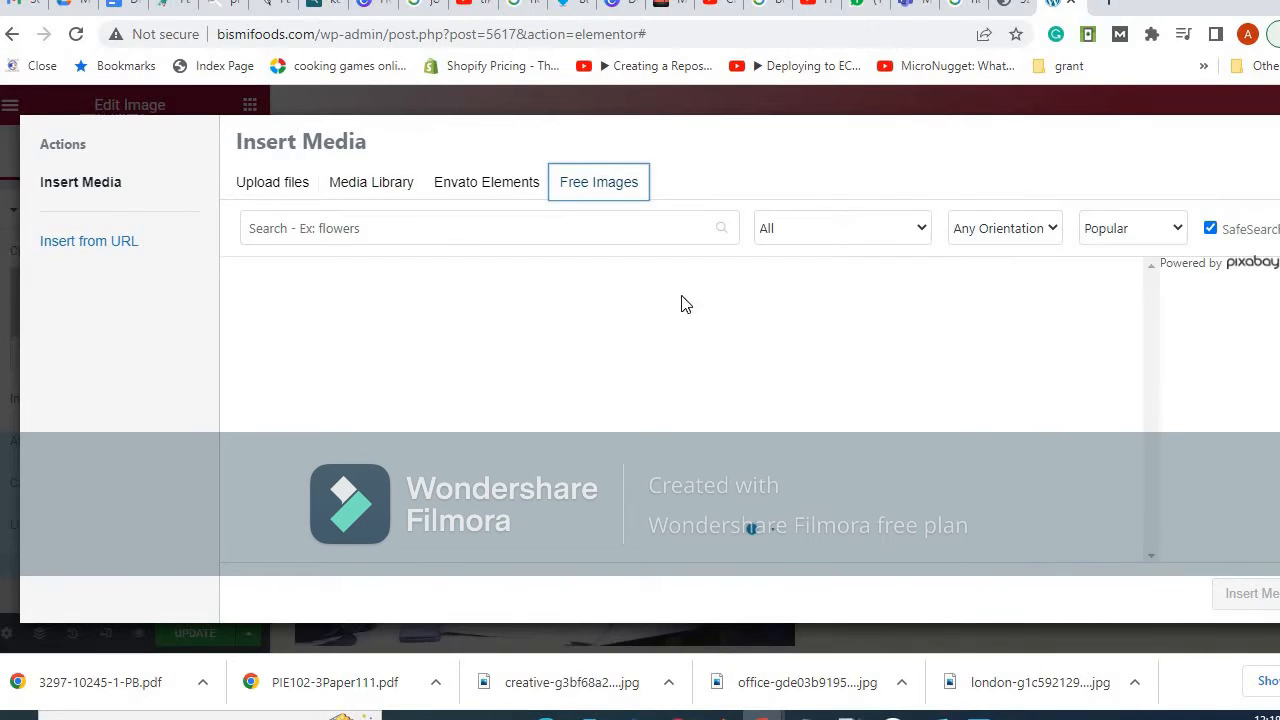
left_click(373, 226)
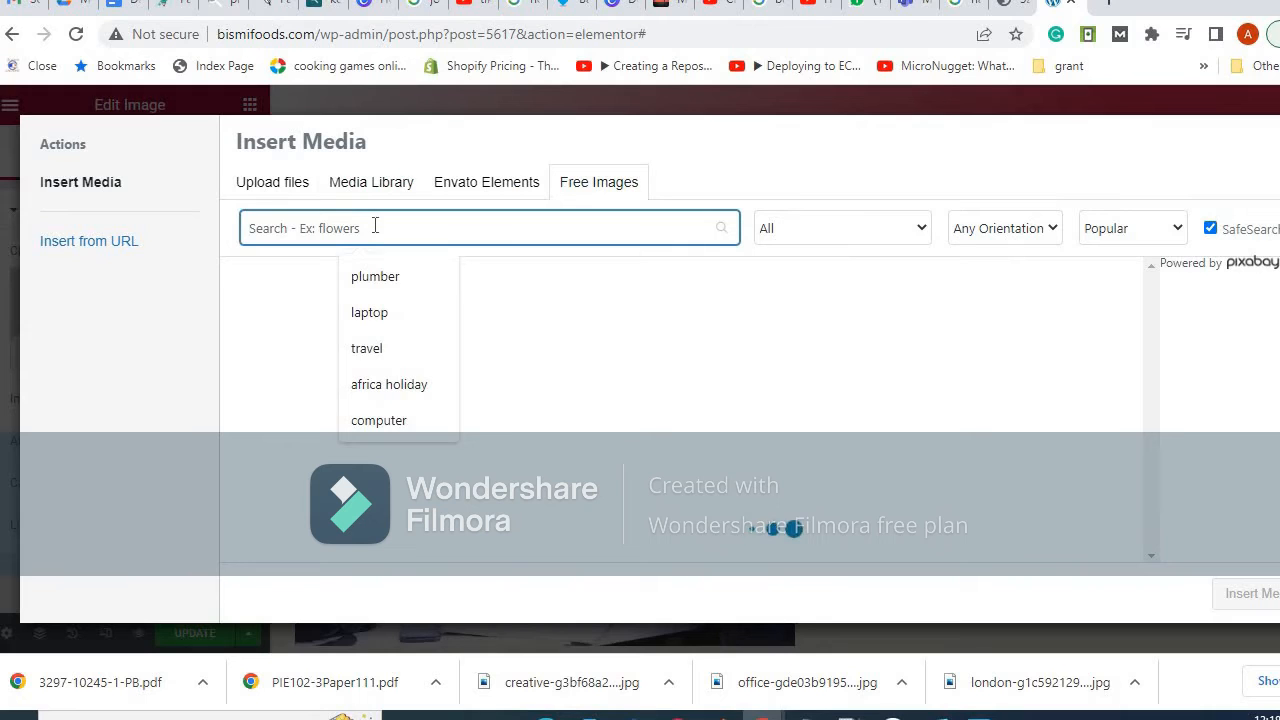
type("laptop")
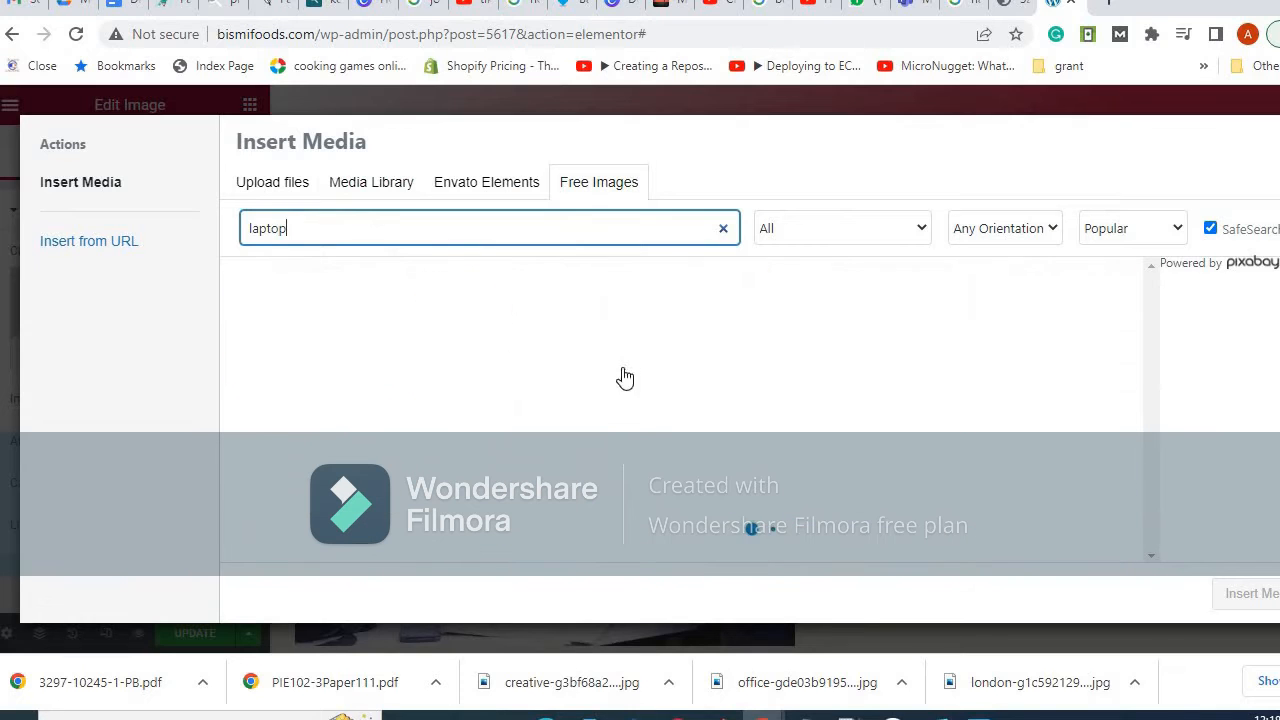
scroll(600, 401, "down", 5)
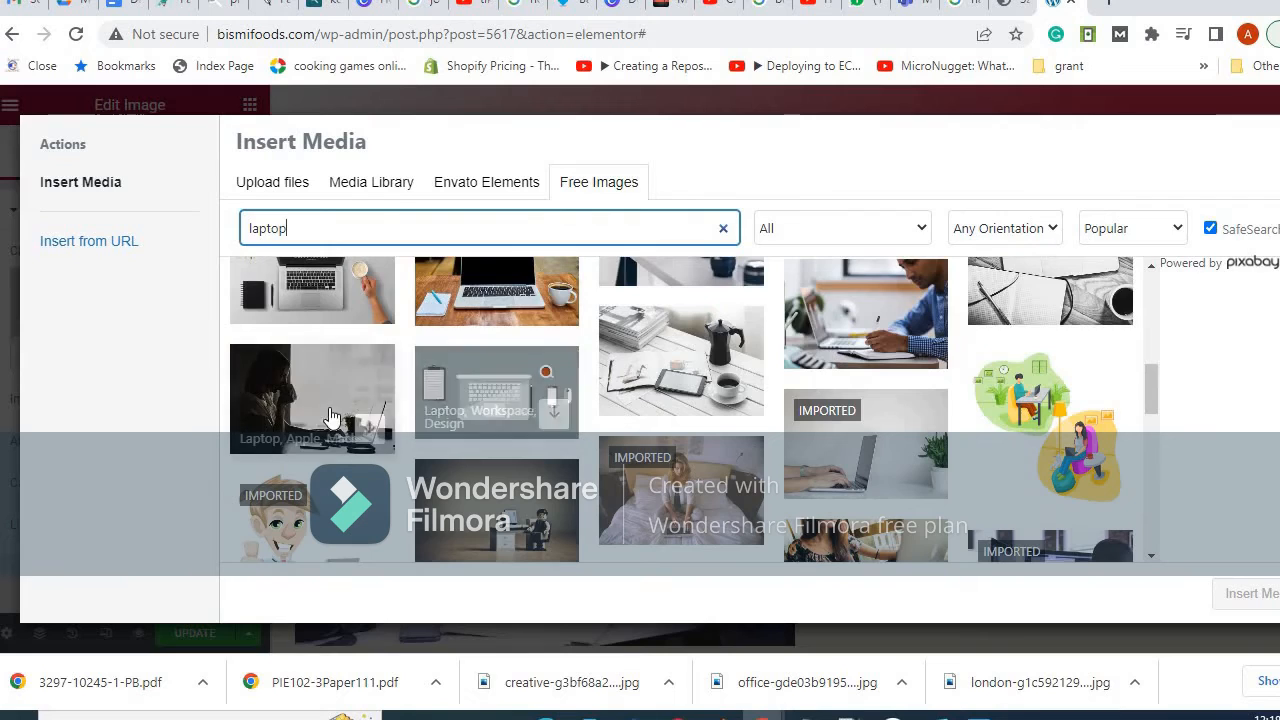
left_click(335, 415)
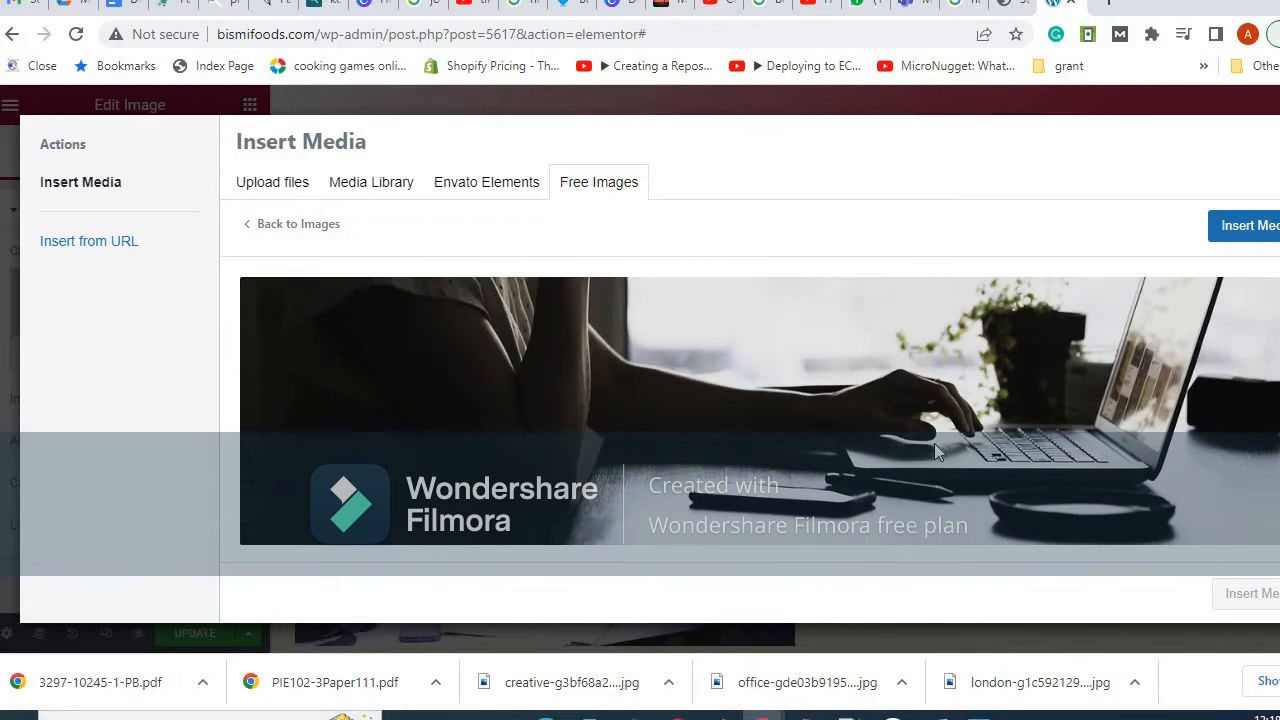
left_click(1230, 228)
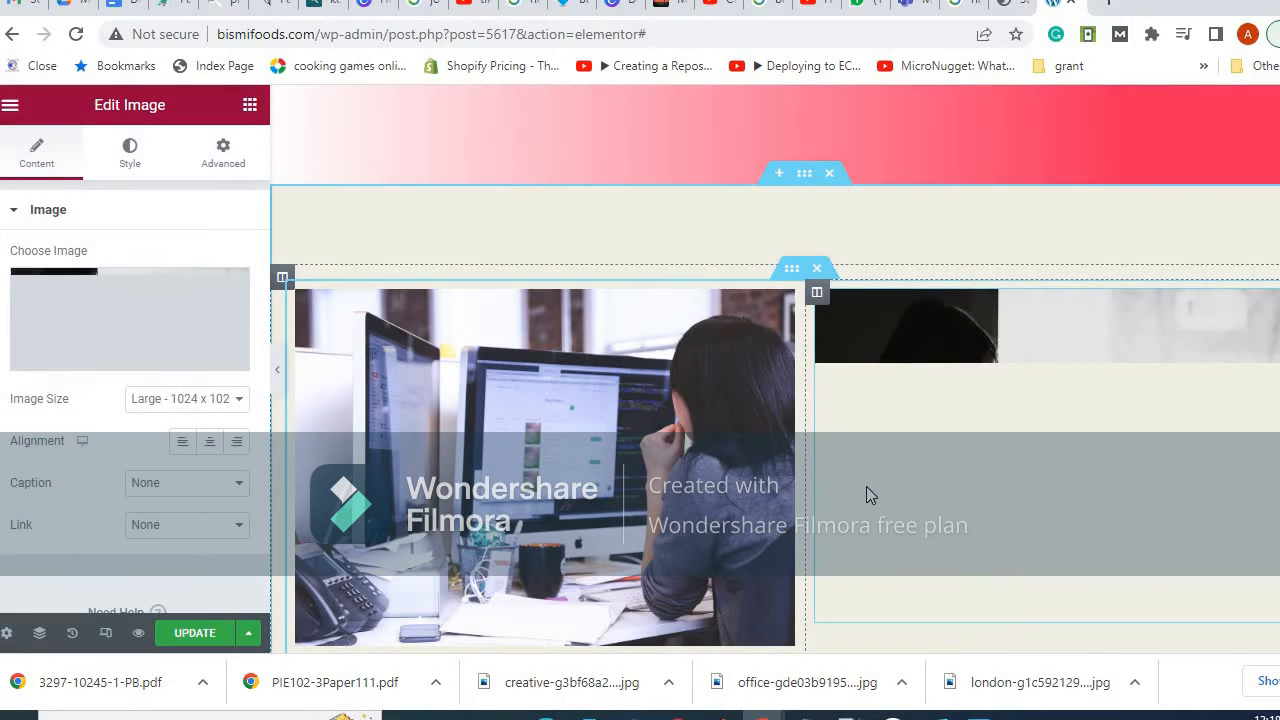
View the layout and background style settings of the column holding the "Our Success Story" heading.
scroll(877, 456, "down", 4)
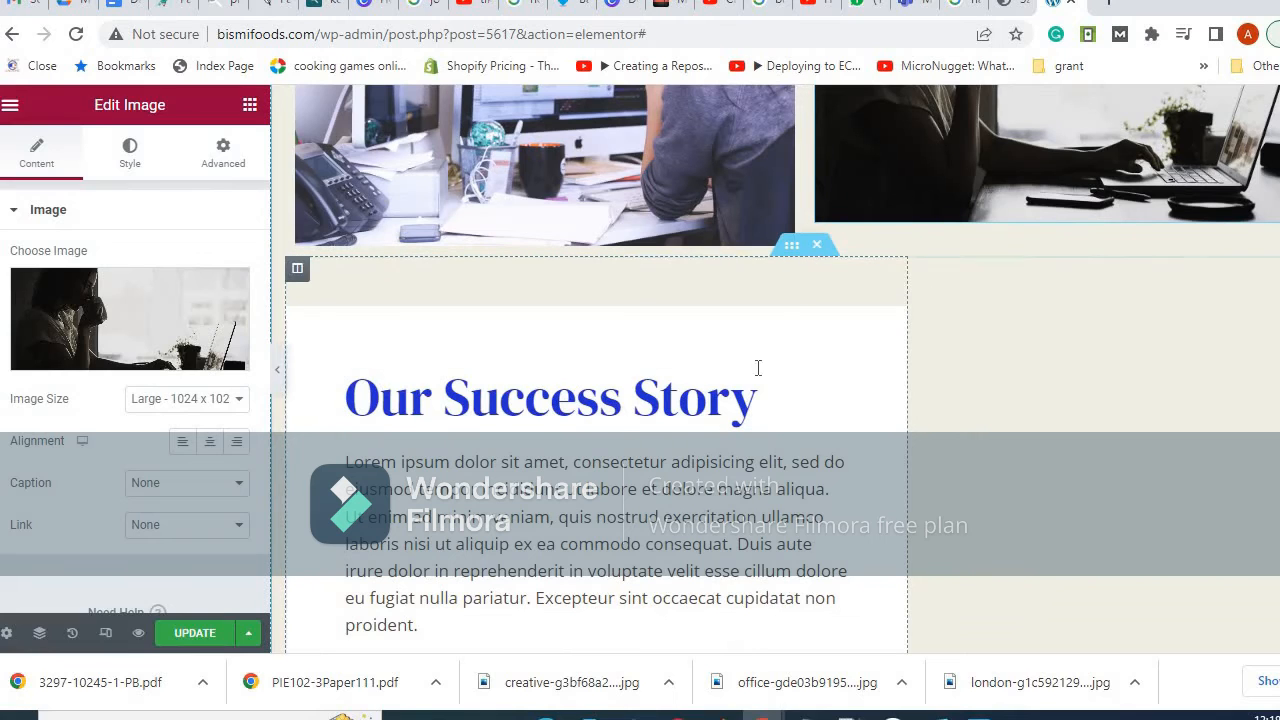
left_click(298, 269)
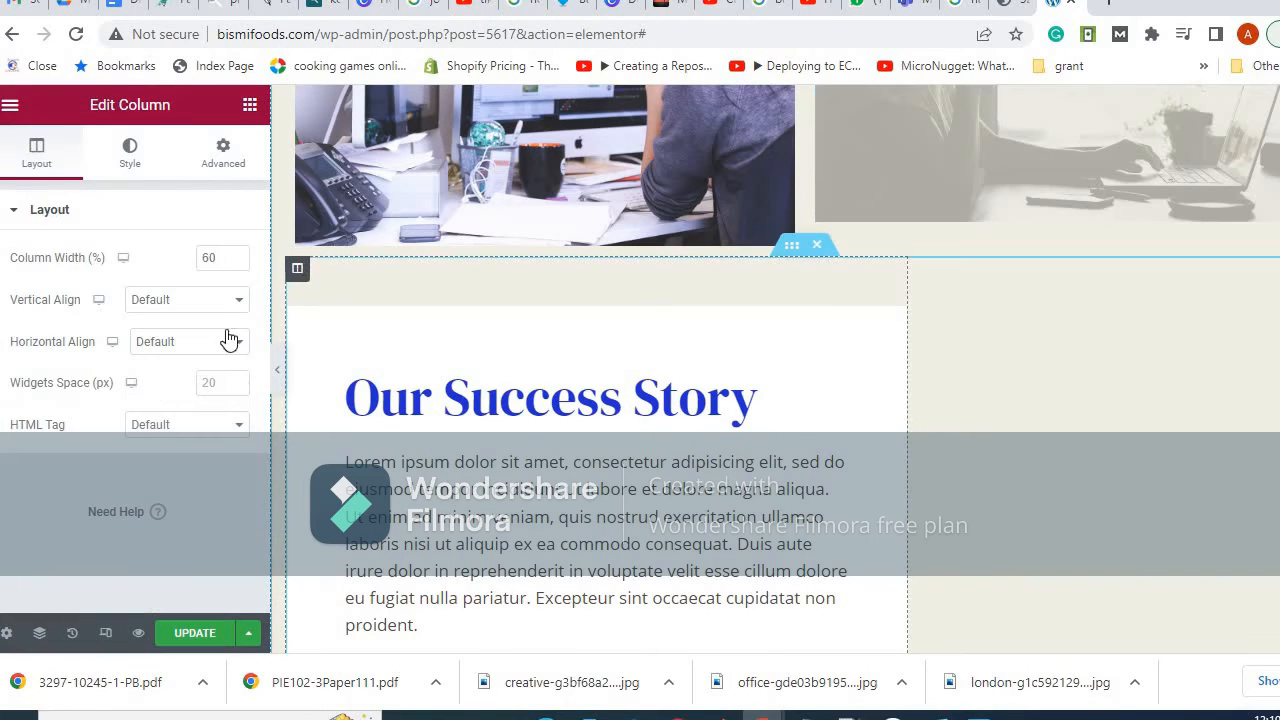
left_click(138, 170)
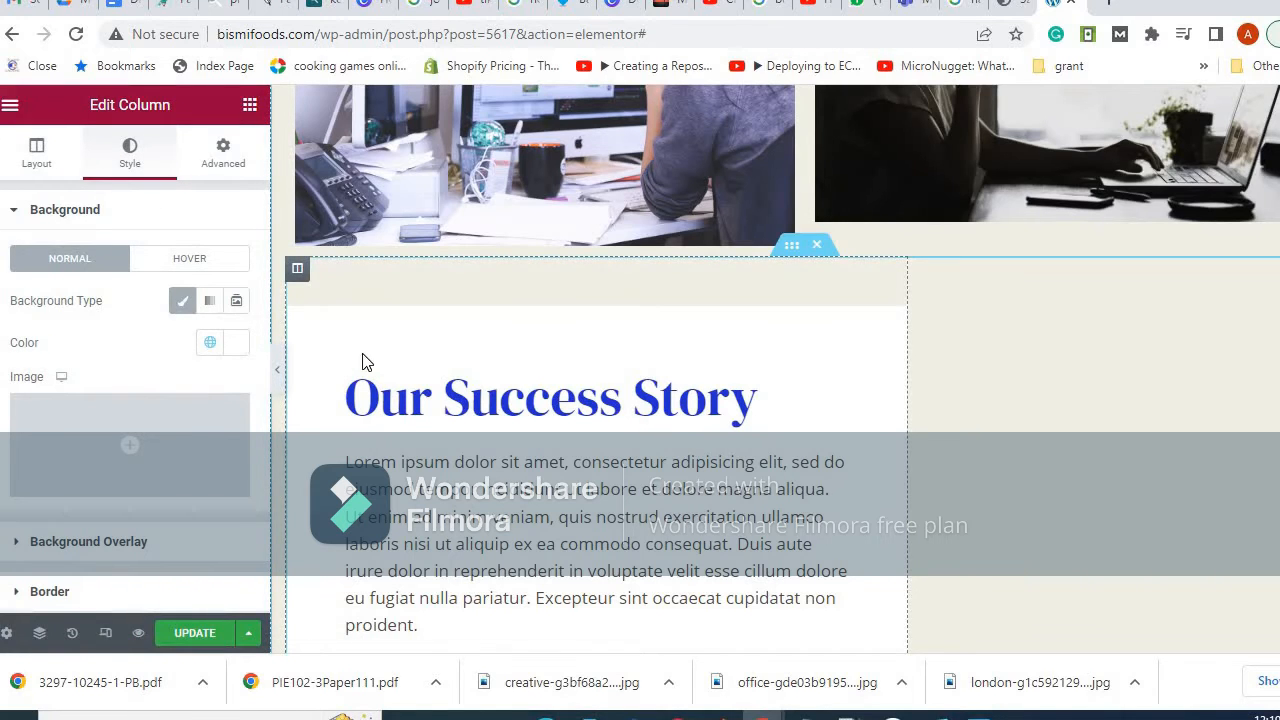
left_click(788, 395)
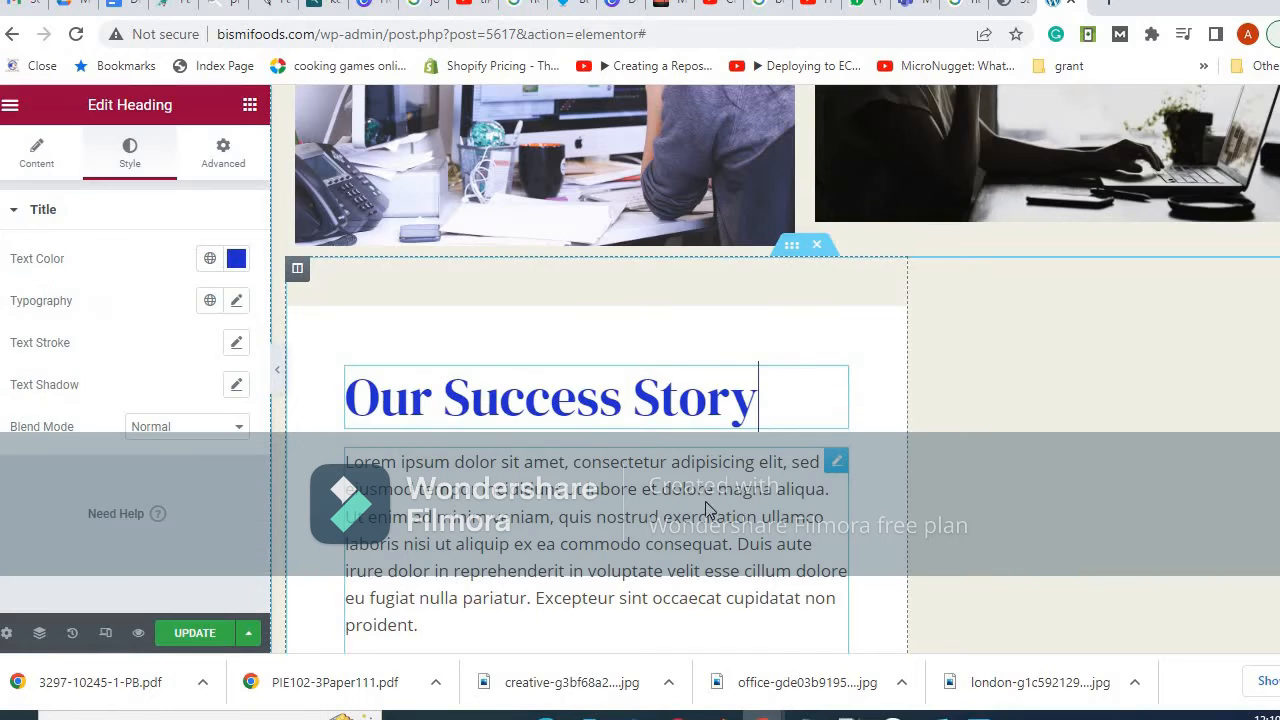
left_click(788, 288)
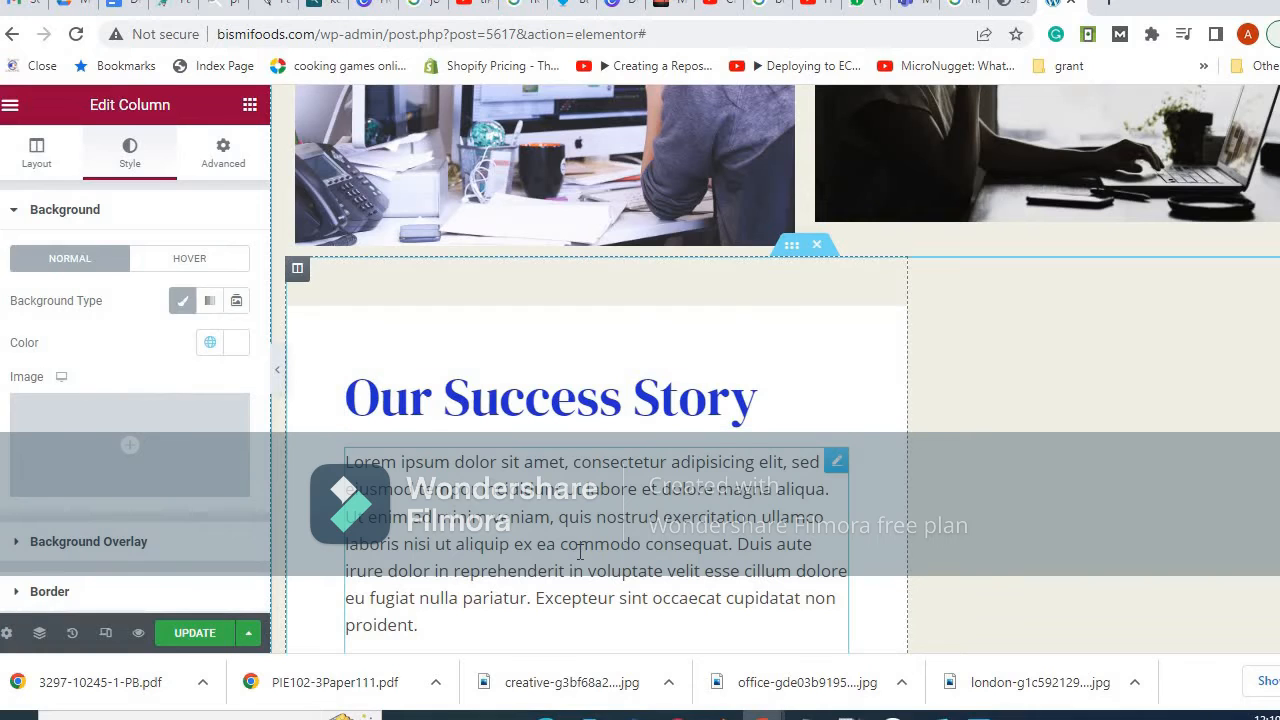
Center-align the first paragraph under the "Our Success Story" heading.
left_click(720, 470)
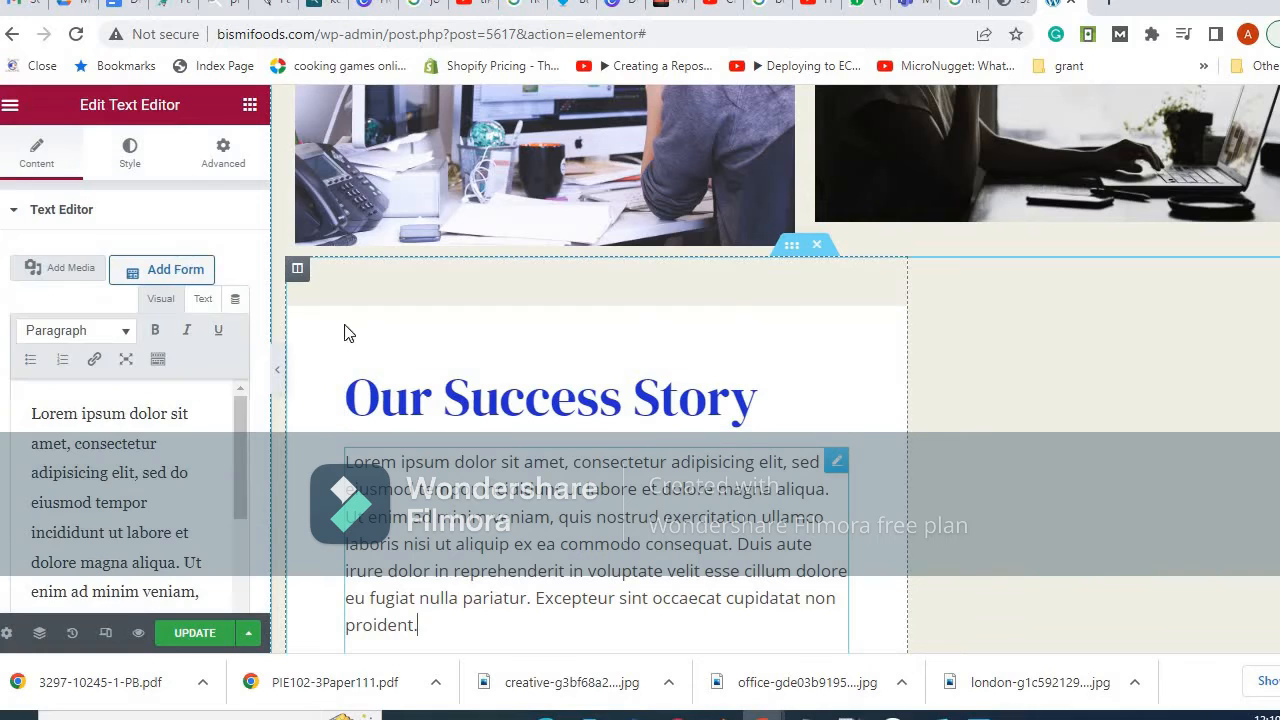
left_click(144, 167)
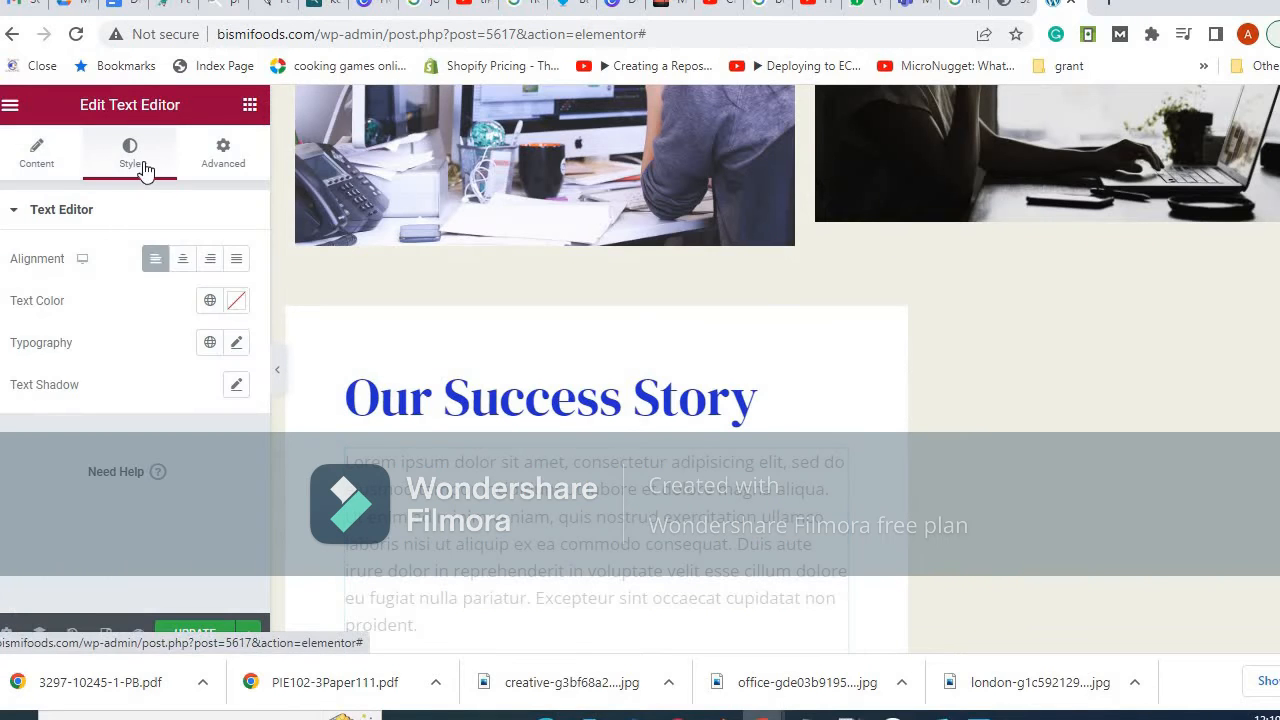
left_click(184, 260)
scroll(1043, 463, "down", 2)
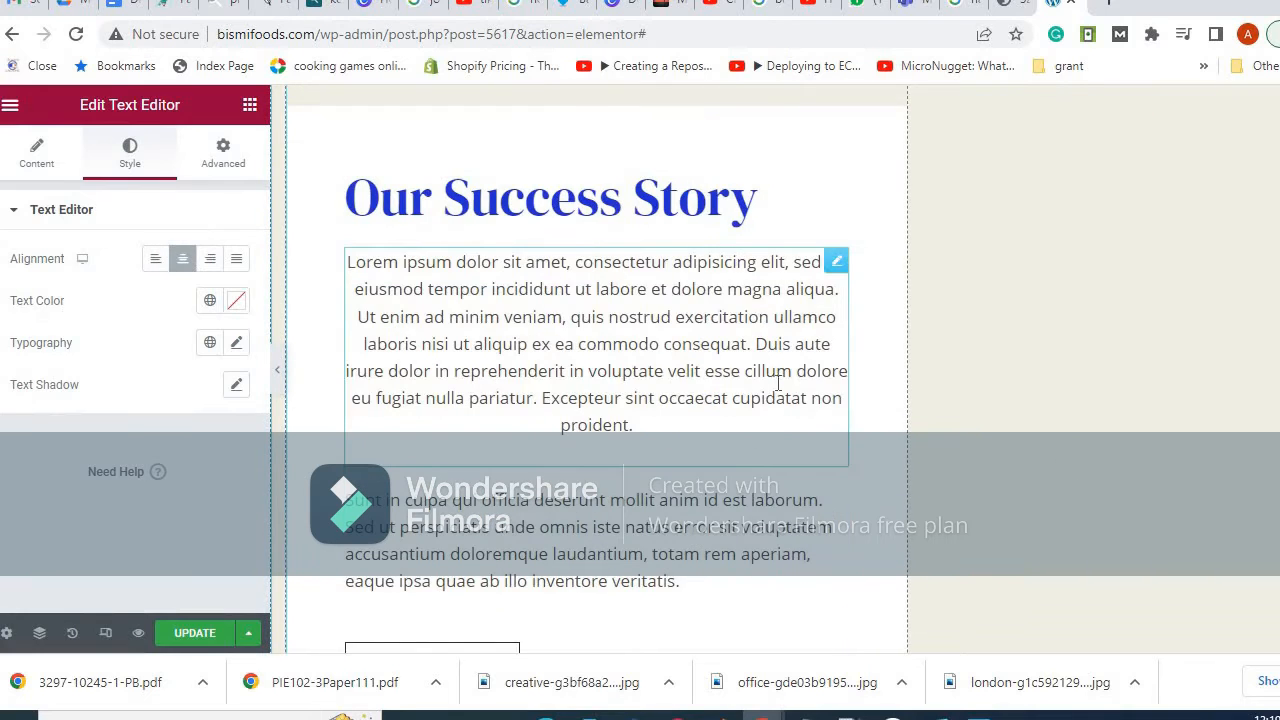
Try blue #172CE6 on the centered story paragraph and settle on near-black #010315 as its text color.
scroll(800, 475, "down", 3)
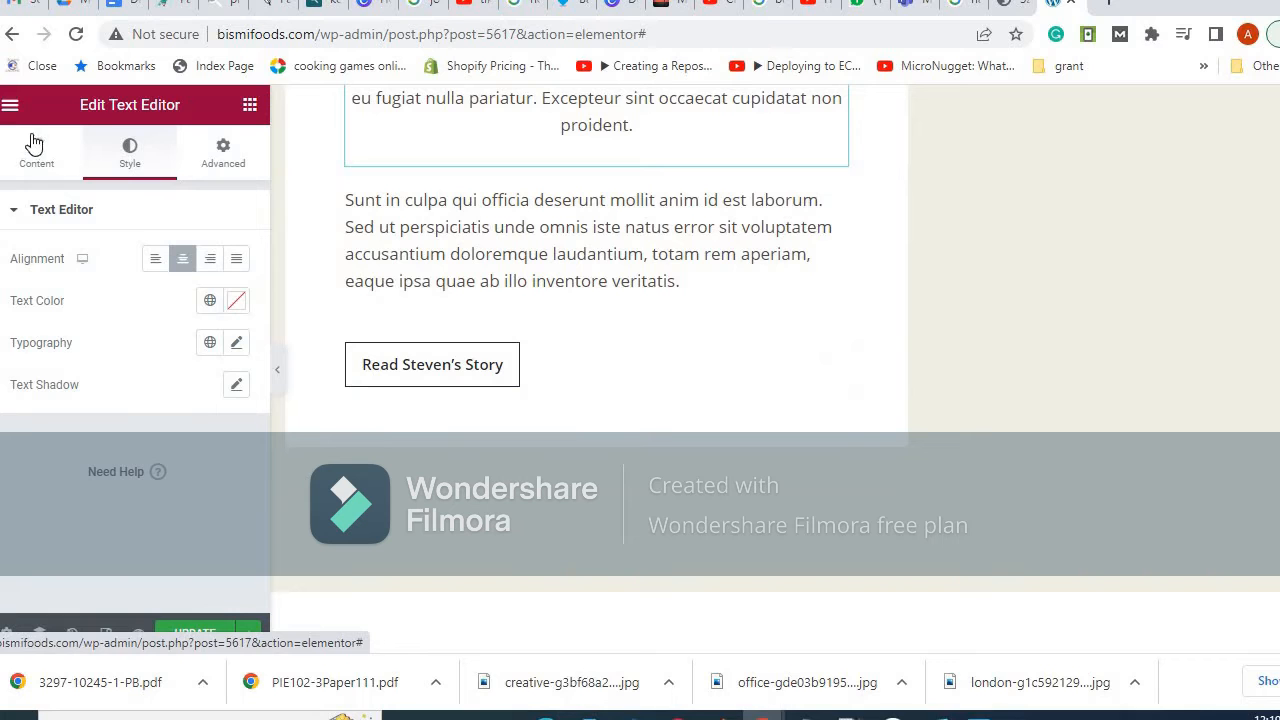
left_click(237, 301)
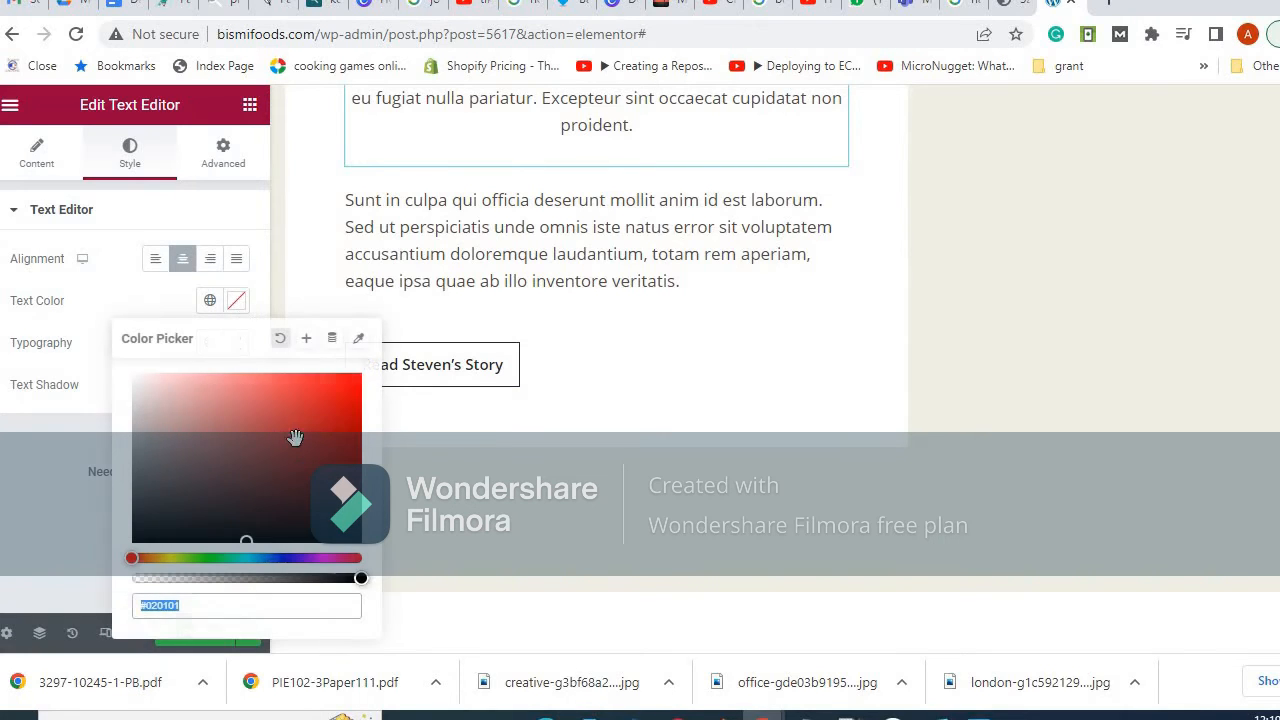
left_click(280, 558)
left_click(336, 392)
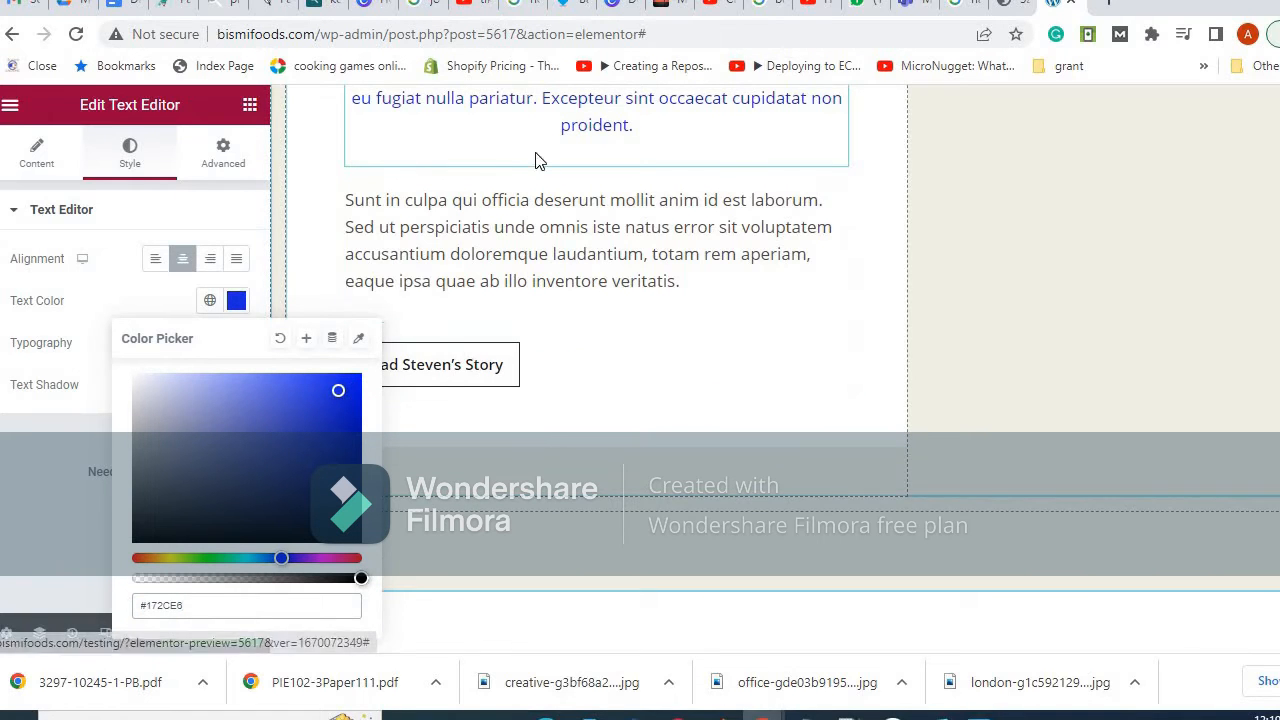
scroll(540, 215, "up", 2)
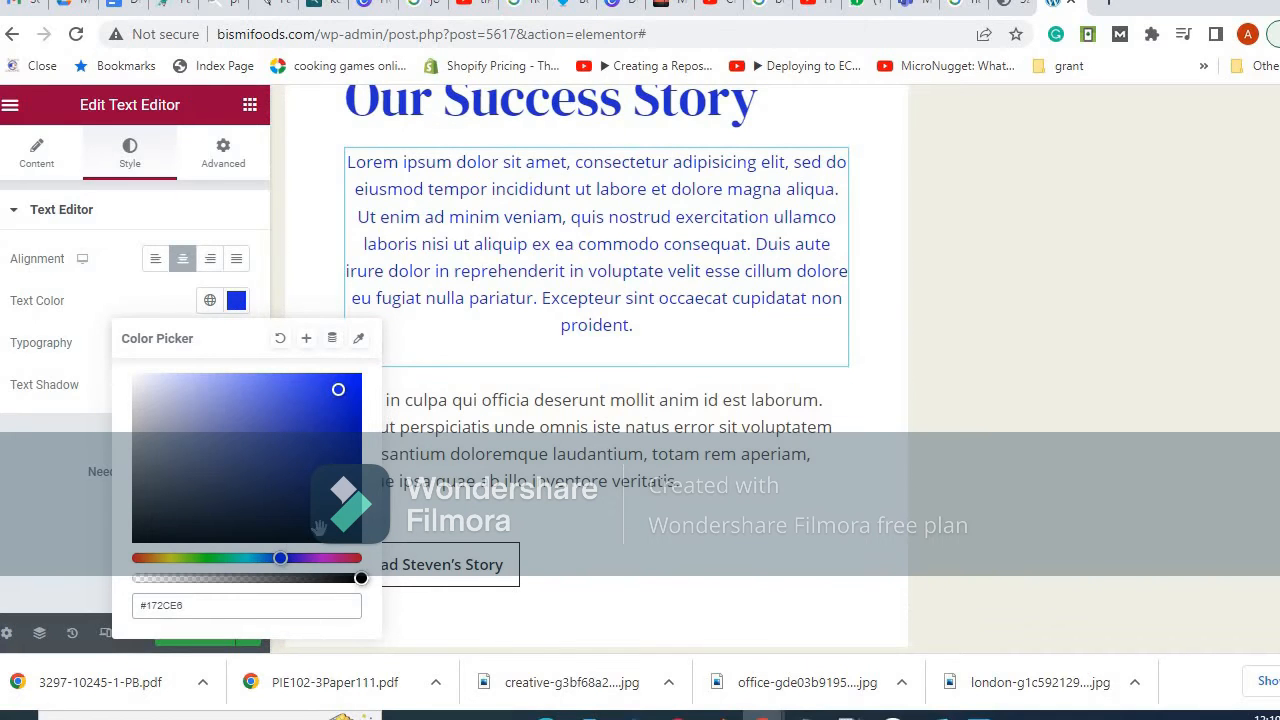
left_click(348, 528)
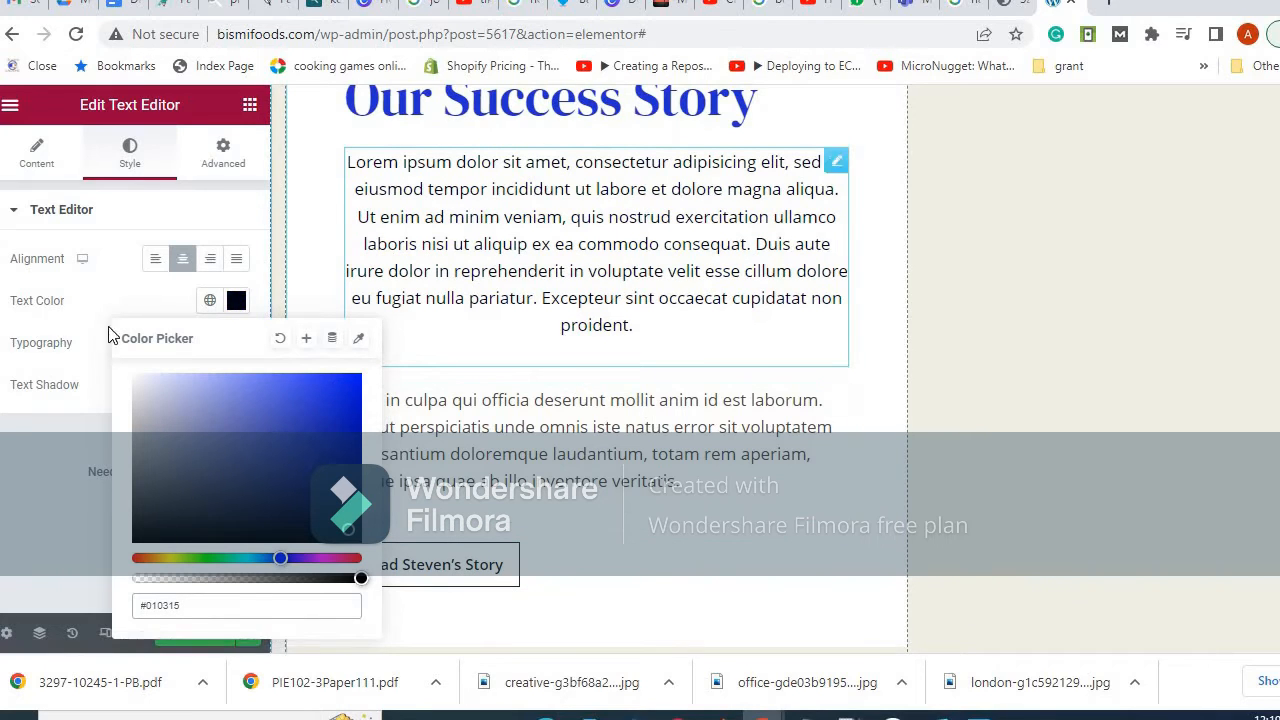
Change the text color of the "Read Steven's Story" button to blue.
left_click_drag(14, 301, 22, 301)
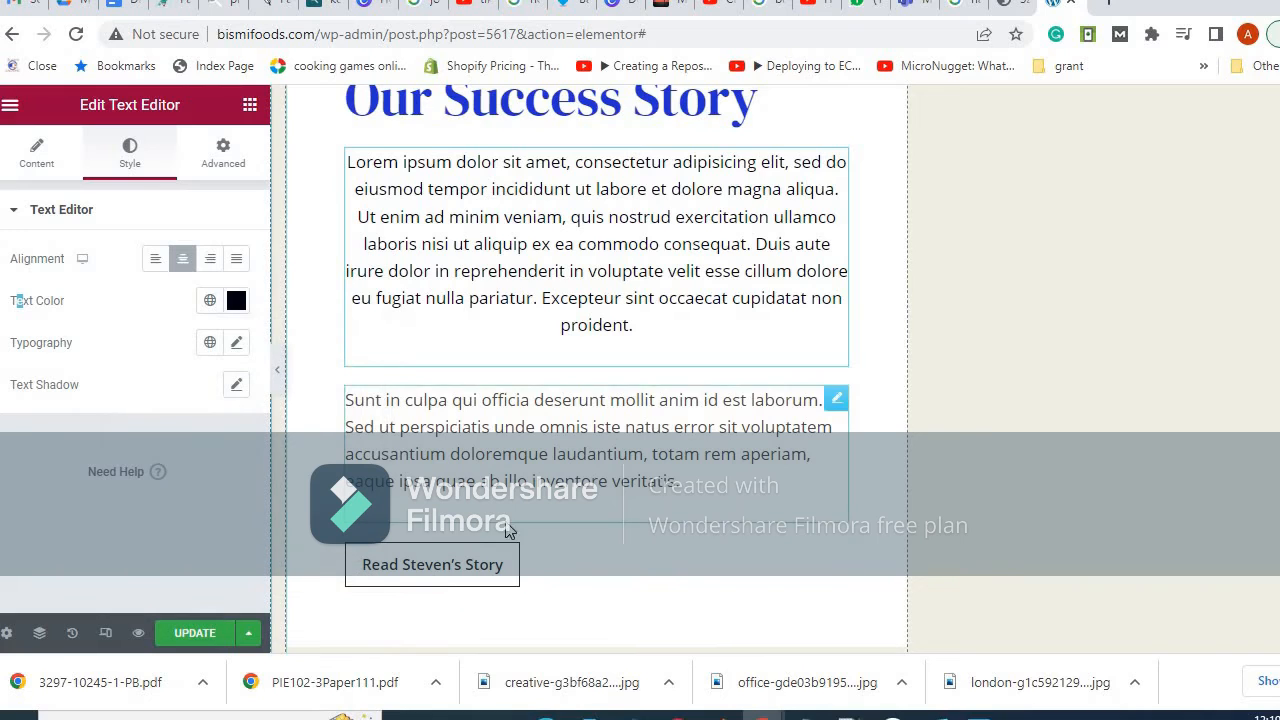
left_click(430, 573)
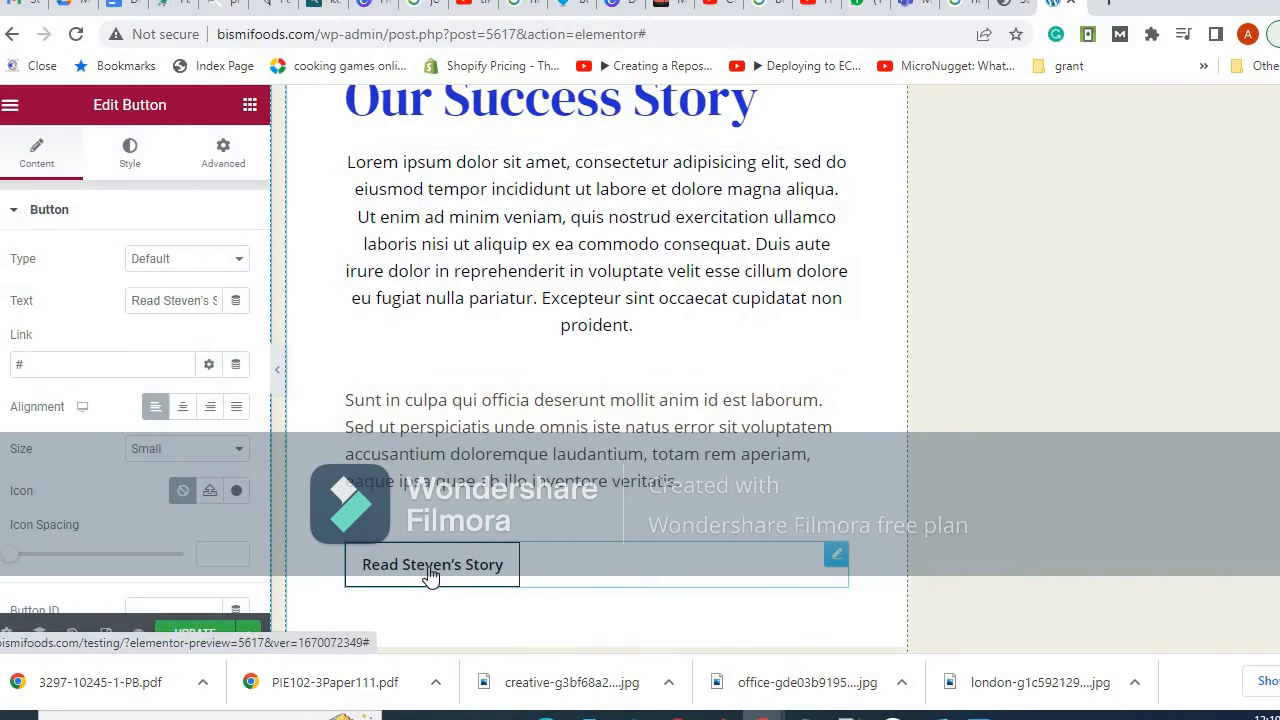
left_click(122, 160)
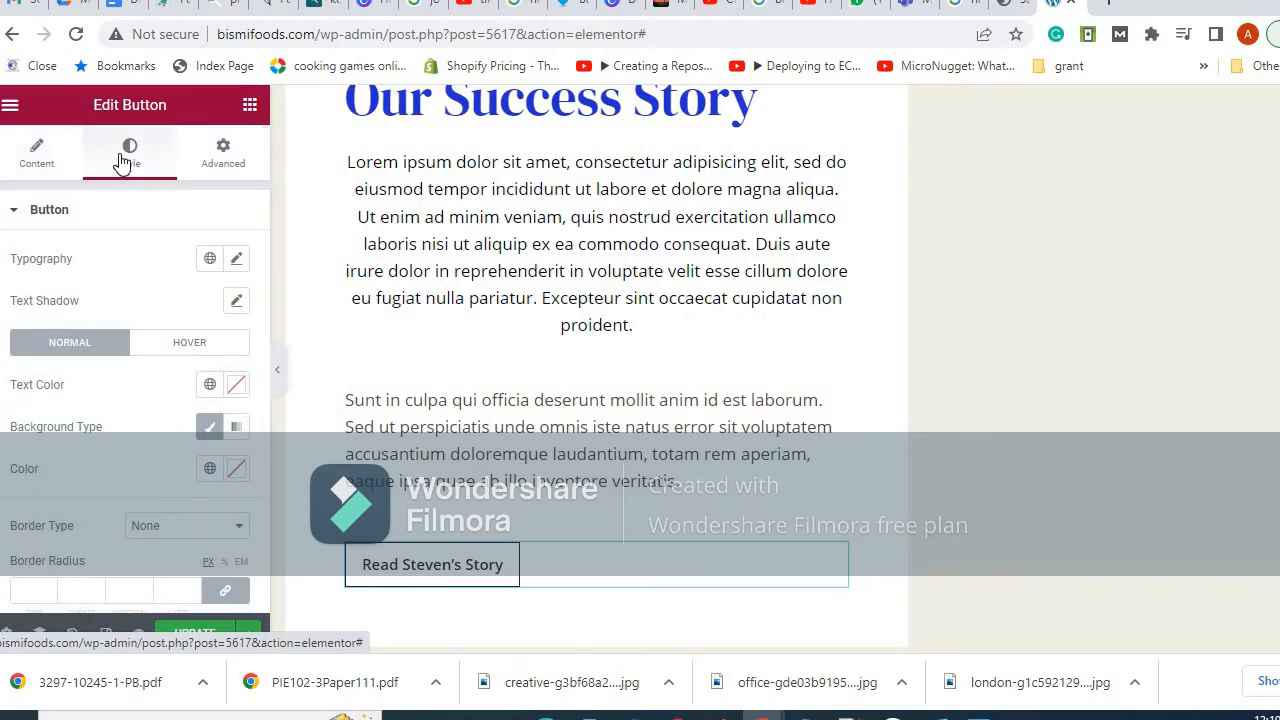
left_click(236, 387)
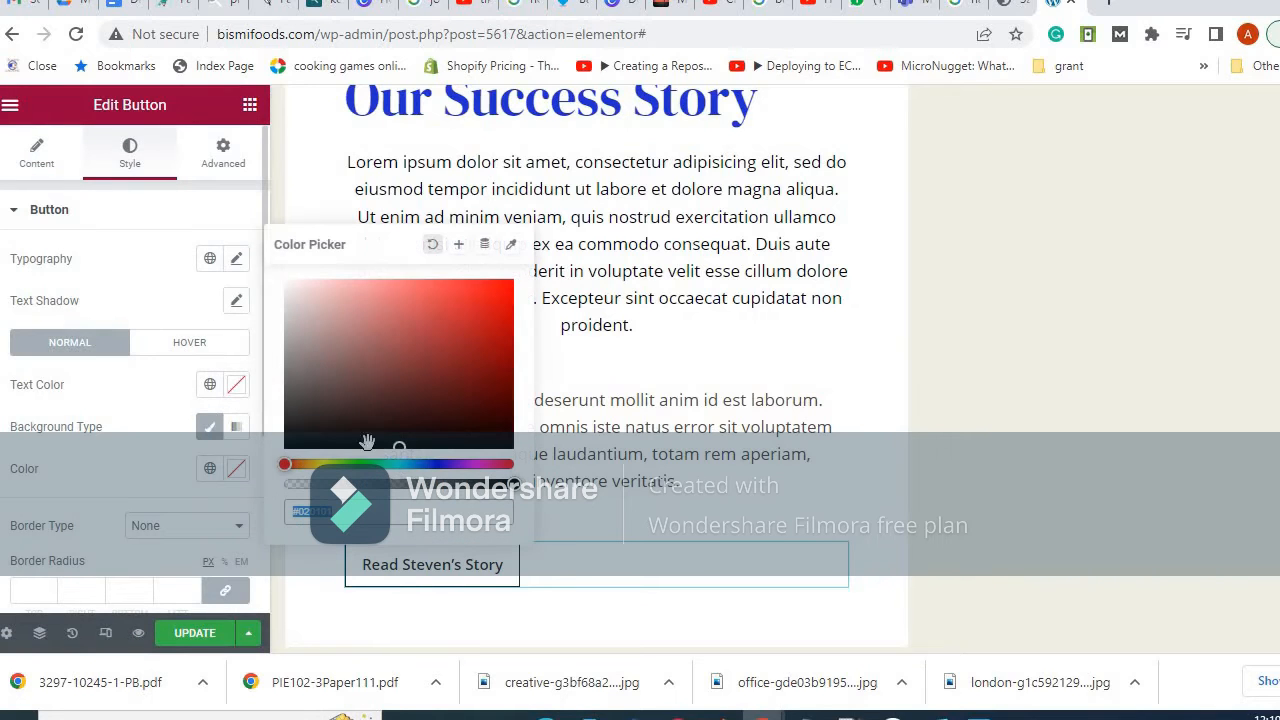
left_click(430, 466)
left_click(489, 327)
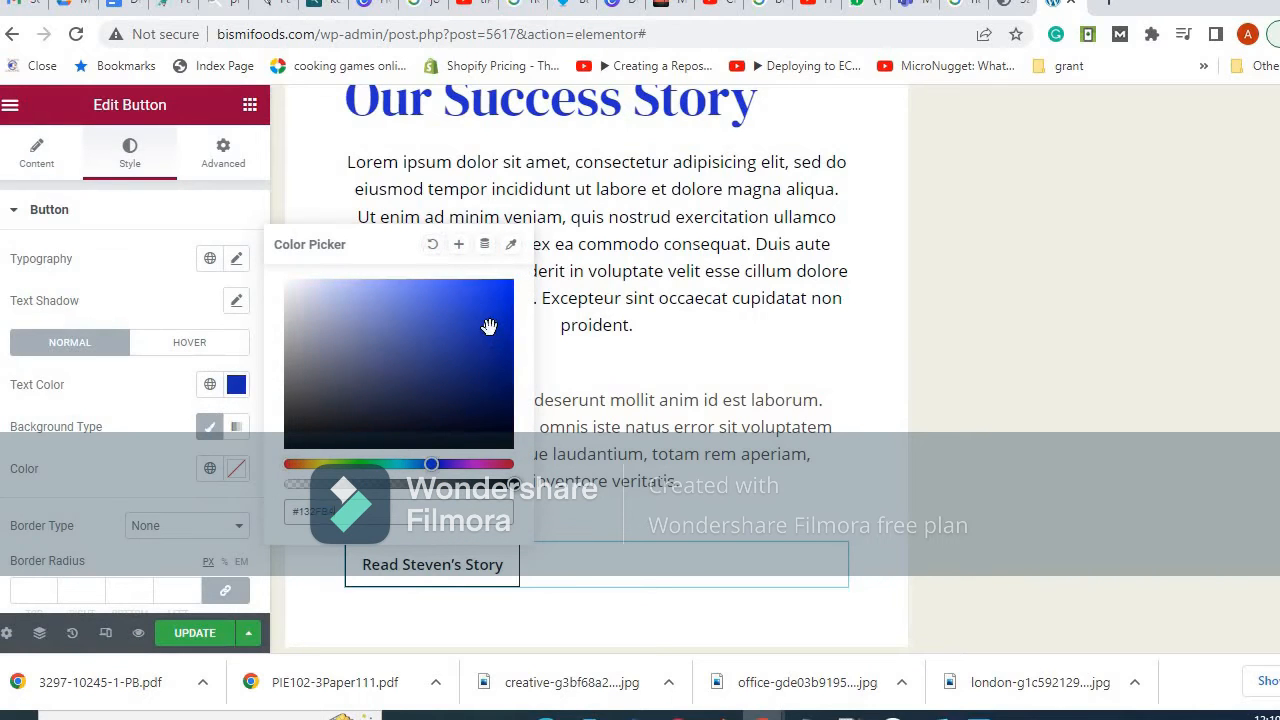
left_click(728, 488)
Look over the page down to the footer contact details and back up to the "What People Say About Us" section.
scroll(1058, 420, "down", 5)
scroll(1058, 434, "down", 6)
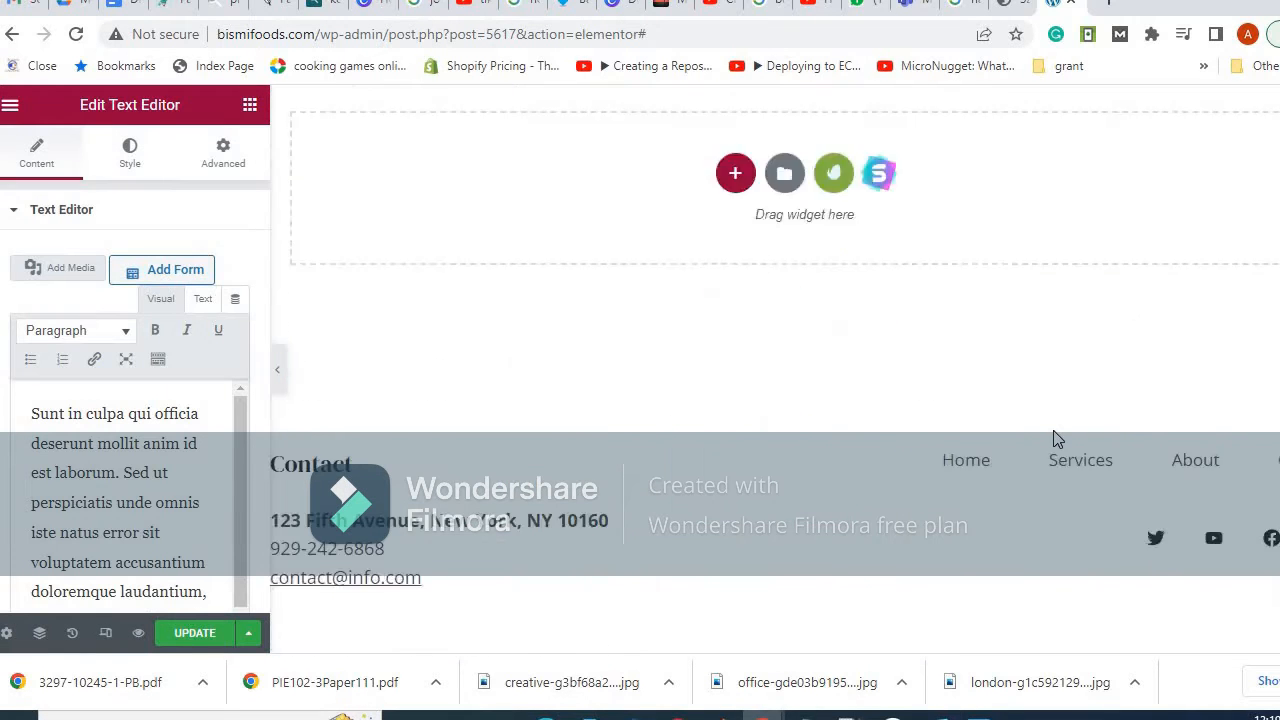
scroll(676, 413, "up", 2)
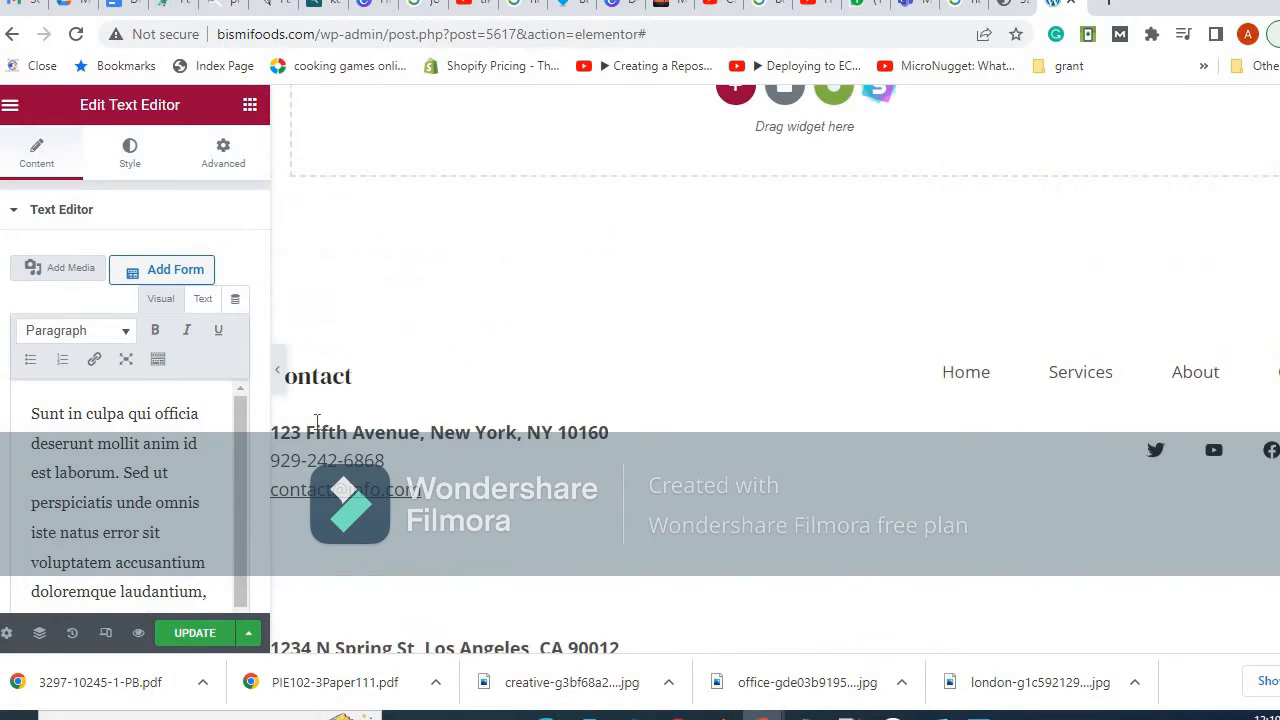
scroll(345, 364, "up", 10)
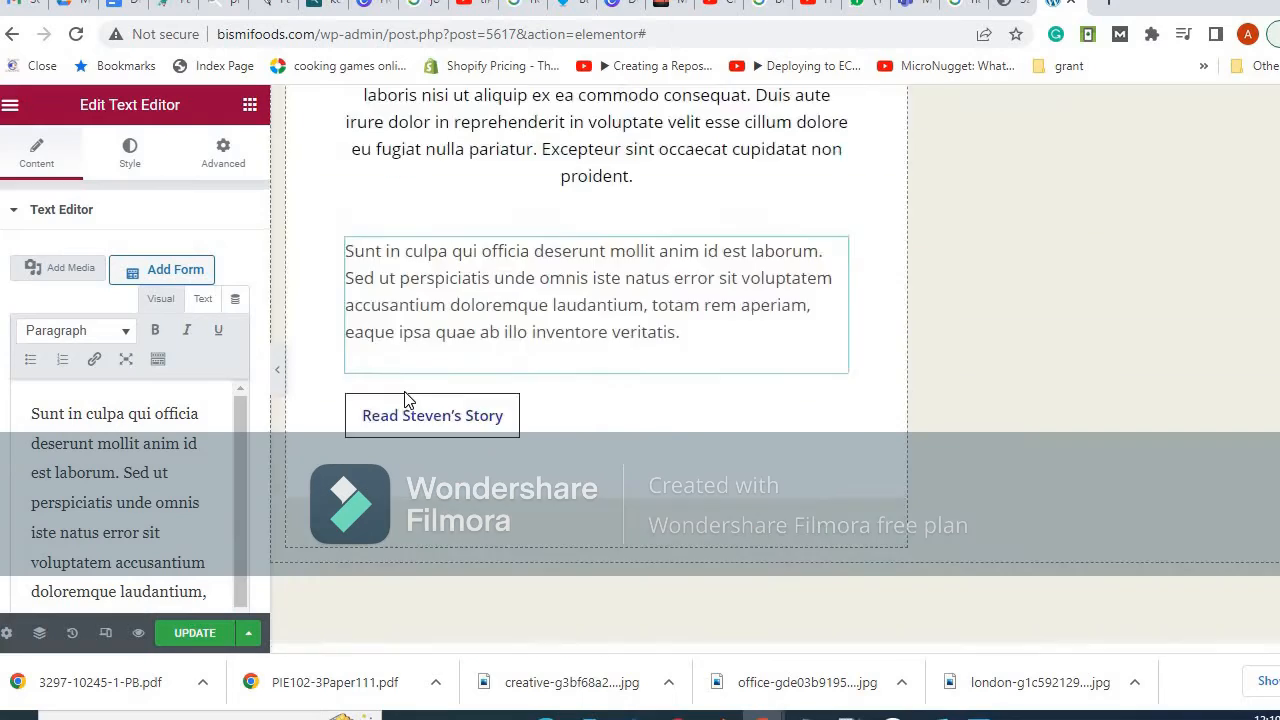
scroll(405, 400, "down", 3)
scroll(396, 420, "up", 8)
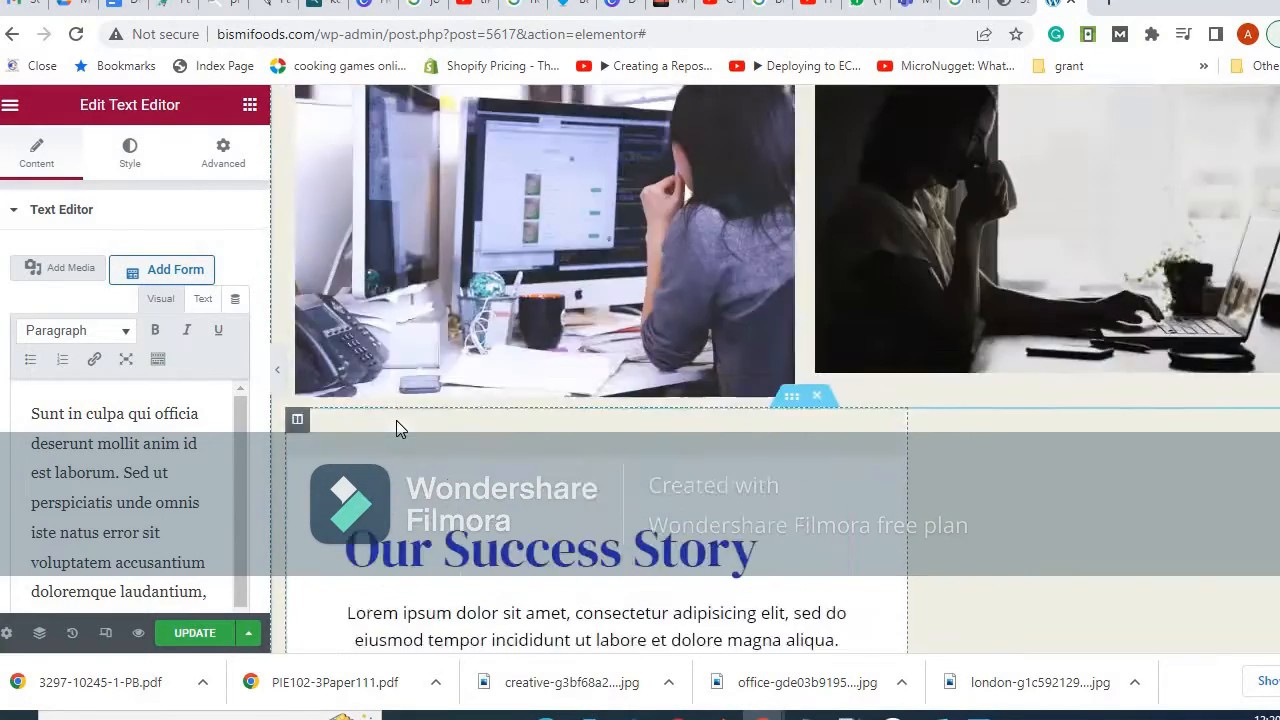
scroll(398, 420, "down", 3)
scroll(400, 418, "up", 7)
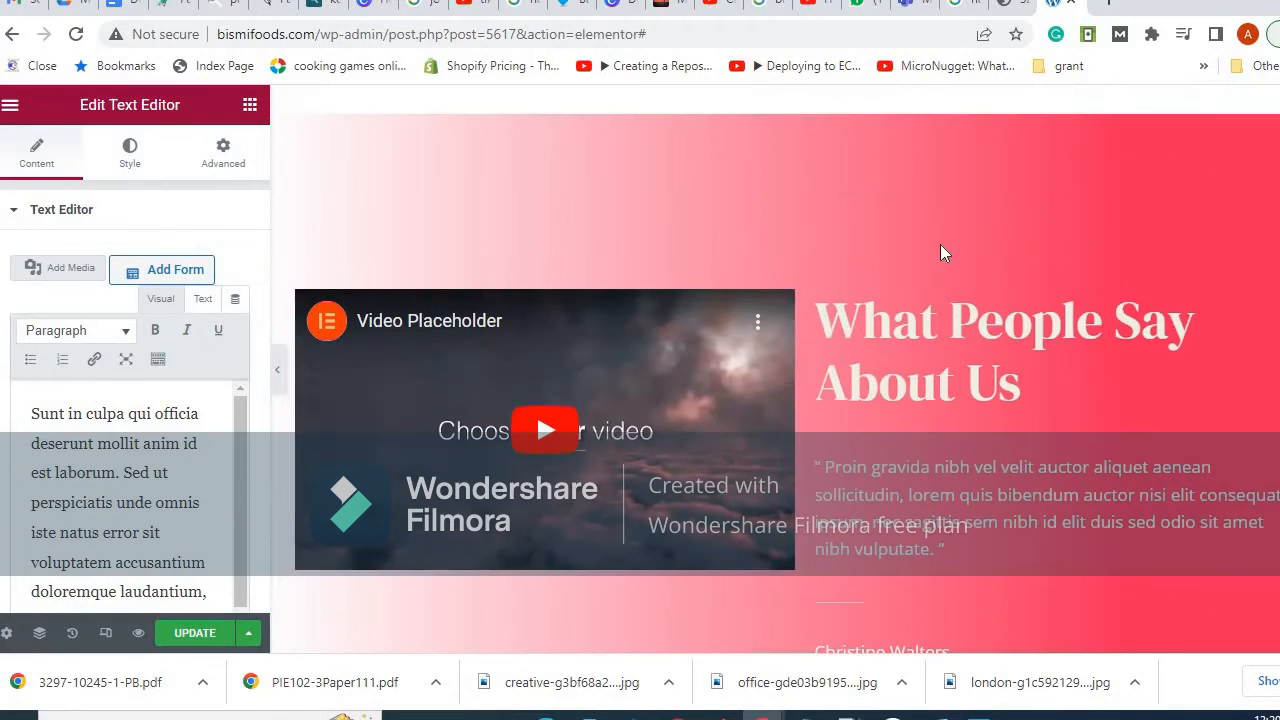
scroll(922, 262, "up", 1)
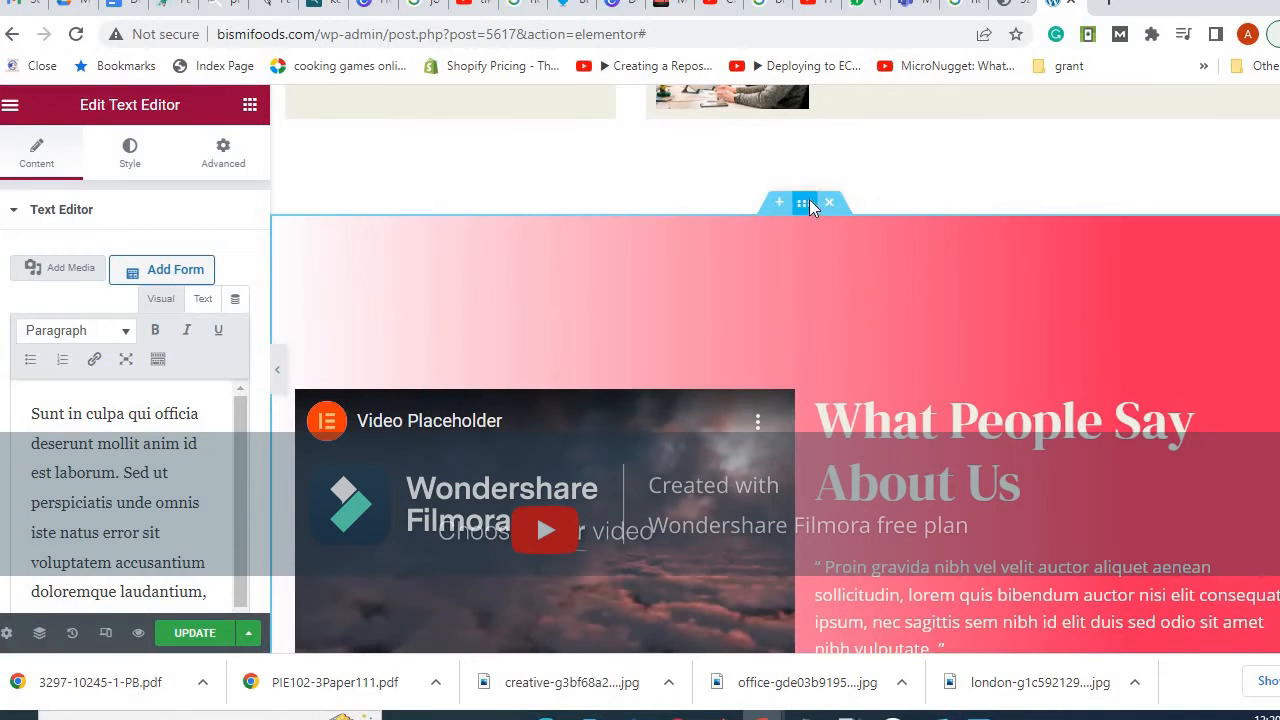
Try to give the "What People Say About Us" section a free stock background image found by searching "tech".
left_click(806, 204)
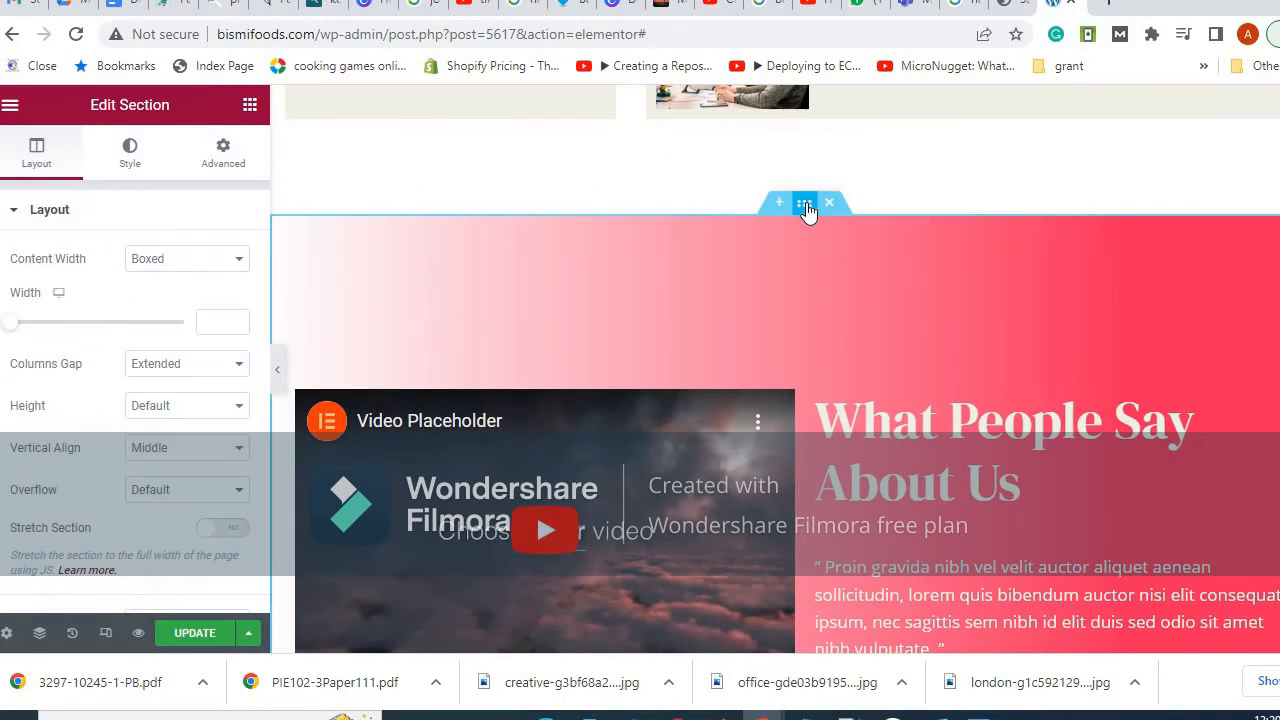
left_click(127, 152)
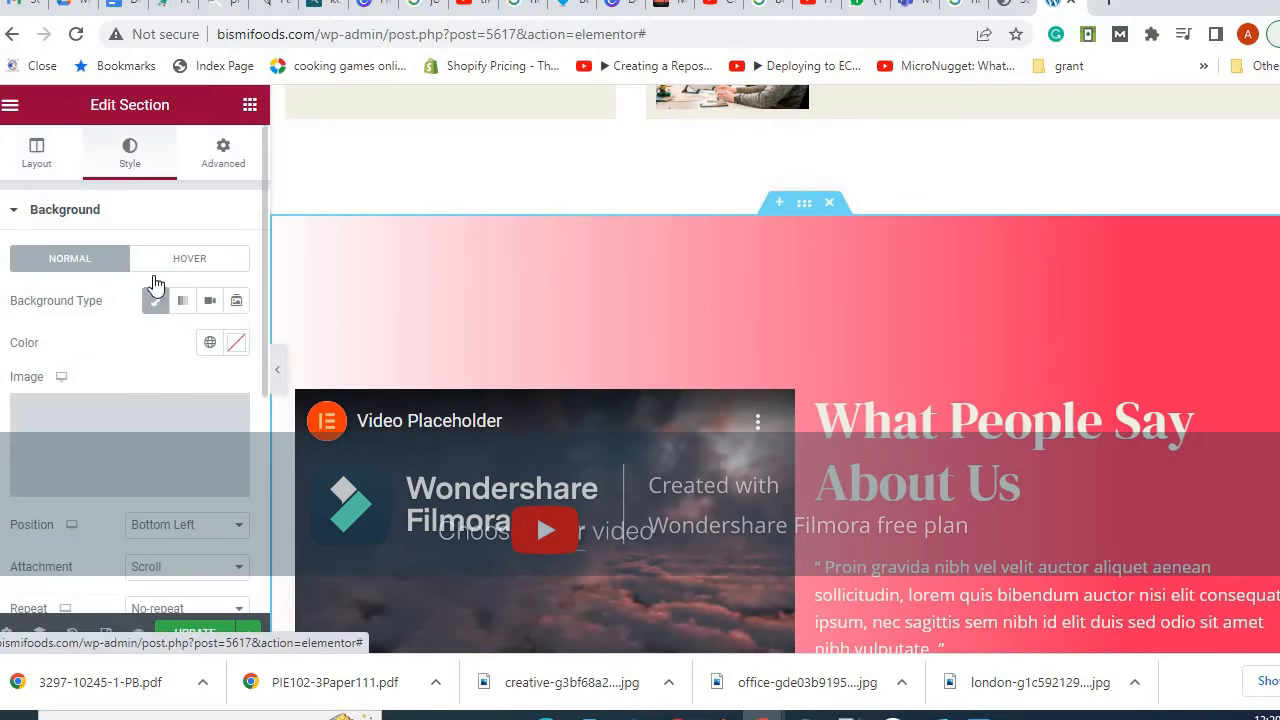
left_click(160, 440)
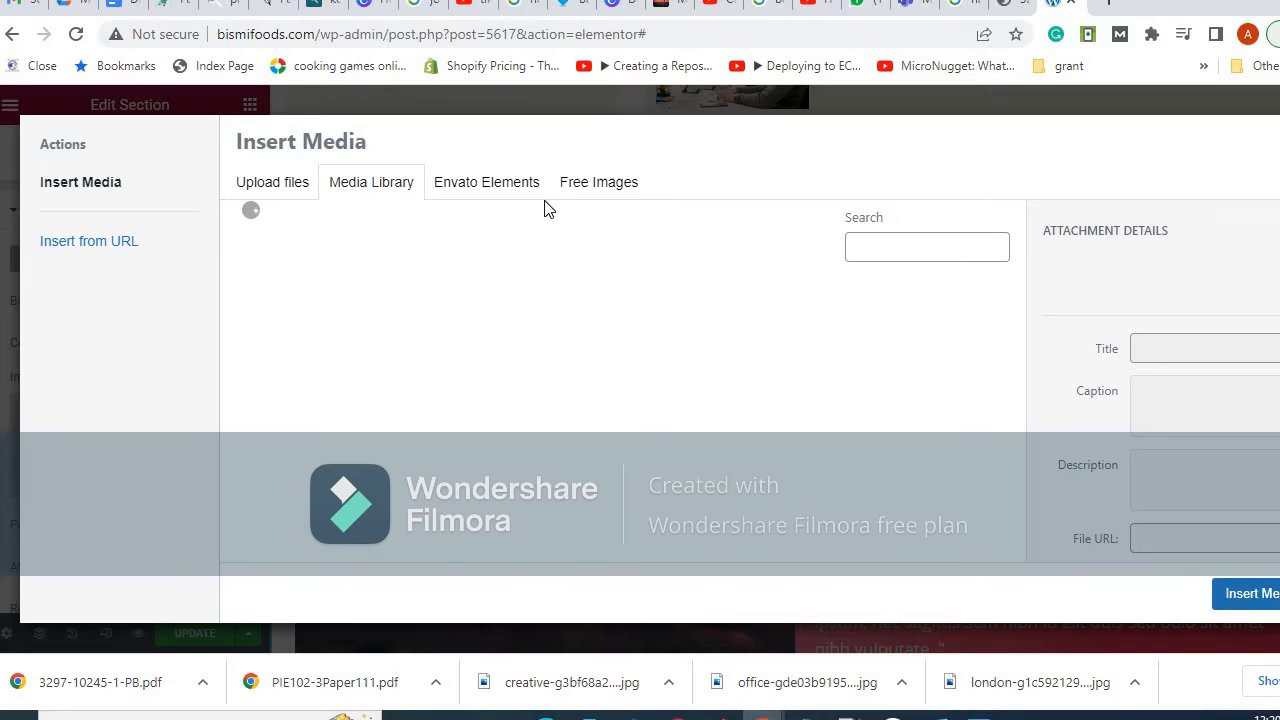
left_click(621, 180)
left_click(379, 224)
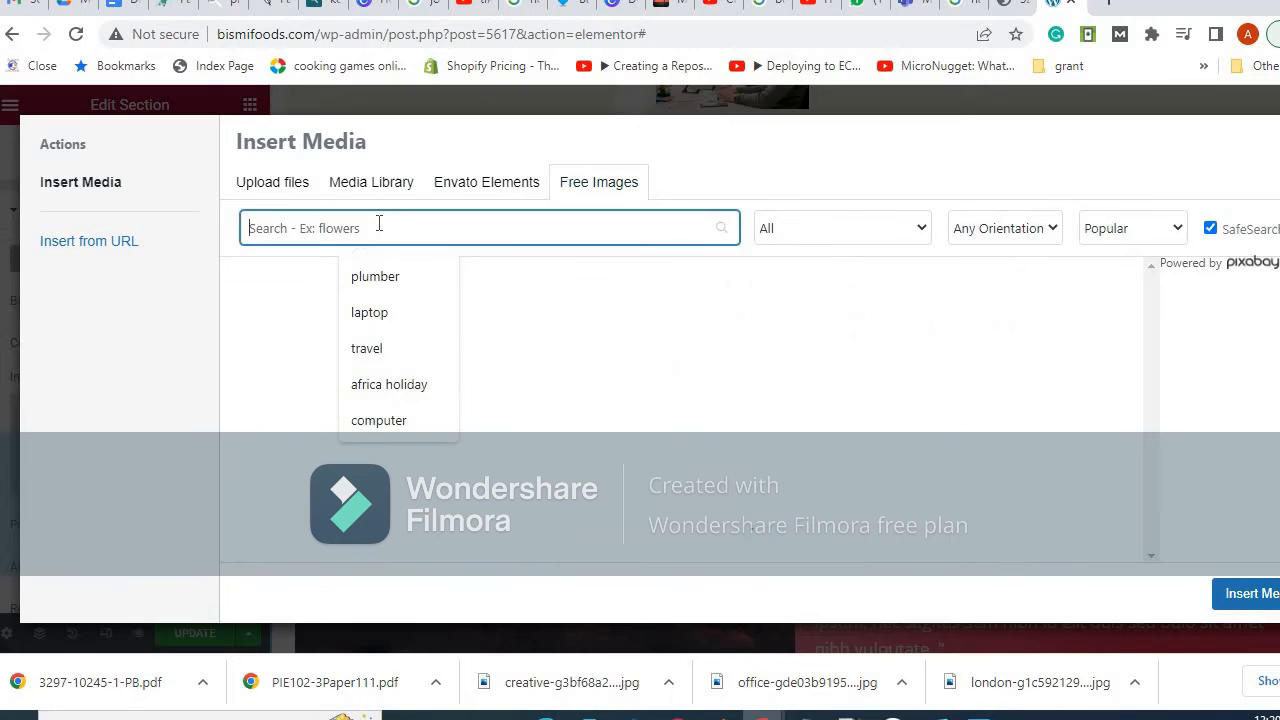
type("tech")
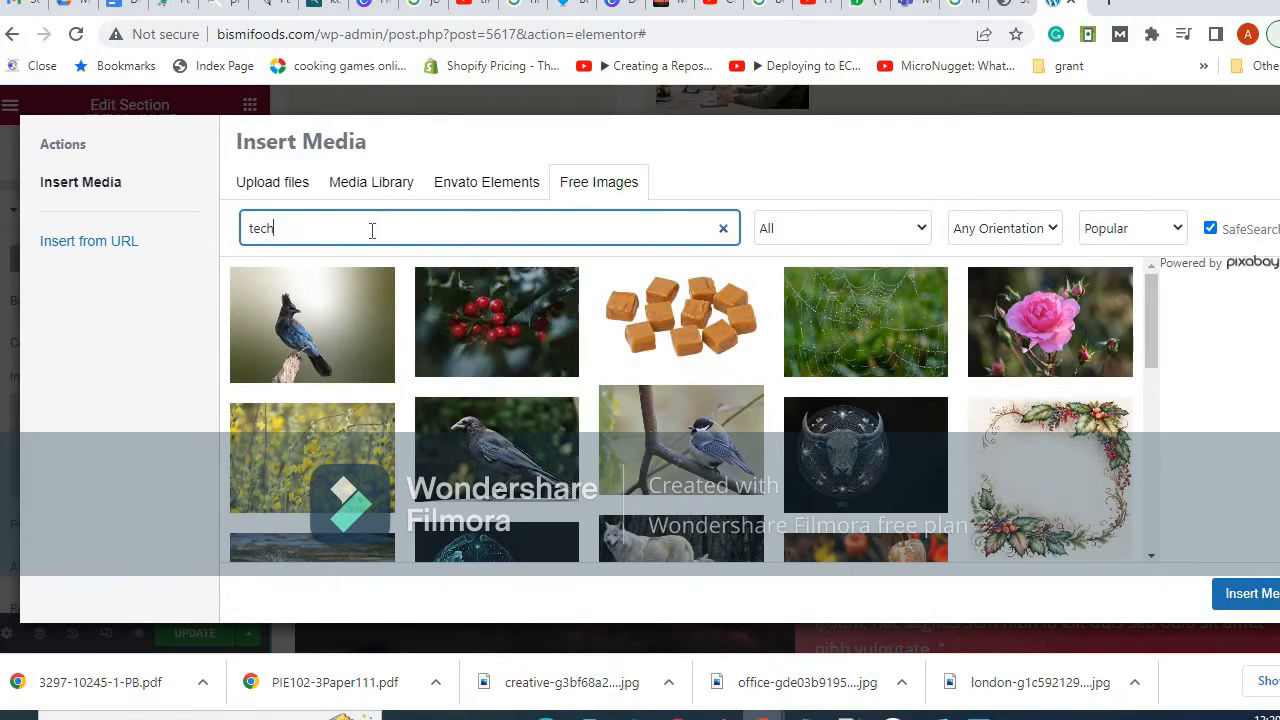
key("Return")
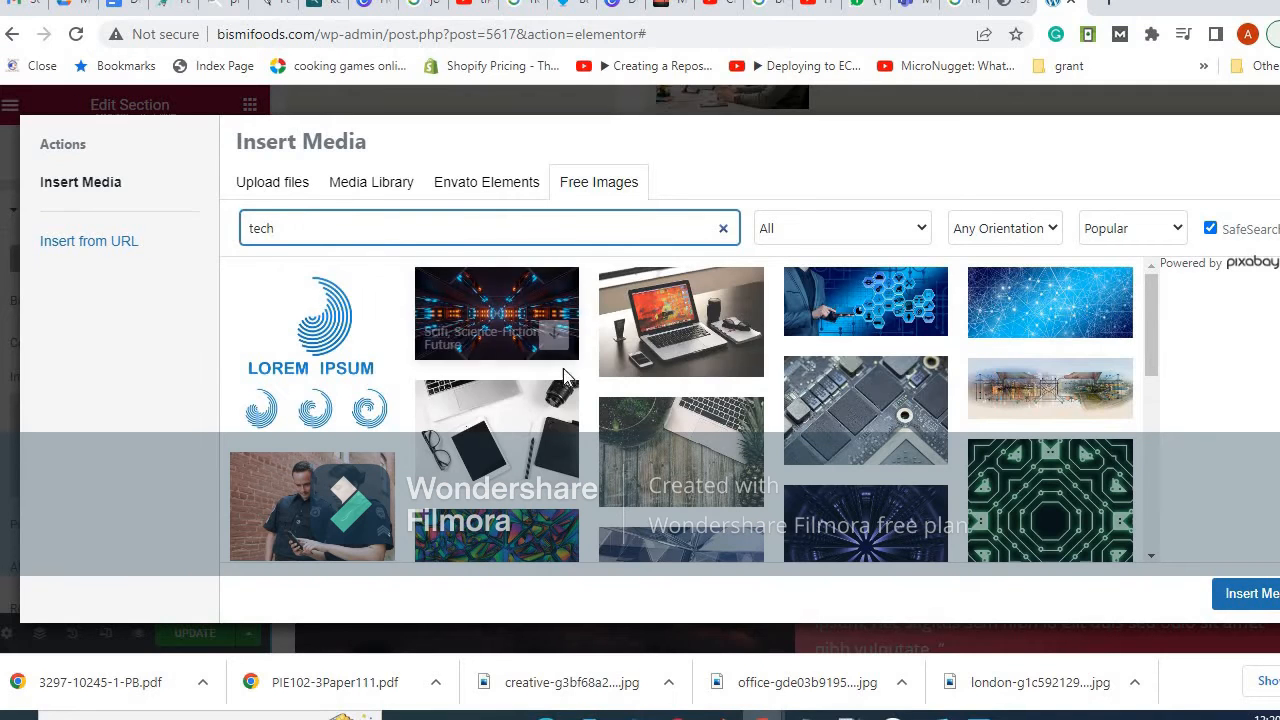
mouse_move(506, 350)
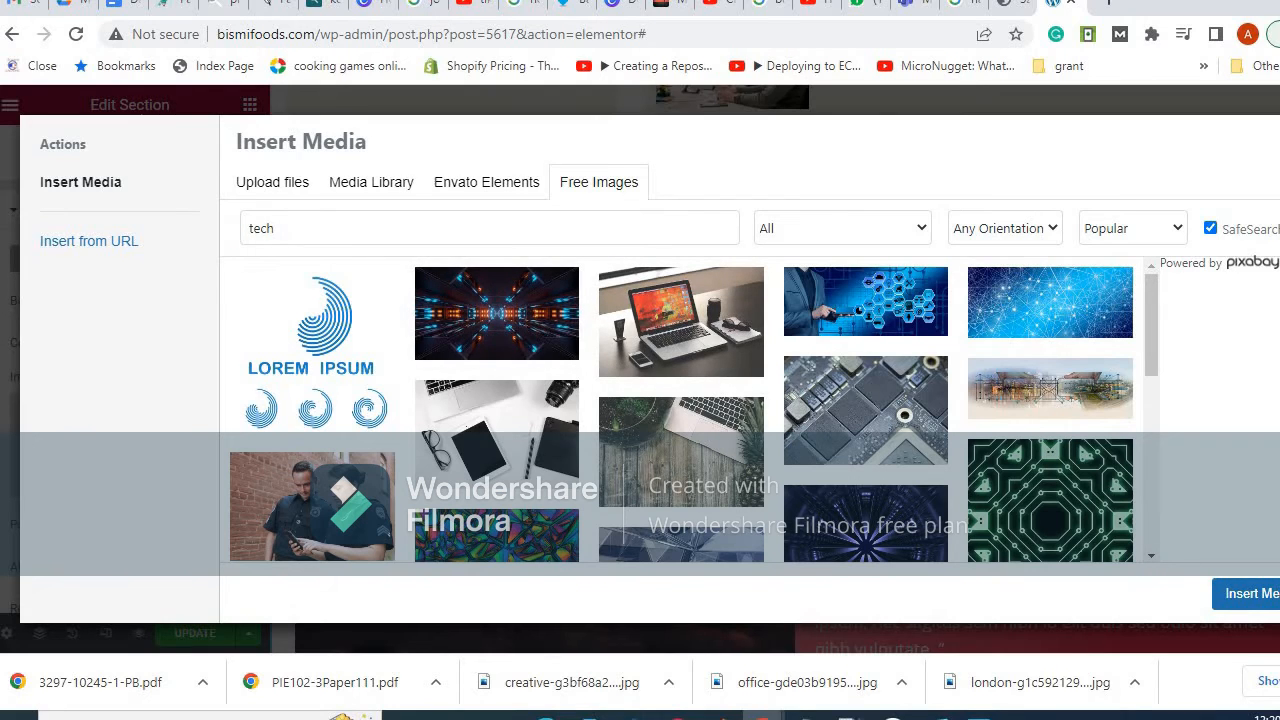
left_click(1234, 593)
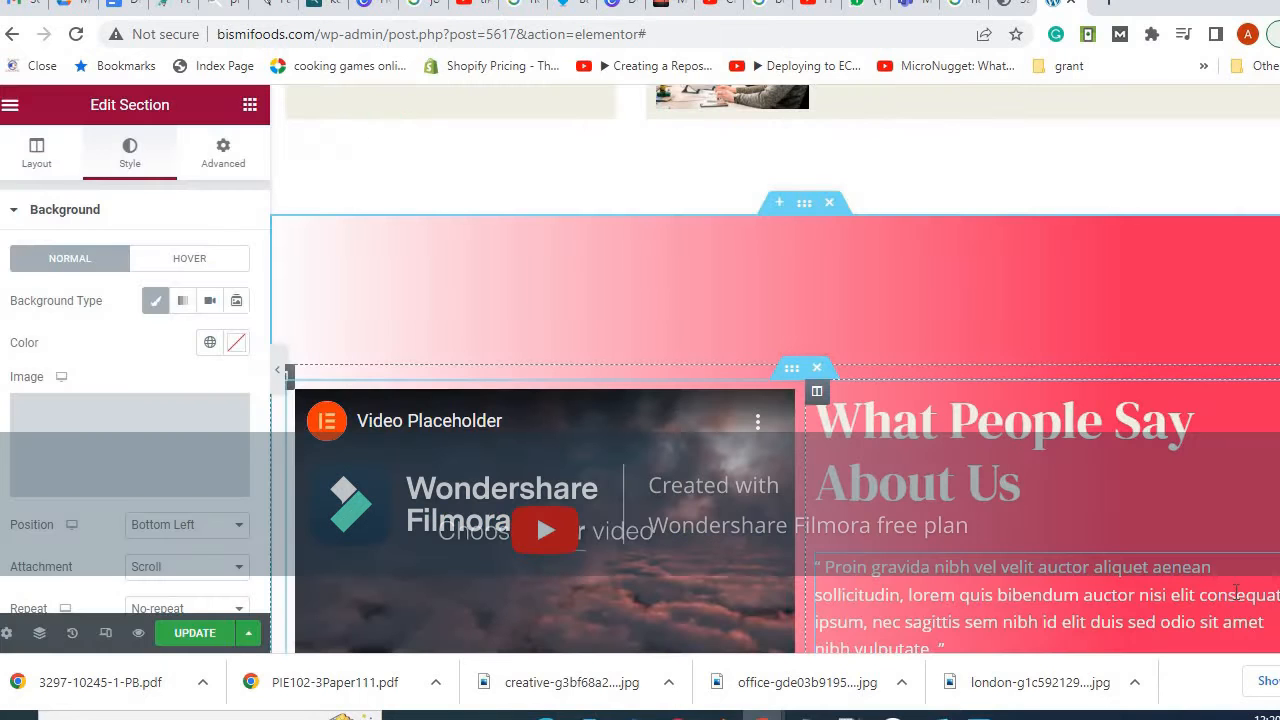
Try to insert the dark sci-fi image with blue and orange lights as the testimonial section's background.
left_click(149, 418)
left_click(482, 318)
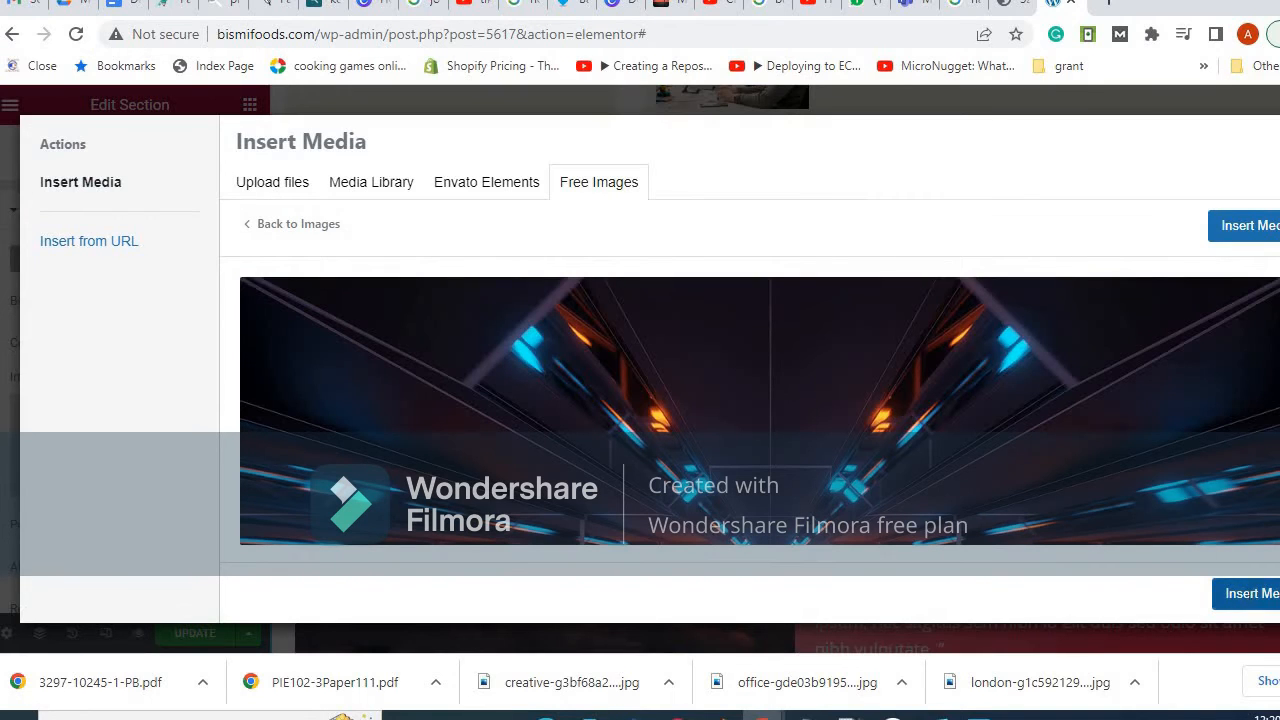
left_click(1245, 593)
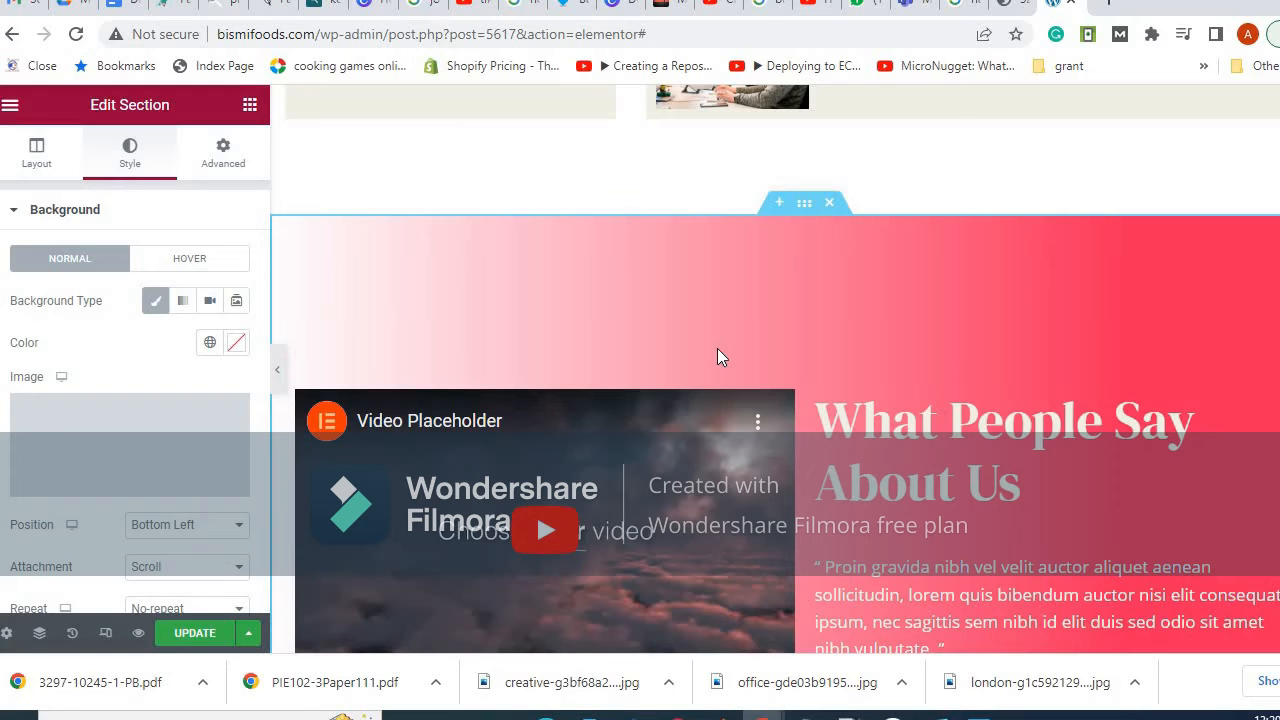
scroll(980, 288, "down", 4)
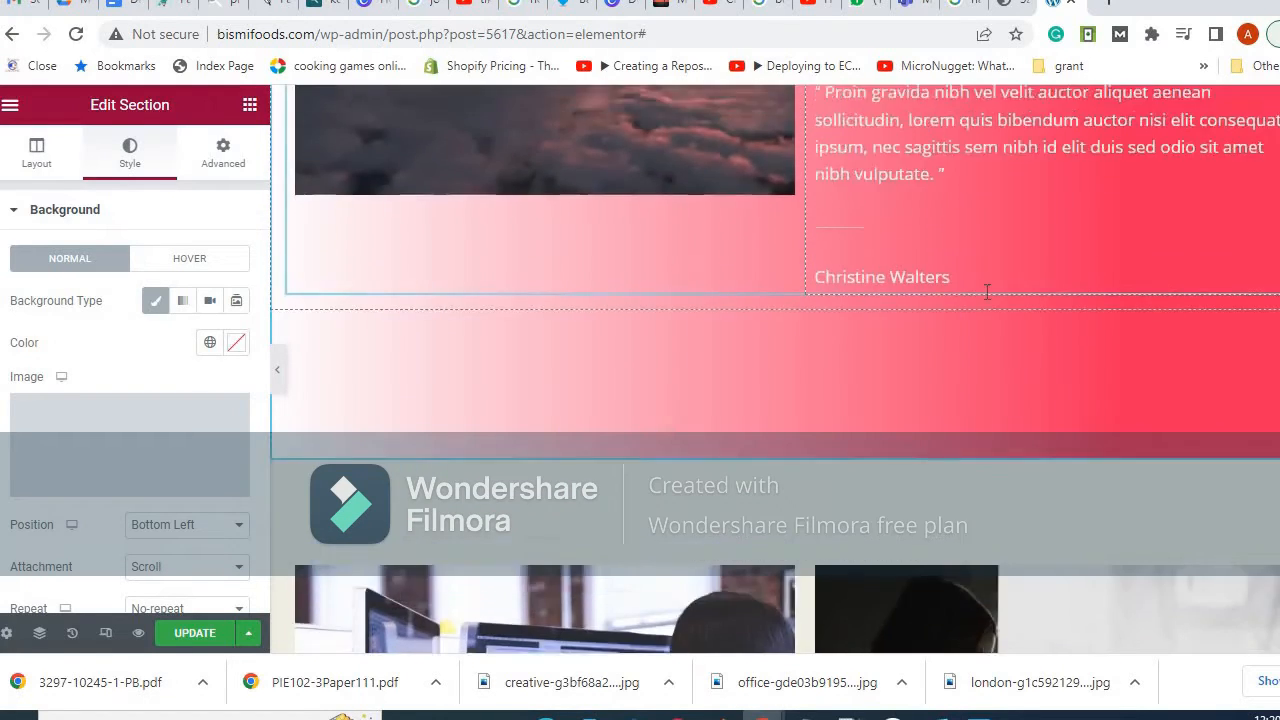
scroll(983, 290, "up", 4)
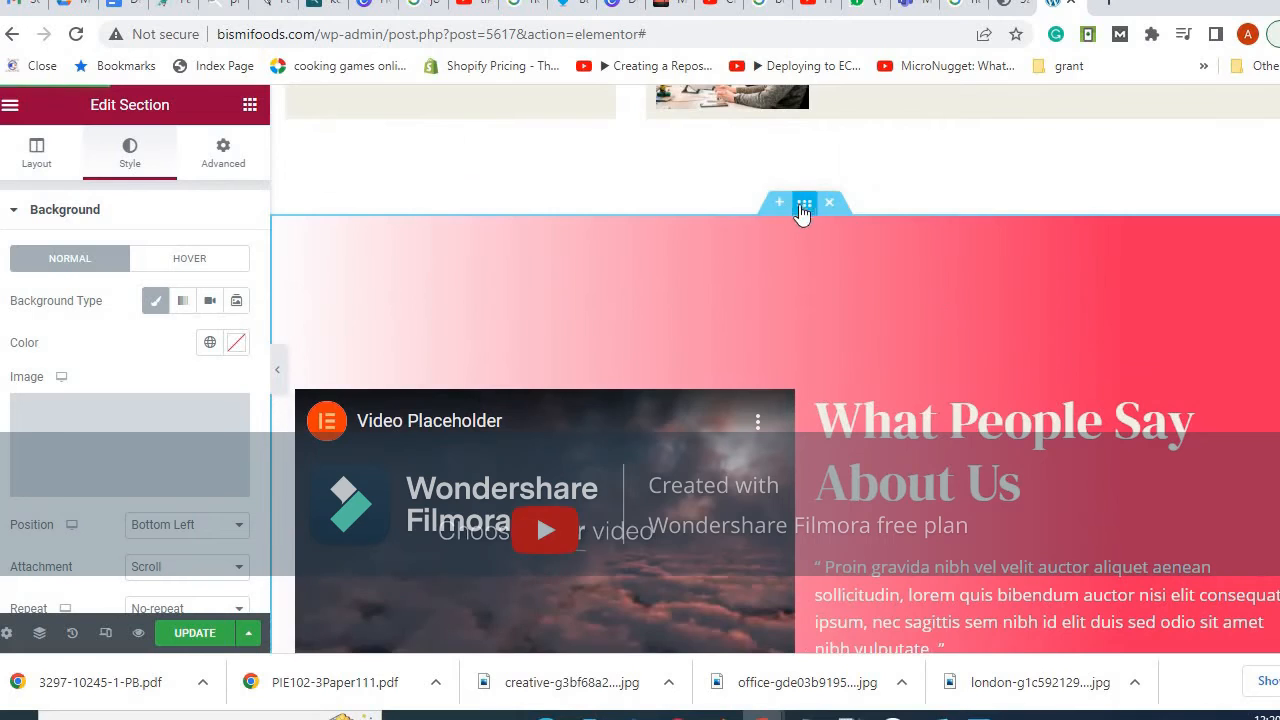
Retry inserting the same sci-fi image as the testimonial section's background and check the surrounding page.
left_click_drag(803, 207, 802, 238)
left_click(122, 440)
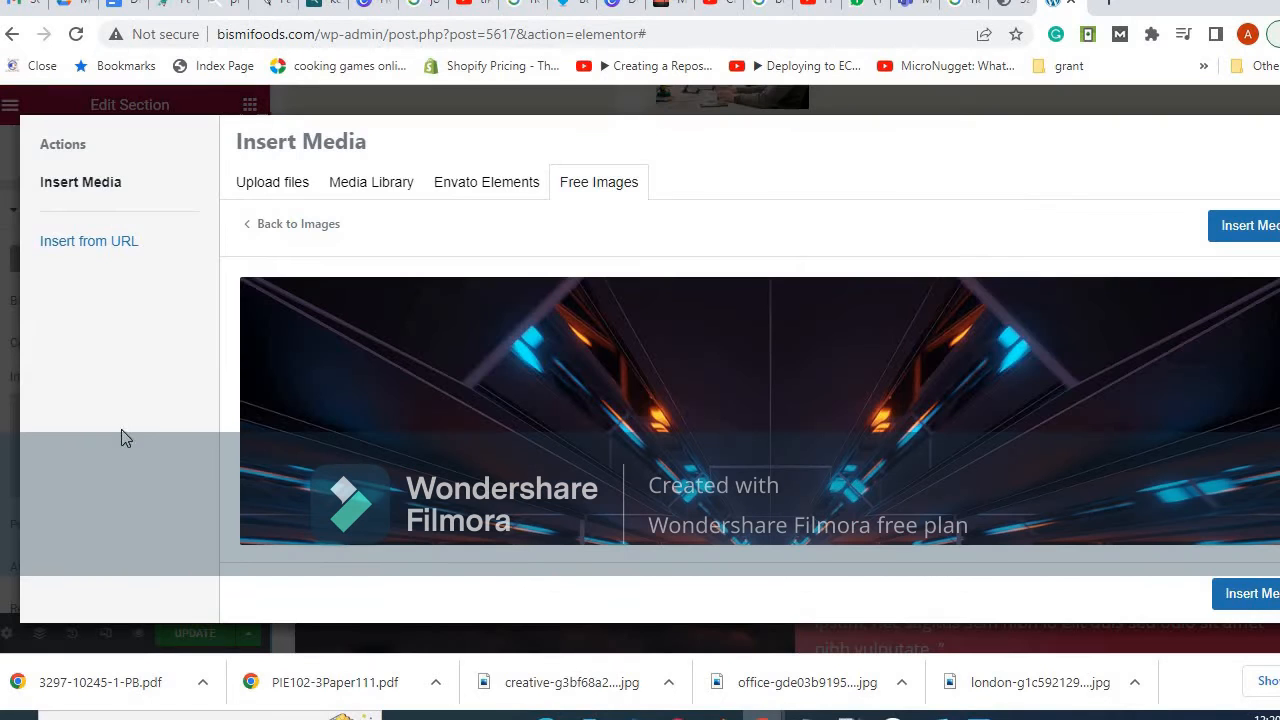
left_click(1248, 594)
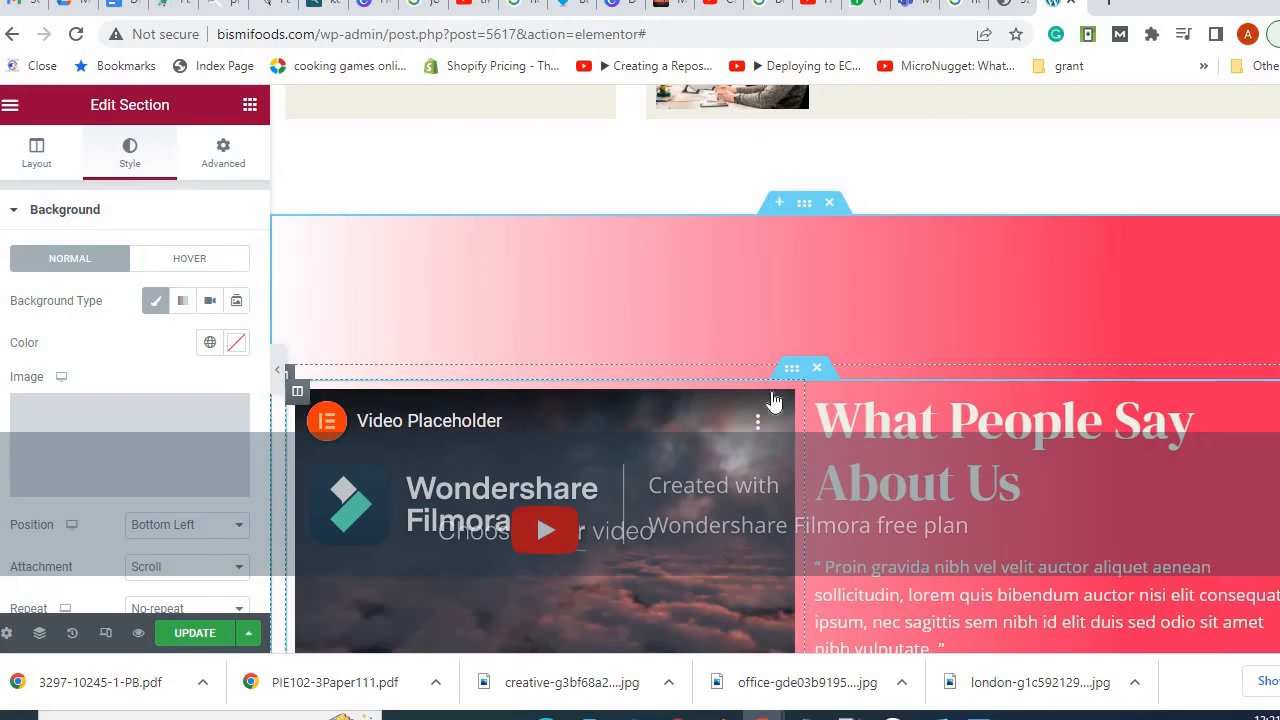
scroll(766, 420, "down", 8)
scroll(766, 420, "up", 5)
scroll(766, 425, "up", 10)
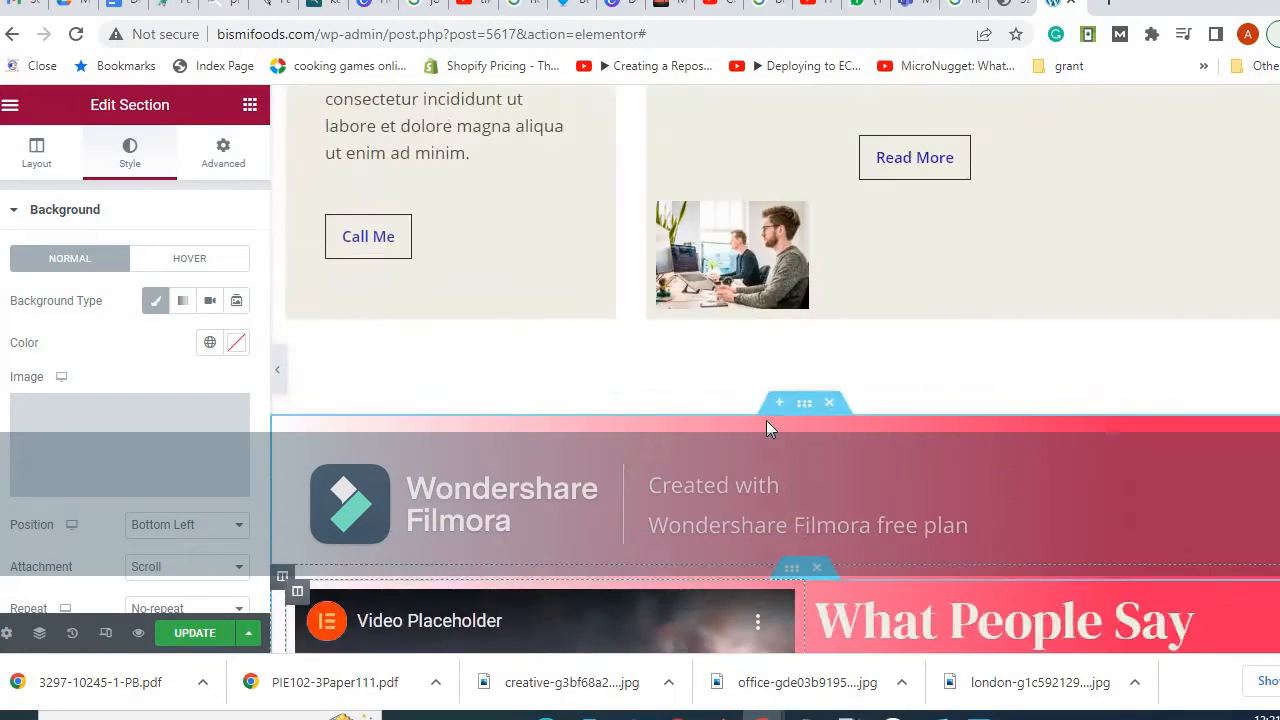
scroll(766, 421, "down", 5)
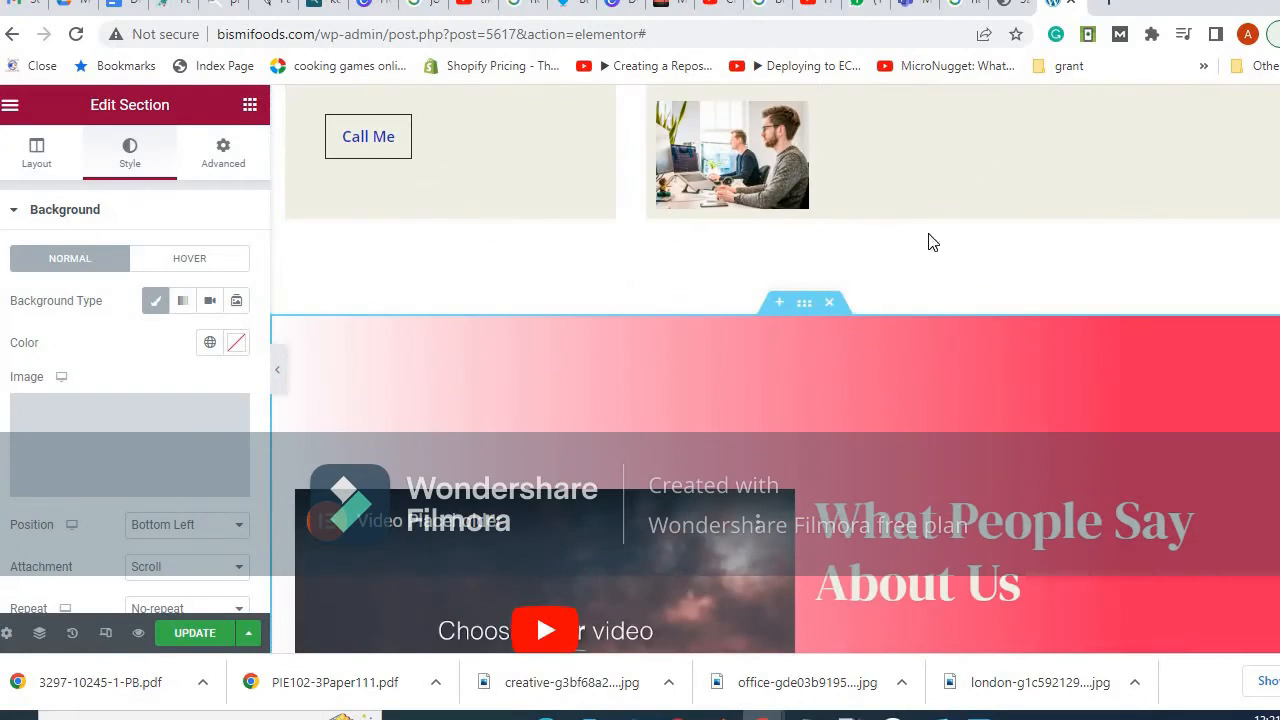
scroll(949, 323, "up", 7)
scroll(945, 314, "down", 4)
scroll(941, 322, "down", 4)
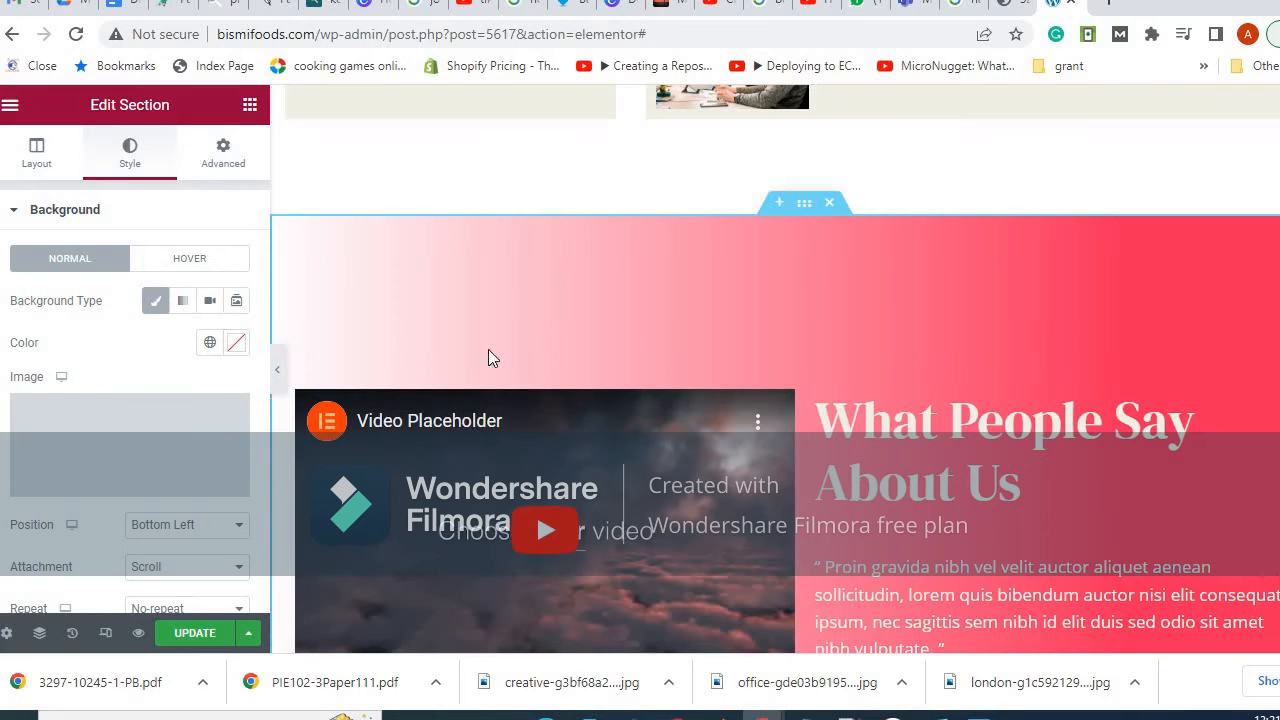
Remove the existing background image from the "What People Say About Us" section.
mouse_move(155, 445)
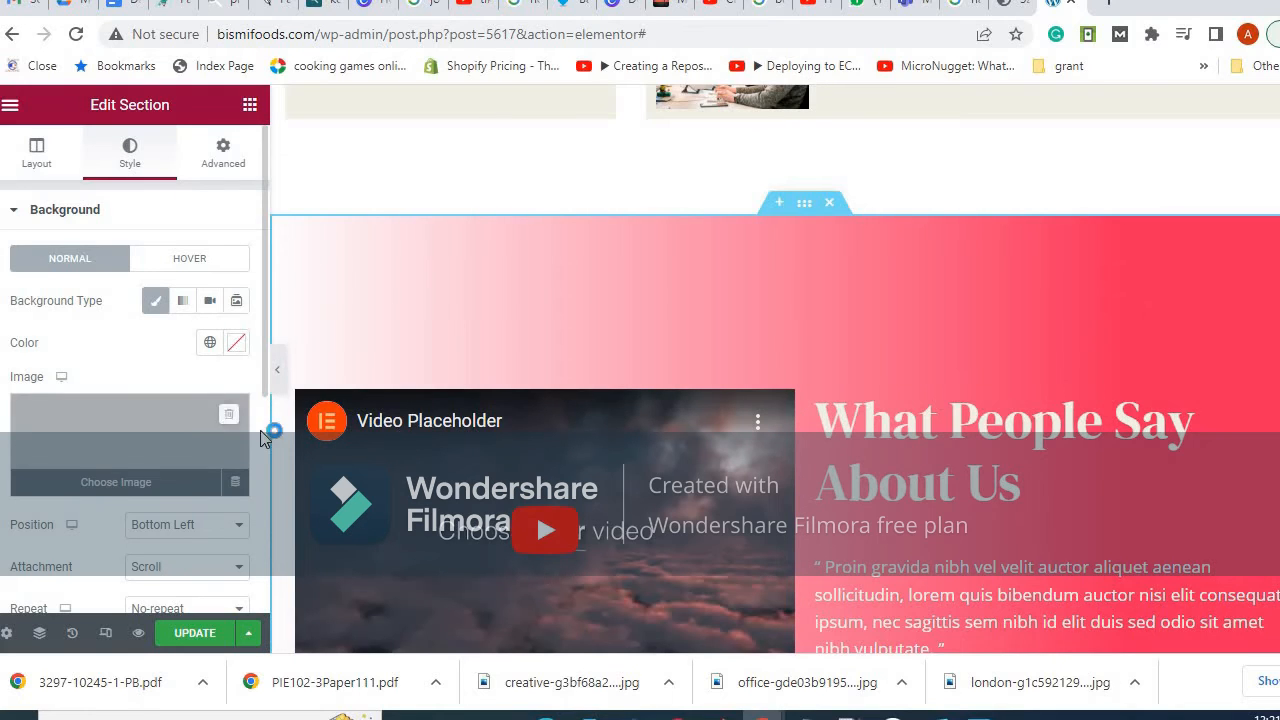
mouse_move(195, 457)
left_click(228, 418)
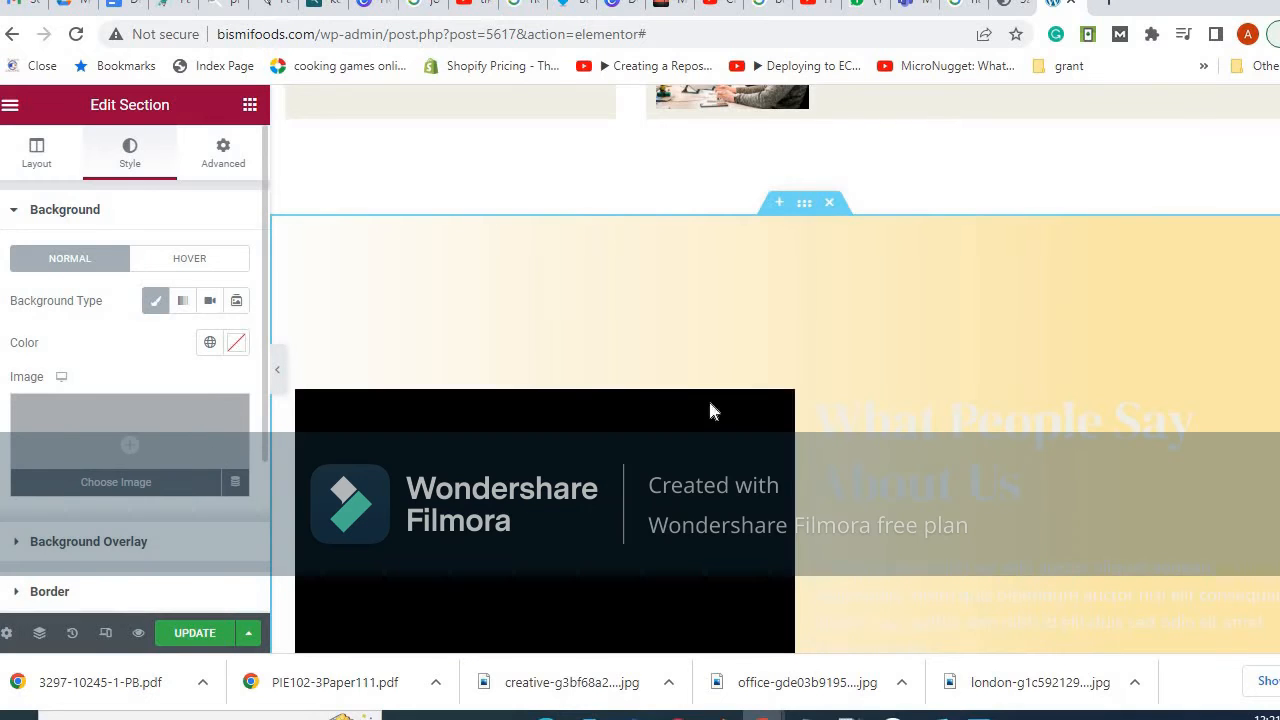
left_click(978, 445)
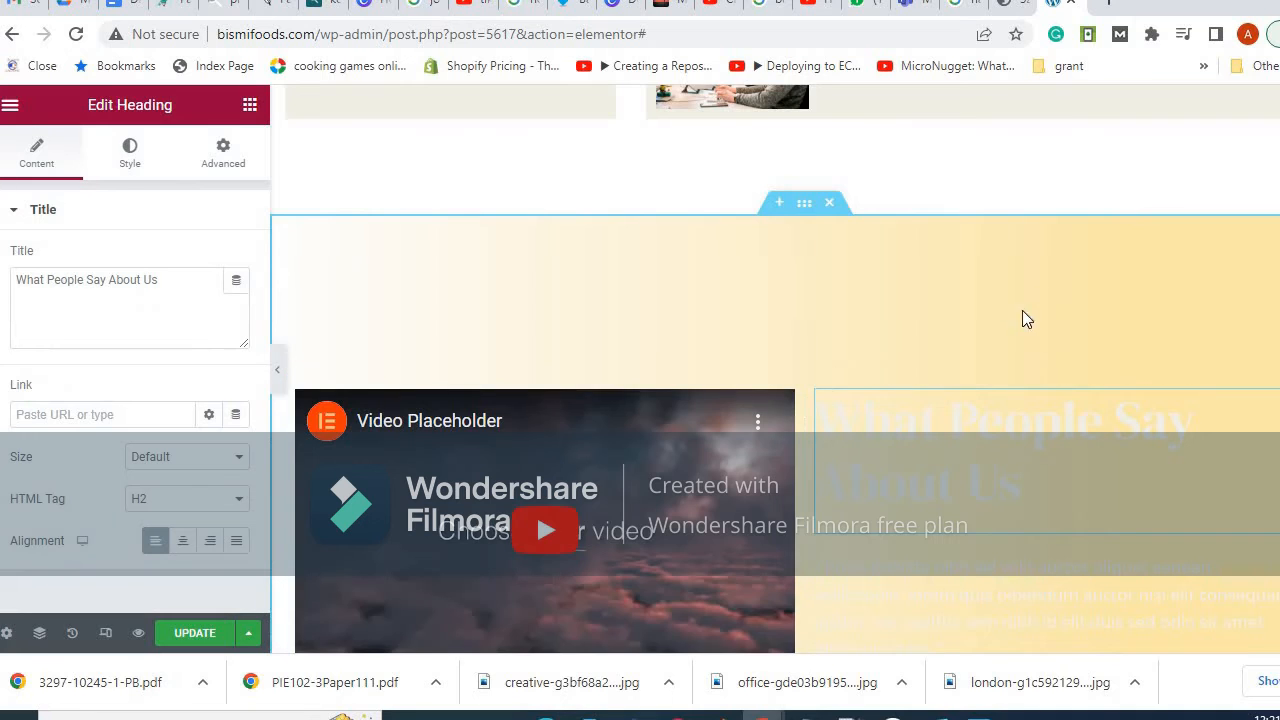
scroll(1020, 315, "down", 3)
scroll(1010, 317, "up", 2)
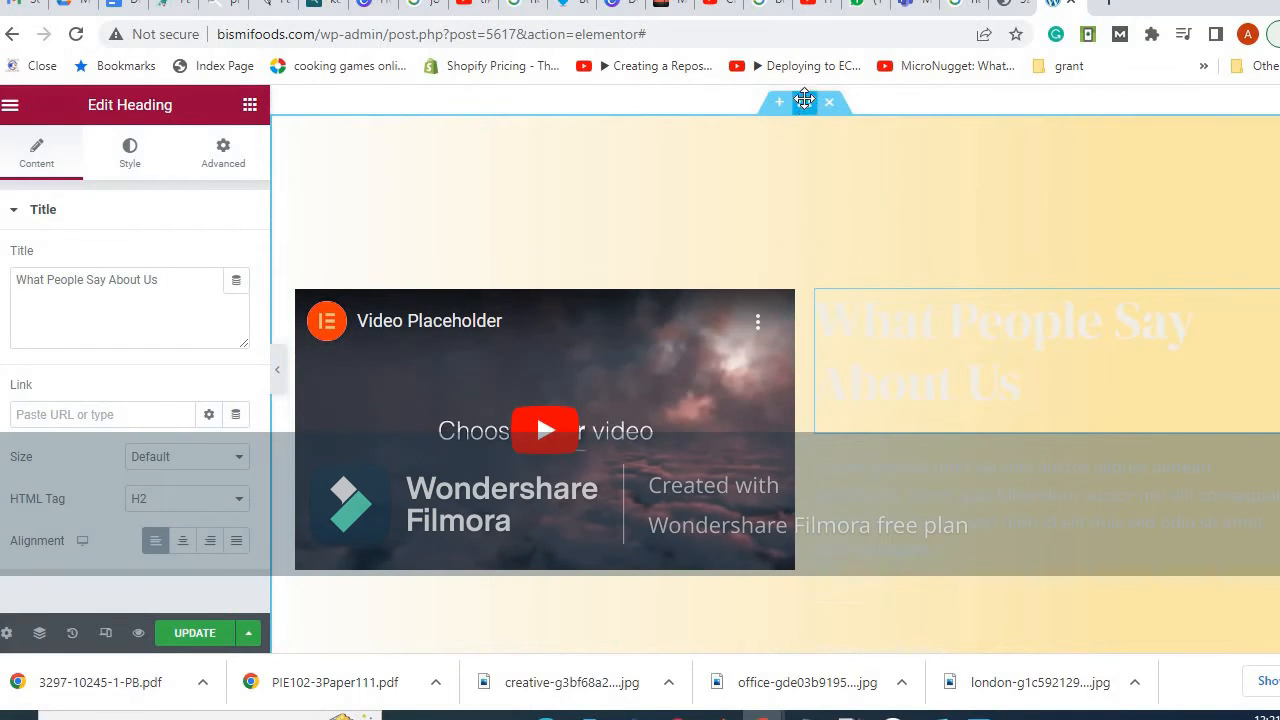
left_click_drag(804, 102, 806, 111)
scroll(834, 248, "up", 1)
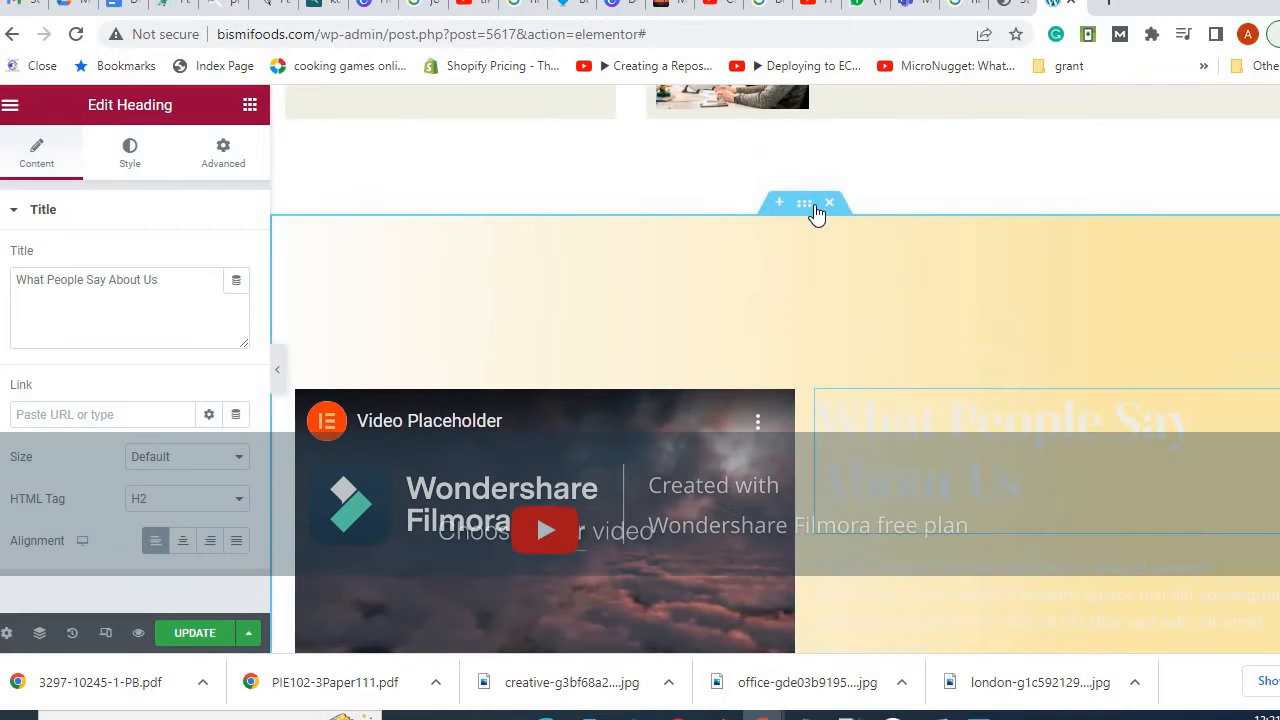
Set the "What People Say About Us" section's background to the blue network image found by searching the free stock images for "tech".
left_click(400, 414)
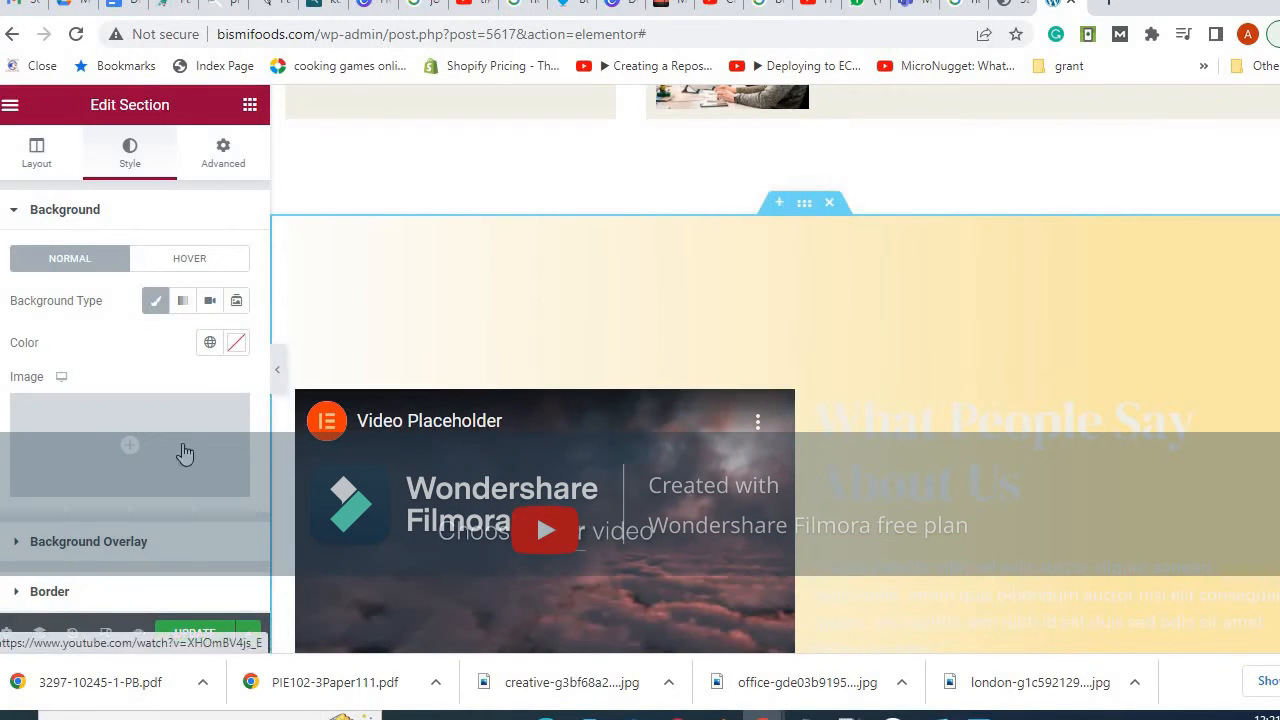
left_click(134, 442)
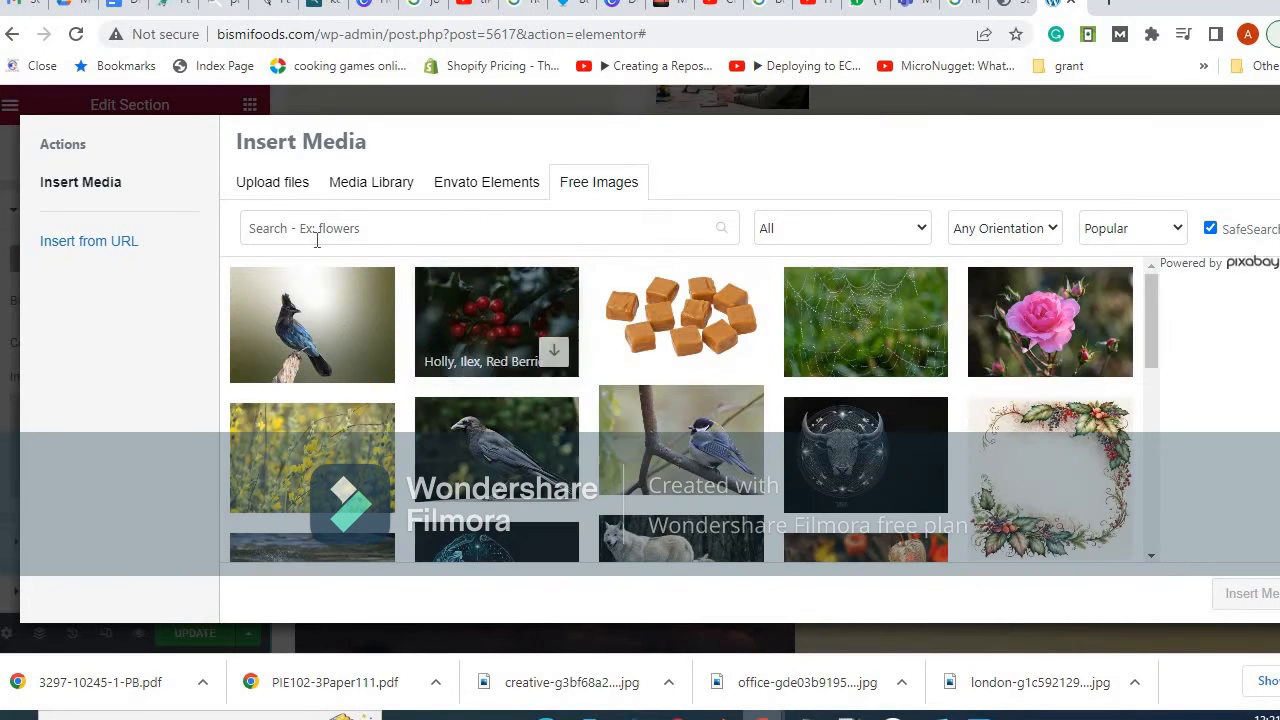
left_click(360, 182)
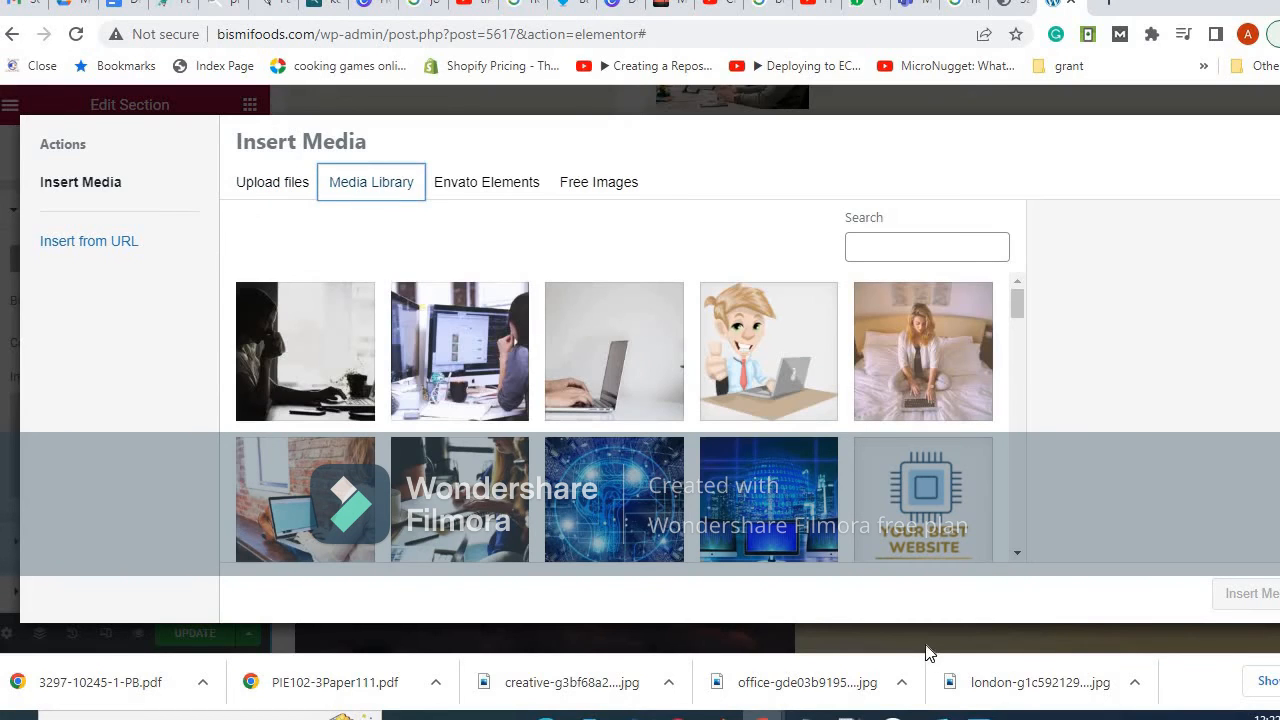
scroll(721, 530, "down", 3)
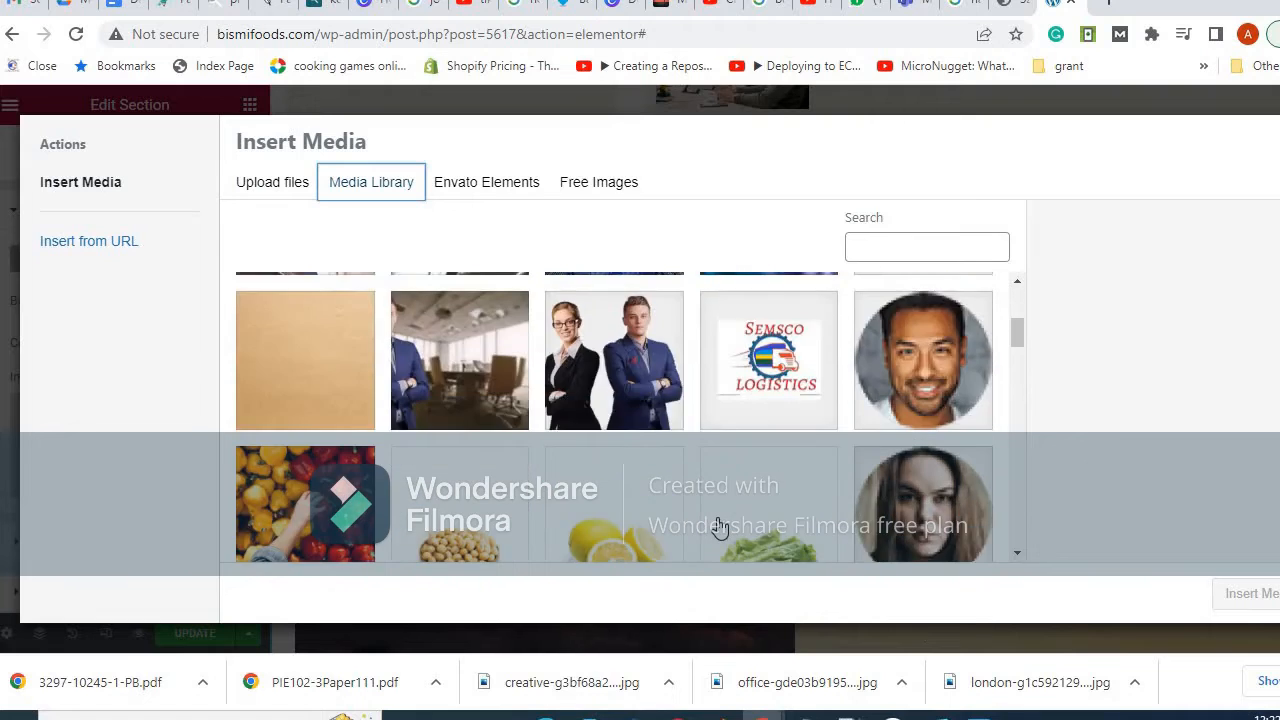
scroll(721, 530, "up", 3)
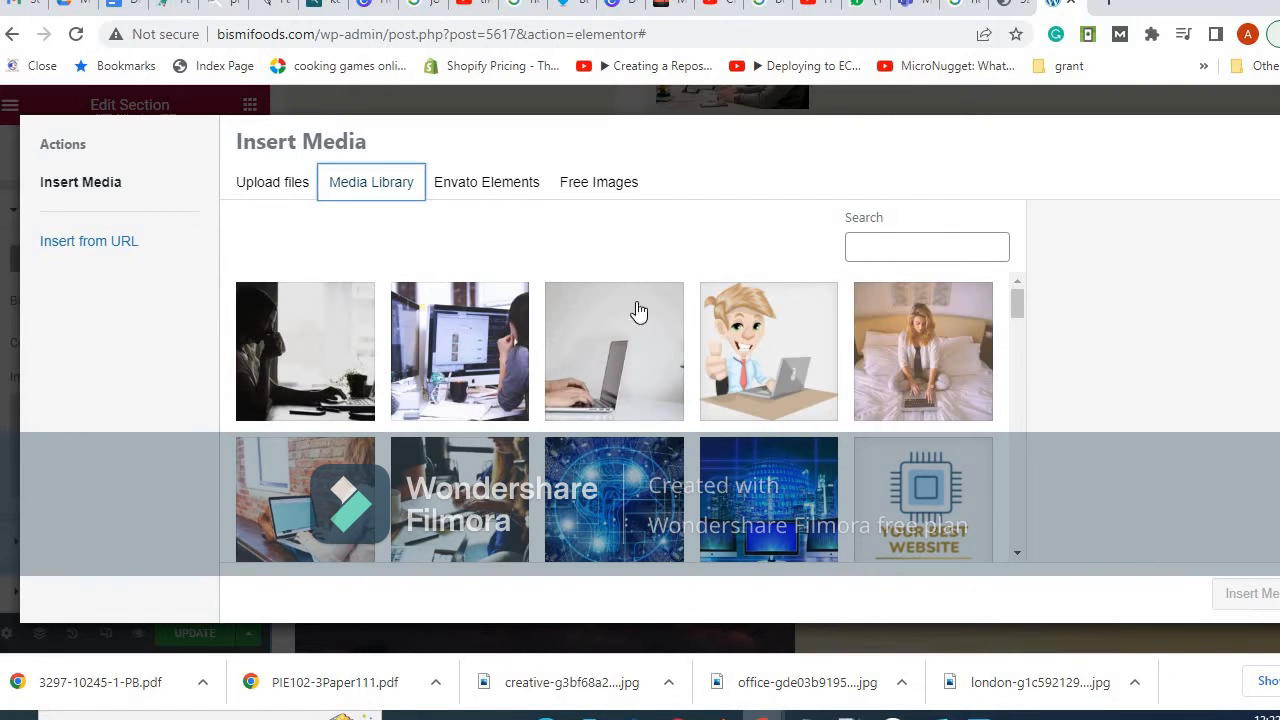
left_click(596, 180)
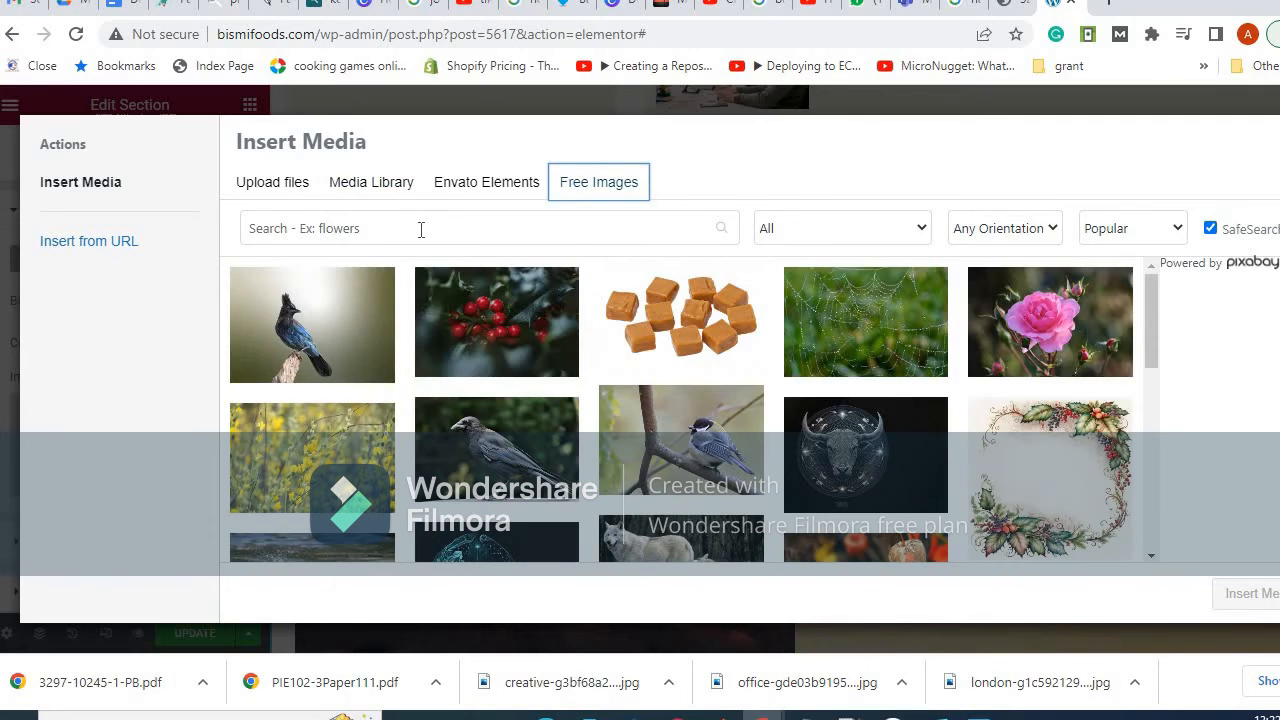
left_click(421, 230)
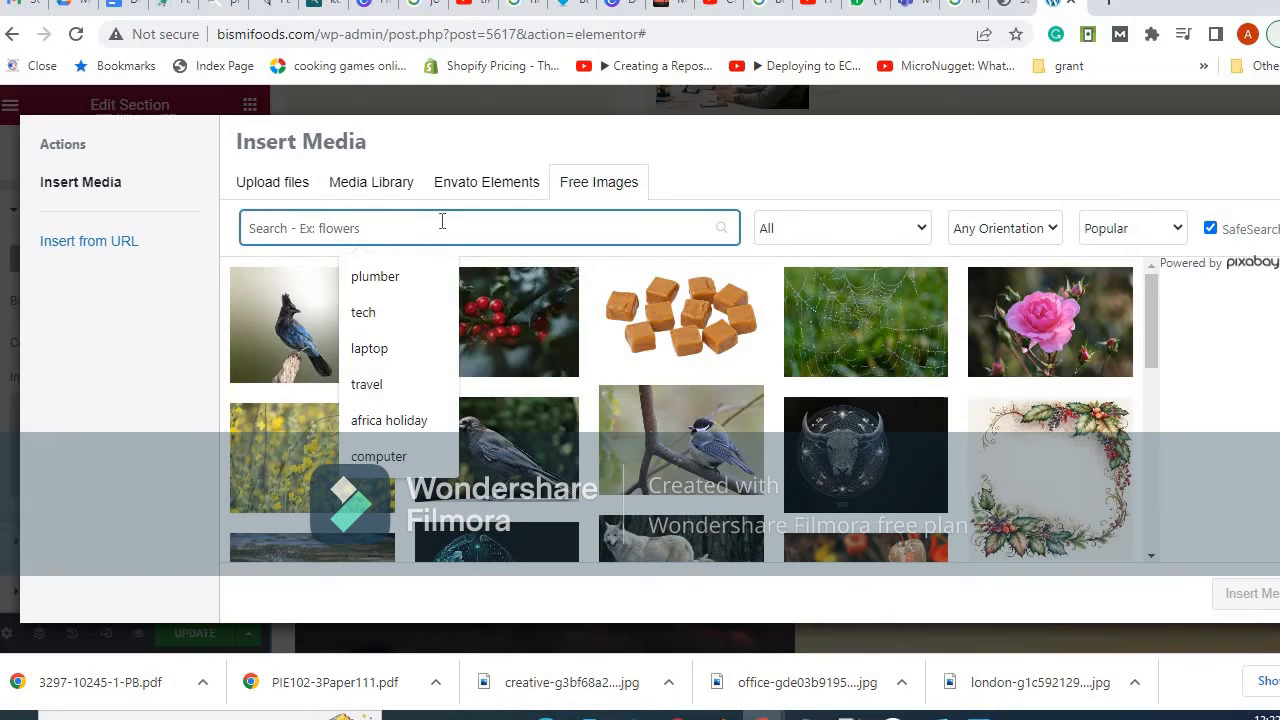
left_click(371, 312)
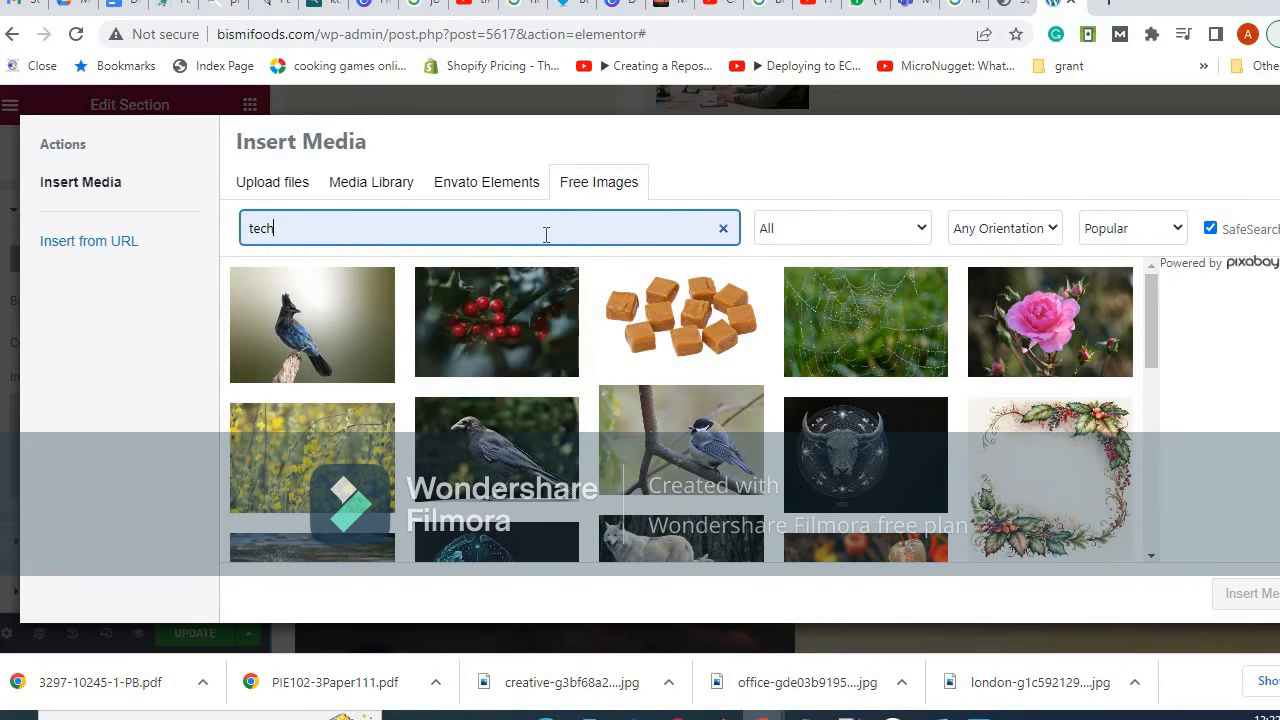
key("Return")
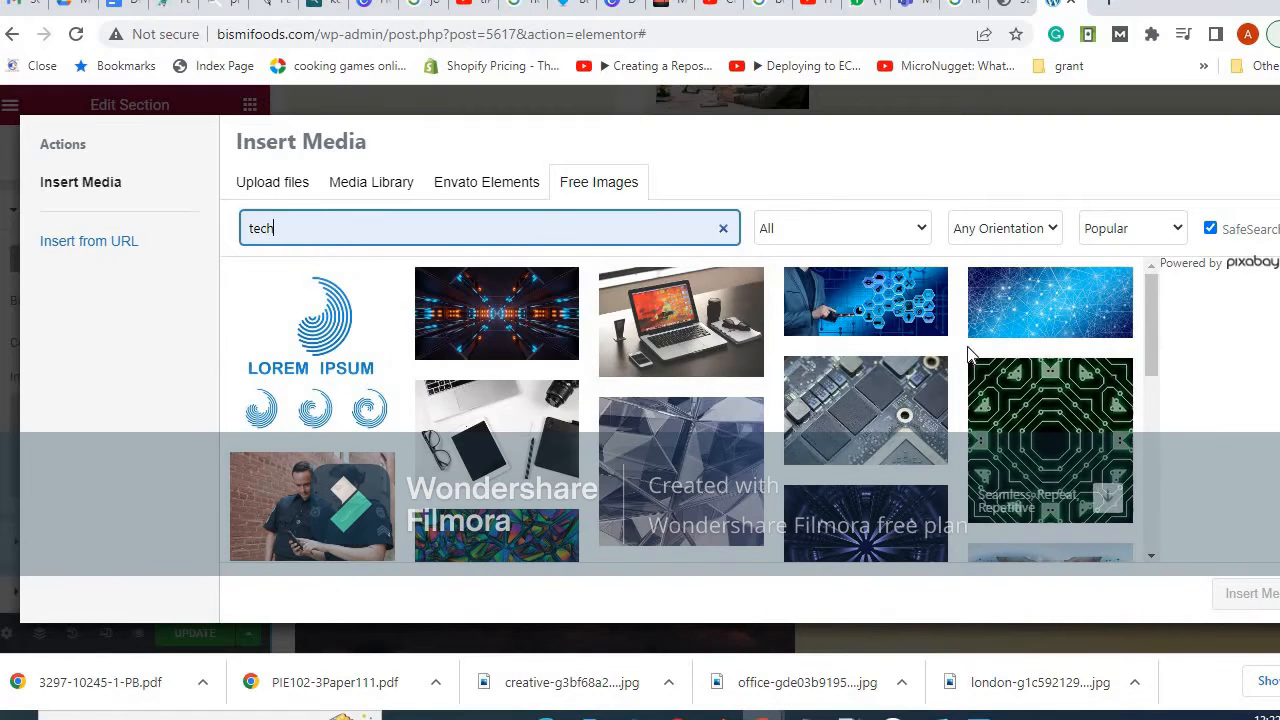
left_click(1027, 307)
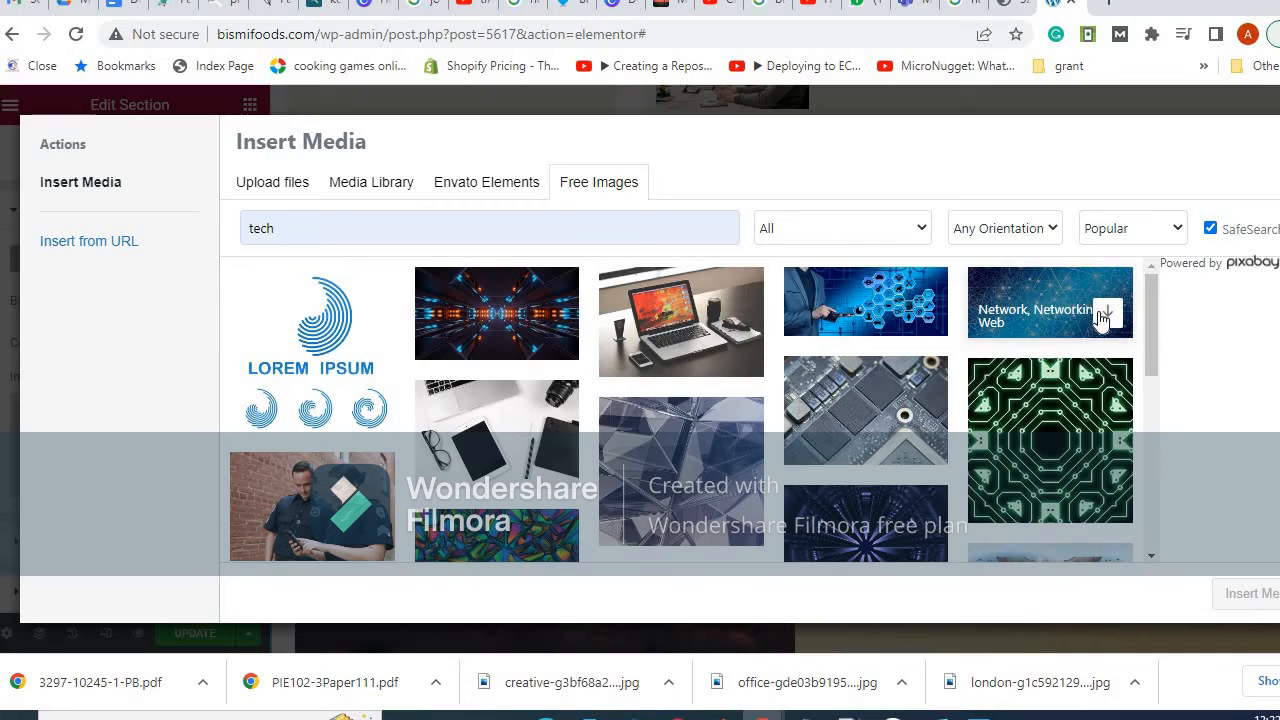
left_click(1043, 314)
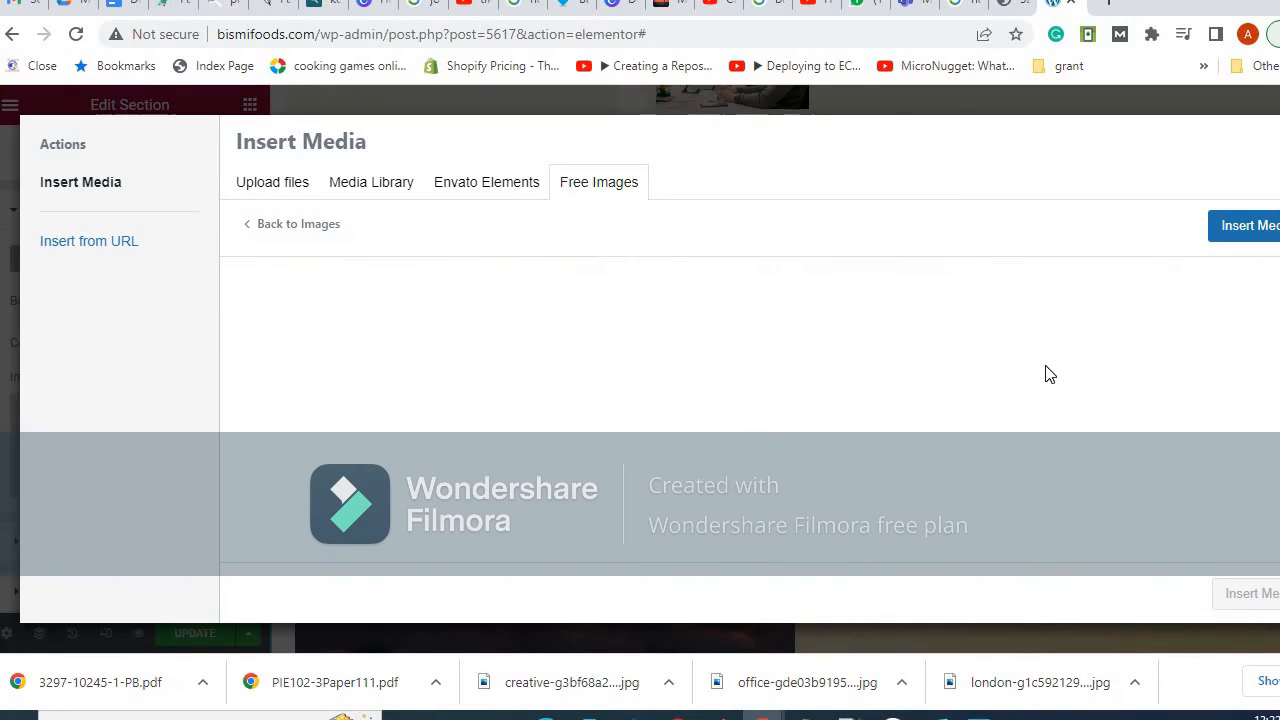
left_click(1240, 226)
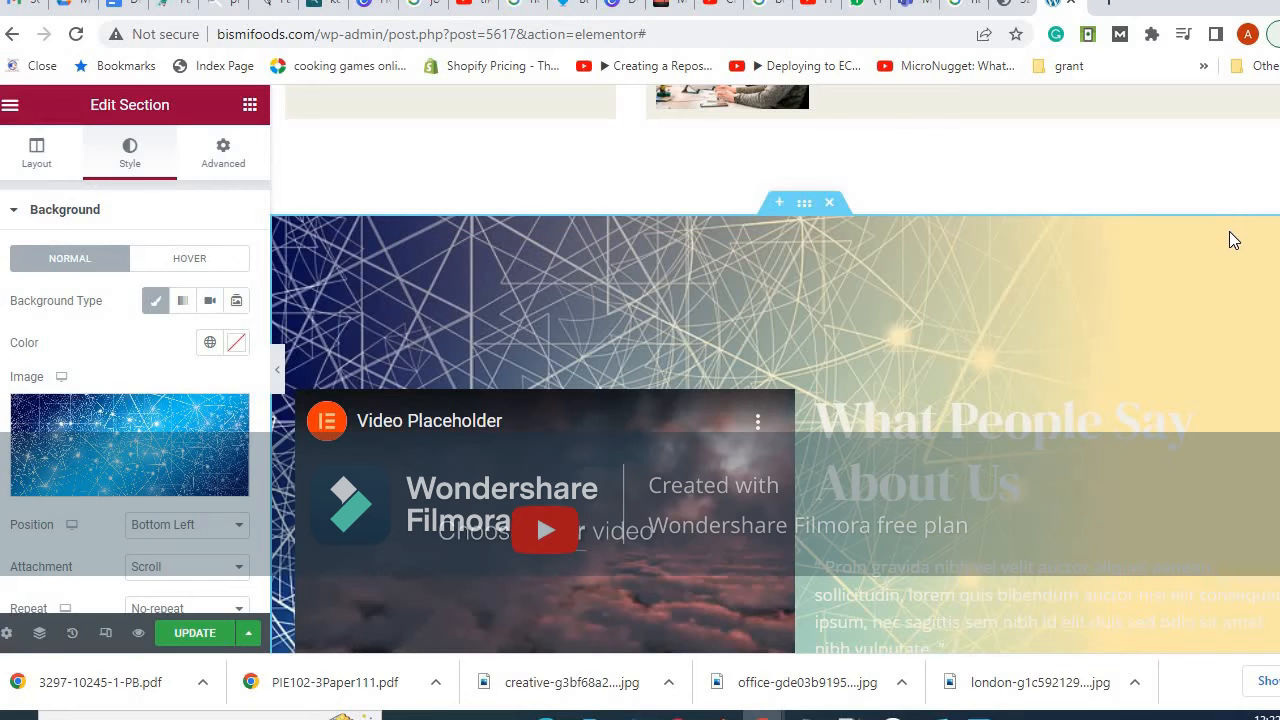
Change the text color of the "What People Say About Us" heading to near-black #171614.
scroll(1182, 323, "down", 3)
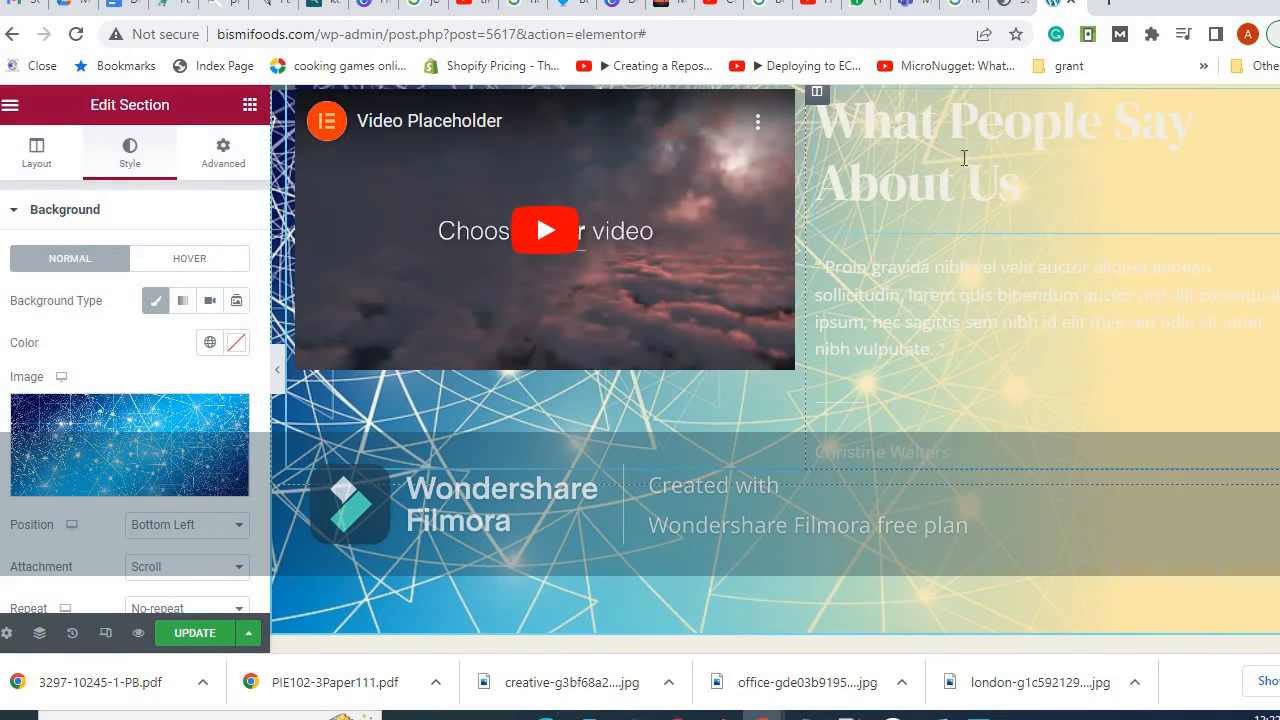
left_click(964, 158)
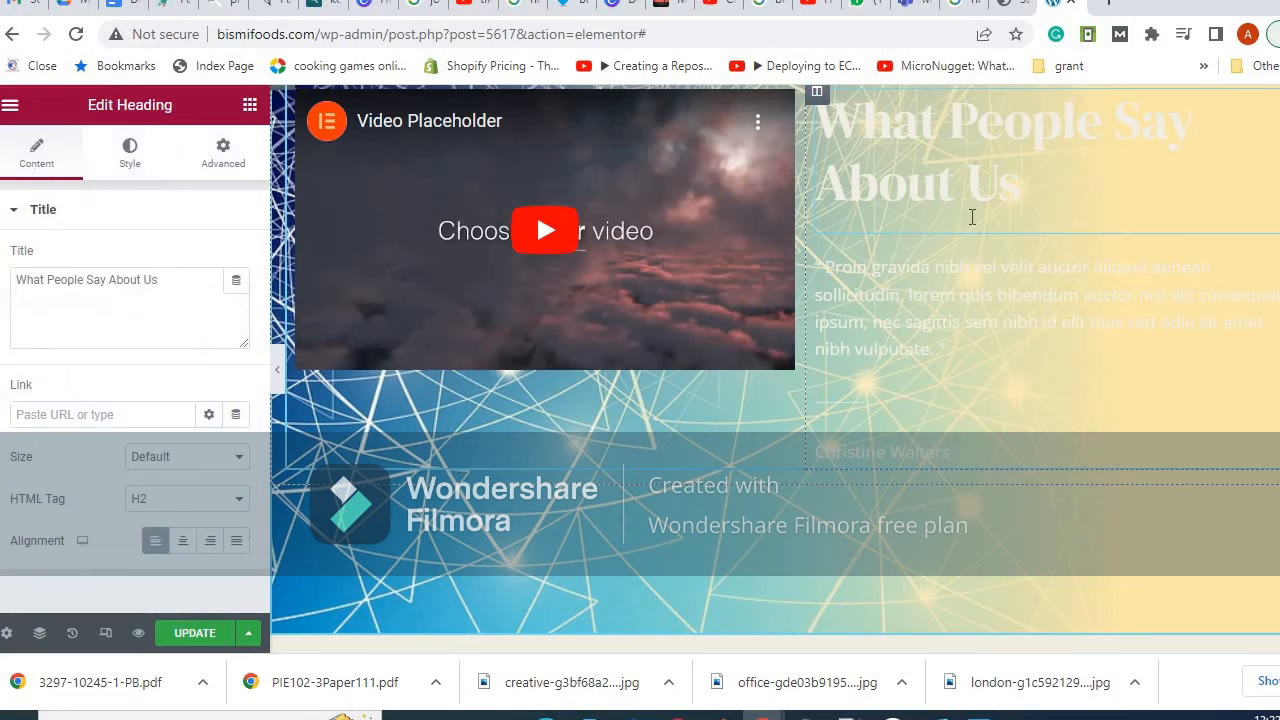
left_click(128, 156)
left_click(238, 262)
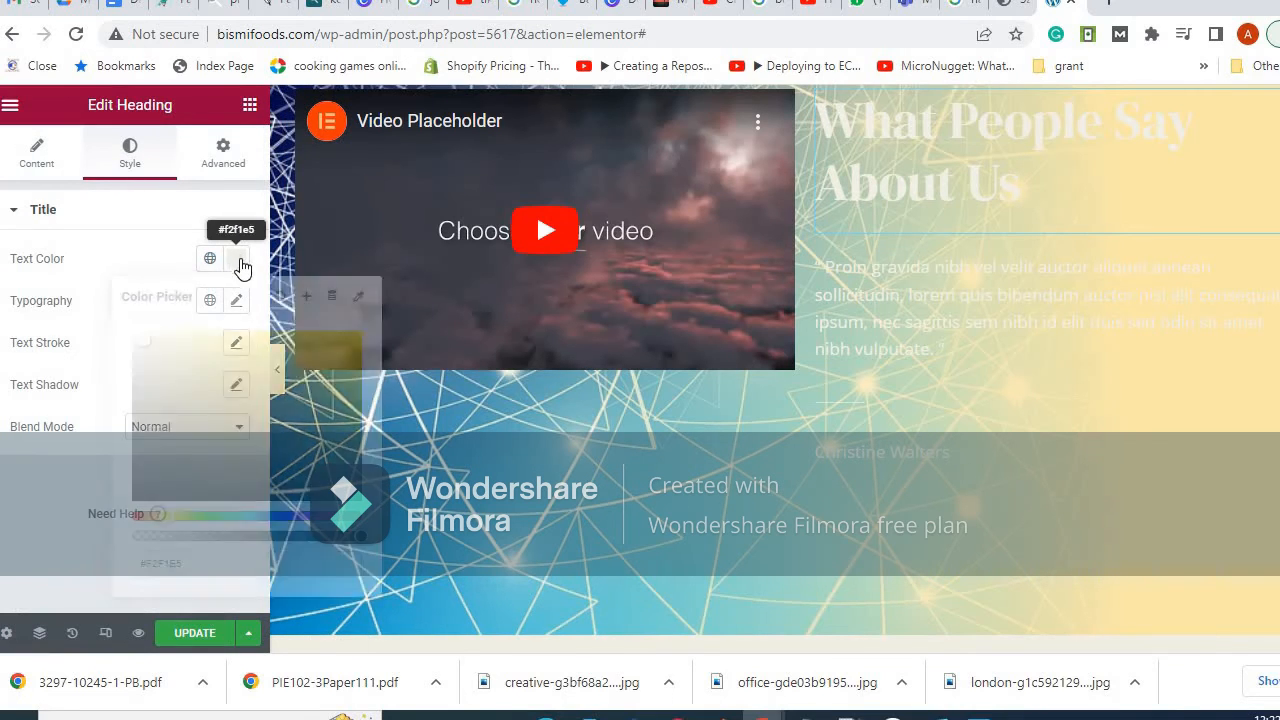
left_click(160, 485)
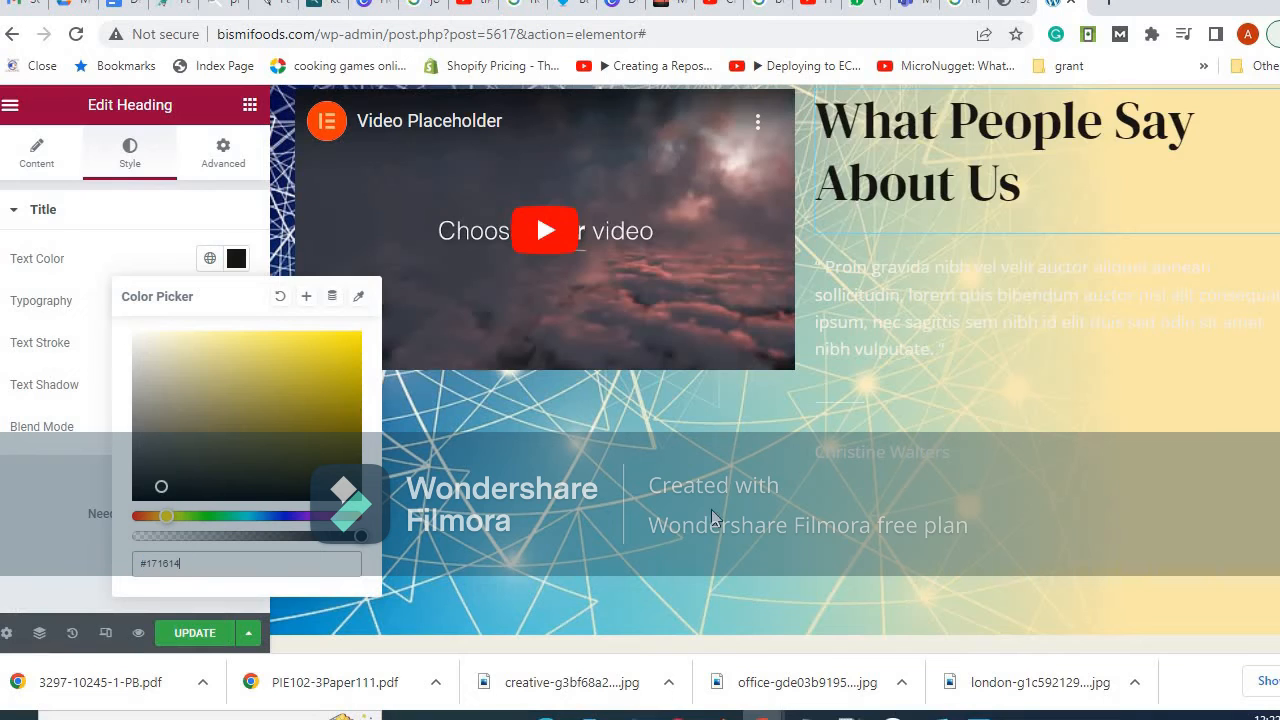
Change the text color of the testimonial quote paragraph below the heading to near-black.
left_click(944, 304)
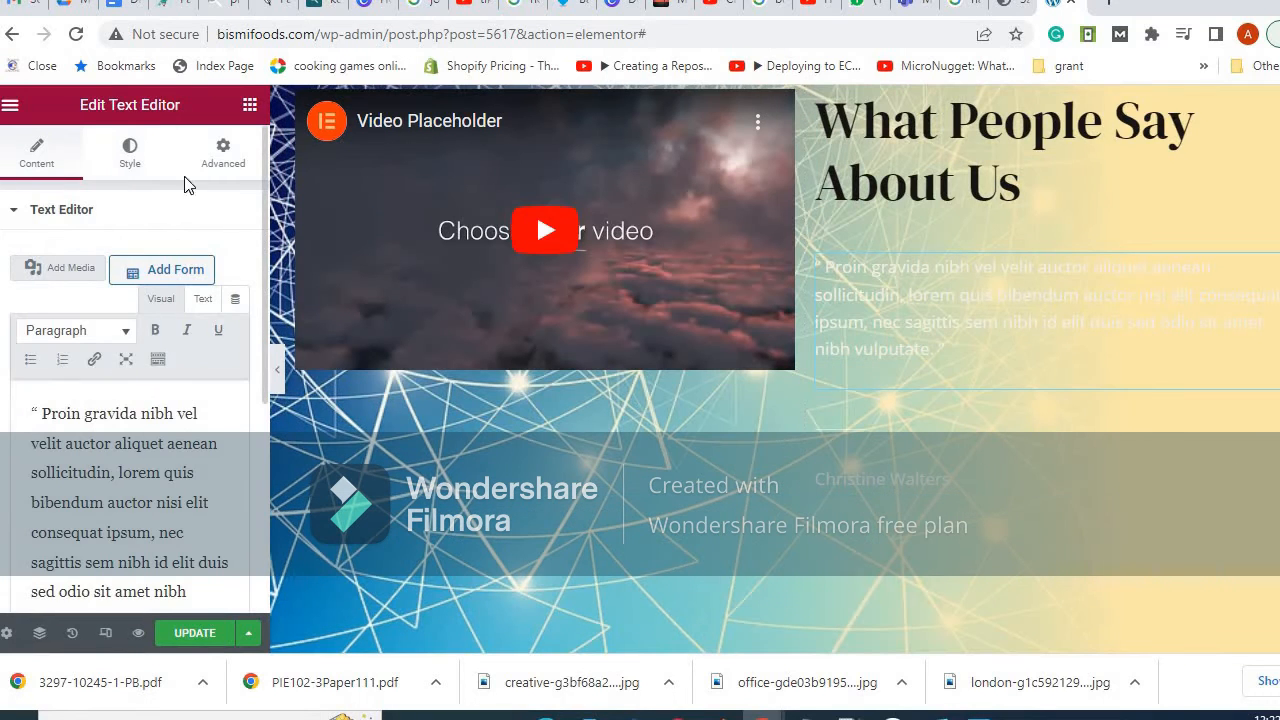
left_click(129, 150)
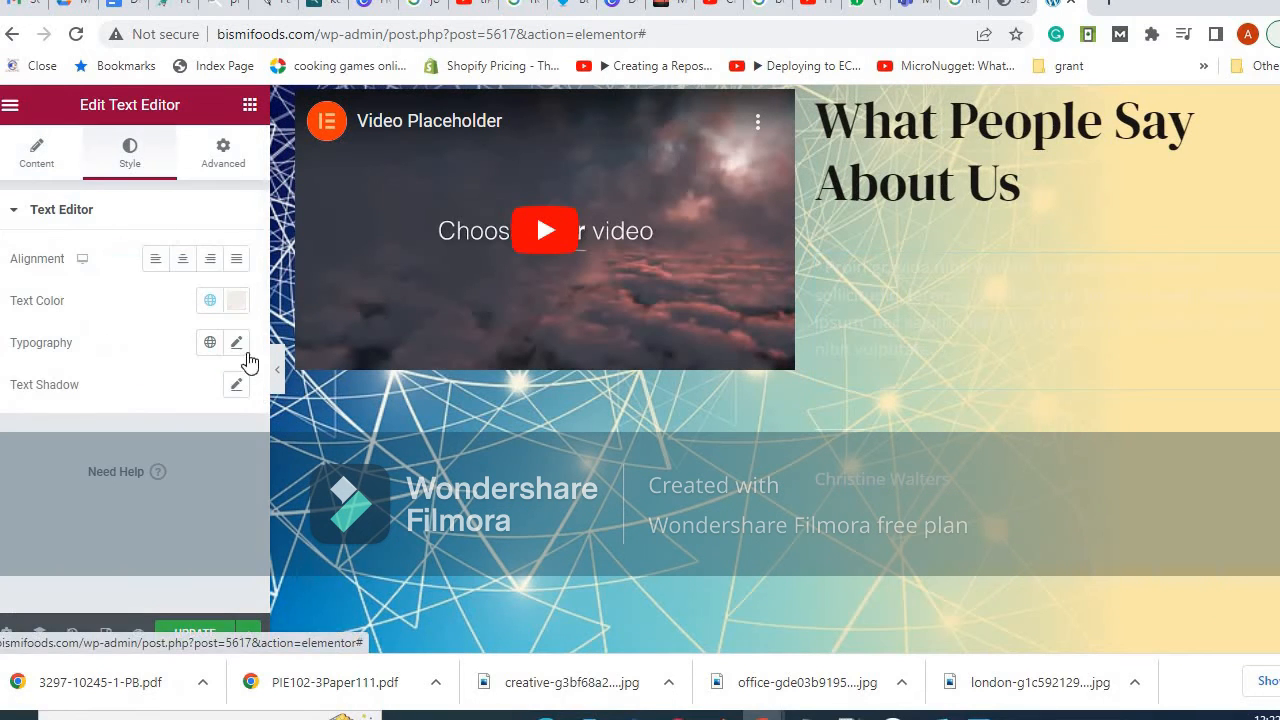
left_click(238, 300)
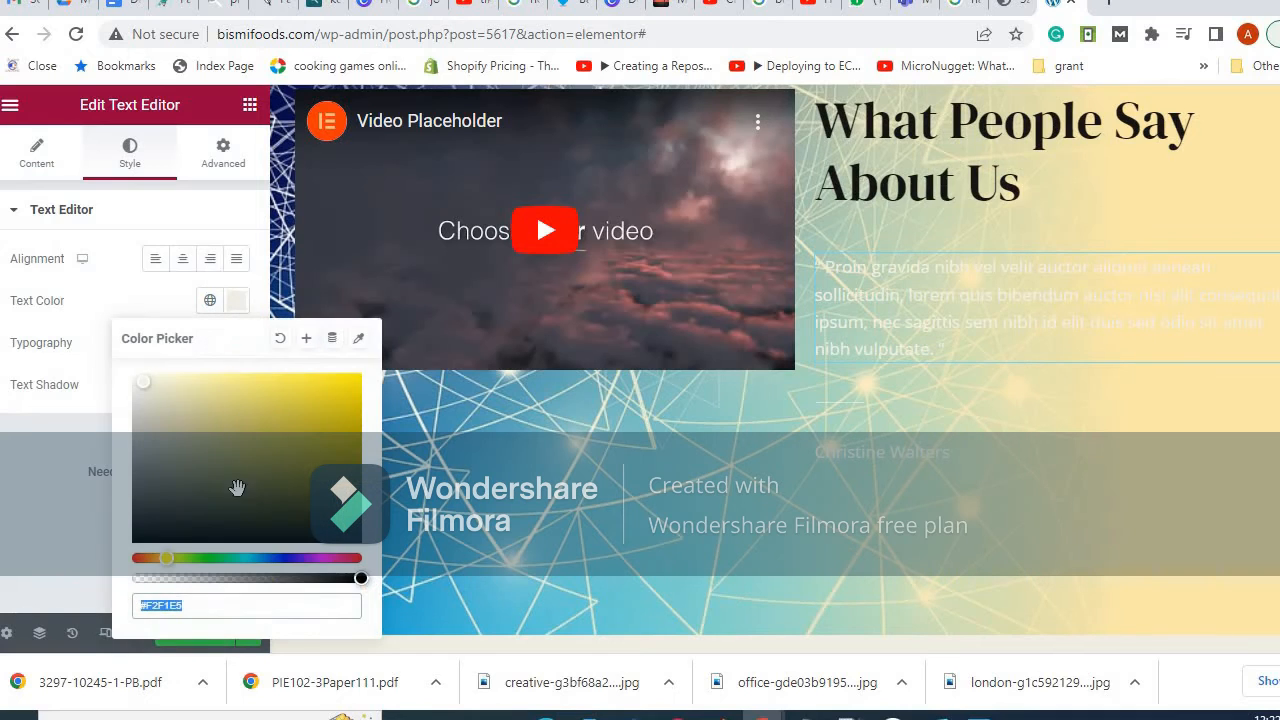
left_click(158, 527)
Change the text color of the customer's name under the testimonial quote to near-black #0C0C0B.
left_click(903, 452)
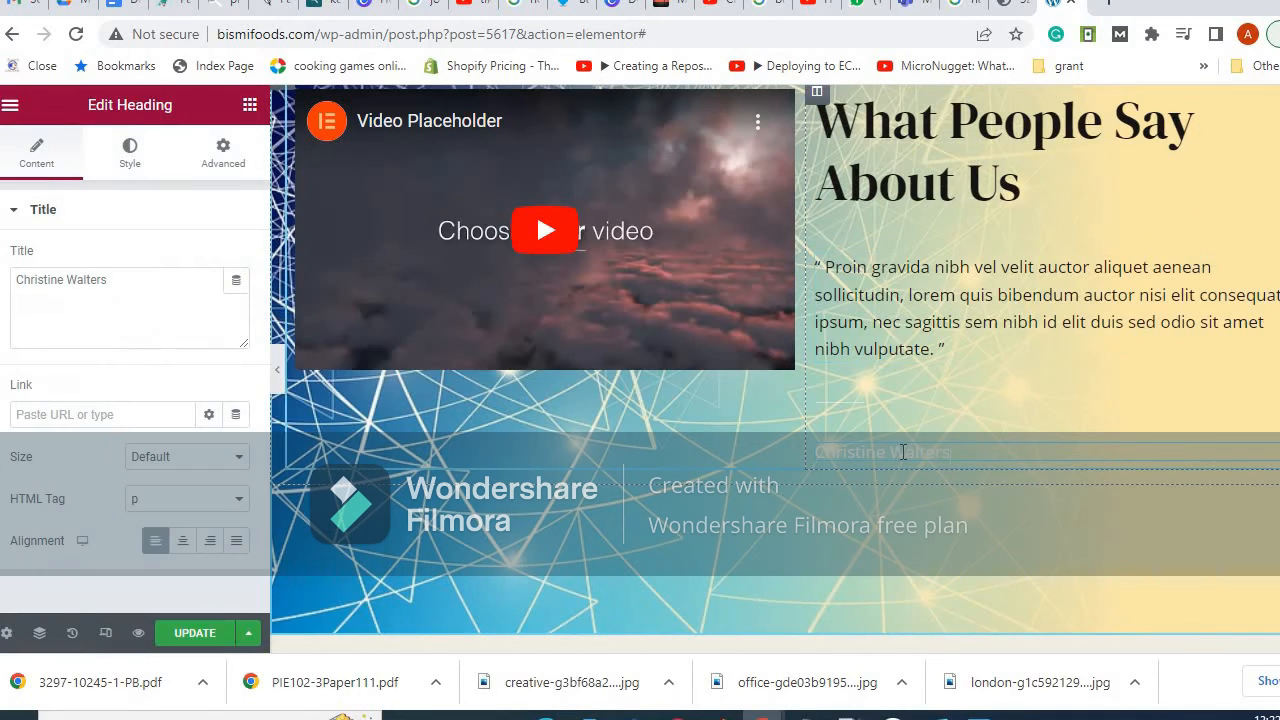
left_click(141, 177)
left_click(237, 260)
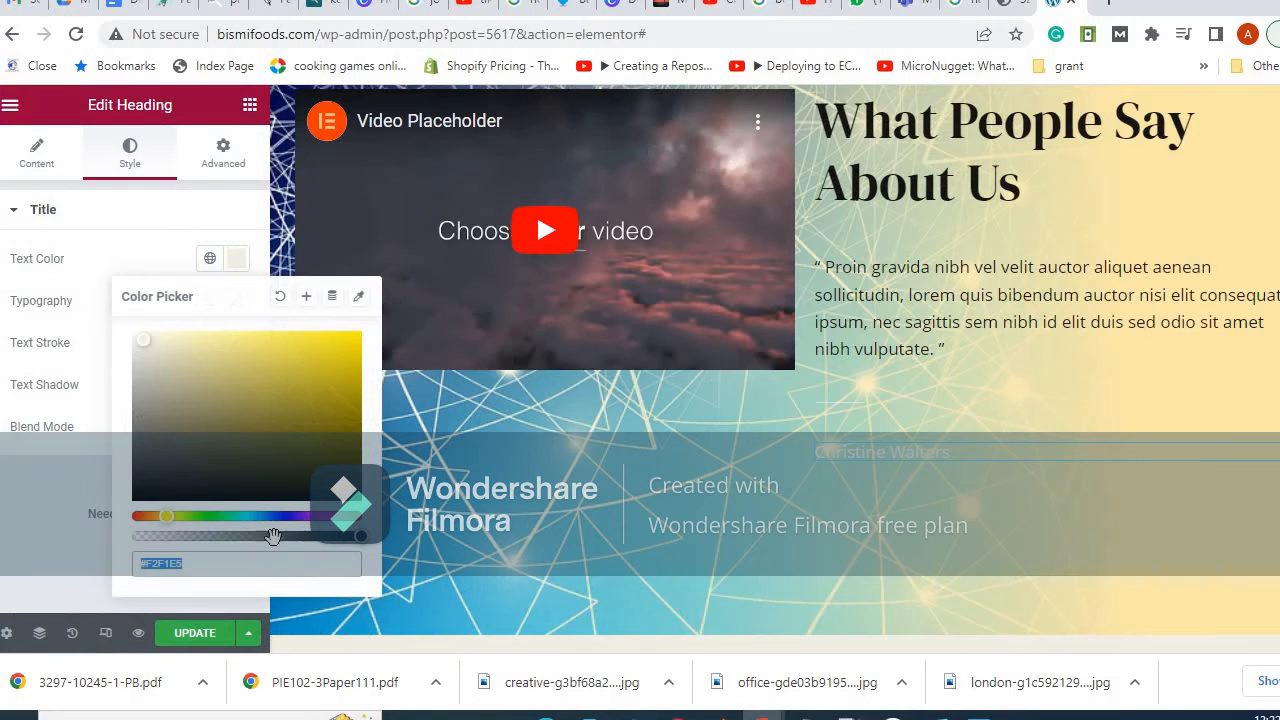
left_click(159, 493)
Select the blue AI brain image at the beginning of the page and review its available image sizes.
scroll(1072, 282, "up", 4)
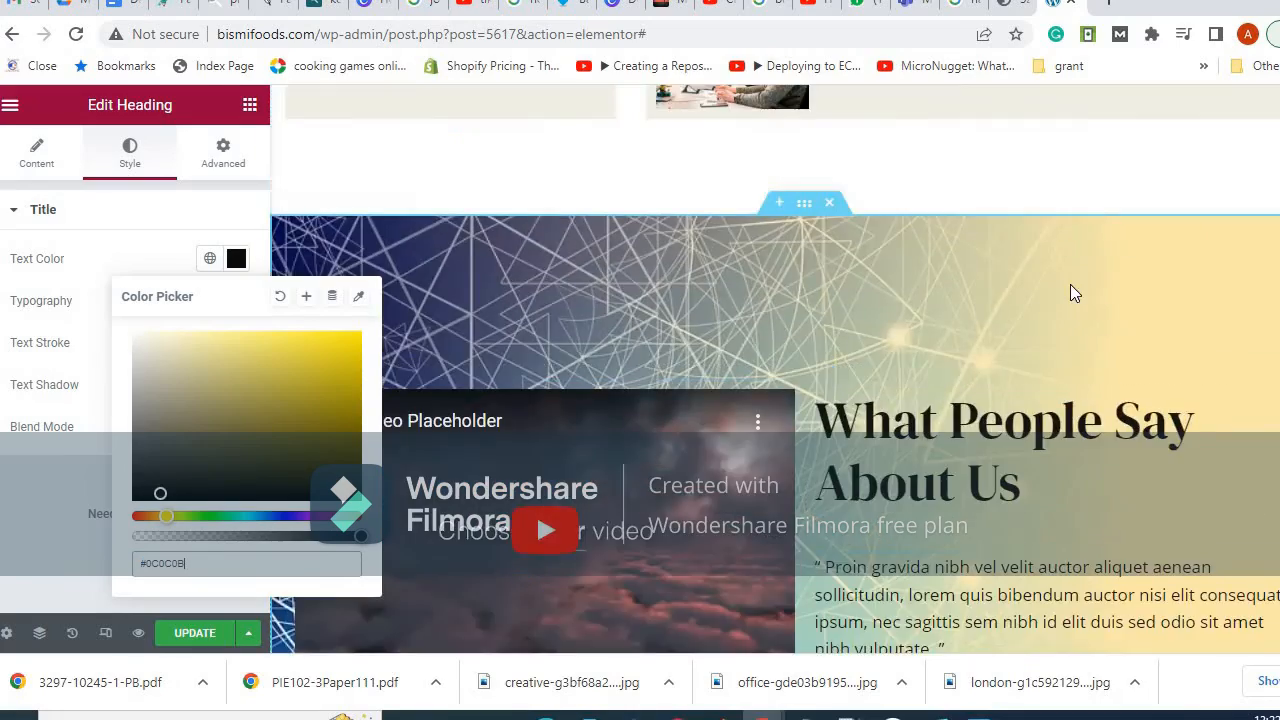
scroll(1074, 300, "up", 10)
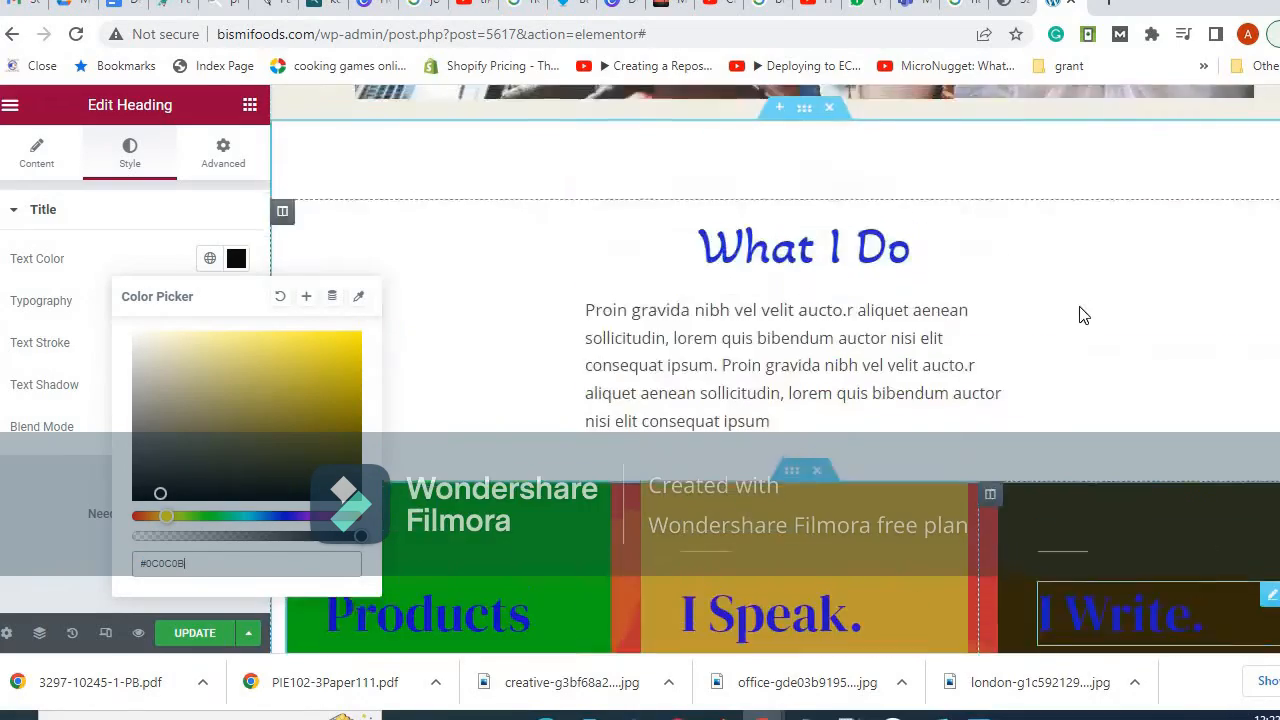
scroll(1031, 312, "up", 10)
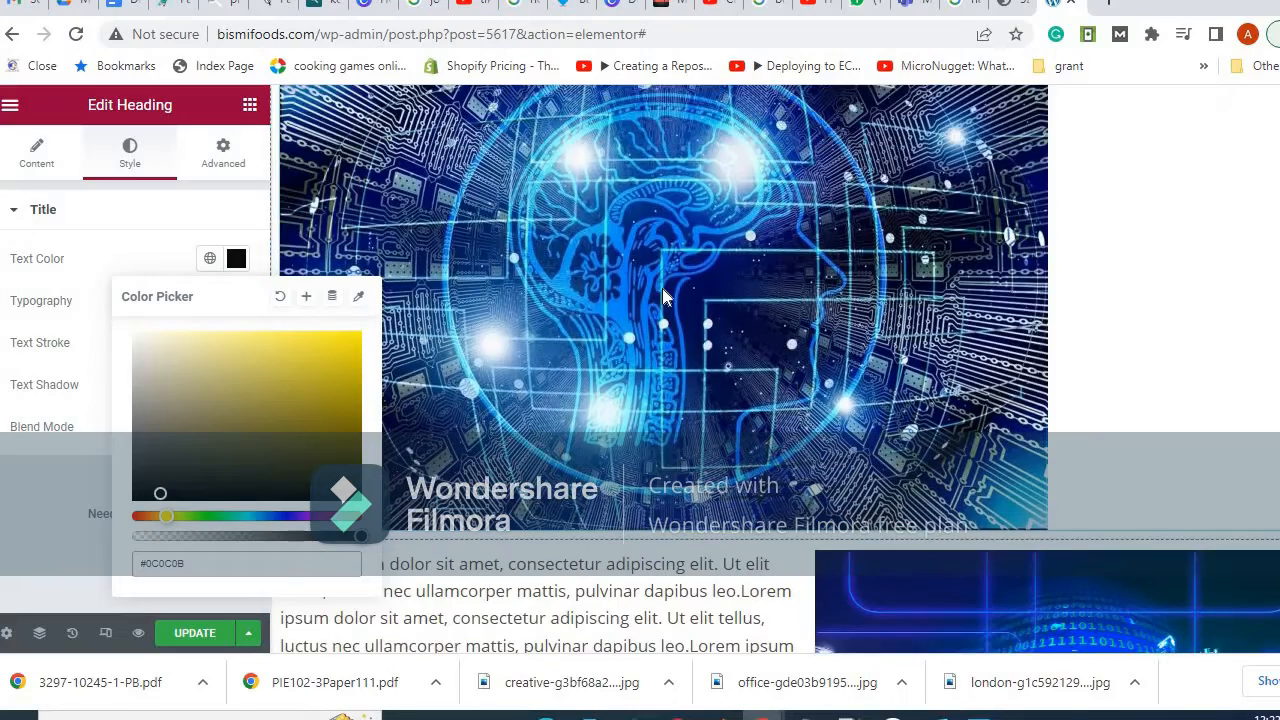
left_click(676, 292)
scroll(1017, 254, "up", 3)
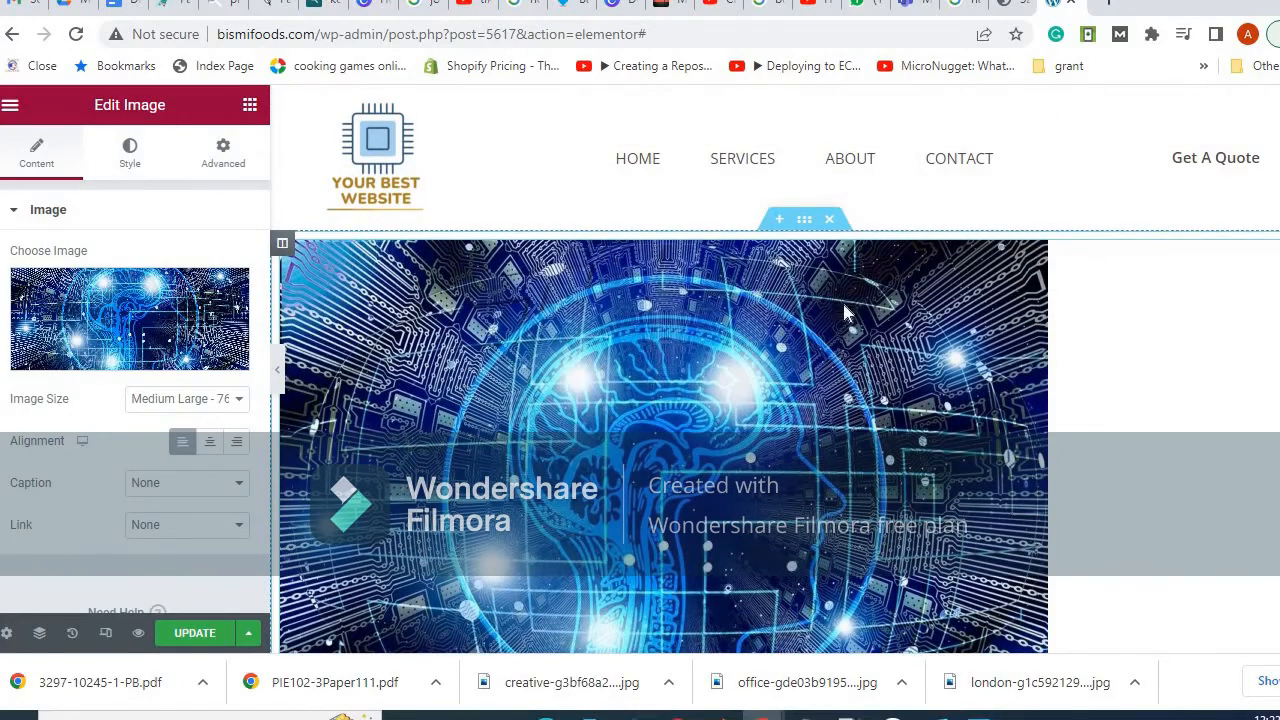
left_click(195, 400)
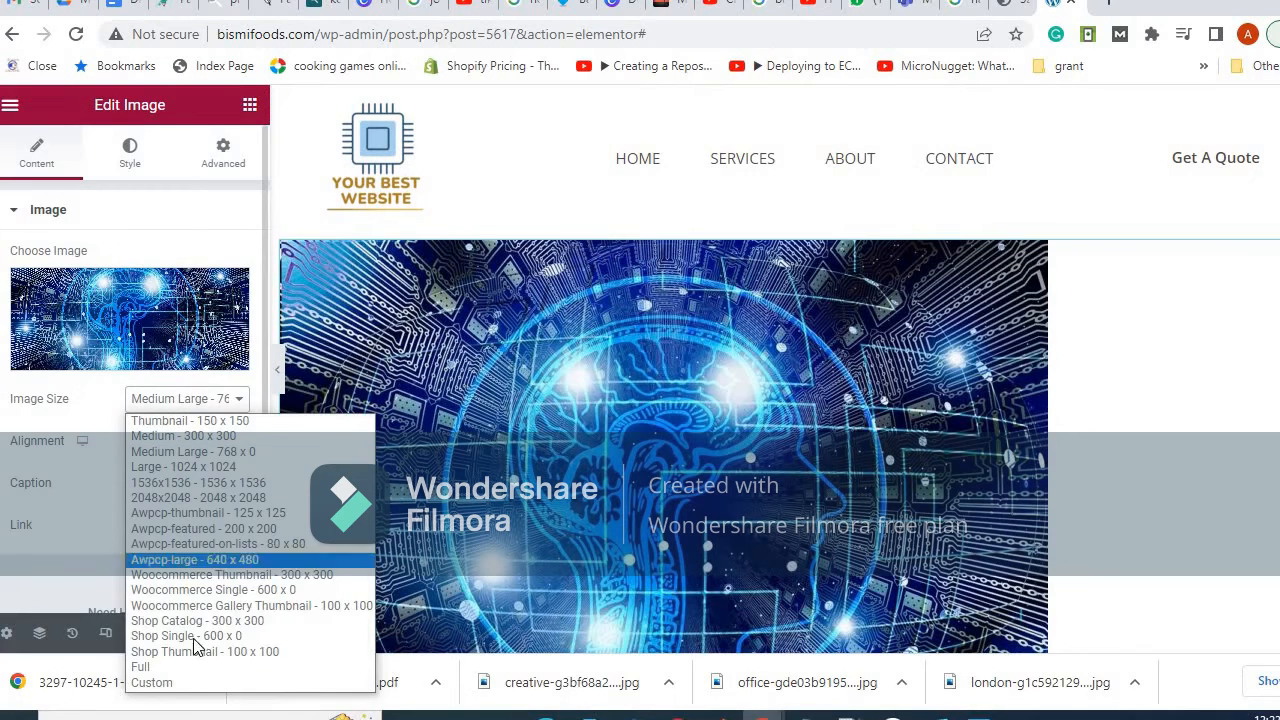
left_click(770, 412)
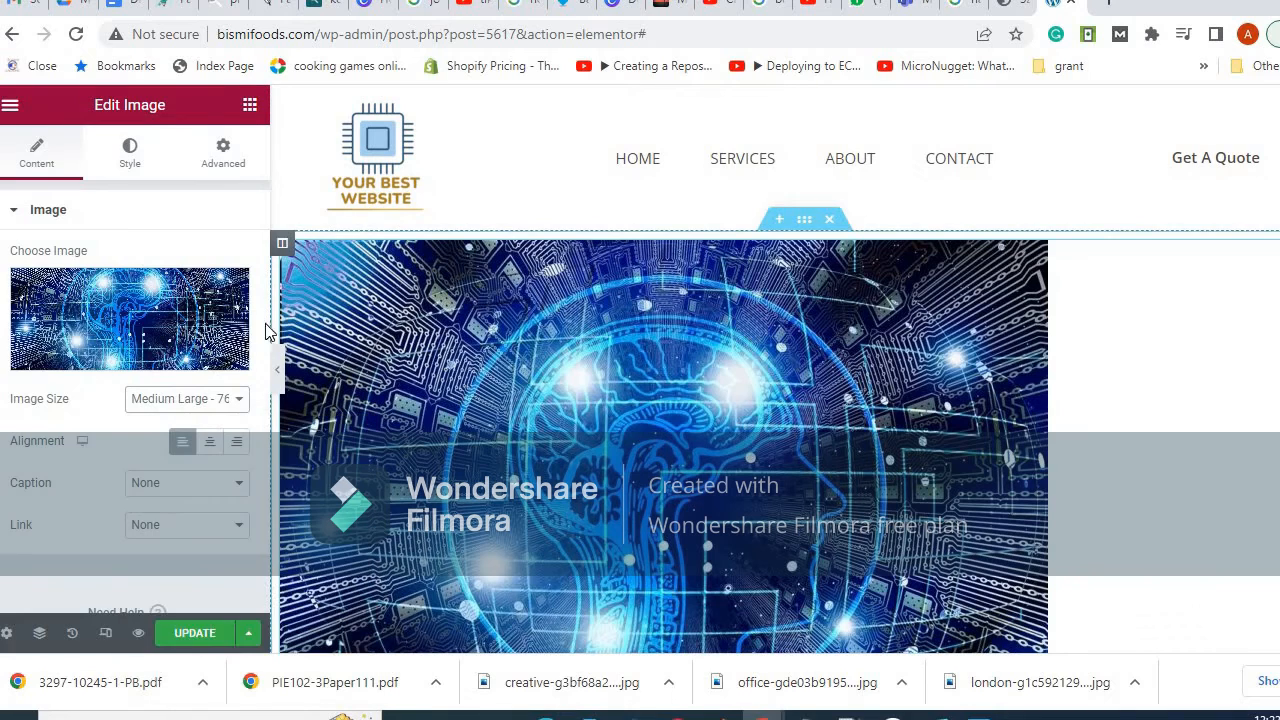
Replace the hero image with the dark orange-and-blue futuristic tunnel picture from a free-images search for "tech".
left_click(148, 303)
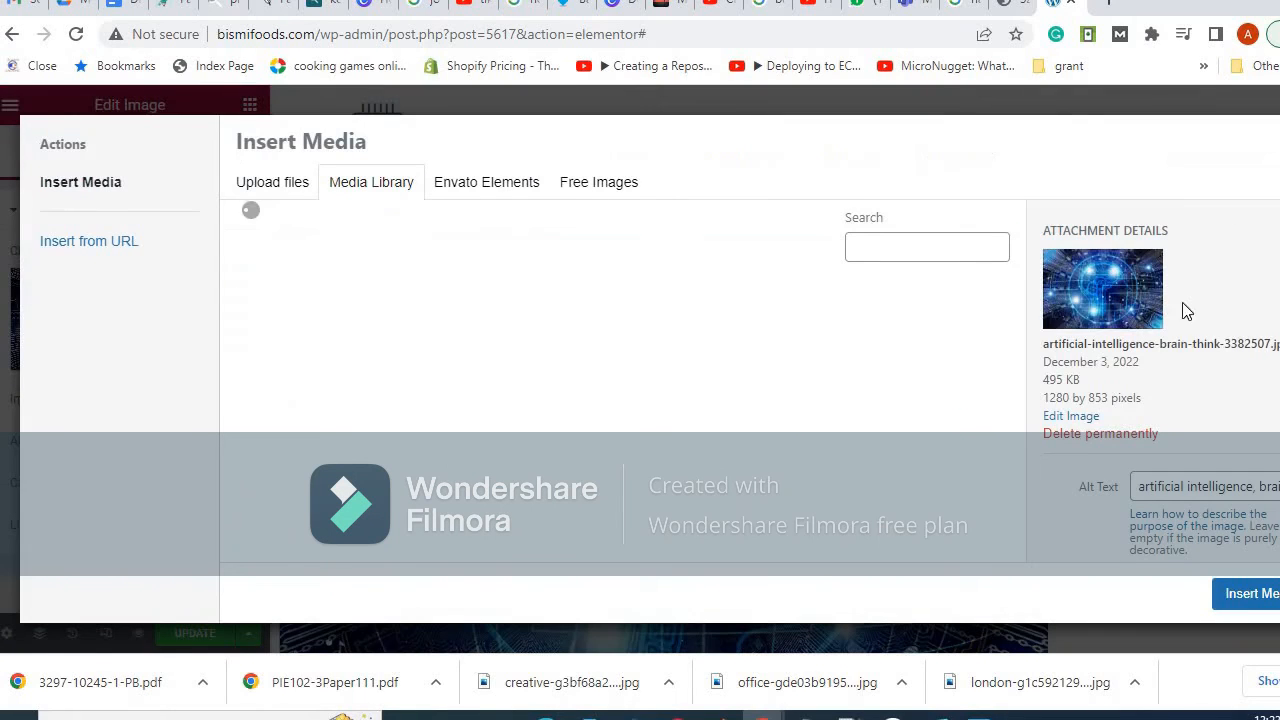
left_click(607, 186)
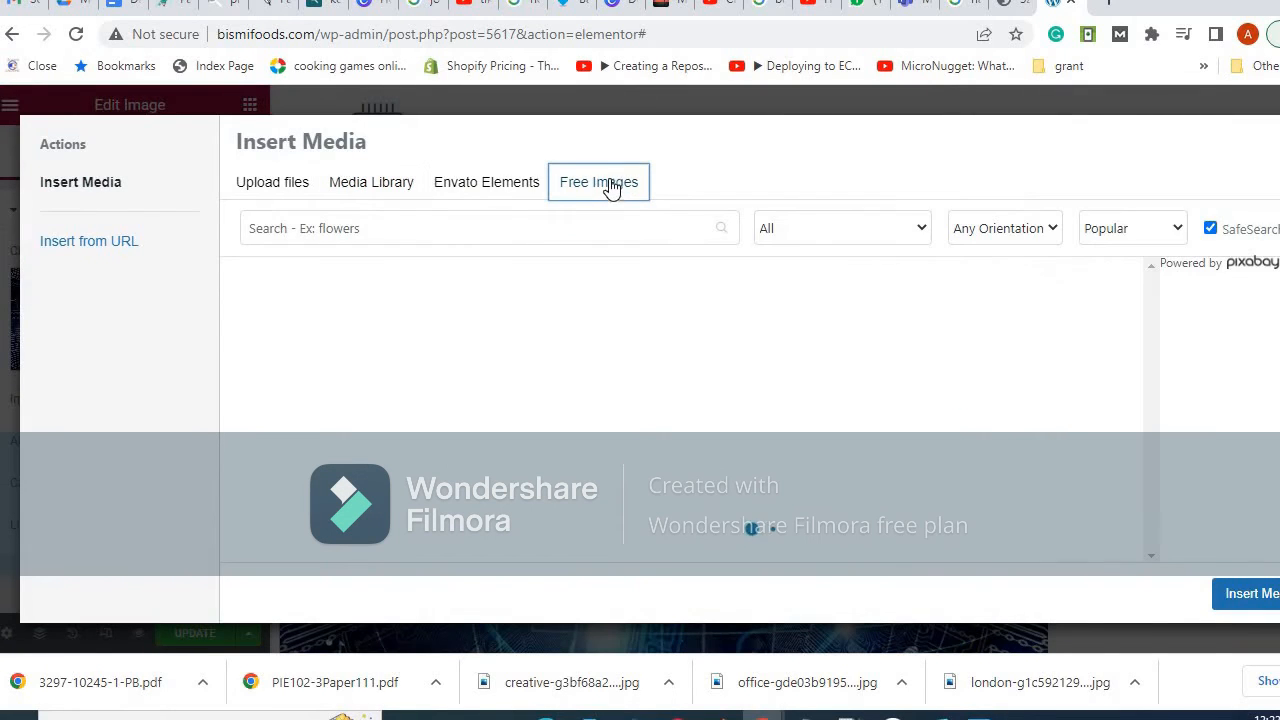
left_click(435, 227)
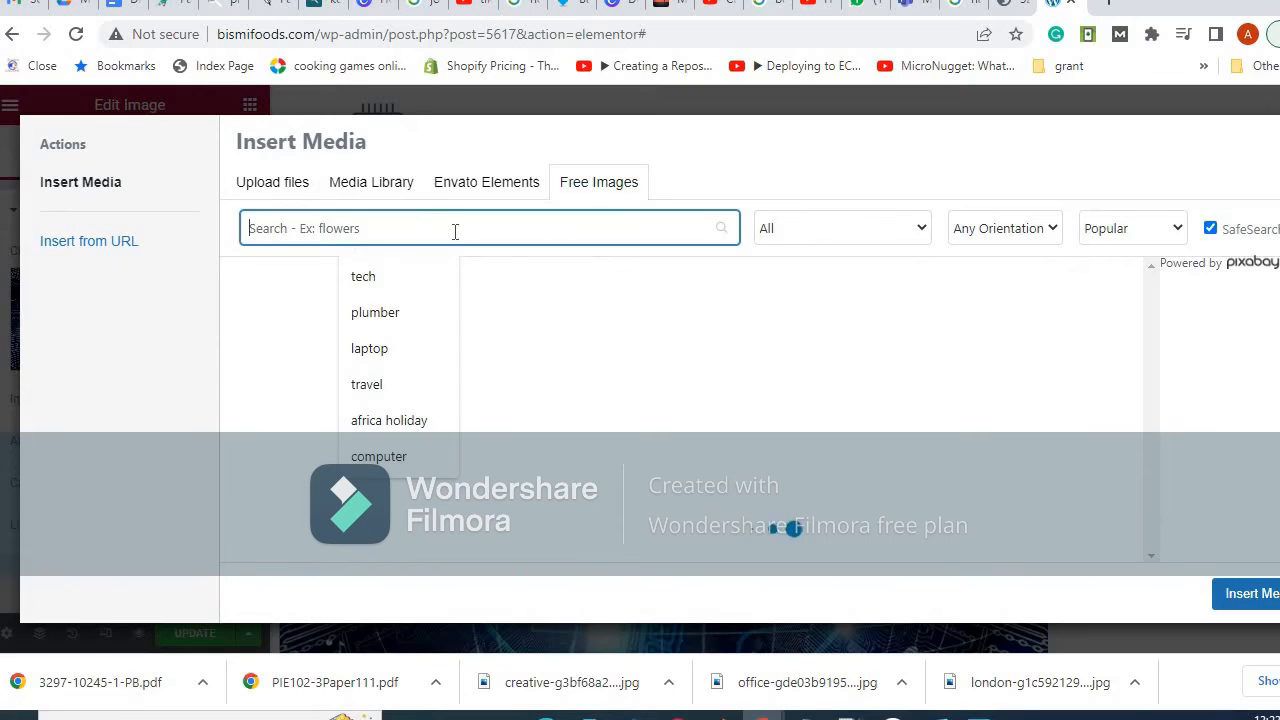
left_click(365, 280)
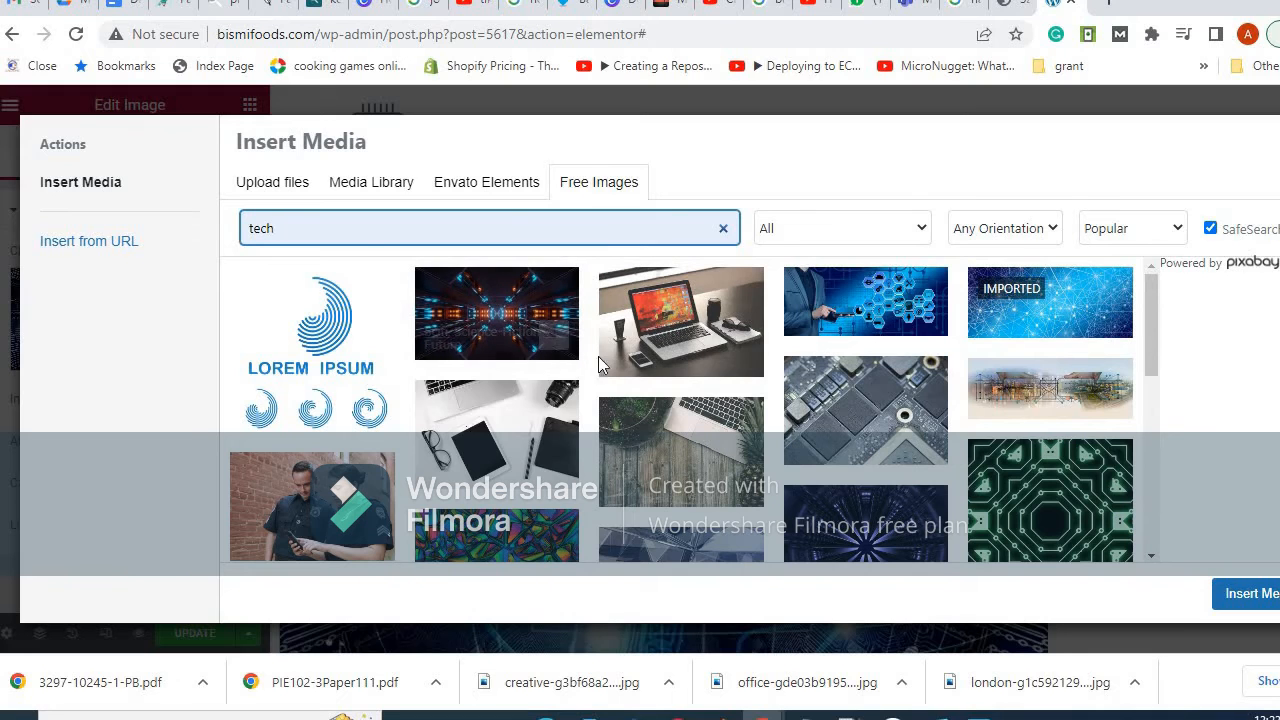
scroll(790, 335, "down", 5)
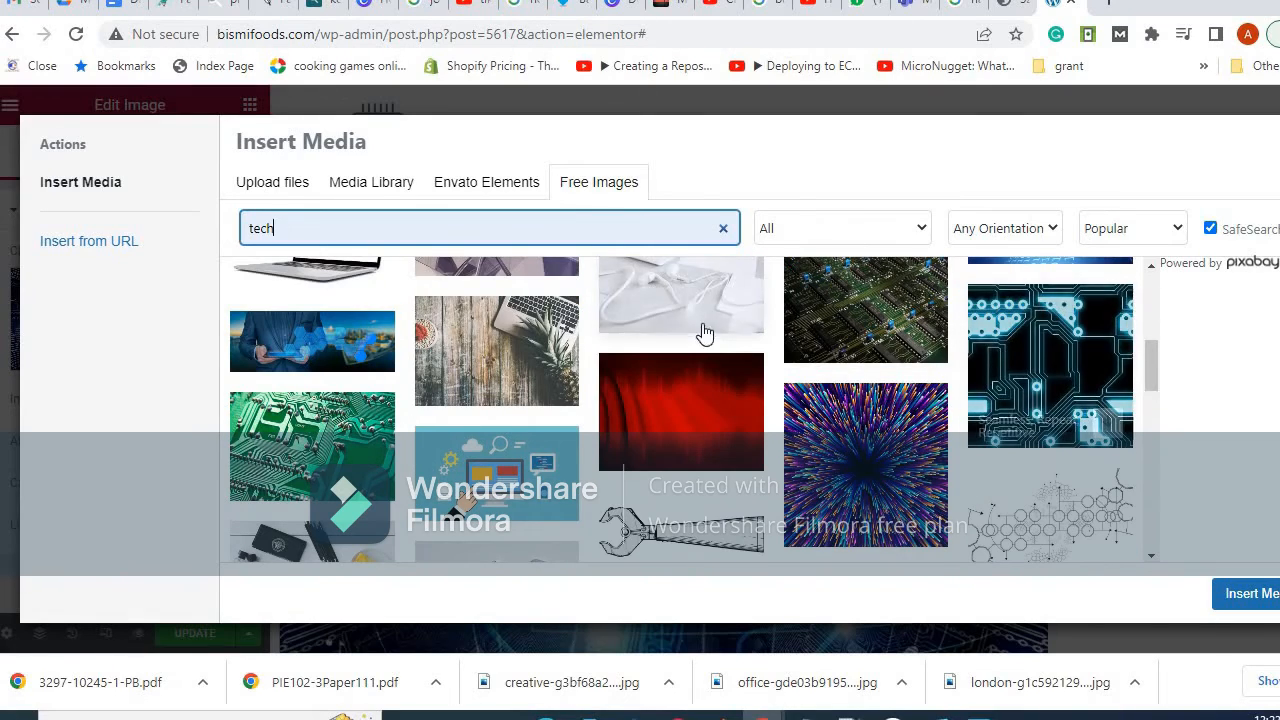
scroll(700, 334, "down", 5)
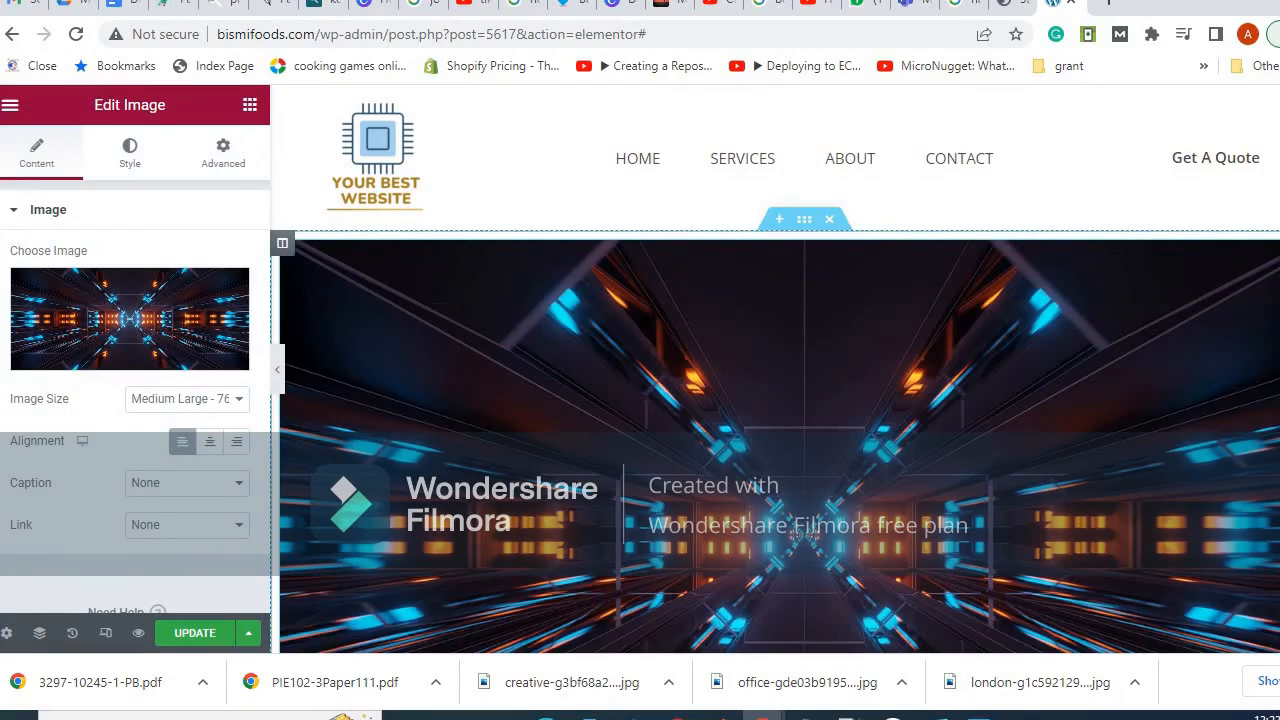
scroll(920, 398, "down", 5)
scroll(920, 397, "up", 5)
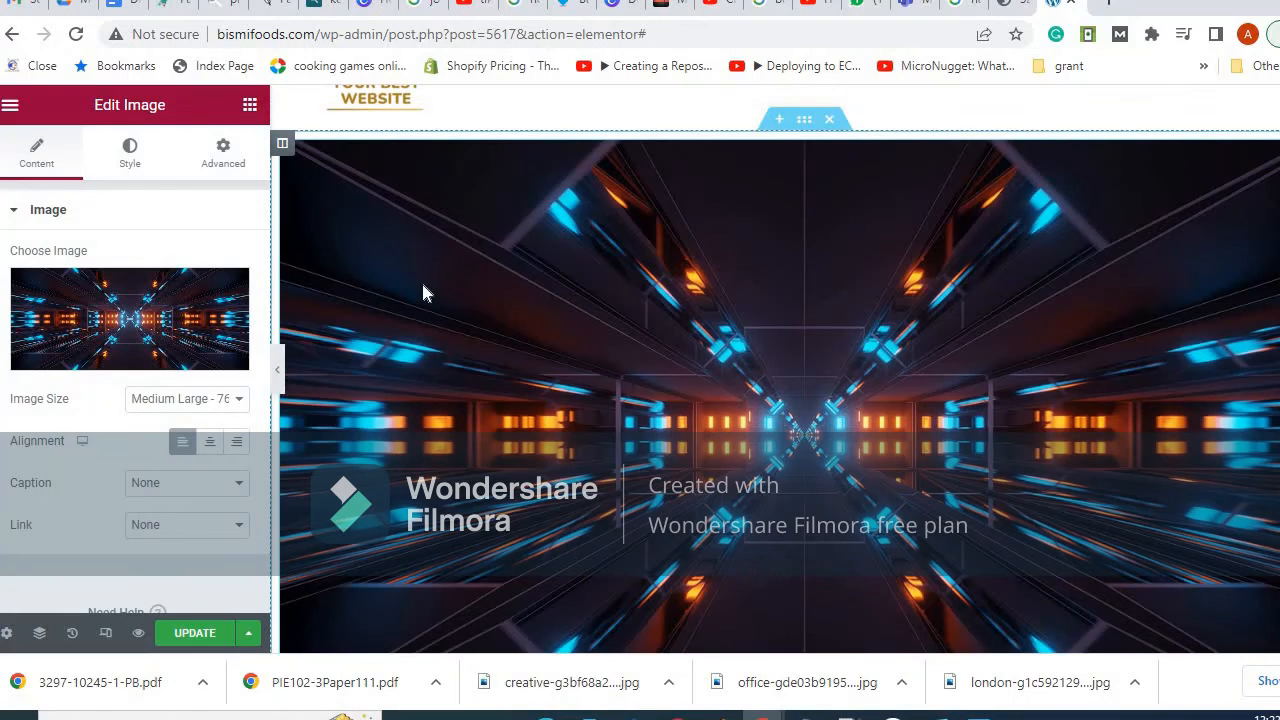
Add a Heading widget directly above the hero image.
left_click(250, 104)
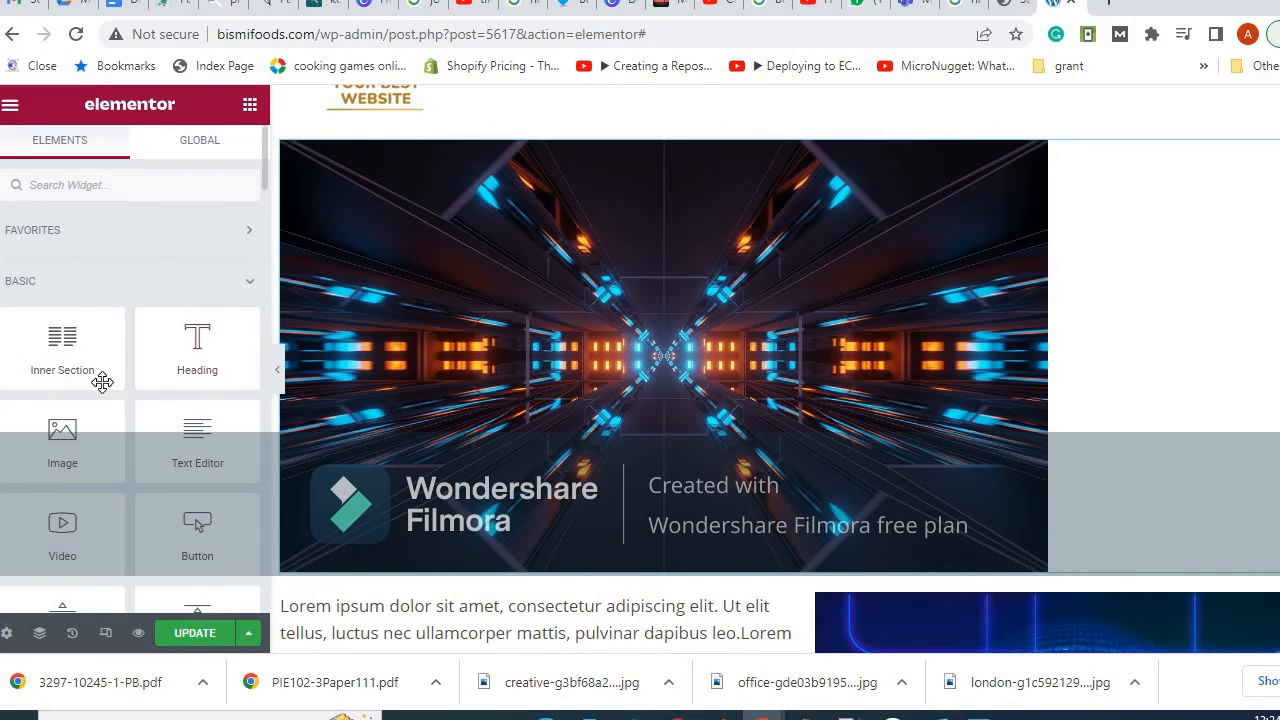
left_click_drag(73, 357, 676, 298)
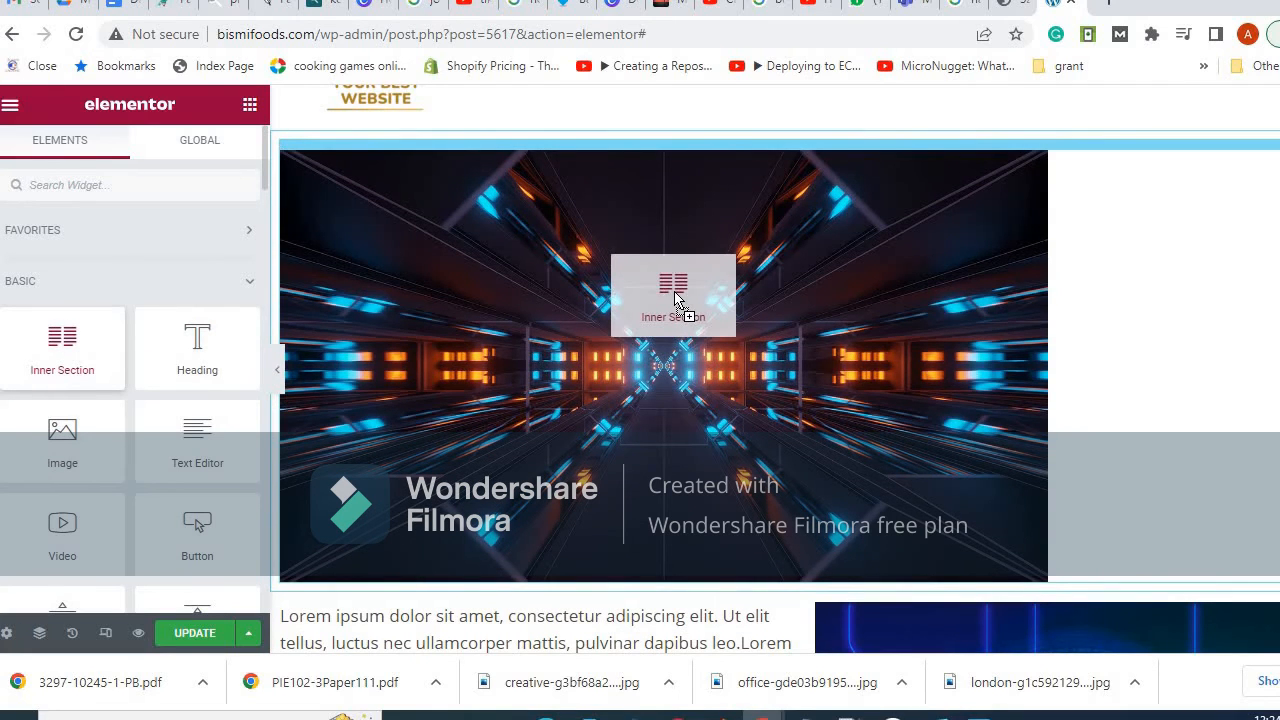
left_click_drag(676, 298, 60, 345)
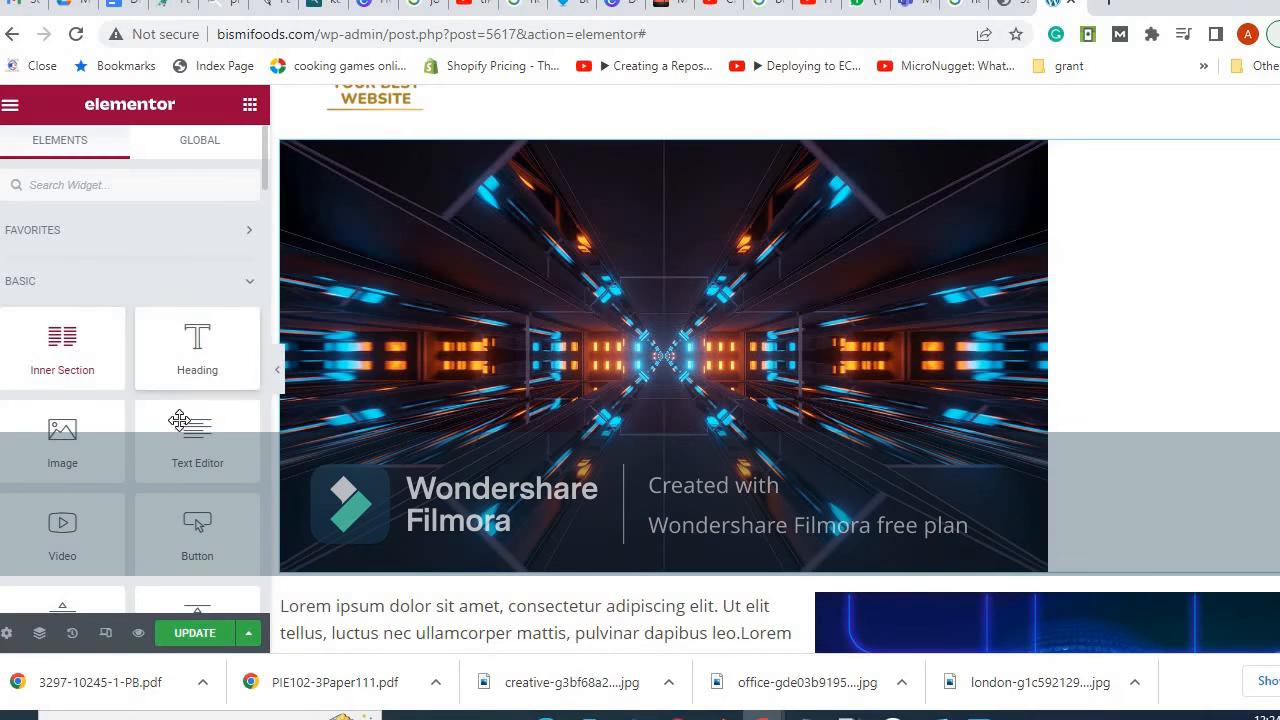
left_click_drag(203, 345, 661, 177)
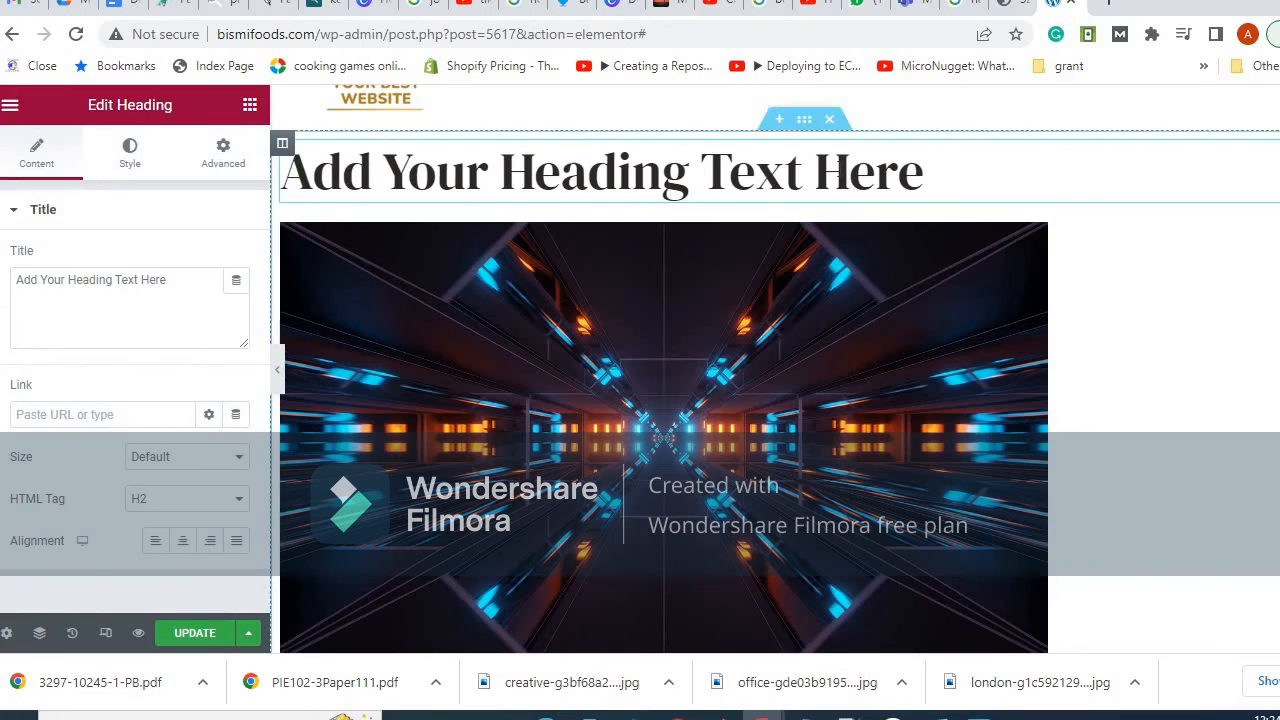
Replace the placeholder text of the heading above the hero image with "MK TECH AGENCY".
triple_click(843, 166)
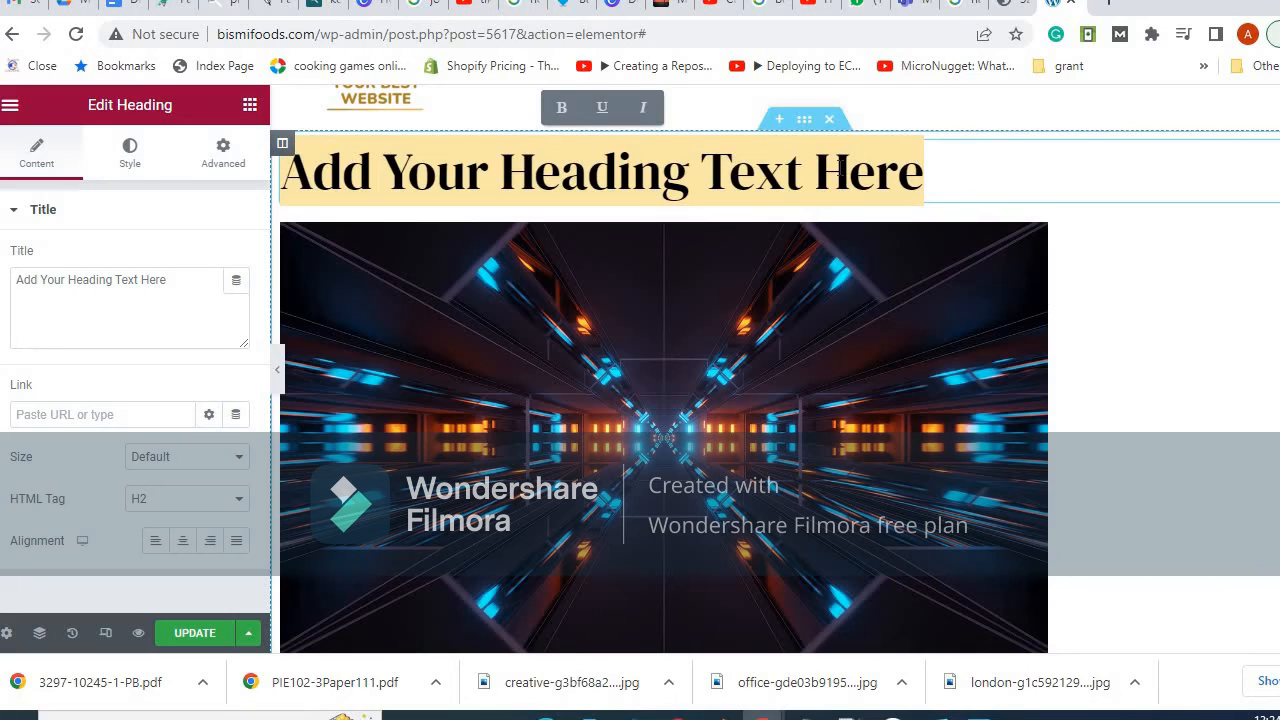
type("MK")
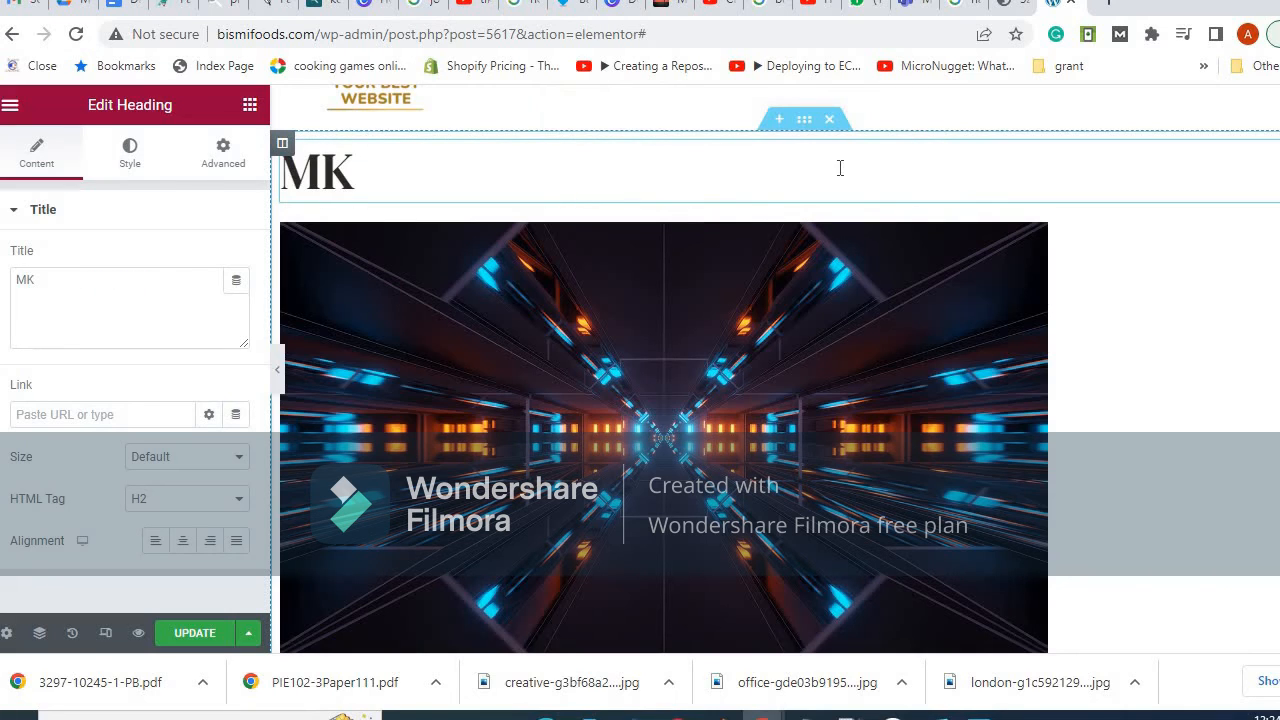
type(" TEc")
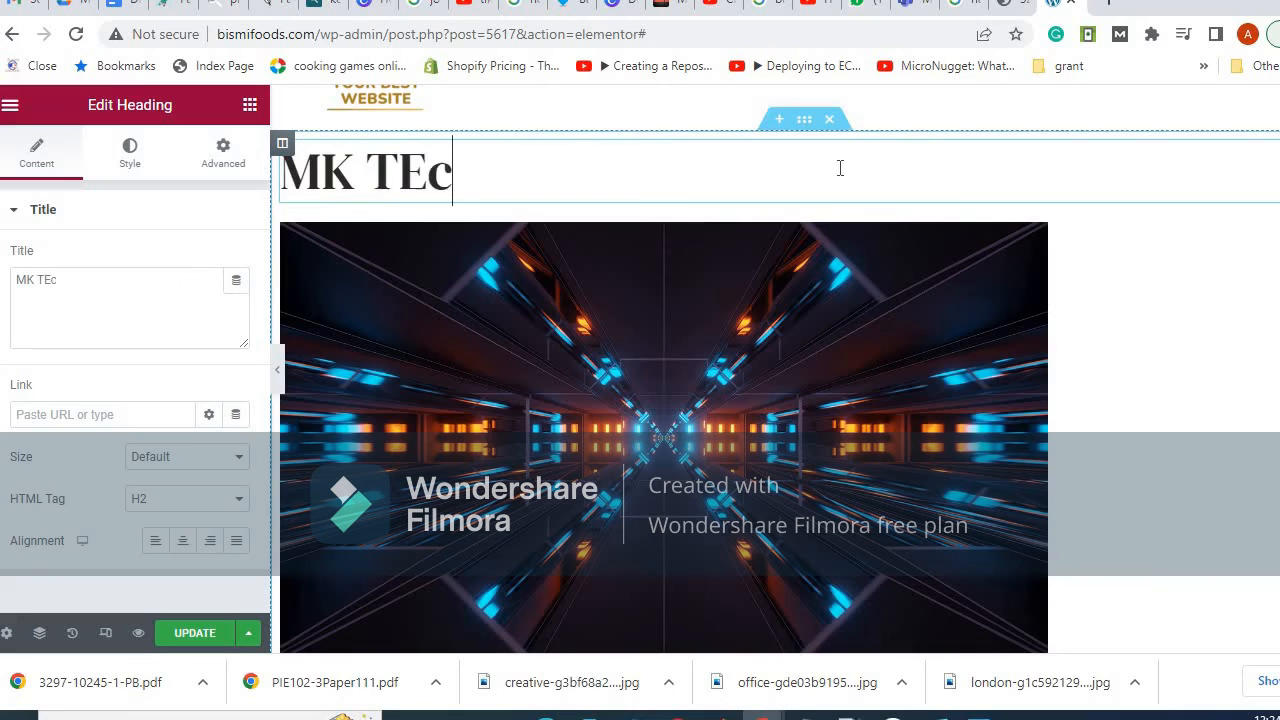
key("BackSpace")
key("BackSpace")
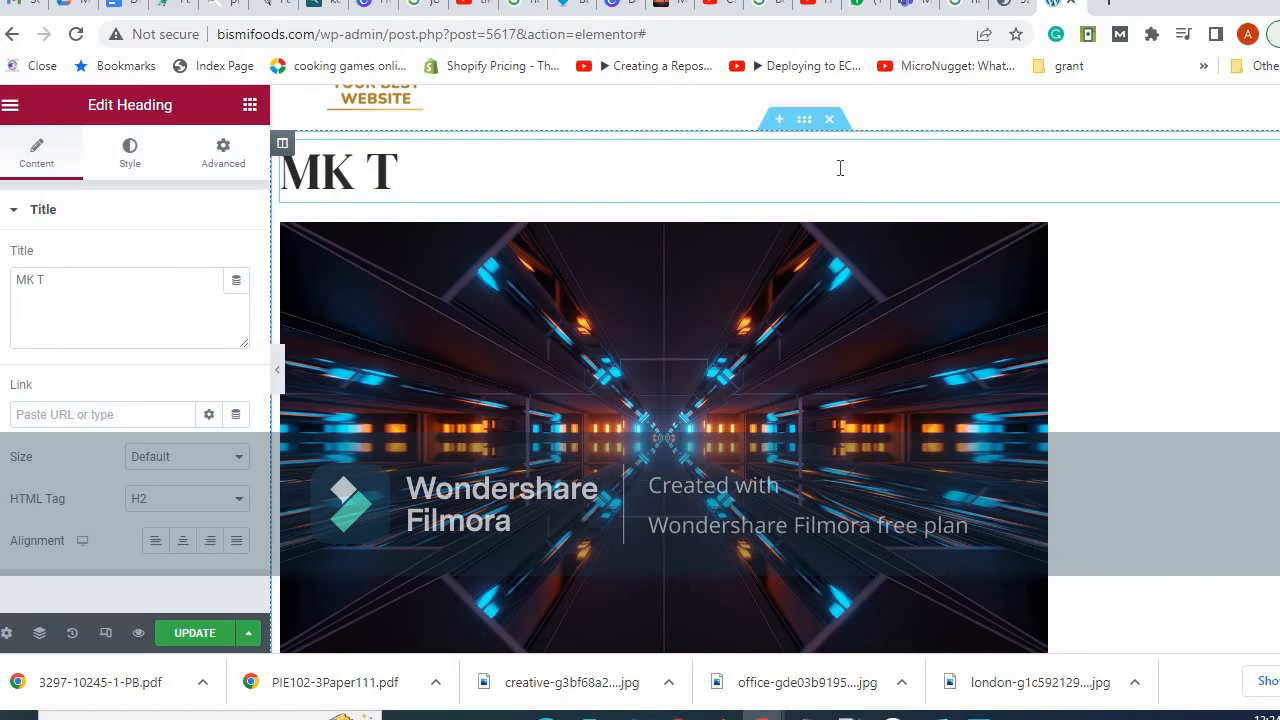
type("e")
key("BackSpace")
type("EC")
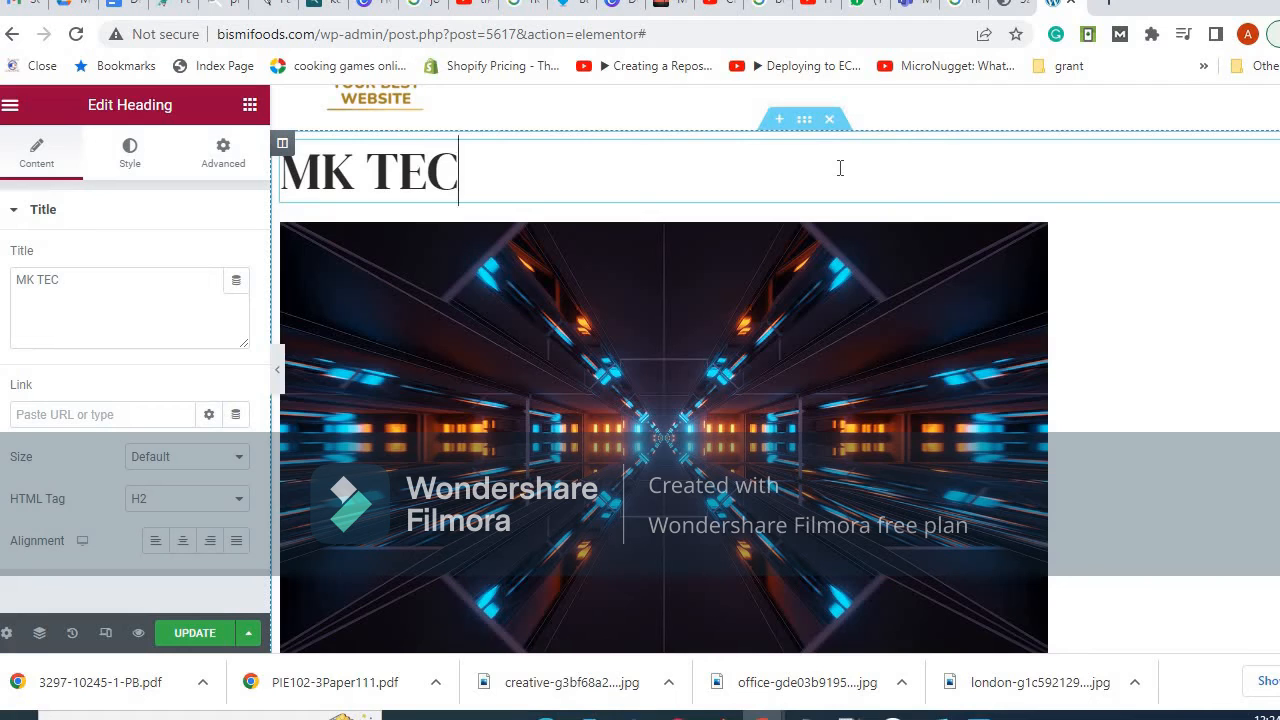
type("H Age")
key("BackSpace")
key("BackSpace")
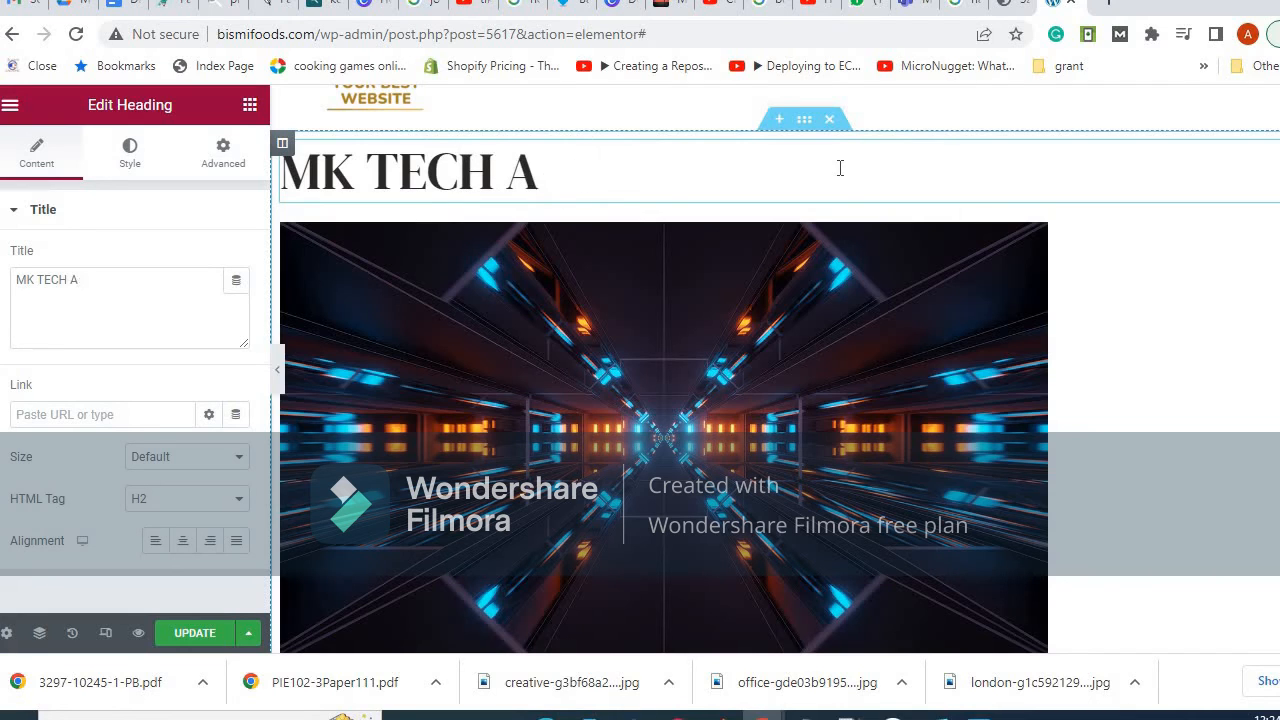
type("GENCY")
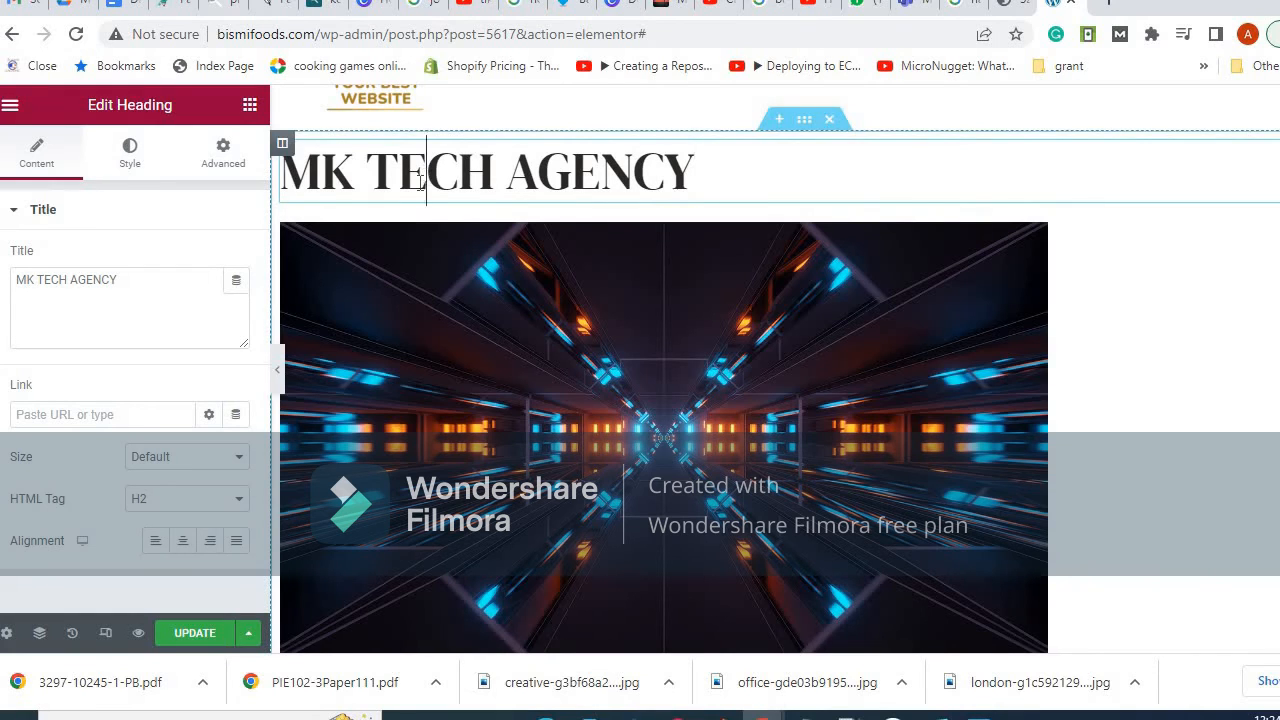
Change the text color of the "MK TECH AGENCY" heading to blue #1922DB.
left_click(130, 153)
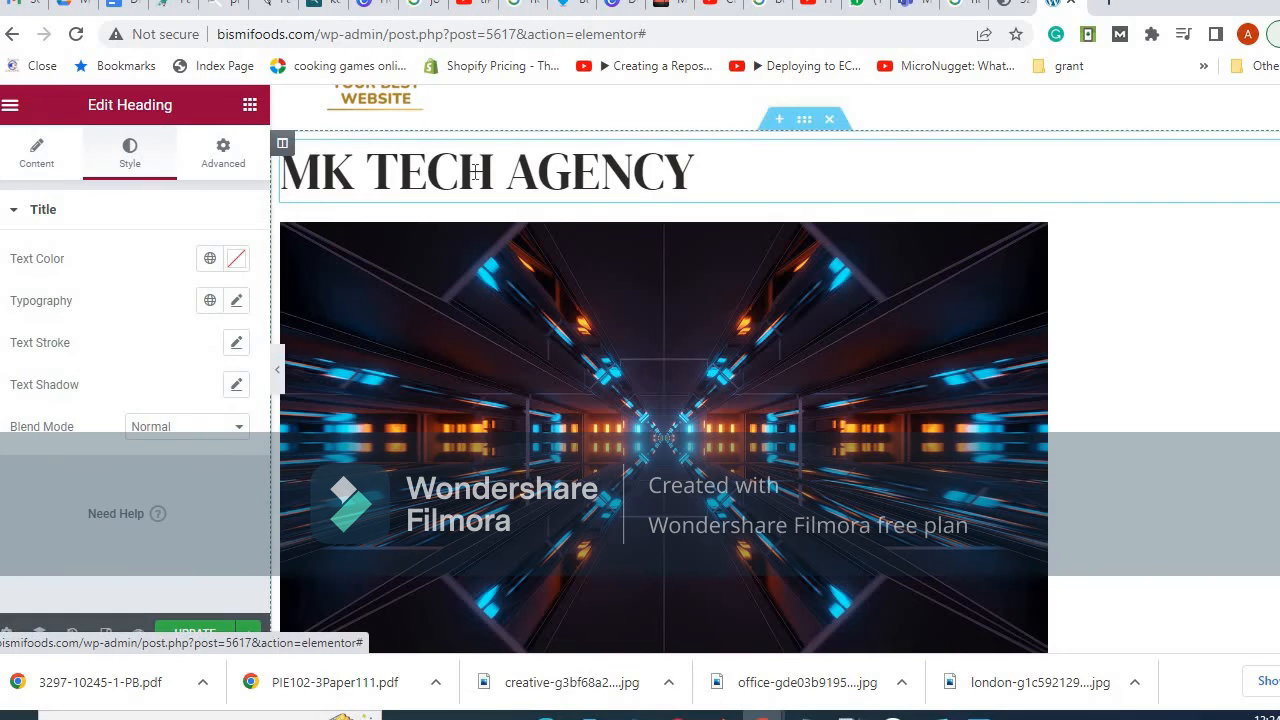
left_click(237, 260)
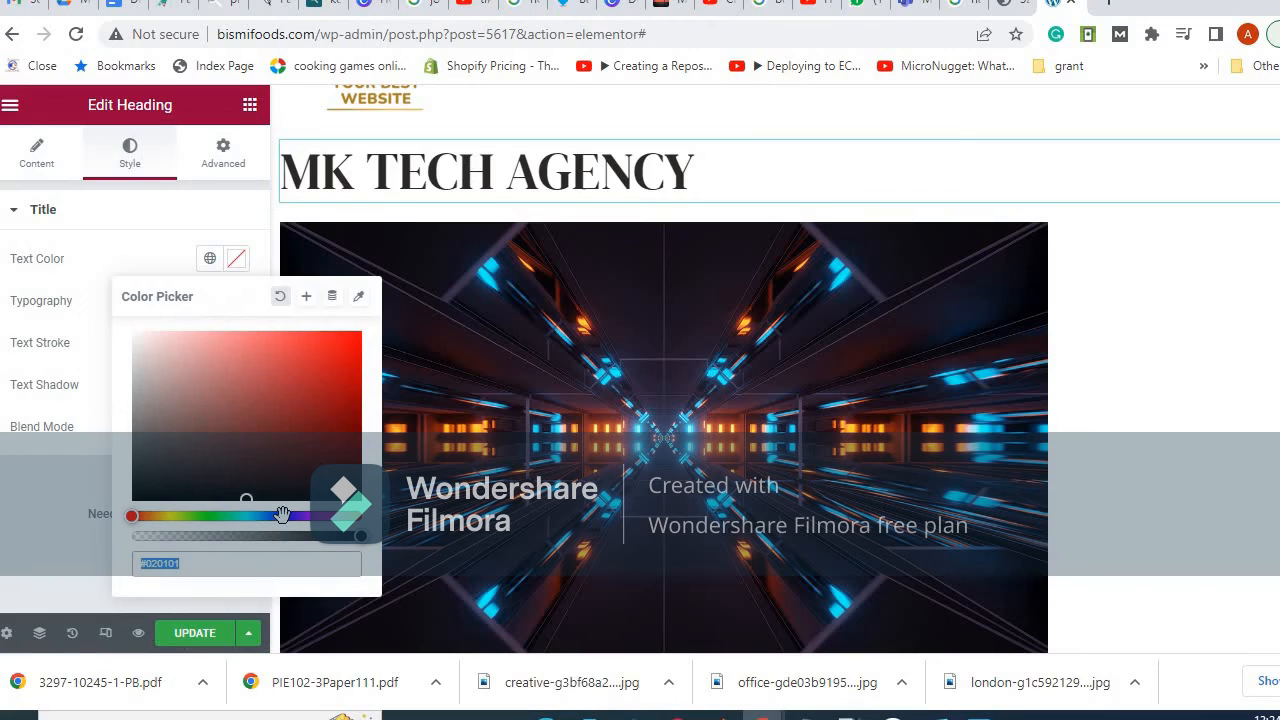
left_click(283, 515)
left_click(335, 356)
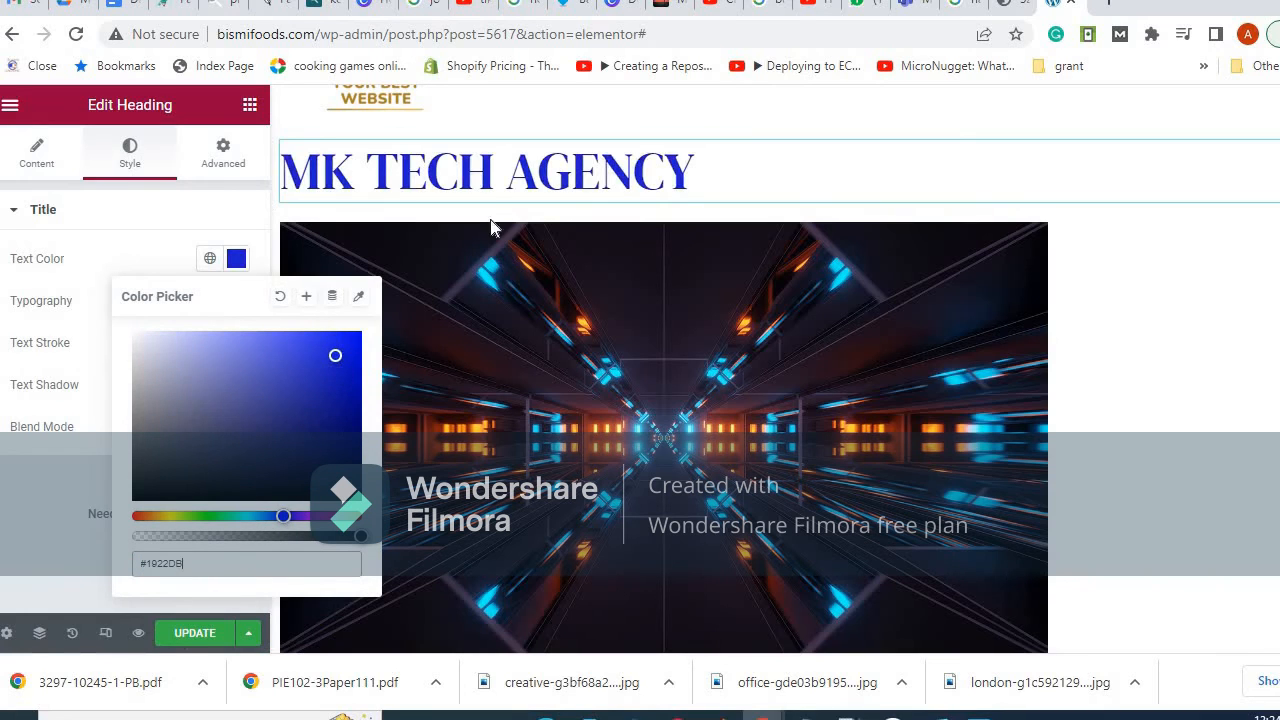
left_click(35, 262)
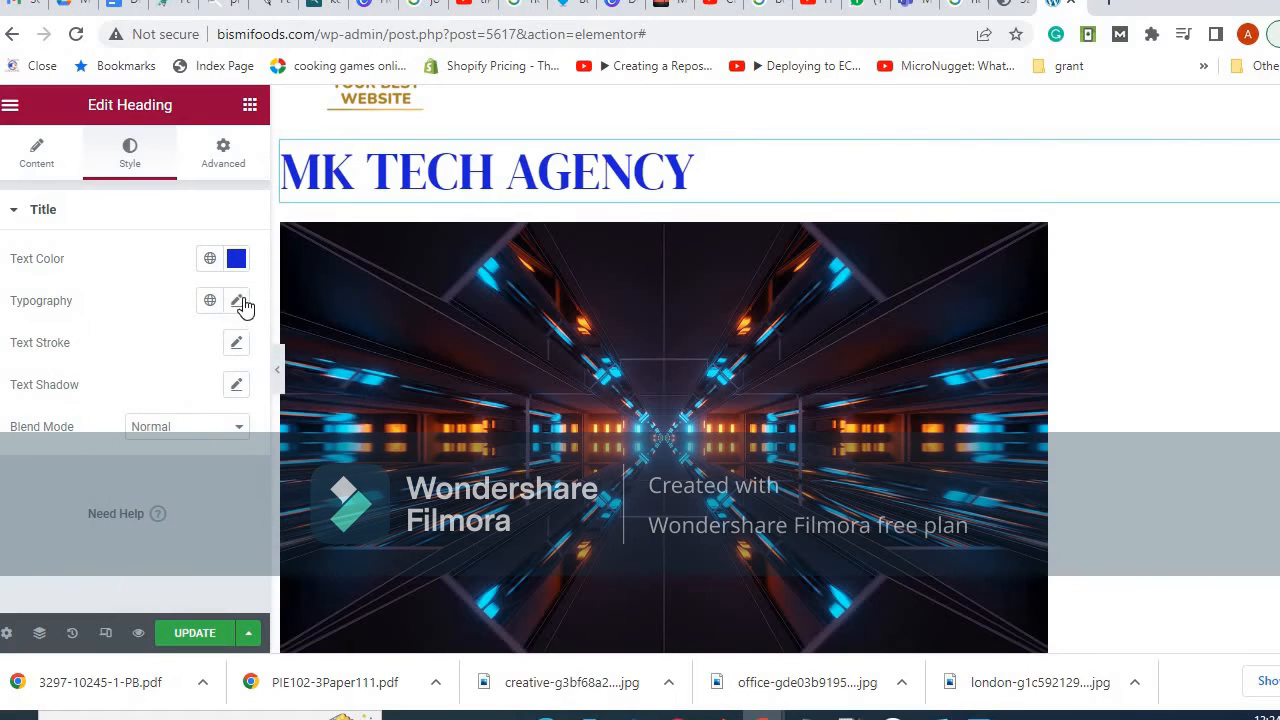
Center-align the "MK TECH AGENCY" heading and the hero image beneath it.
left_click(236, 302)
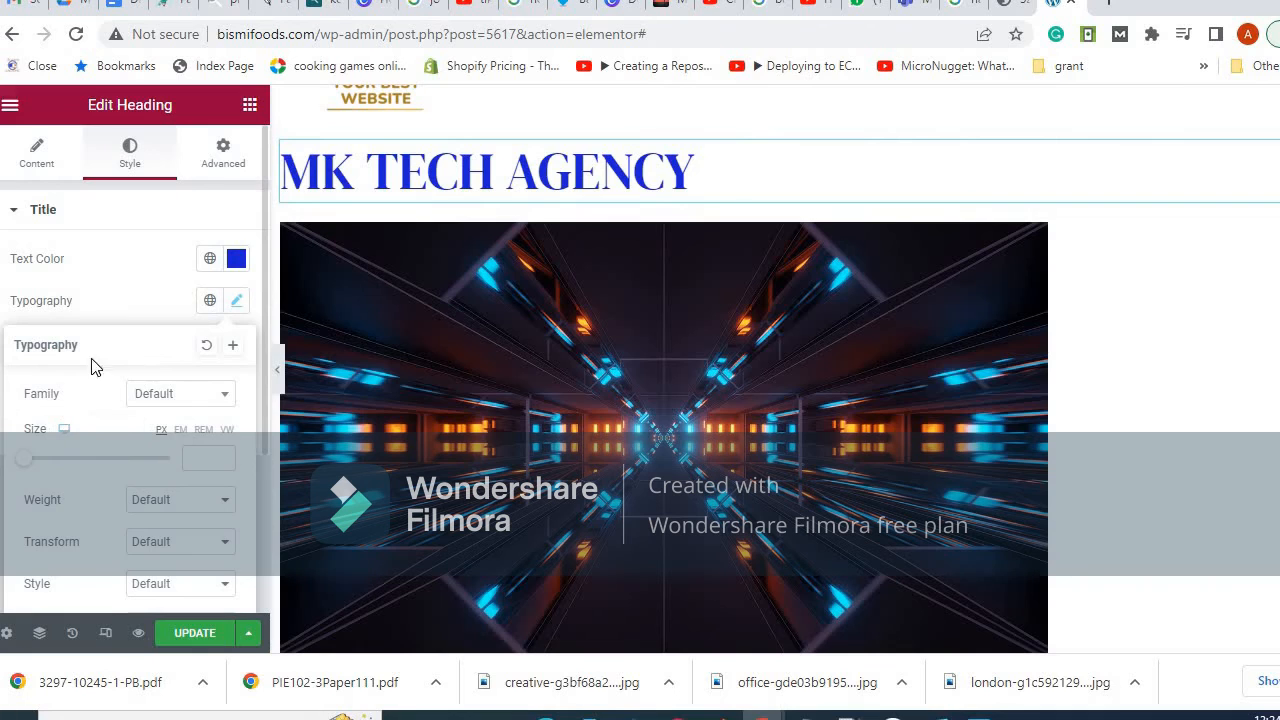
left_click(72, 260)
left_click(36, 155)
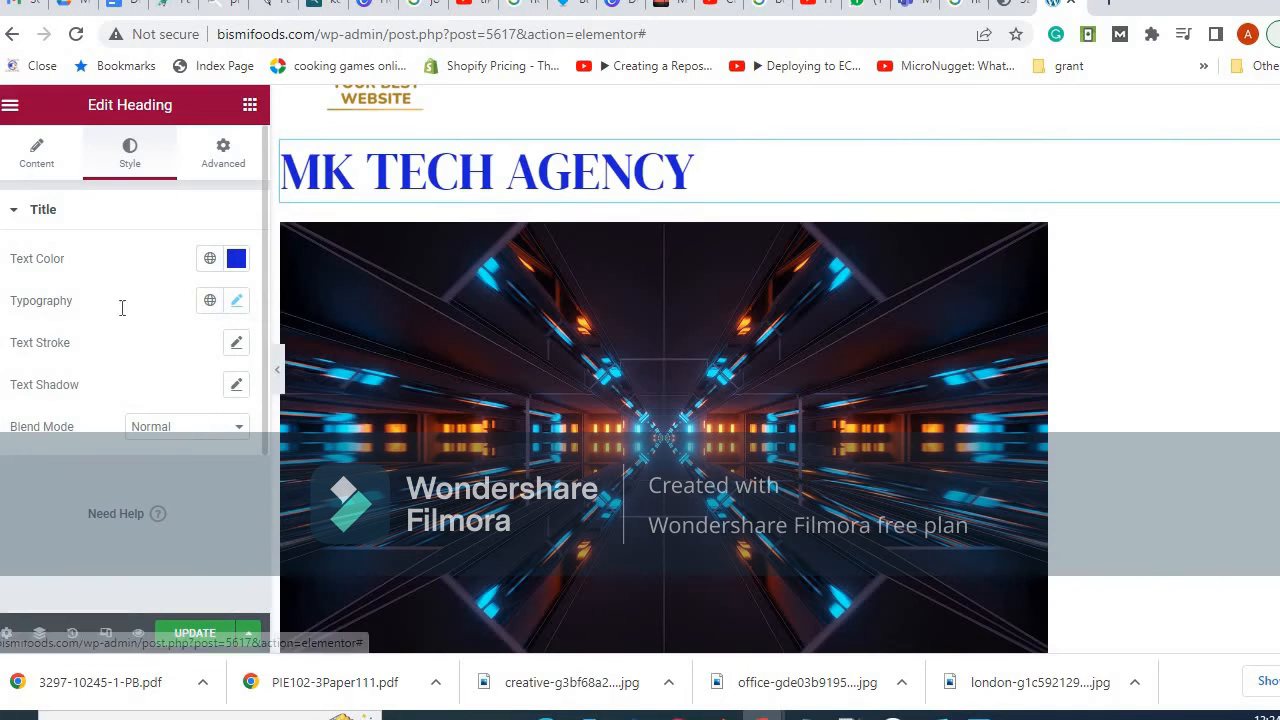
left_click(182, 542)
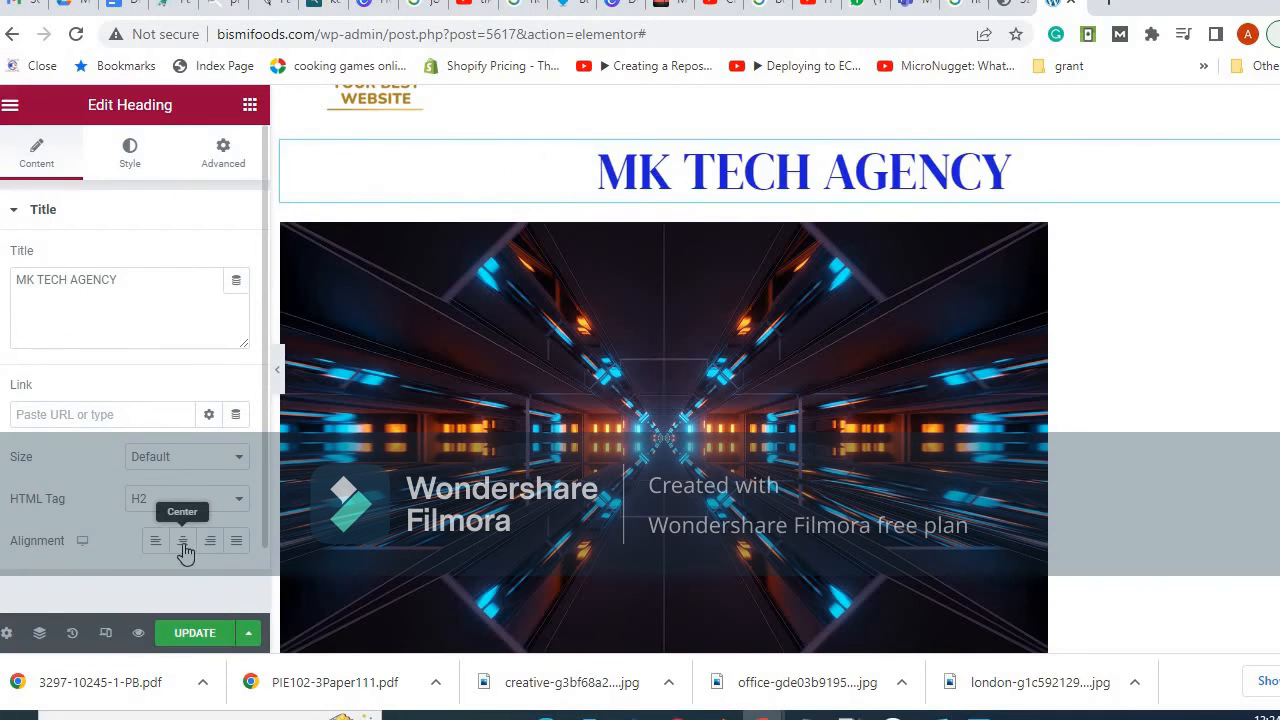
left_click(735, 358)
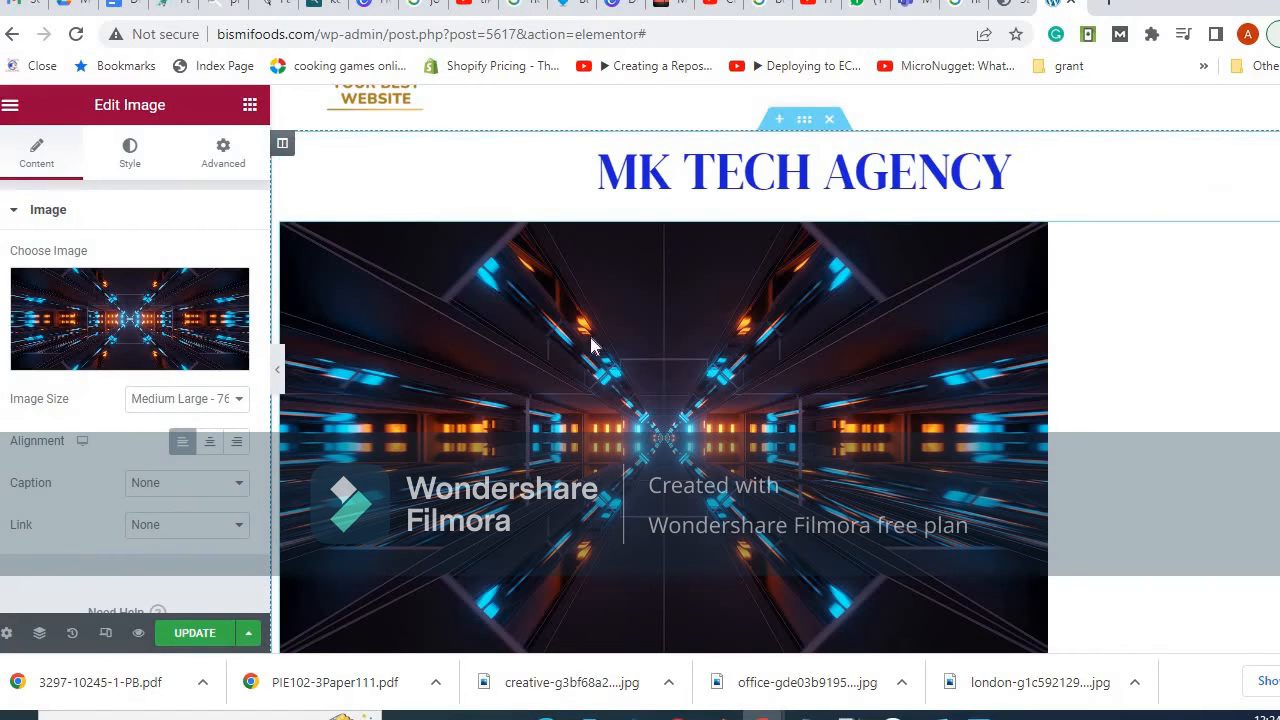
left_click(210, 444)
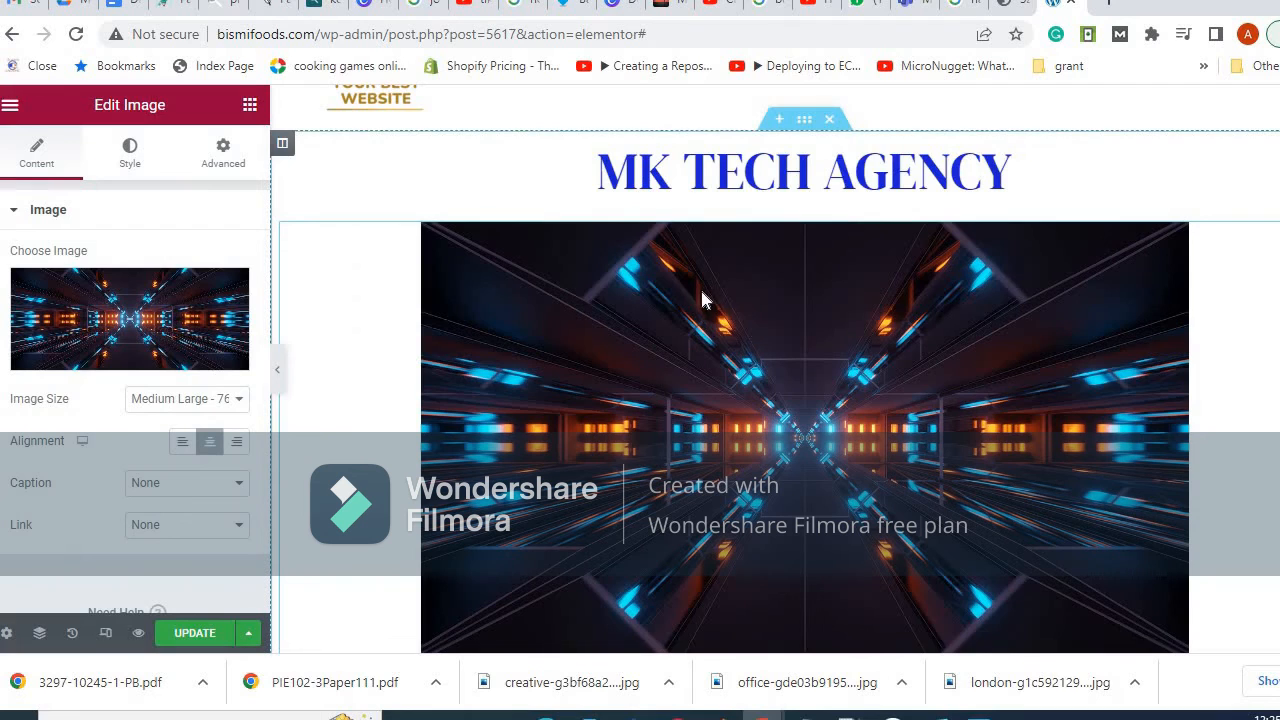
Check the style settings of the "MK TECH AGENCY" heading and save the page changes.
left_click(714, 176)
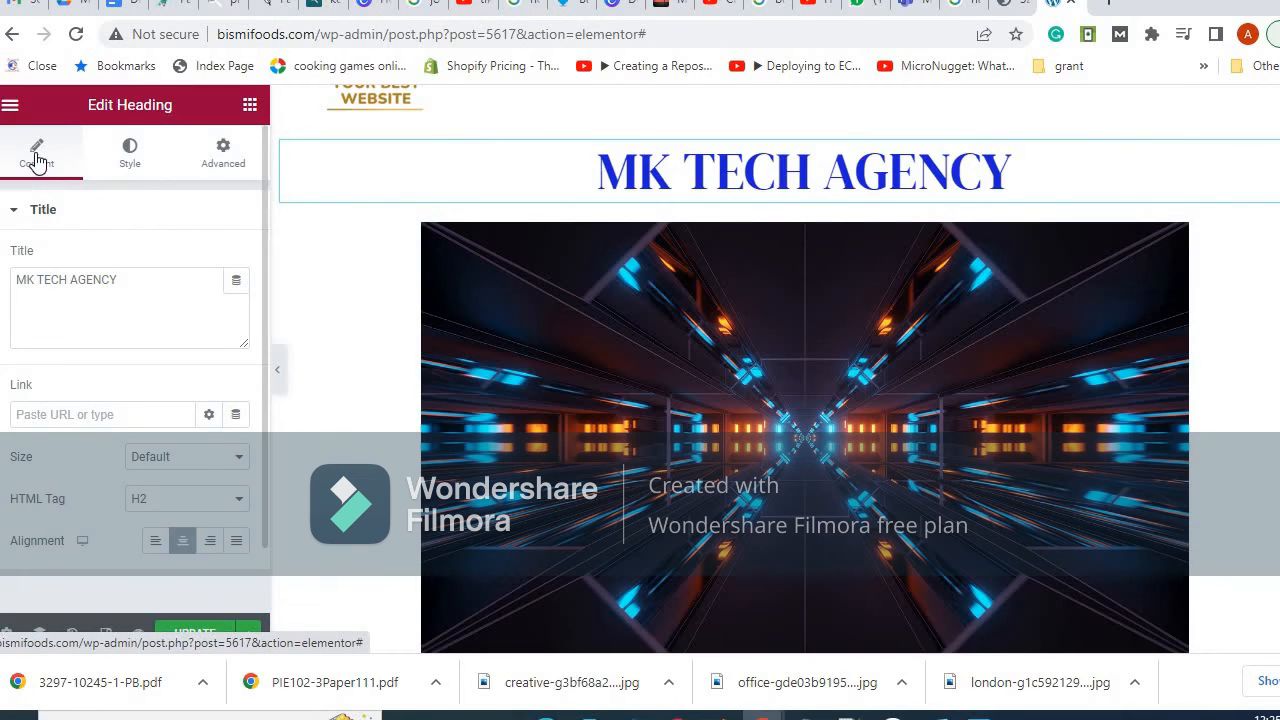
left_click(130, 150)
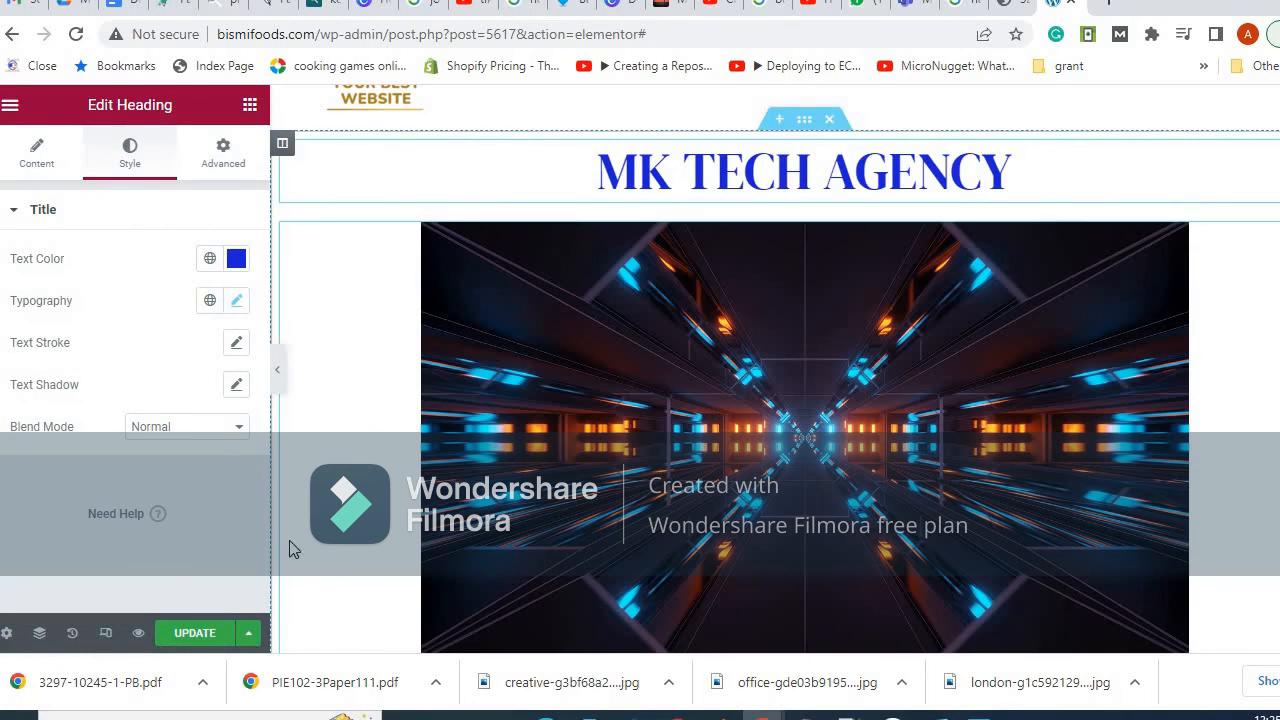
left_click(192, 633)
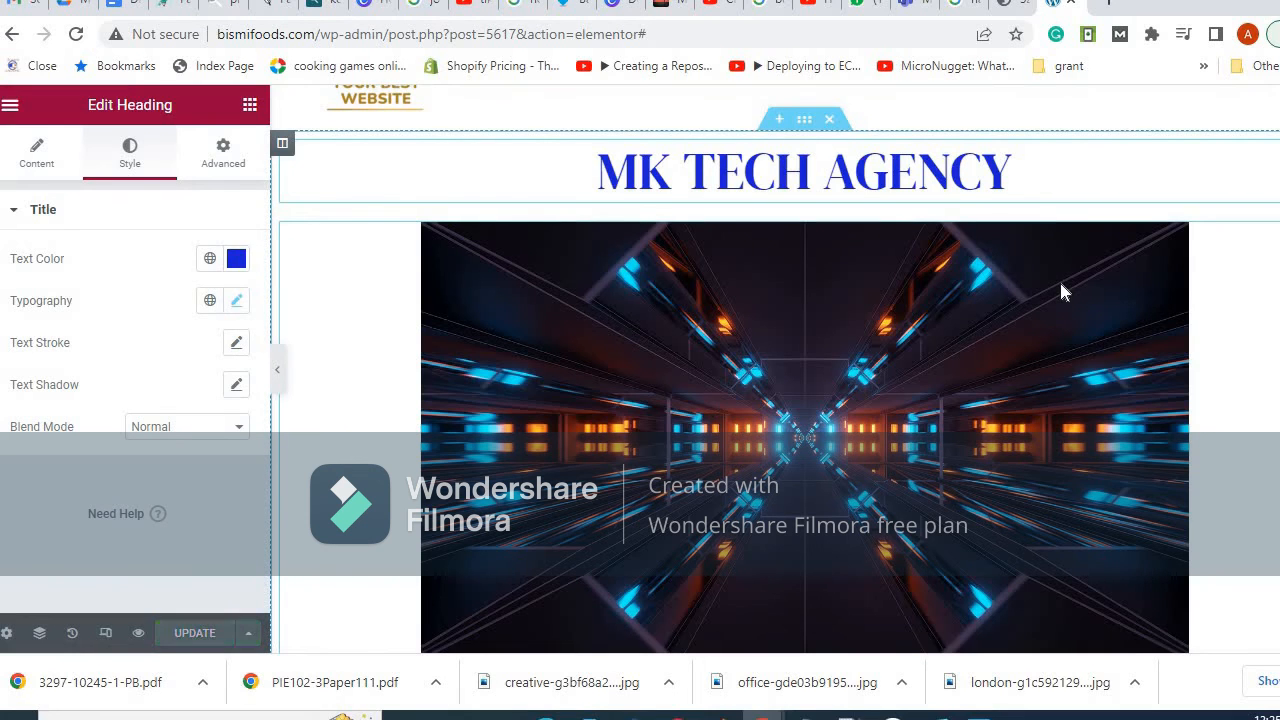
Review the updated page layout from the hero heading through the testimonial section to the last section.
scroll(1060, 290, "down", 3)
scroll(1058, 293, "down", 3)
scroll(1058, 294, "up", 7)
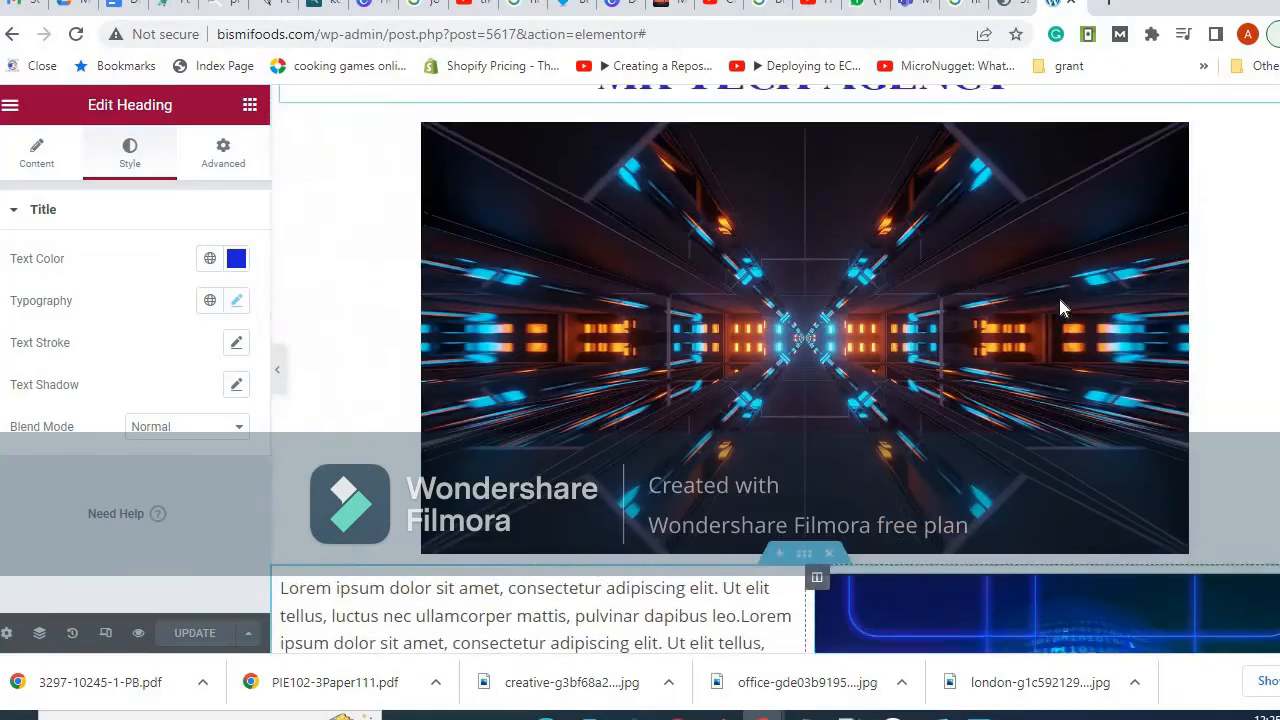
scroll(1058, 294, "down", 6)
scroll(1051, 295, "down", 12)
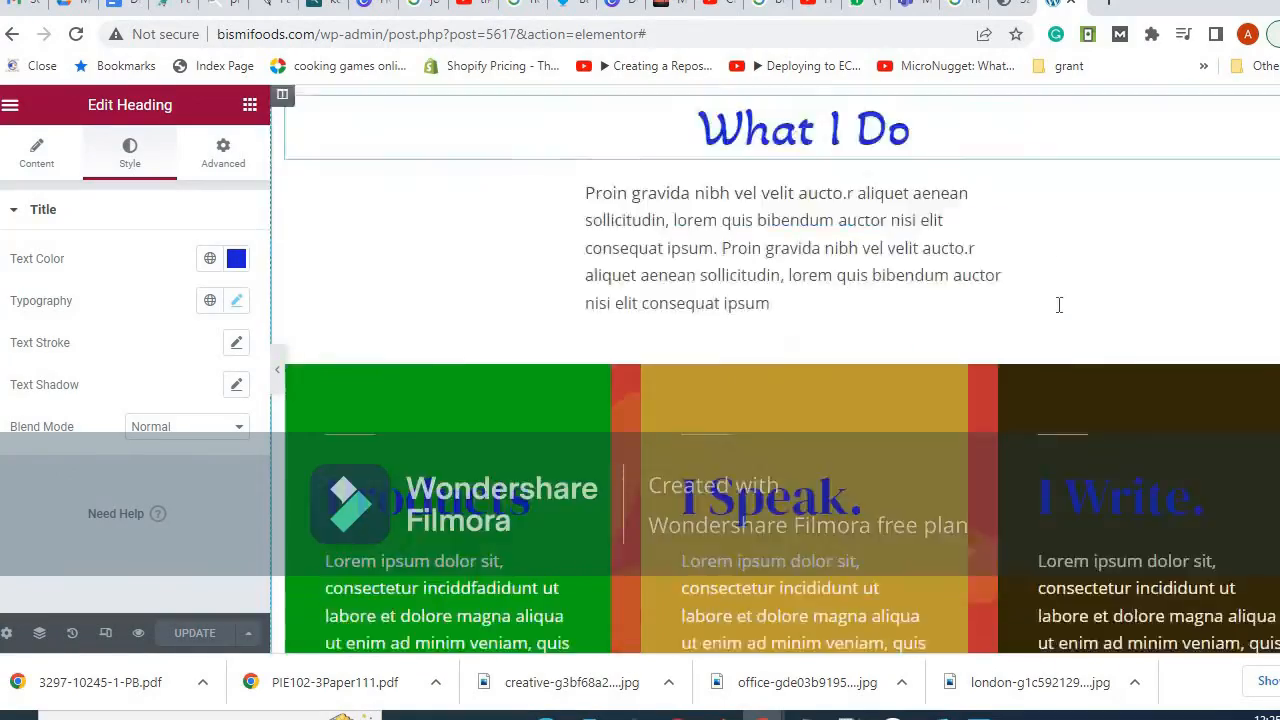
scroll(1065, 309, "down", 15)
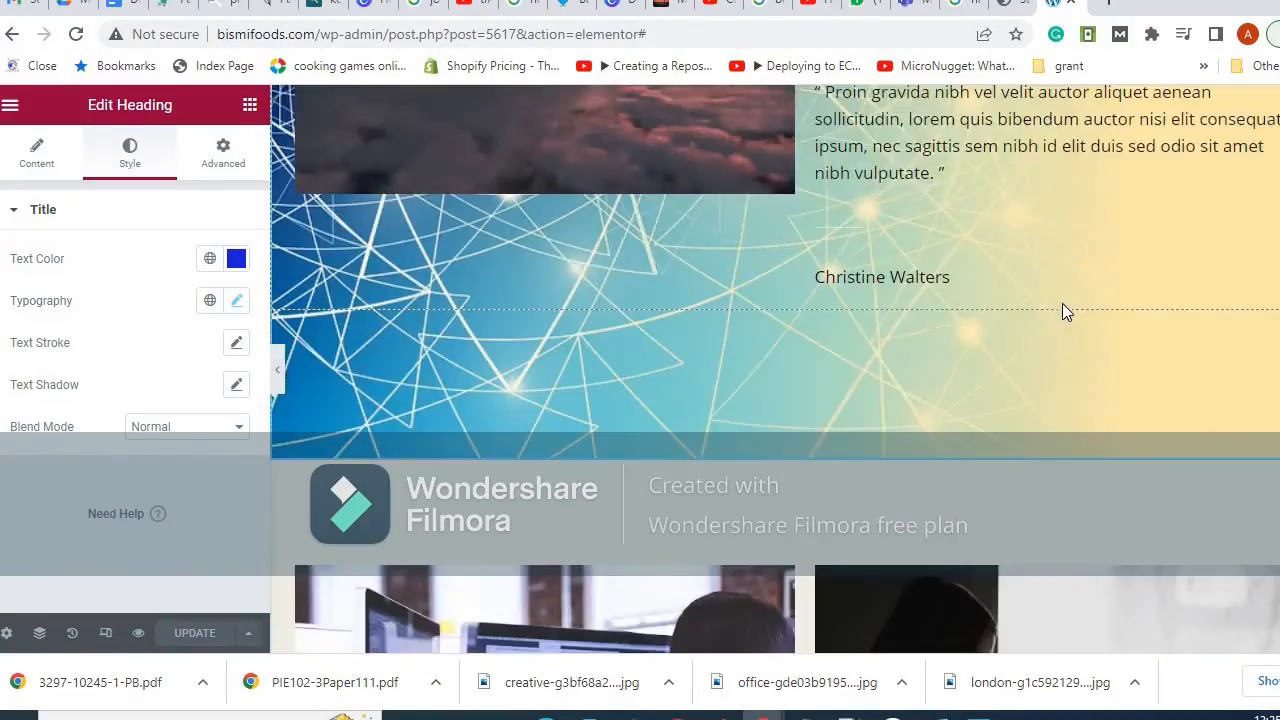
scroll(1058, 305, "down", 12)
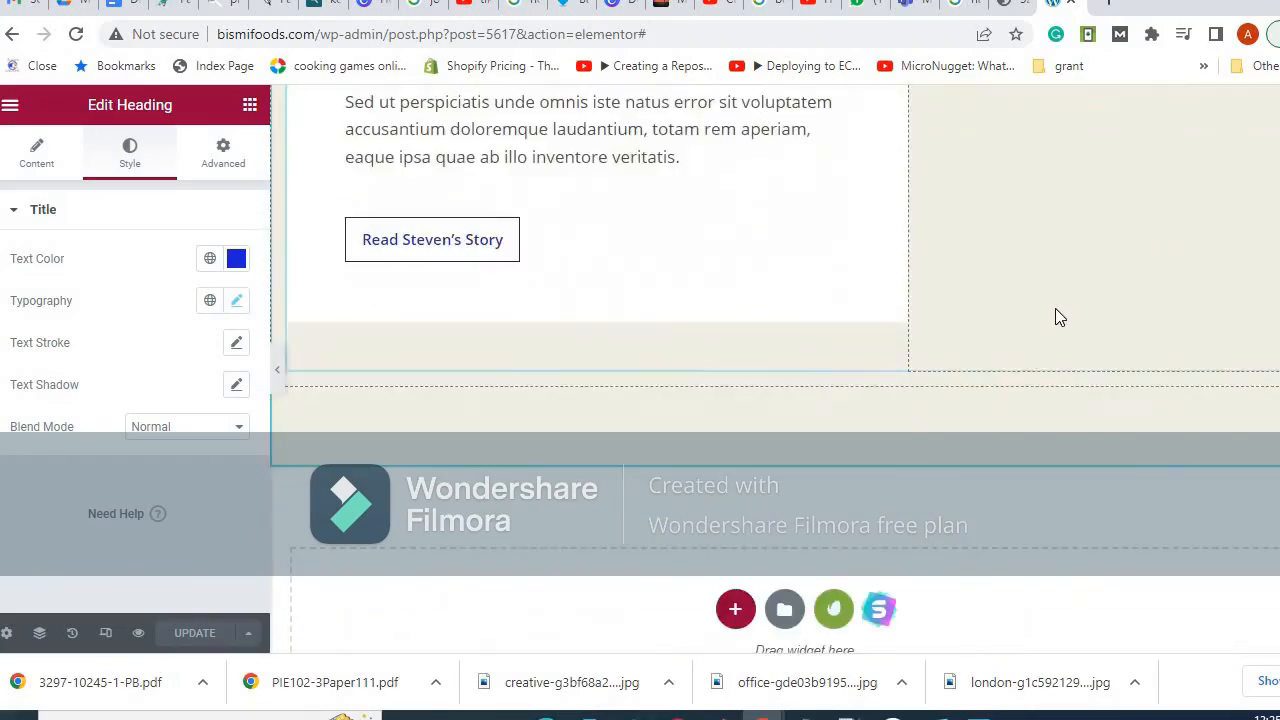
scroll(1062, 304, "up", 6)
scroll(1066, 305, "up", 15)
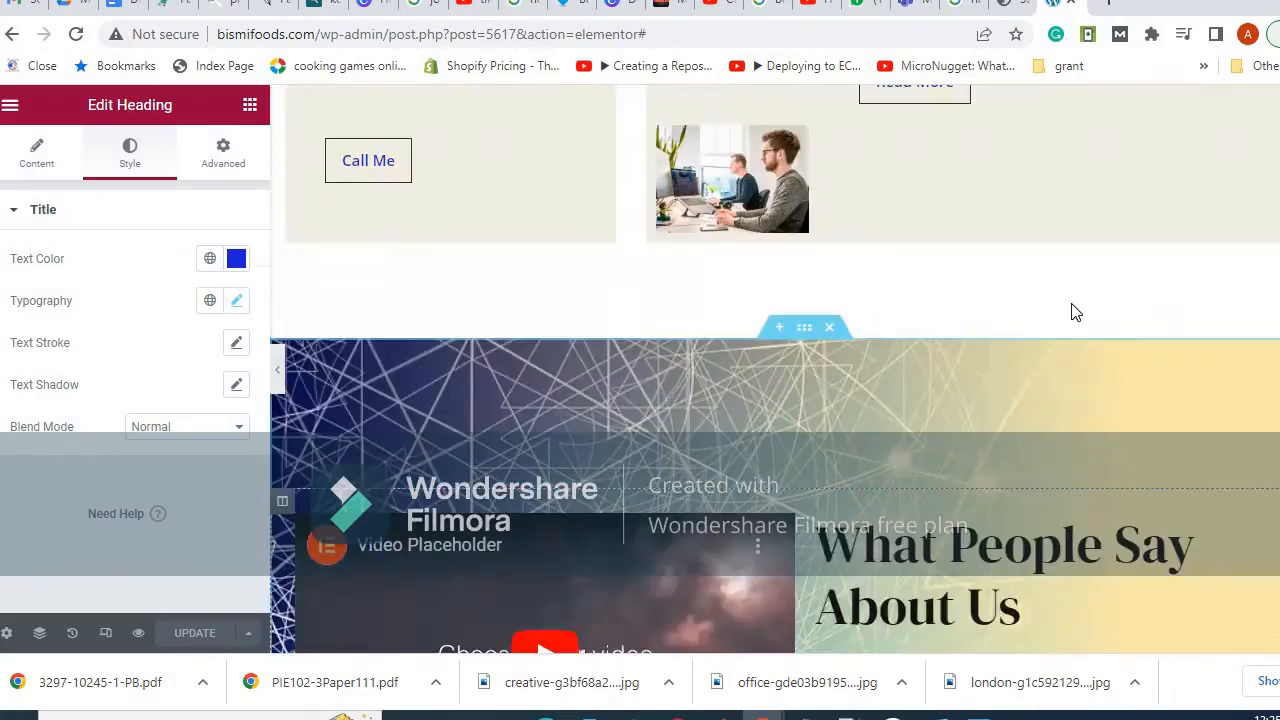
Examine the page from the hero image through the "As Featured On TV:" and "What I Do" sections to the colored service cards.
scroll(1072, 308, "up", 10)
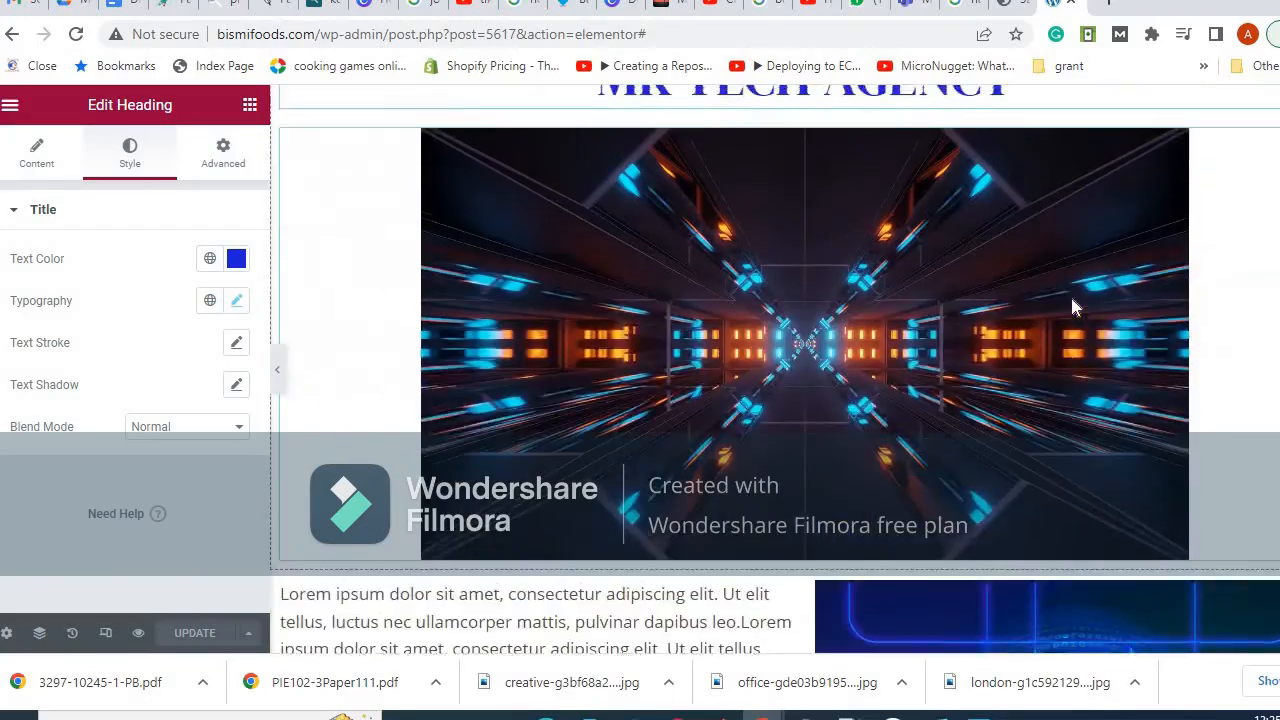
scroll(1072, 308, "down", 5)
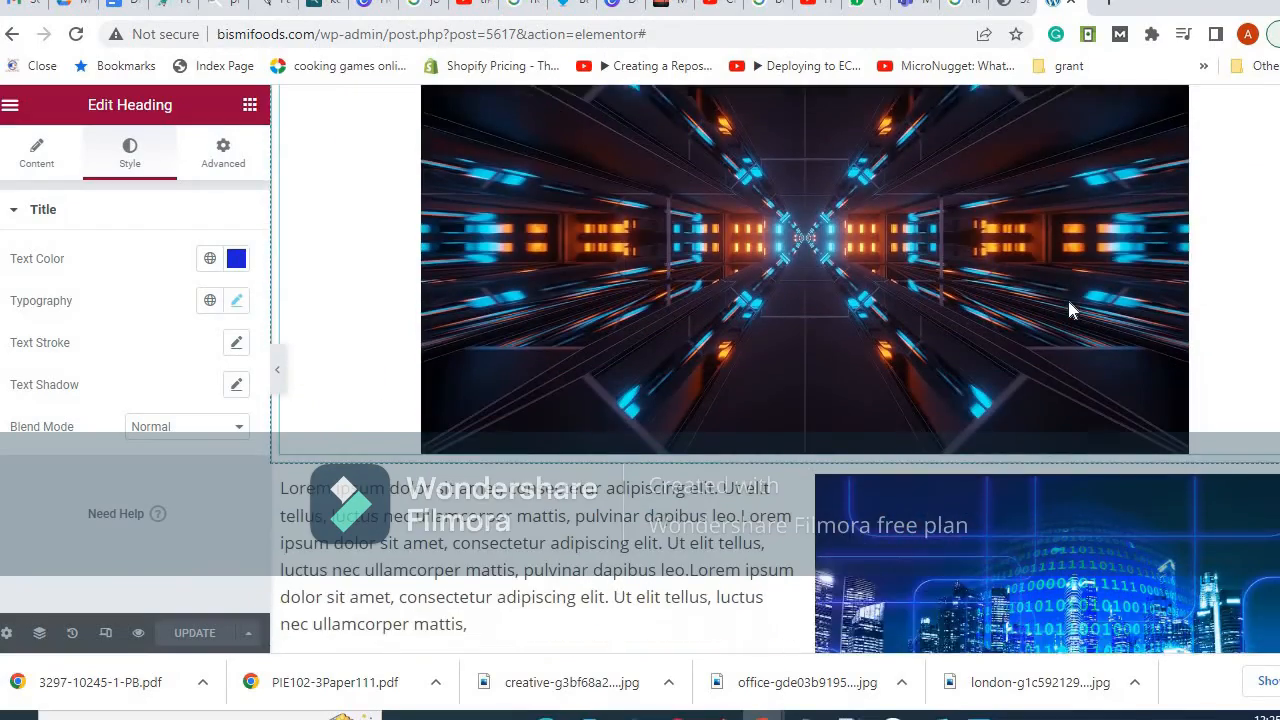
scroll(1066, 303, "down", 8)
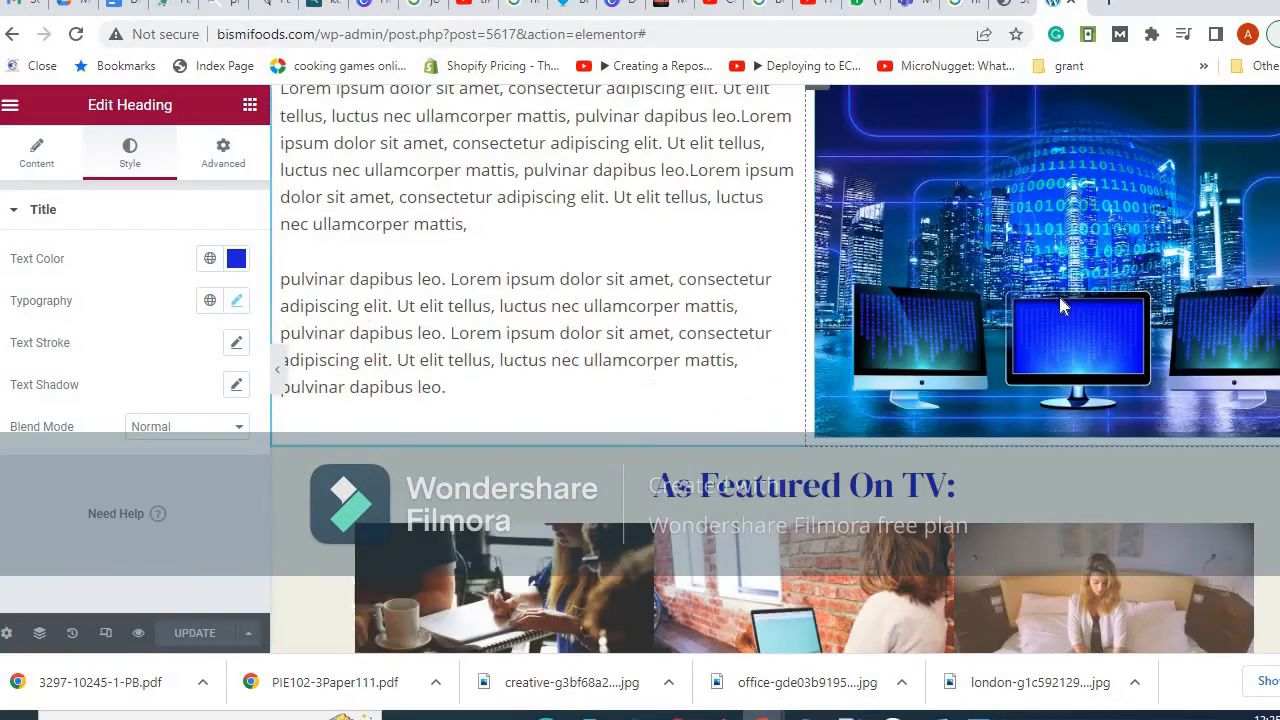
scroll(1059, 308, "down", 6)
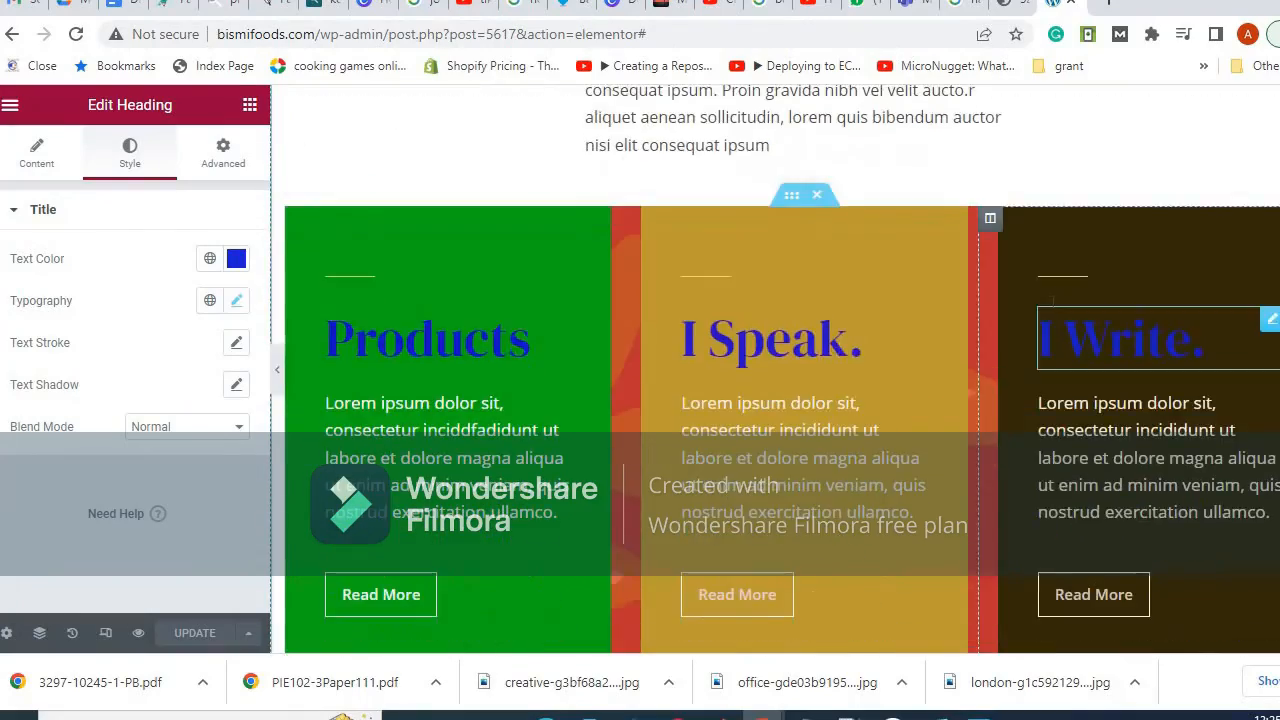
scroll(1051, 310, "up", 3)
scroll(1052, 318, "up", 14)
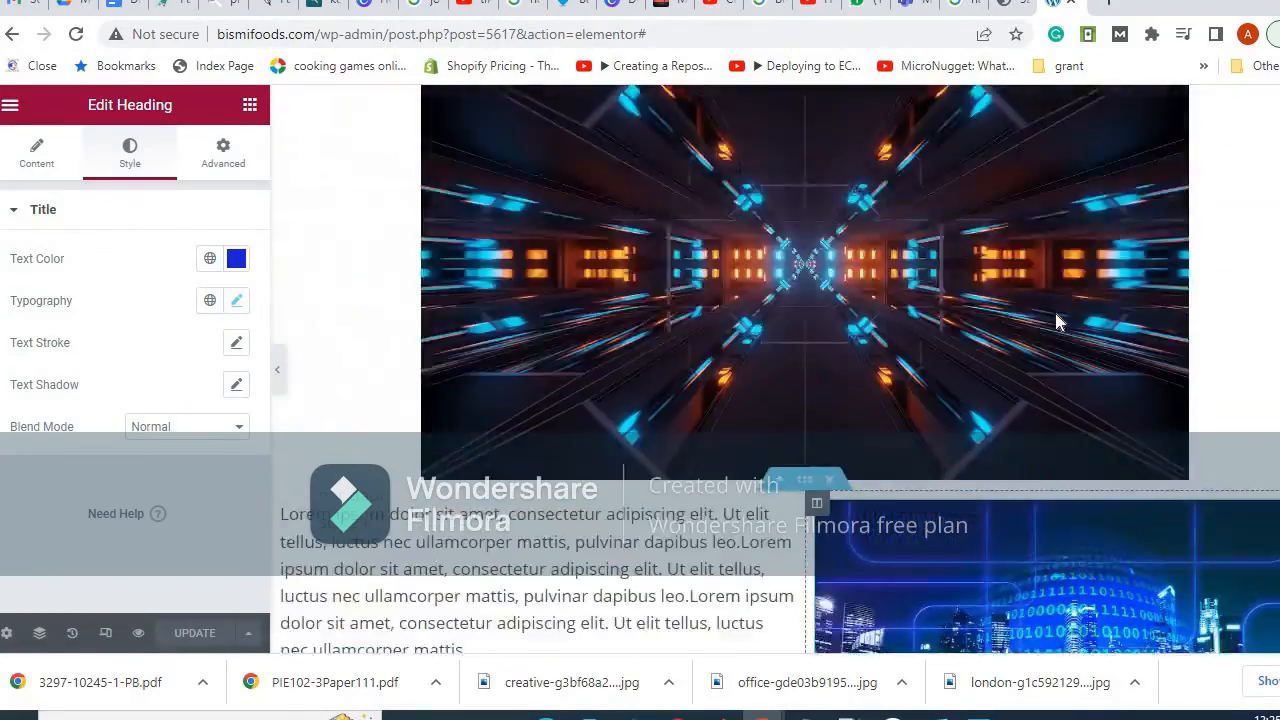
scroll(1055, 315, "down", 4)
scroll(1055, 322, "down", 6)
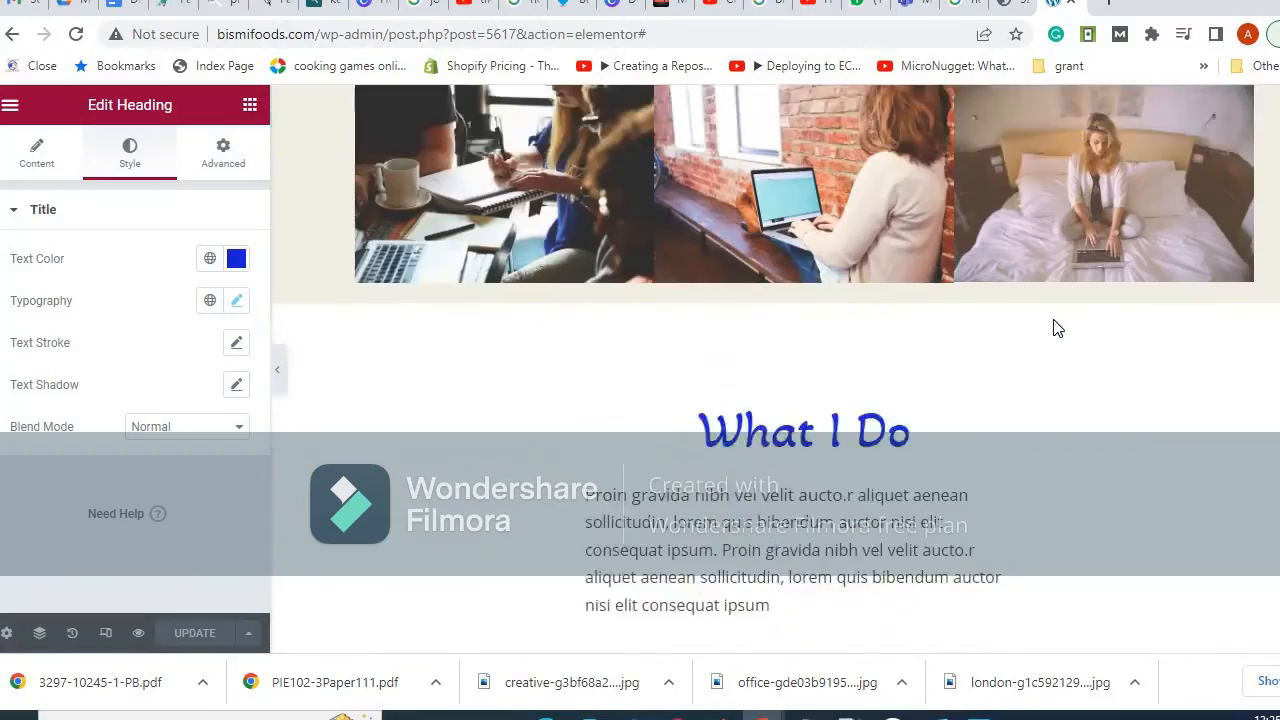
scroll(1052, 320, "up", 15)
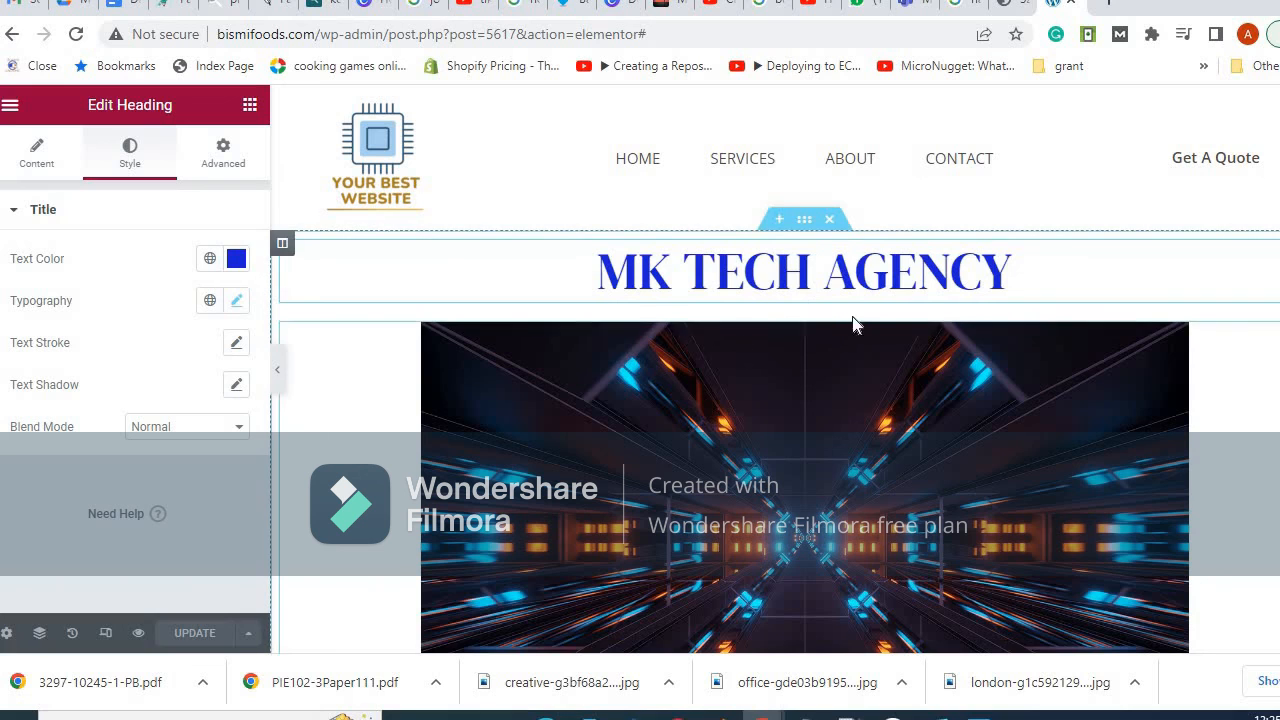
Check the whole page layout from the "MK TECH AGENCY" heading down to the "What People Say About Us" and "Our Success Story" sections.
scroll(757, 380, "down", 5)
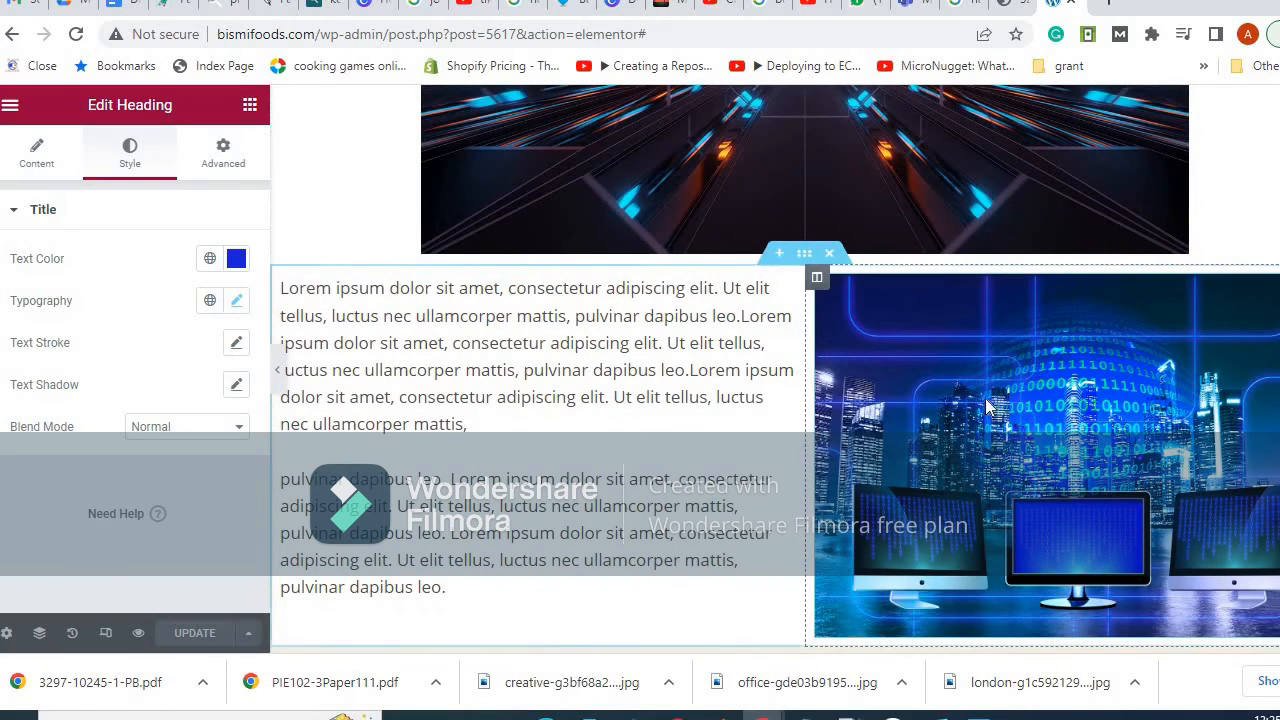
scroll(700, 386, "down", 15)
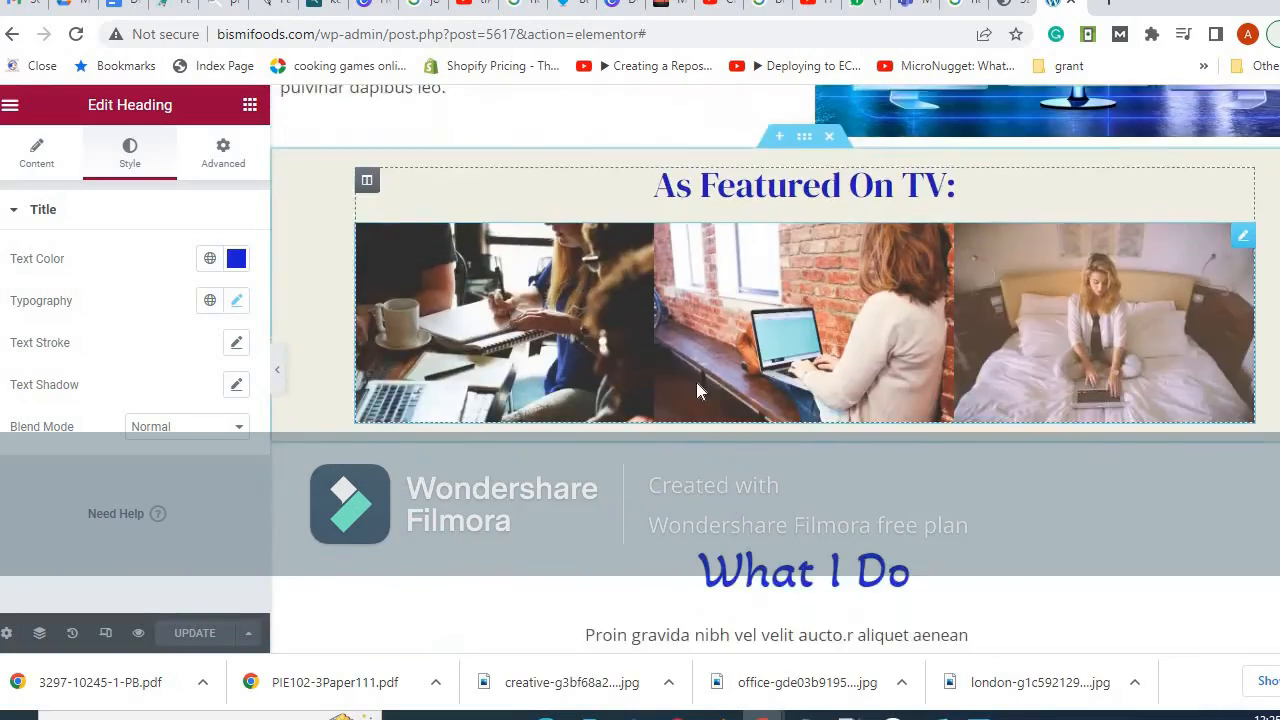
scroll(700, 390, "down", 10)
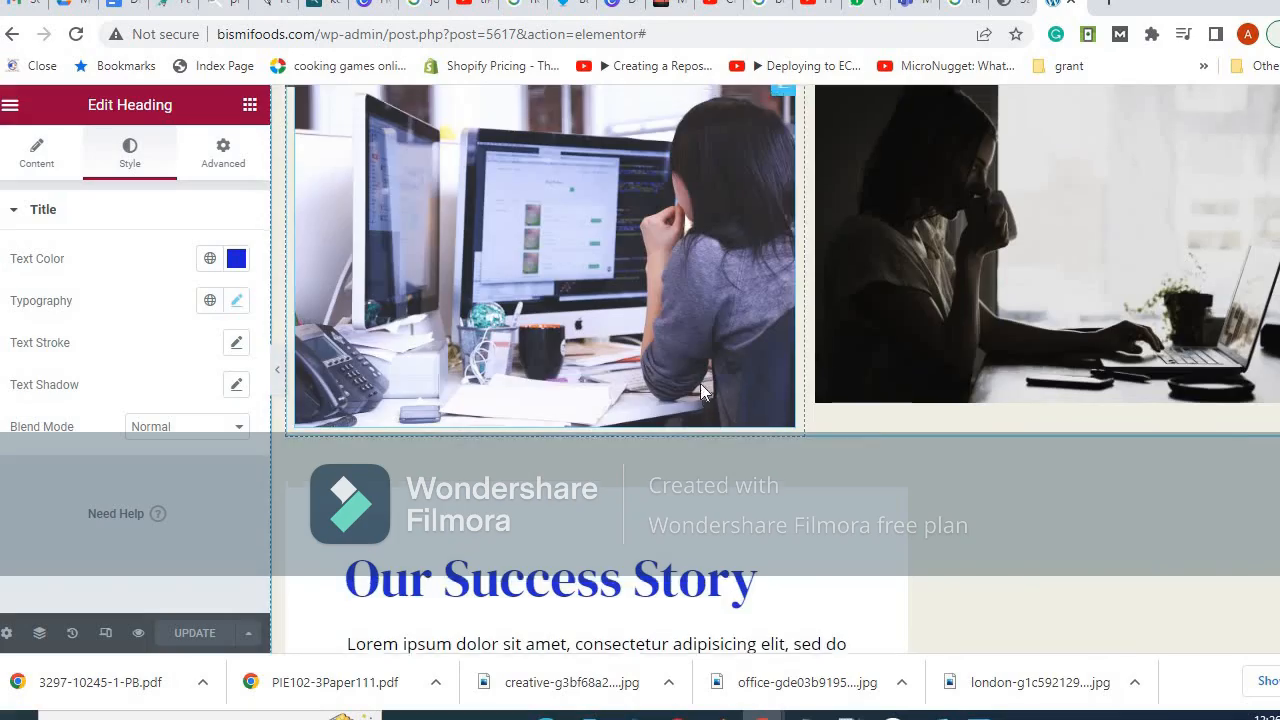
scroll(700, 386, "up", 10)
scroll(703, 388, "up", 15)
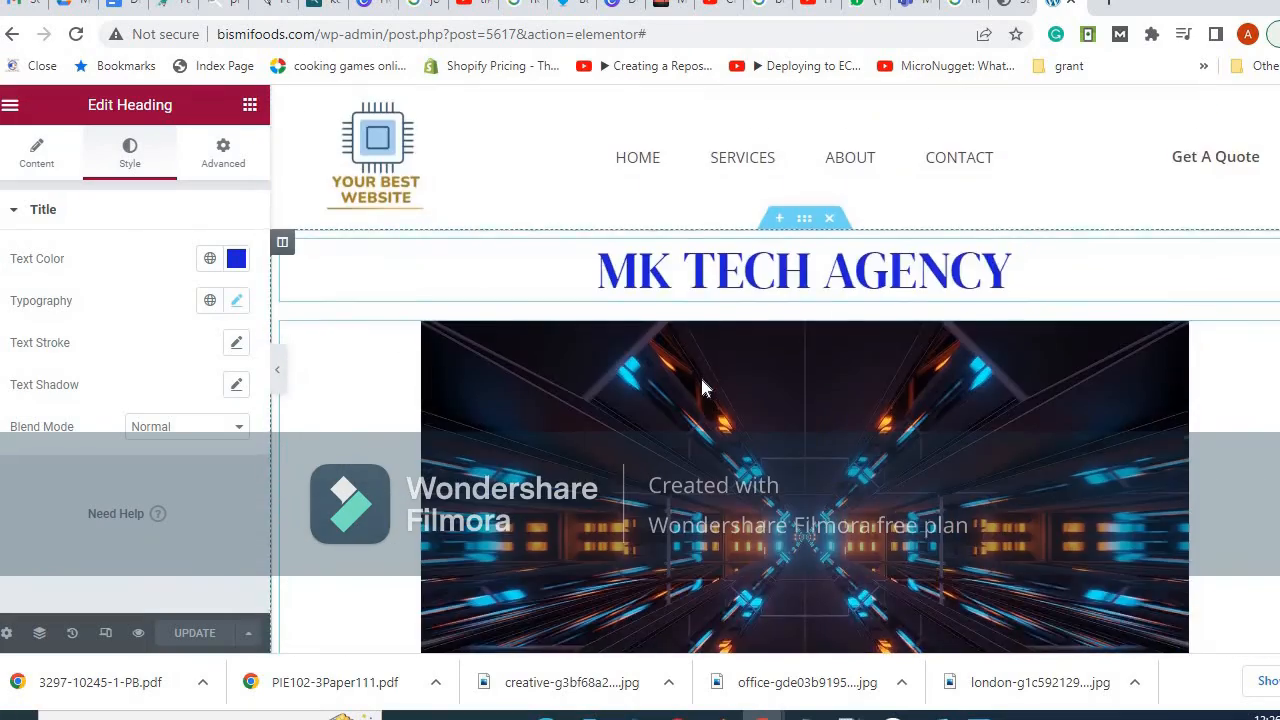
scroll(700, 380, "down", 15)
scroll(700, 386, "down", 8)
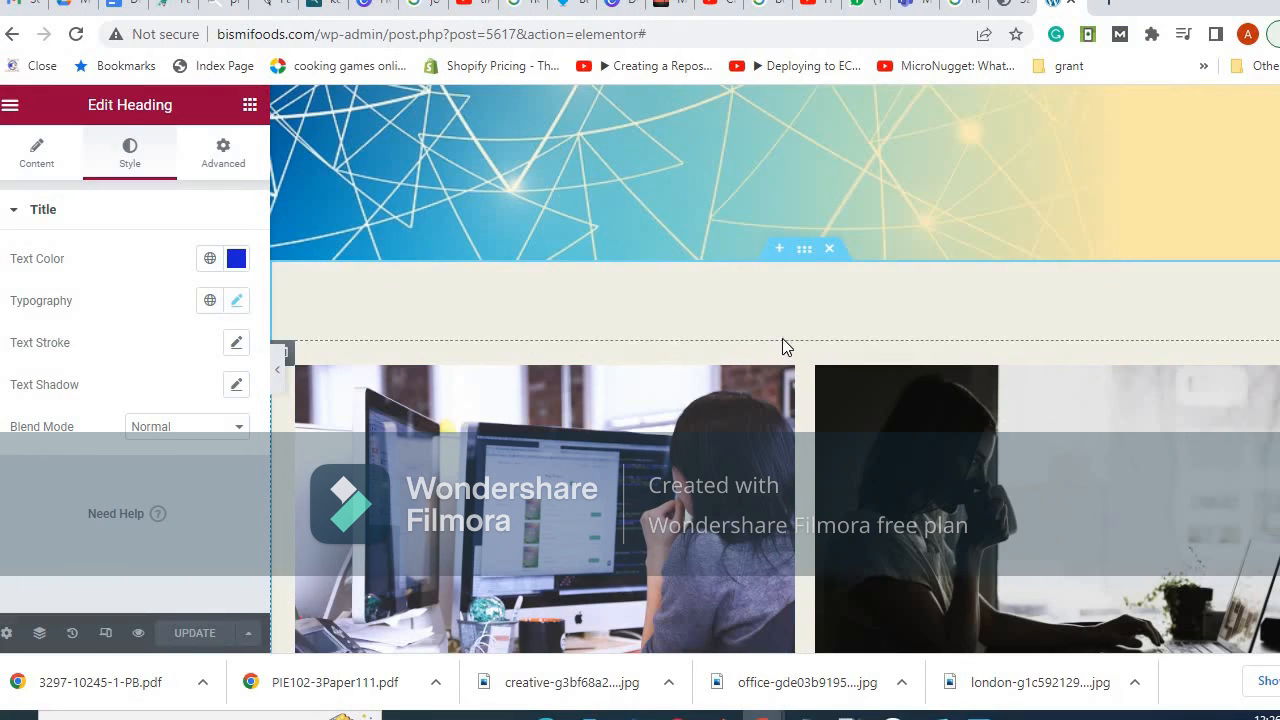
scroll(791, 338, "up", 20)
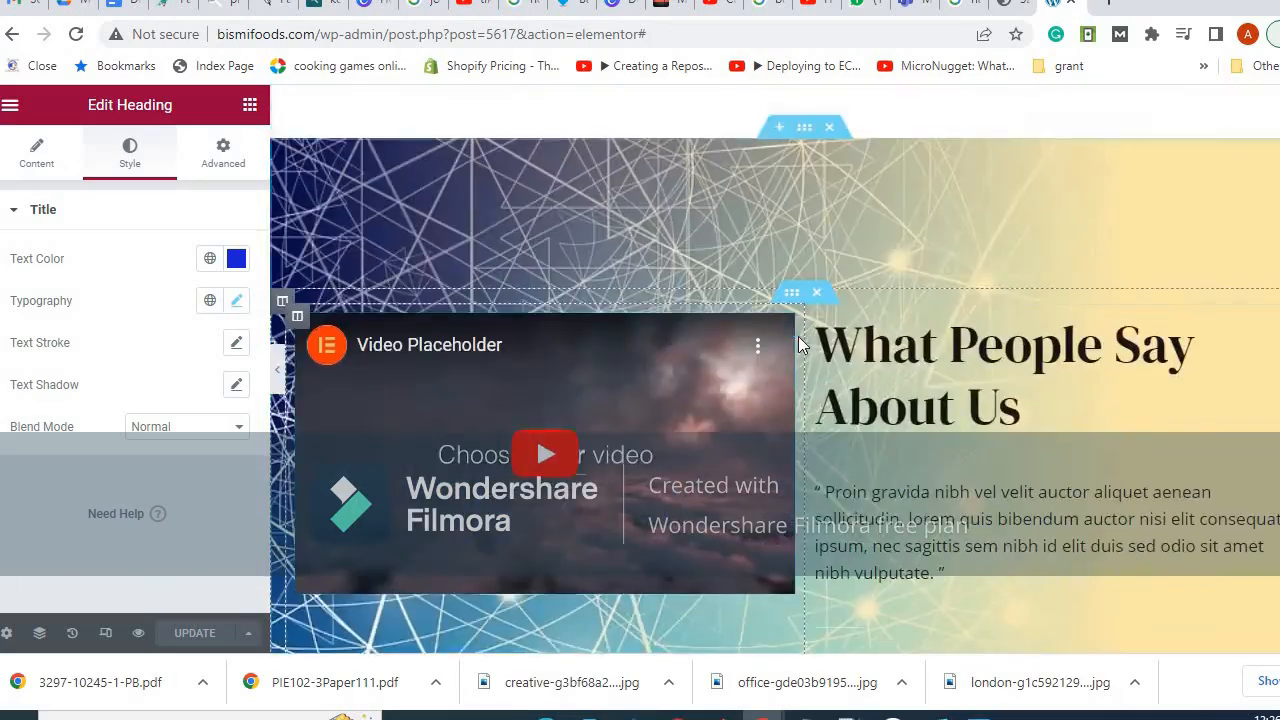
scroll(797, 345, "up", 10)
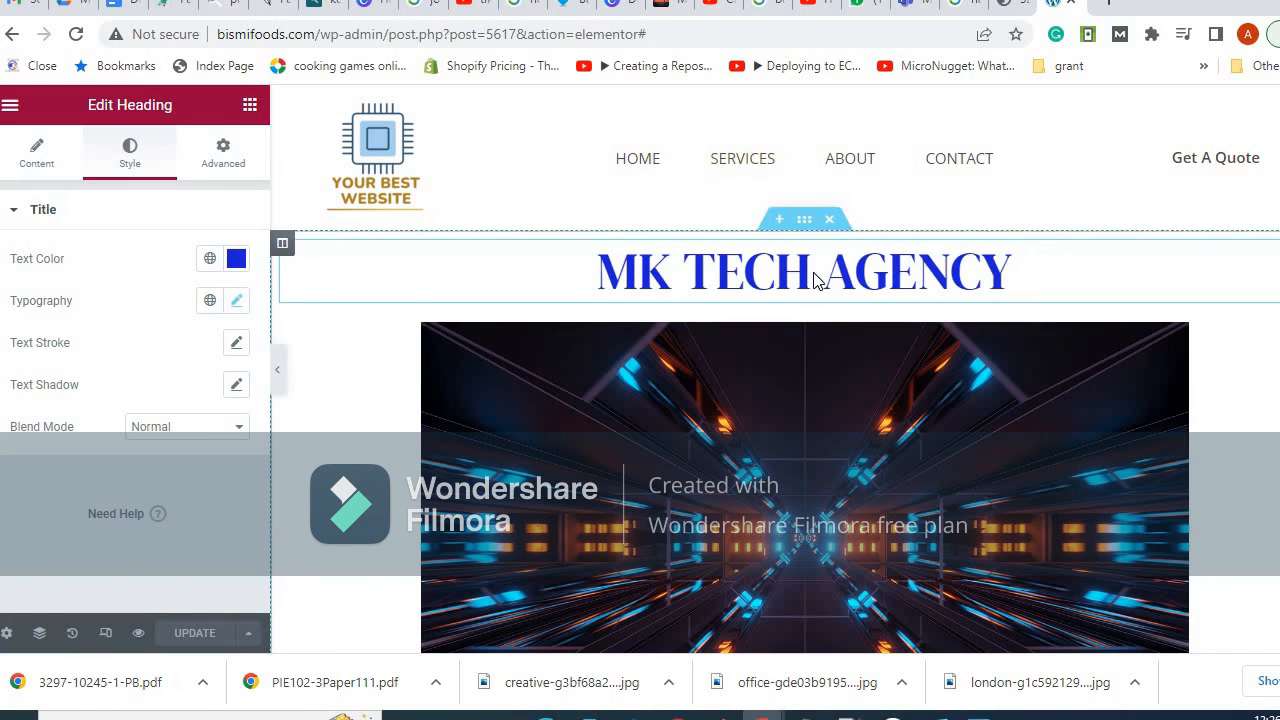
scroll(791, 248, "down", 2)
scroll(782, 277, "down", 4)
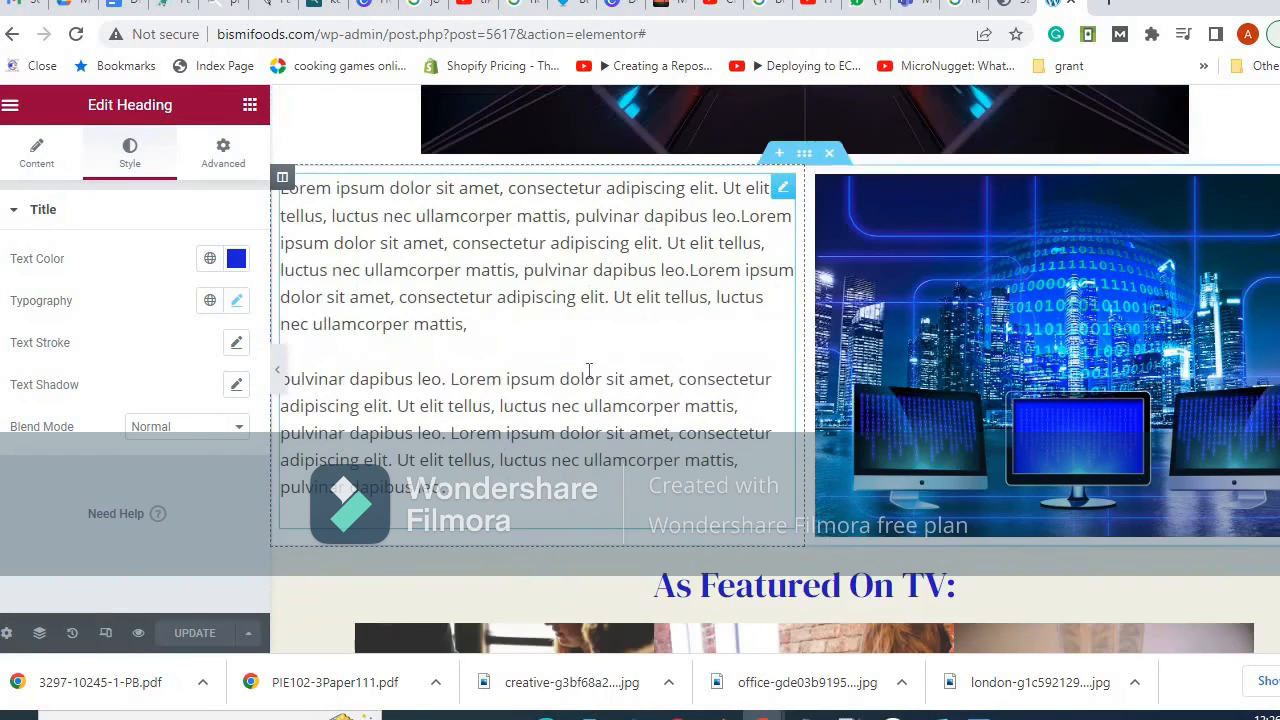